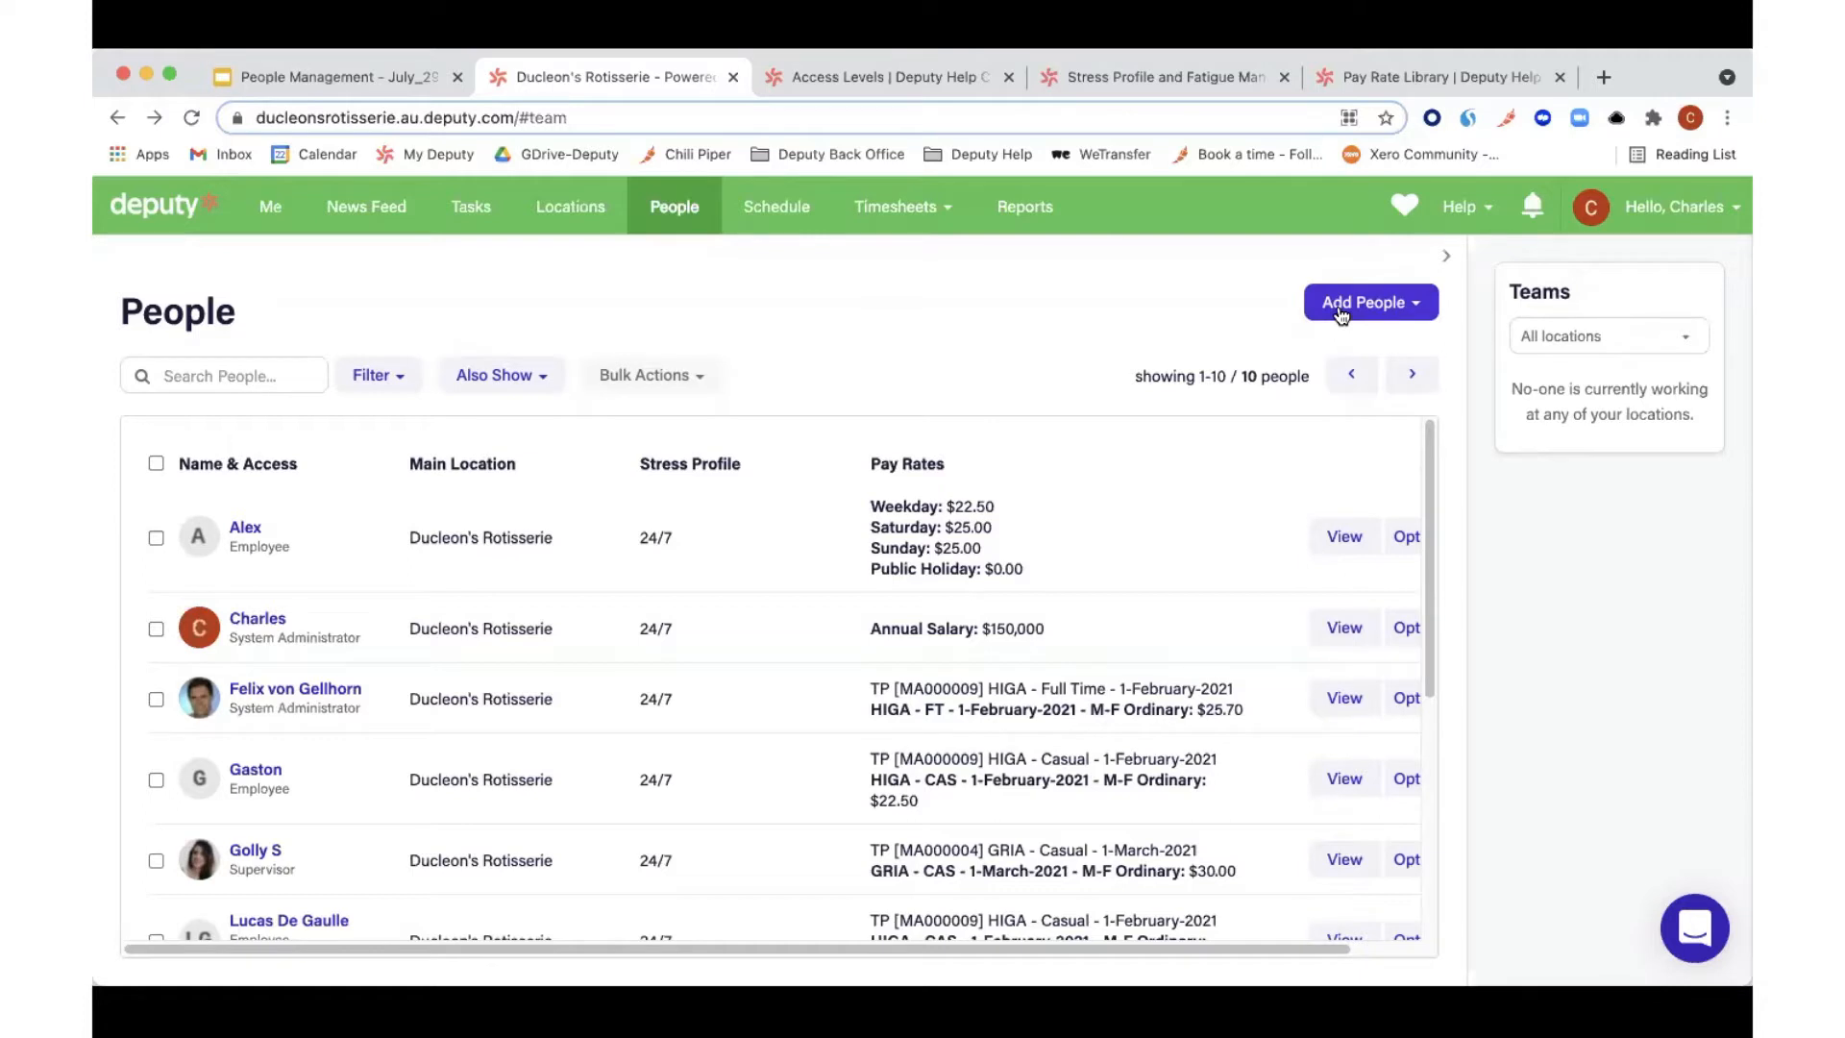
Step: Open the Add Single Person form, review its invite link and General fields, and close it without saving
{"action": "left_click", "coordinate": [1400, 305]}
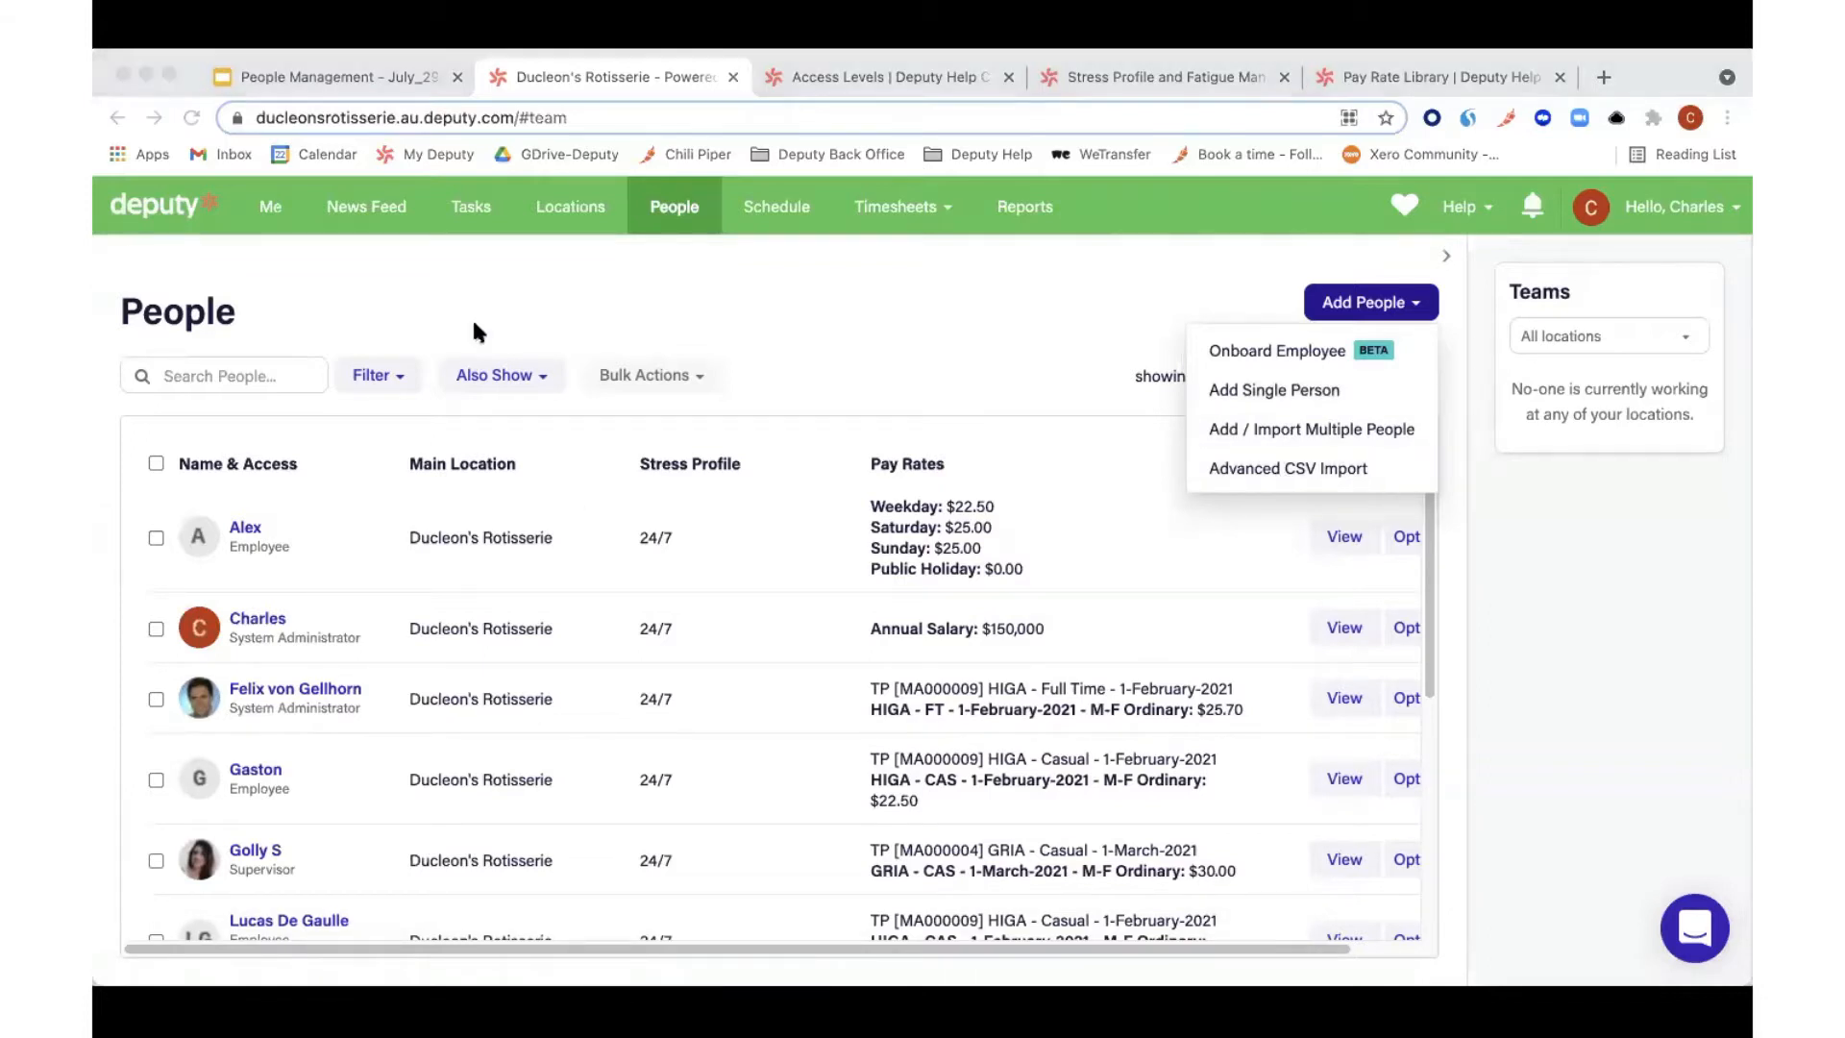
{"action": "left_click", "coordinate": [398, 273]}
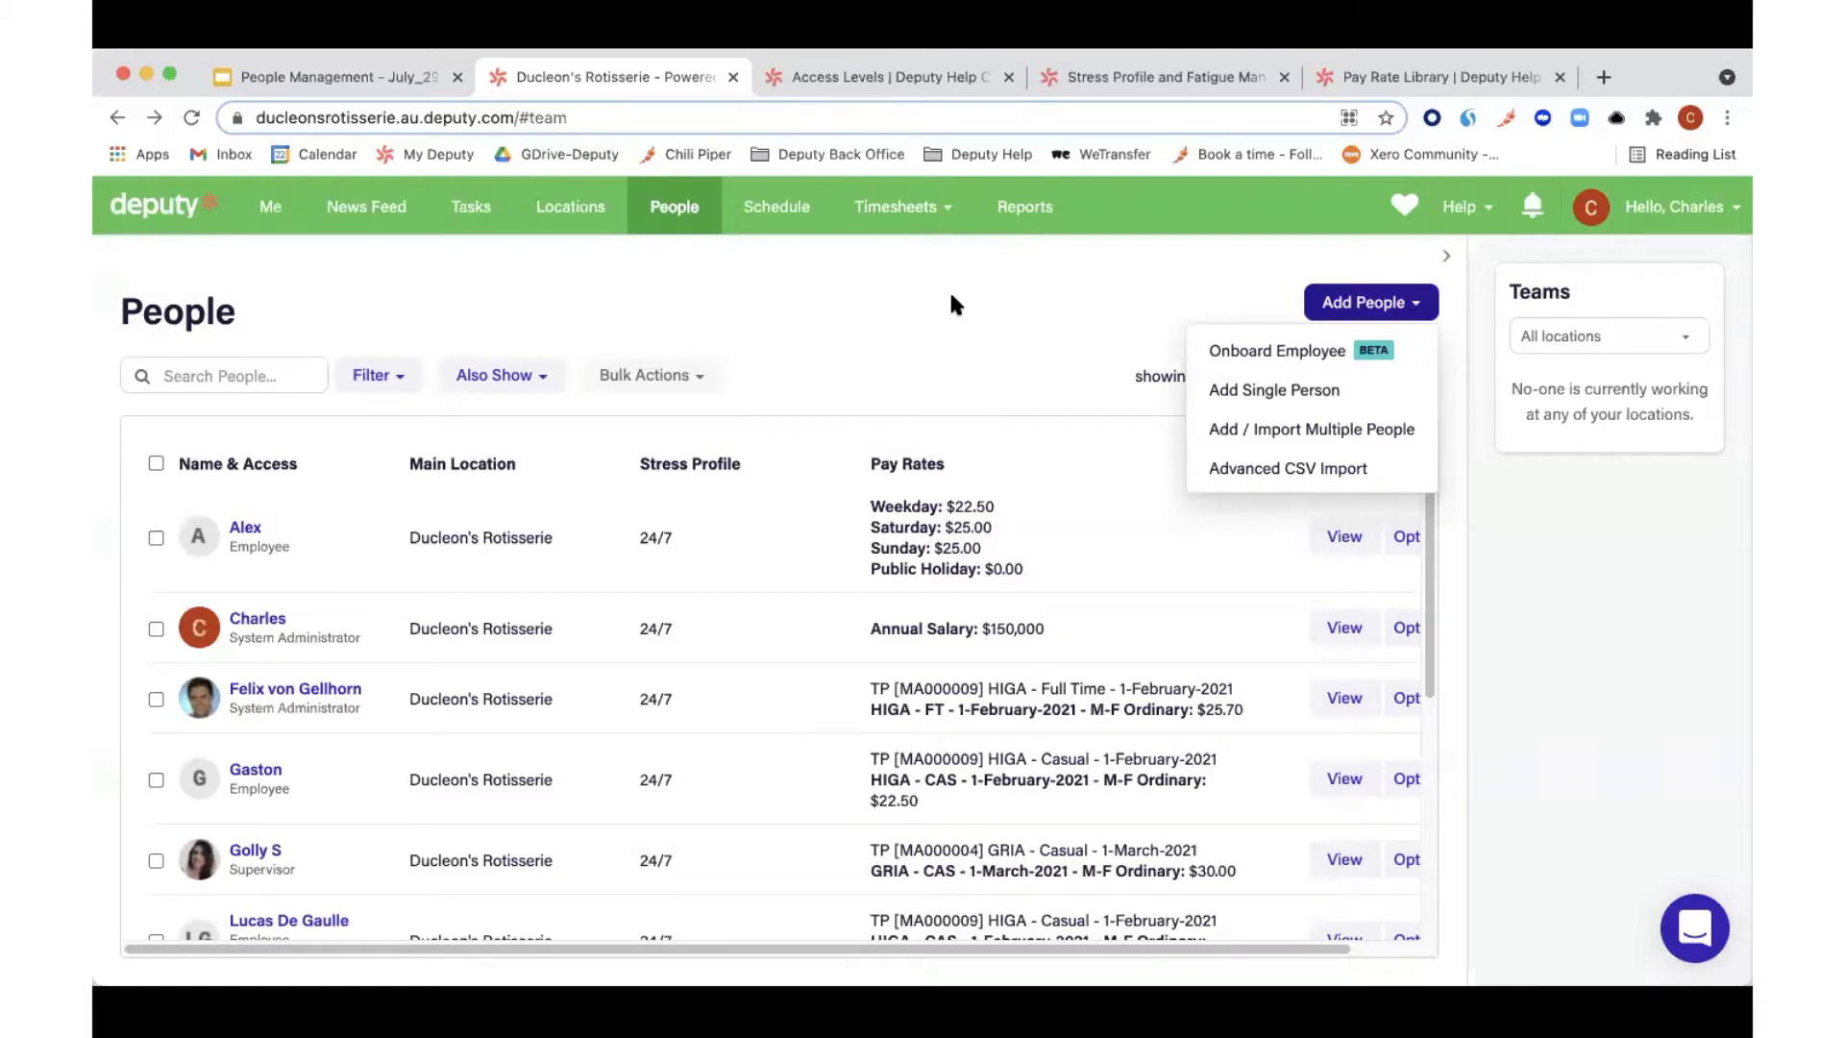
{"action": "left_click", "coordinate": [1287, 391]}
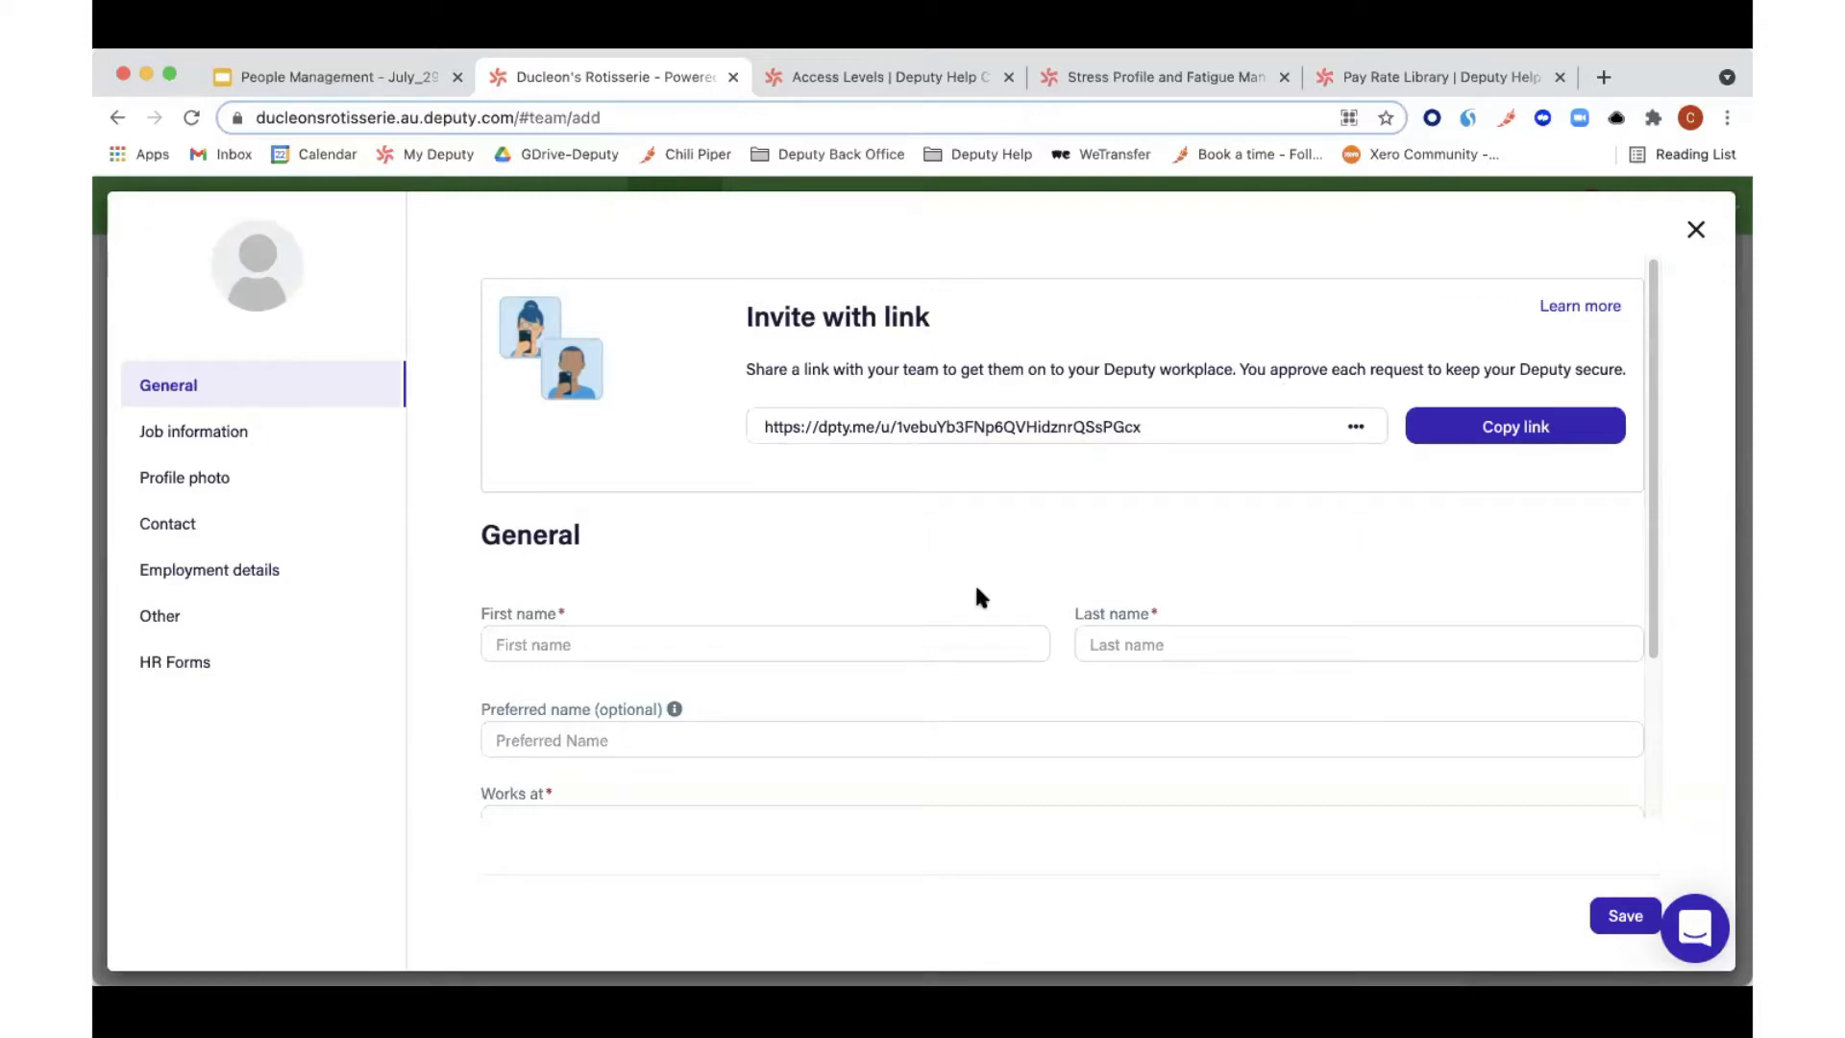
{"action": "scroll", "coordinate": [893, 558], "scroll_direction": "down", "scroll_amount": 2}
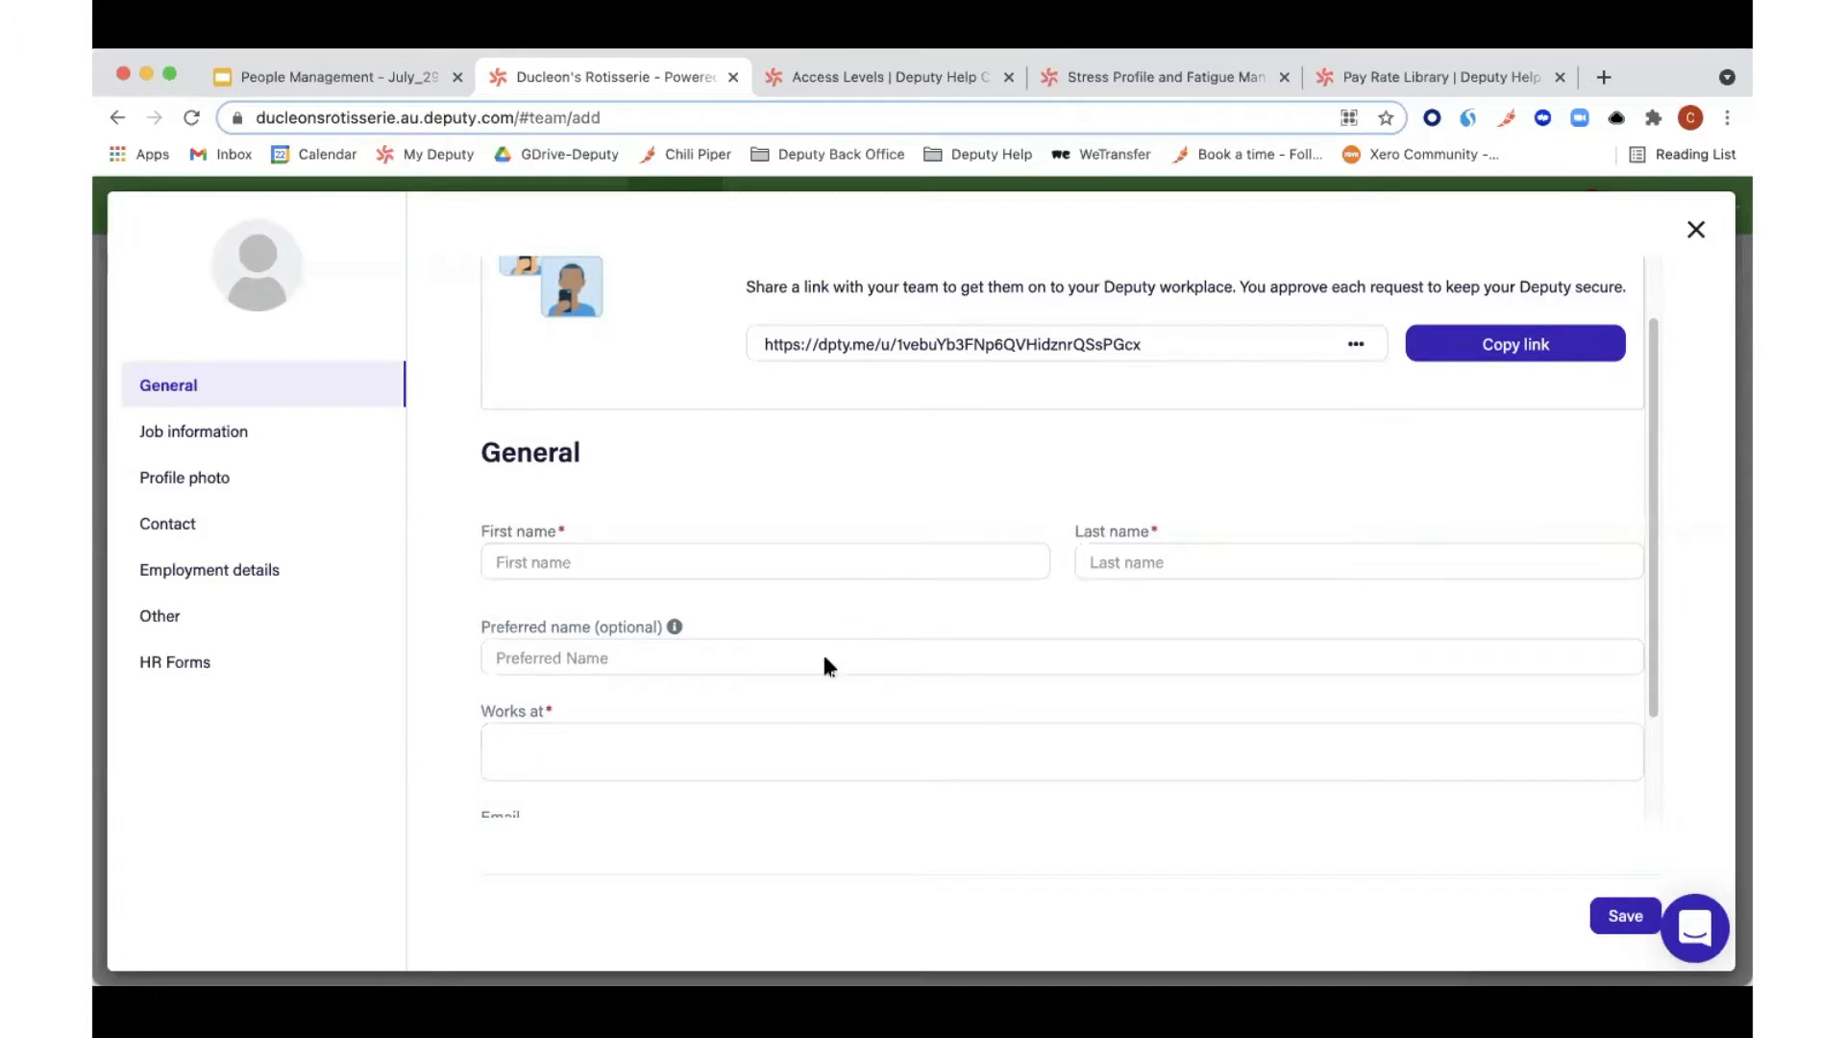
{"action": "scroll", "coordinate": [750, 756], "scroll_direction": "down", "scroll_amount": 1}
{"action": "scroll", "coordinate": [750, 755], "scroll_direction": "up", "scroll_amount": 2}
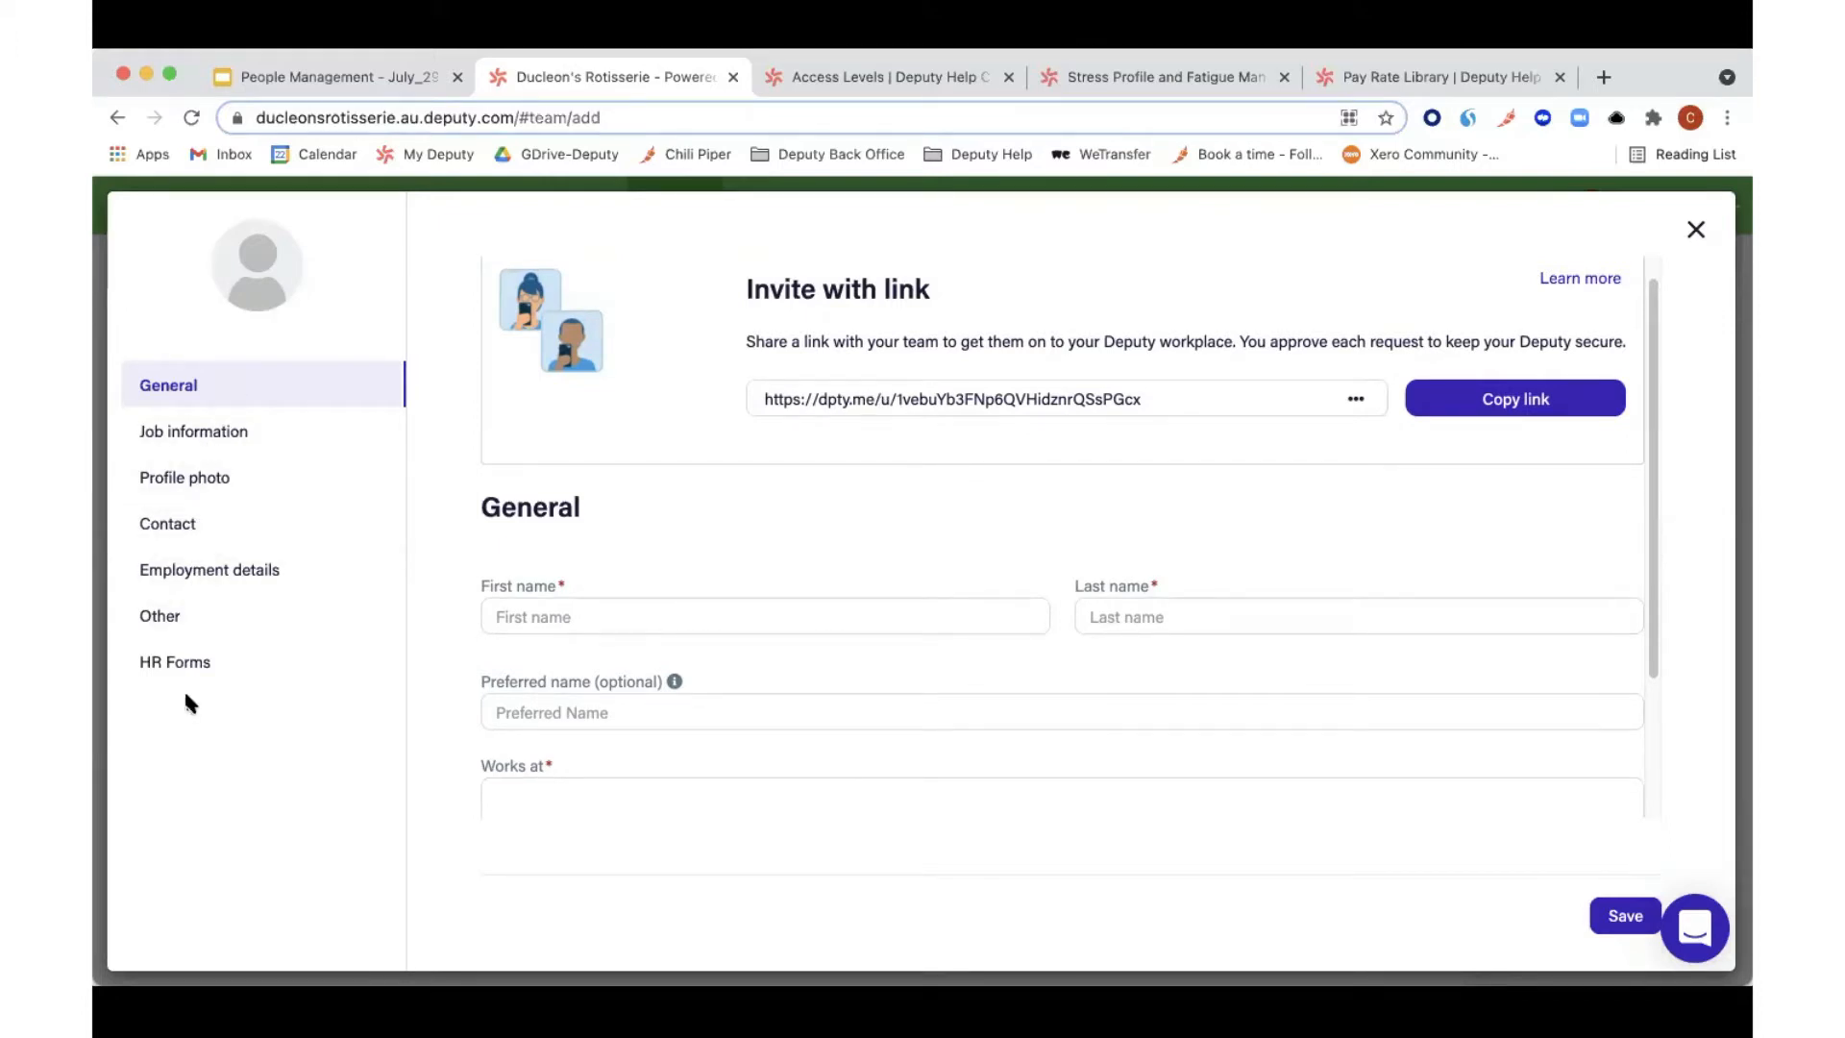
{"action": "left_click", "coordinate": [1696, 232]}
Step: Open the Add / Import Multiple People page and review its invite link and manual entry sections
{"action": "left_click", "coordinate": [1415, 302]}
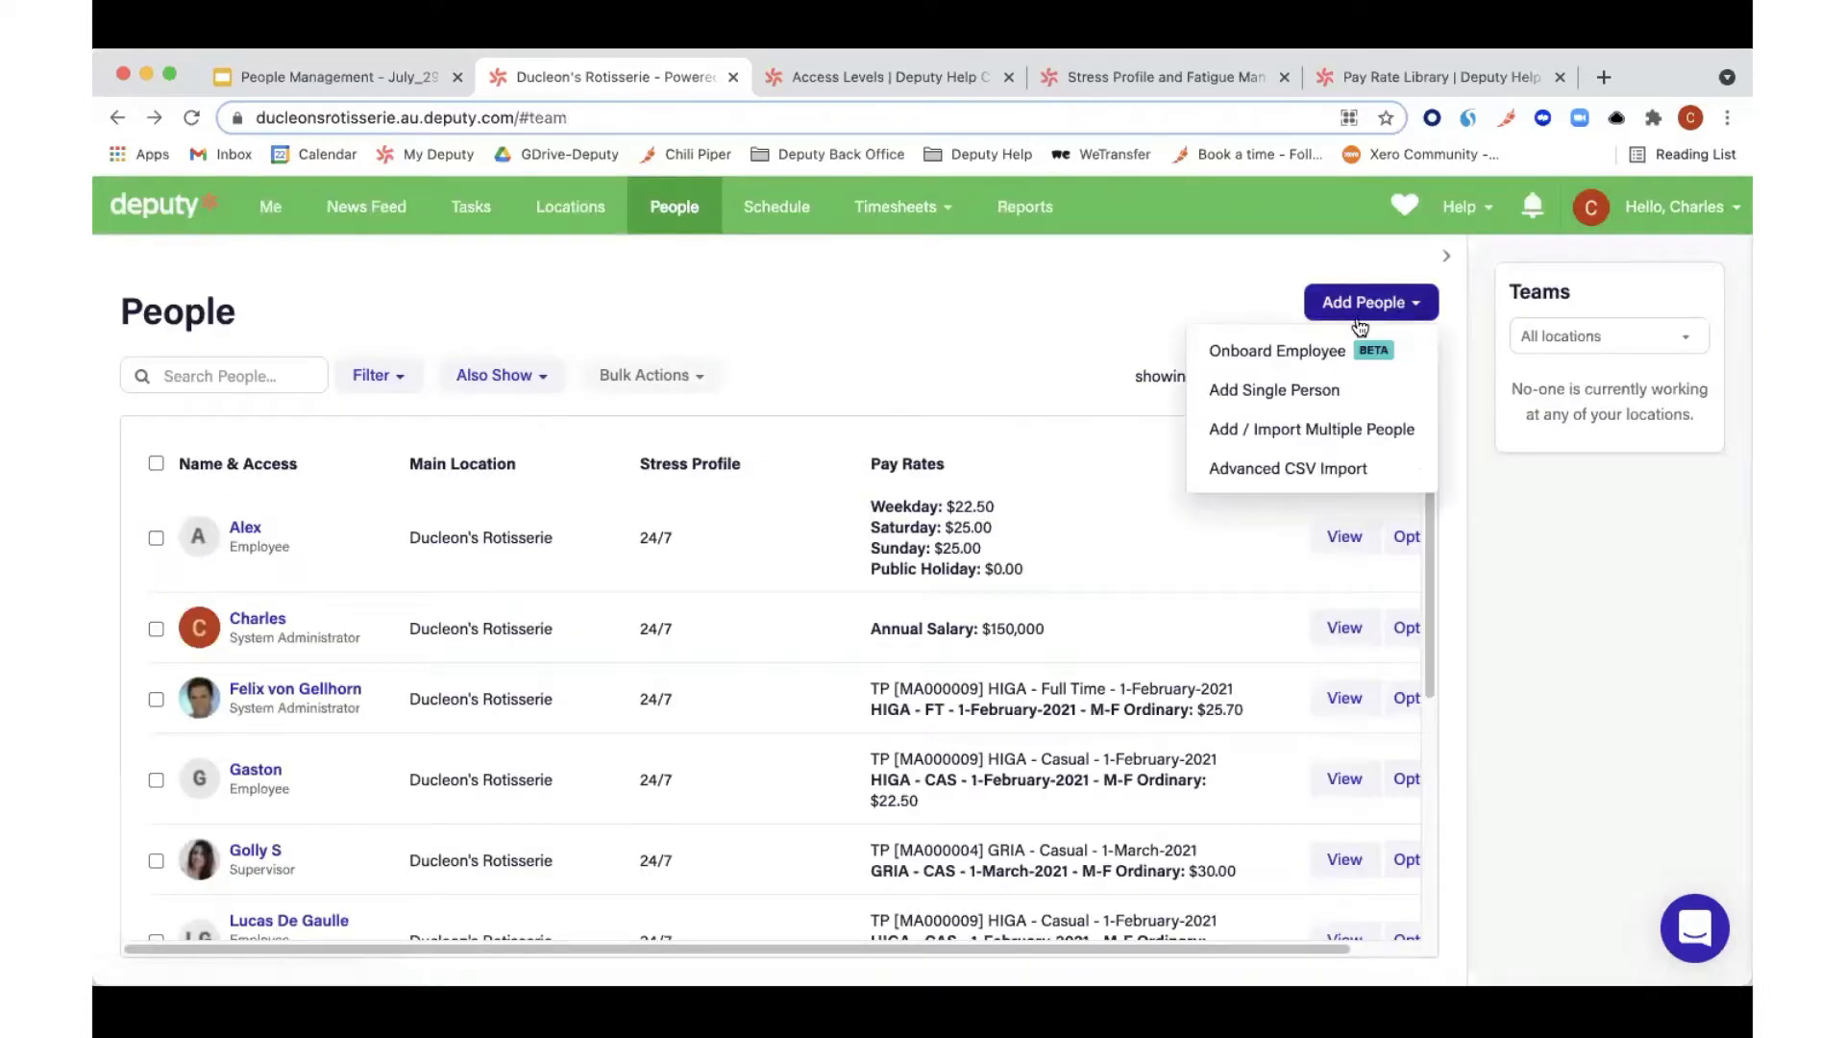
{"action": "left_click", "coordinate": [1281, 435]}
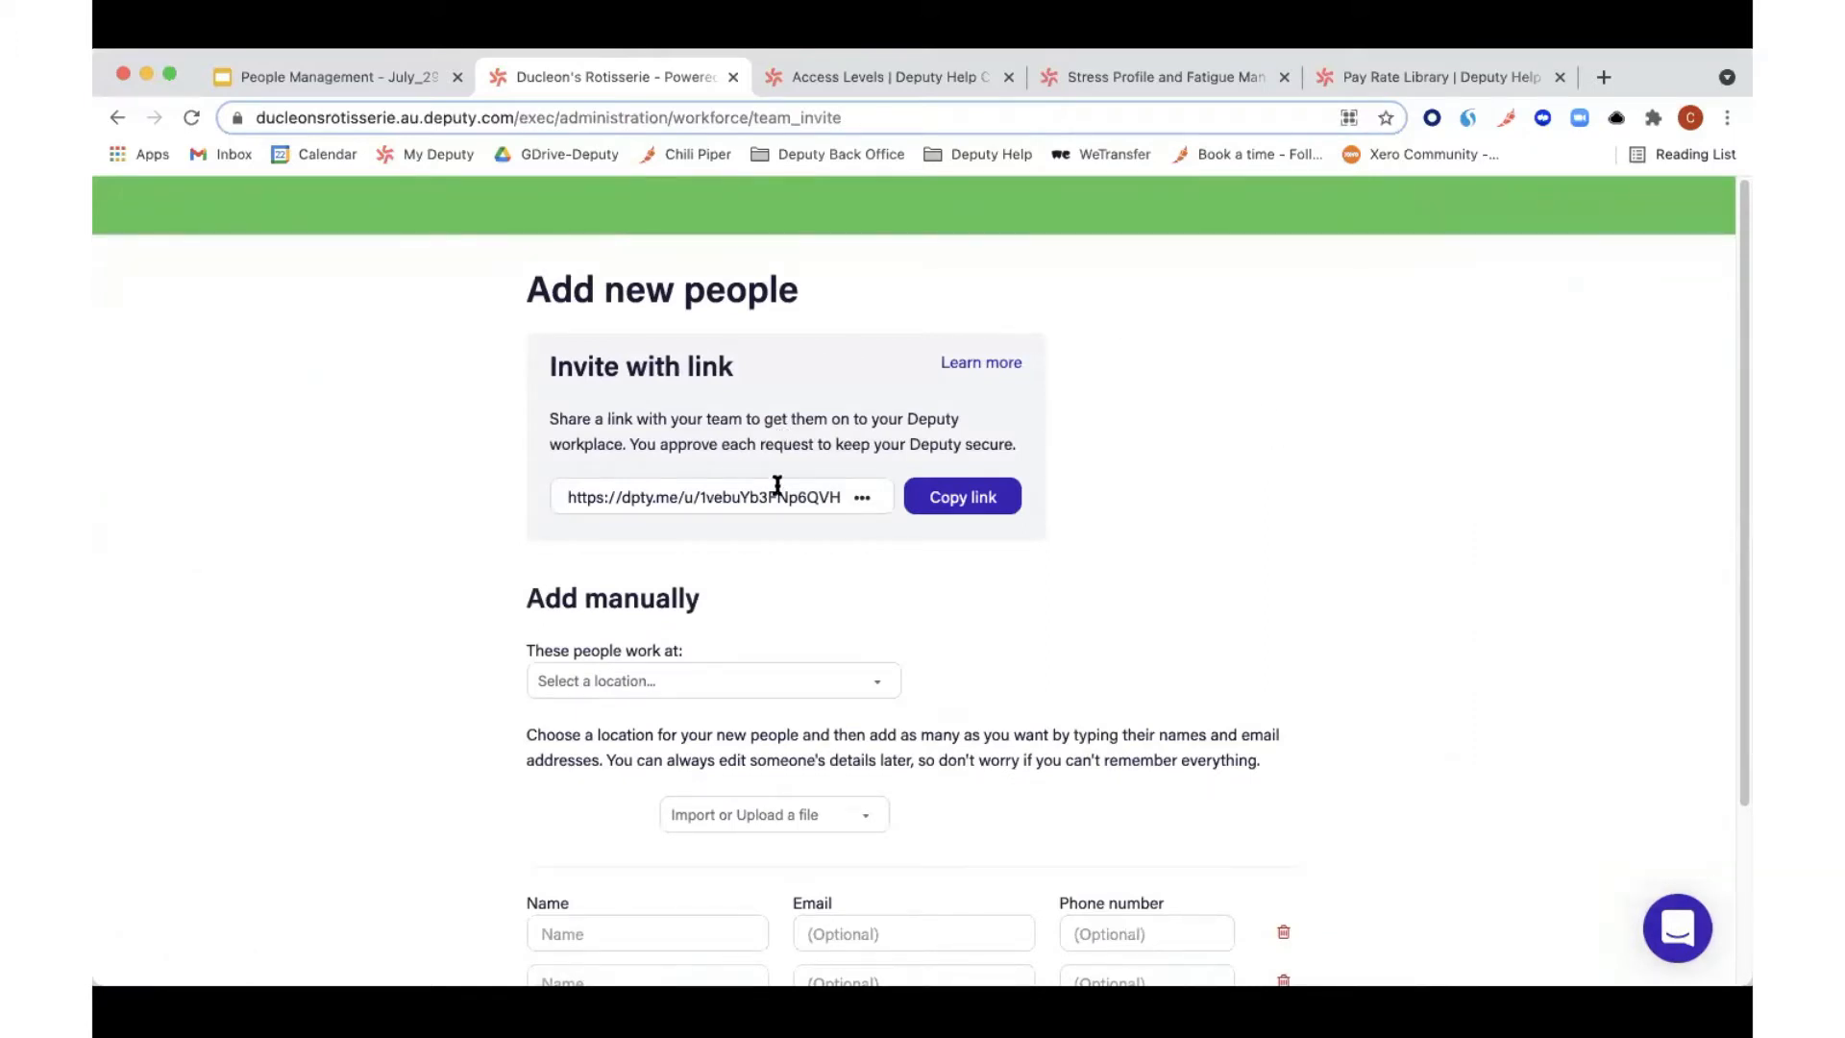
{"action": "scroll", "coordinate": [777, 499], "scroll_direction": "down", "scroll_amount": 1}
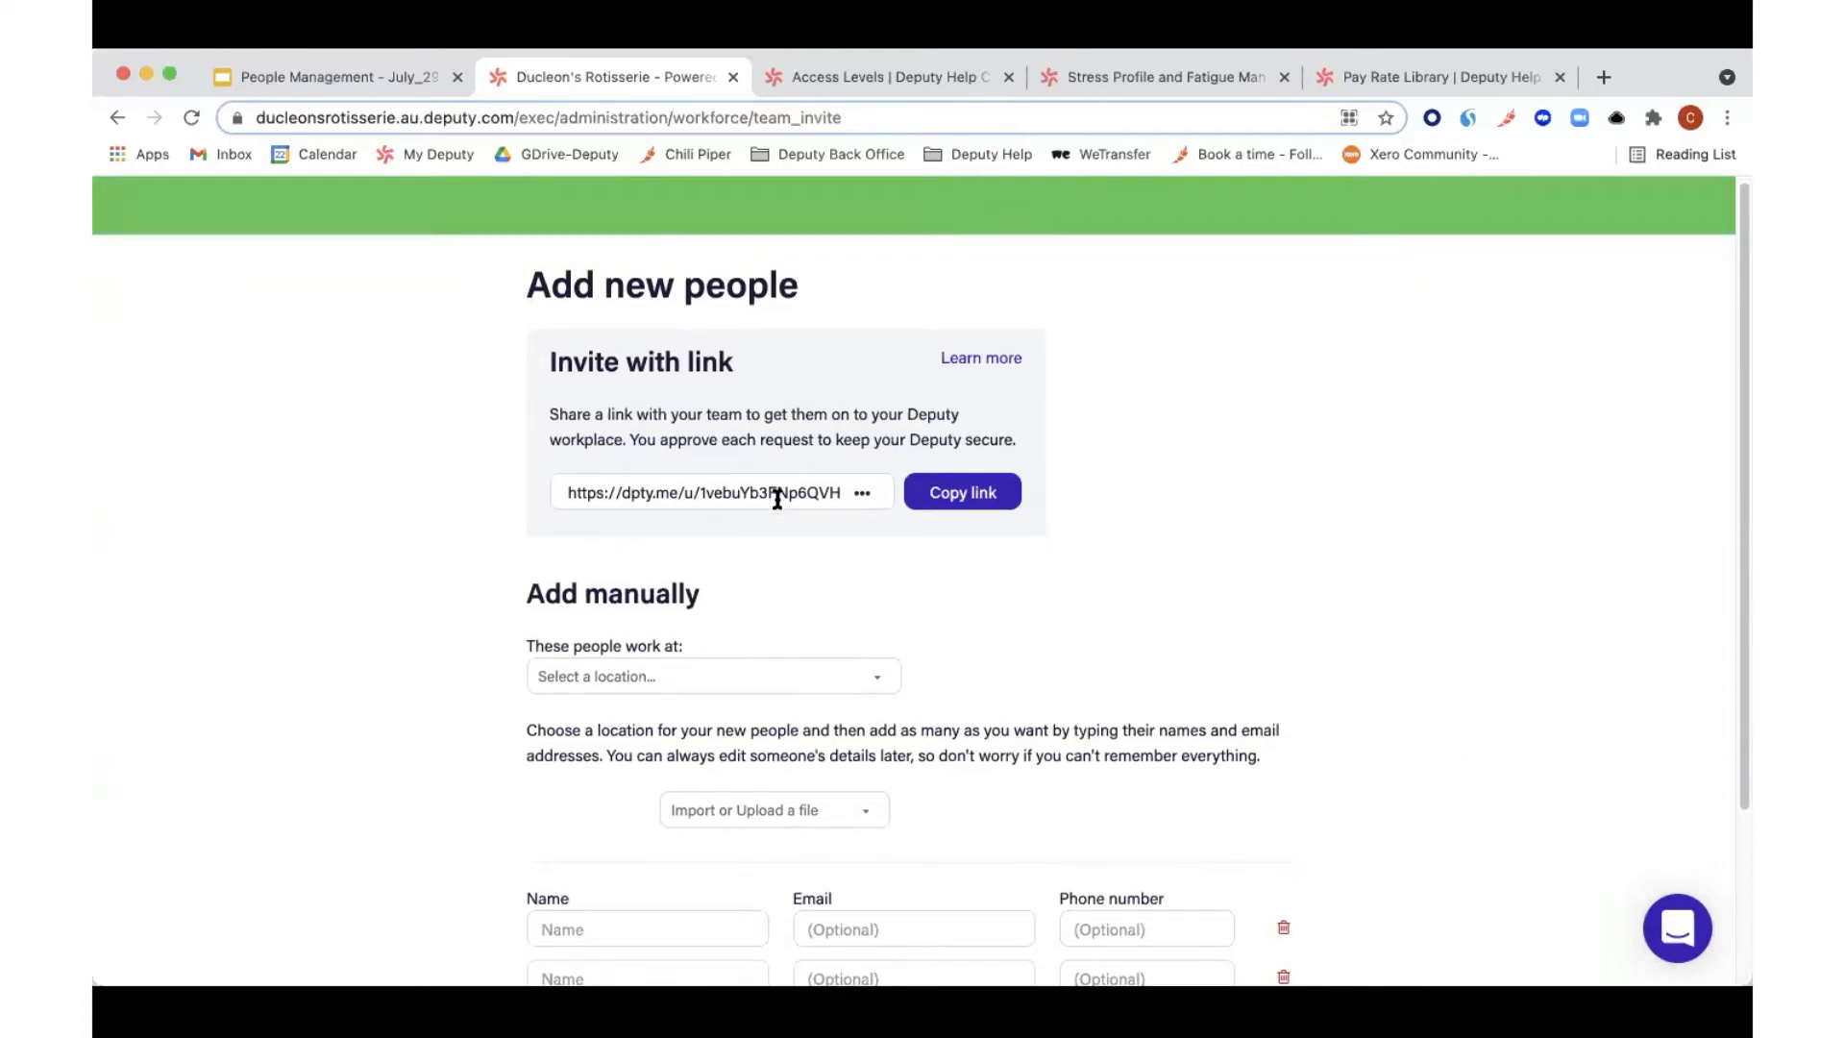
{"action": "scroll", "coordinate": [778, 498], "scroll_direction": "down", "scroll_amount": 5}
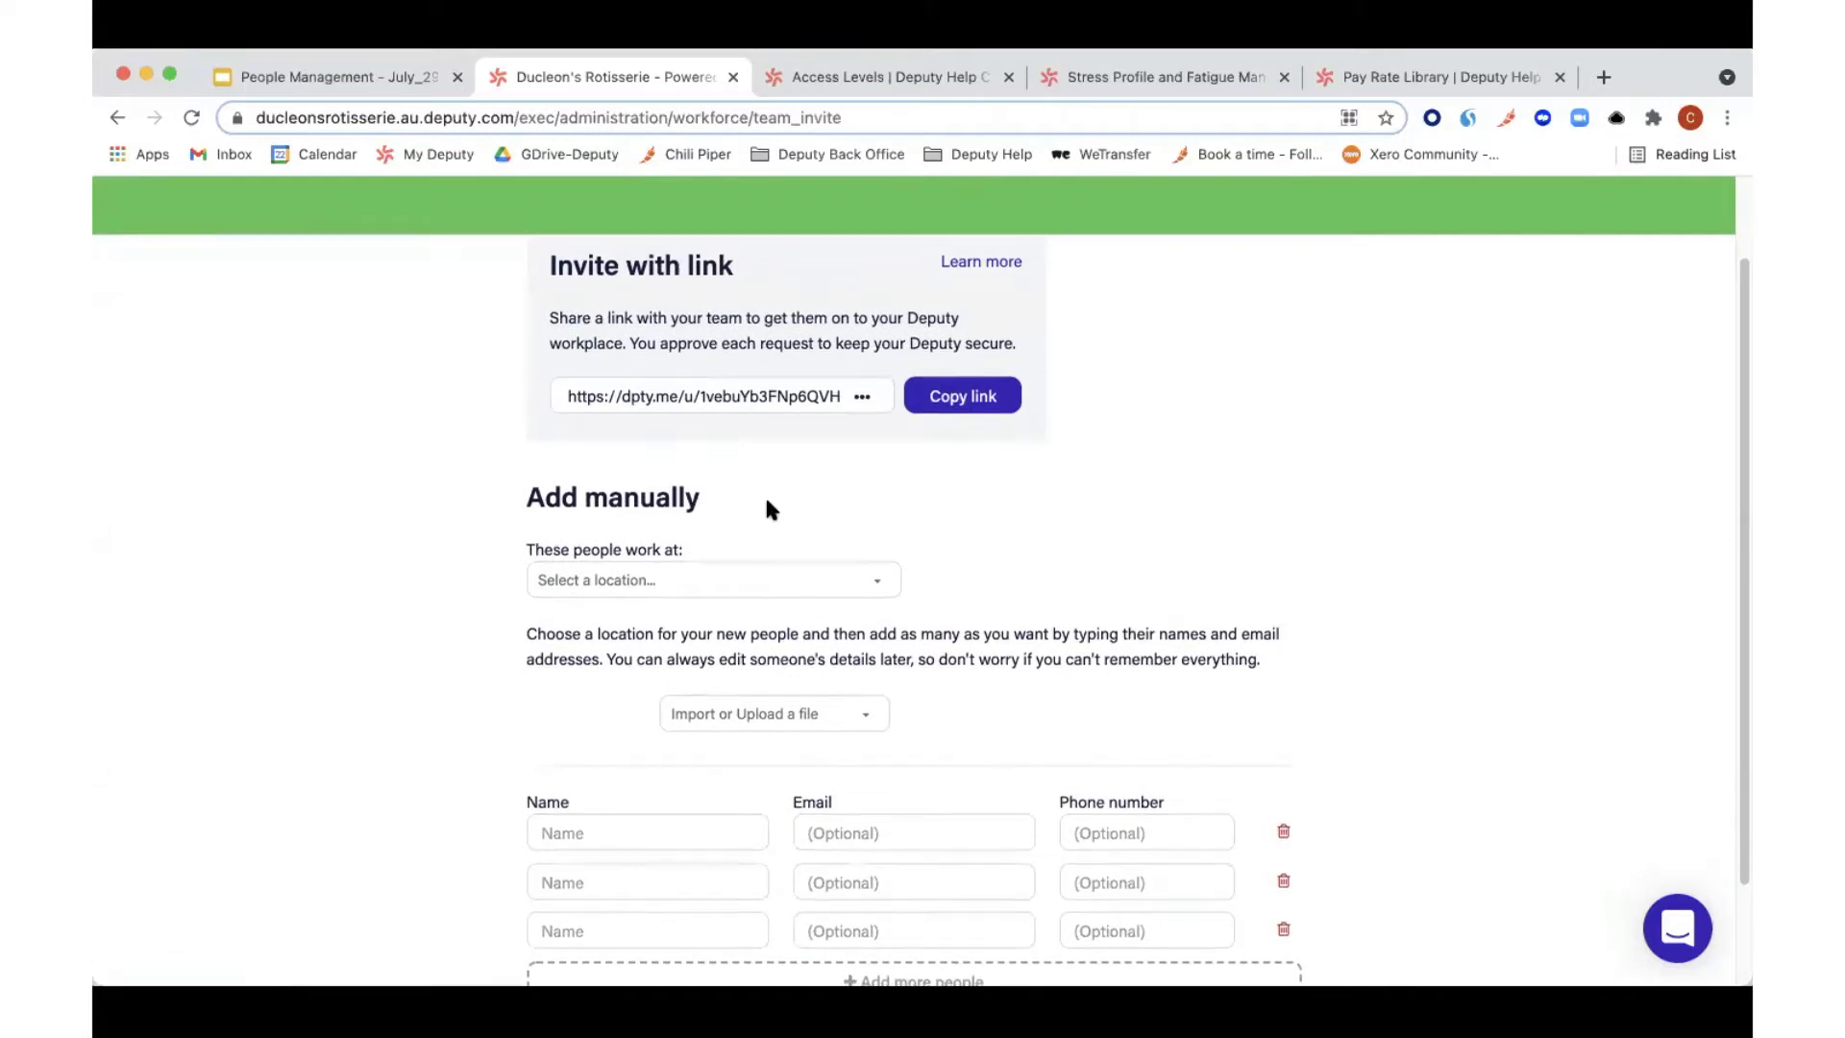
{"action": "scroll", "coordinate": [766, 506], "scroll_direction": "down", "scroll_amount": 2}
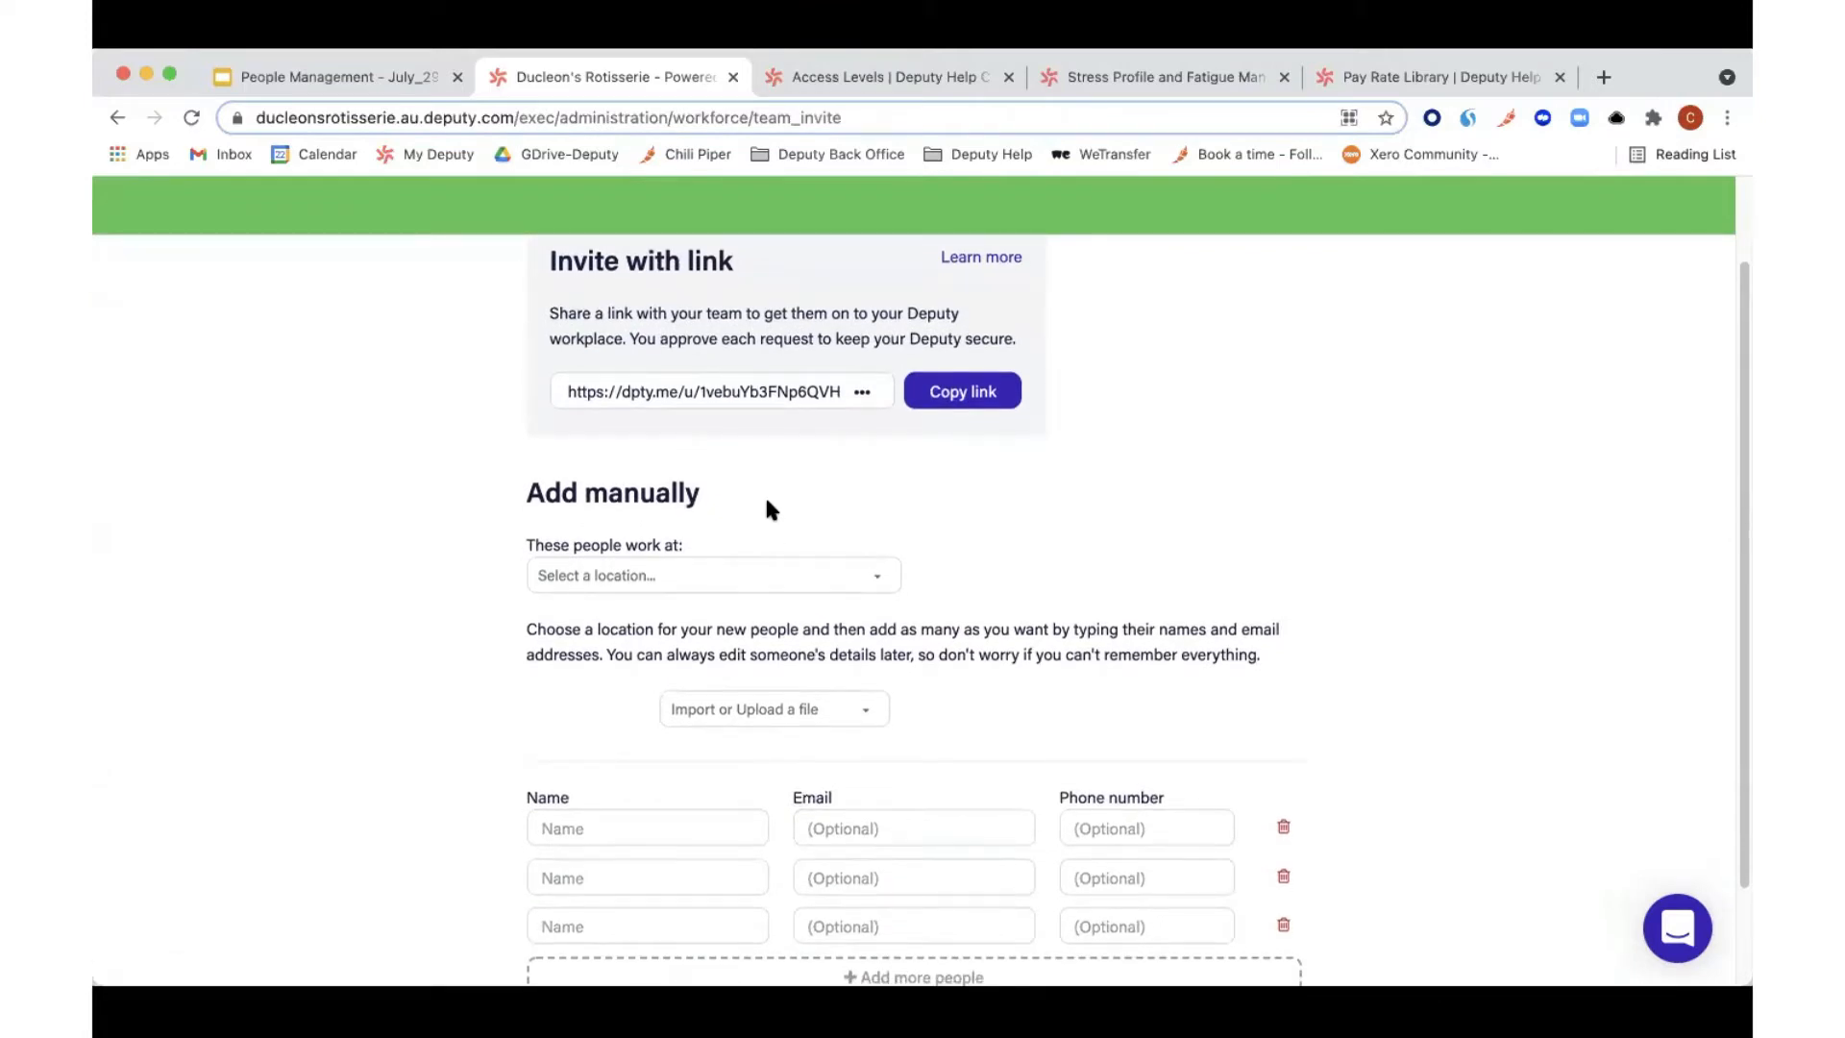
Step: Set the work location for the manually added people to Ducleon's Rotisserie
{"action": "left_click", "coordinate": [765, 588]}
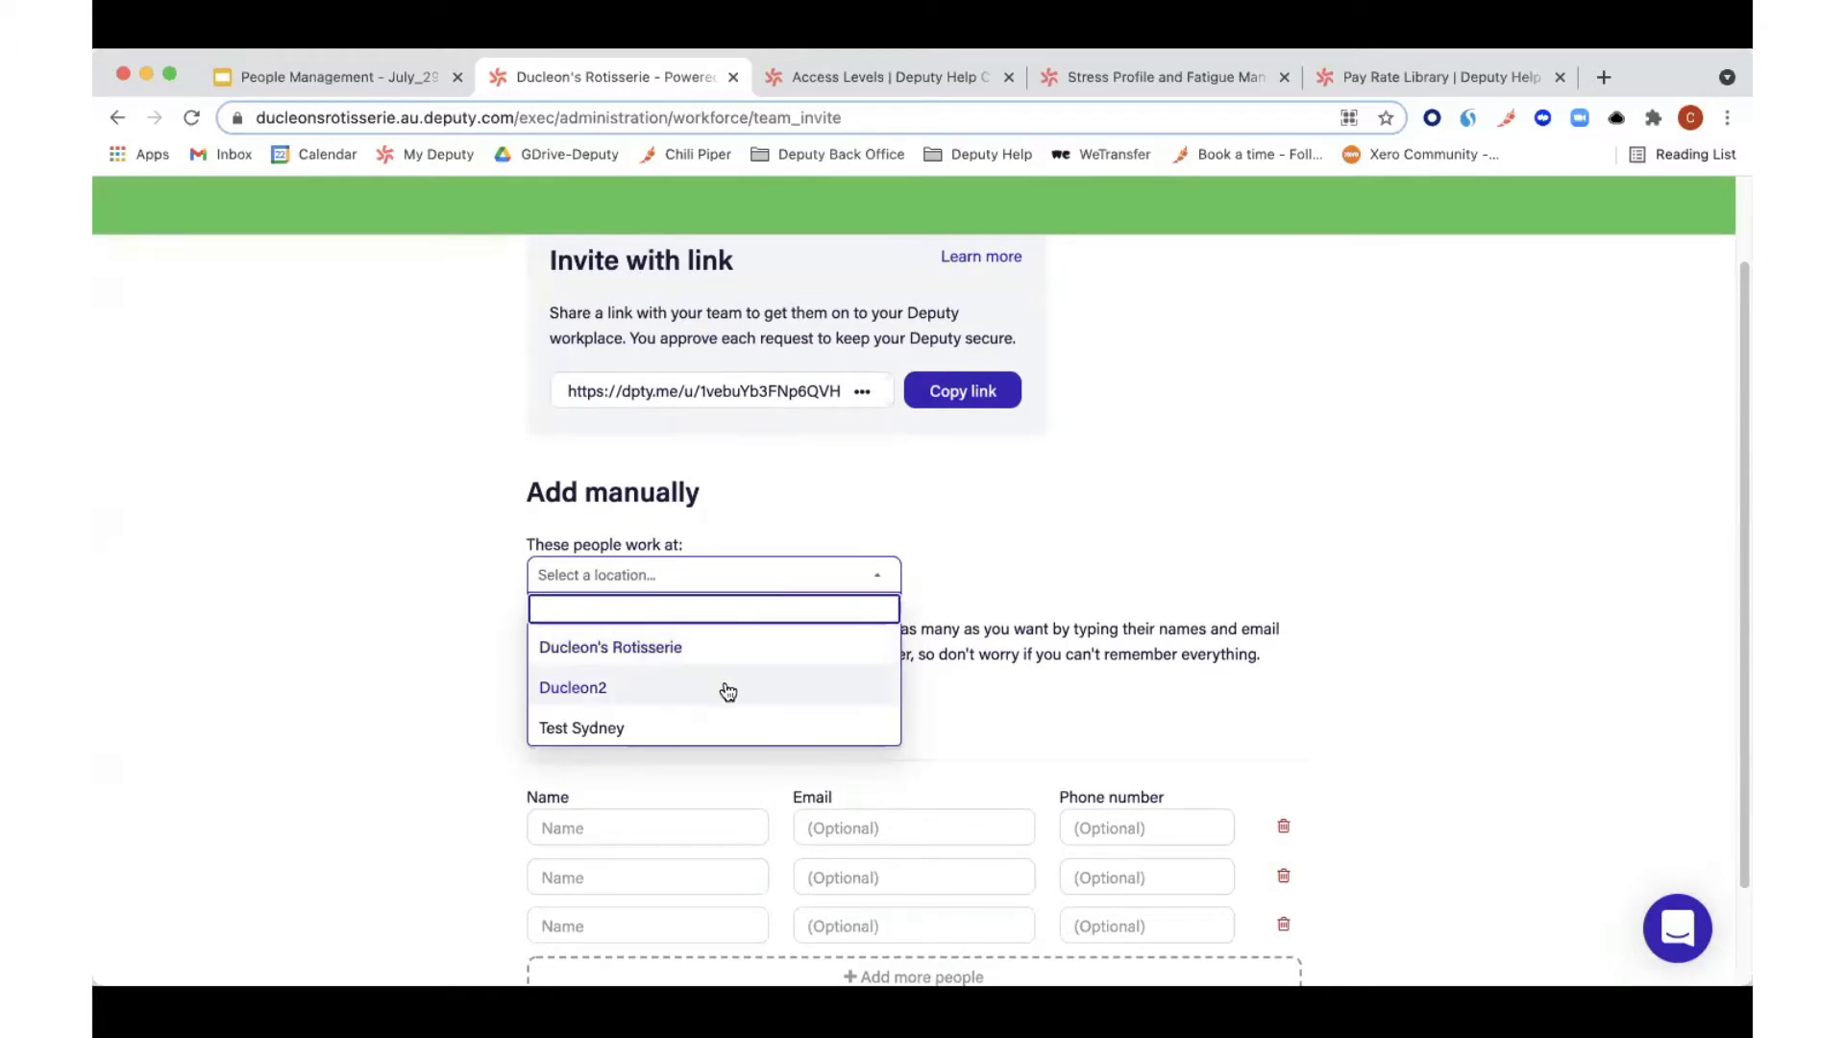
{"action": "left_click", "coordinate": [1142, 504]}
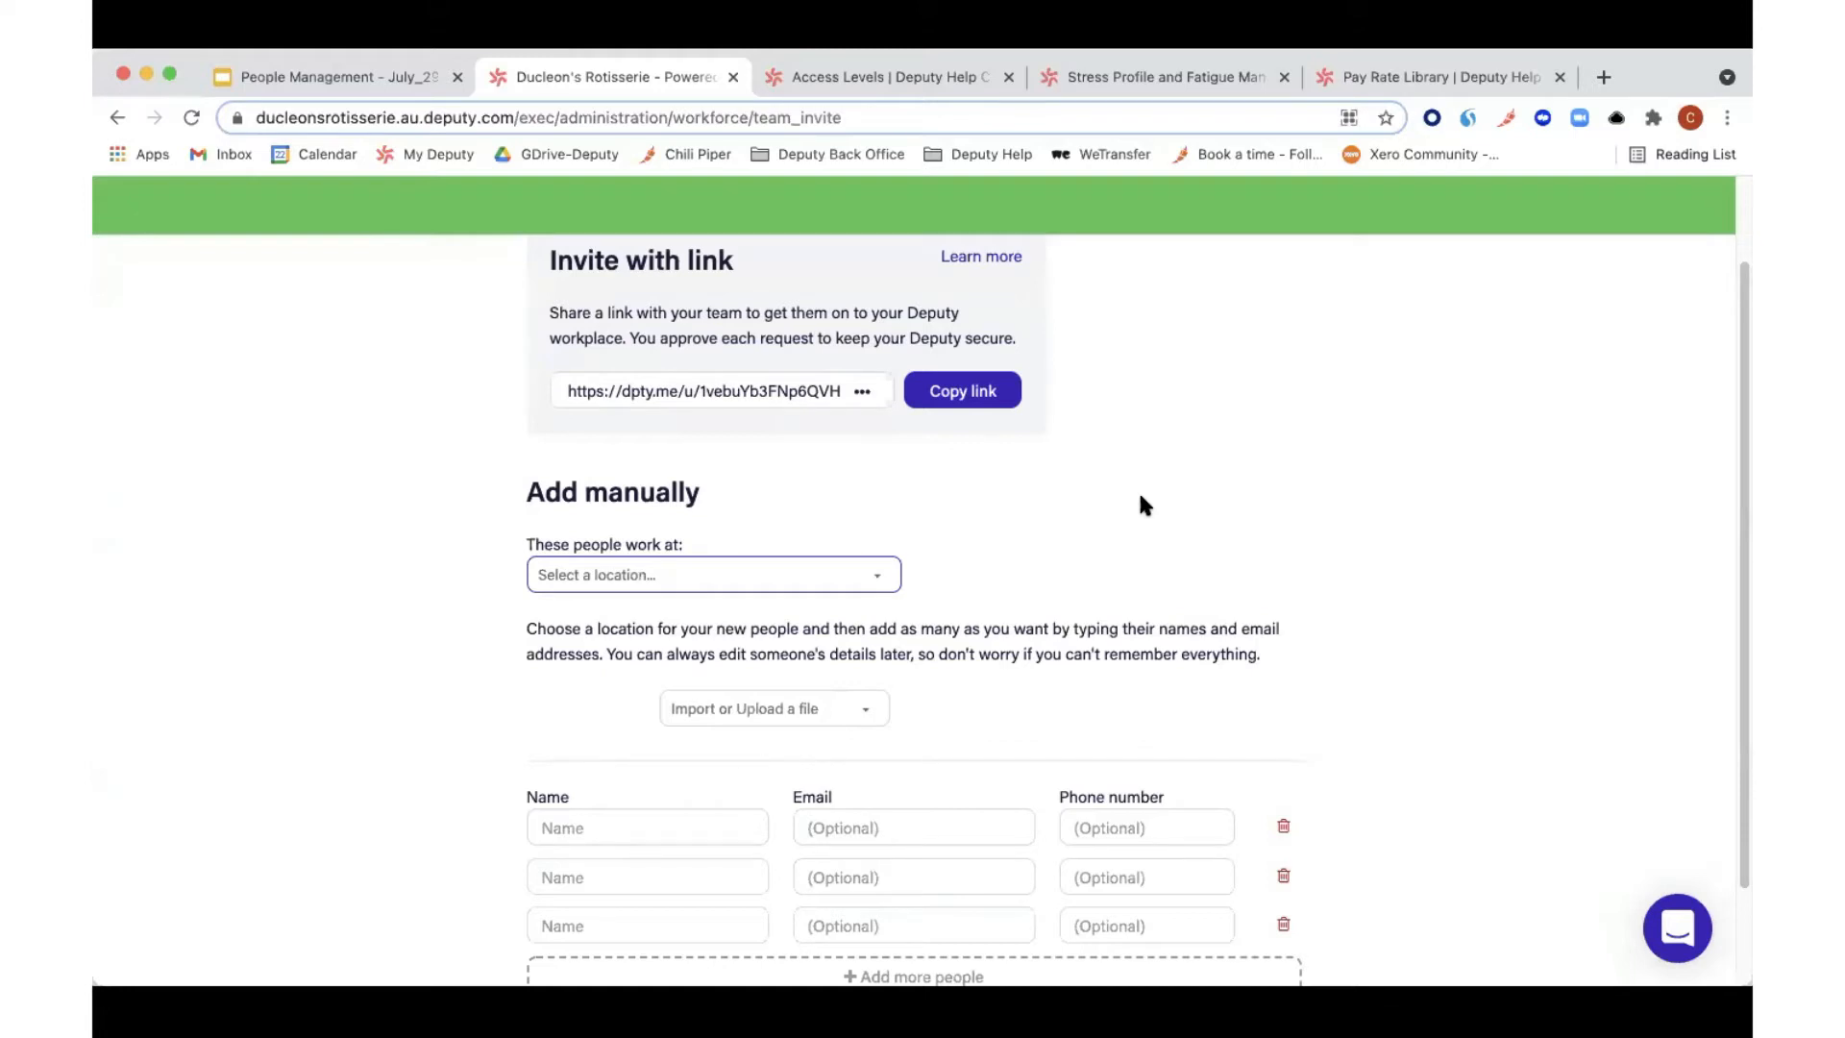
{"action": "left_click", "coordinate": [841, 574]}
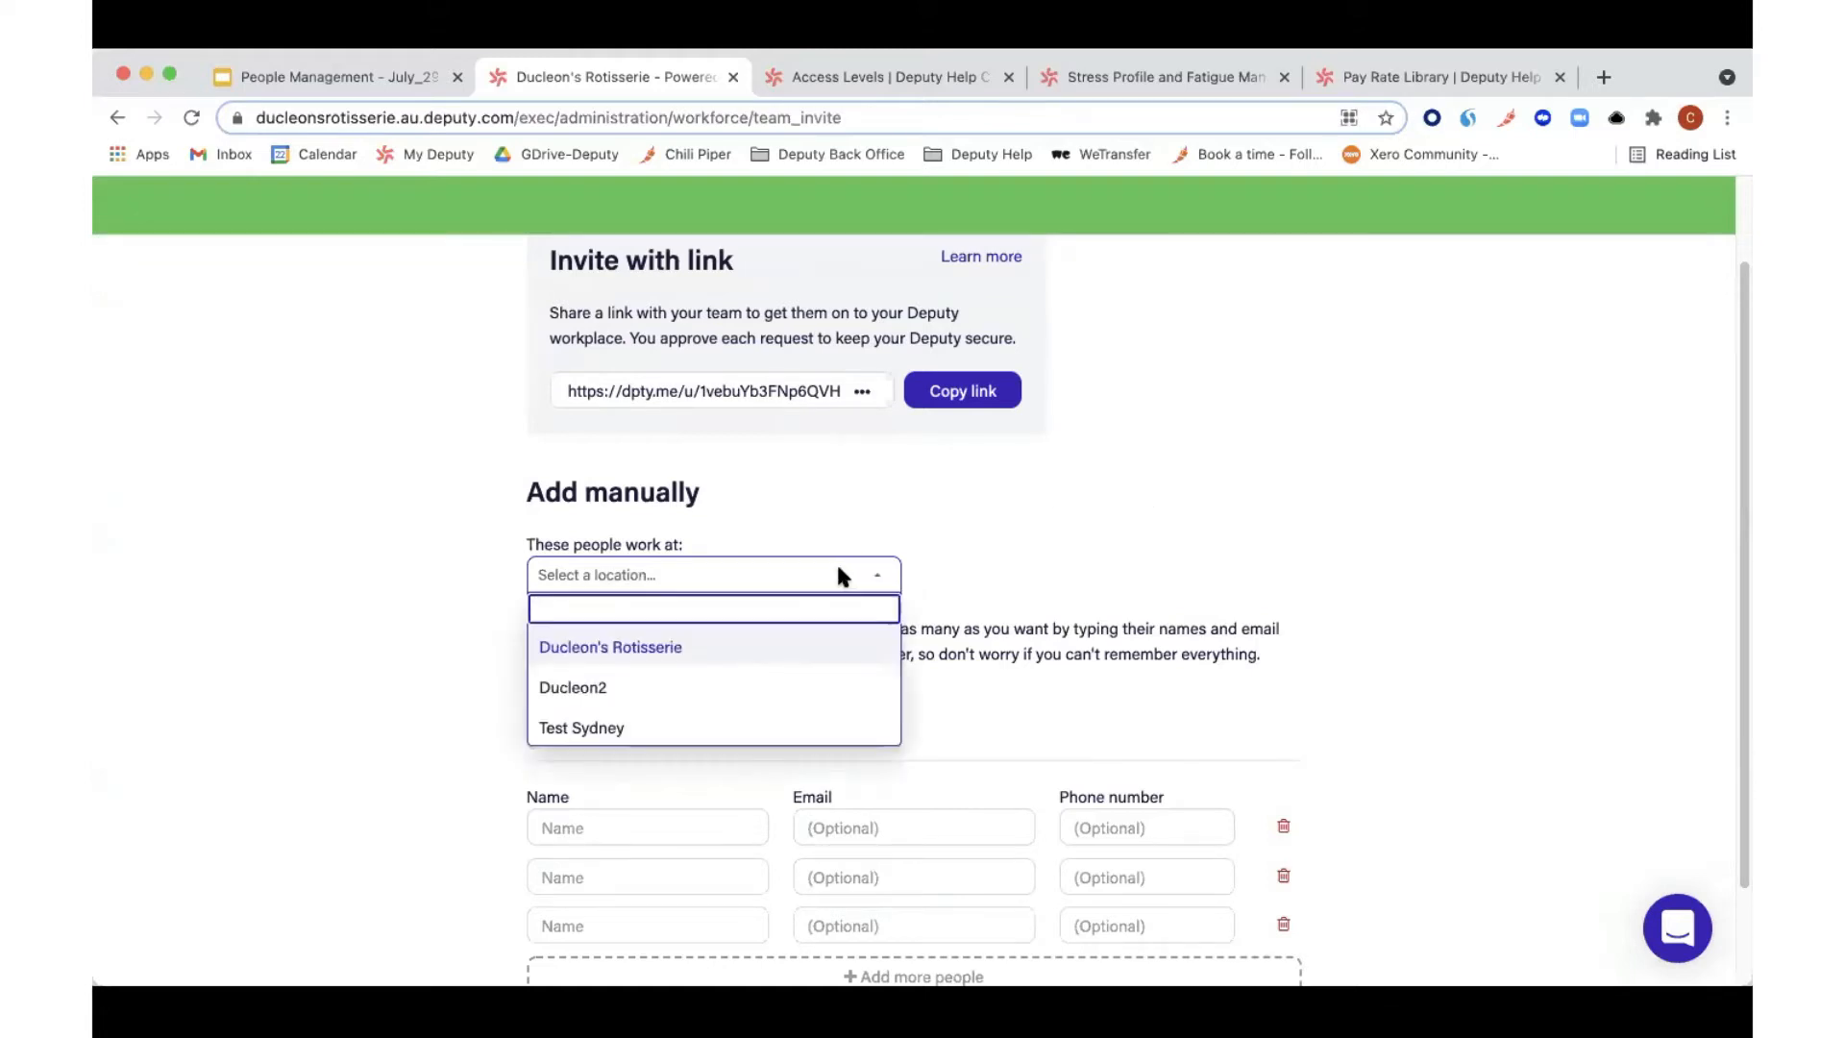
{"action": "left_click", "coordinate": [708, 652]}
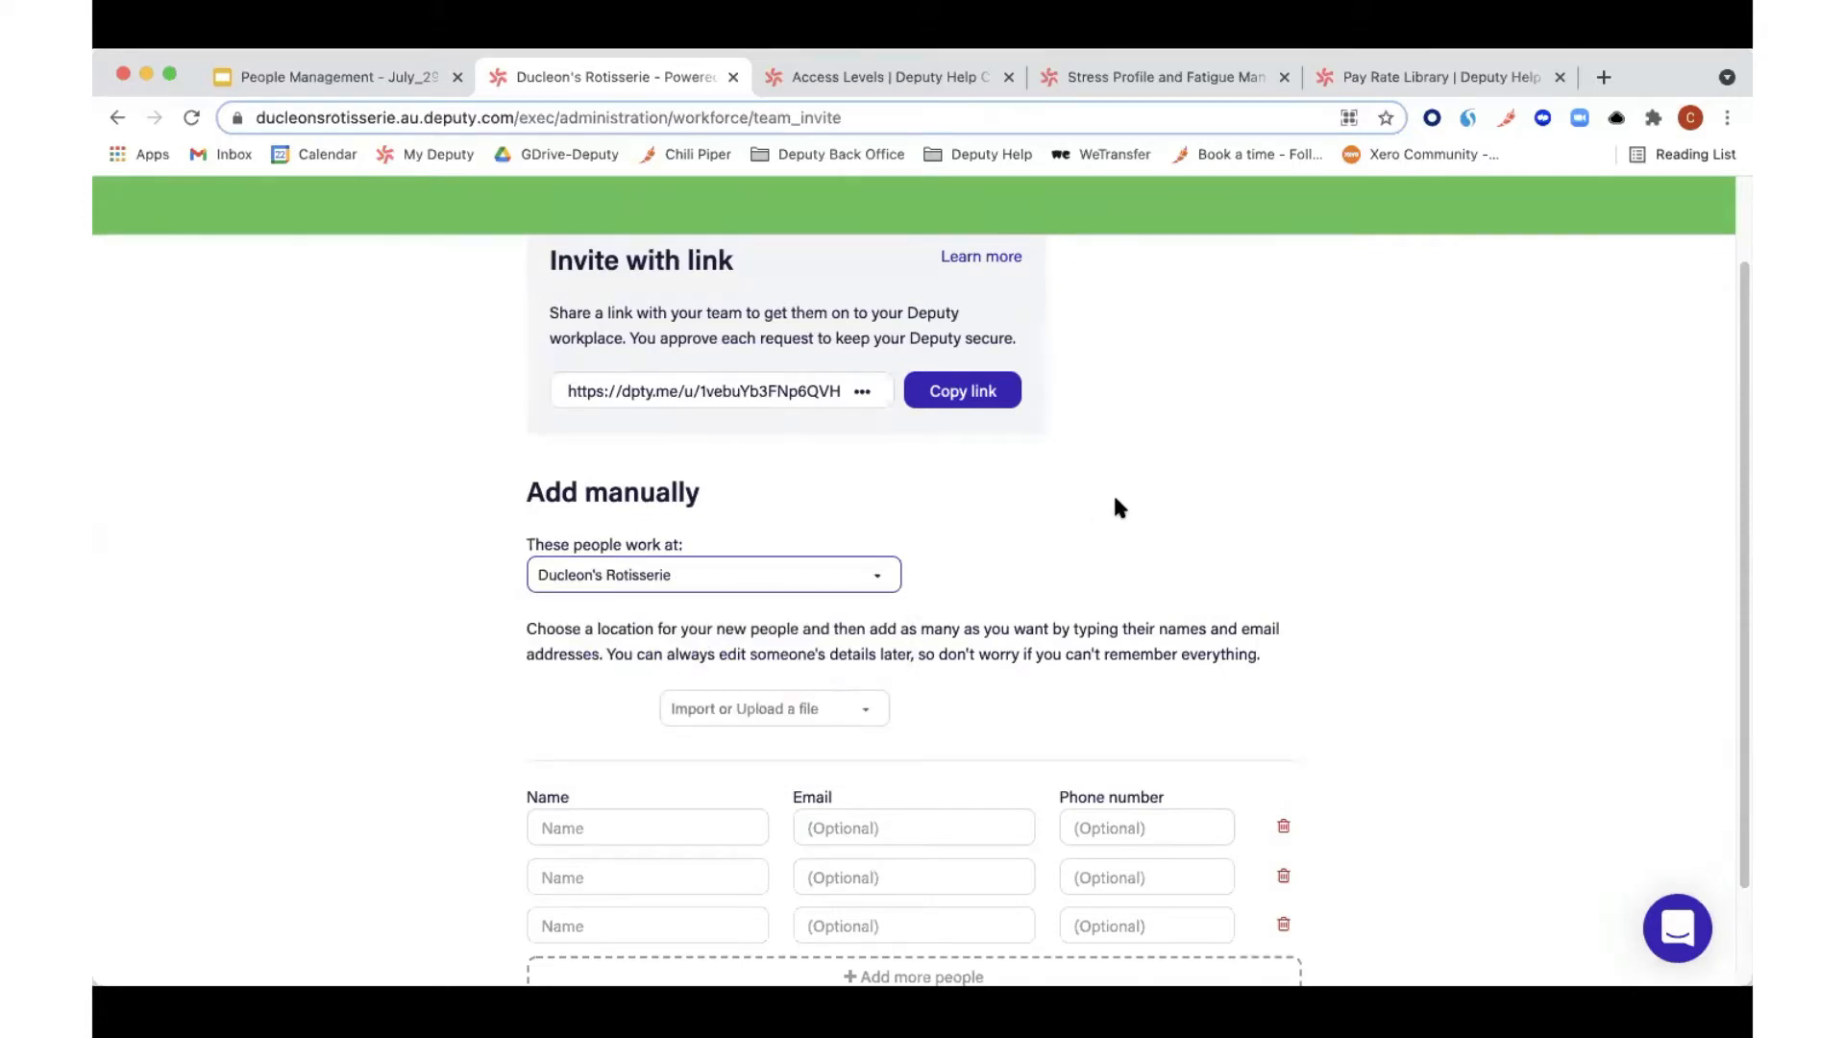
Step: Examine the payroll systems and file types available as import sources for new people, and leave them unselected
{"action": "scroll", "coordinate": [1100, 503], "scroll_direction": "down", "scroll_amount": 3}
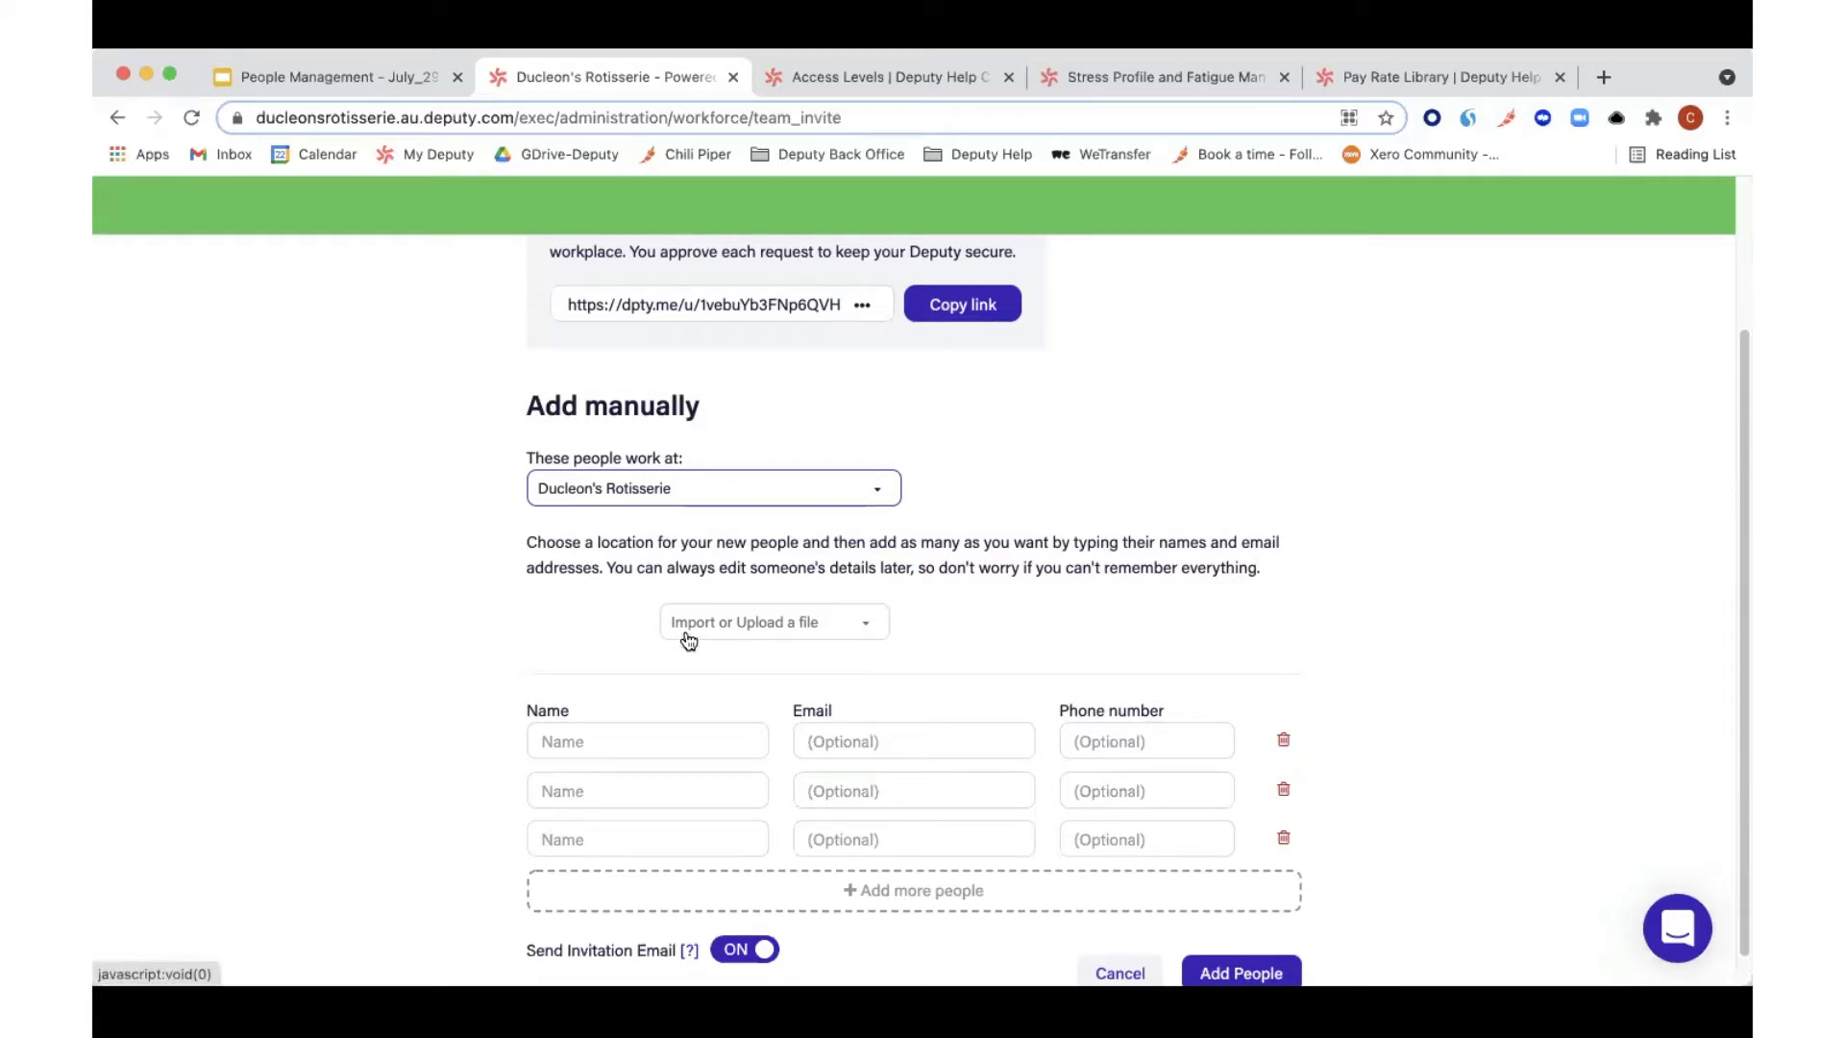
{"action": "left_click", "coordinate": [822, 632]}
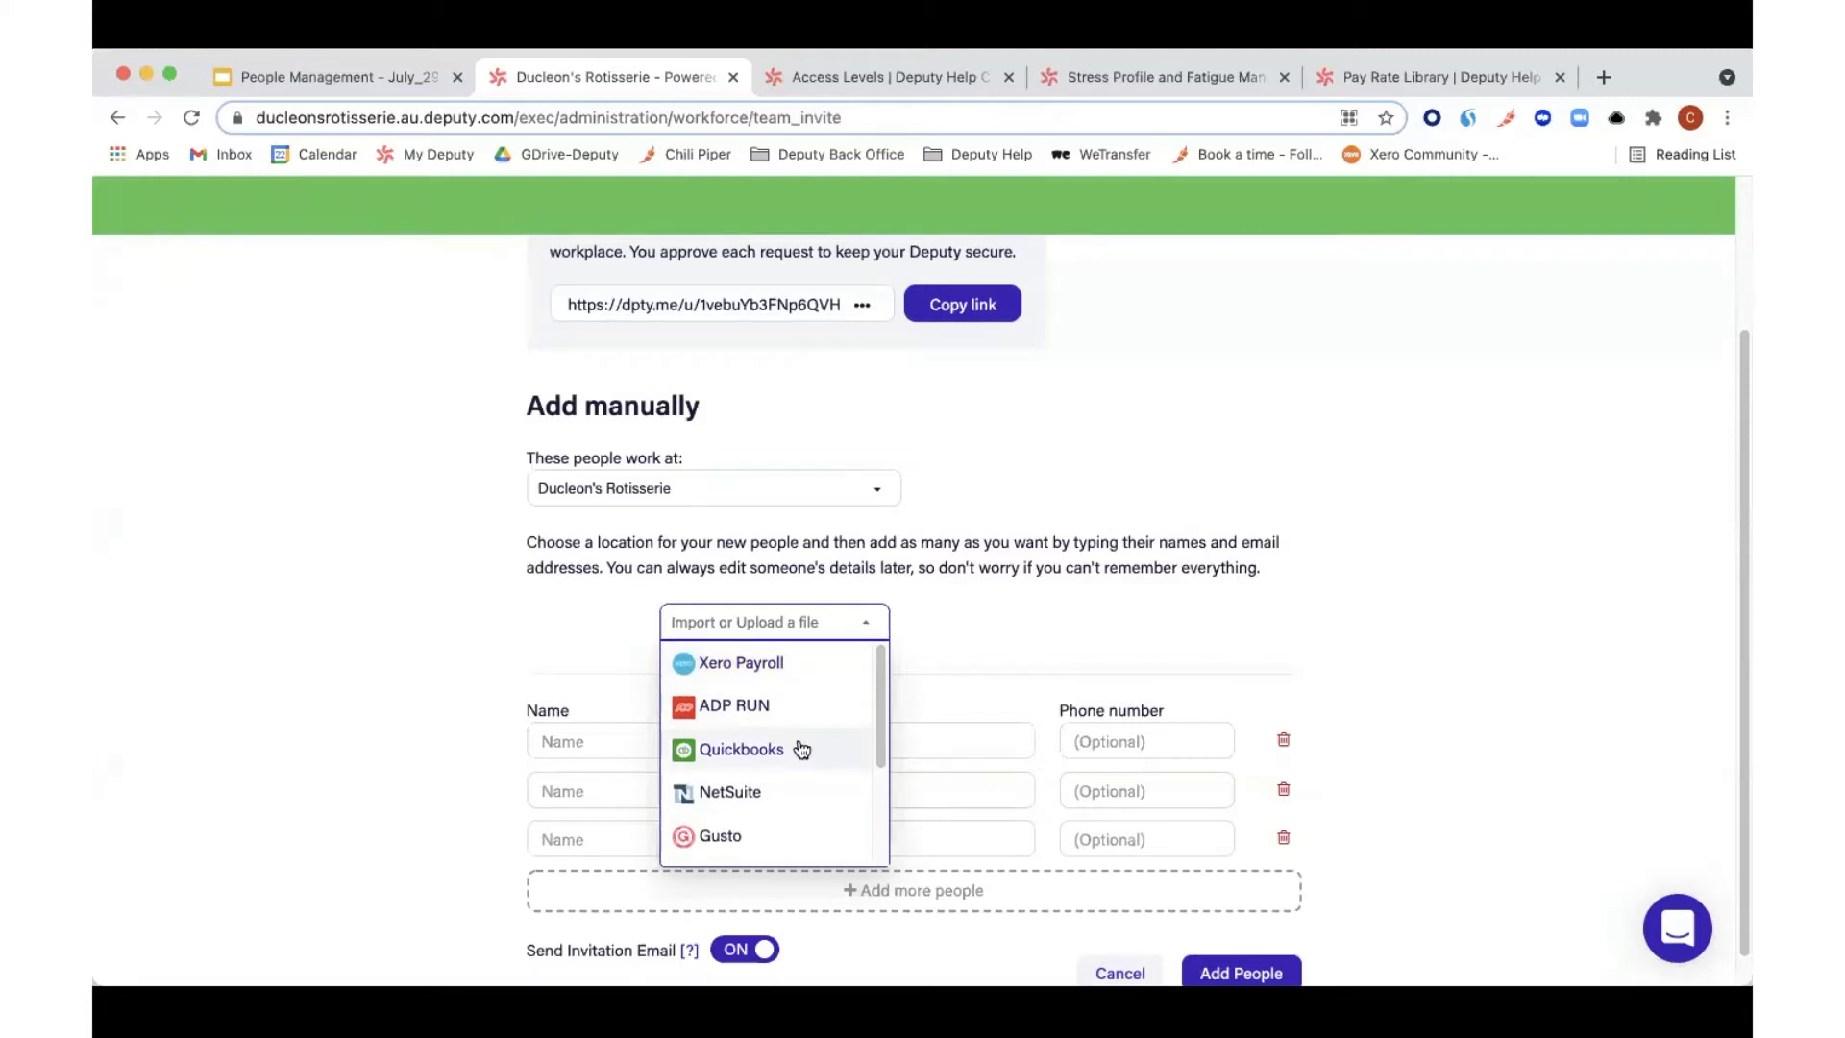
{"action": "scroll", "coordinate": [797, 750], "scroll_direction": "down", "scroll_amount": 2}
{"action": "scroll", "coordinate": [797, 762], "scroll_direction": "down", "scroll_amount": 2}
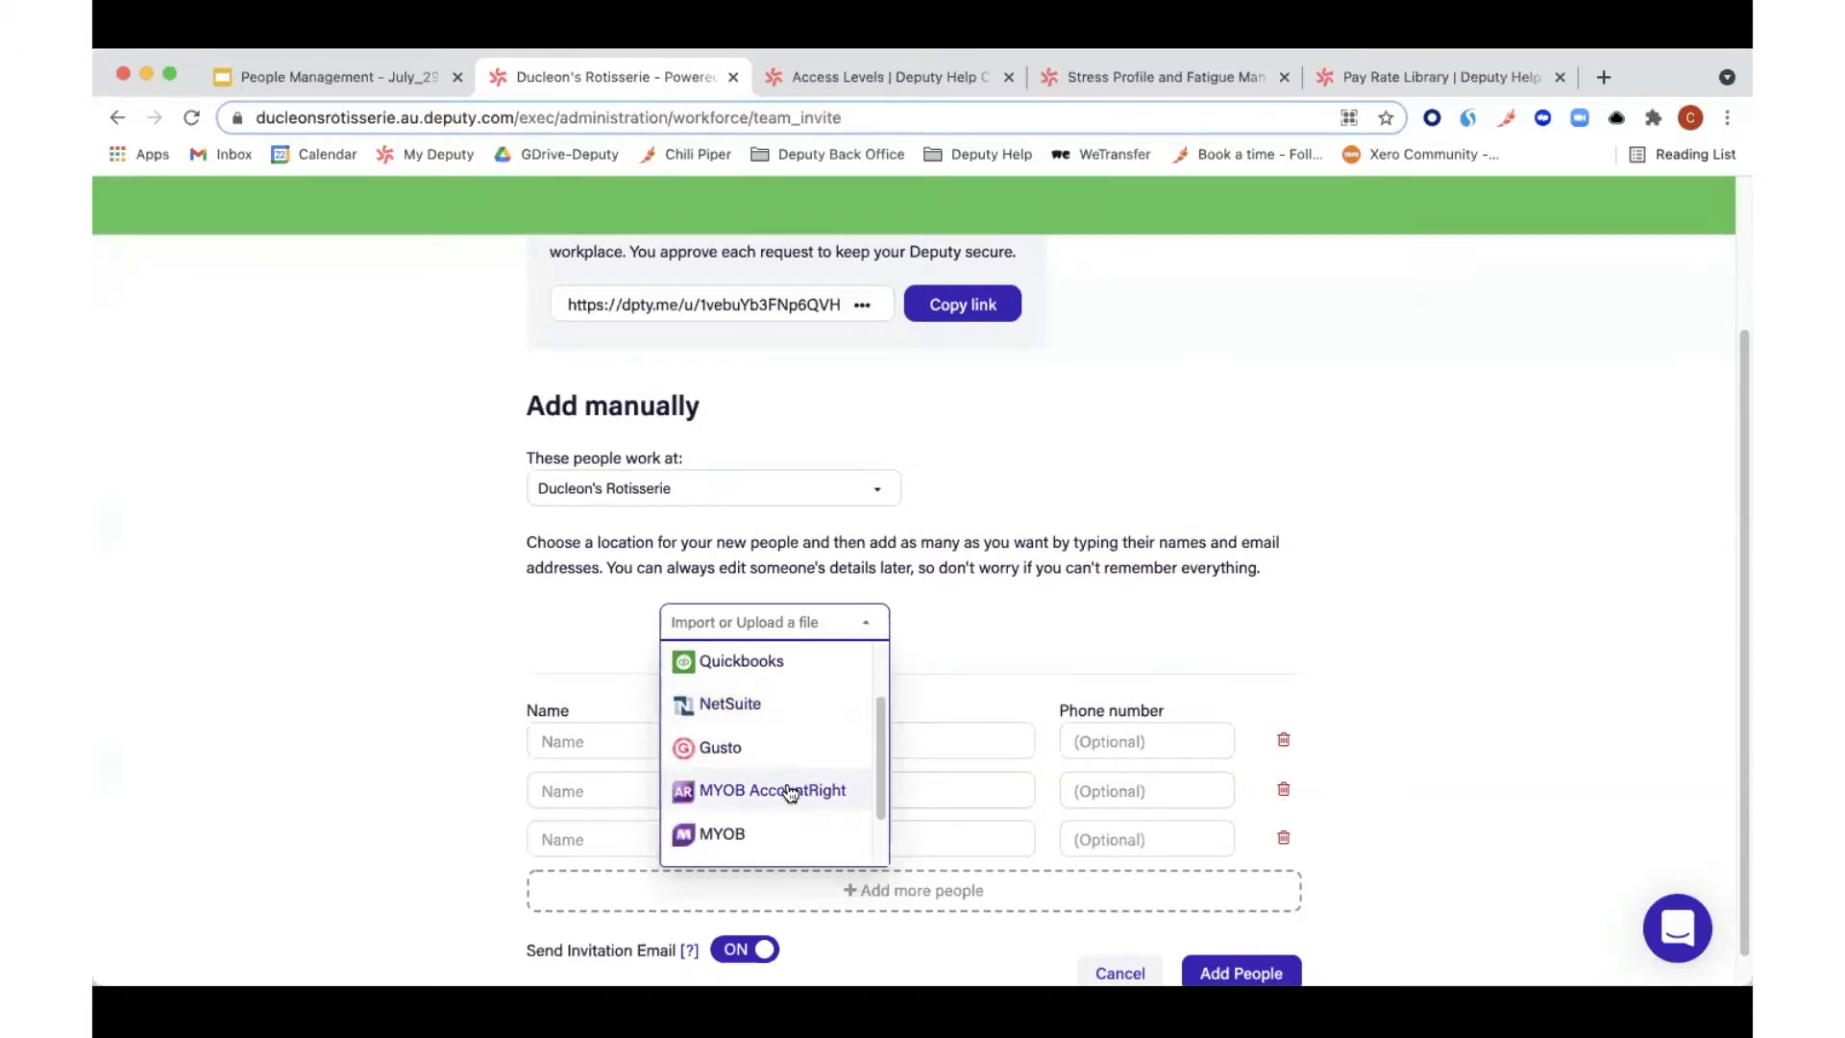
{"action": "scroll", "coordinate": [789, 791], "scroll_direction": "down", "scroll_amount": 3}
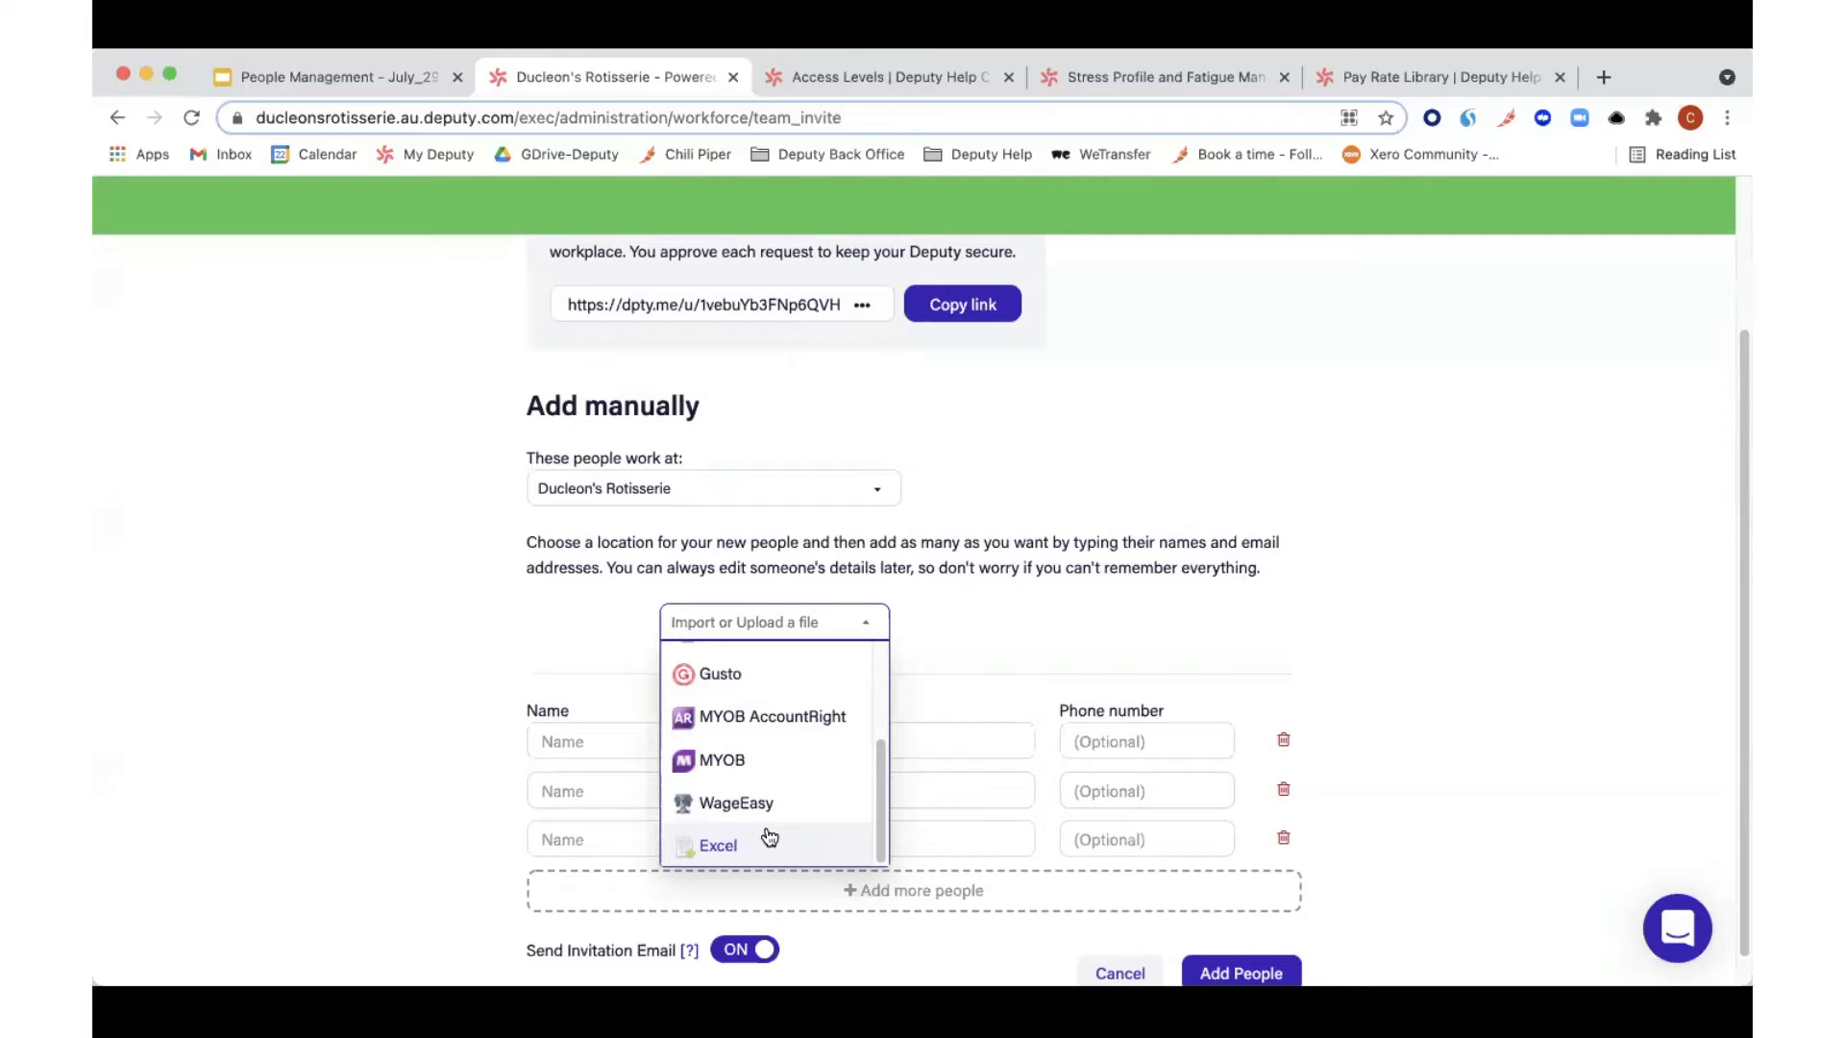
{"action": "left_click", "coordinate": [436, 571]}
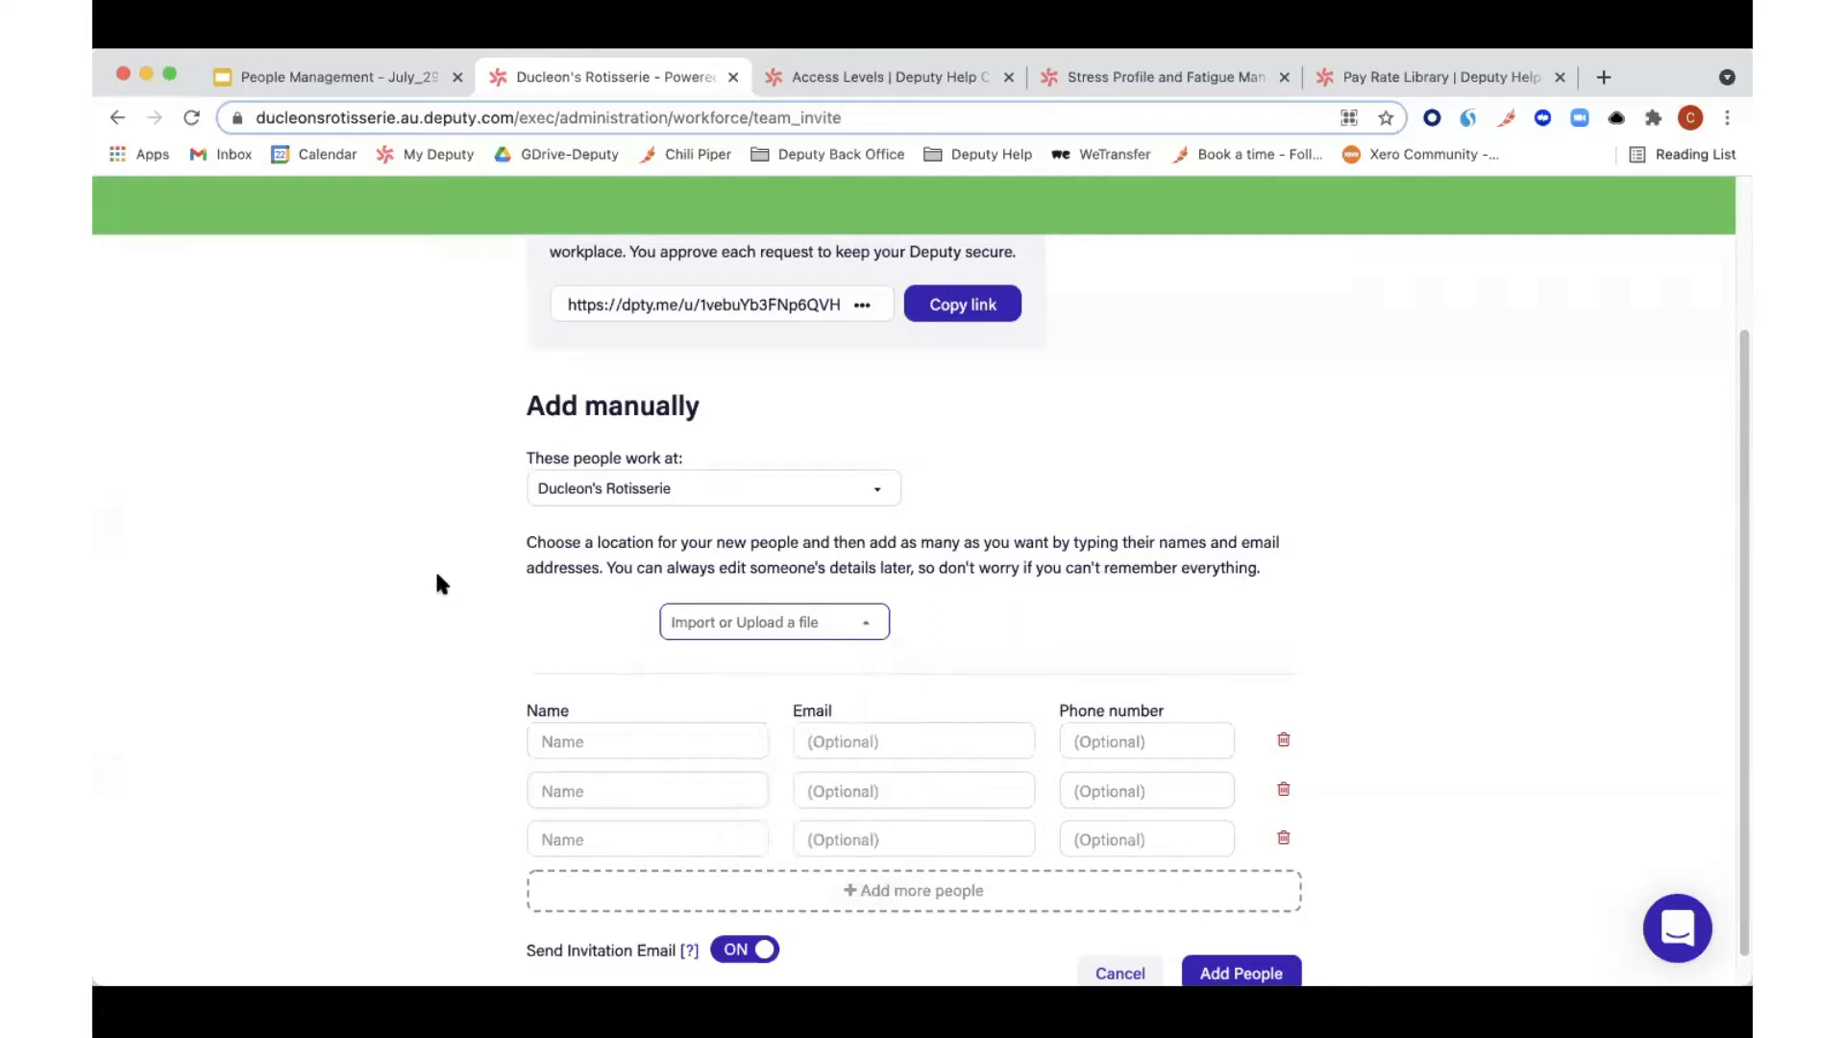
Step: Review the name, email and phone number entry rows and cancel adding multiple people
{"action": "scroll", "coordinate": [437, 574], "scroll_direction": "down", "scroll_amount": 1}
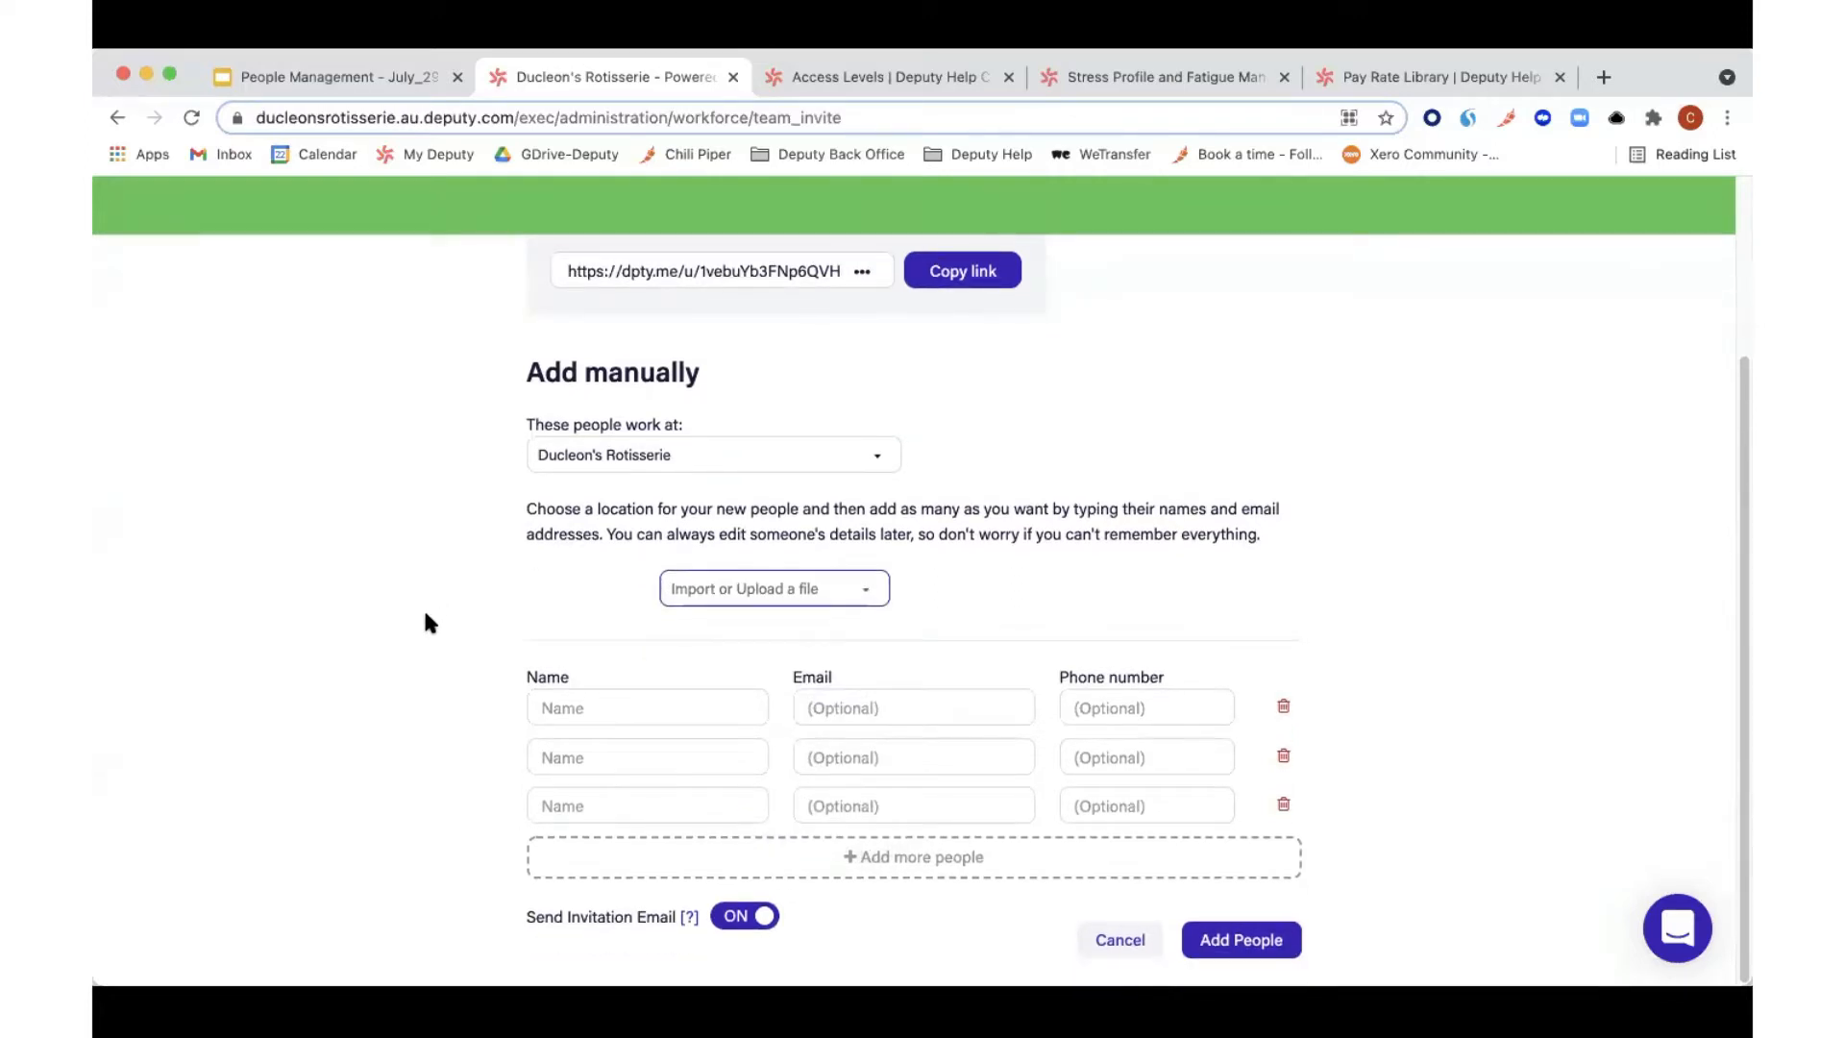
{"action": "left_click", "coordinate": [651, 708]}
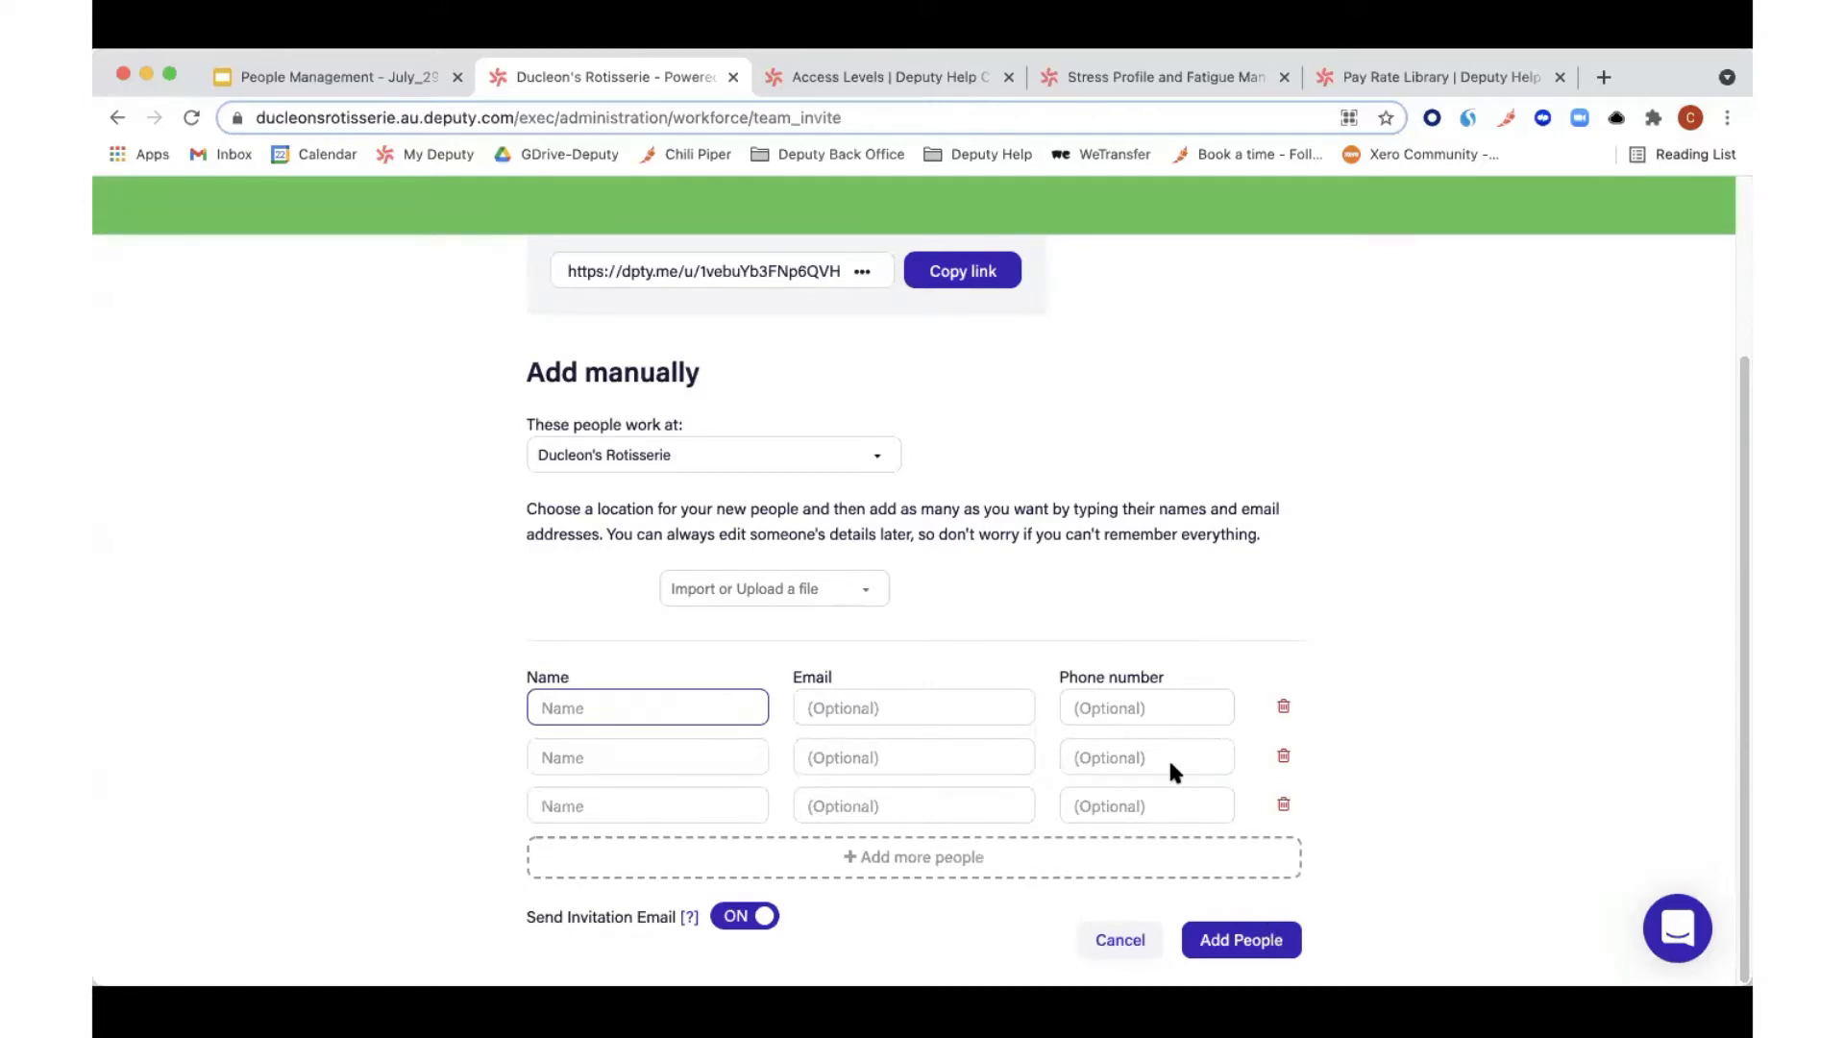
{"action": "left_click", "coordinate": [1124, 939]}
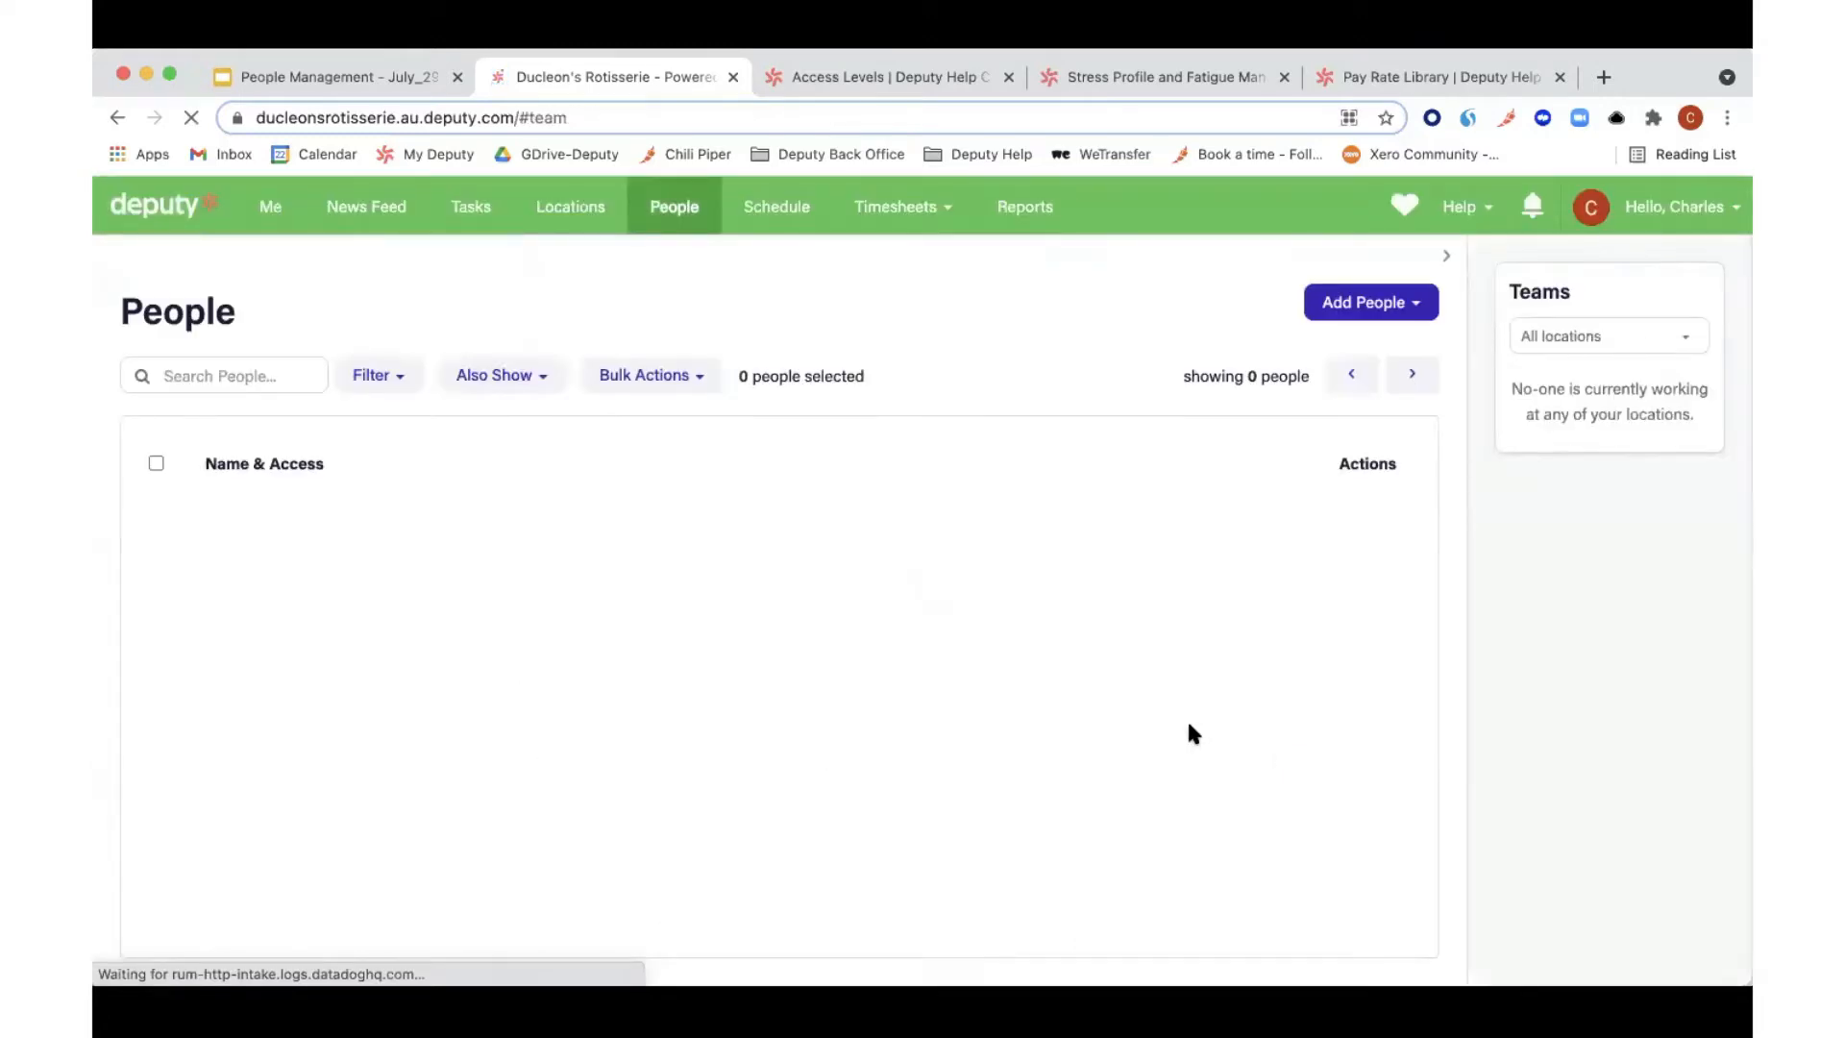
Step: Open Advanced CSV Import, review the employee file upload step, and close it without choosing a file
{"action": "left_click", "coordinate": [1364, 304]}
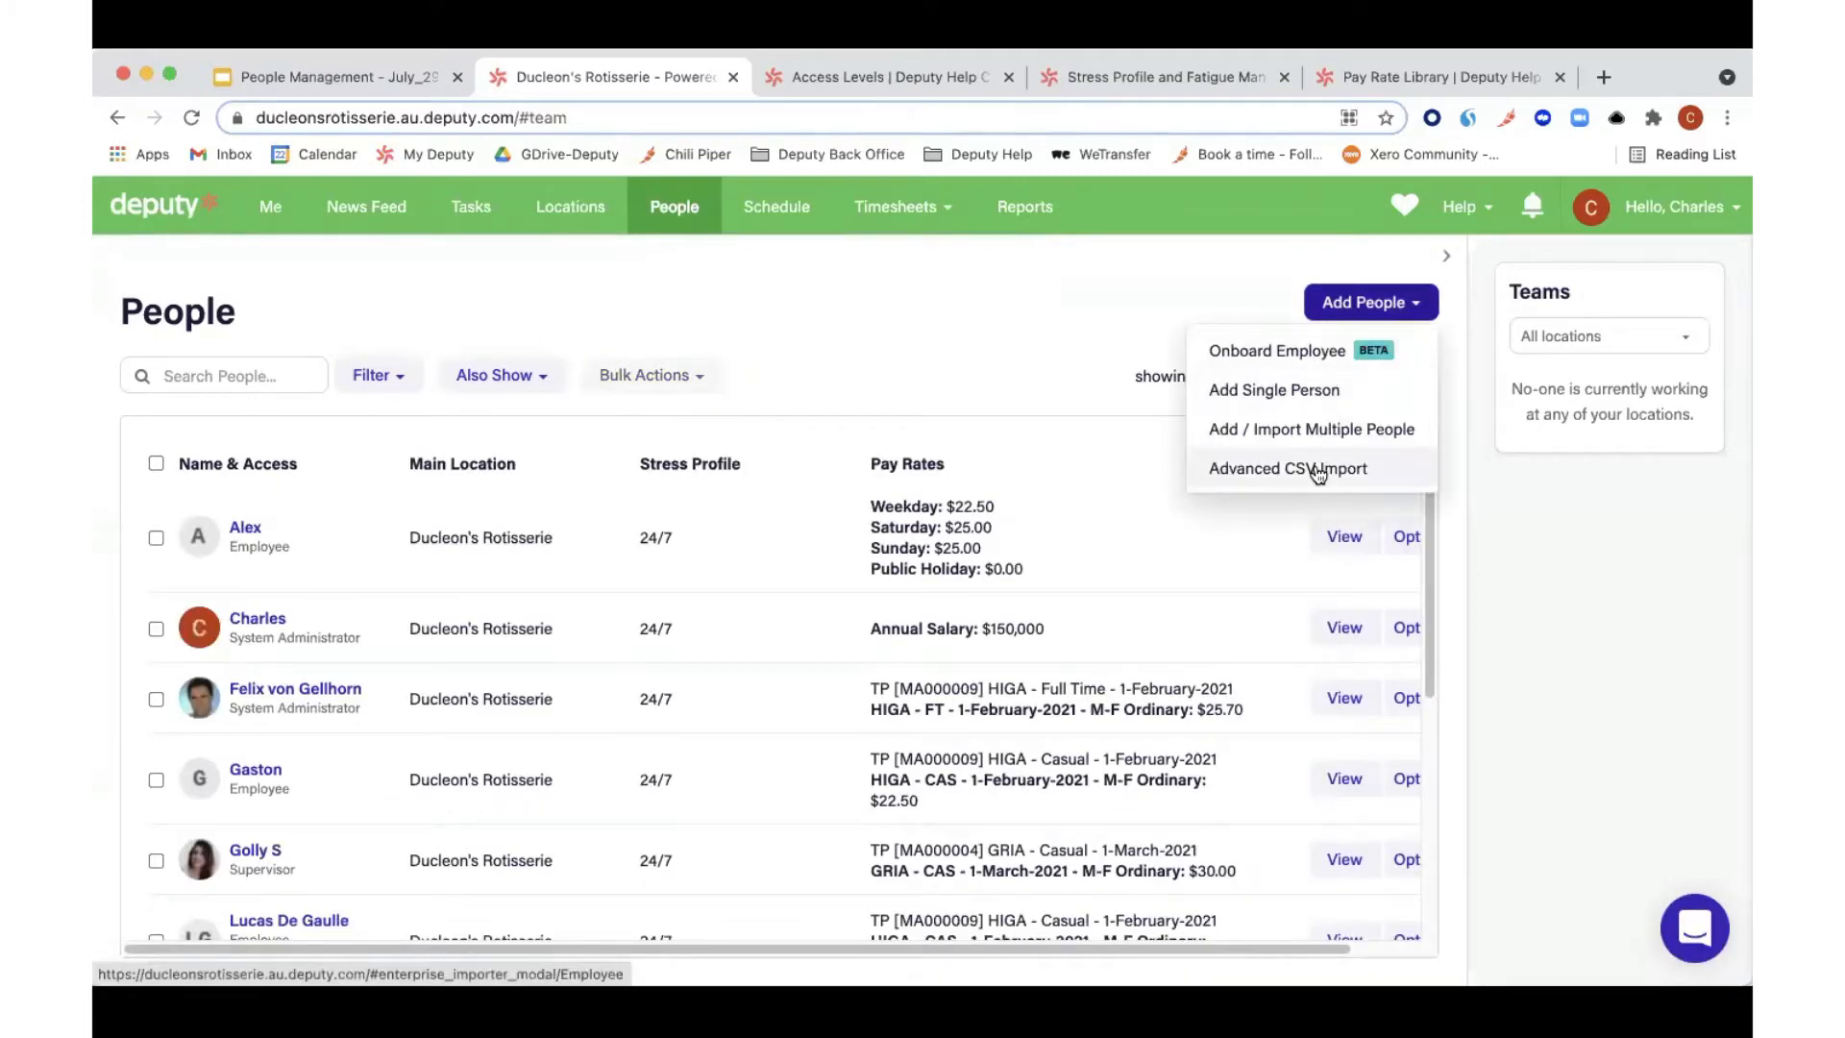
{"action": "left_click", "coordinate": [1318, 471]}
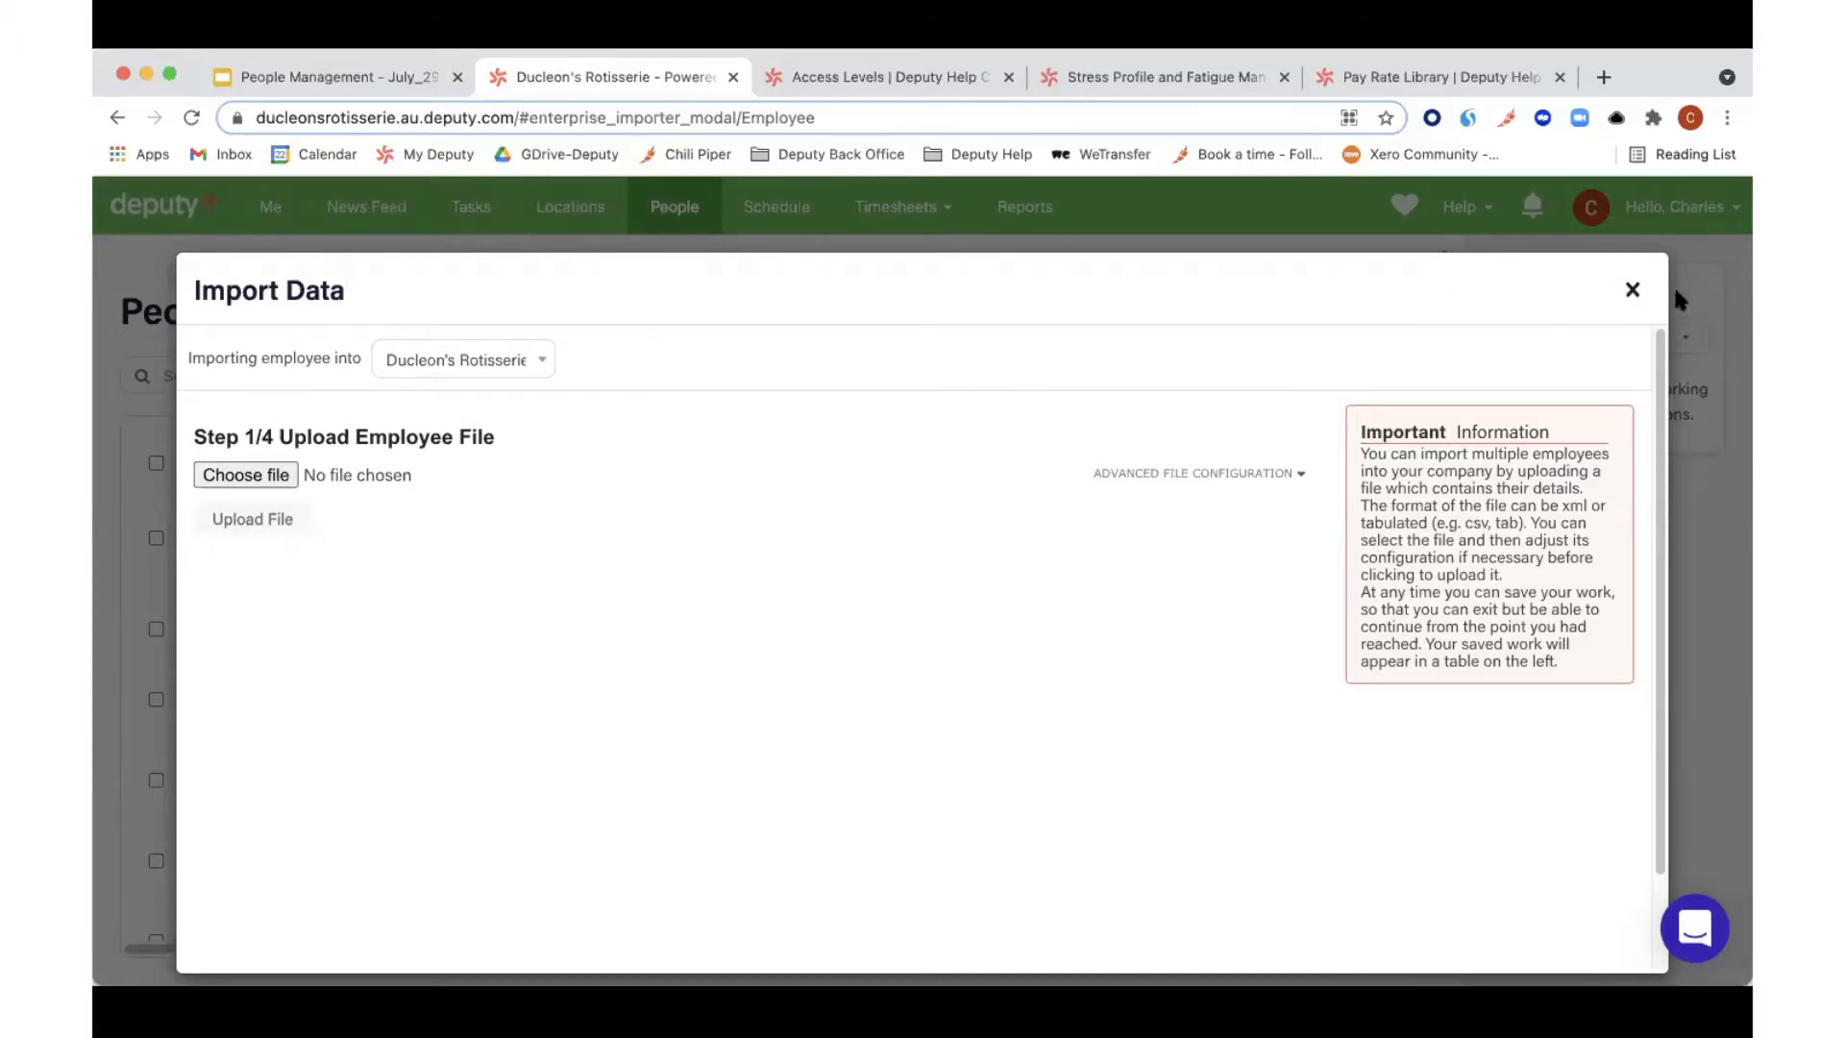
{"action": "left_click", "coordinate": [1631, 290]}
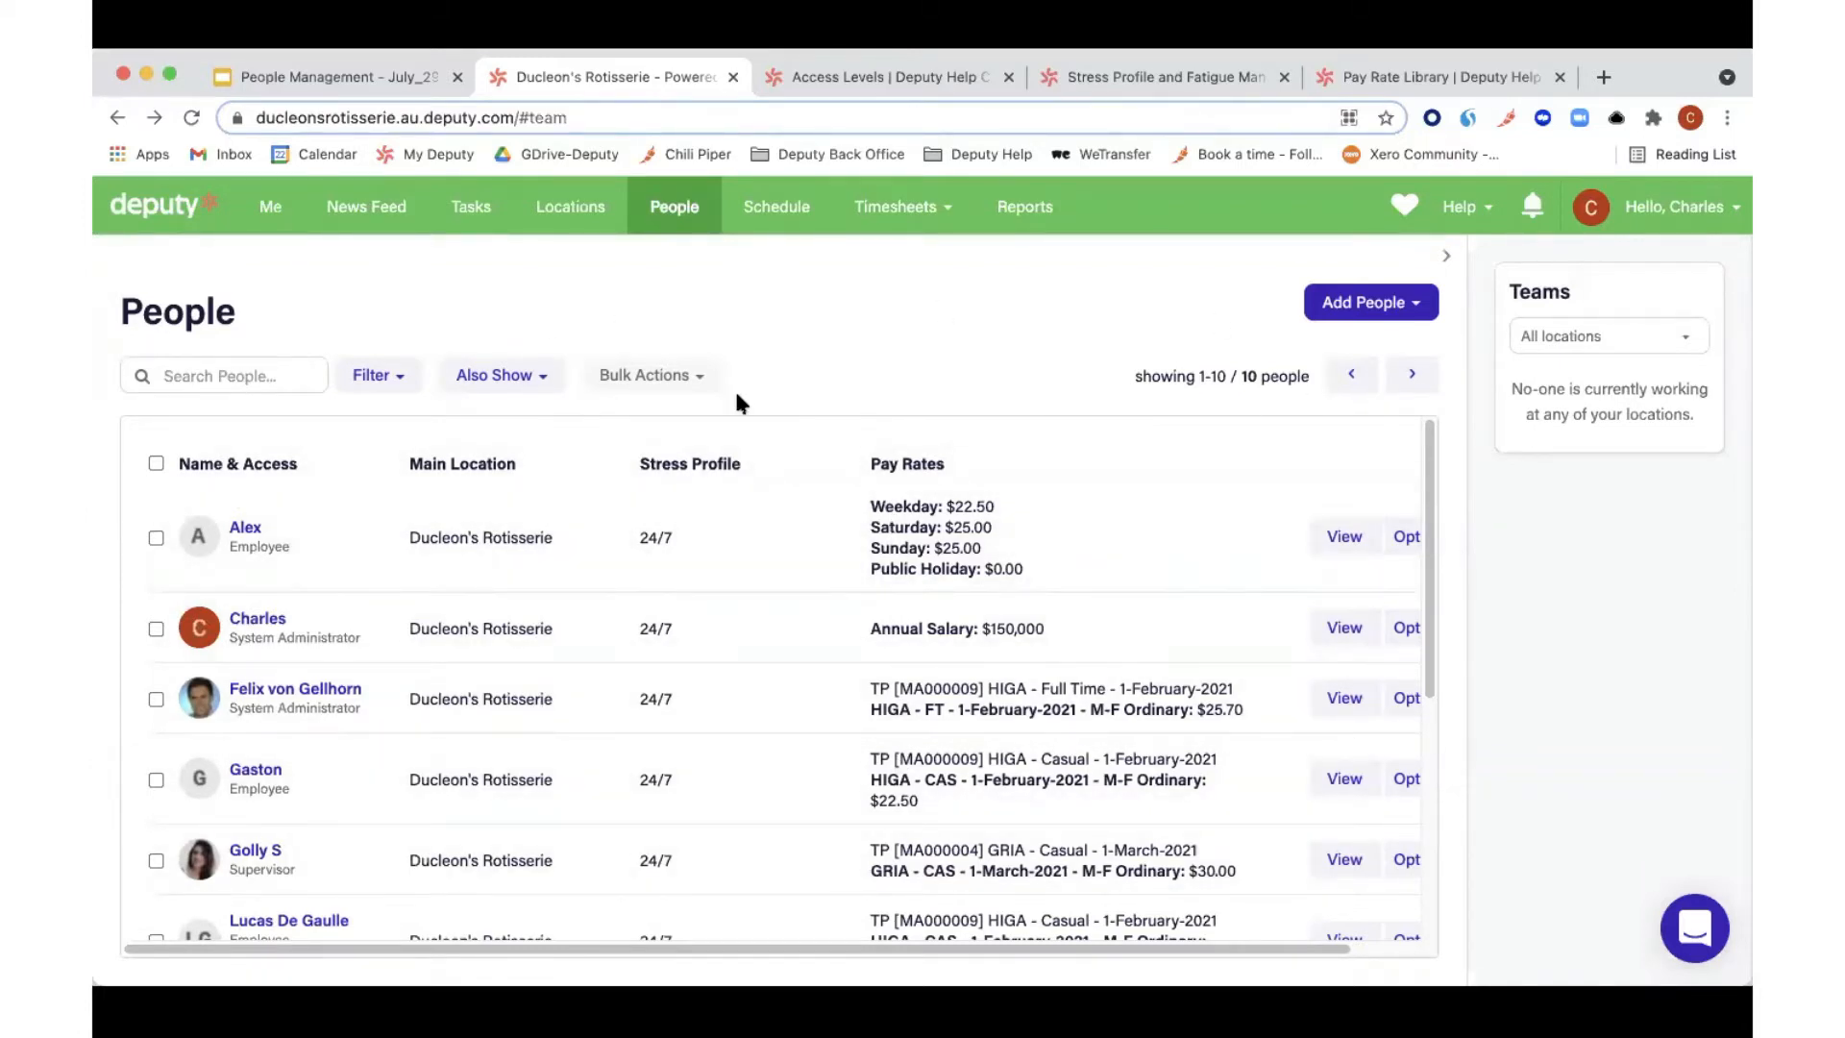
Step: Open the filters for the people list and examine the Location and Access options without changing them
{"action": "left_click", "coordinate": [175, 378]}
{"action": "left_click", "coordinate": [374, 376]}
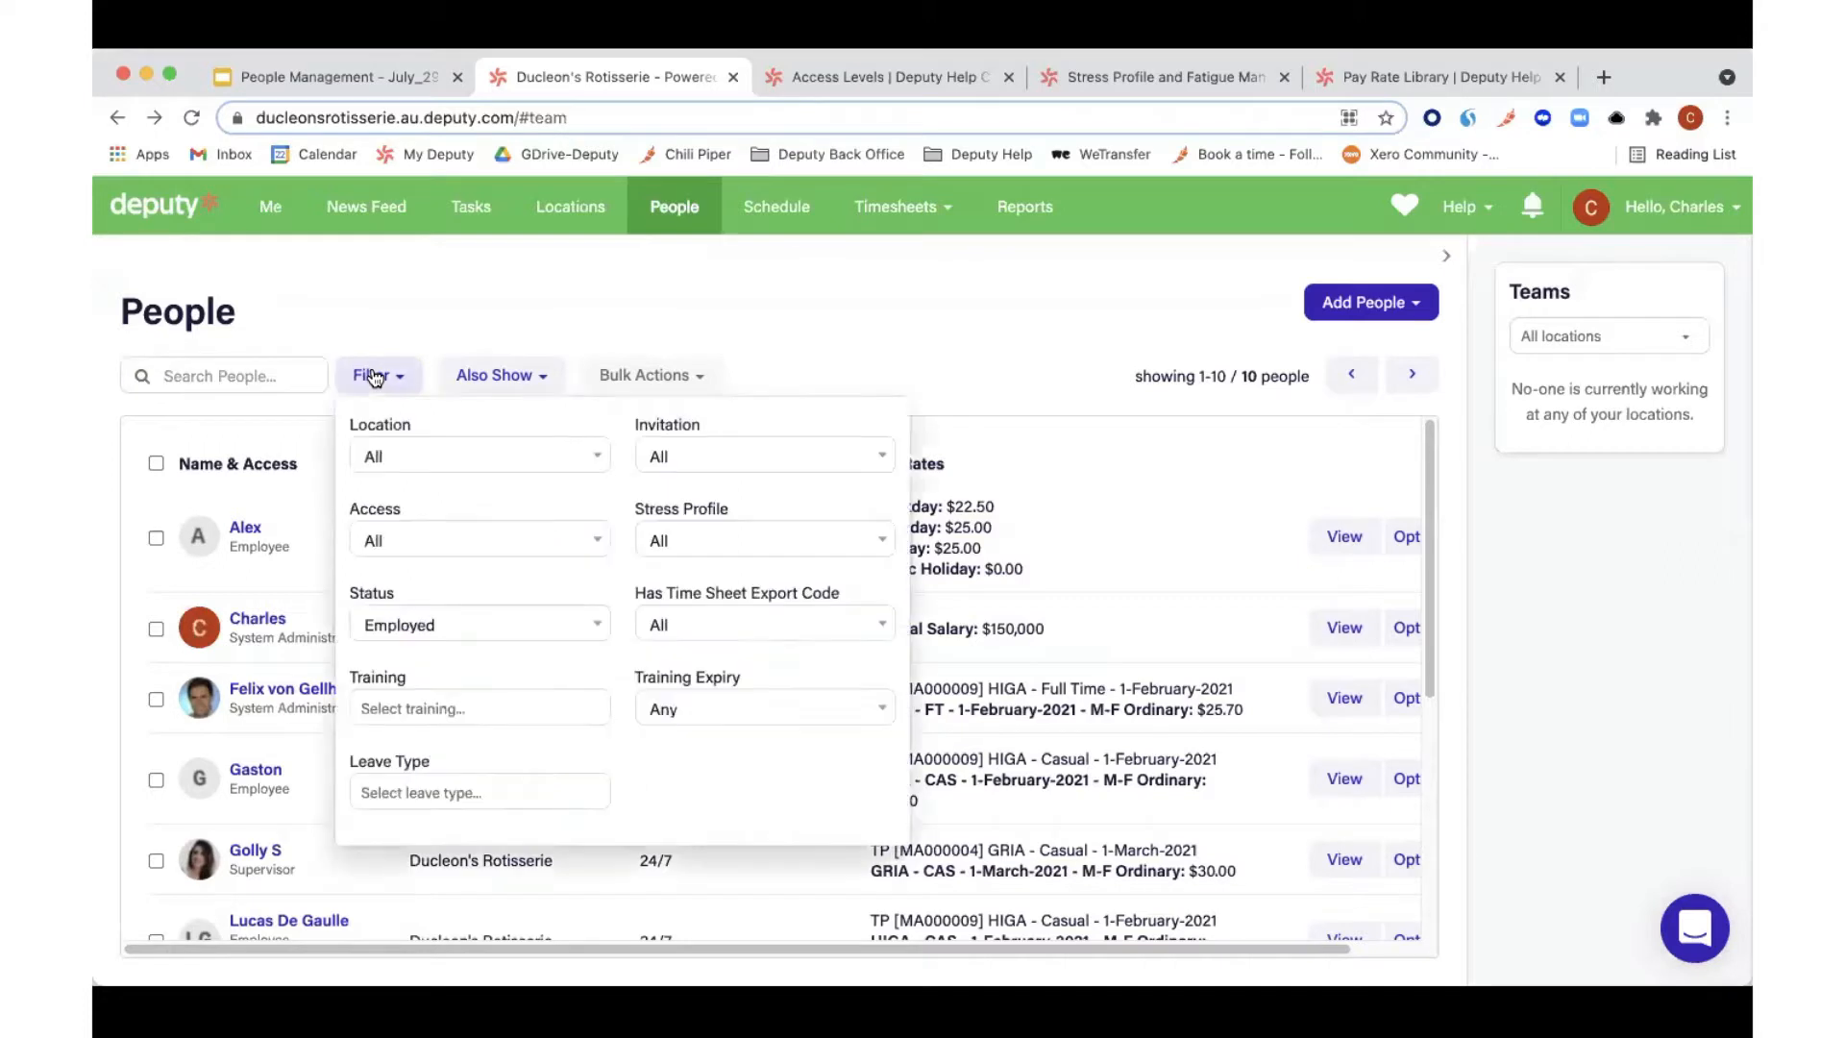
{"action": "left_click", "coordinate": [429, 457]}
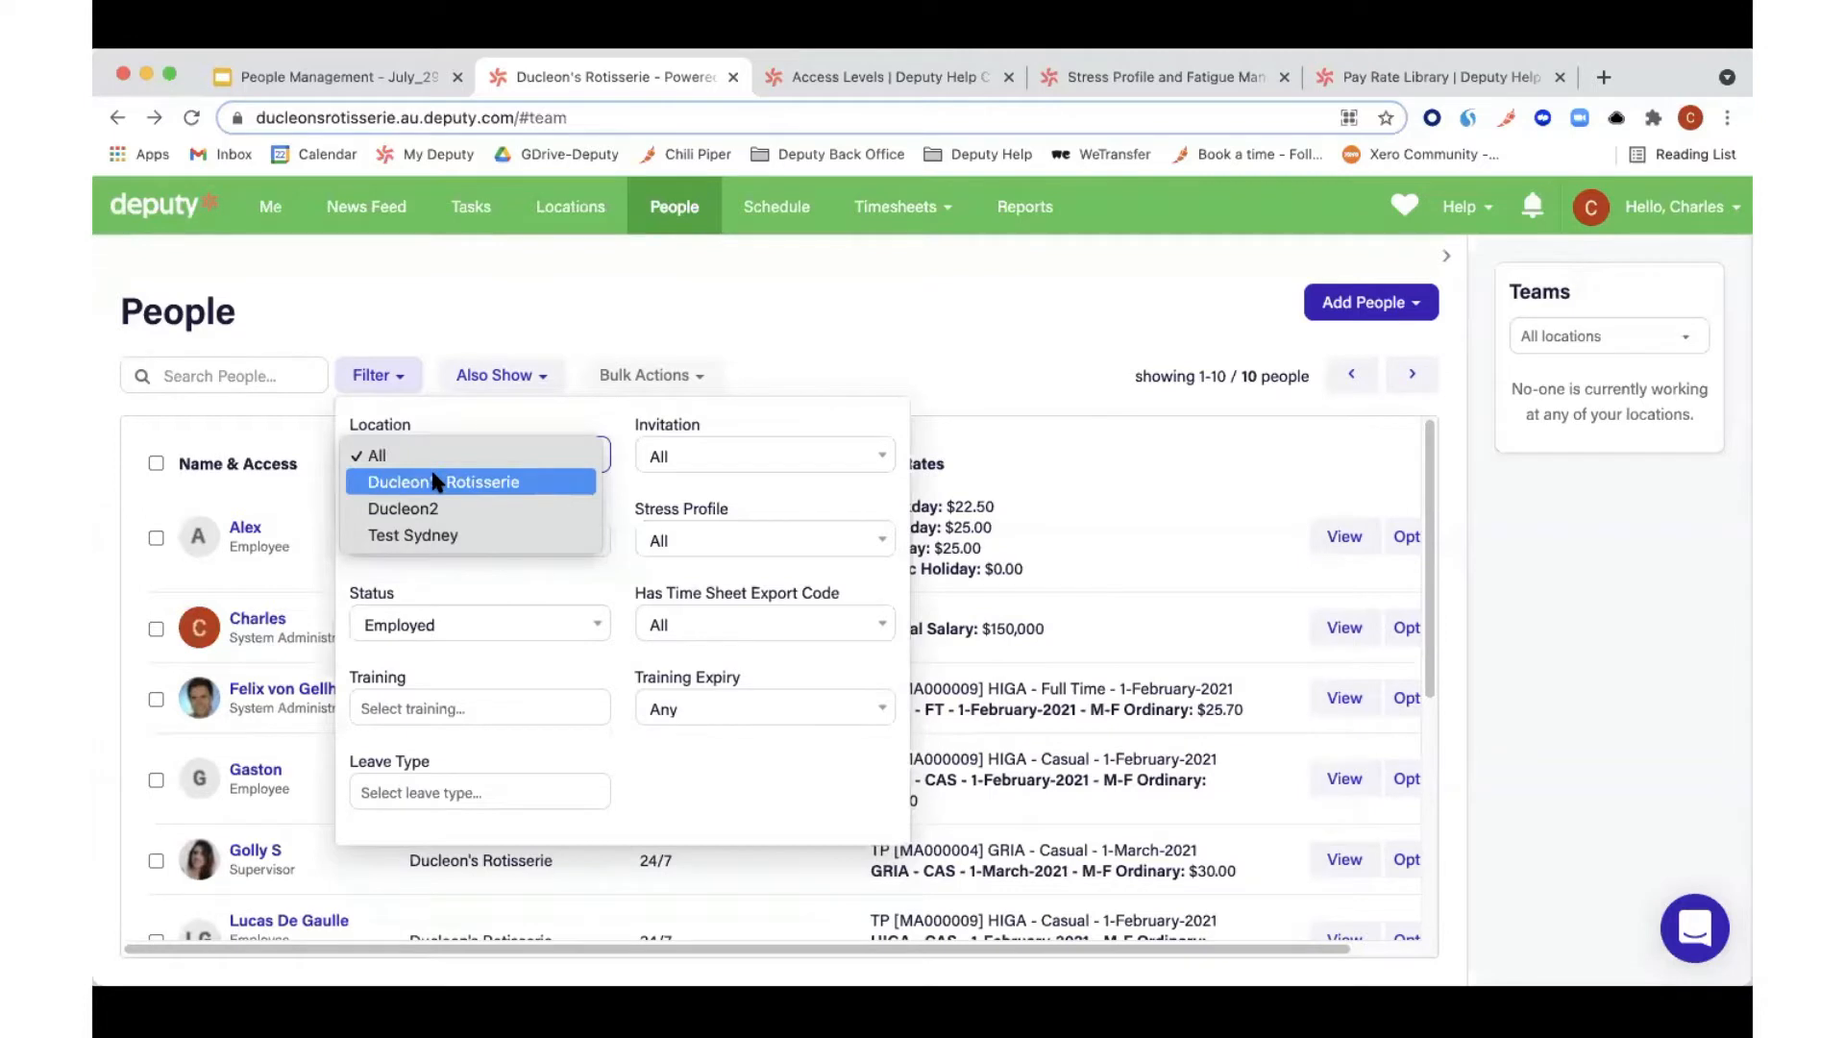
{"action": "left_click", "coordinate": [448, 416]}
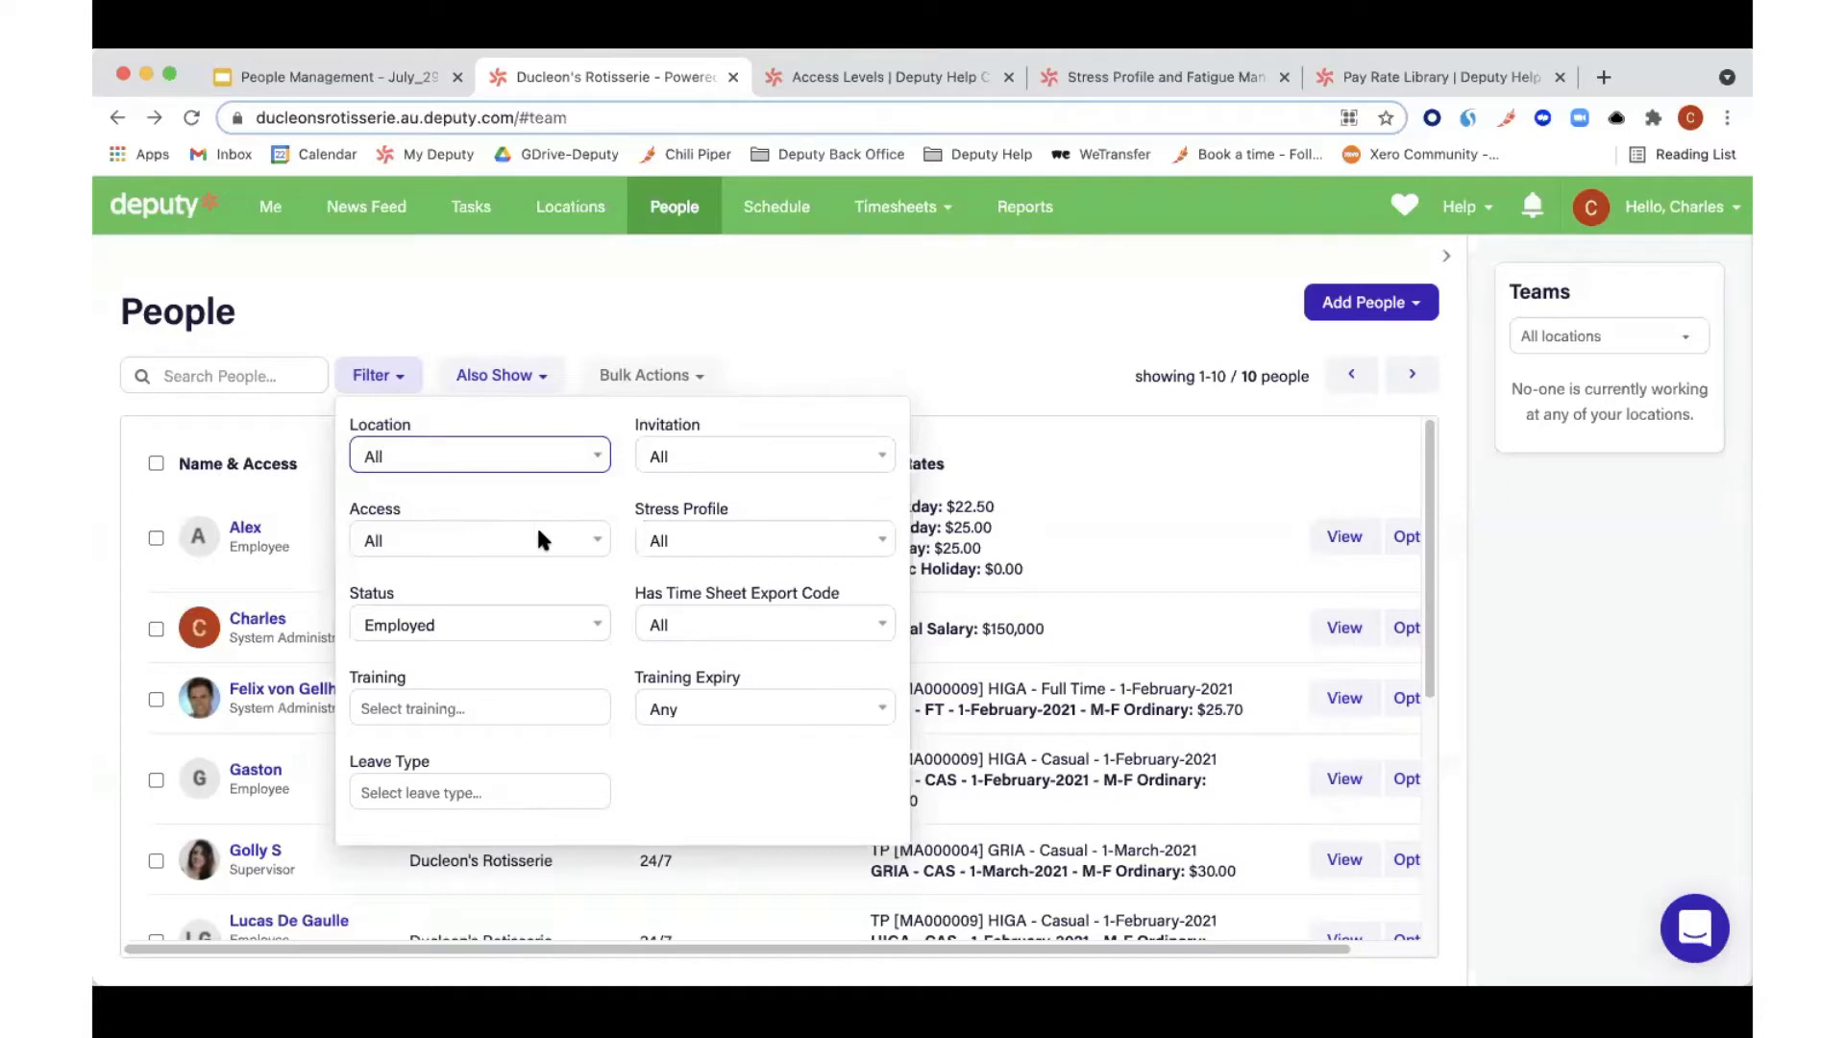
{"action": "left_click", "coordinate": [540, 541]}
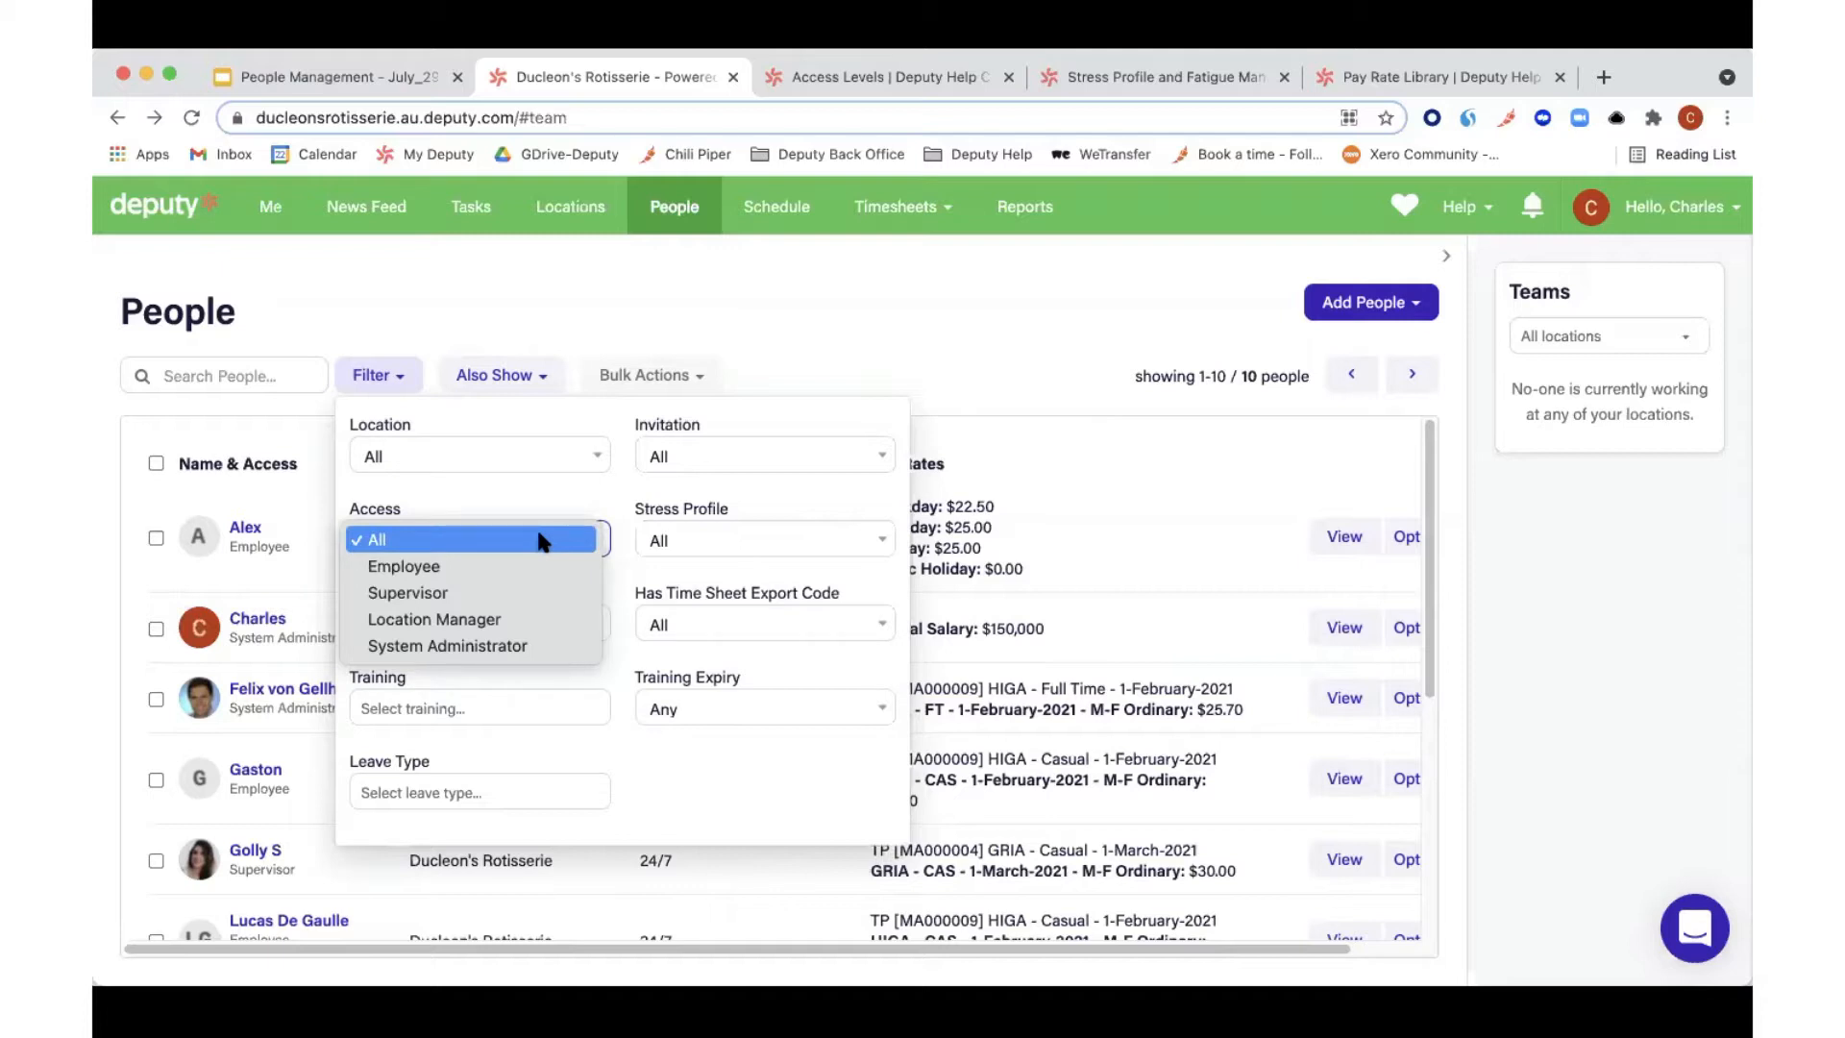
{"action": "left_click", "coordinate": [522, 475]}
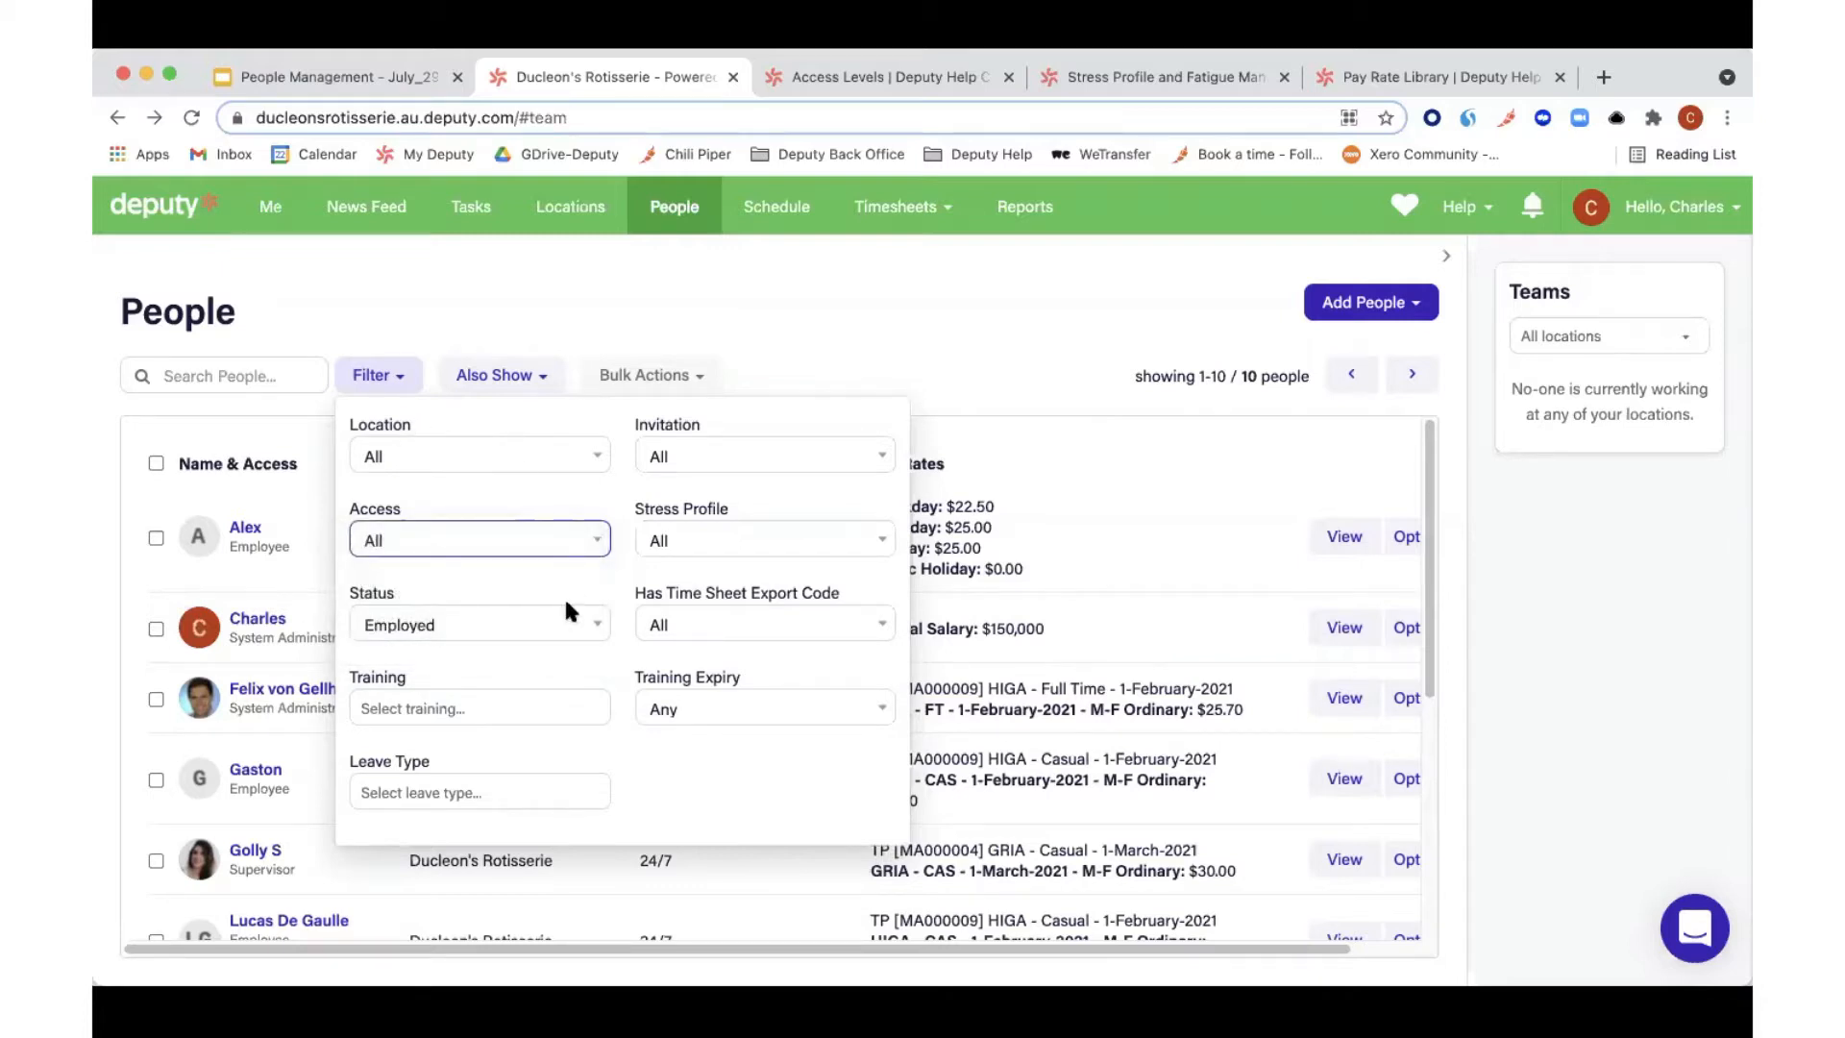
Step: Examine the Status, Invitation and Training Expiry filter options for the people list
{"action": "left_click", "coordinate": [565, 625]}
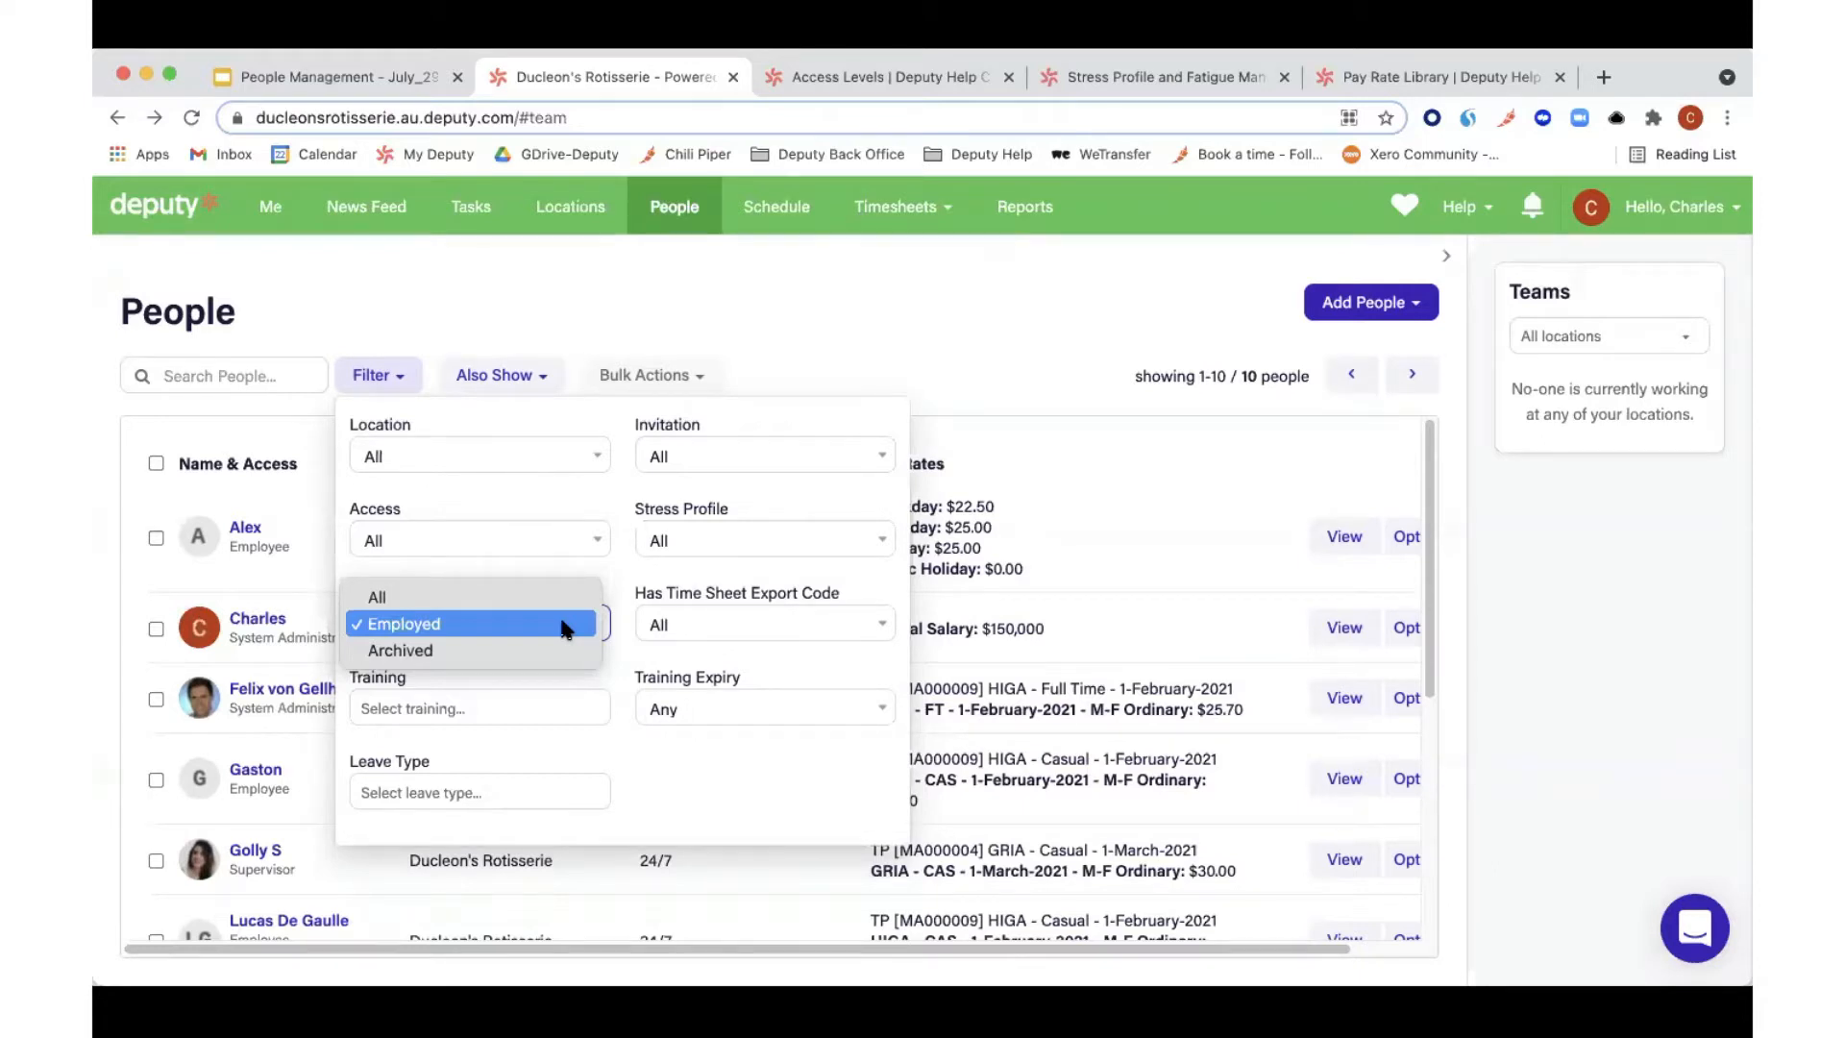
{"action": "left_click", "coordinate": [573, 419]}
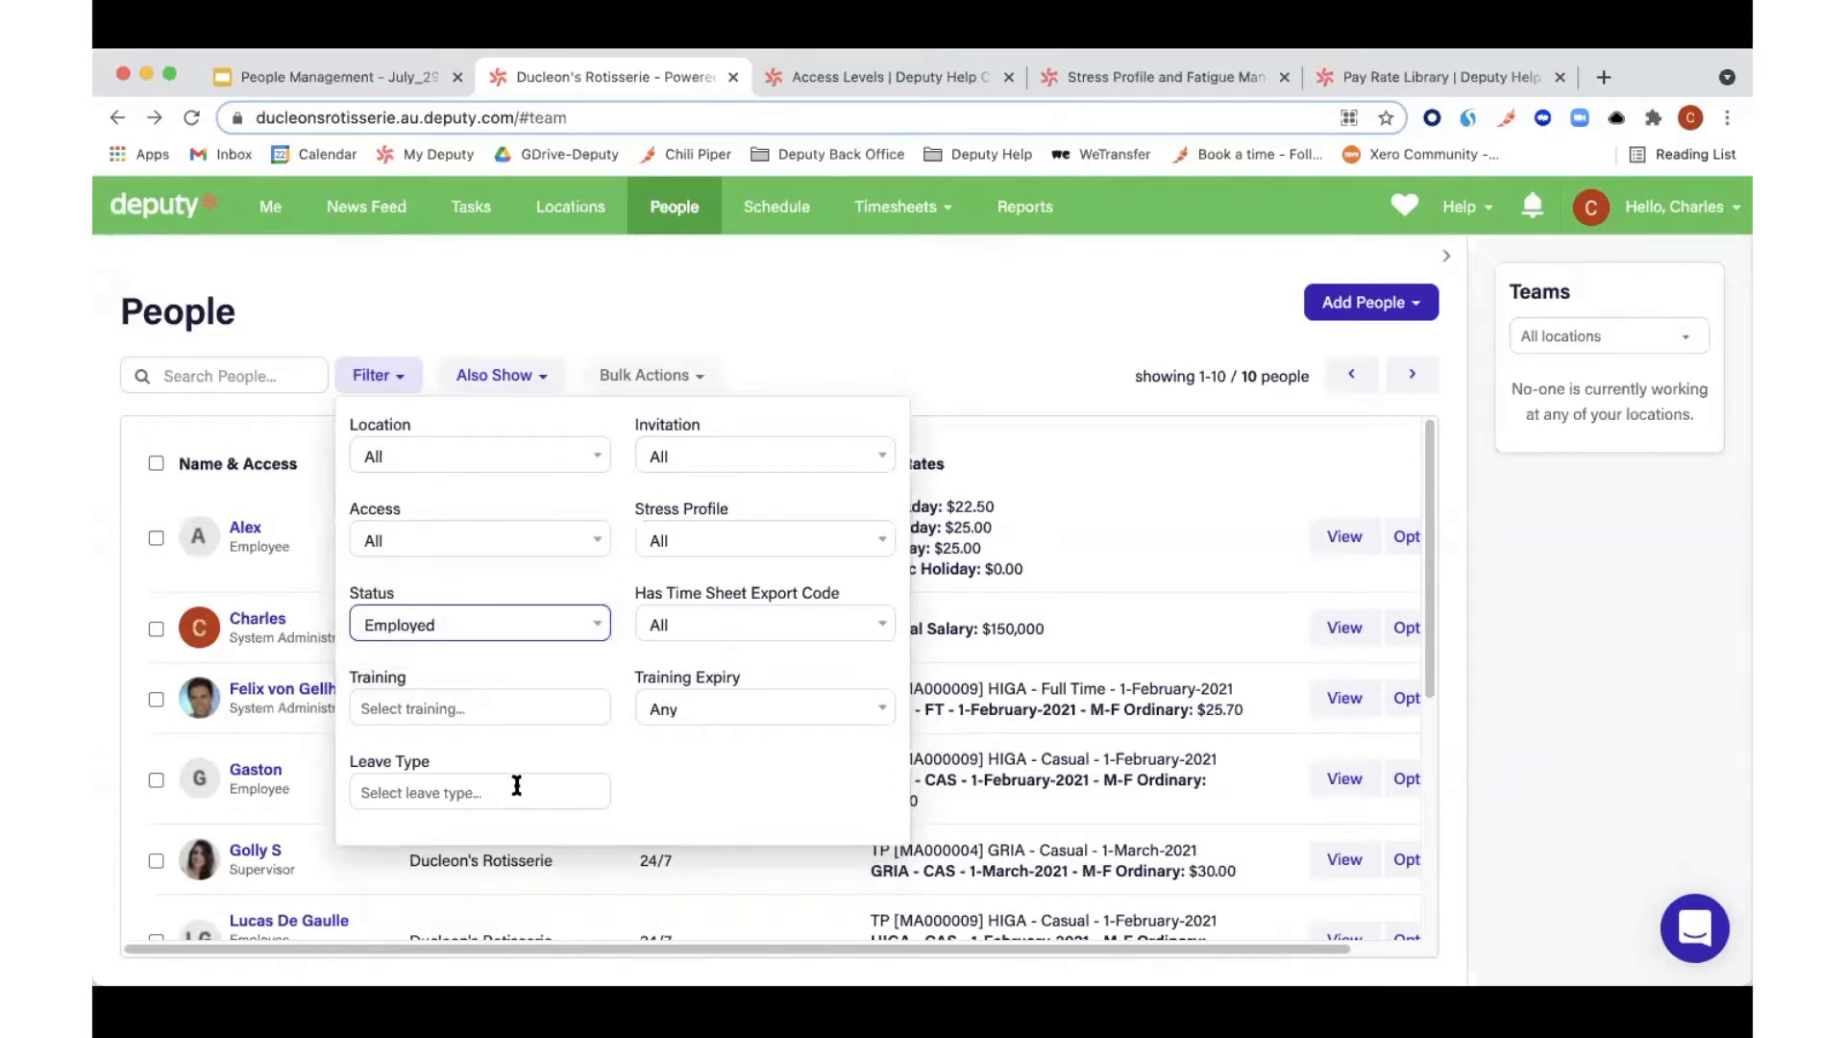
{"action": "left_click", "coordinate": [821, 467]}
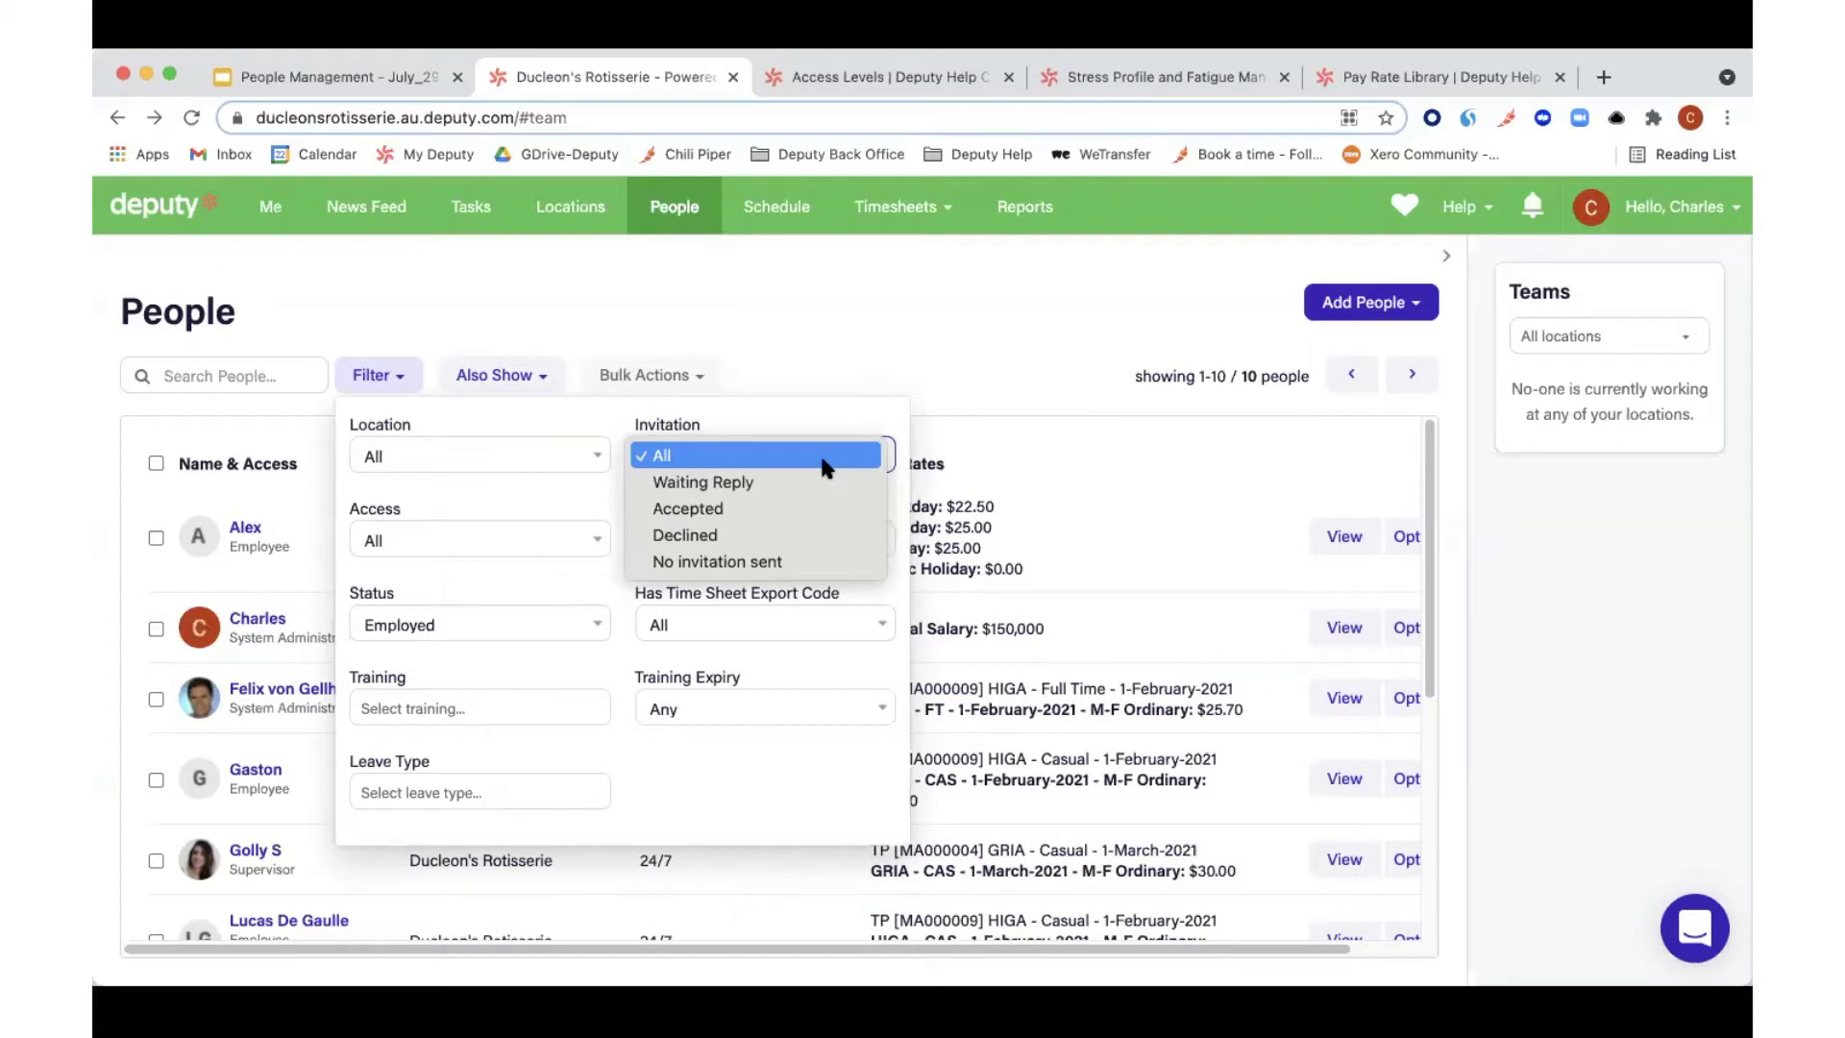
{"action": "left_click", "coordinate": [827, 407]}
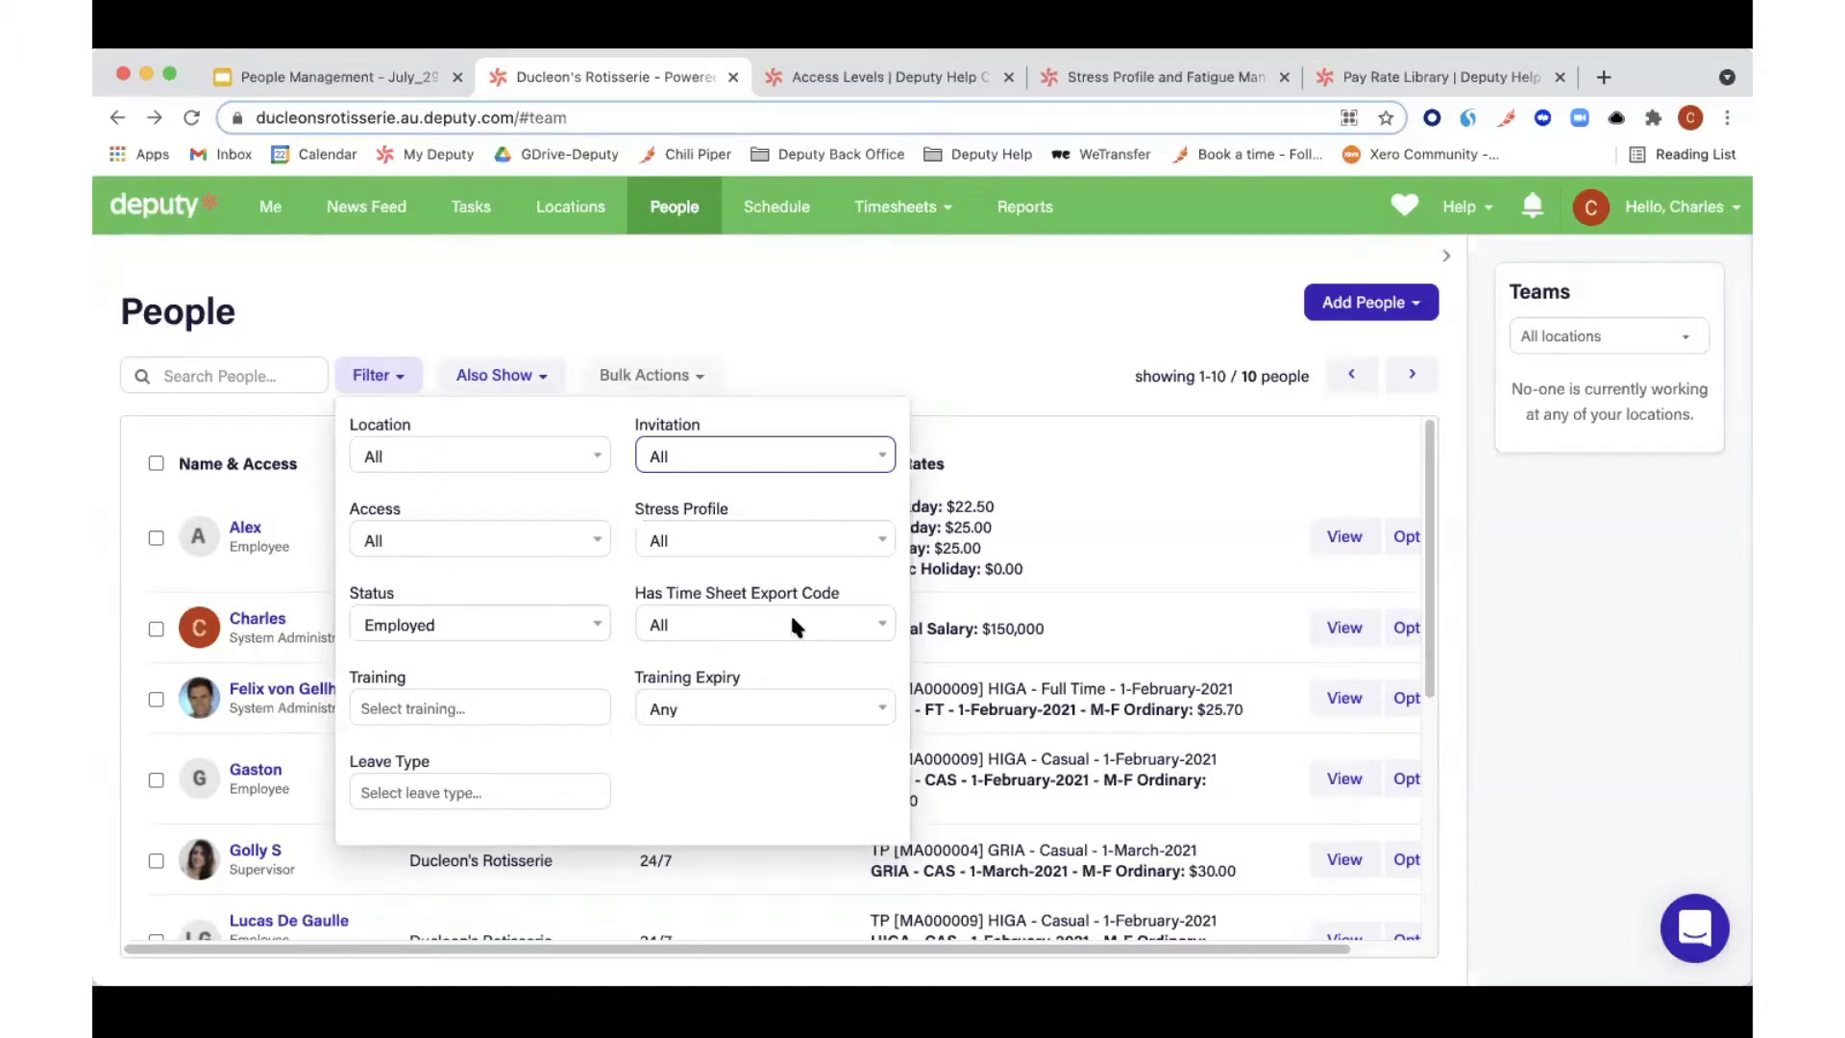
{"action": "left_click", "coordinate": [794, 709]}
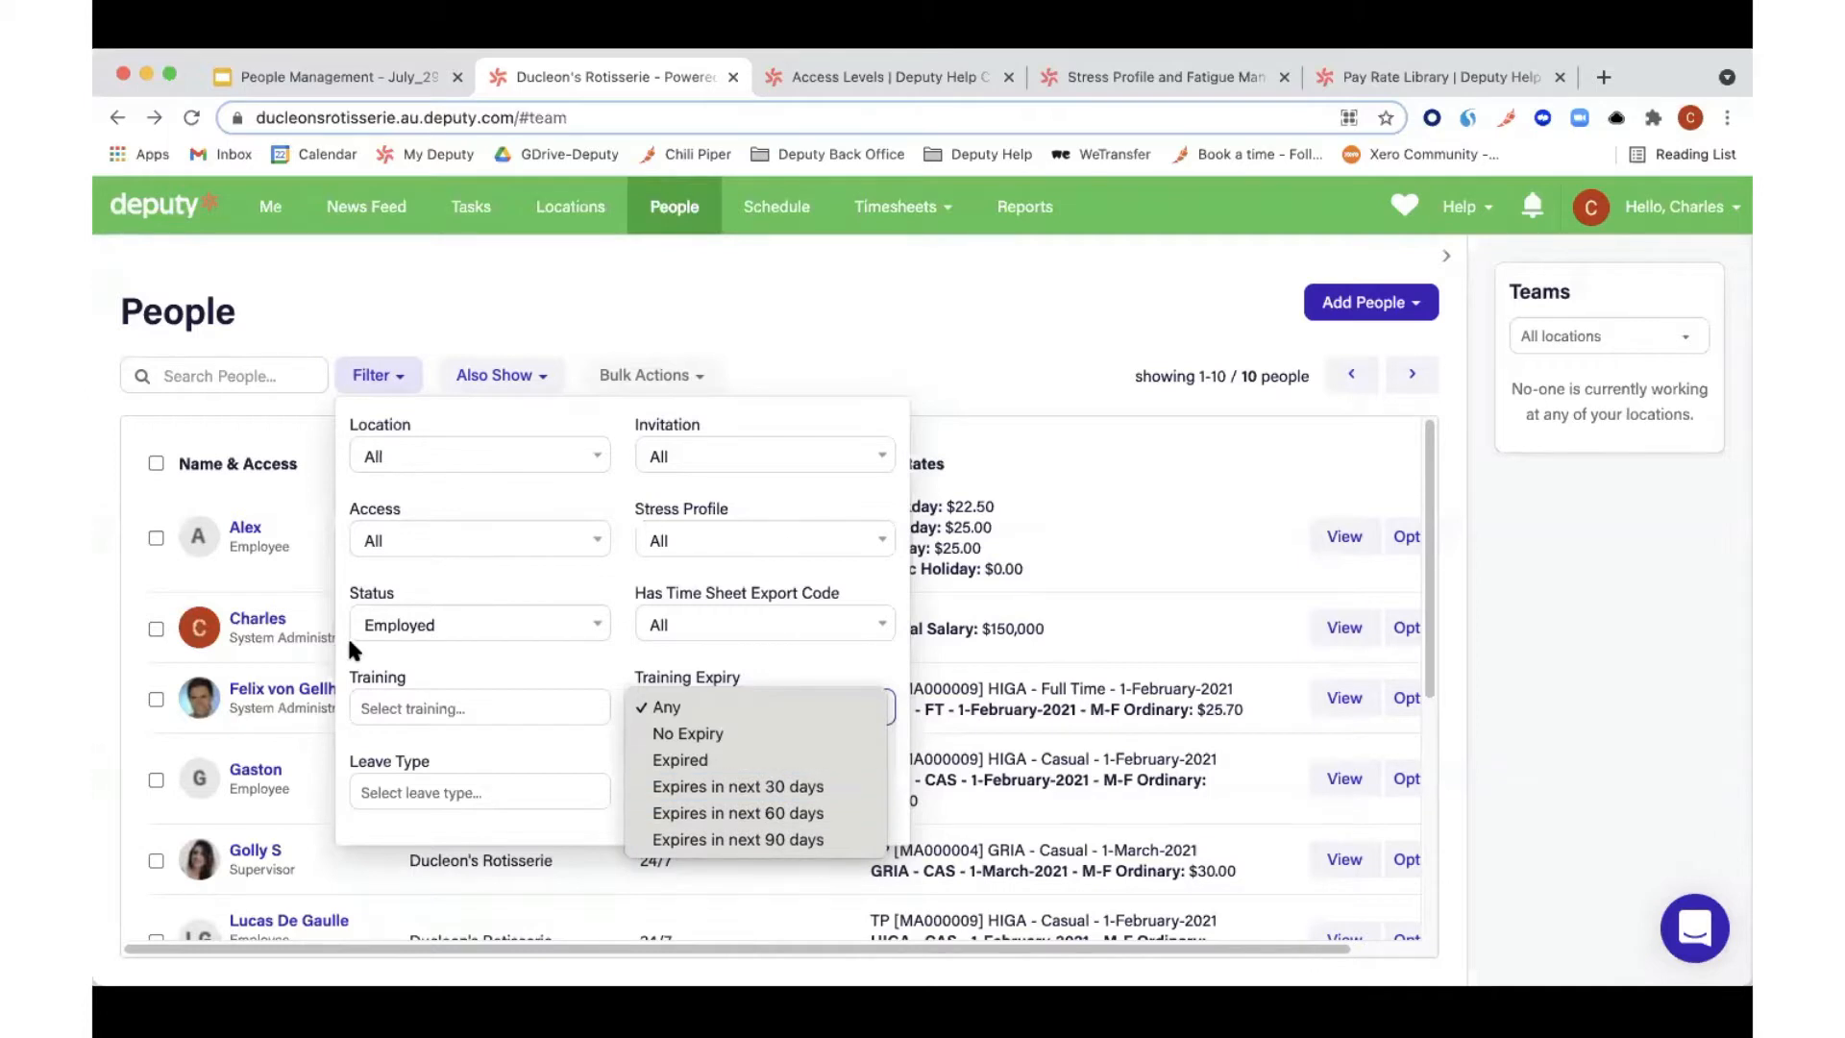
Step: Close the filters unchanged and hide the Main Location column in the people list
{"action": "left_click", "coordinate": [825, 355]}
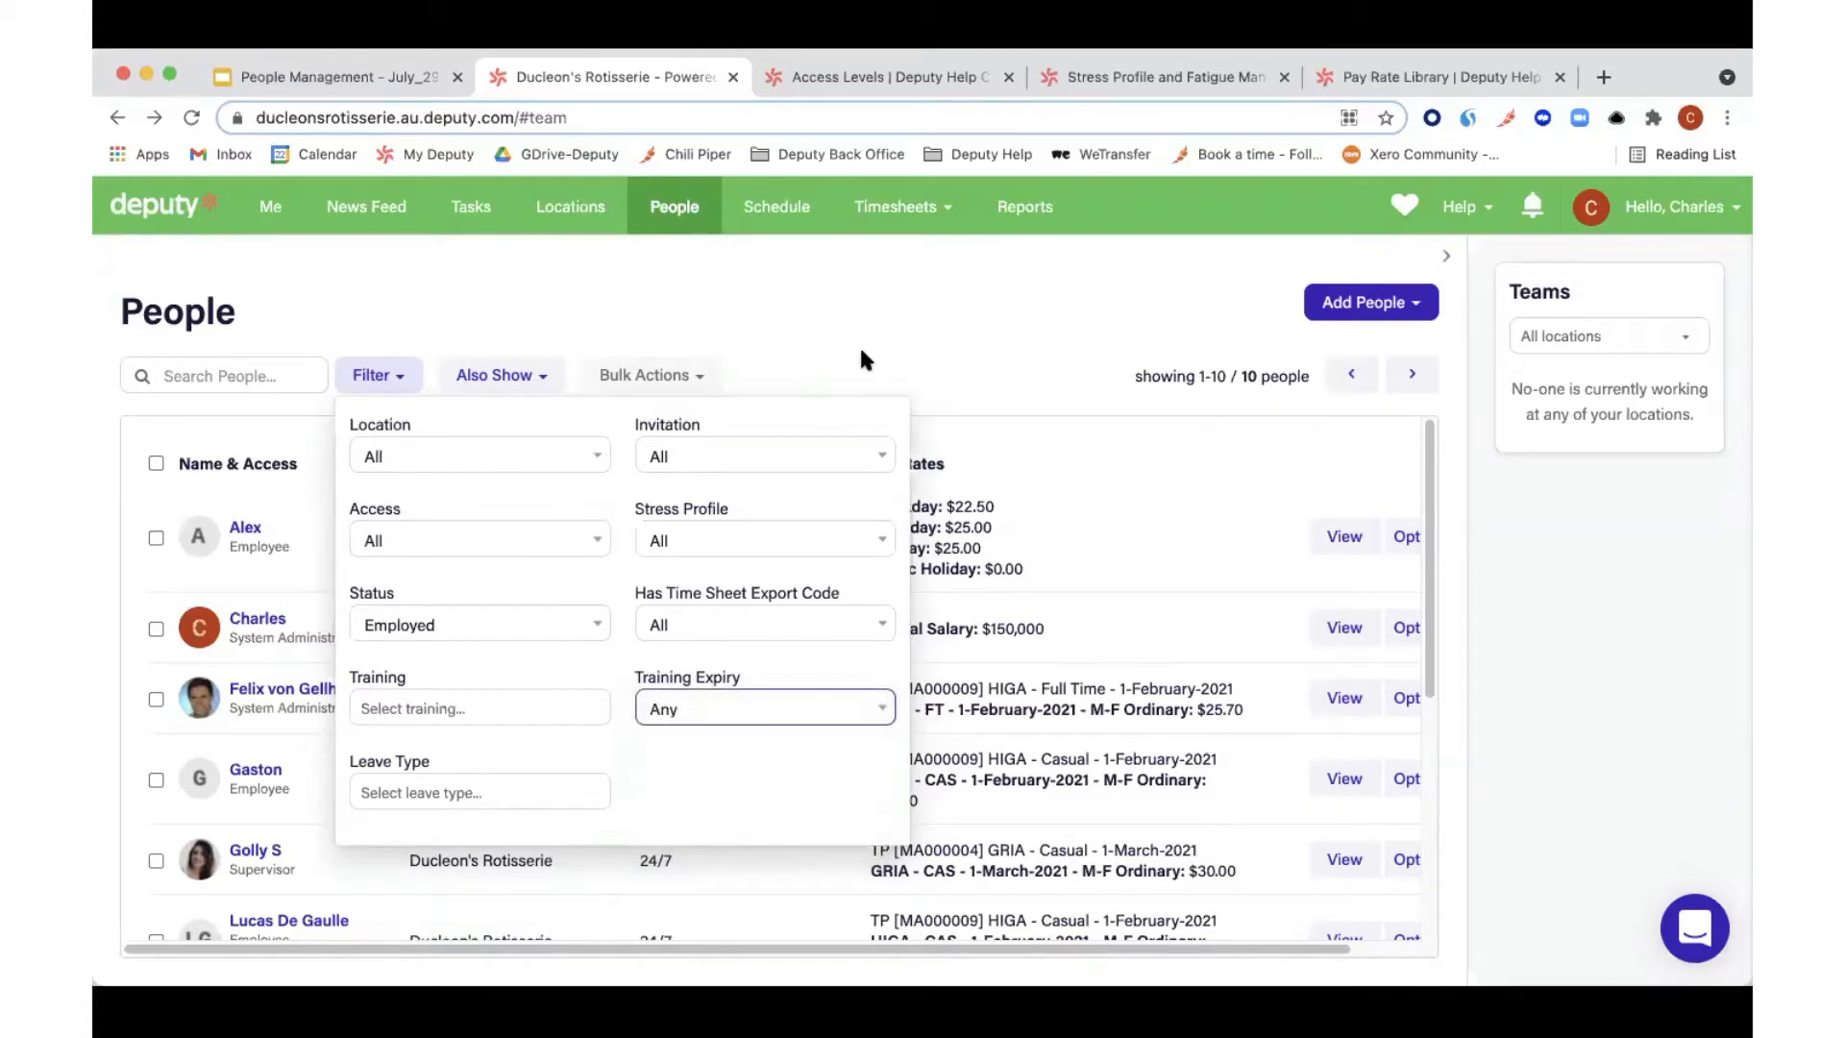
{"action": "left_click", "coordinate": [799, 325]}
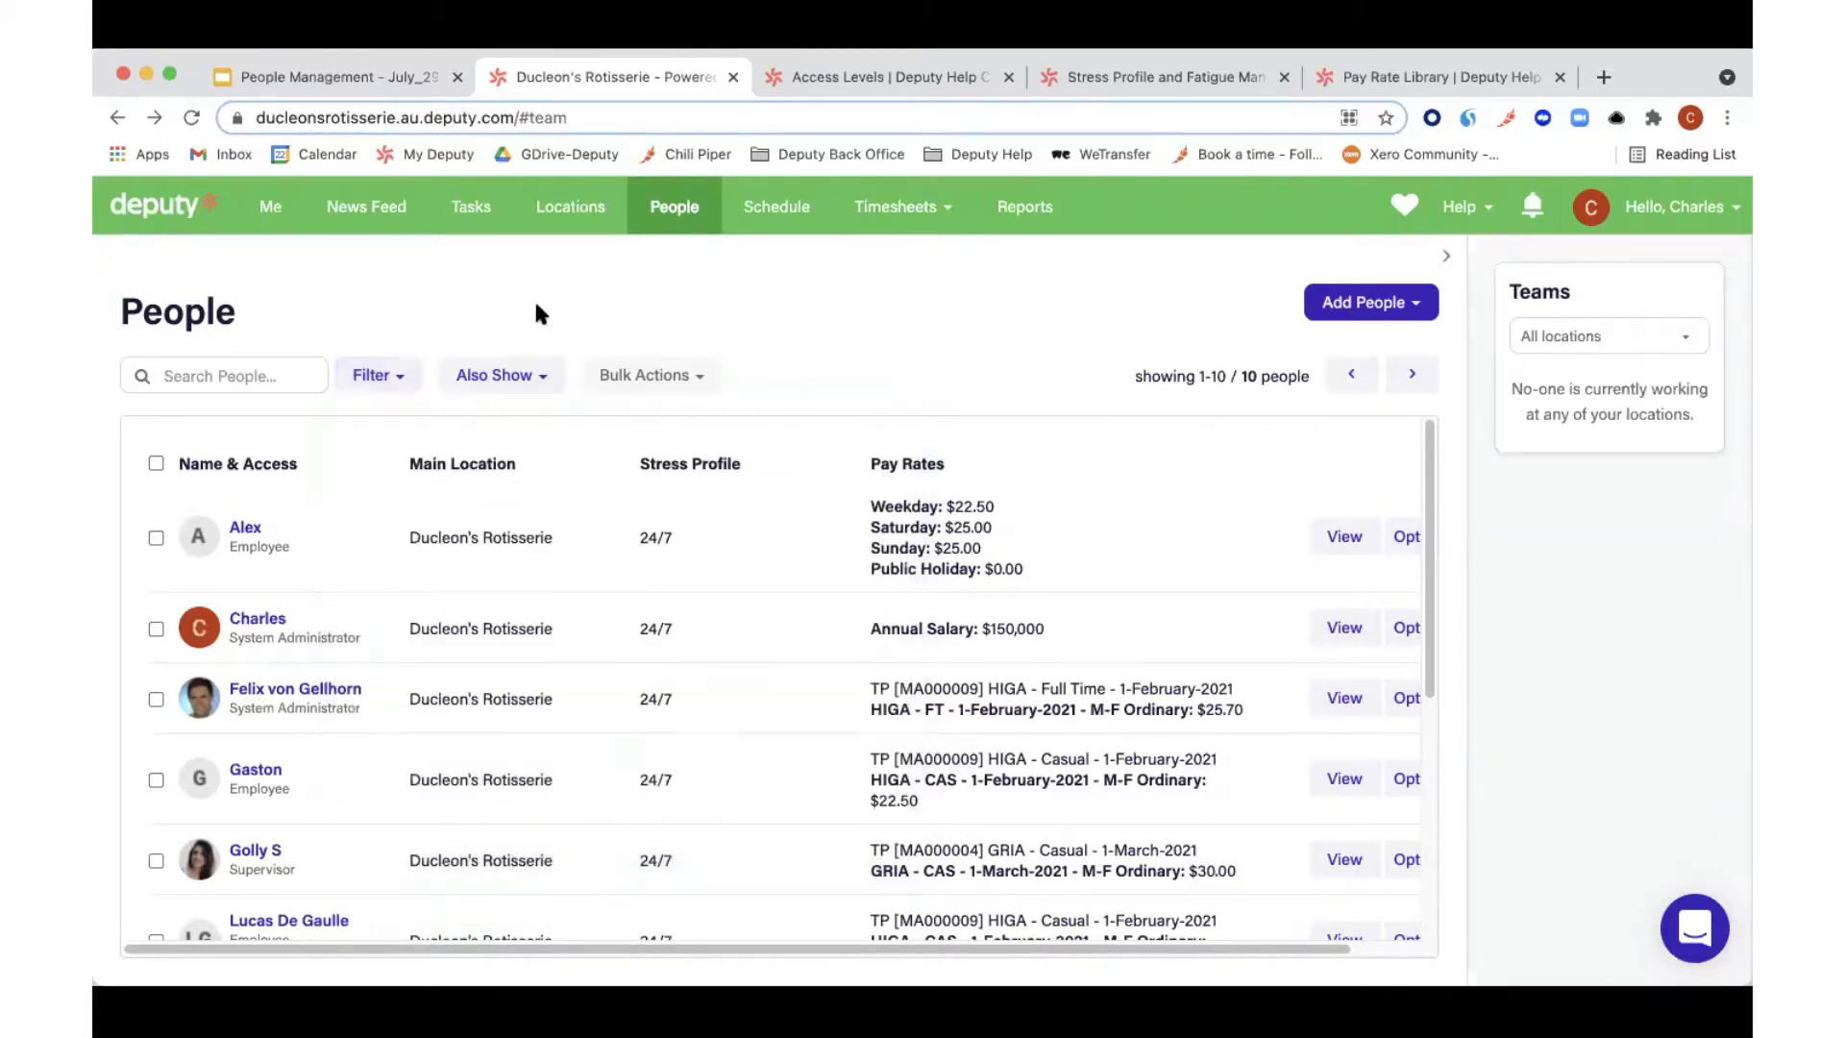
{"action": "left_click", "coordinate": [529, 382]}
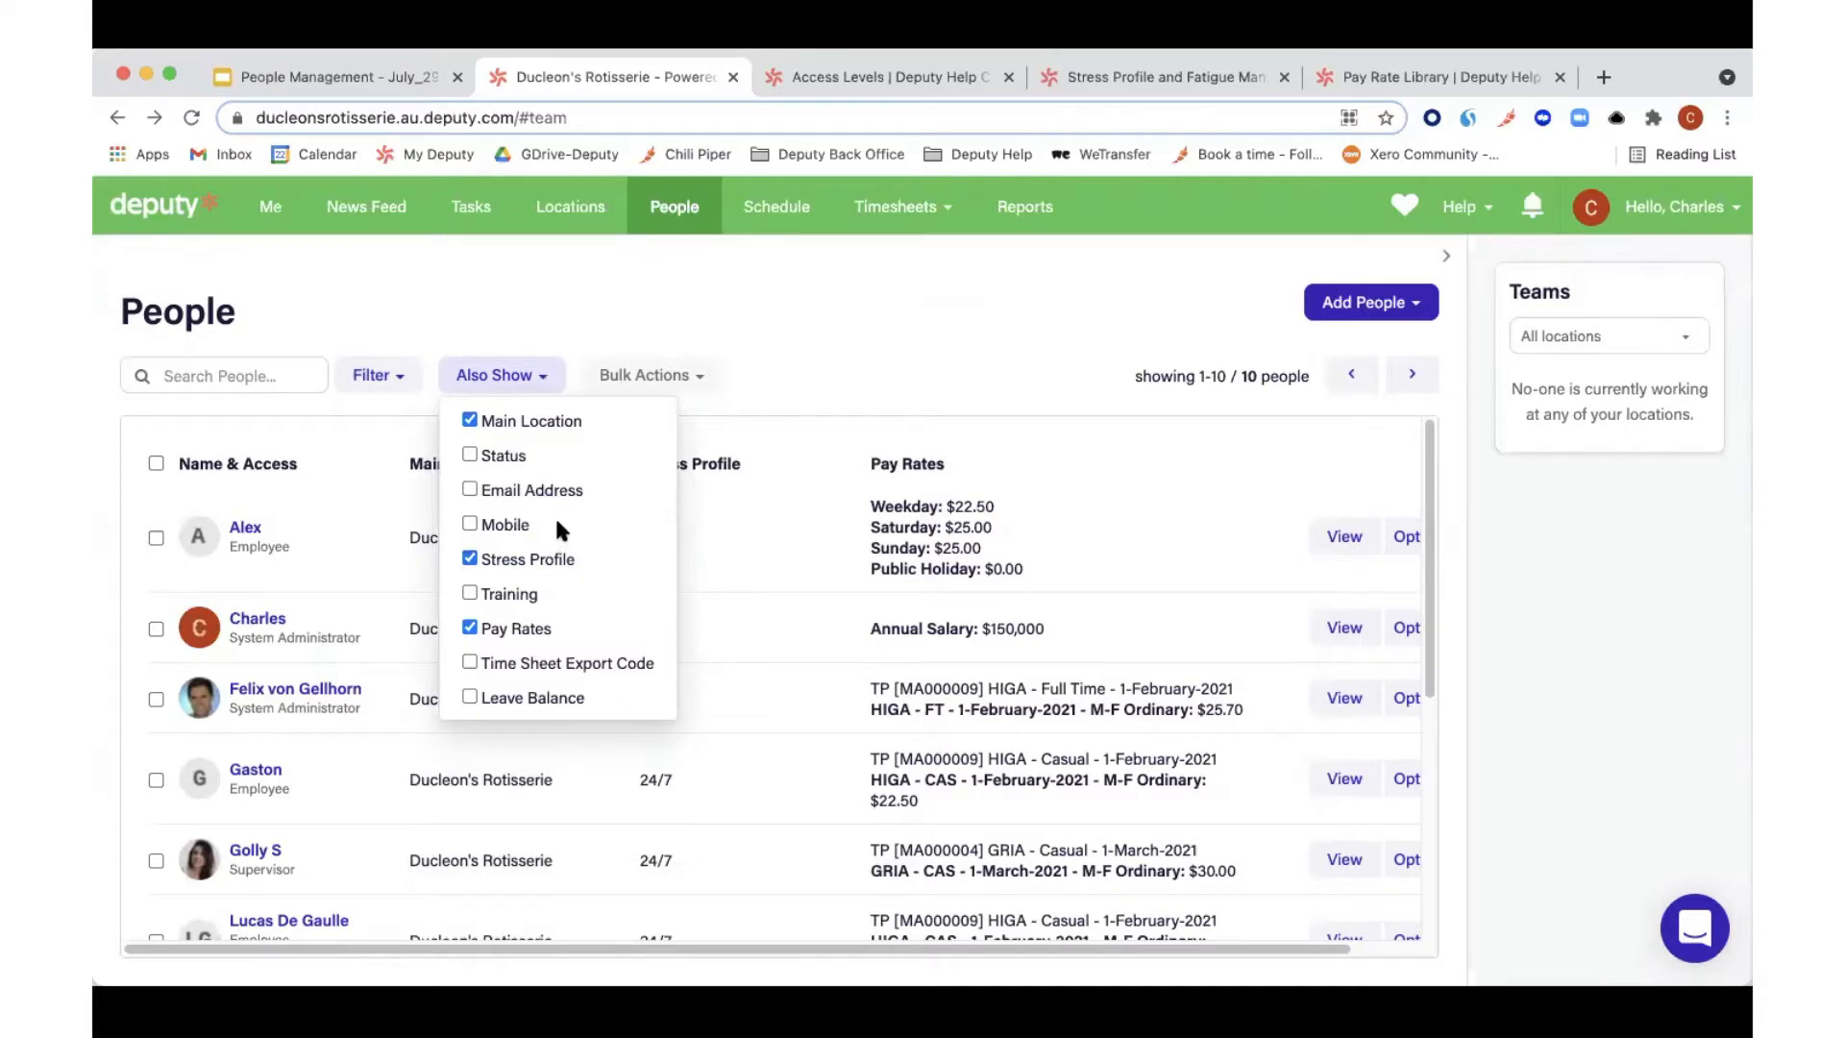
{"action": "left_click", "coordinate": [469, 421]}
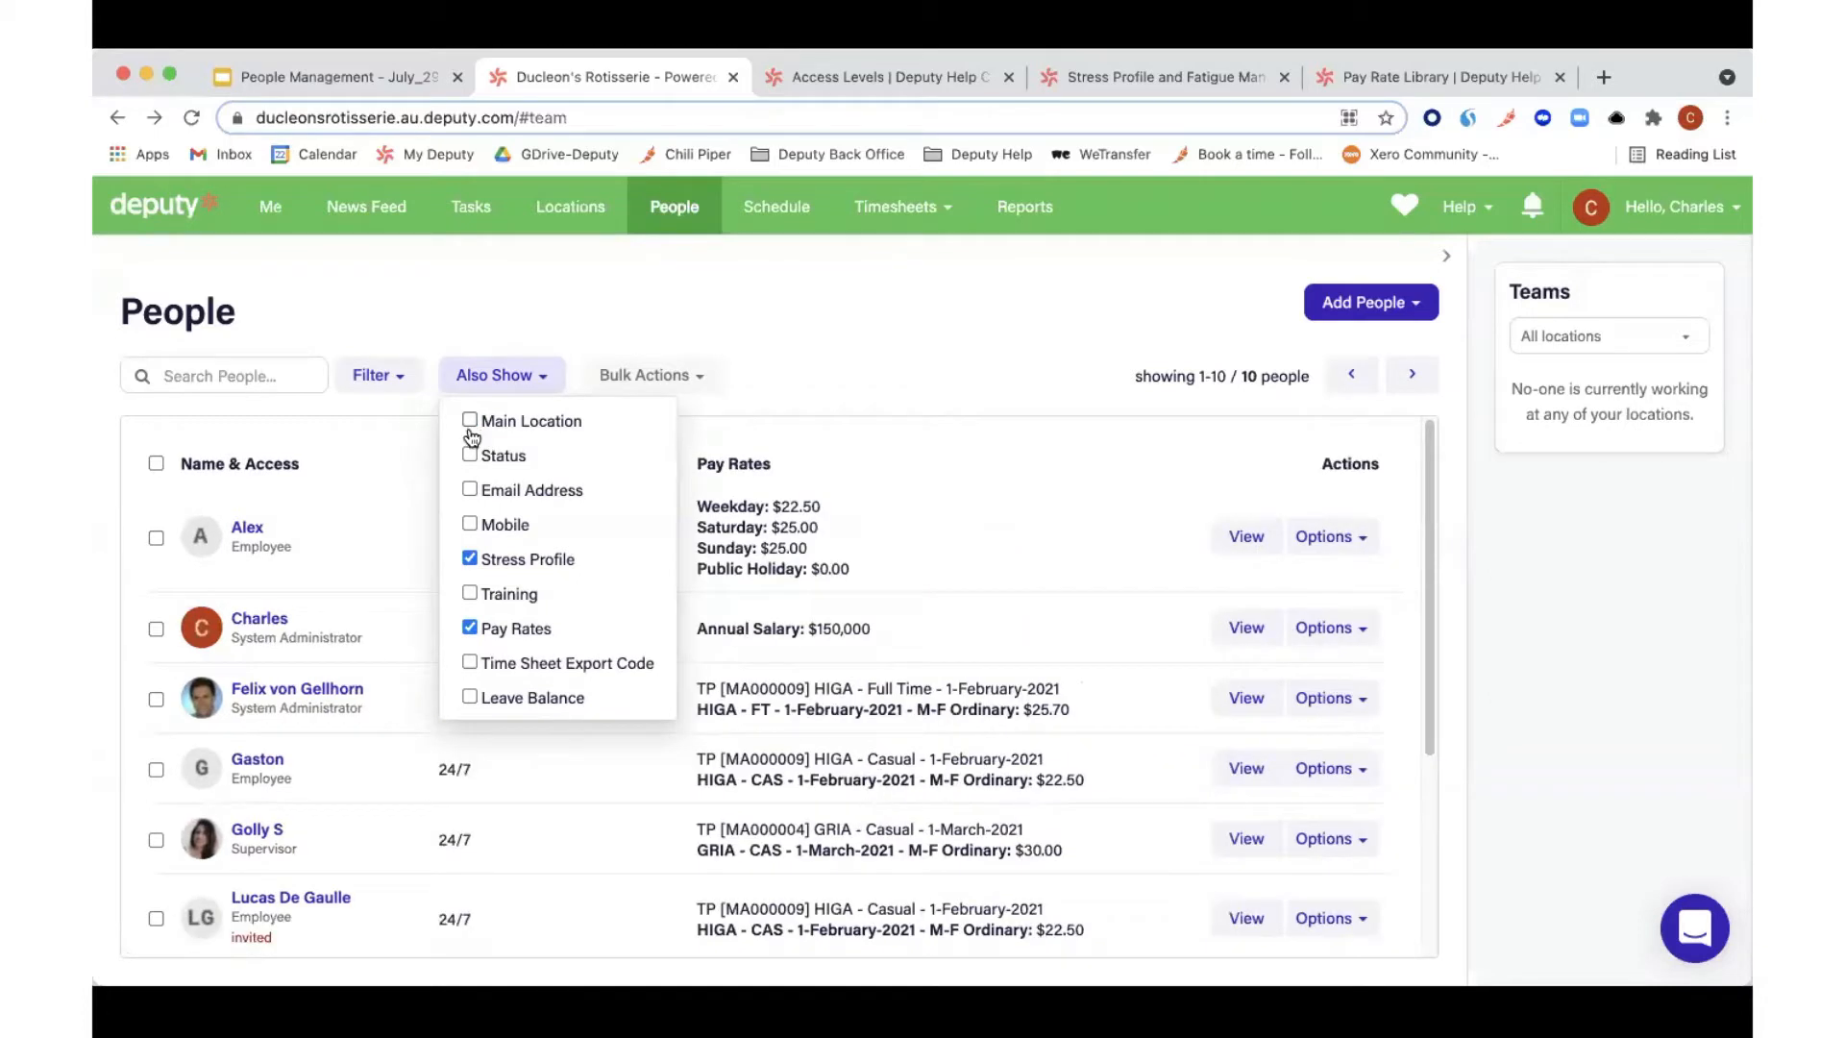
{"action": "left_click", "coordinate": [898, 375]}
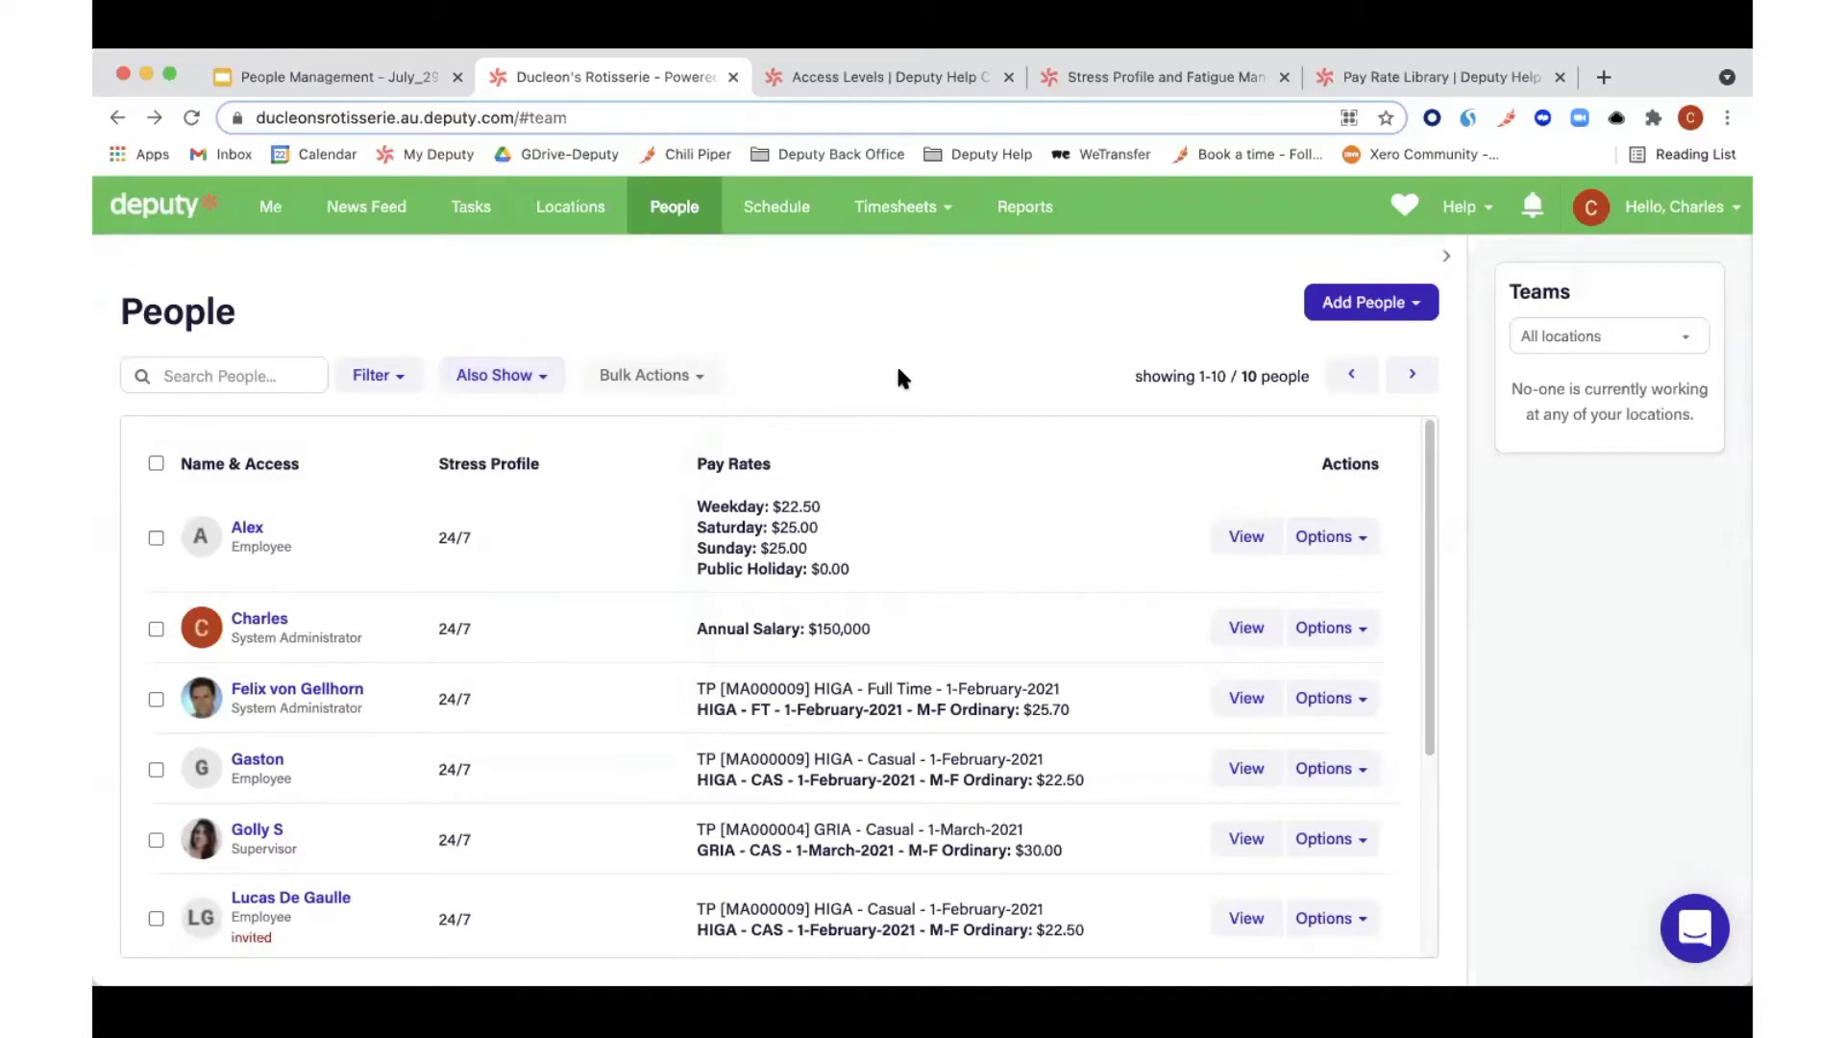
Step: Show the Email Address column in the people list, and try out the Mobile and Training columns without keeping them
{"action": "left_click", "coordinate": [528, 375]}
{"action": "left_click", "coordinate": [500, 491]}
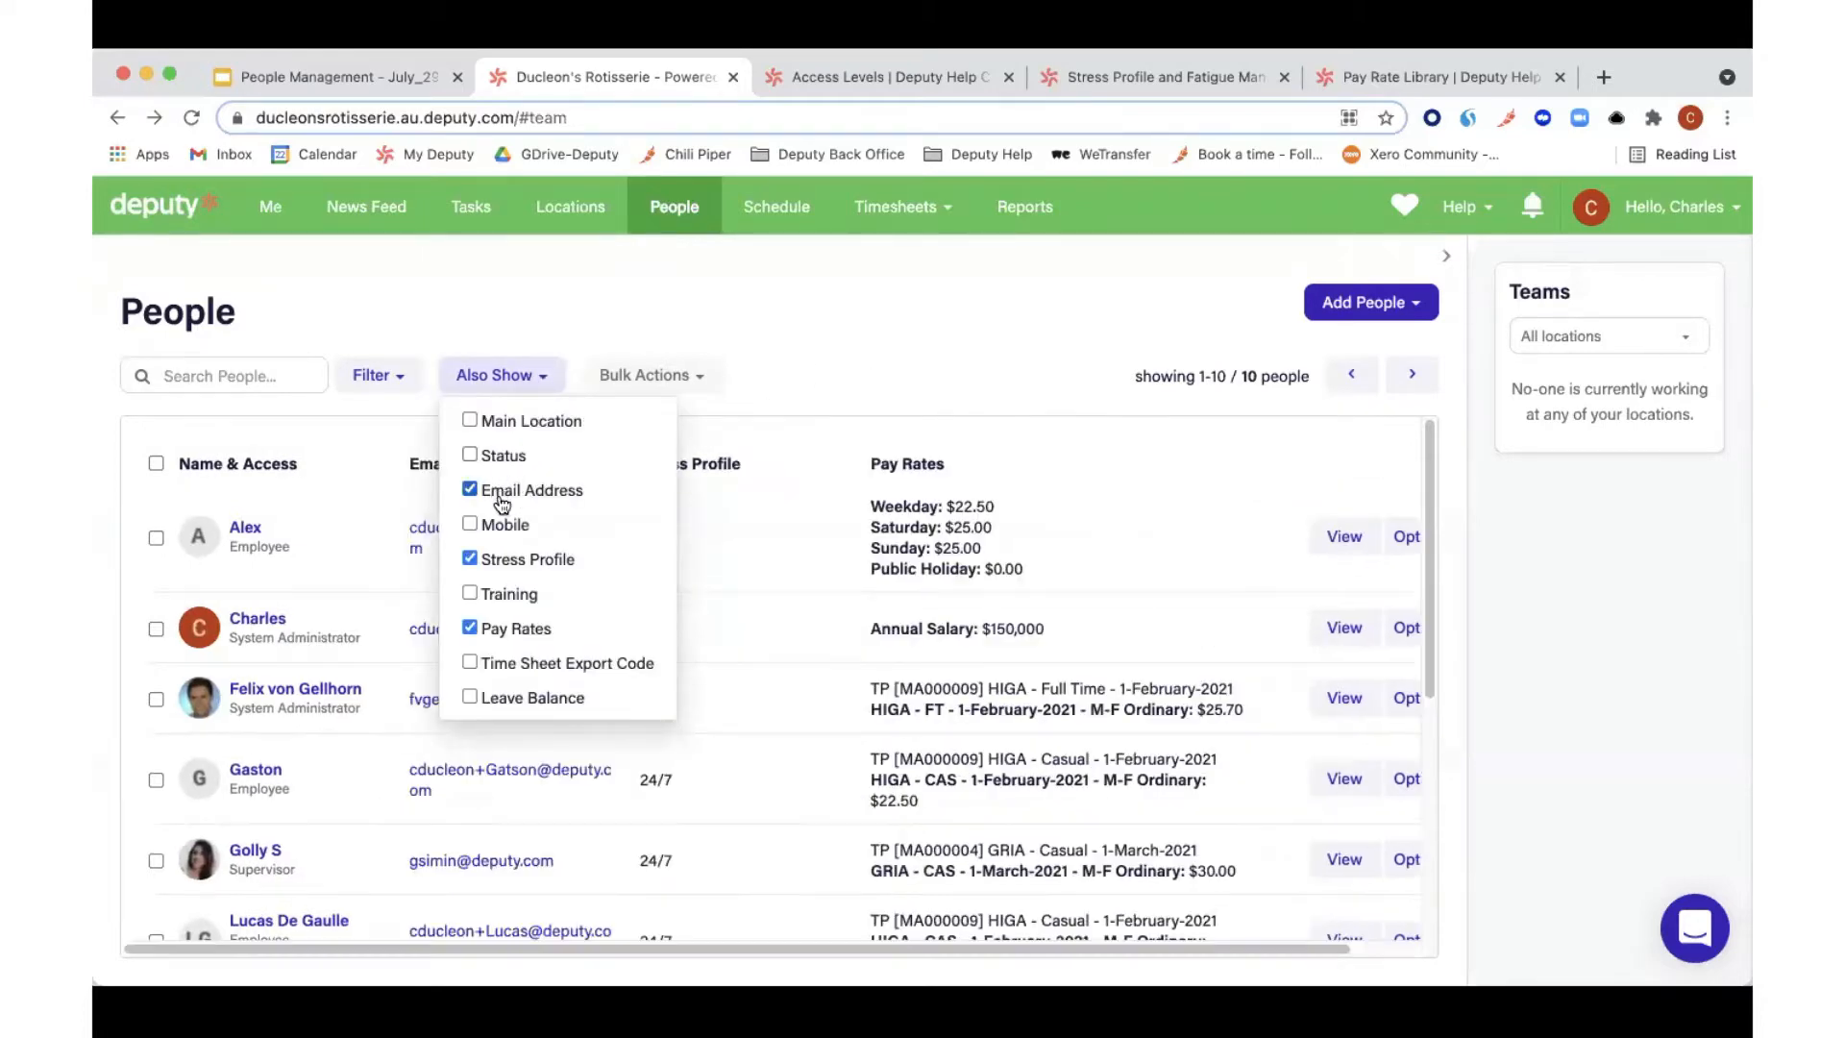
{"action": "left_click", "coordinate": [506, 526]}
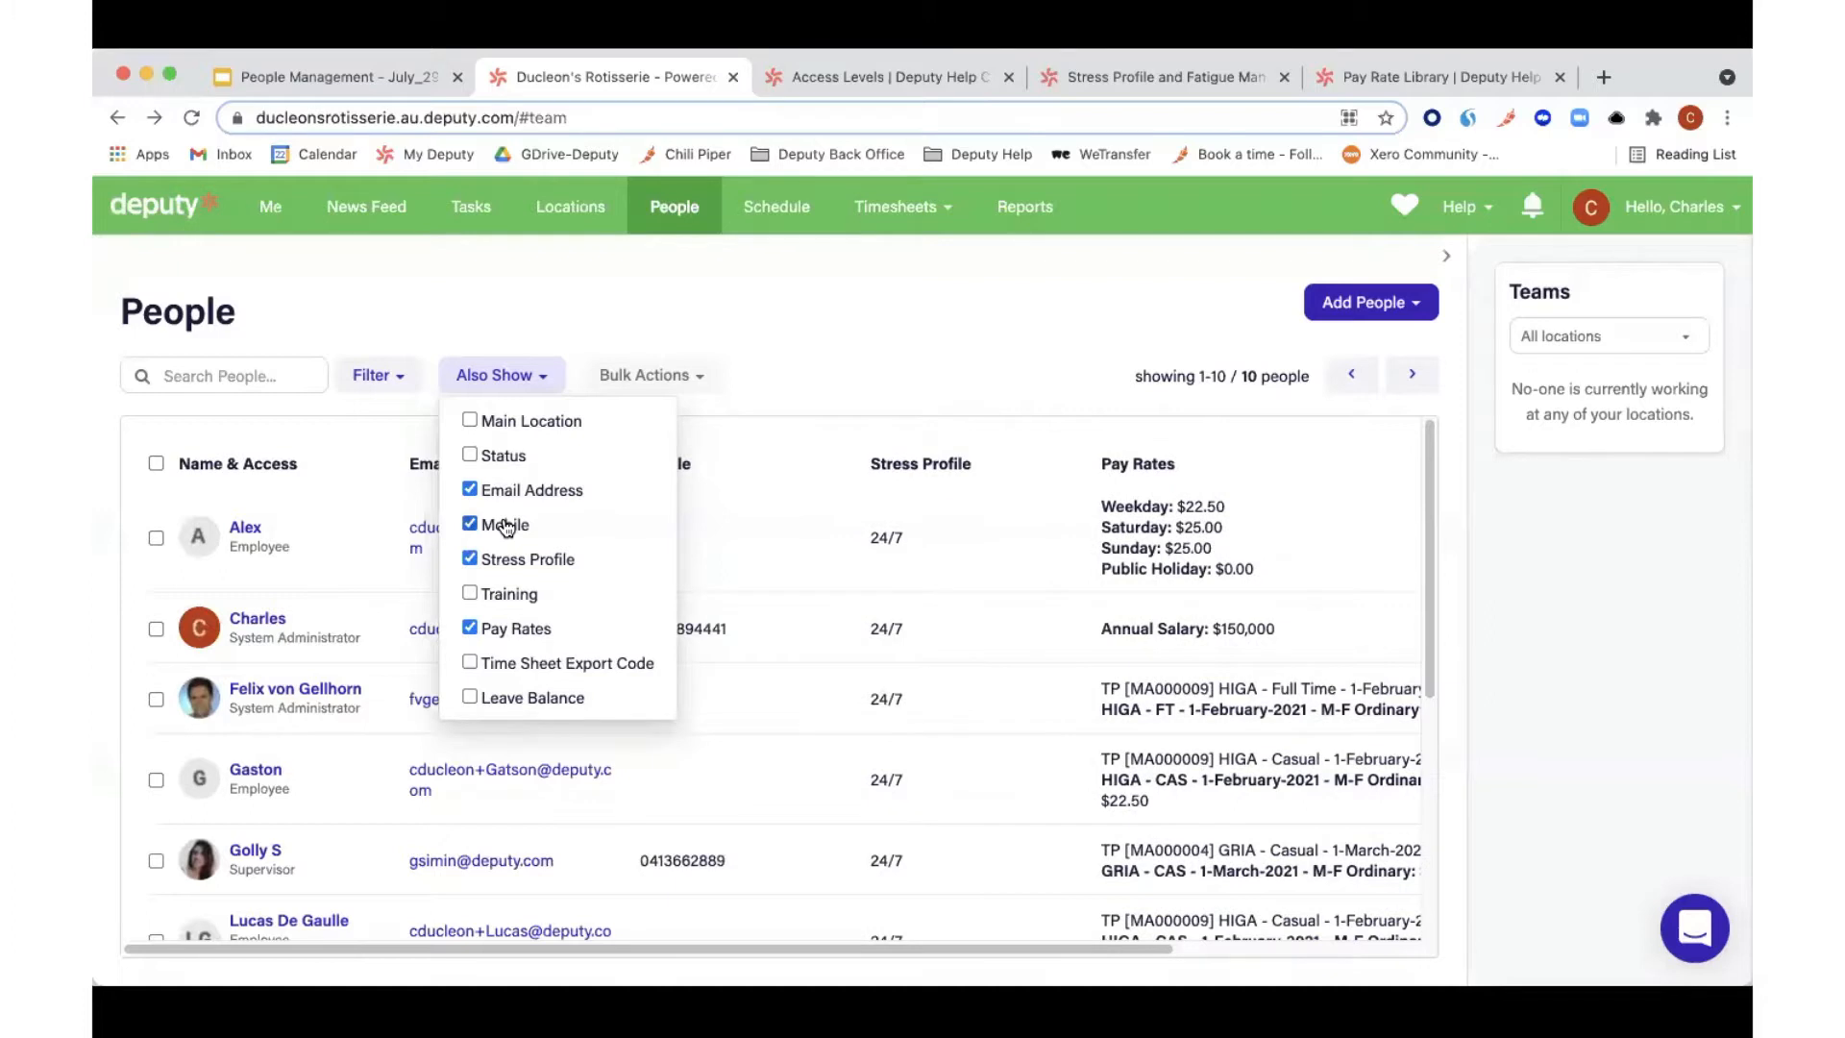
{"action": "left_click", "coordinate": [506, 527]}
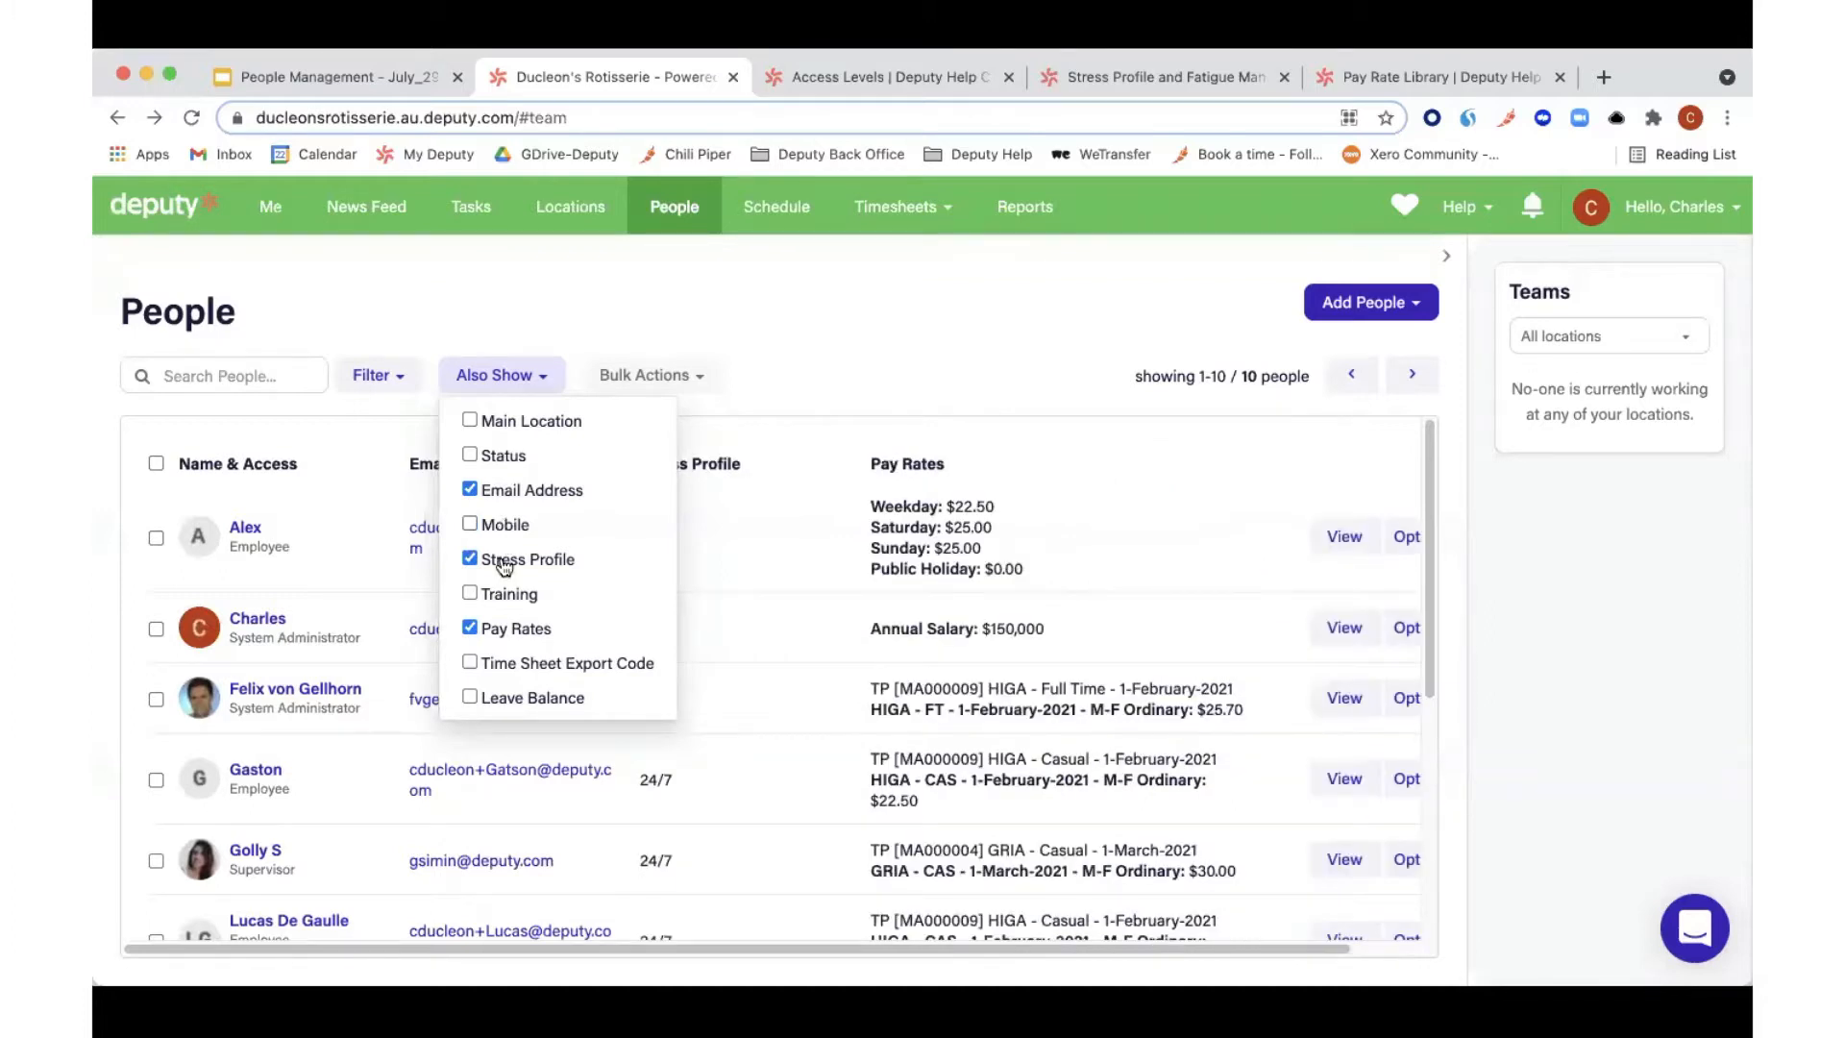
{"action": "left_click", "coordinate": [509, 598]}
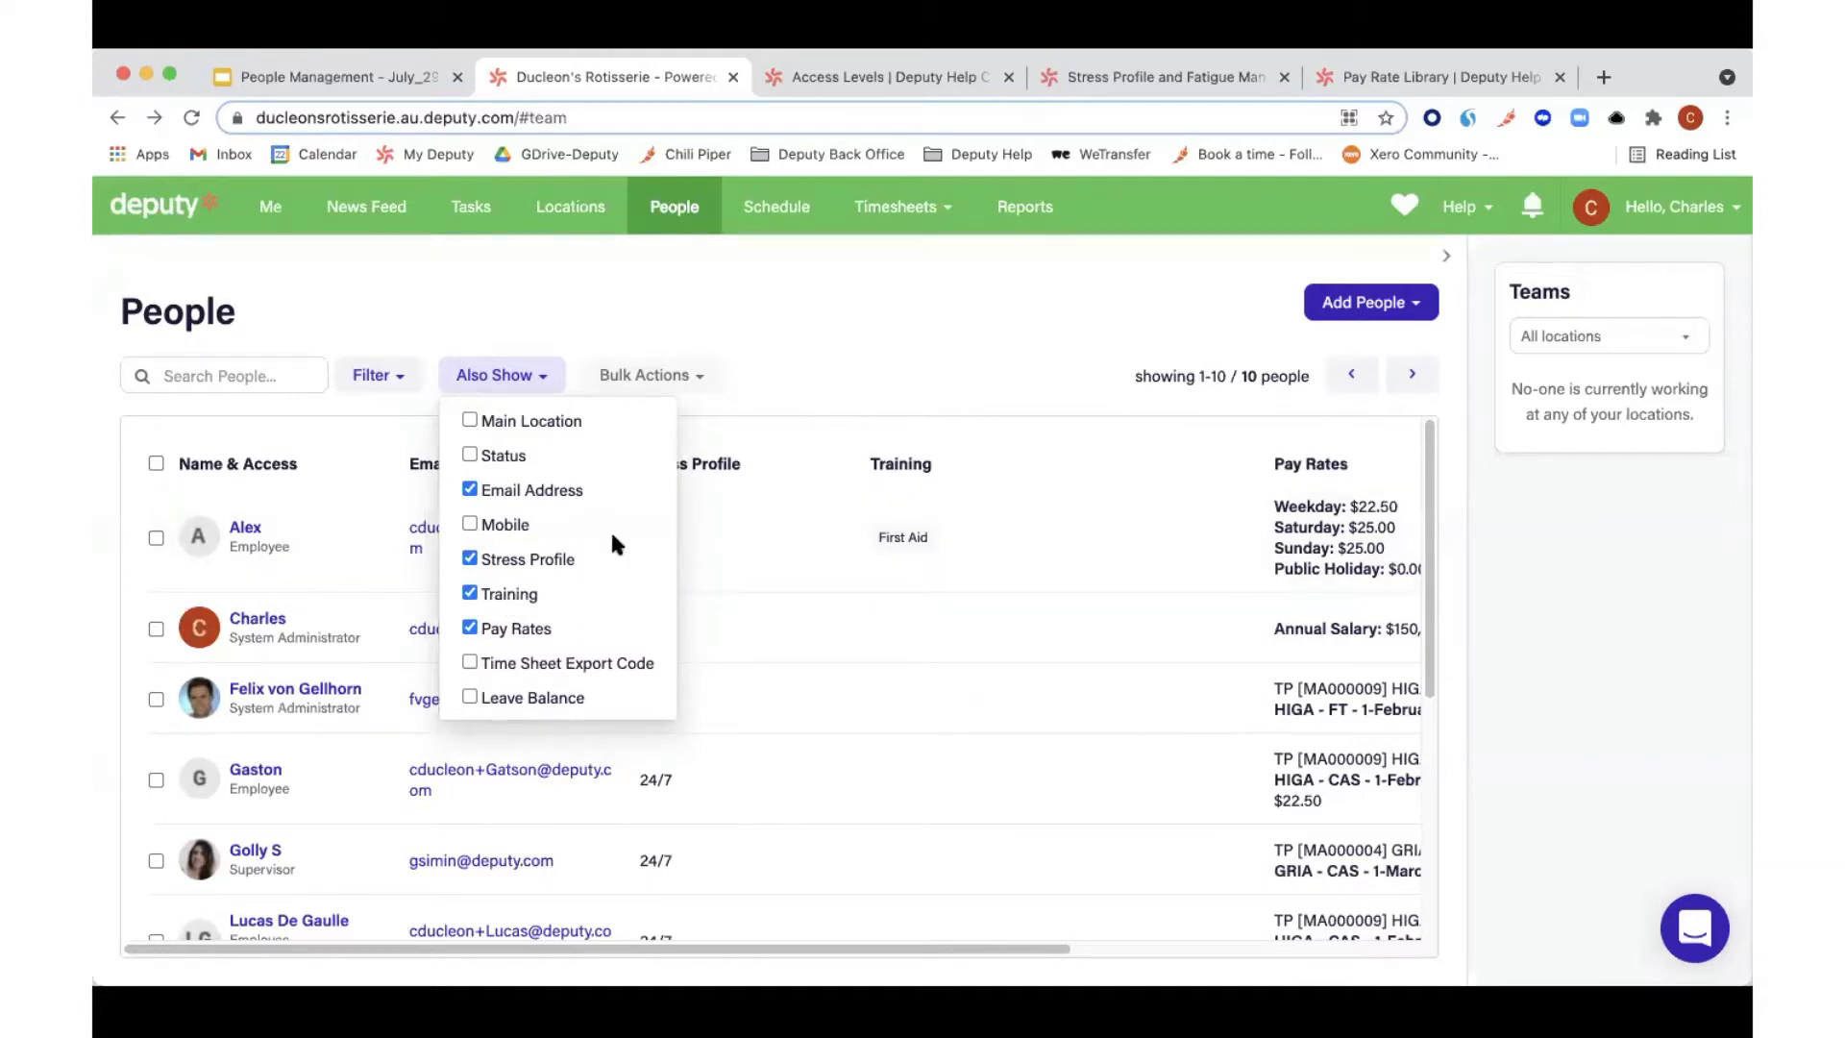
{"action": "left_click", "coordinate": [522, 597]}
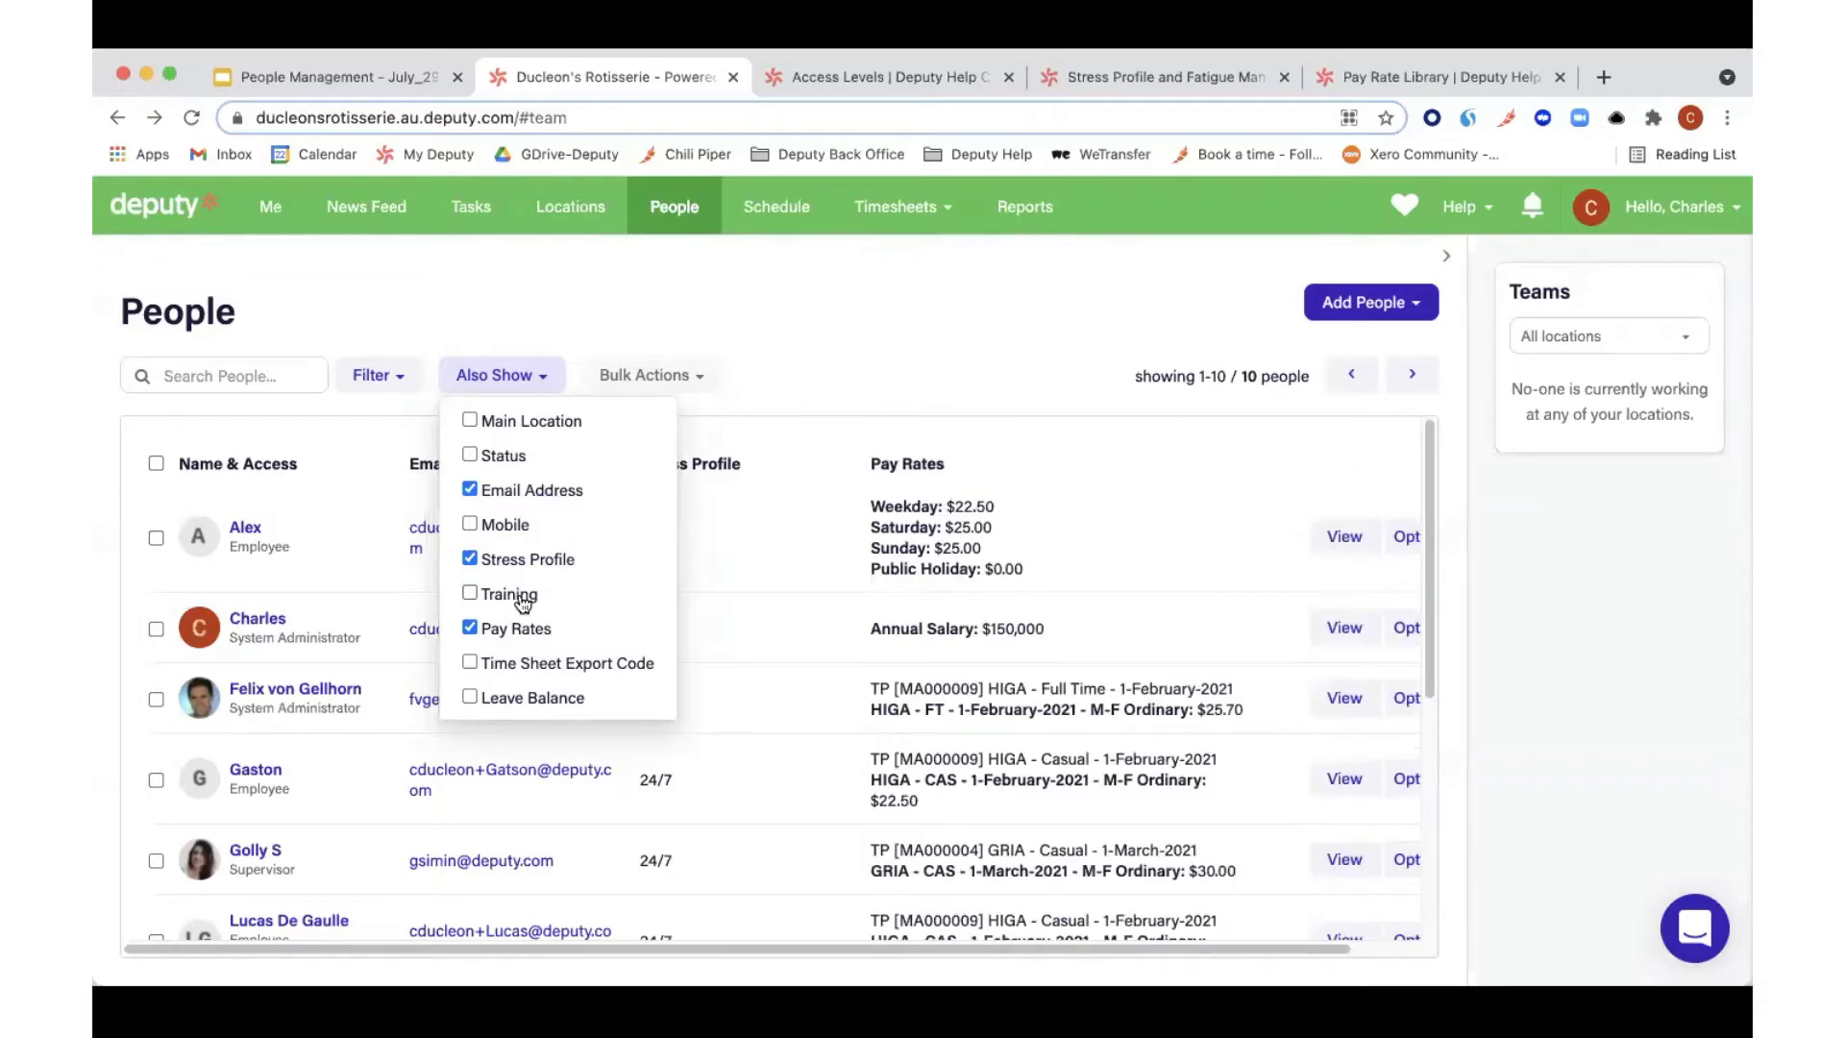
Step: Restore the Main Location column in the people list and hide the Email Address column
{"action": "left_click", "coordinate": [530, 426]}
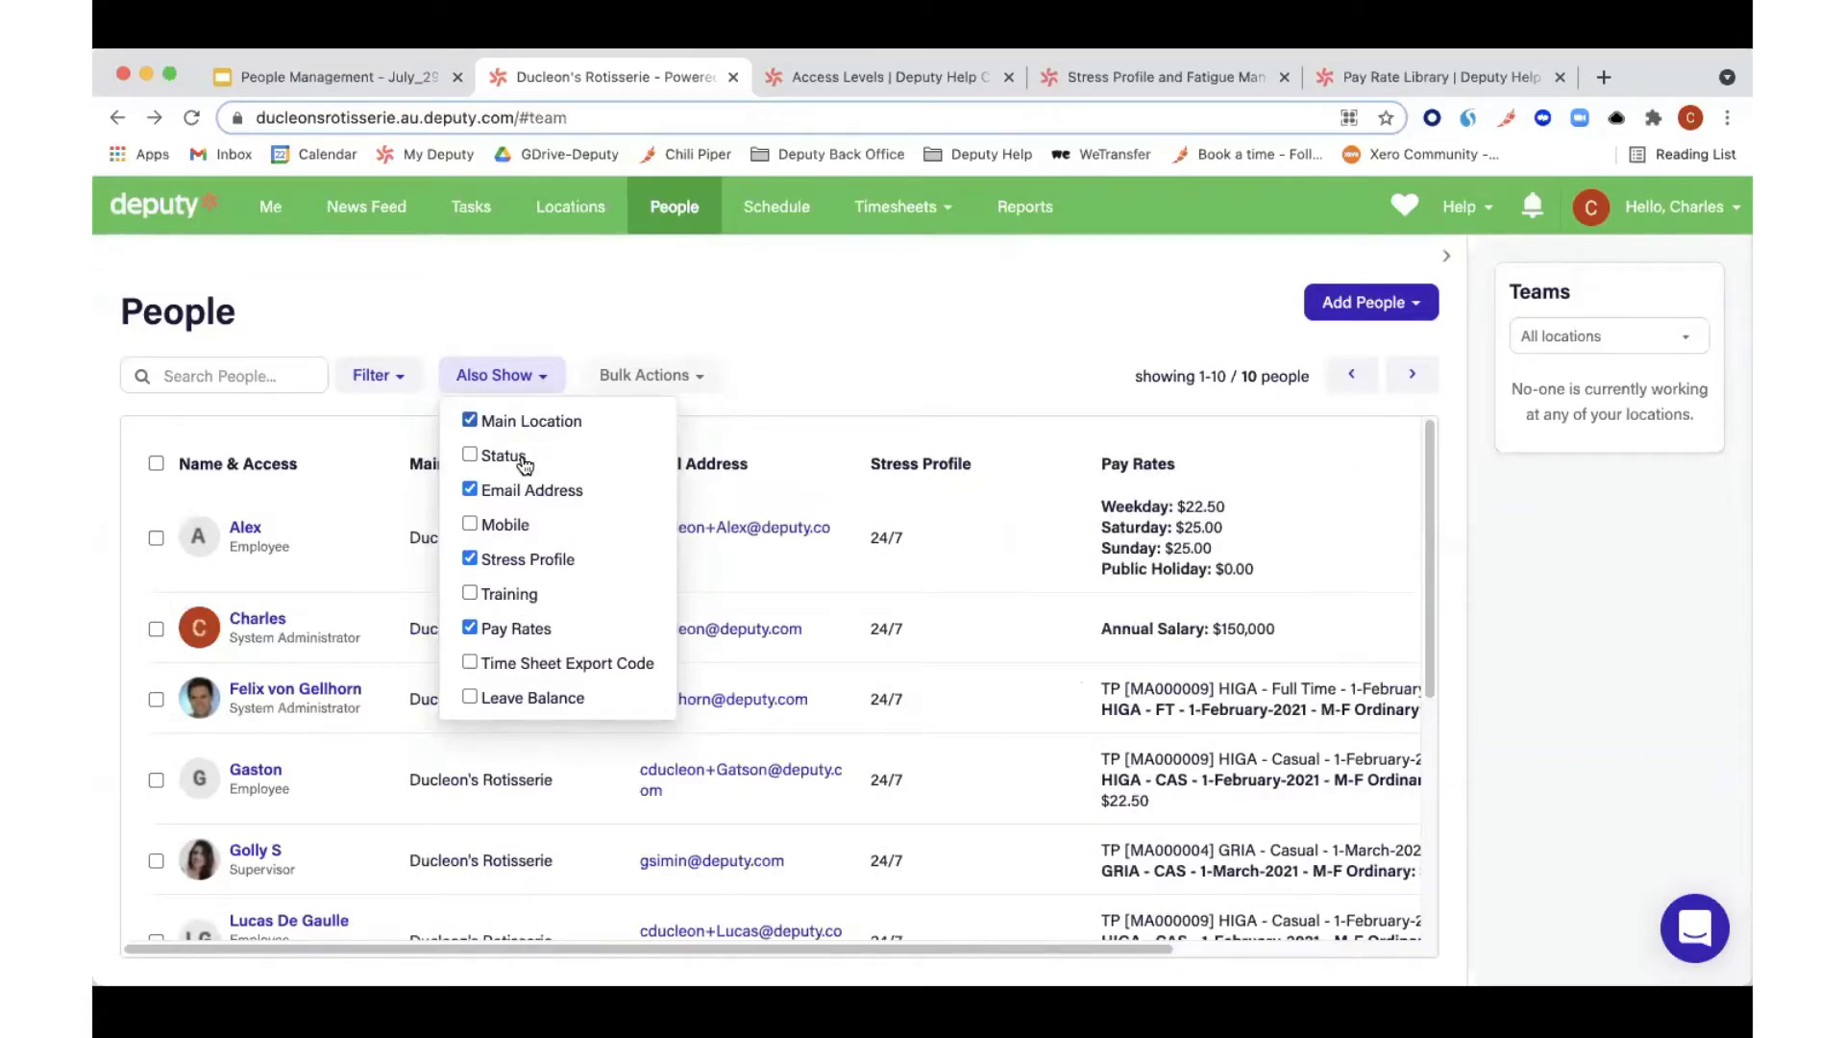
{"action": "left_click", "coordinate": [527, 493]}
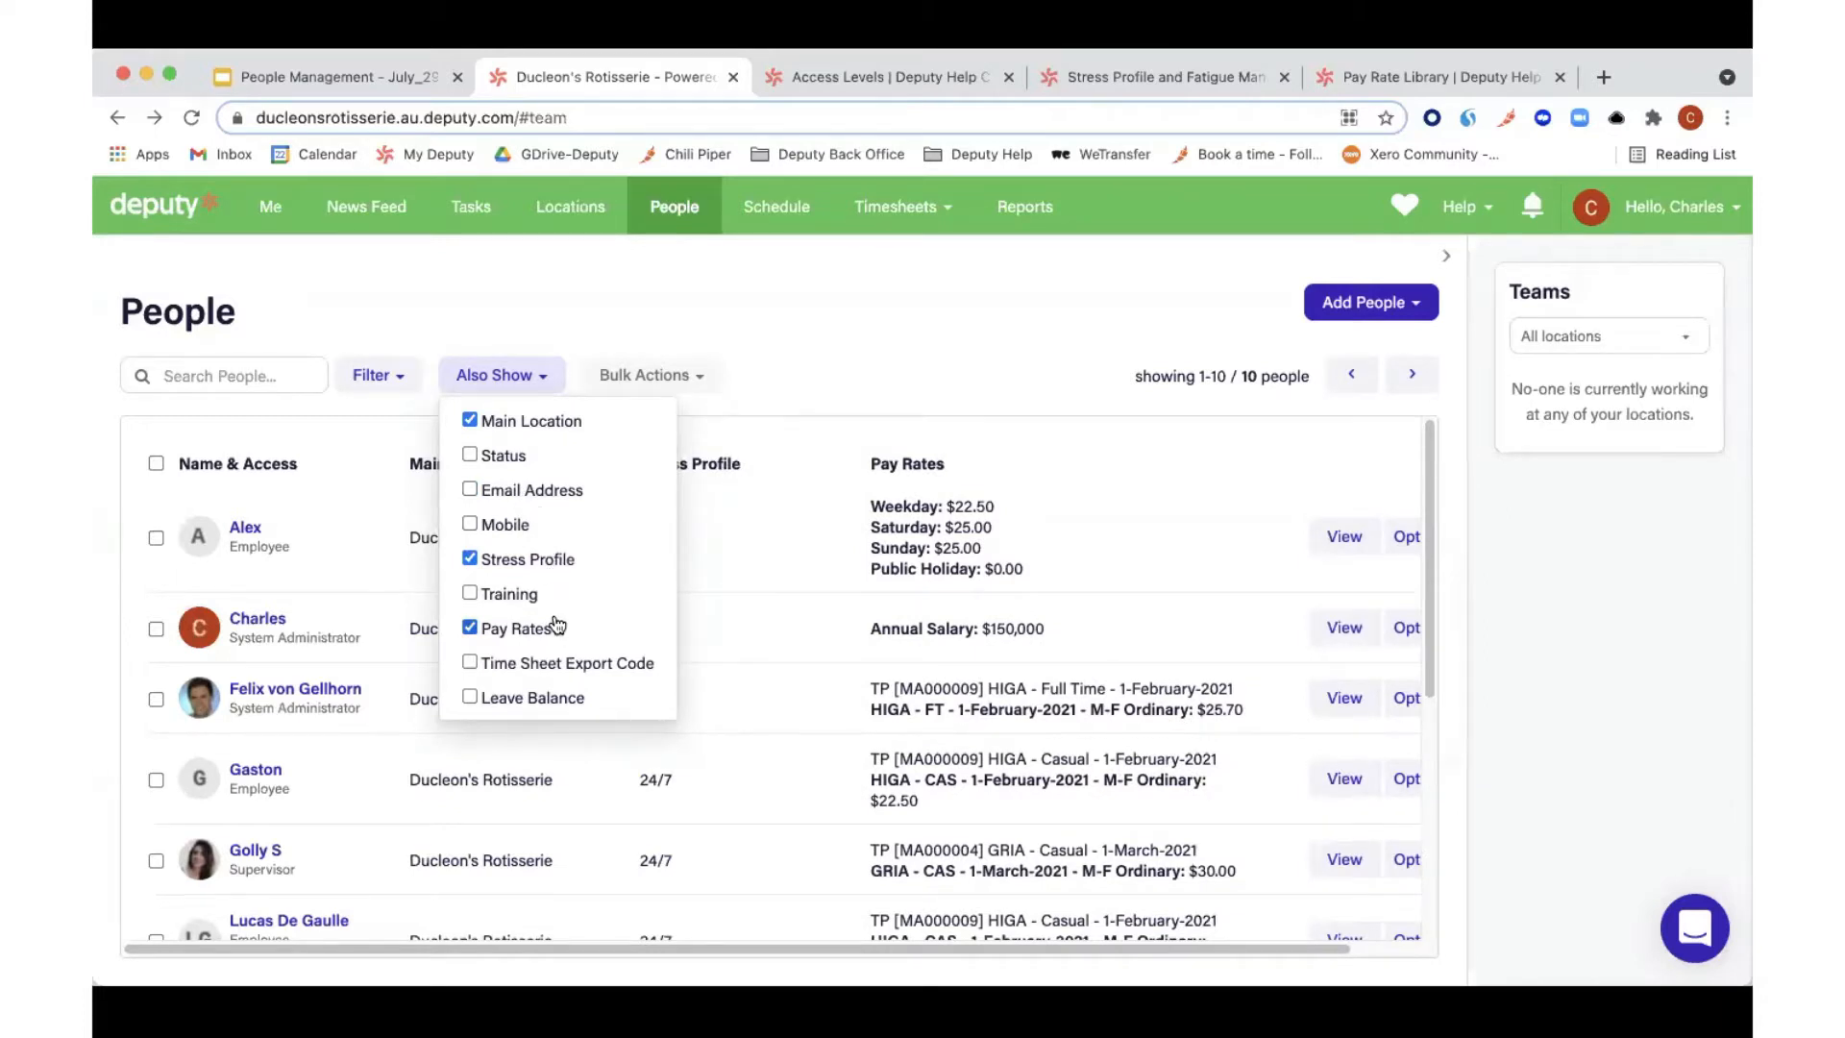
{"action": "left_click", "coordinate": [894, 363]}
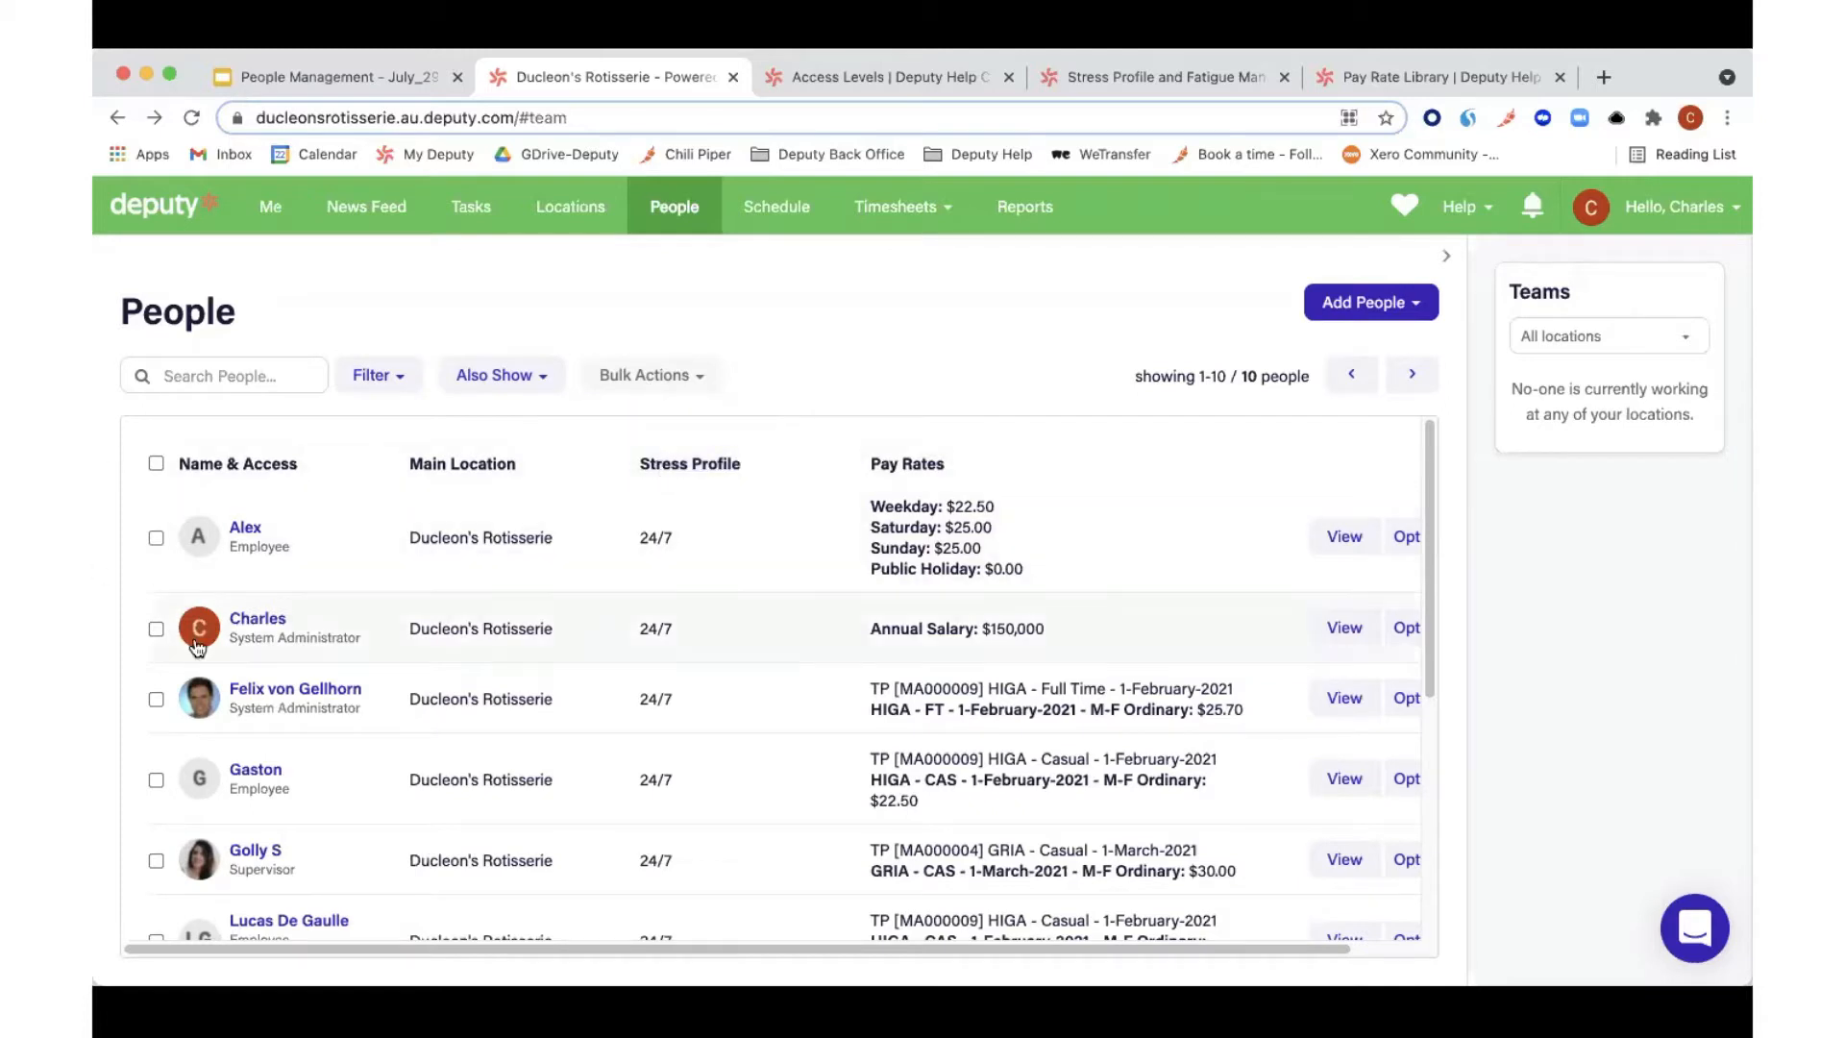
Step: Select the first two employees in the people list and review the bulk actions available for them without applying any
{"action": "left_click", "coordinate": [155, 536]}
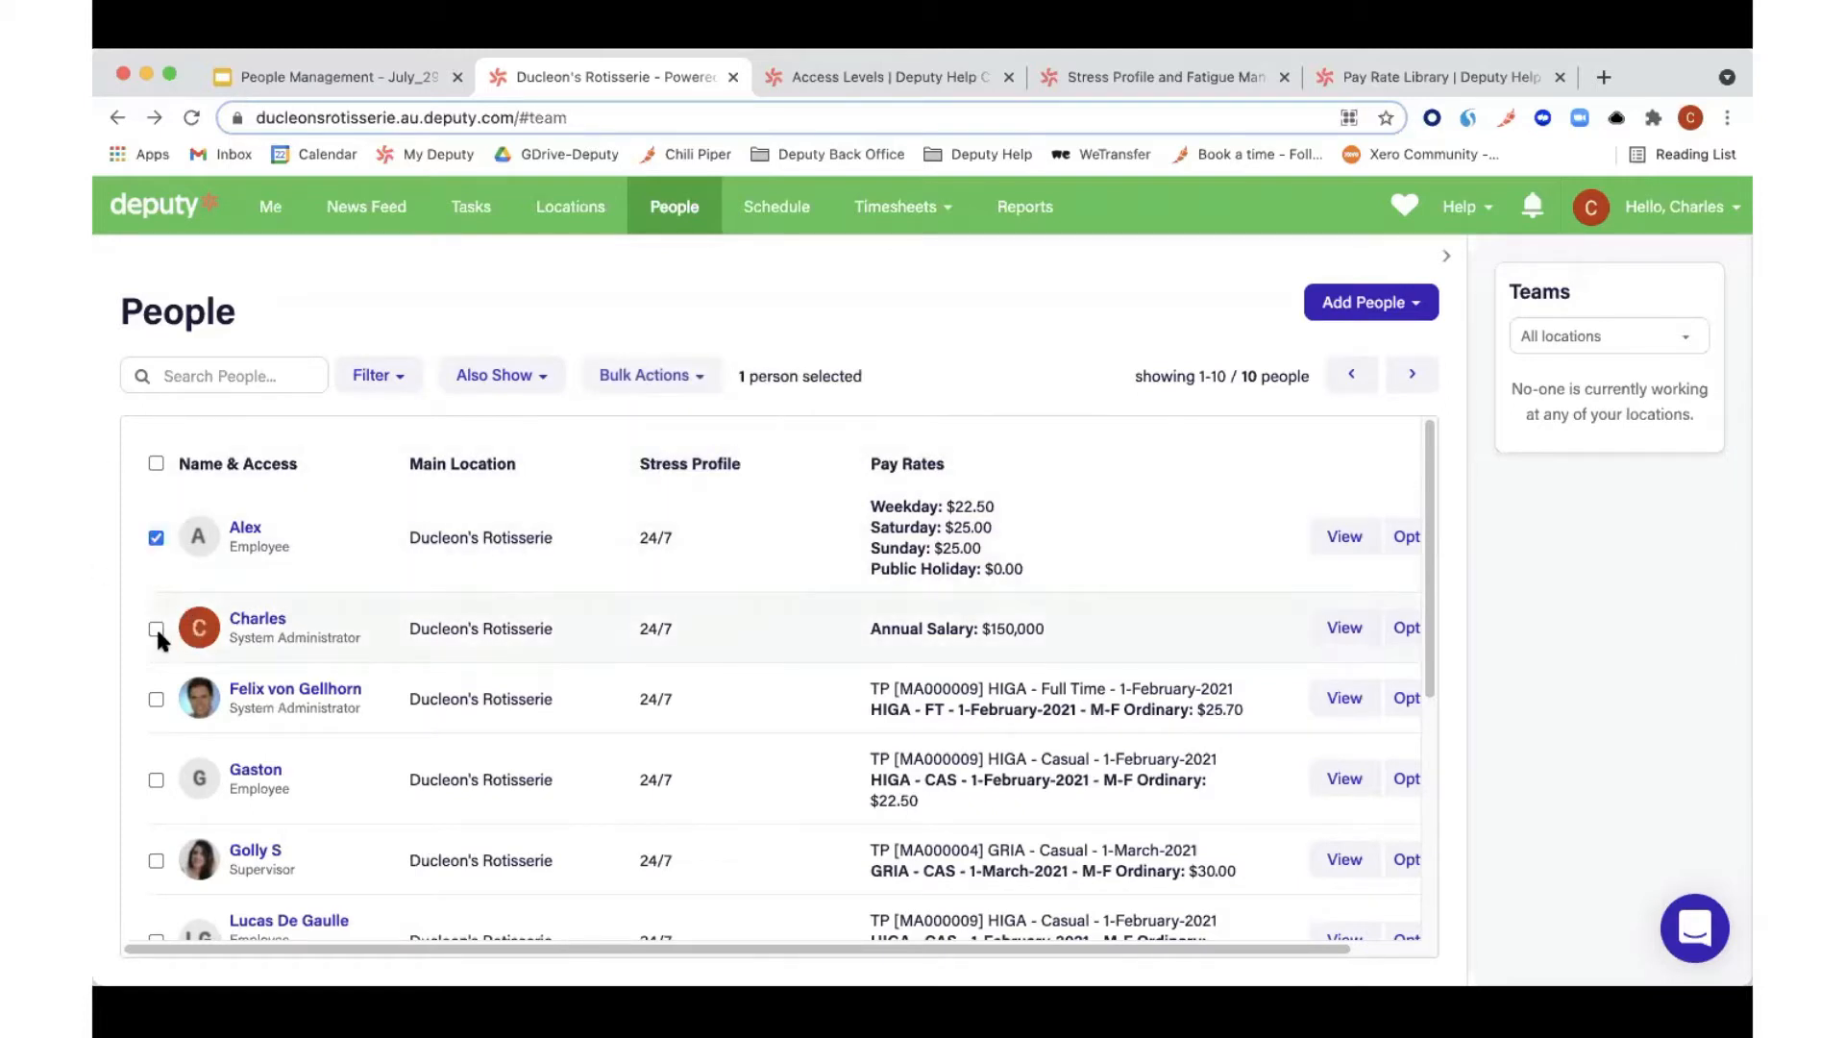
{"action": "left_click", "coordinate": [156, 630]}
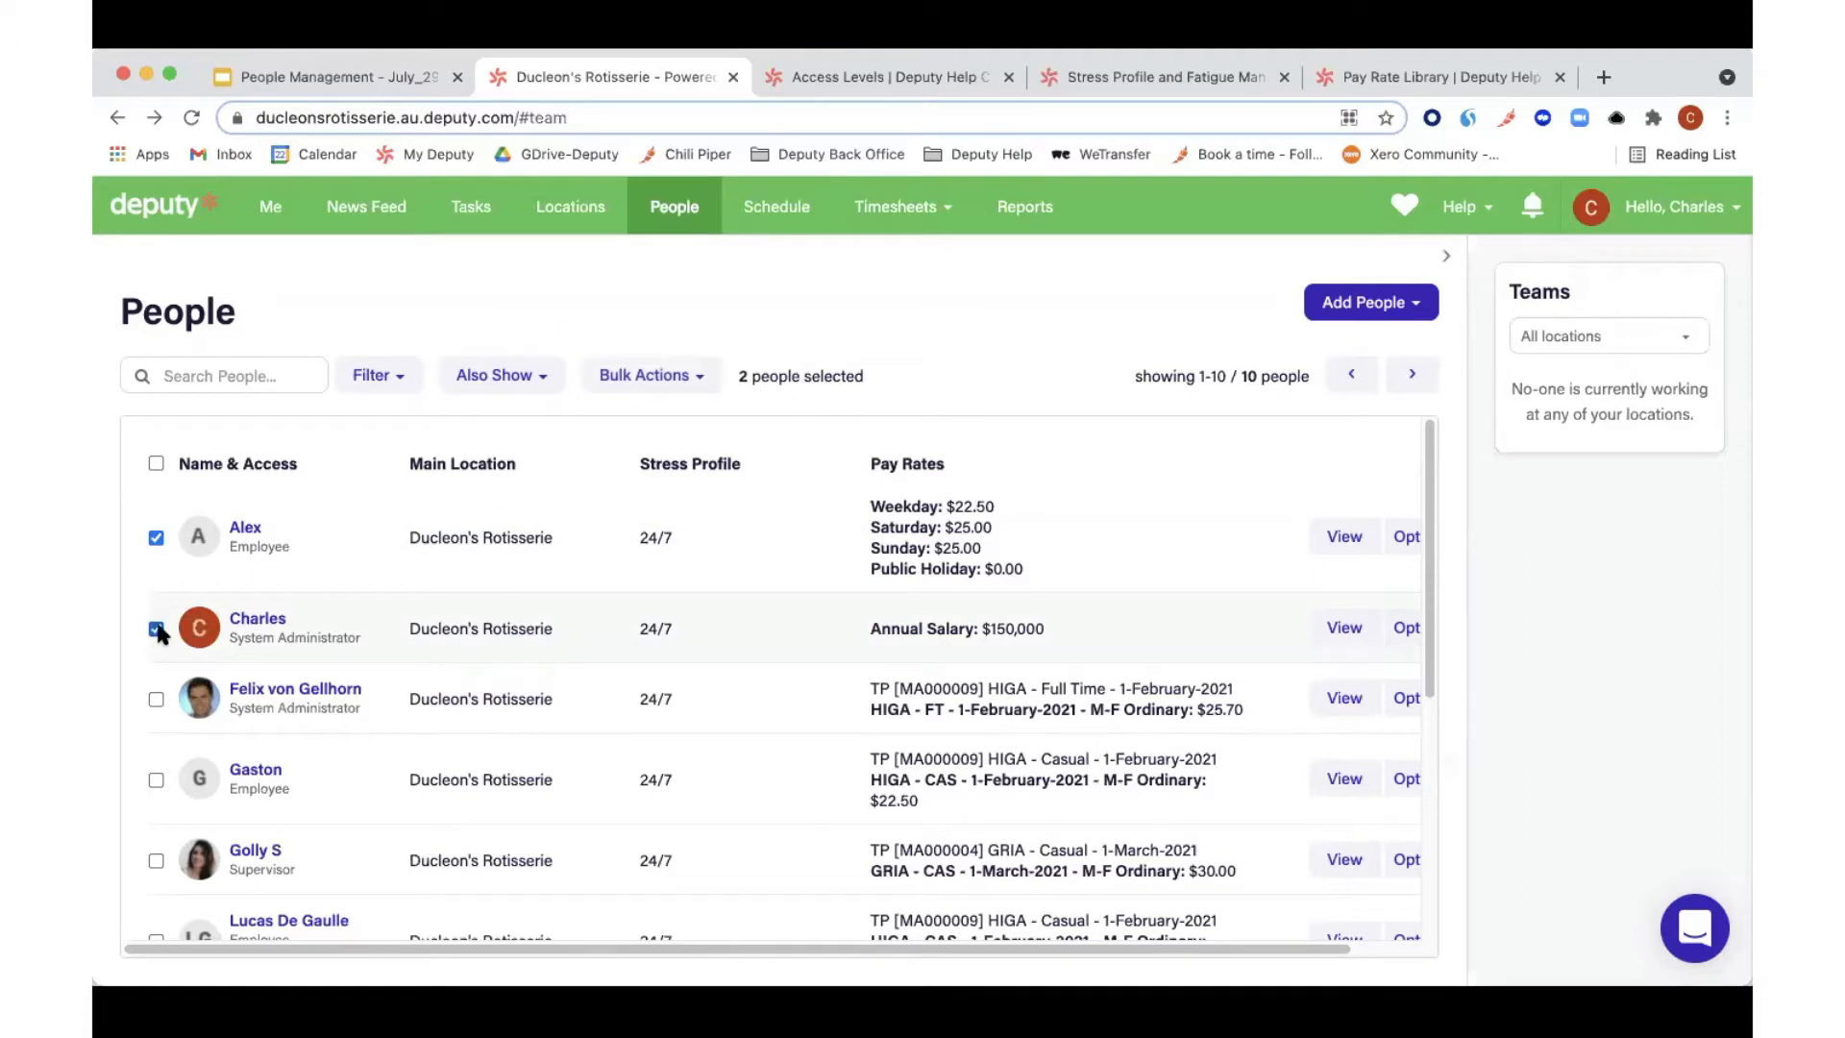
{"action": "left_click", "coordinate": [673, 375]}
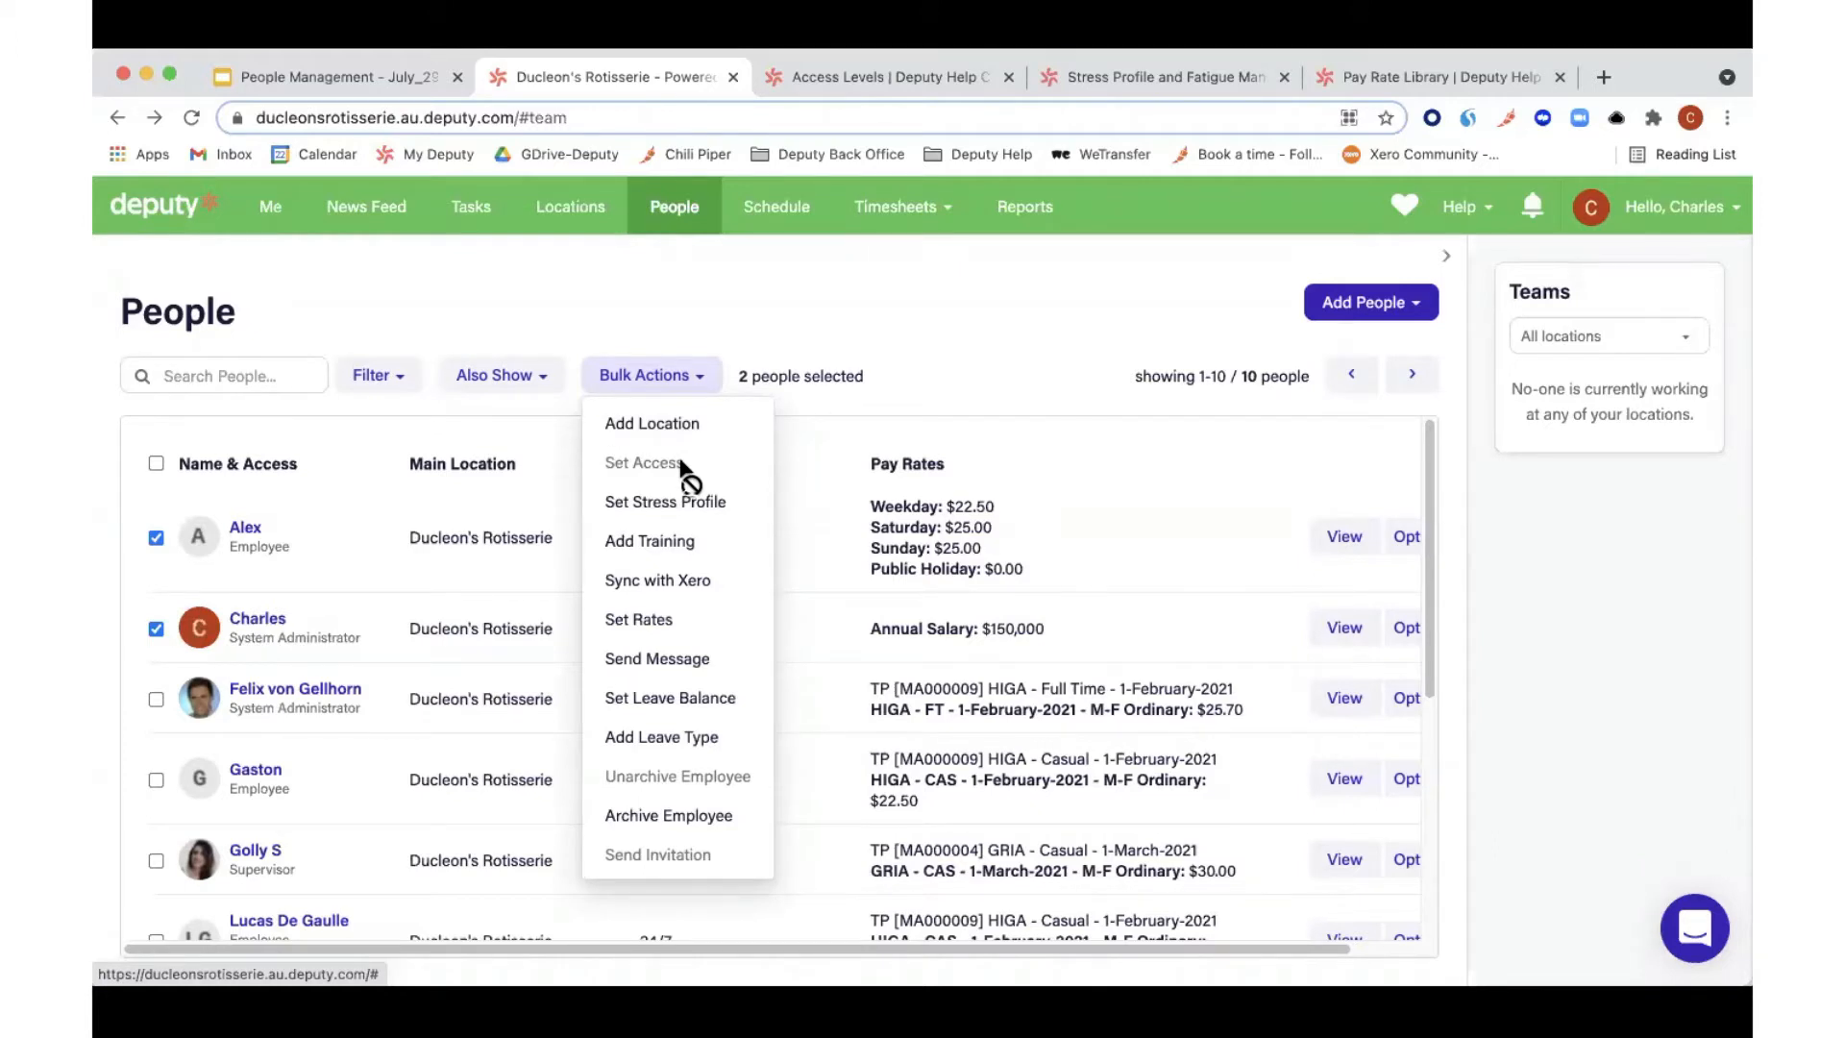
{"action": "left_click", "coordinate": [928, 315]}
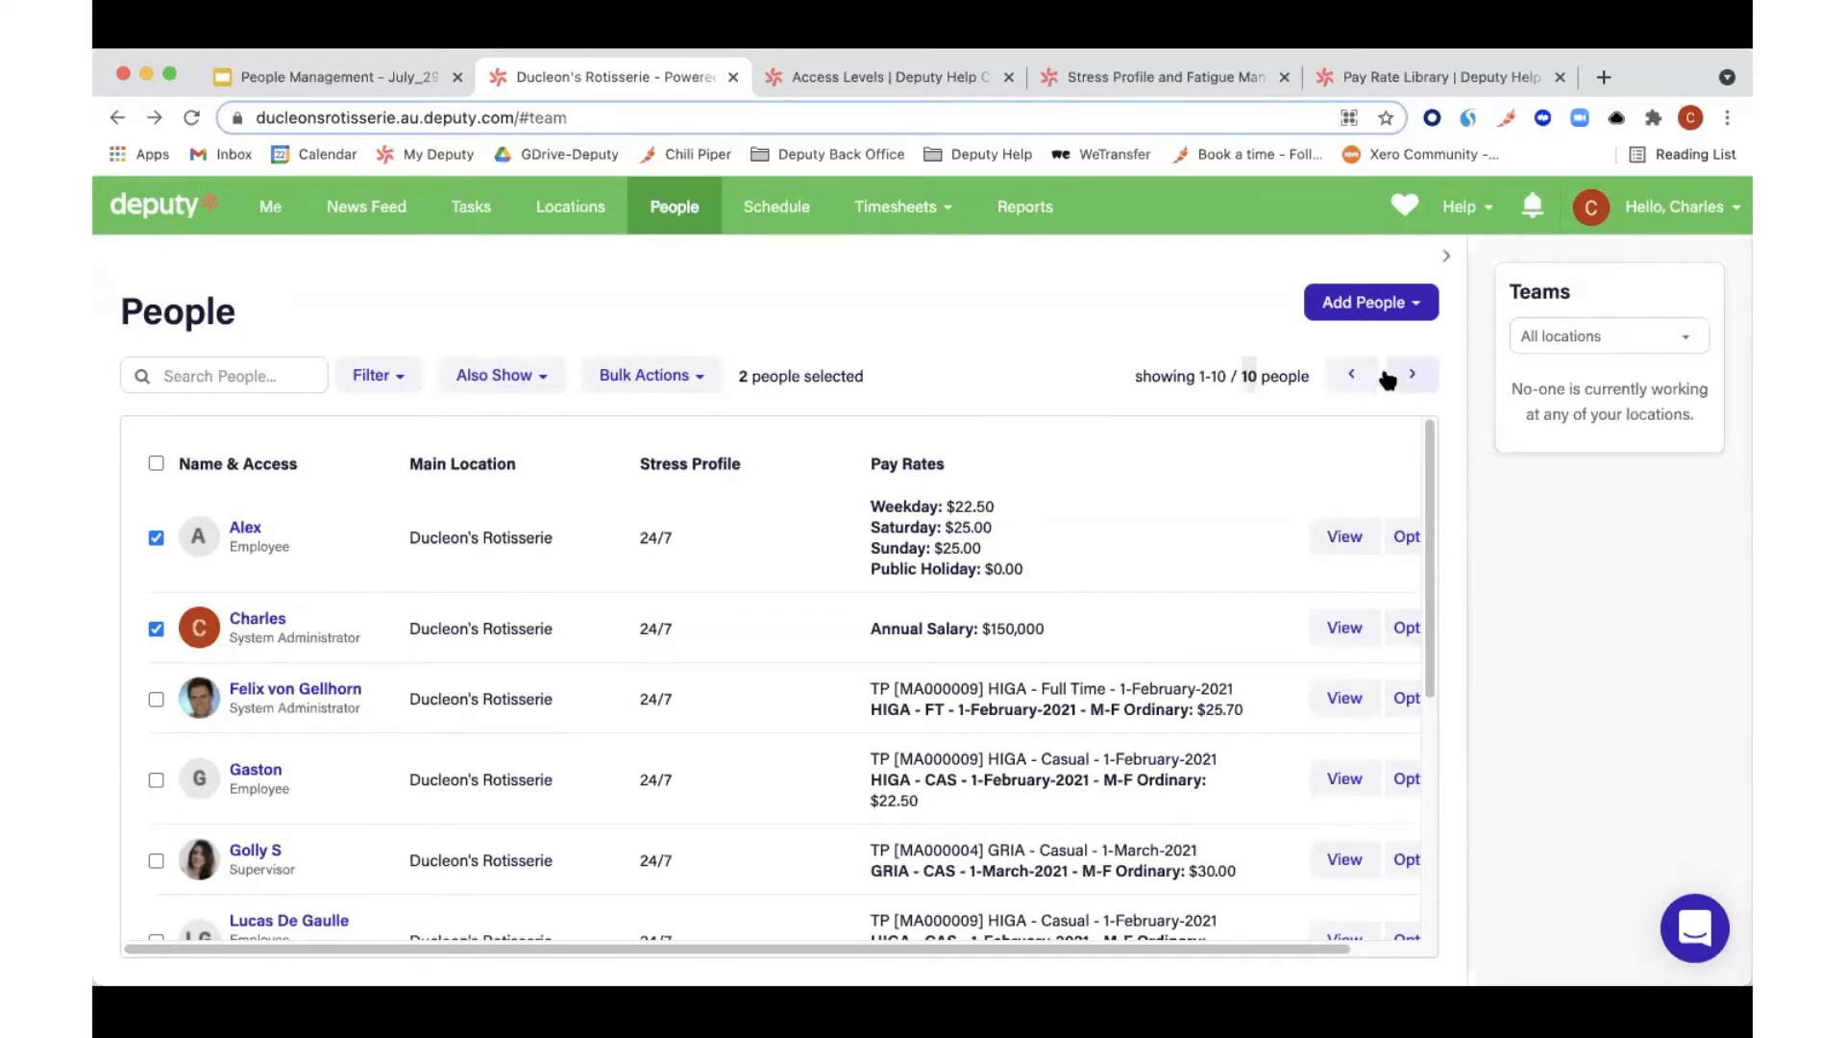
Step: Deselect the two employees, and try selecting everyone in the people list at once before clearing the selection
{"action": "left_click", "coordinate": [158, 538]}
{"action": "left_click", "coordinate": [156, 628]}
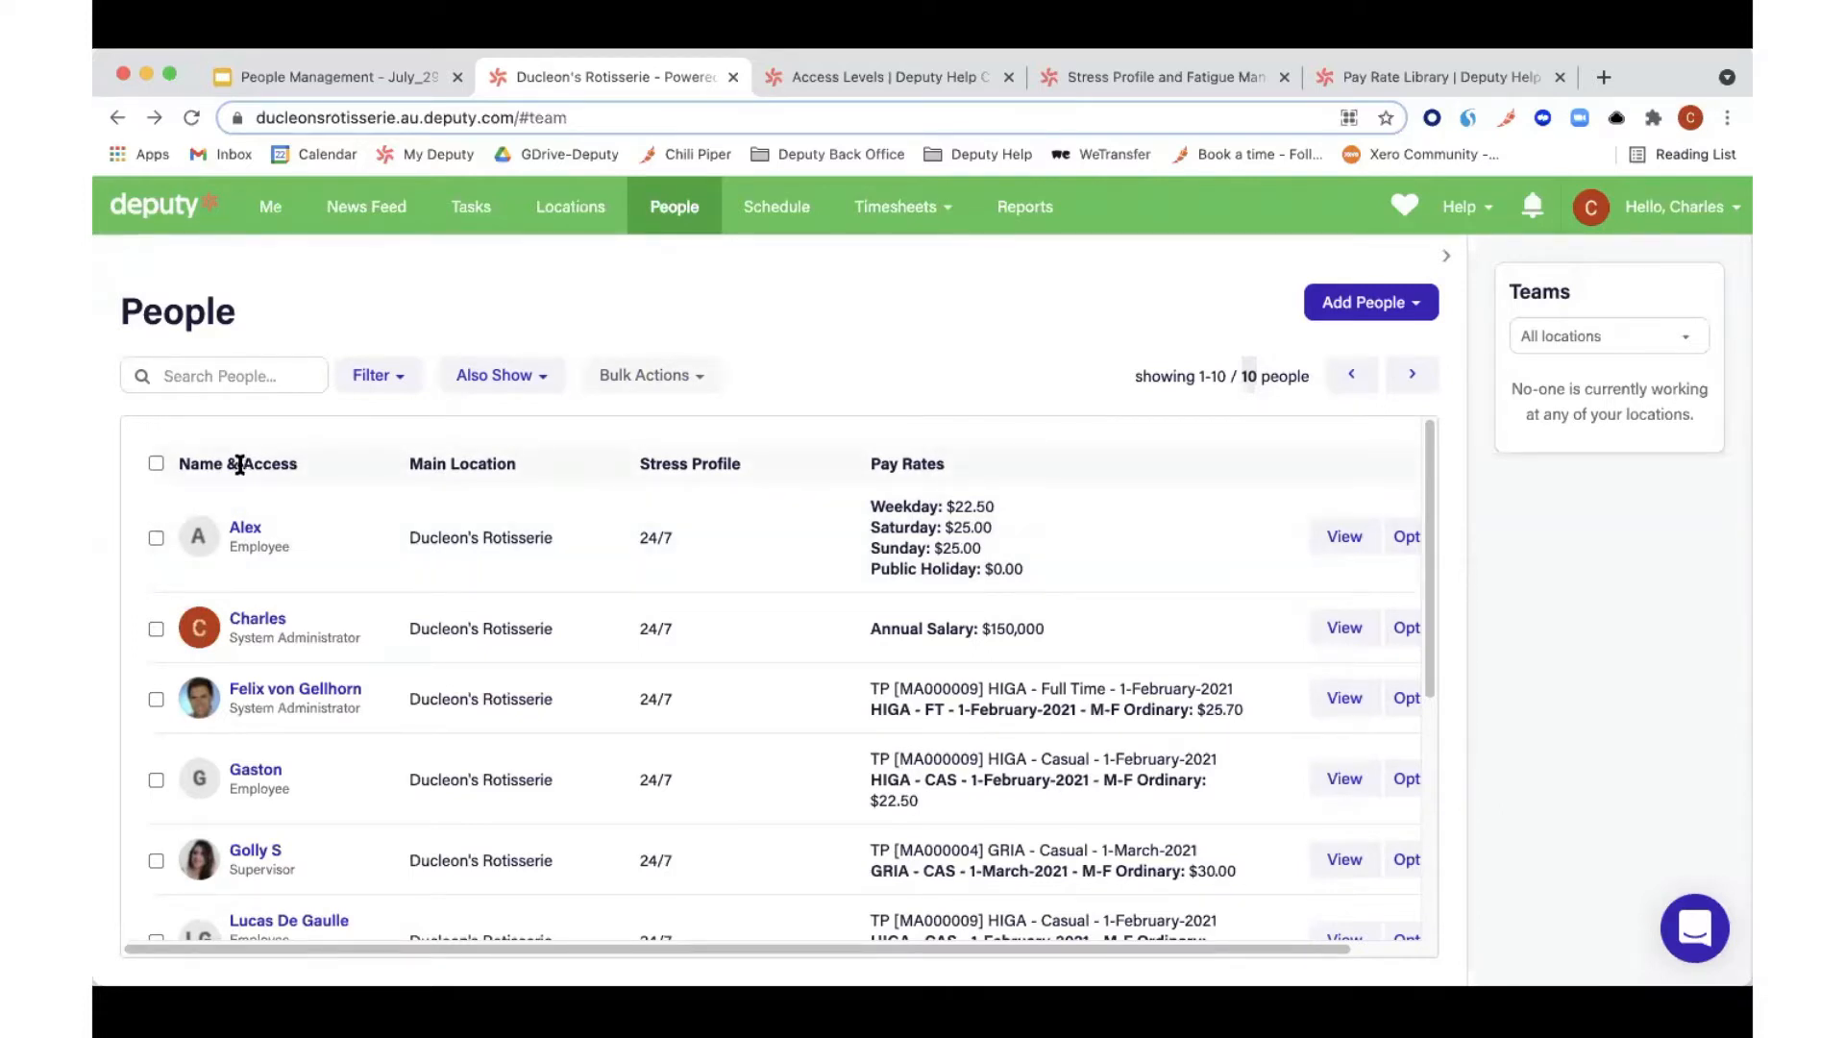
{"action": "left_click", "coordinate": [157, 465]}
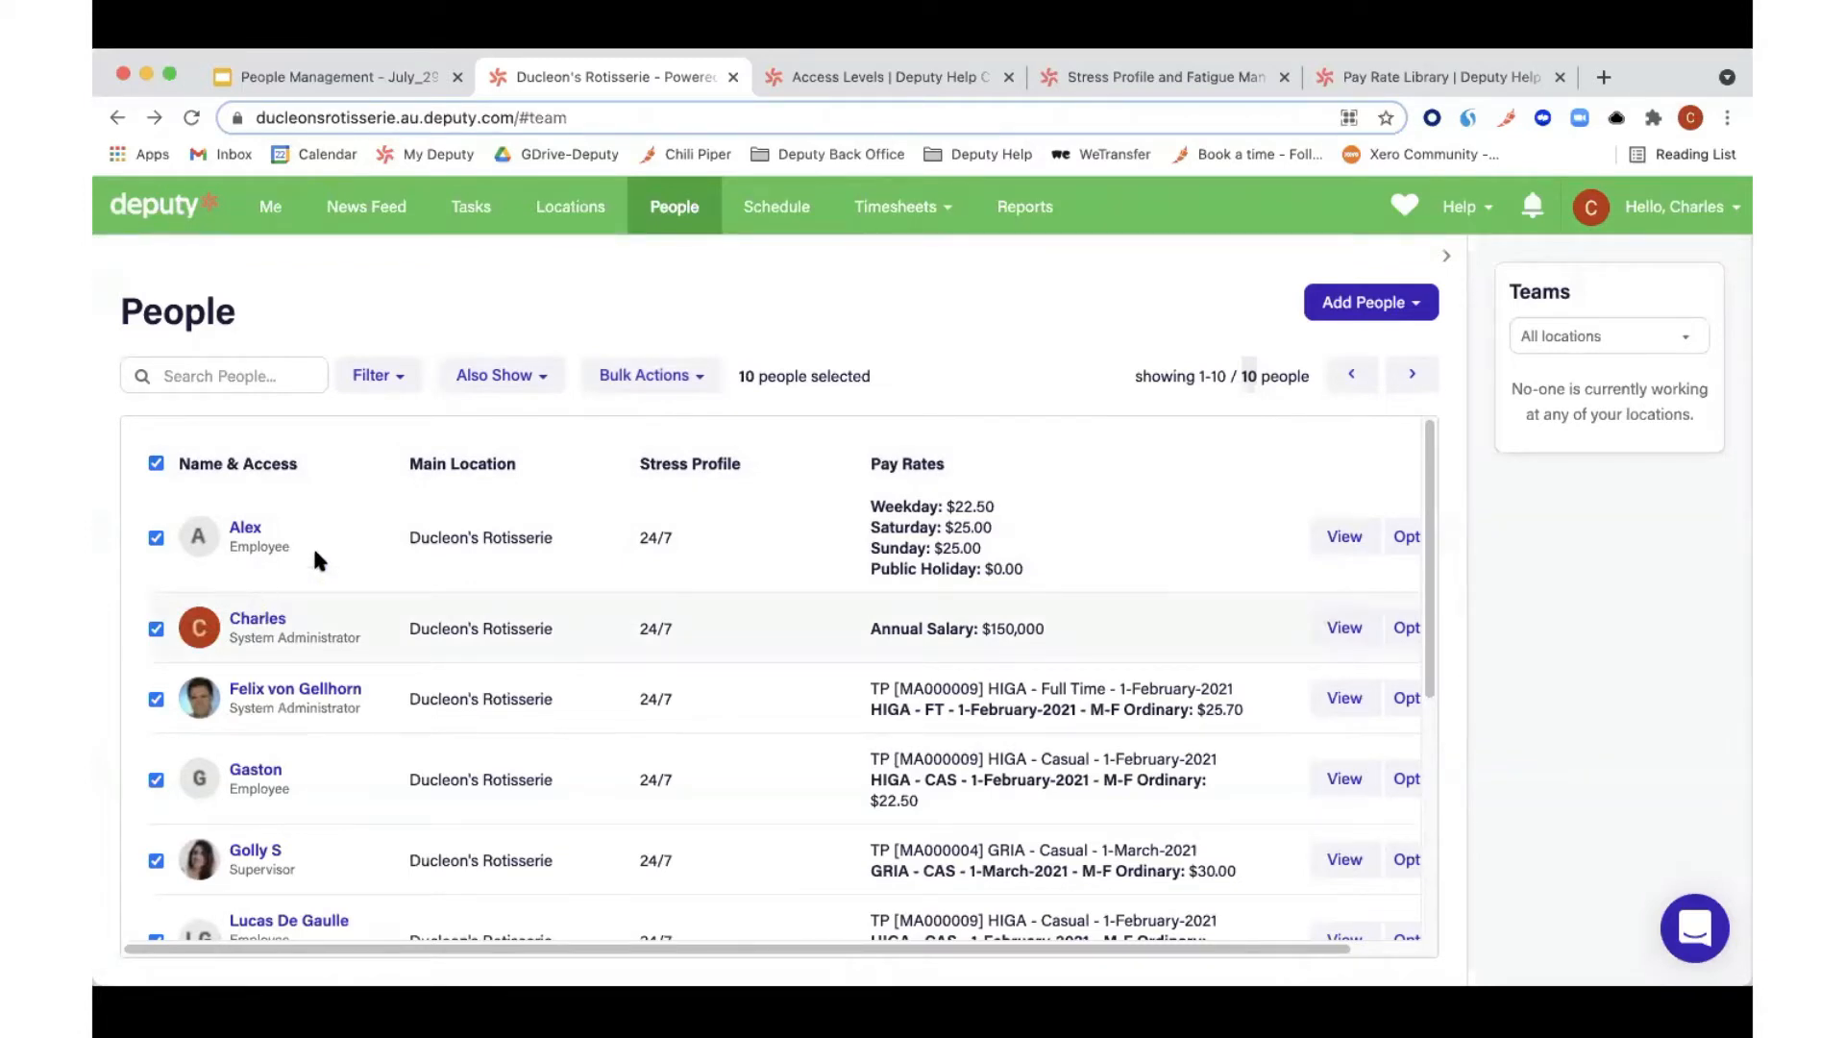
{"action": "left_click", "coordinate": [156, 464]}
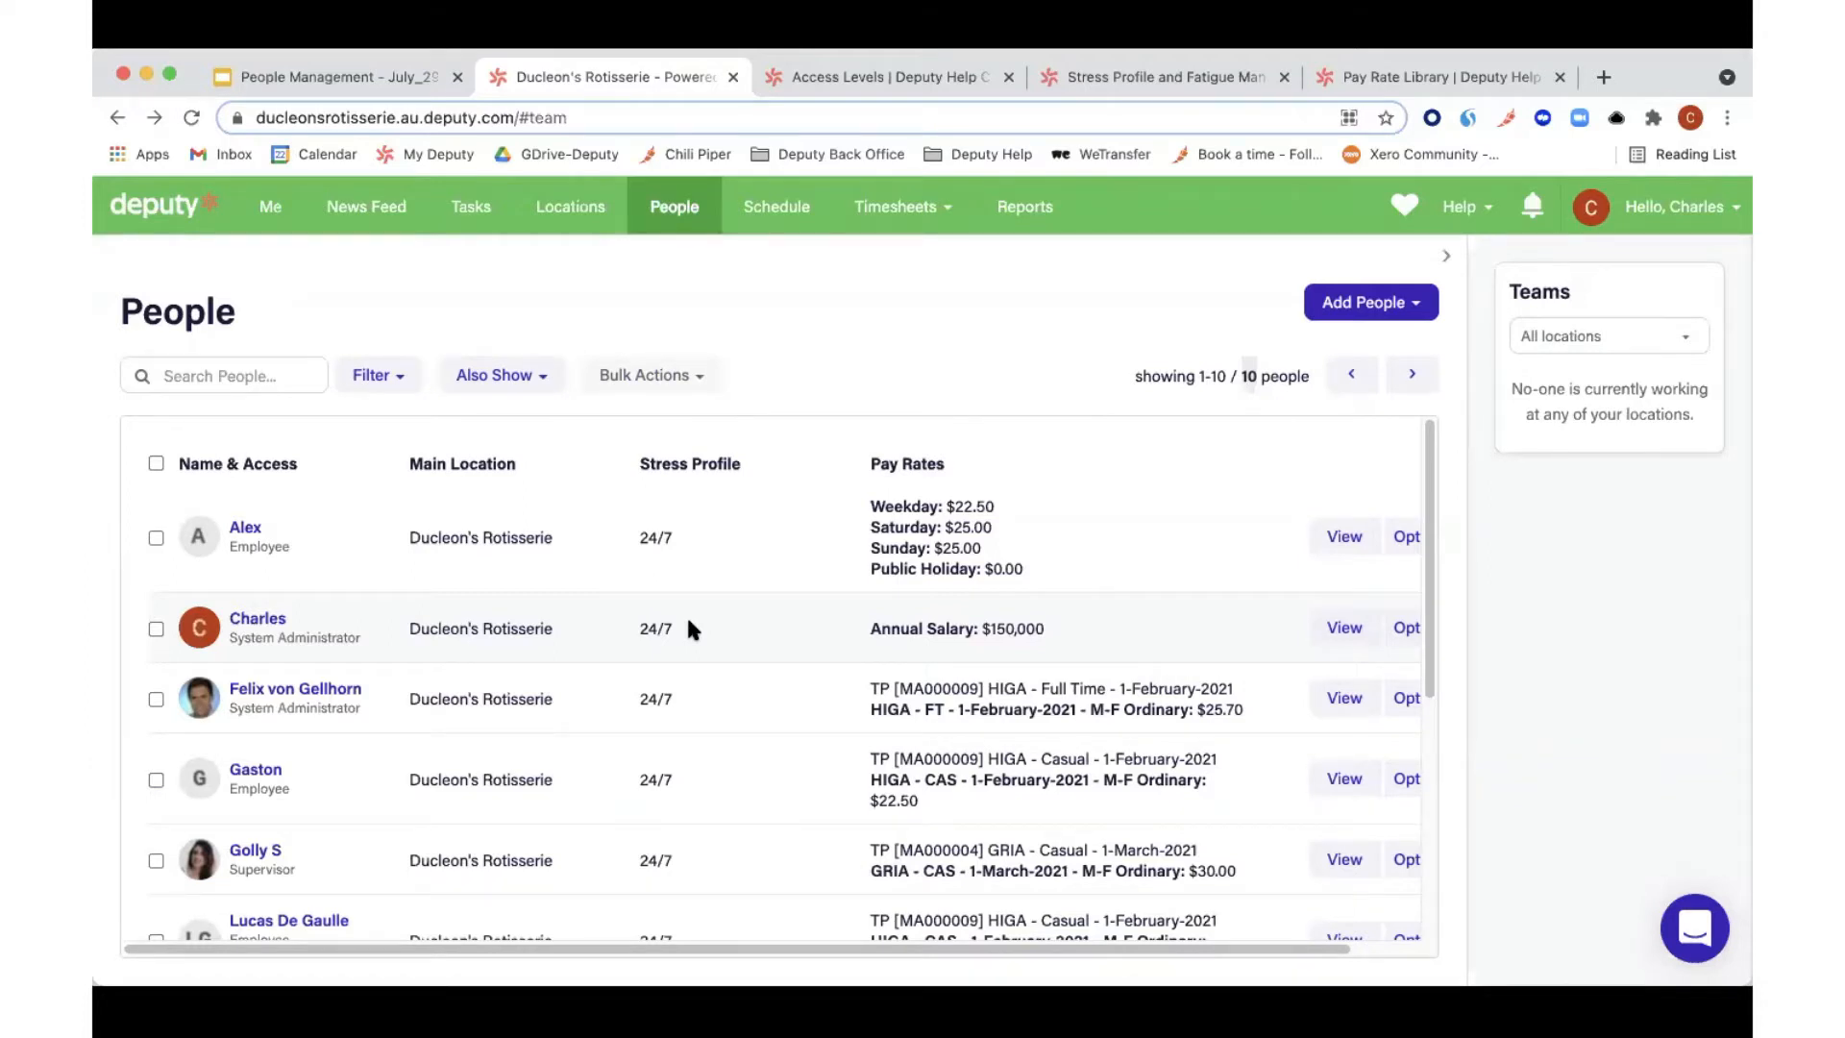
Step: View the first employee's profile and review the contact, address, emergency contact and other personal details
{"action": "left_click_drag", "start_coordinate": [844, 950], "coordinate": [891, 951]}
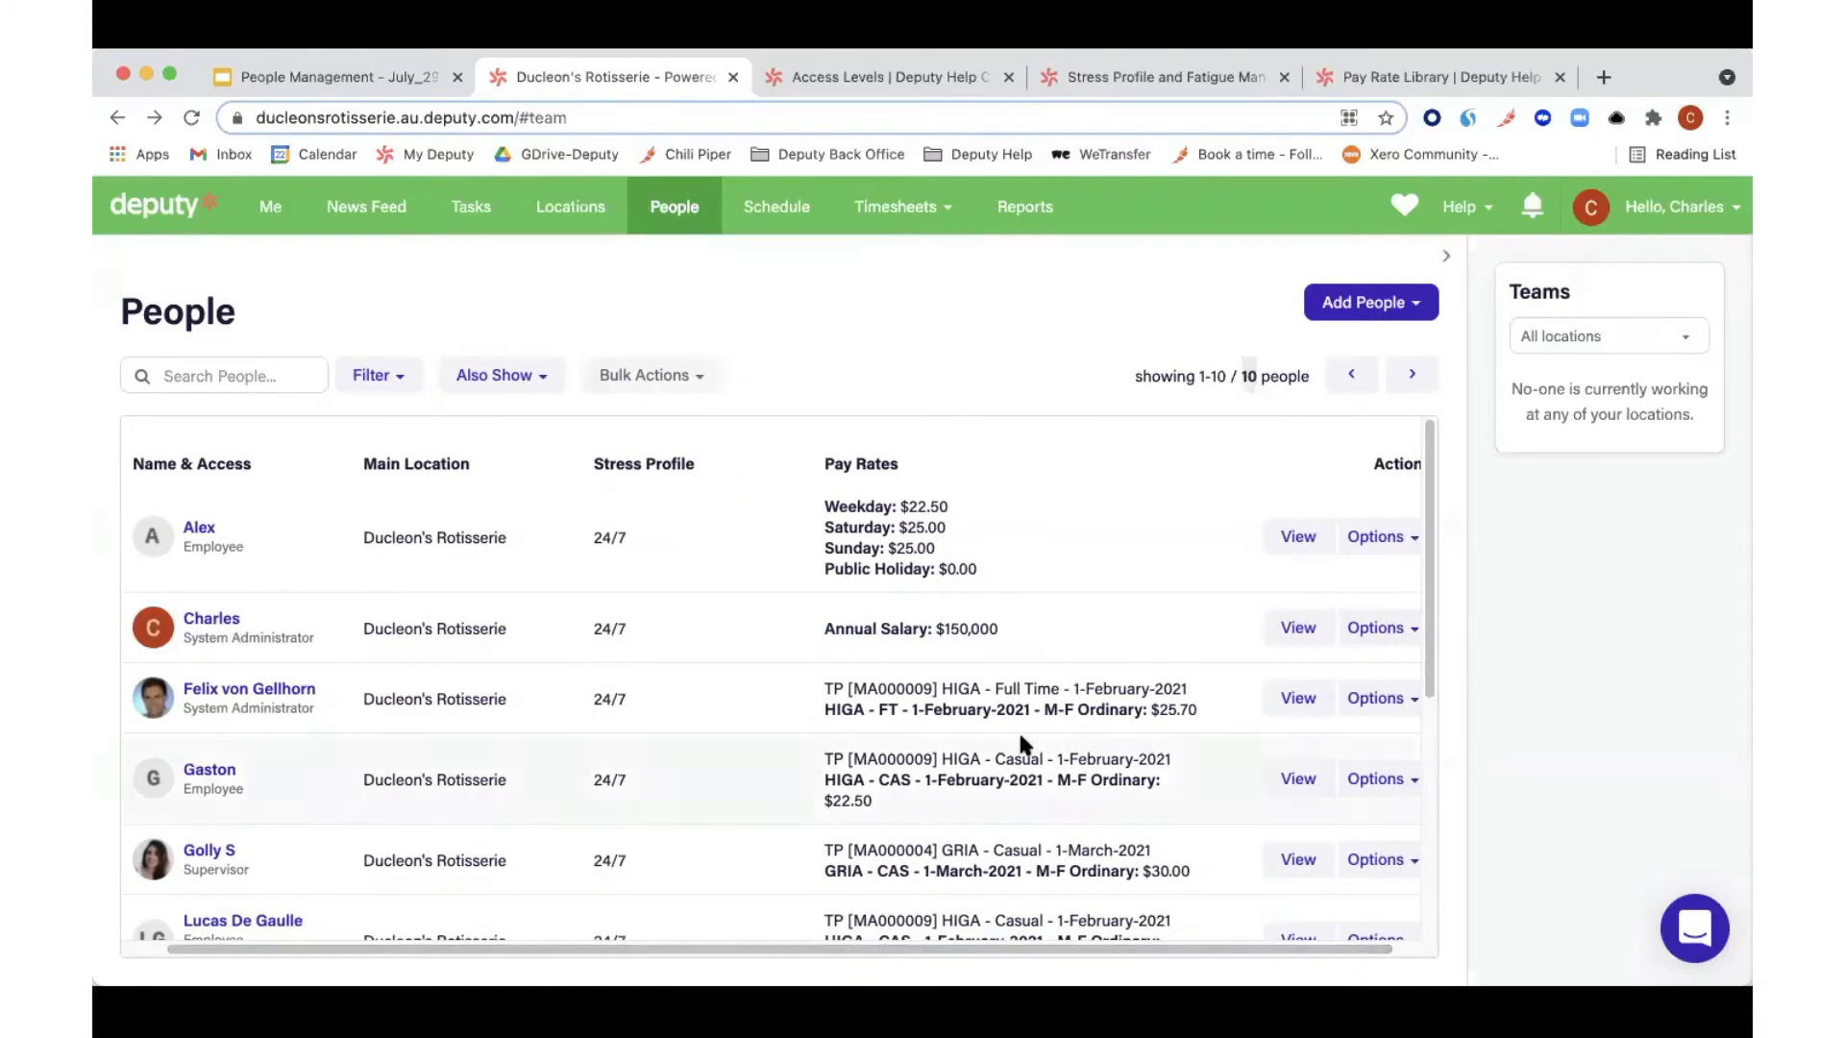
{"action": "left_click", "coordinate": [1298, 540]}
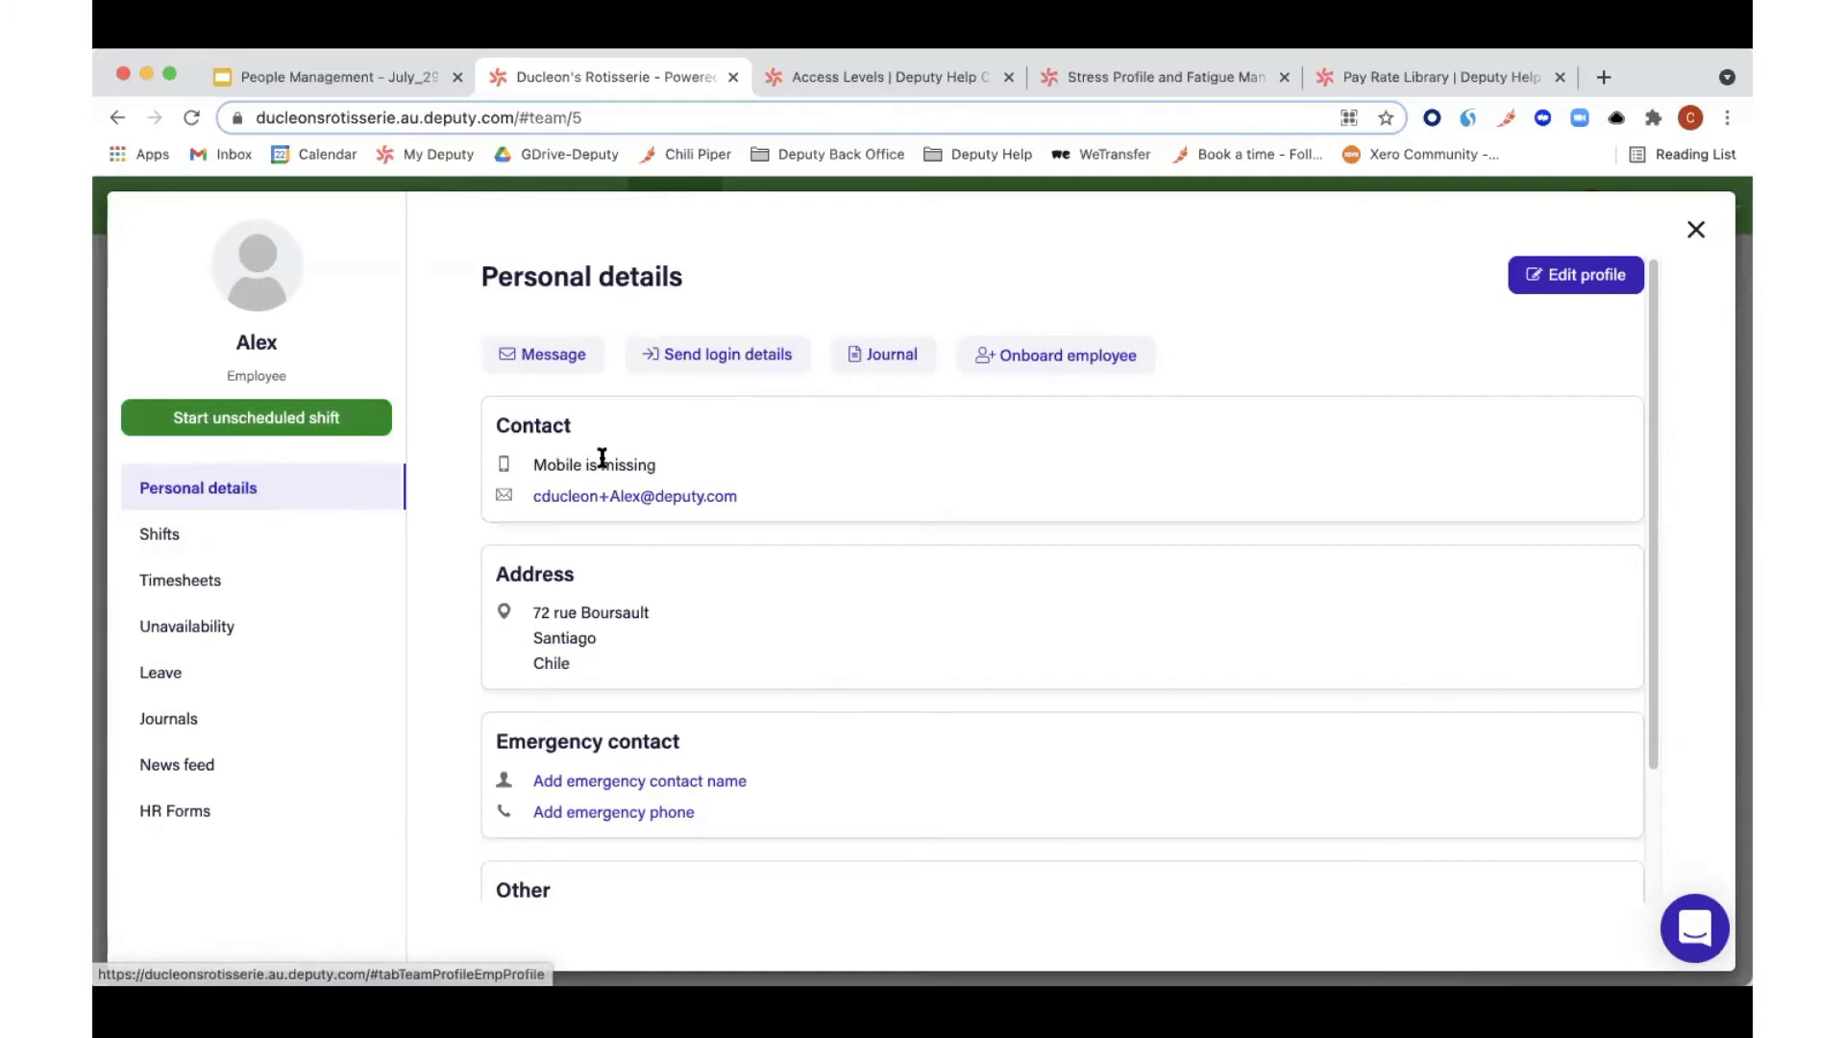
{"action": "scroll", "coordinate": [651, 727], "scroll_direction": "down", "scroll_amount": 3}
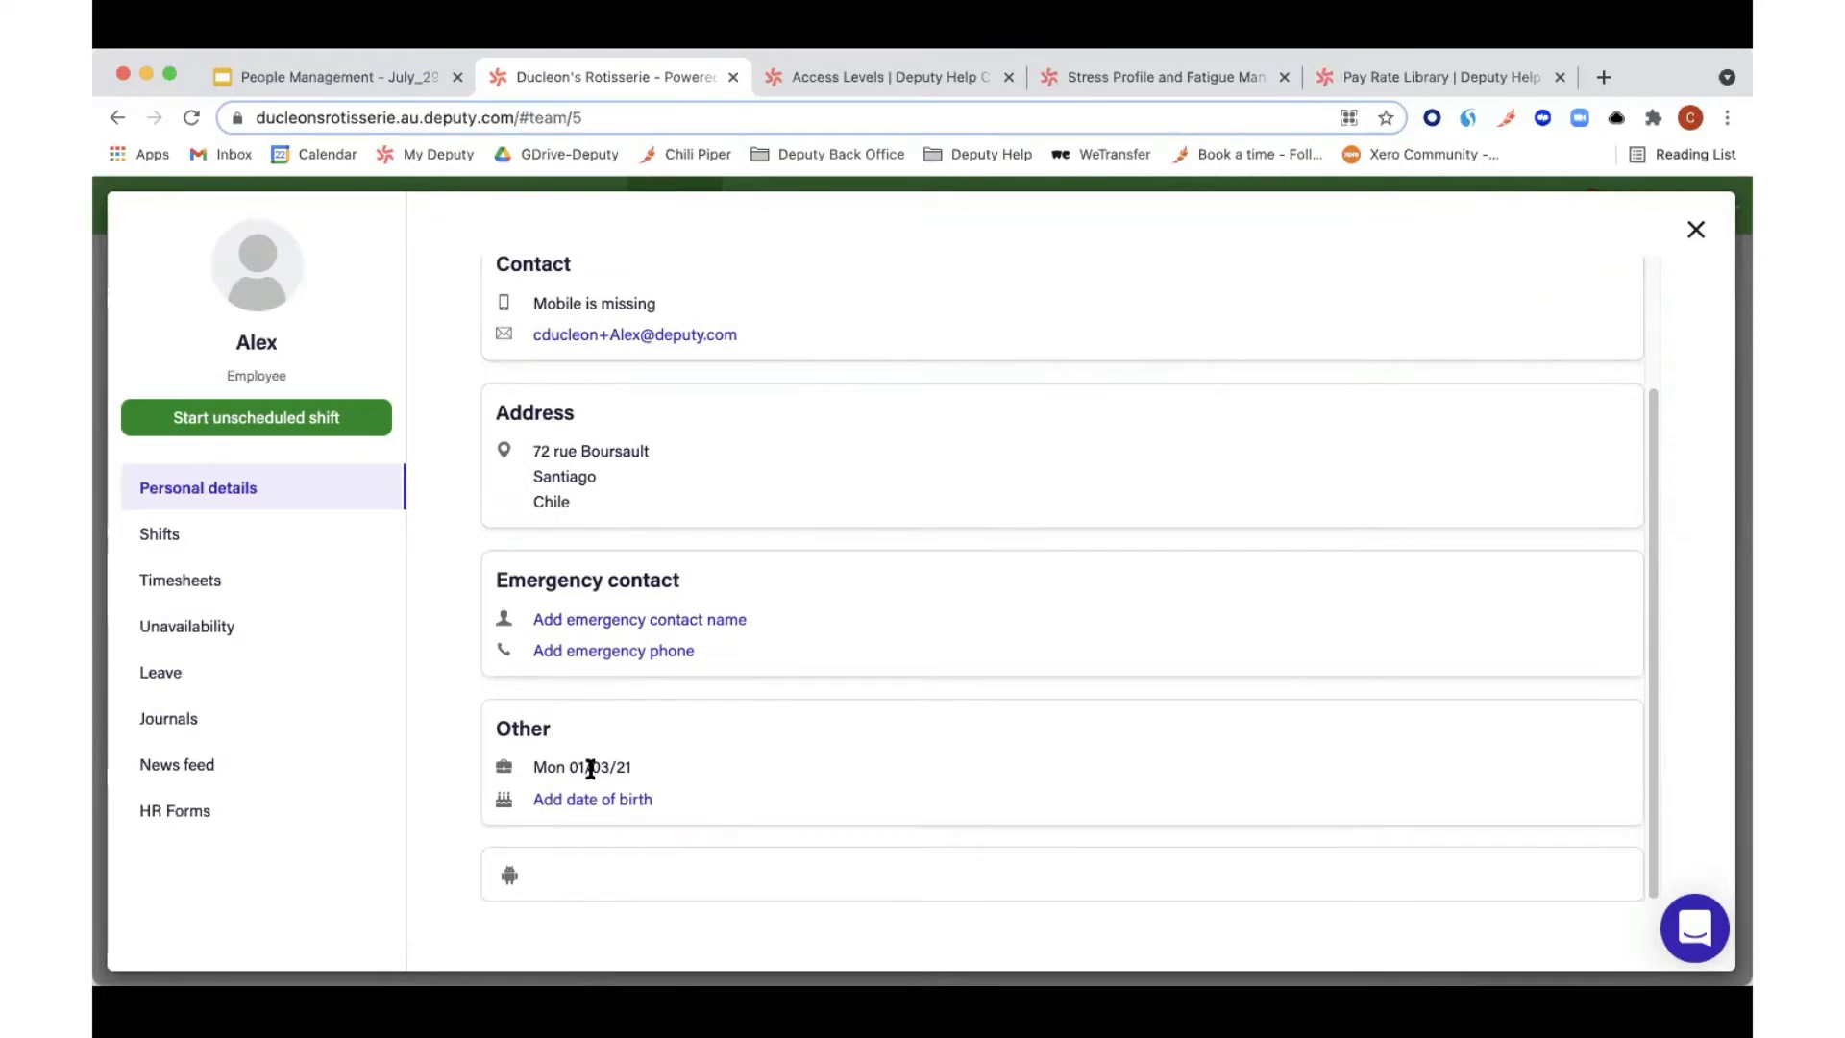
Step: Review the Shifts, Timesheets, Unavailability and Leave sections of the employee's profile
{"action": "left_click", "coordinate": [192, 530]}
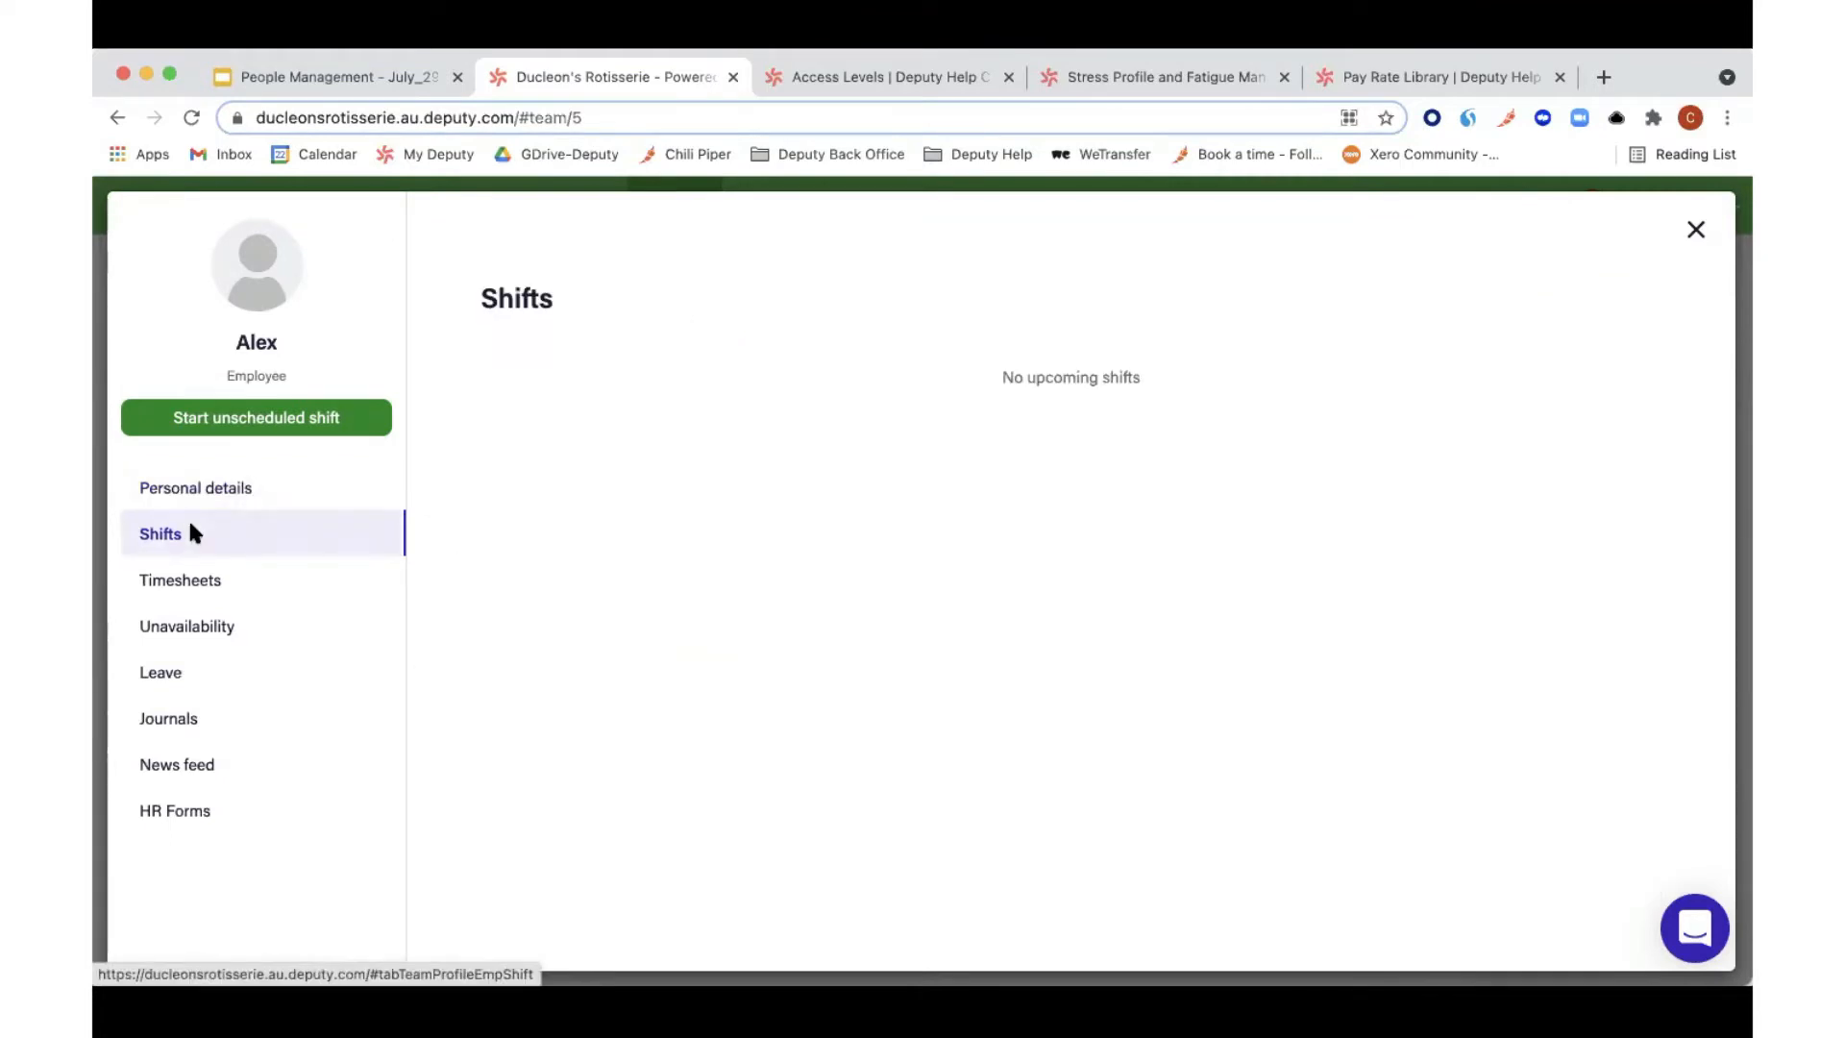
{"action": "left_click", "coordinate": [199, 590]}
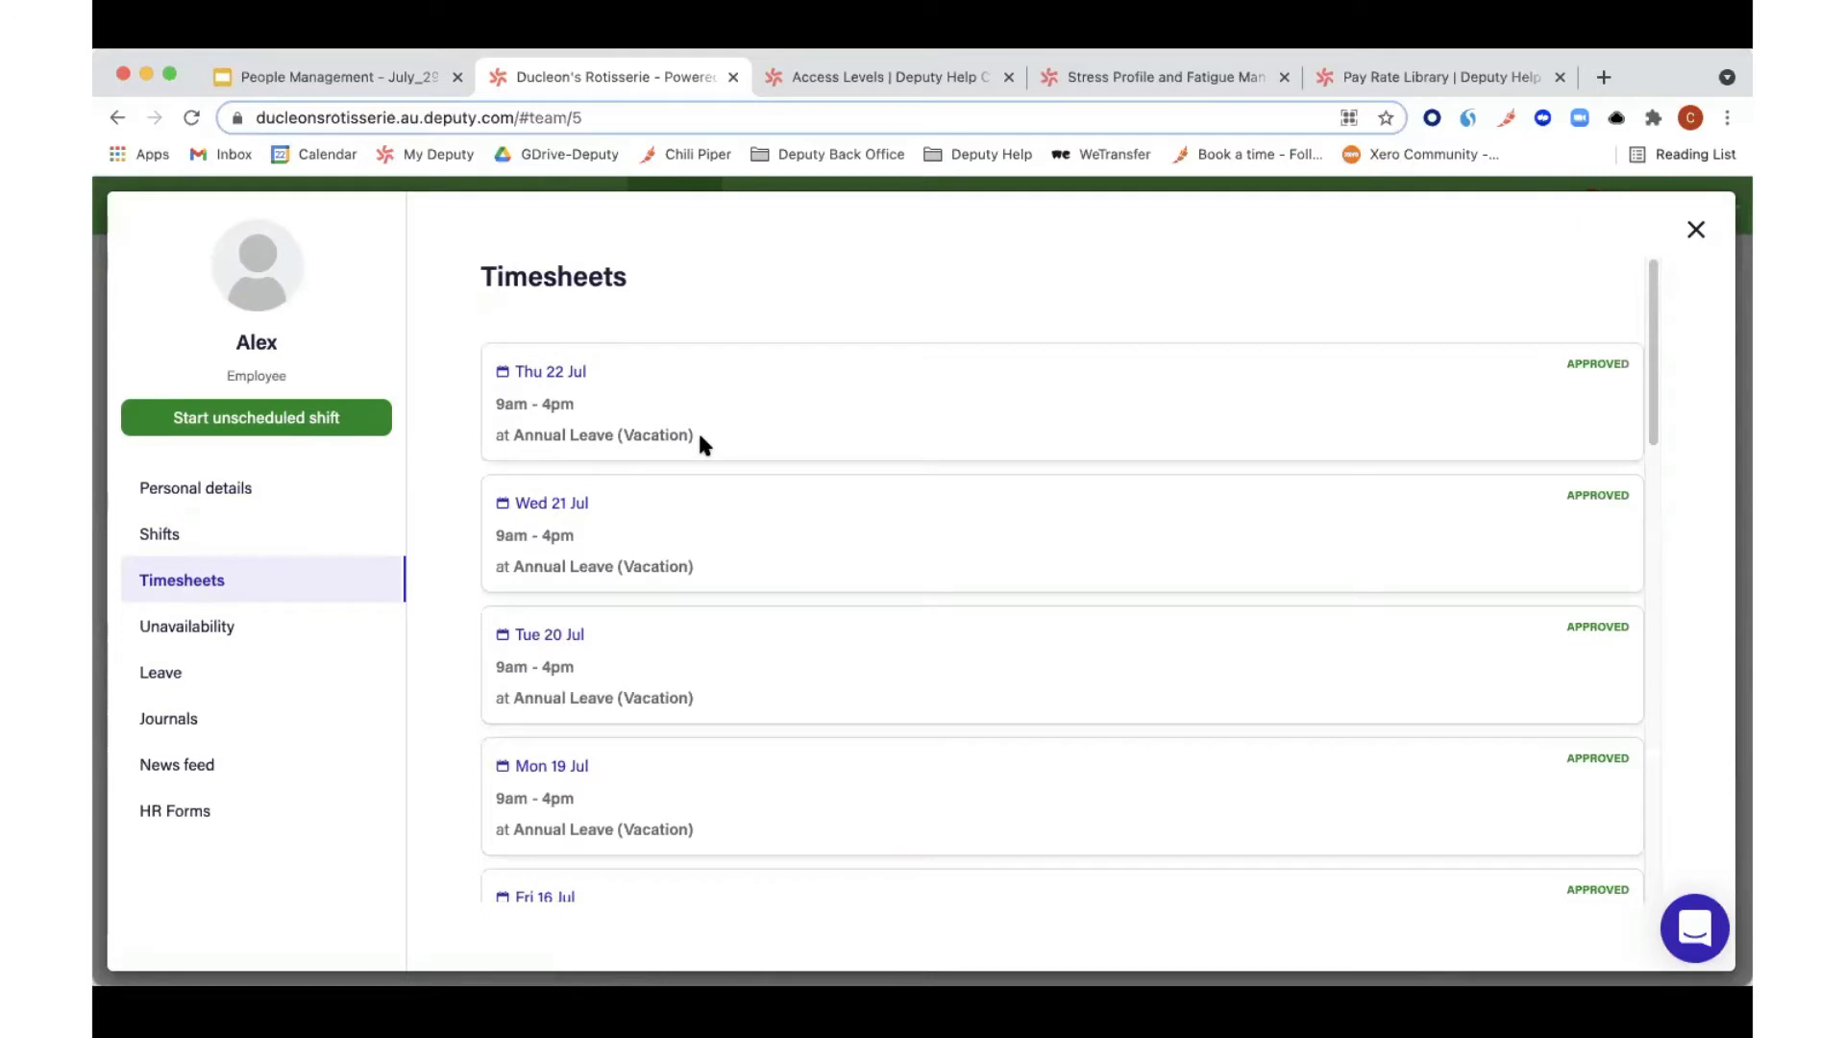
{"action": "scroll", "coordinate": [697, 429], "scroll_direction": "down", "scroll_amount": 1}
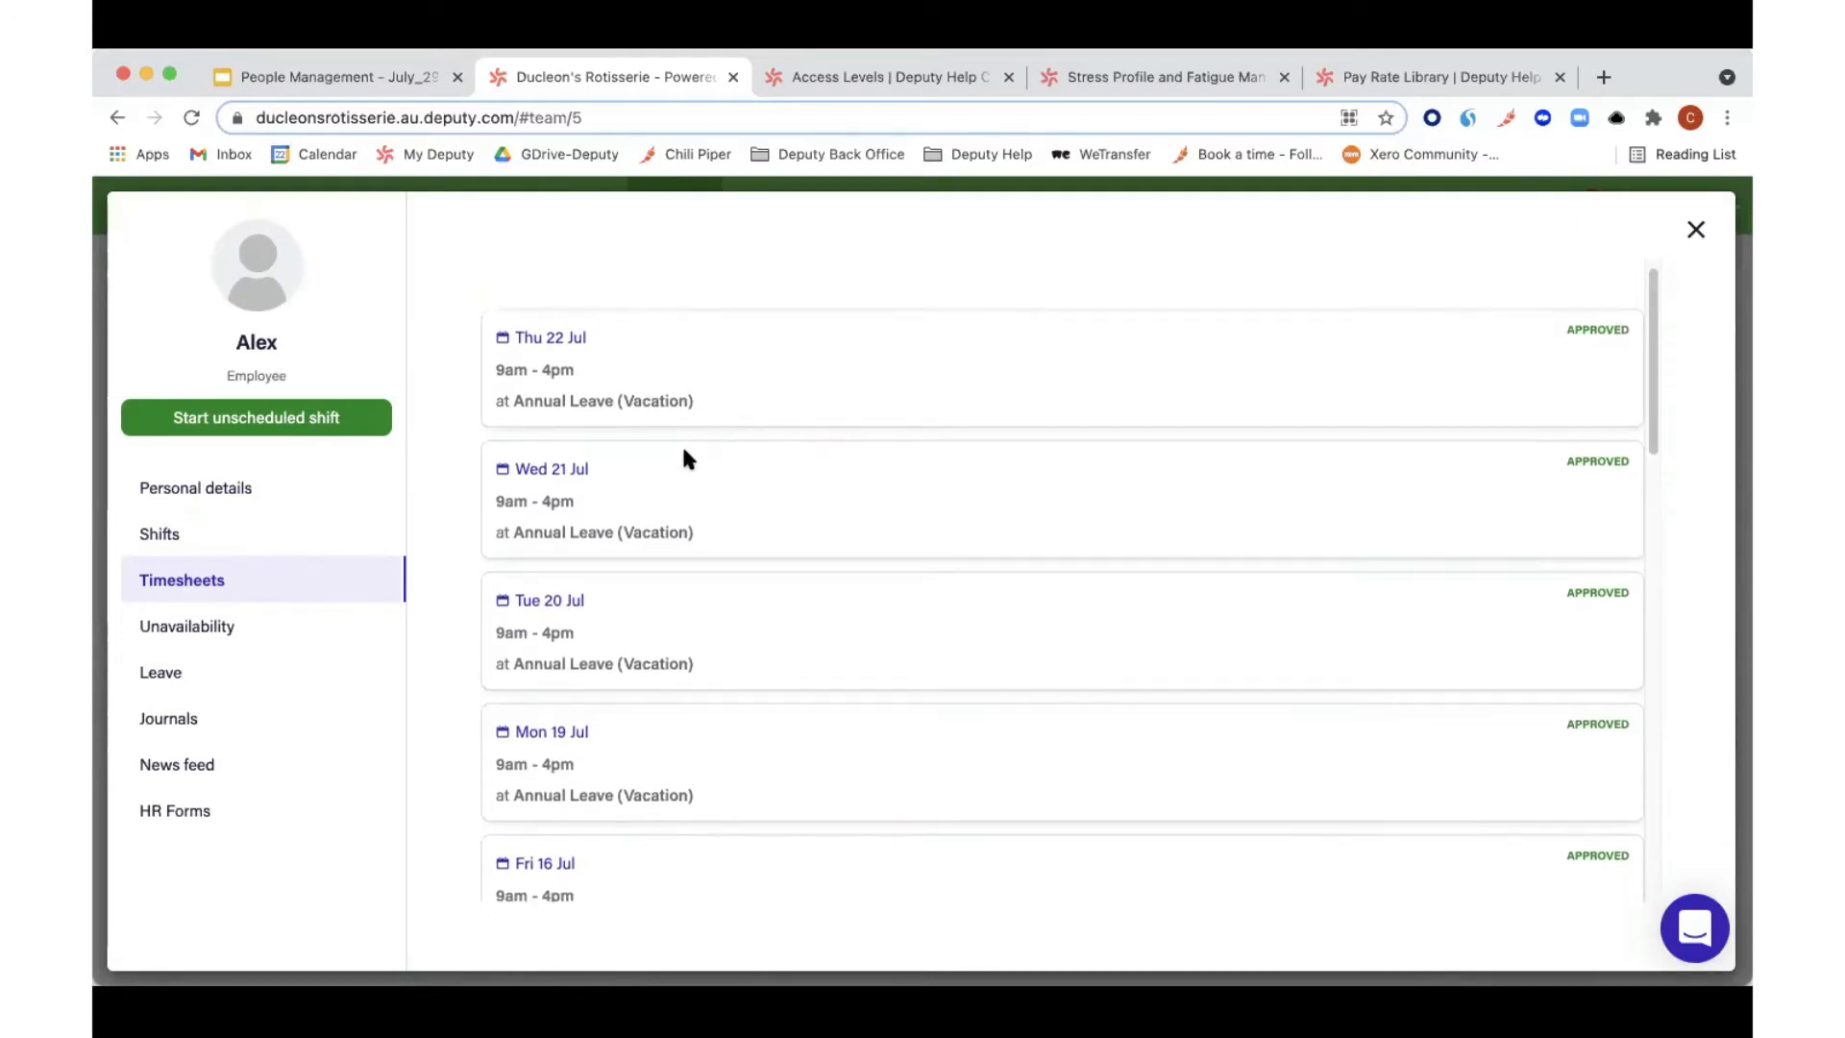
{"action": "left_click", "coordinate": [236, 627]}
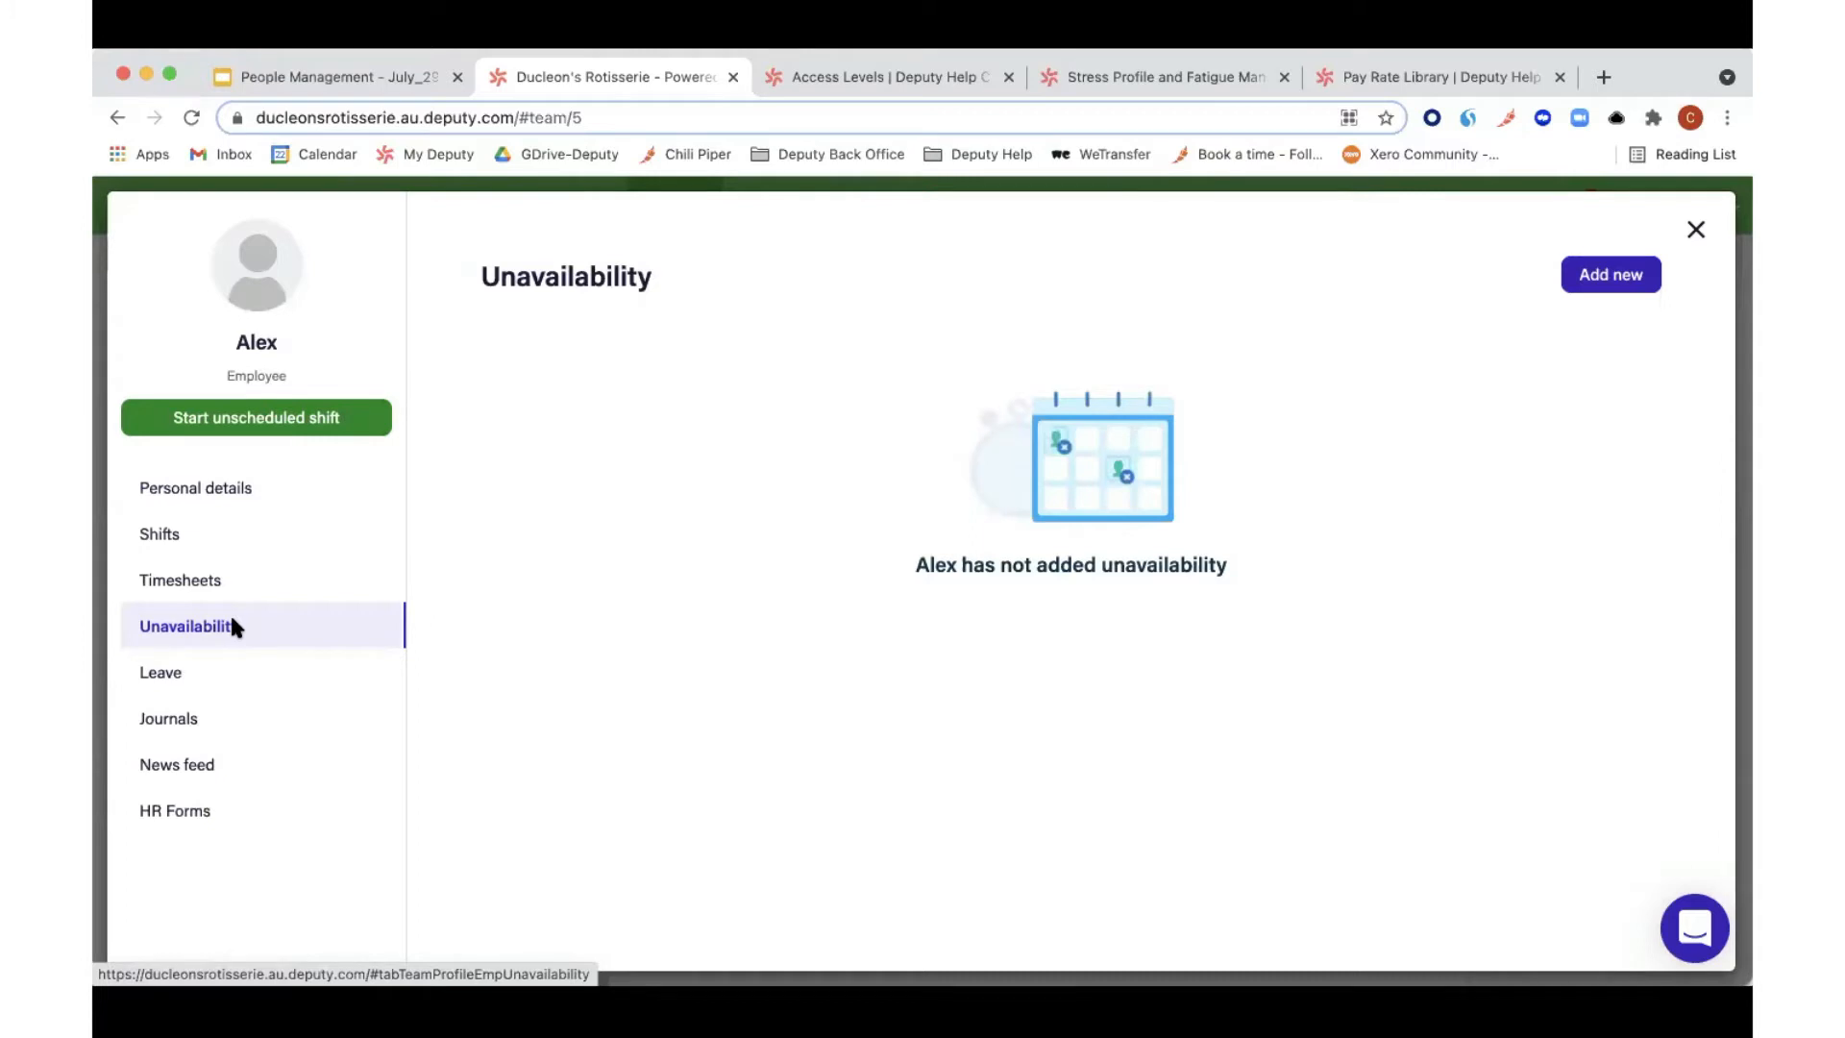
{"action": "left_click", "coordinate": [219, 673]}
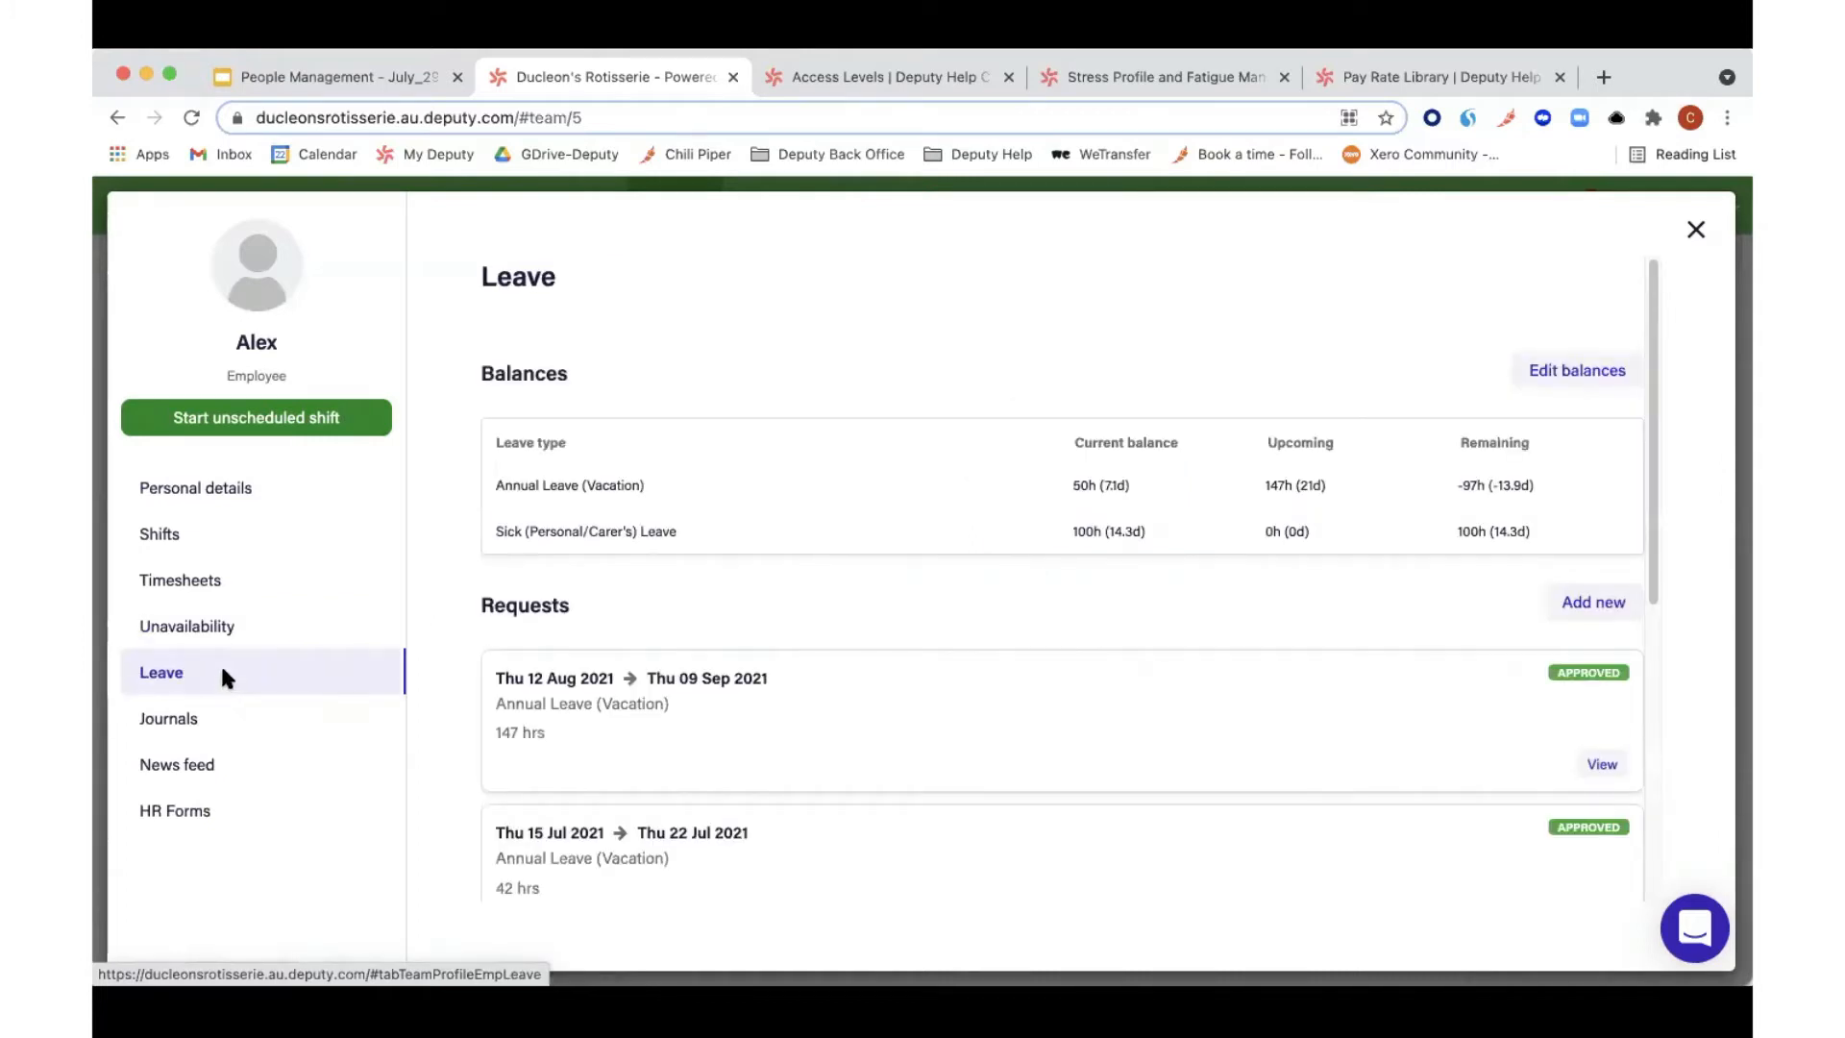
Step: Review the Journals, News feed and HR Forms sections of the employee's profile
{"action": "left_click", "coordinate": [144, 727]}
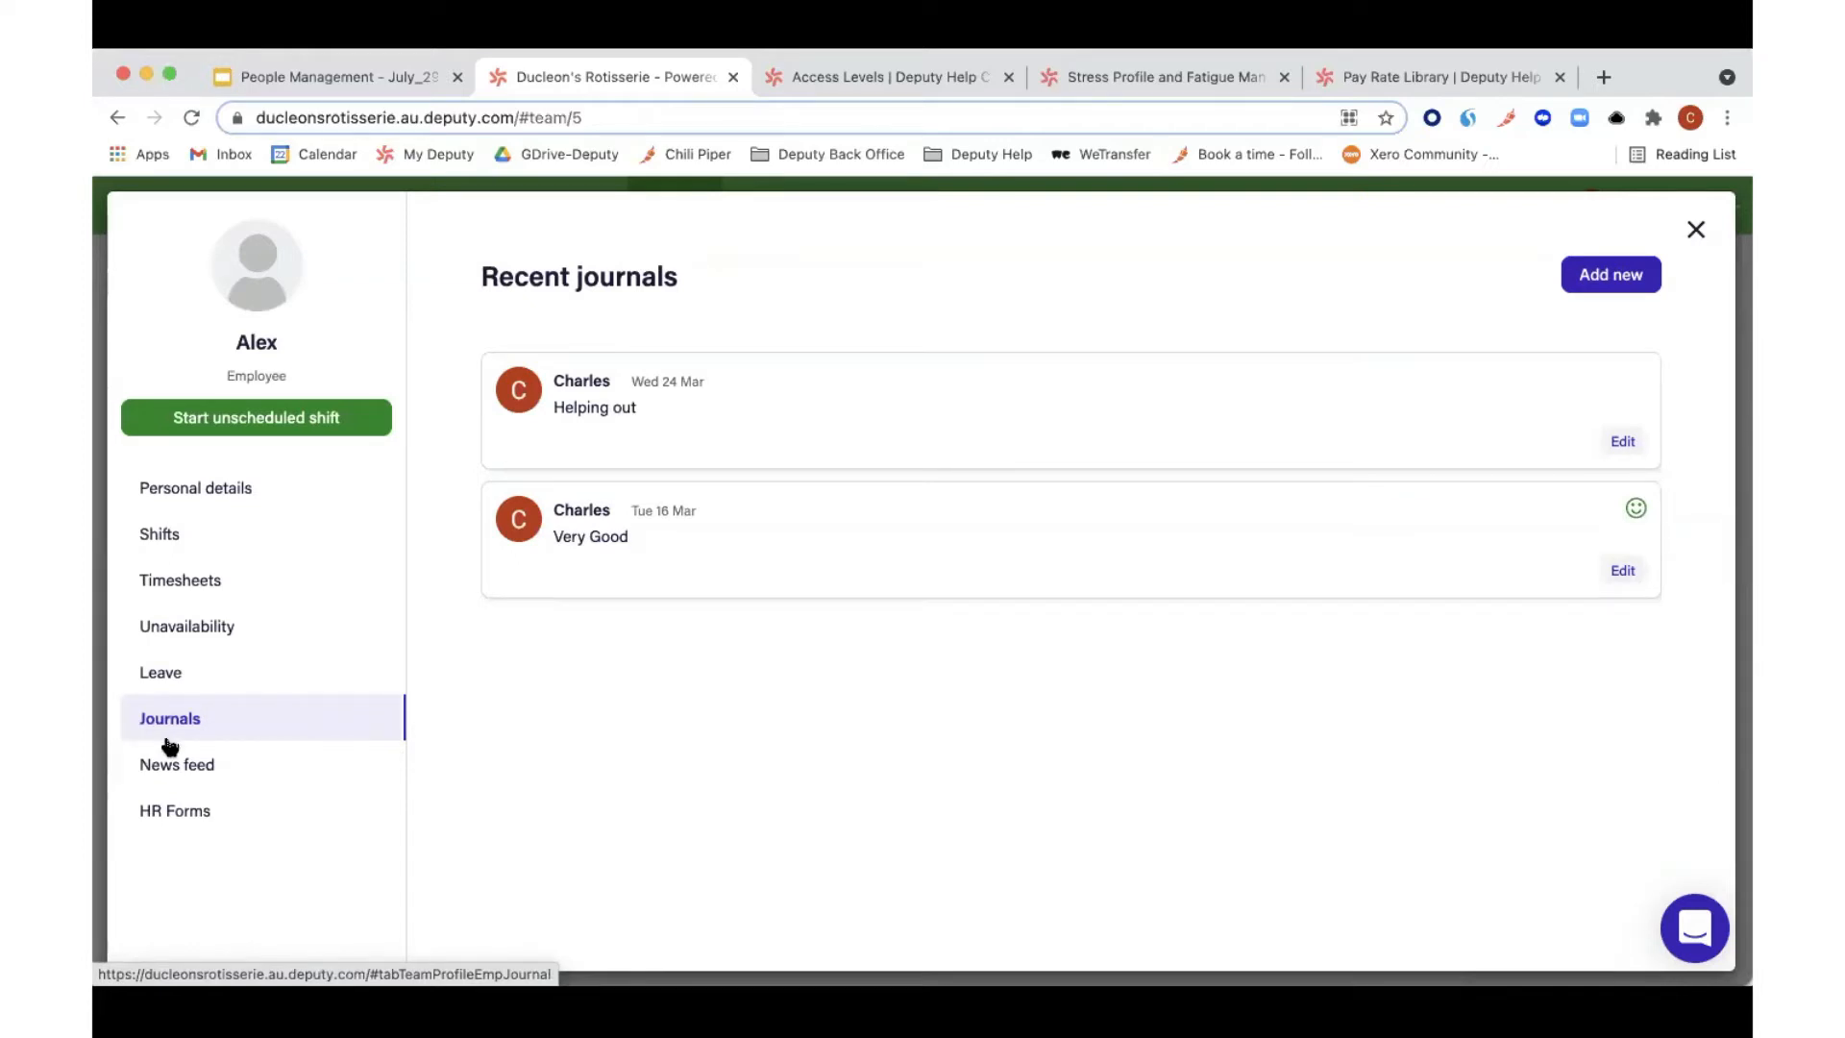
{"action": "left_click", "coordinate": [173, 759]}
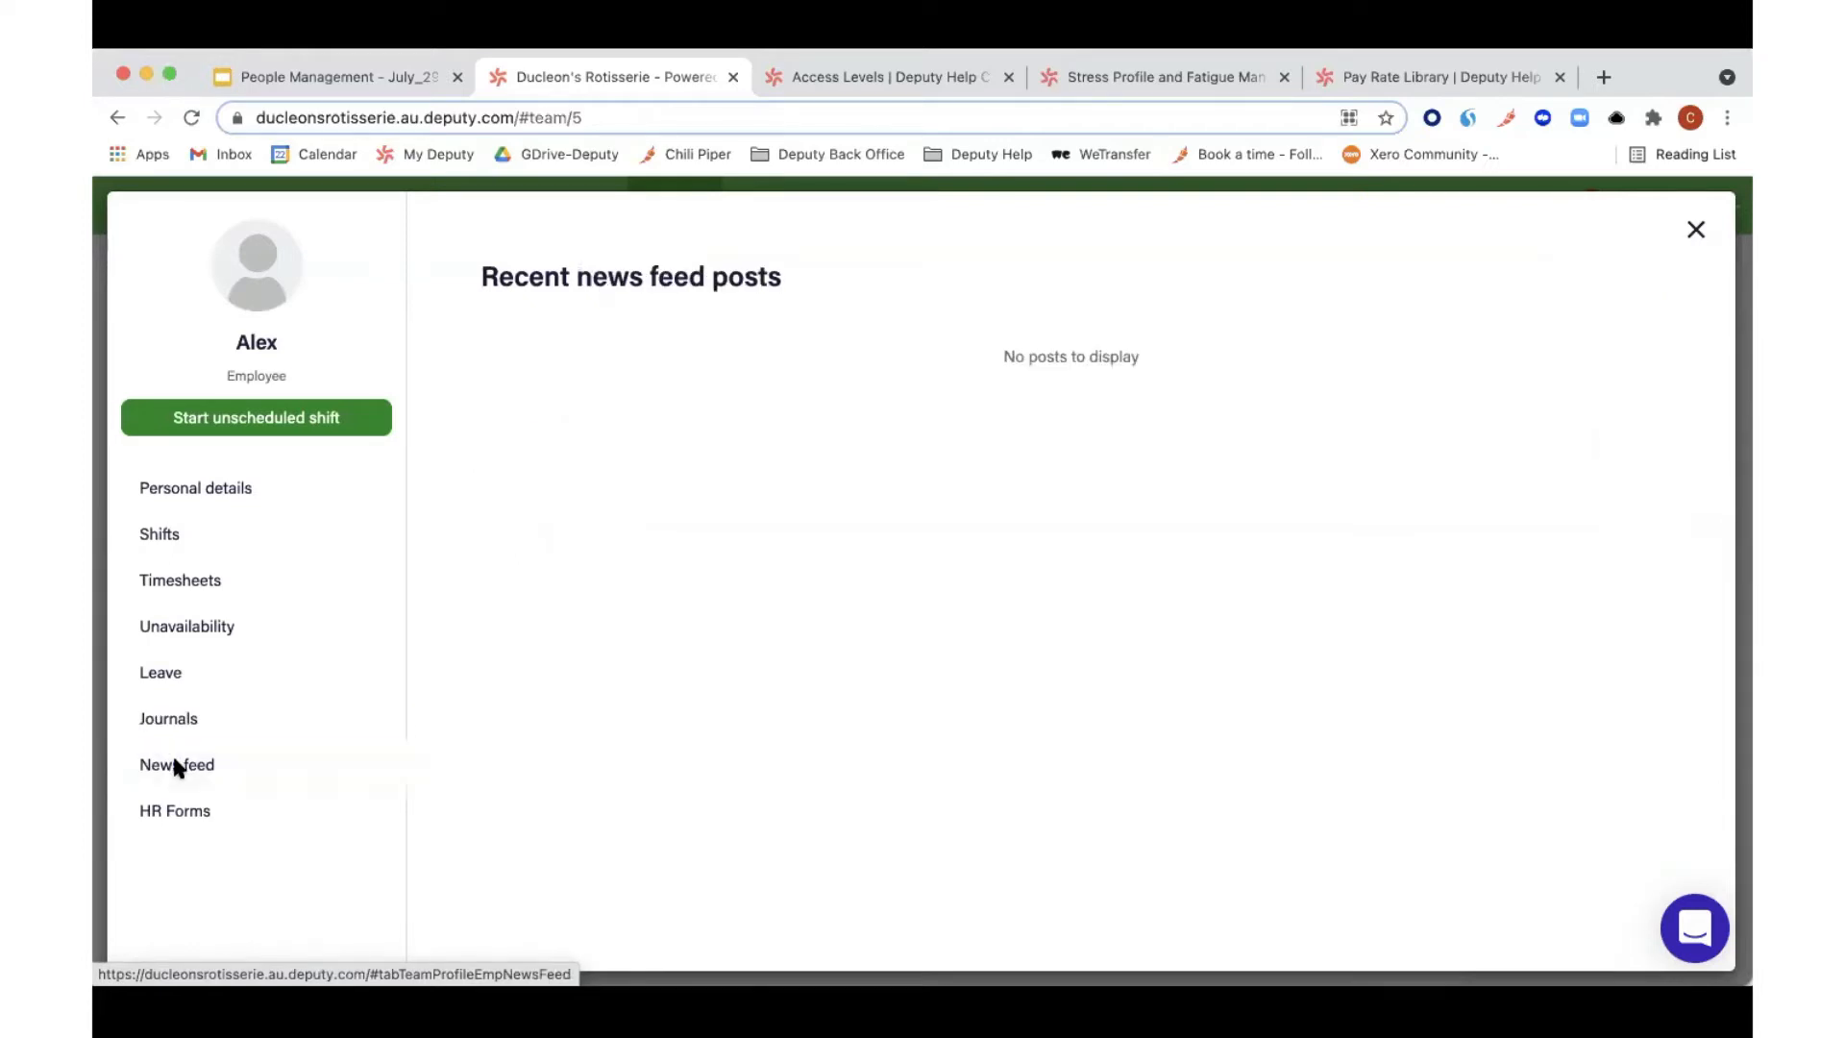
{"action": "left_click", "coordinate": [192, 809]}
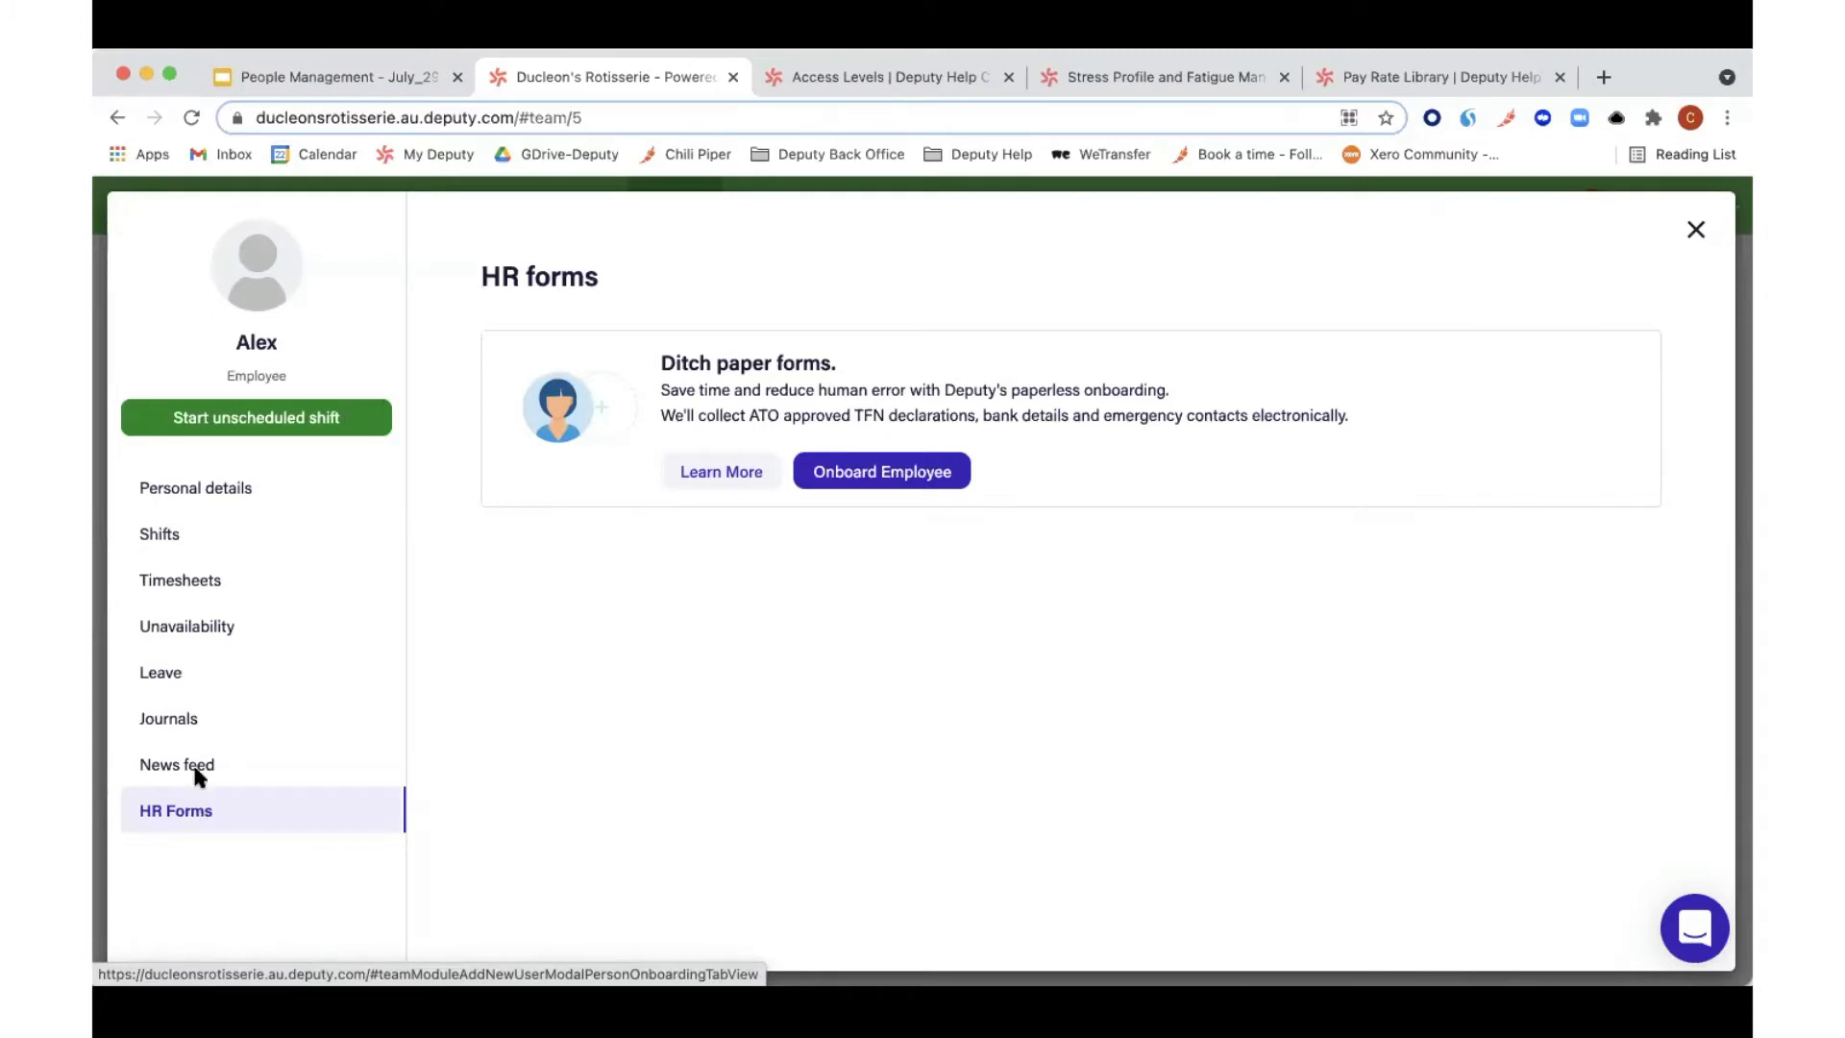
Step: Revisit the employee's Shifts, Timesheets and Leave sections, and return to the Unavailability section
{"action": "left_click", "coordinate": [240, 538]}
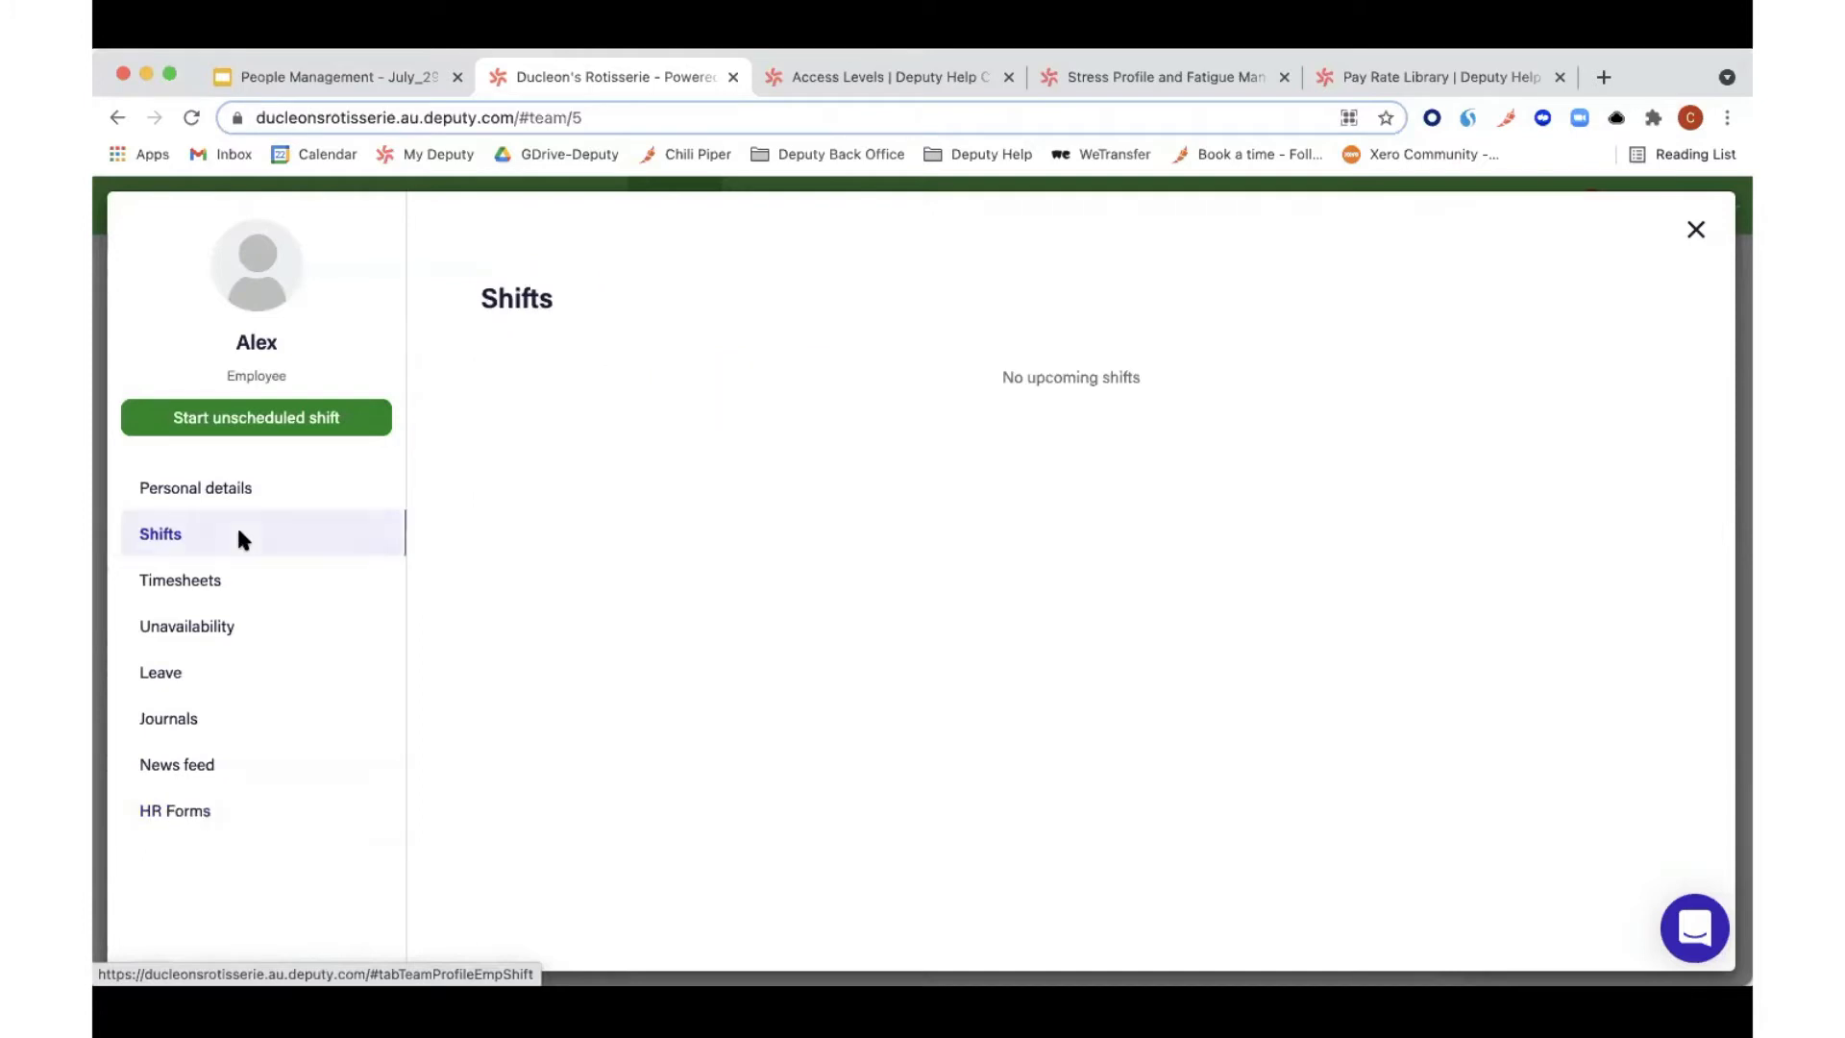
{"action": "left_click", "coordinate": [234, 582]}
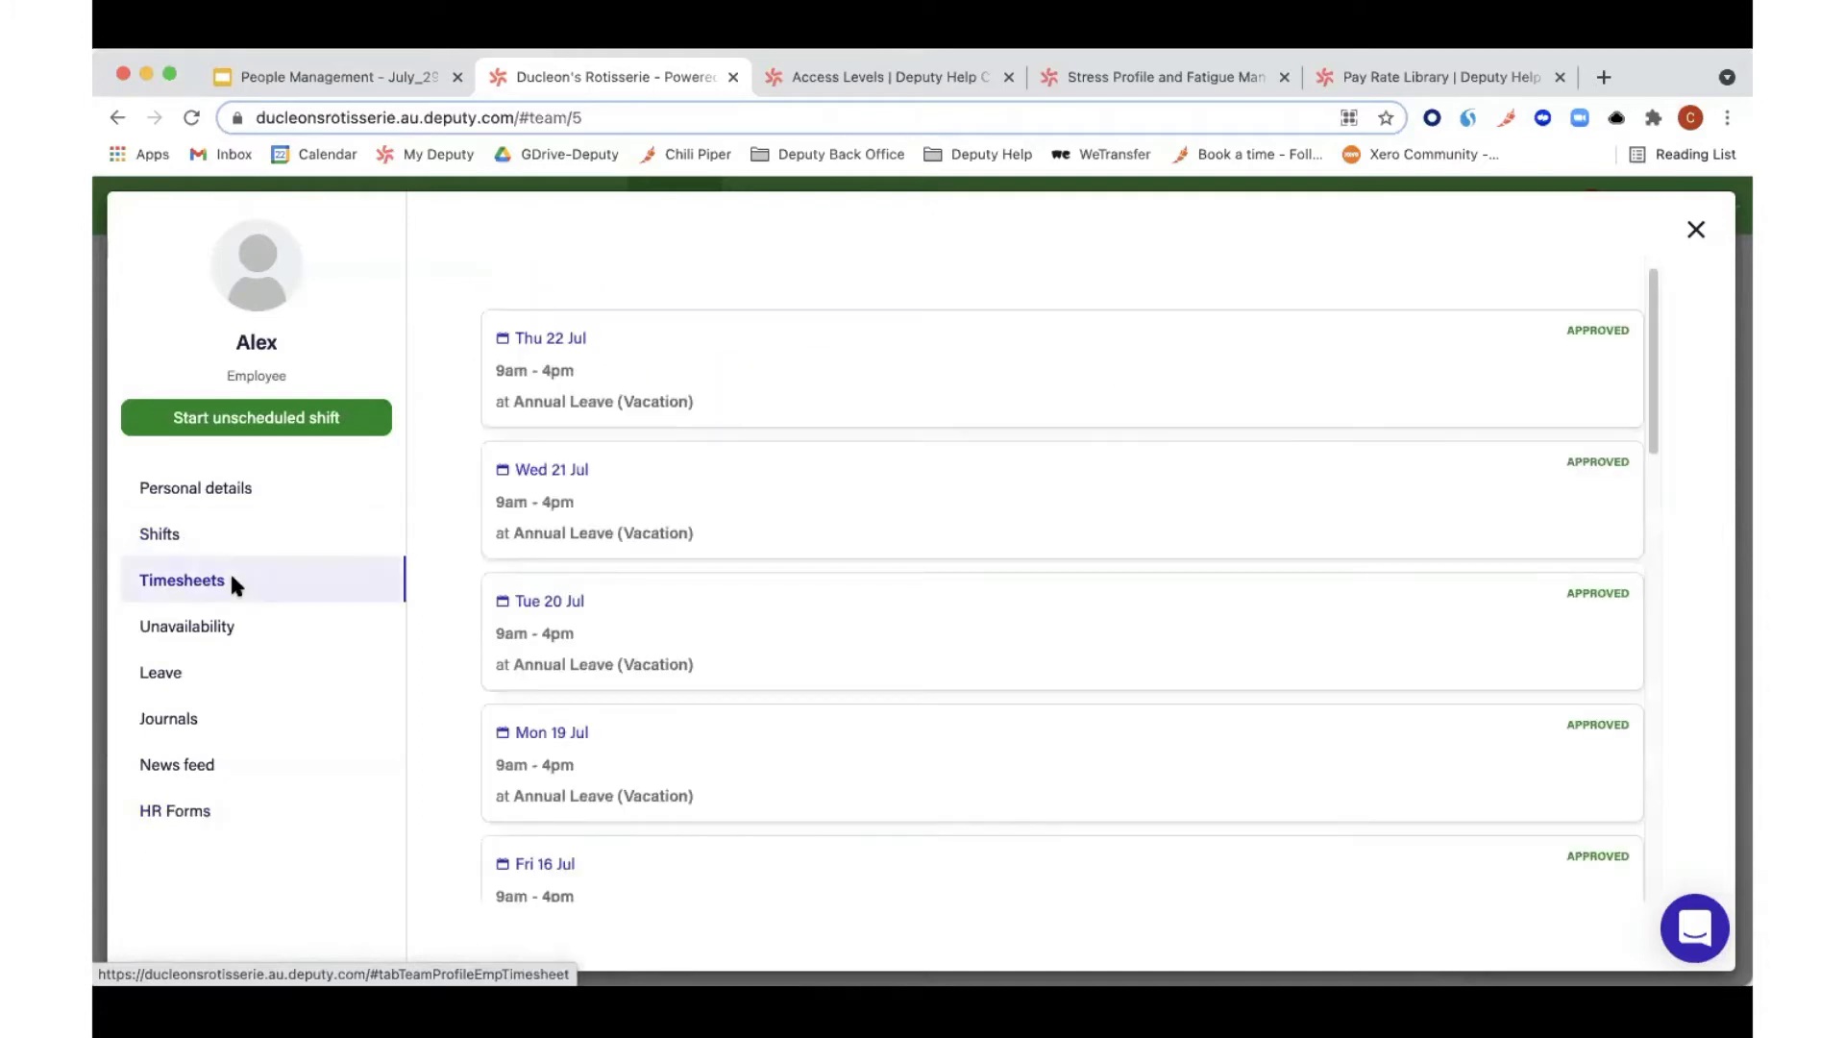
{"action": "left_click", "coordinate": [232, 622]}
{"action": "left_click", "coordinate": [215, 681]}
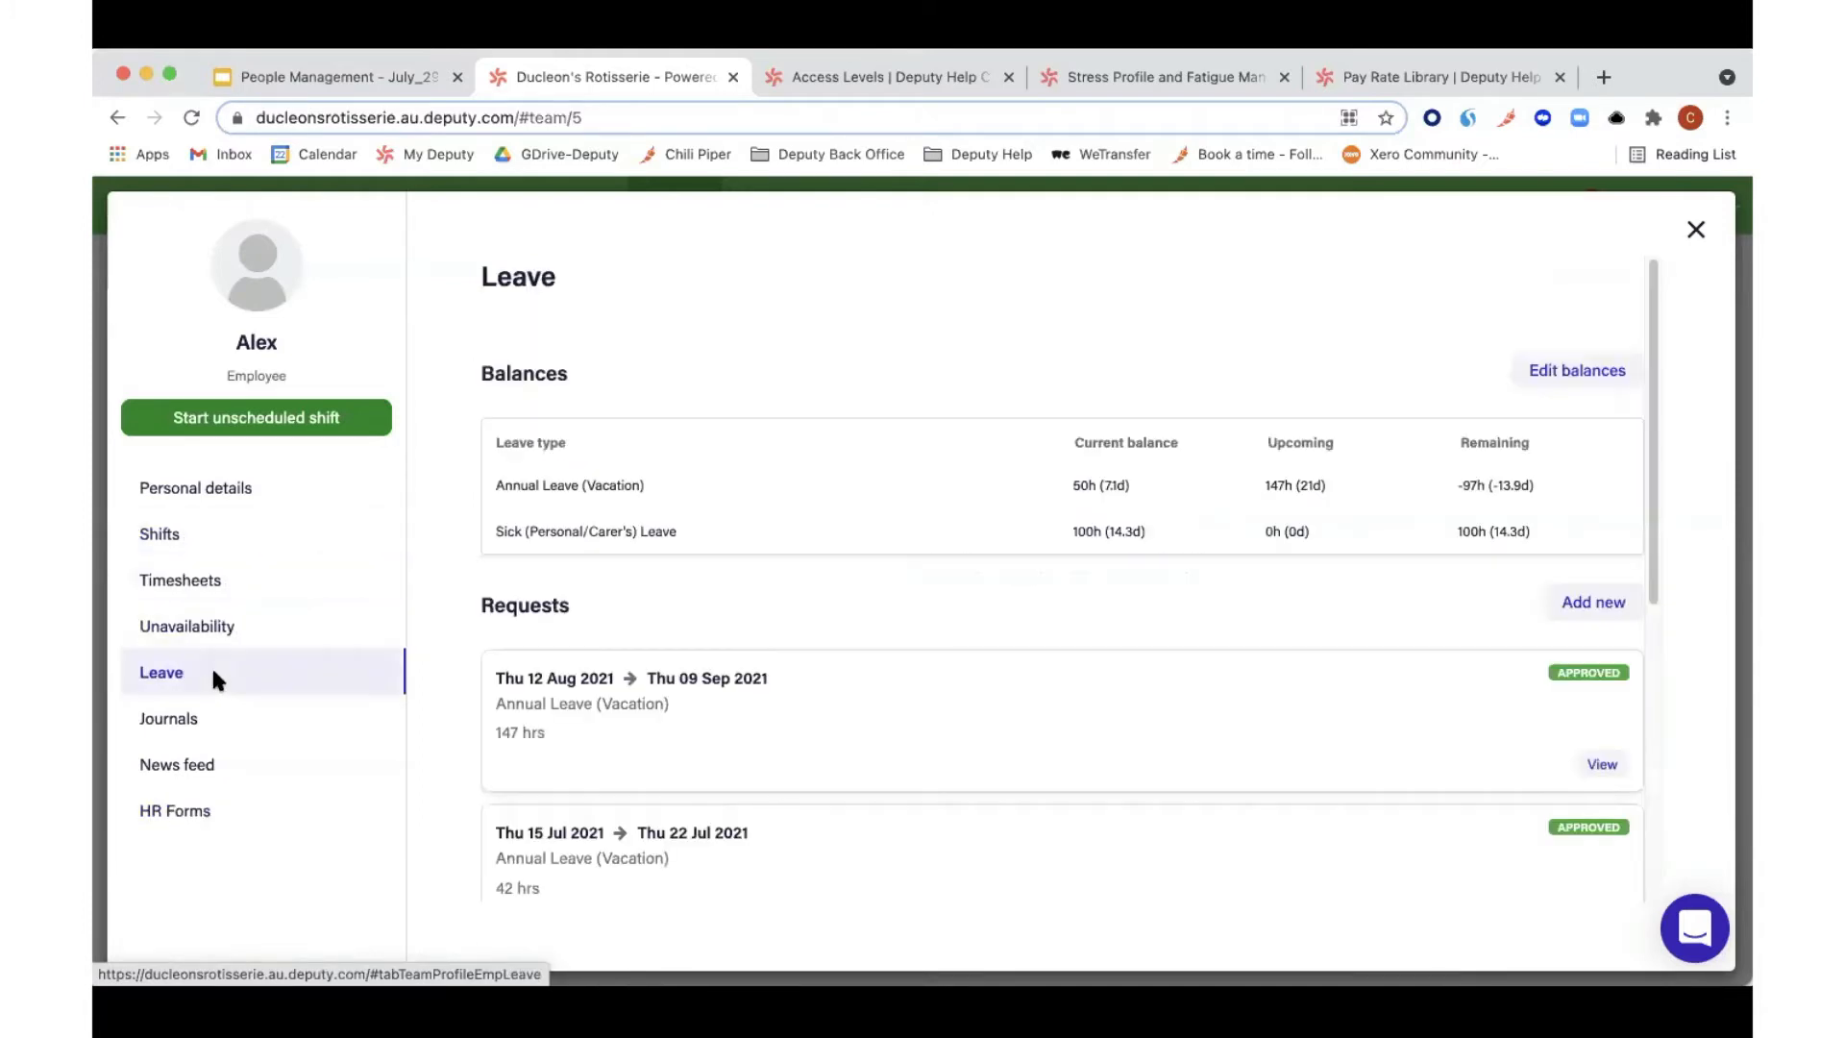
{"action": "left_click", "coordinate": [269, 626]}
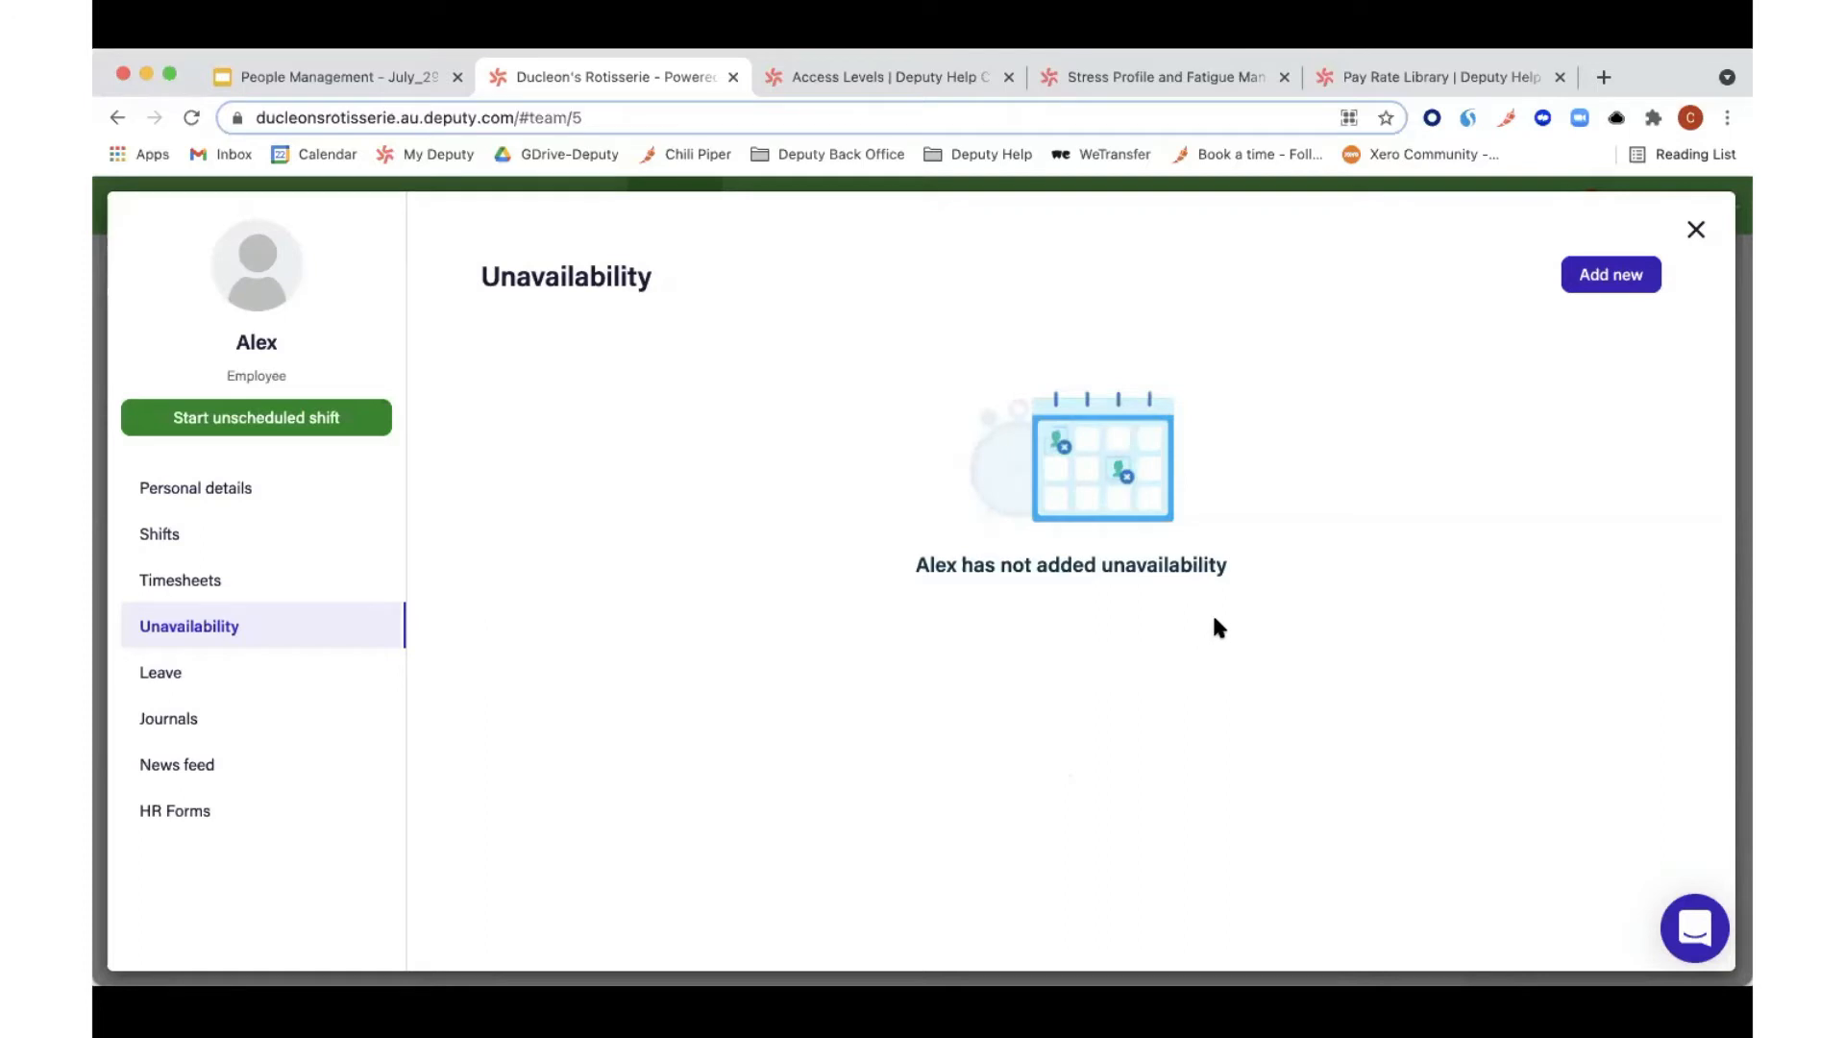
Step: Close the first employee's profile, open their details for editing, and review the General section
{"action": "left_click", "coordinate": [1696, 229]}
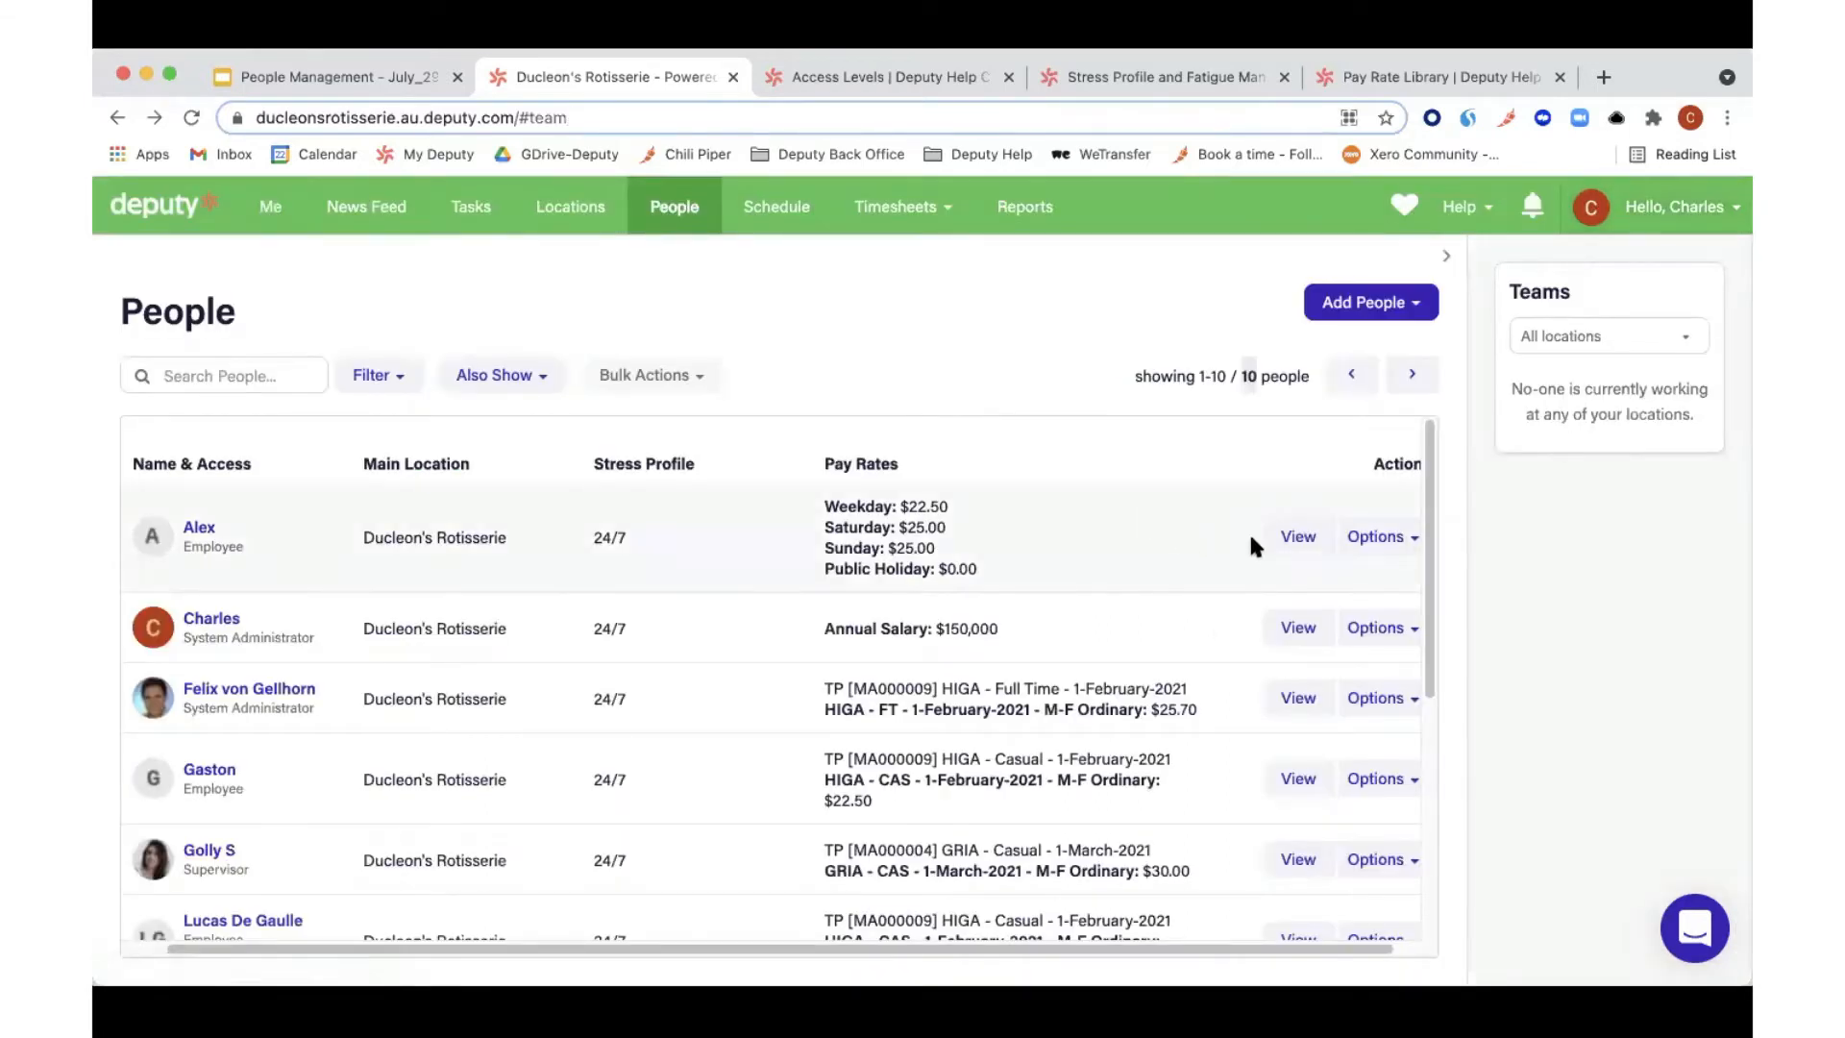
{"action": "left_click", "coordinate": [1369, 540]}
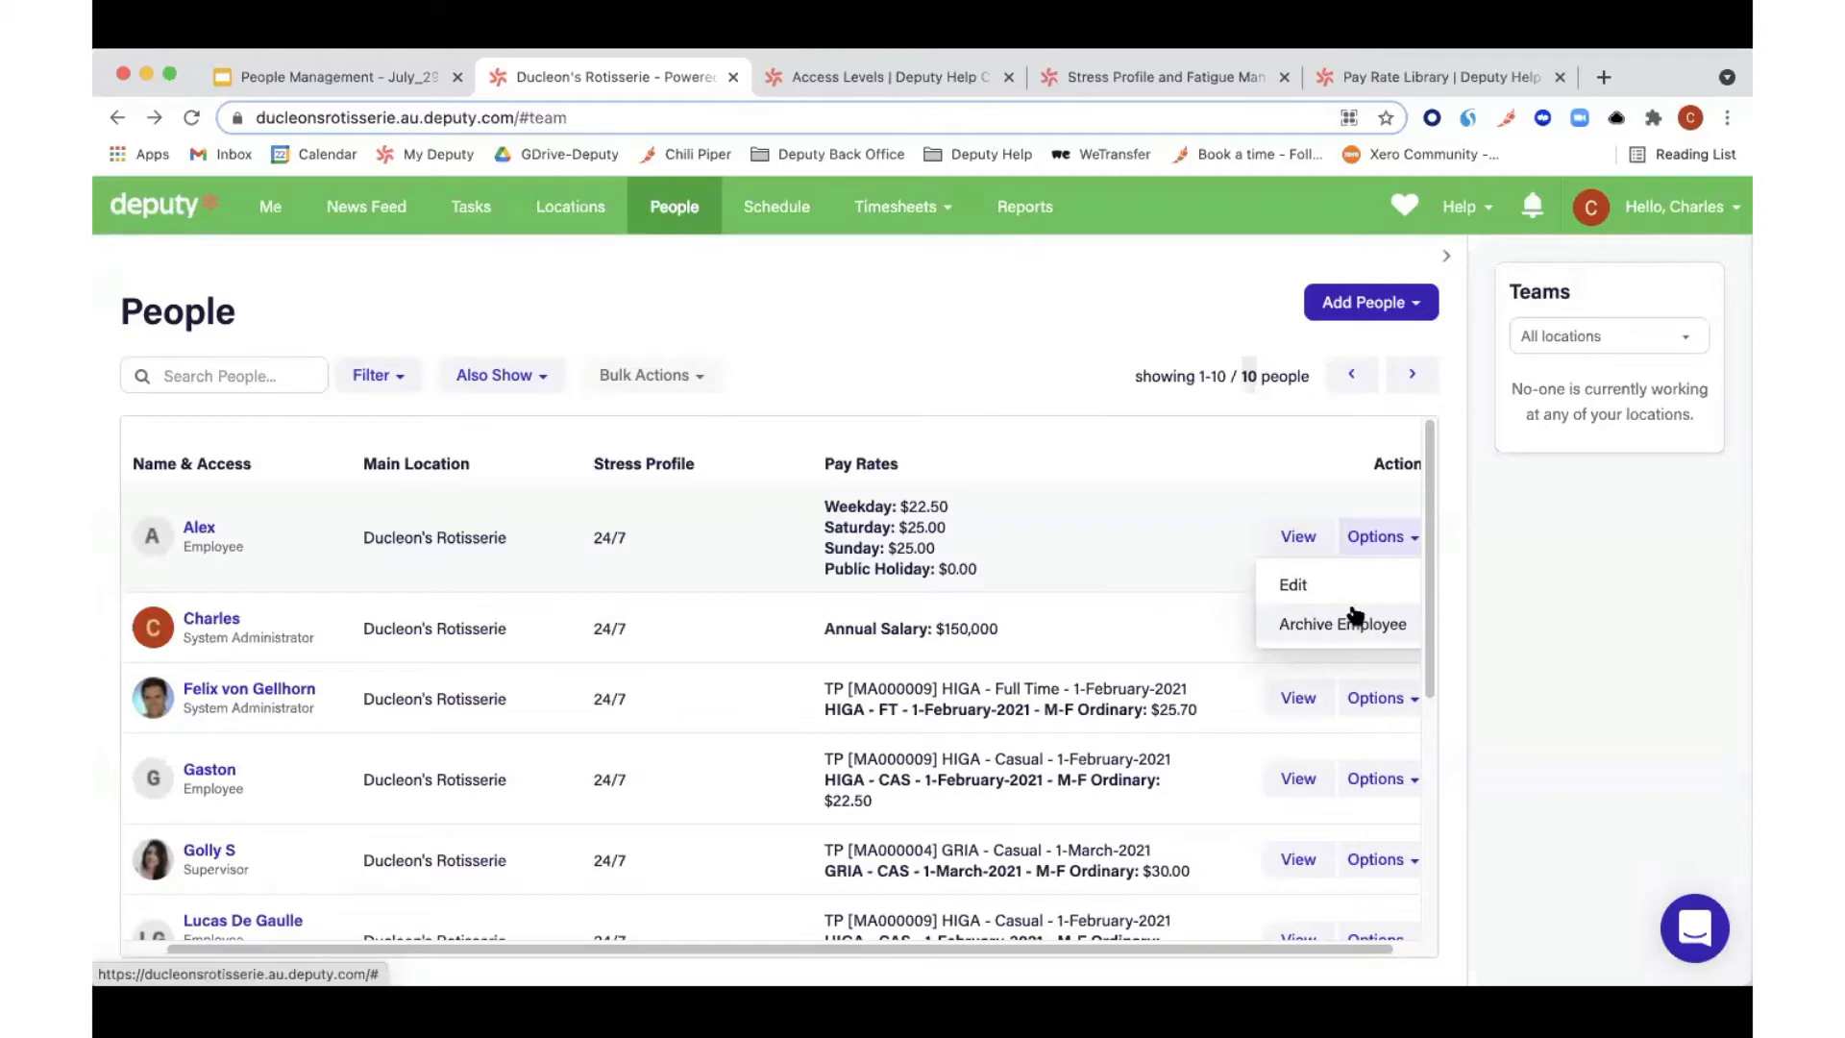
{"action": "left_click", "coordinate": [1344, 585]}
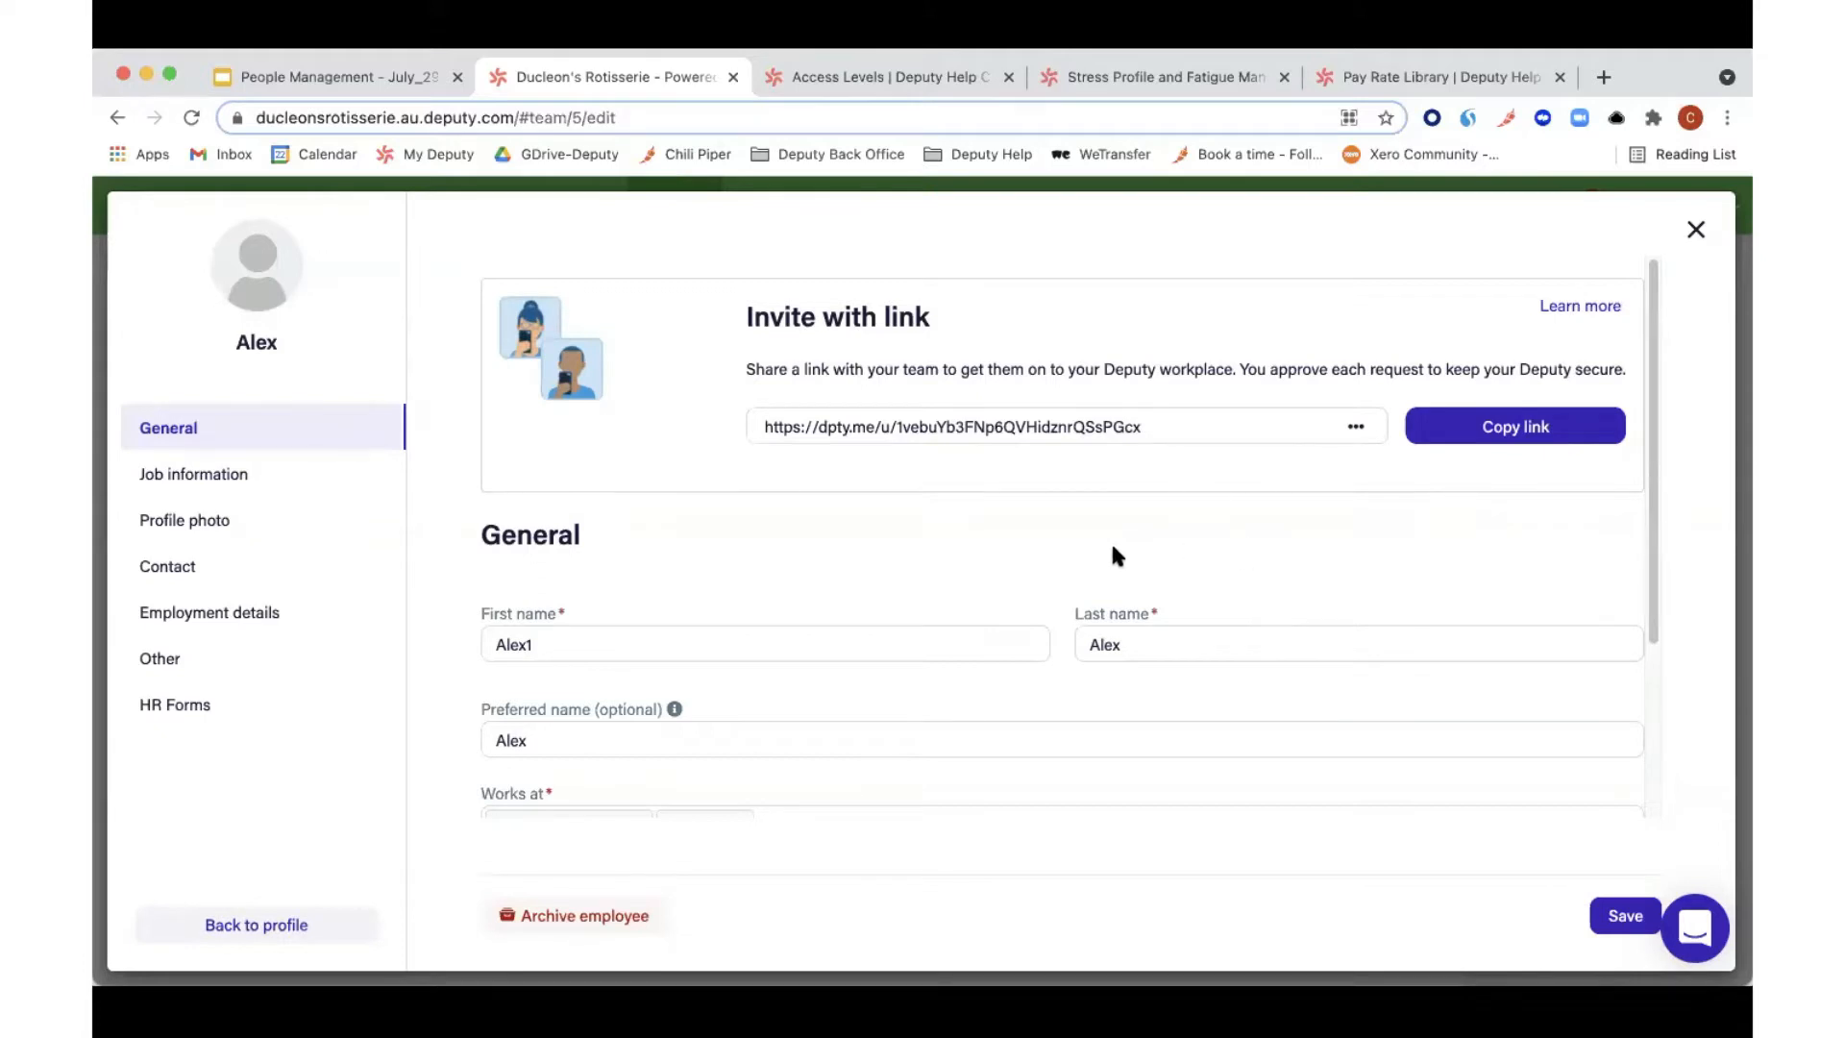
{"action": "scroll", "coordinate": [626, 563], "scroll_direction": "down", "scroll_amount": 1}
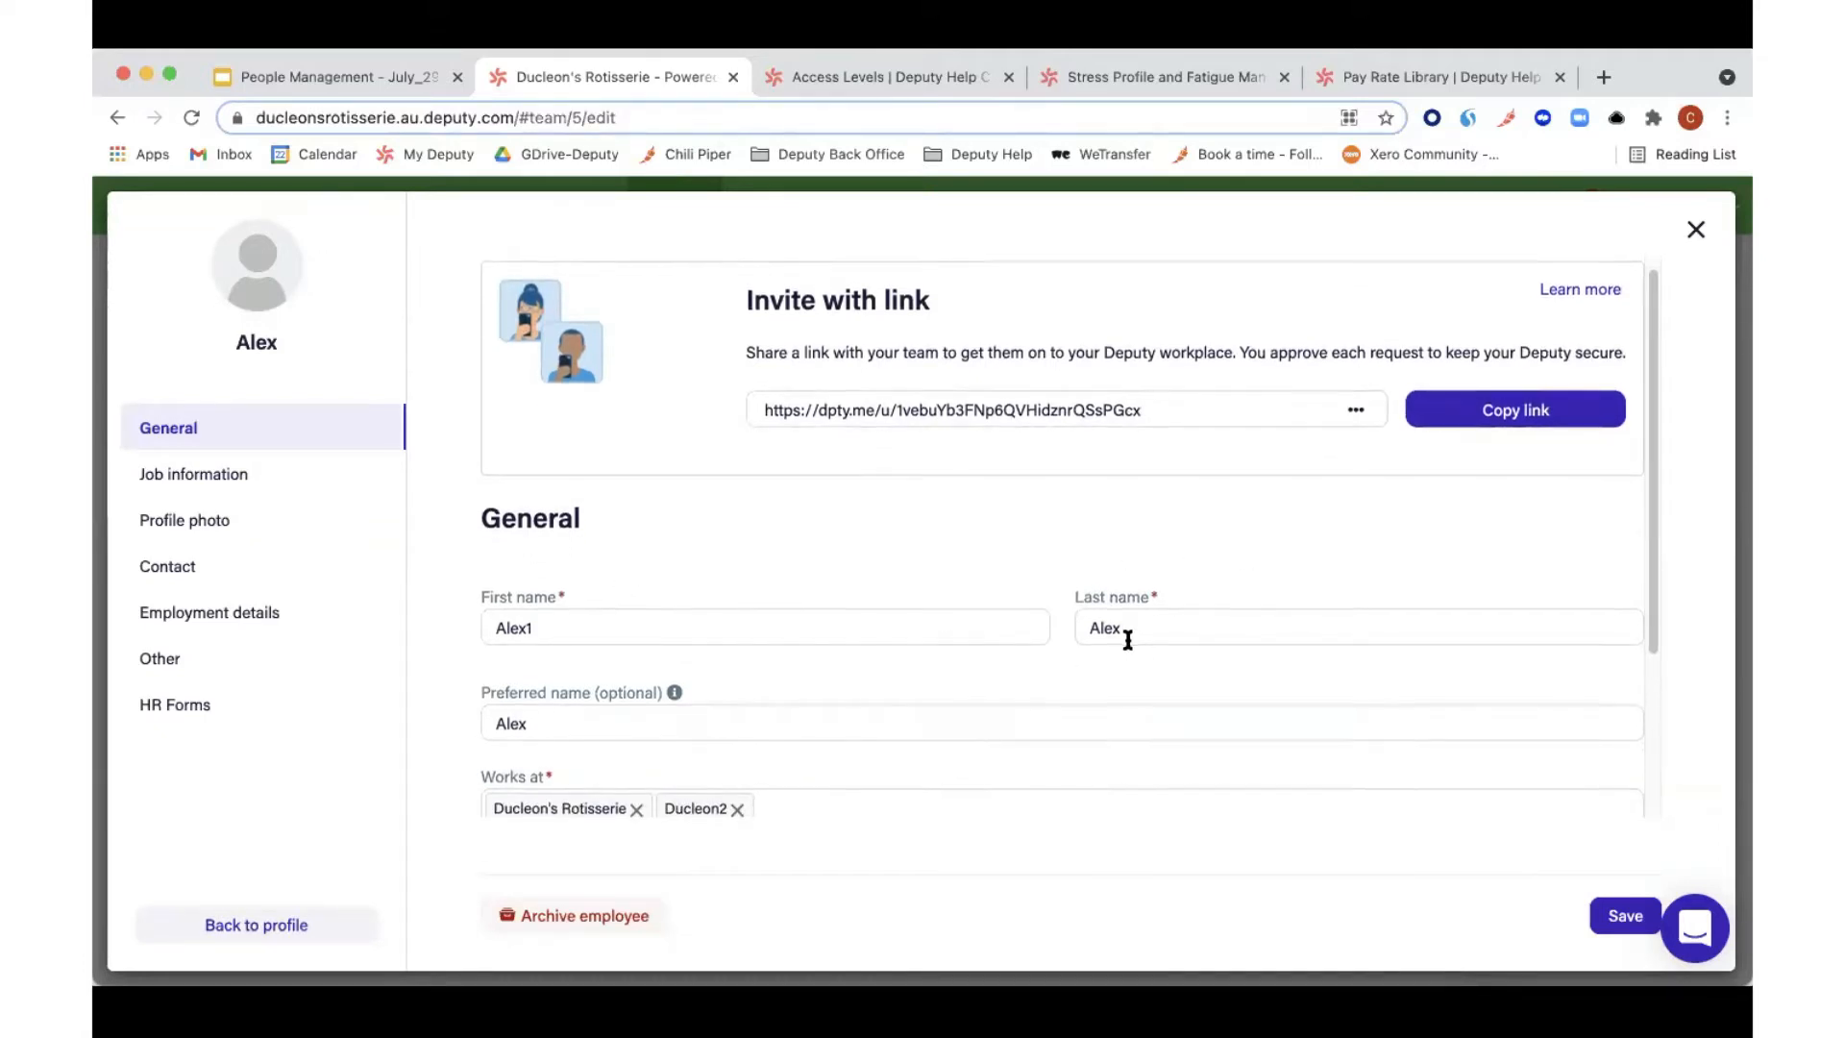
{"action": "scroll", "coordinate": [741, 688], "scroll_direction": "down", "scroll_amount": 2}
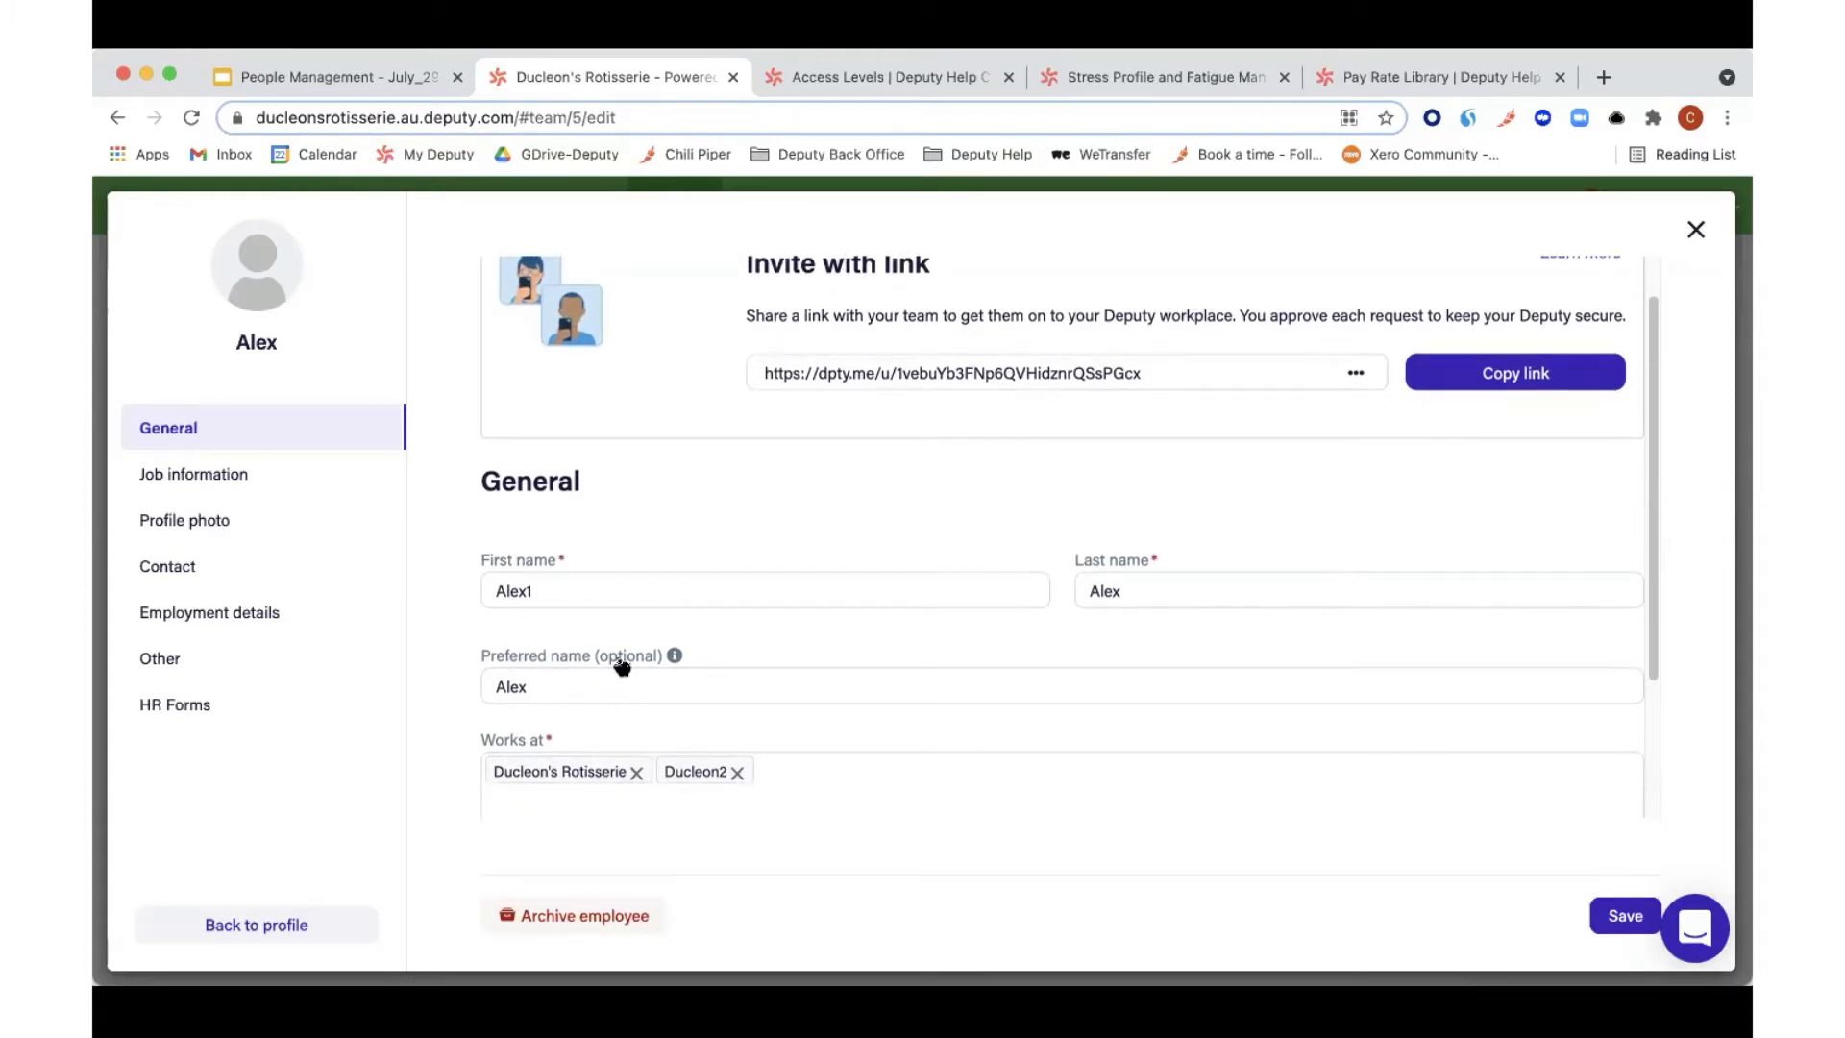
{"action": "scroll", "coordinate": [616, 681], "scroll_direction": "down", "scroll_amount": 5}
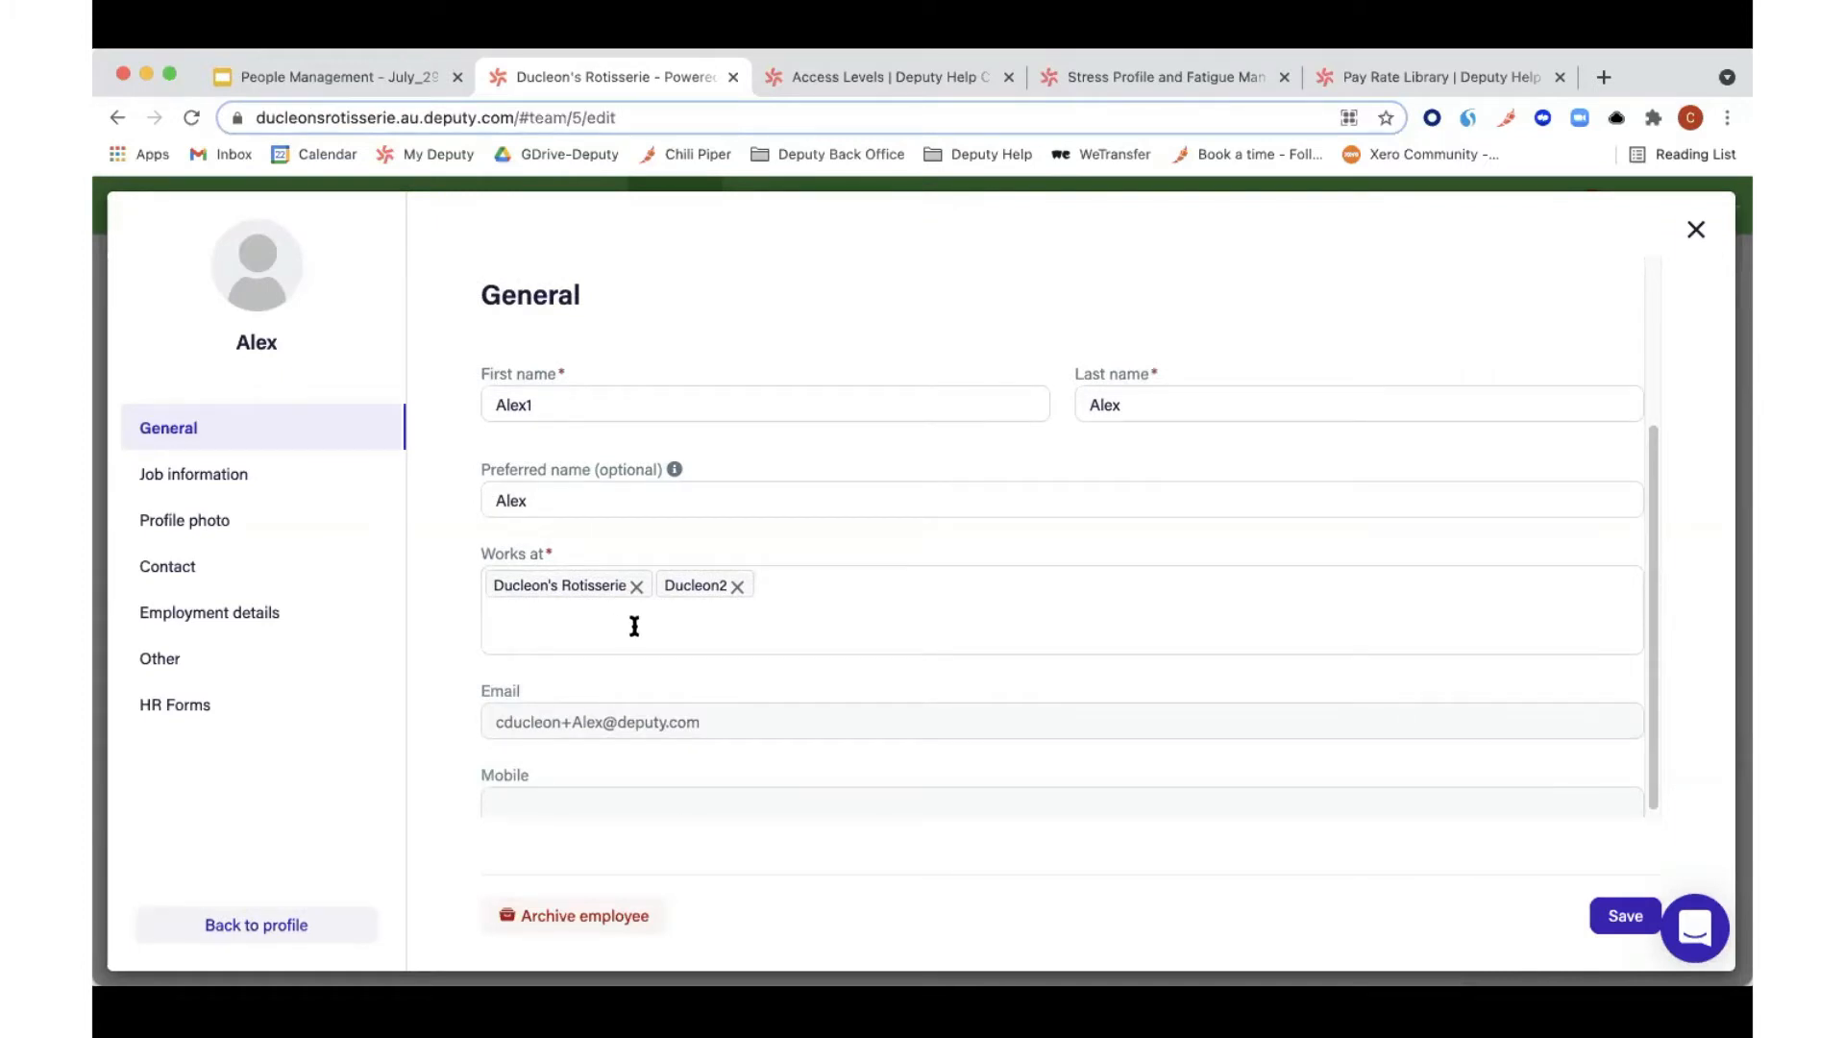
Step: Remove Ducleon2 from the locations the employee works at and add it back
{"action": "left_click", "coordinate": [737, 587]}
{"action": "left_click", "coordinate": [730, 590]}
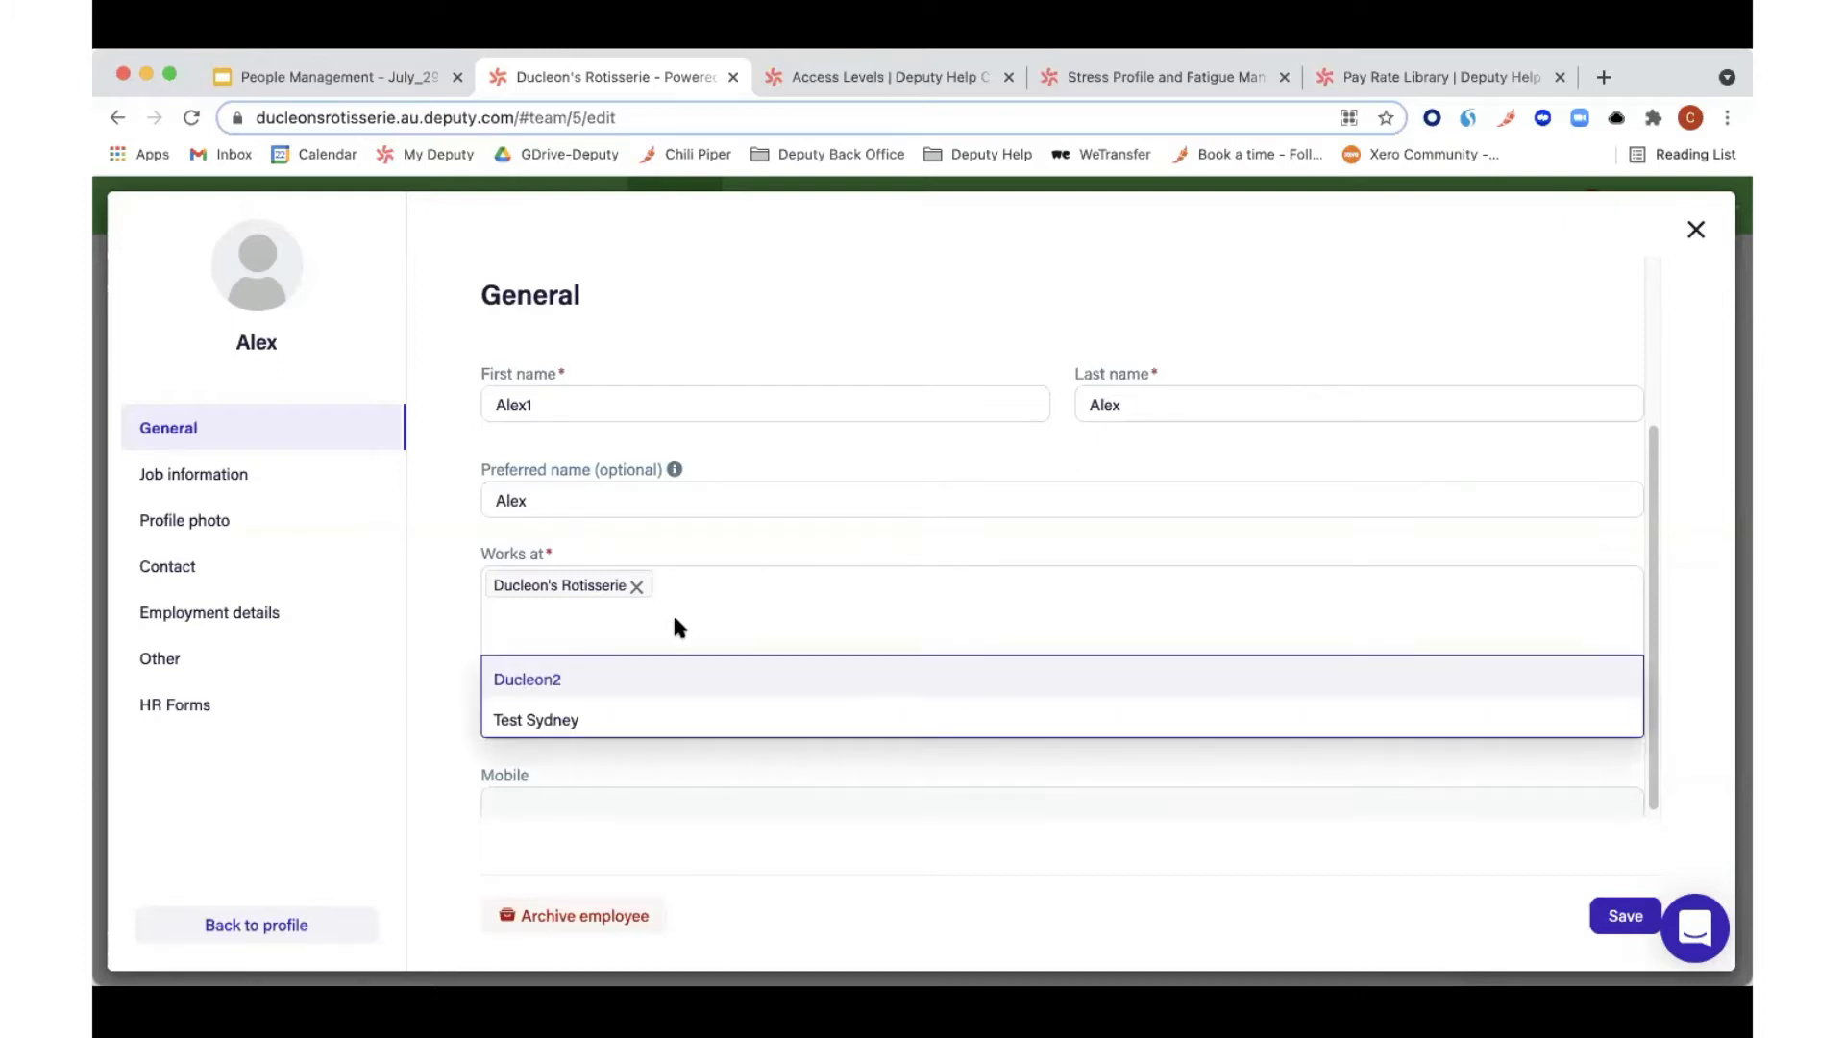
{"action": "left_click", "coordinate": [641, 681]}
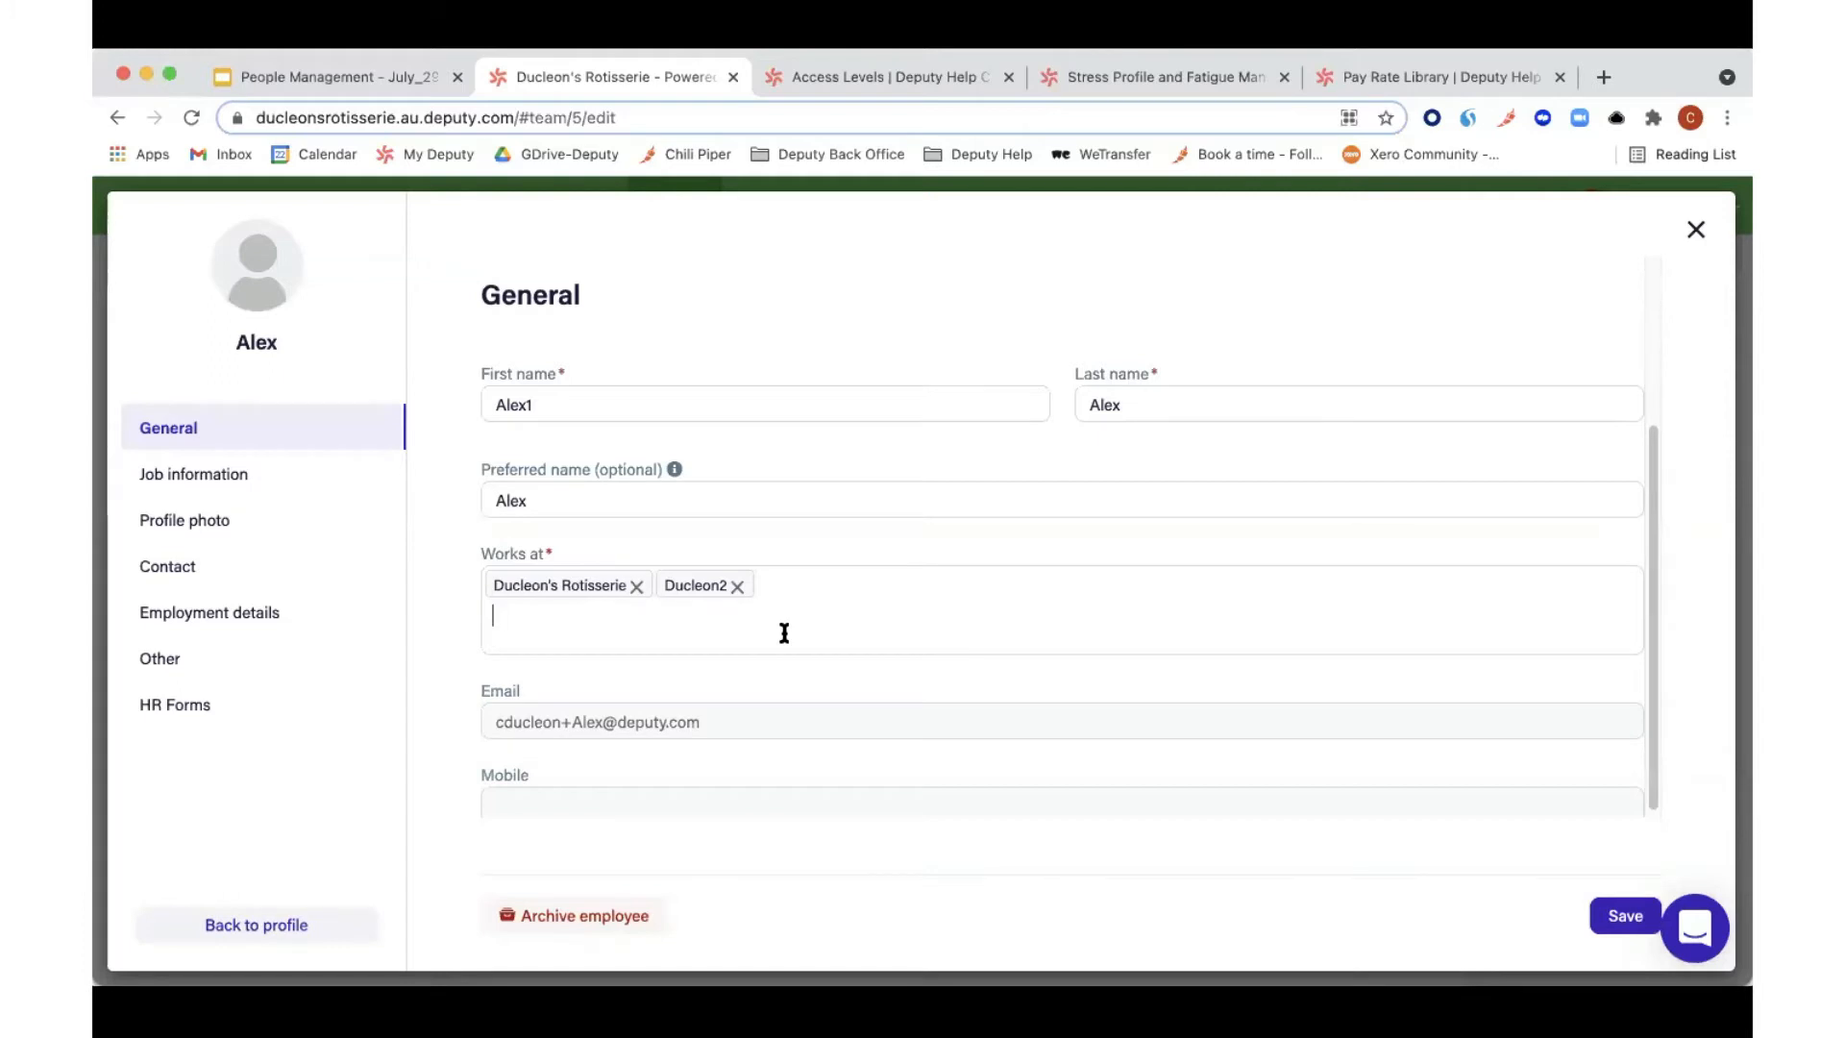
Step: Open the employee's job information and show the available access levels
{"action": "scroll", "coordinate": [785, 632], "scroll_direction": "down", "scroll_amount": 1}
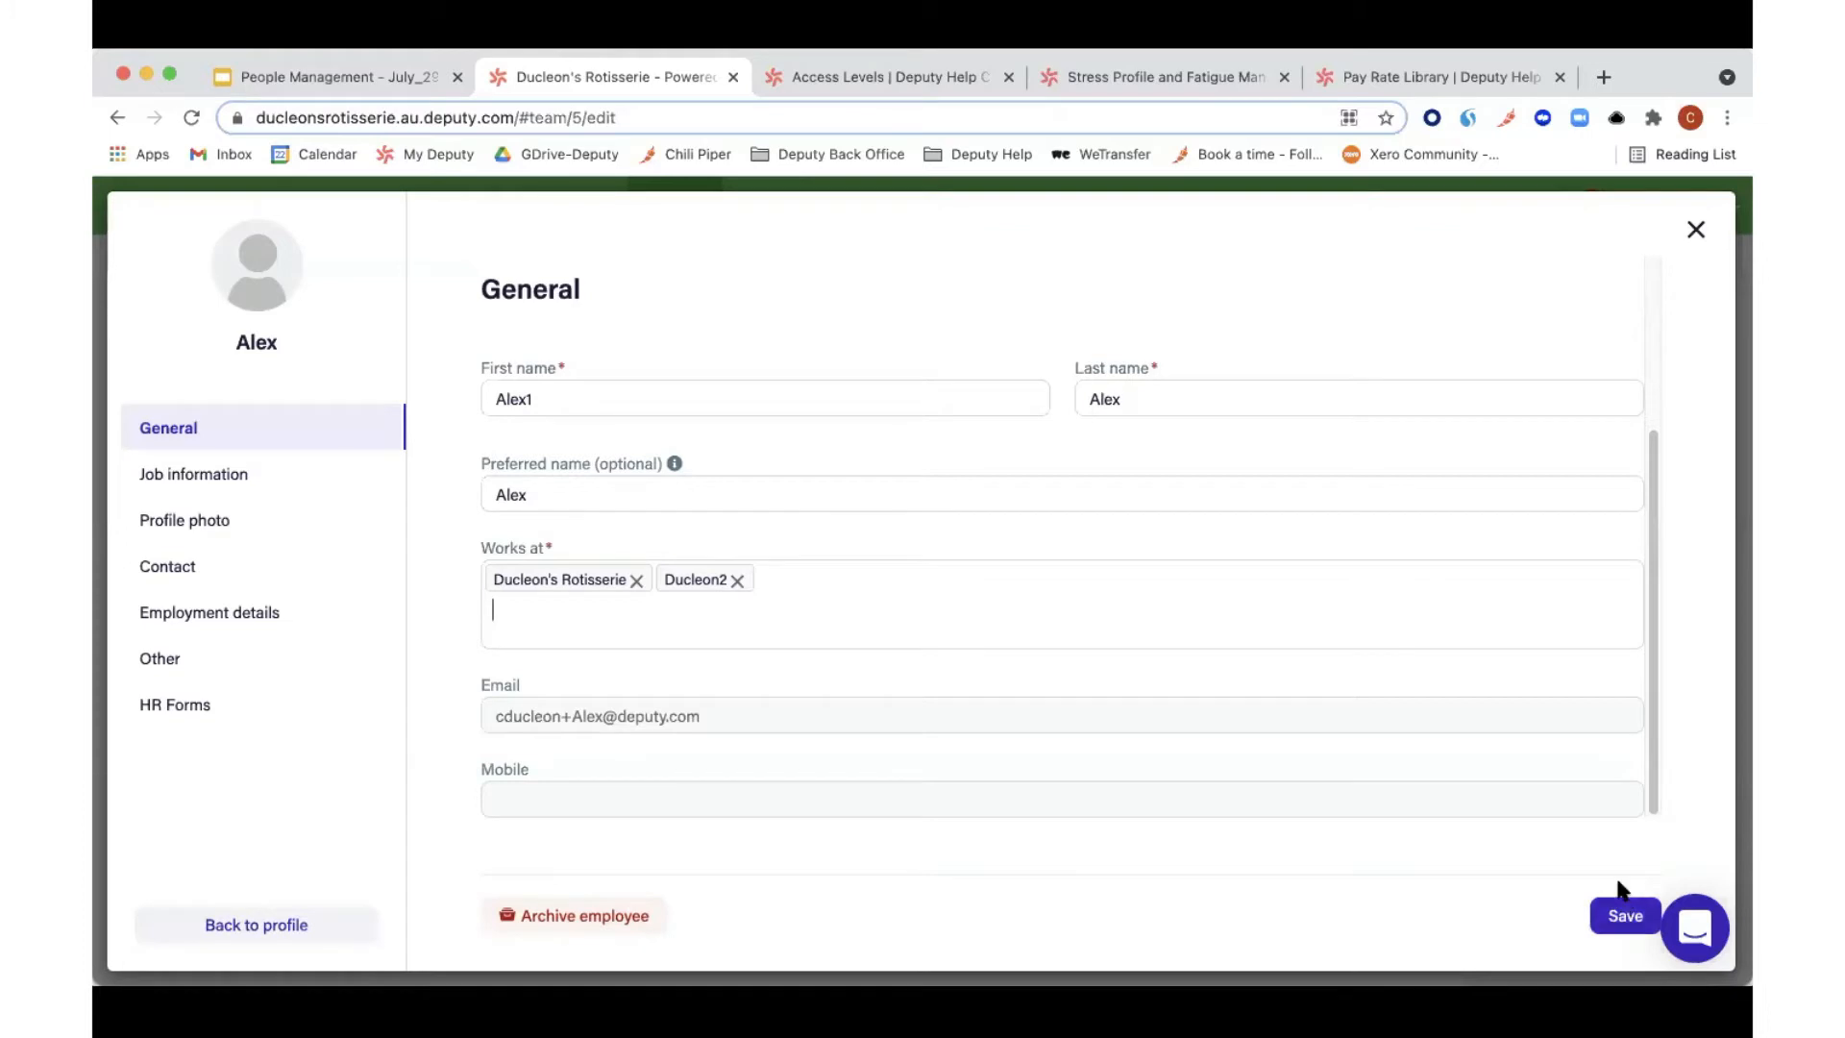
{"action": "left_click", "coordinate": [227, 482]}
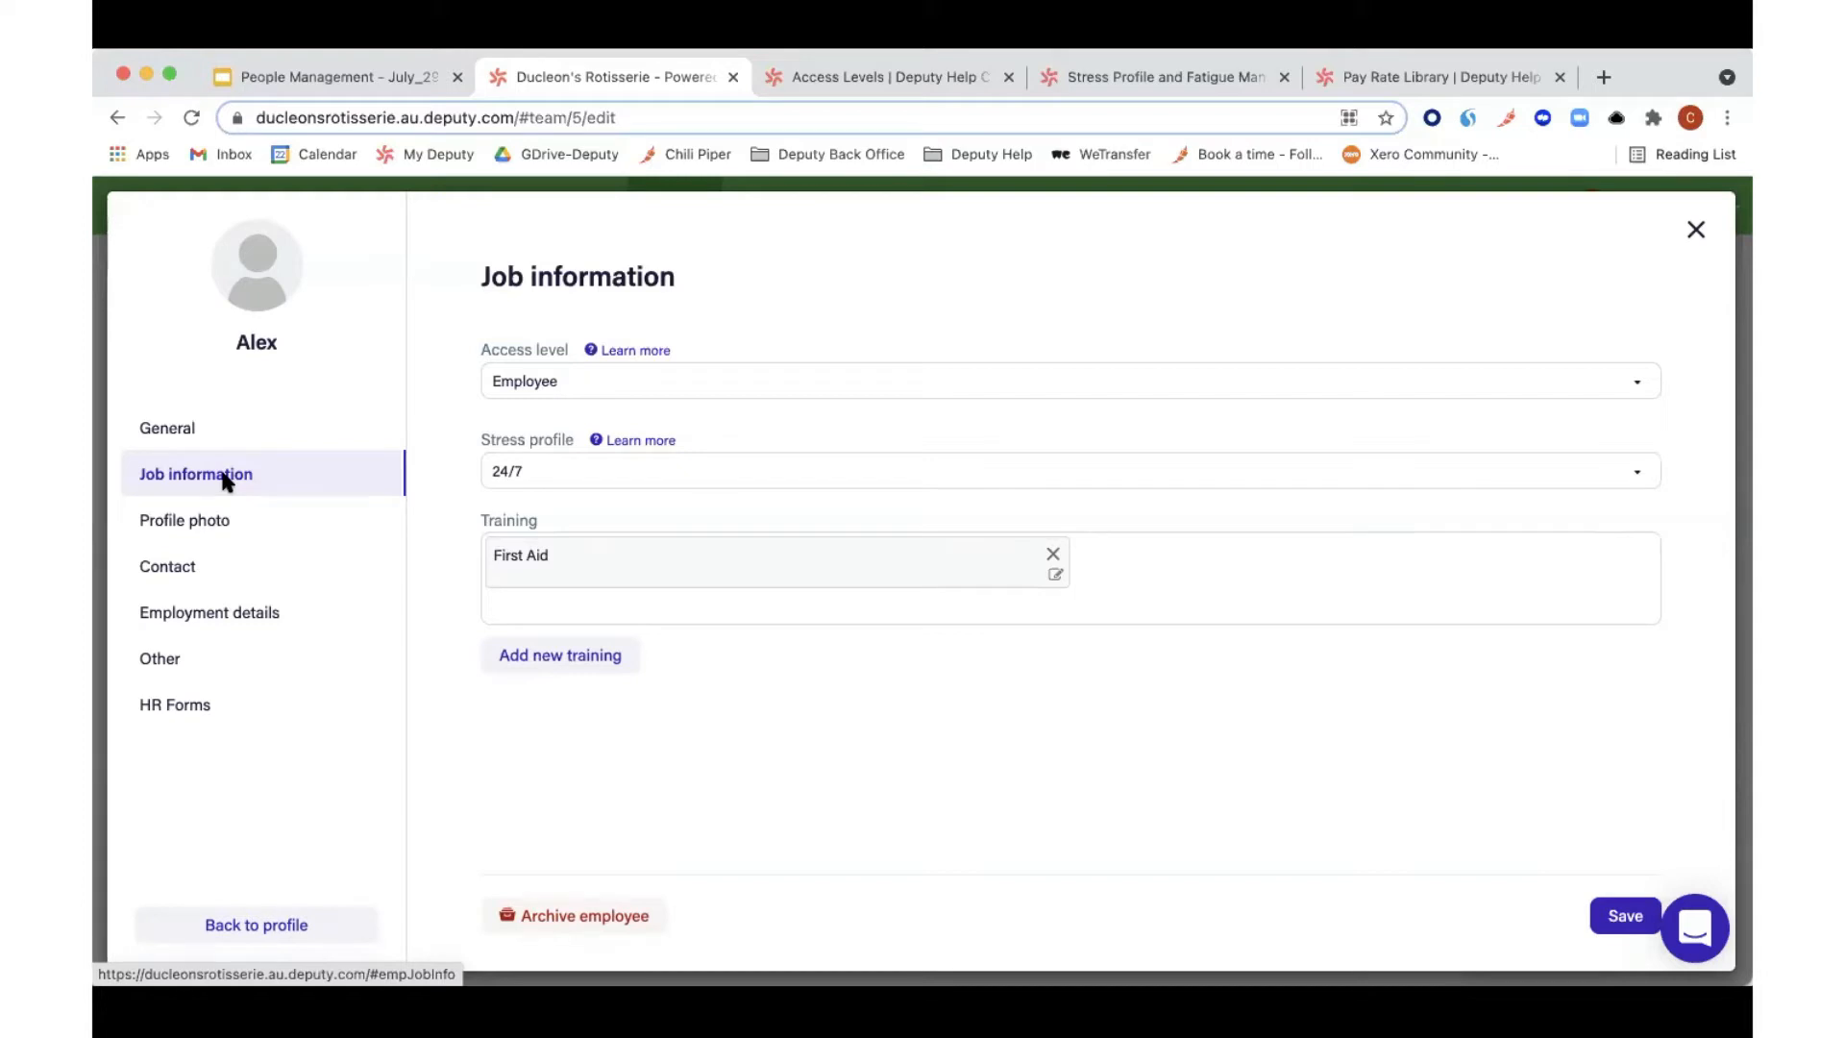
{"action": "left_click", "coordinate": [833, 385]}
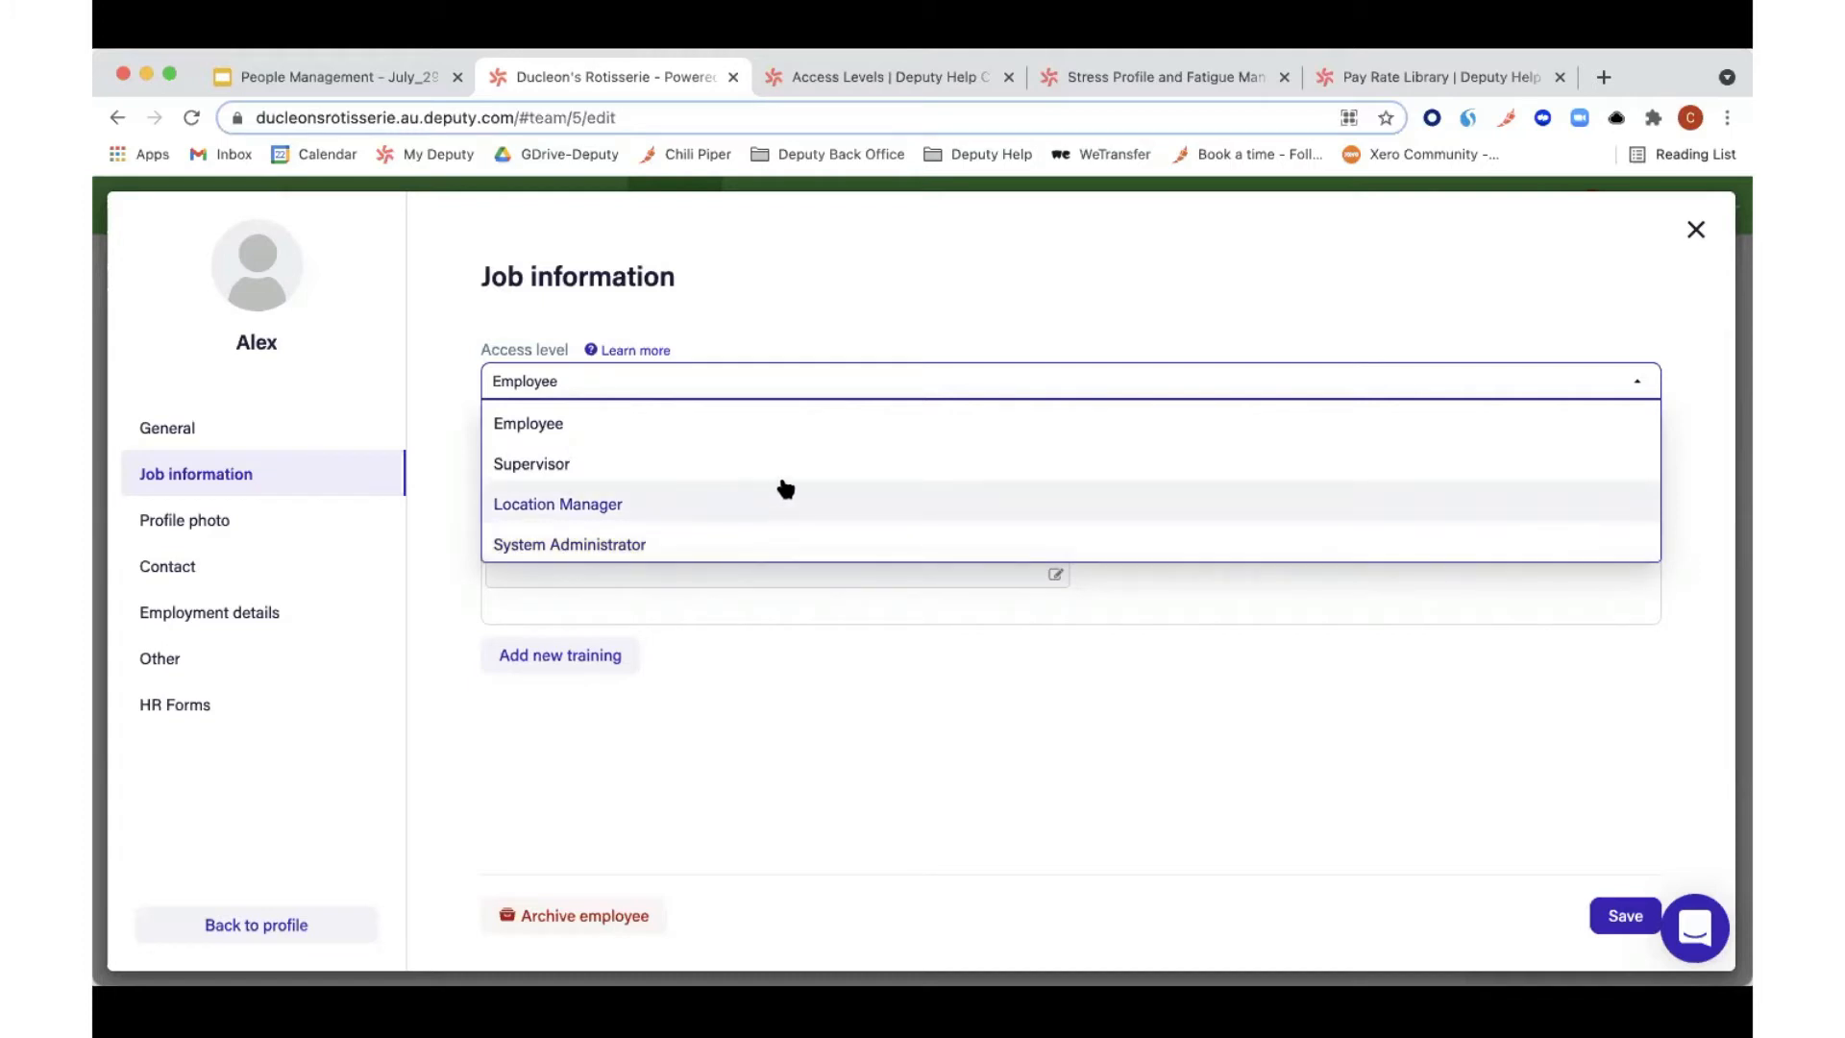
Step: Switch to the Access Levels help article and examine which permissions each access level has in the overview table
{"action": "left_click", "coordinate": [904, 77]}
{"action": "scroll", "coordinate": [958, 392], "scroll_direction": "down", "scroll_amount": 1}
{"action": "scroll", "coordinate": [958, 392], "scroll_direction": "down", "scroll_amount": 5}
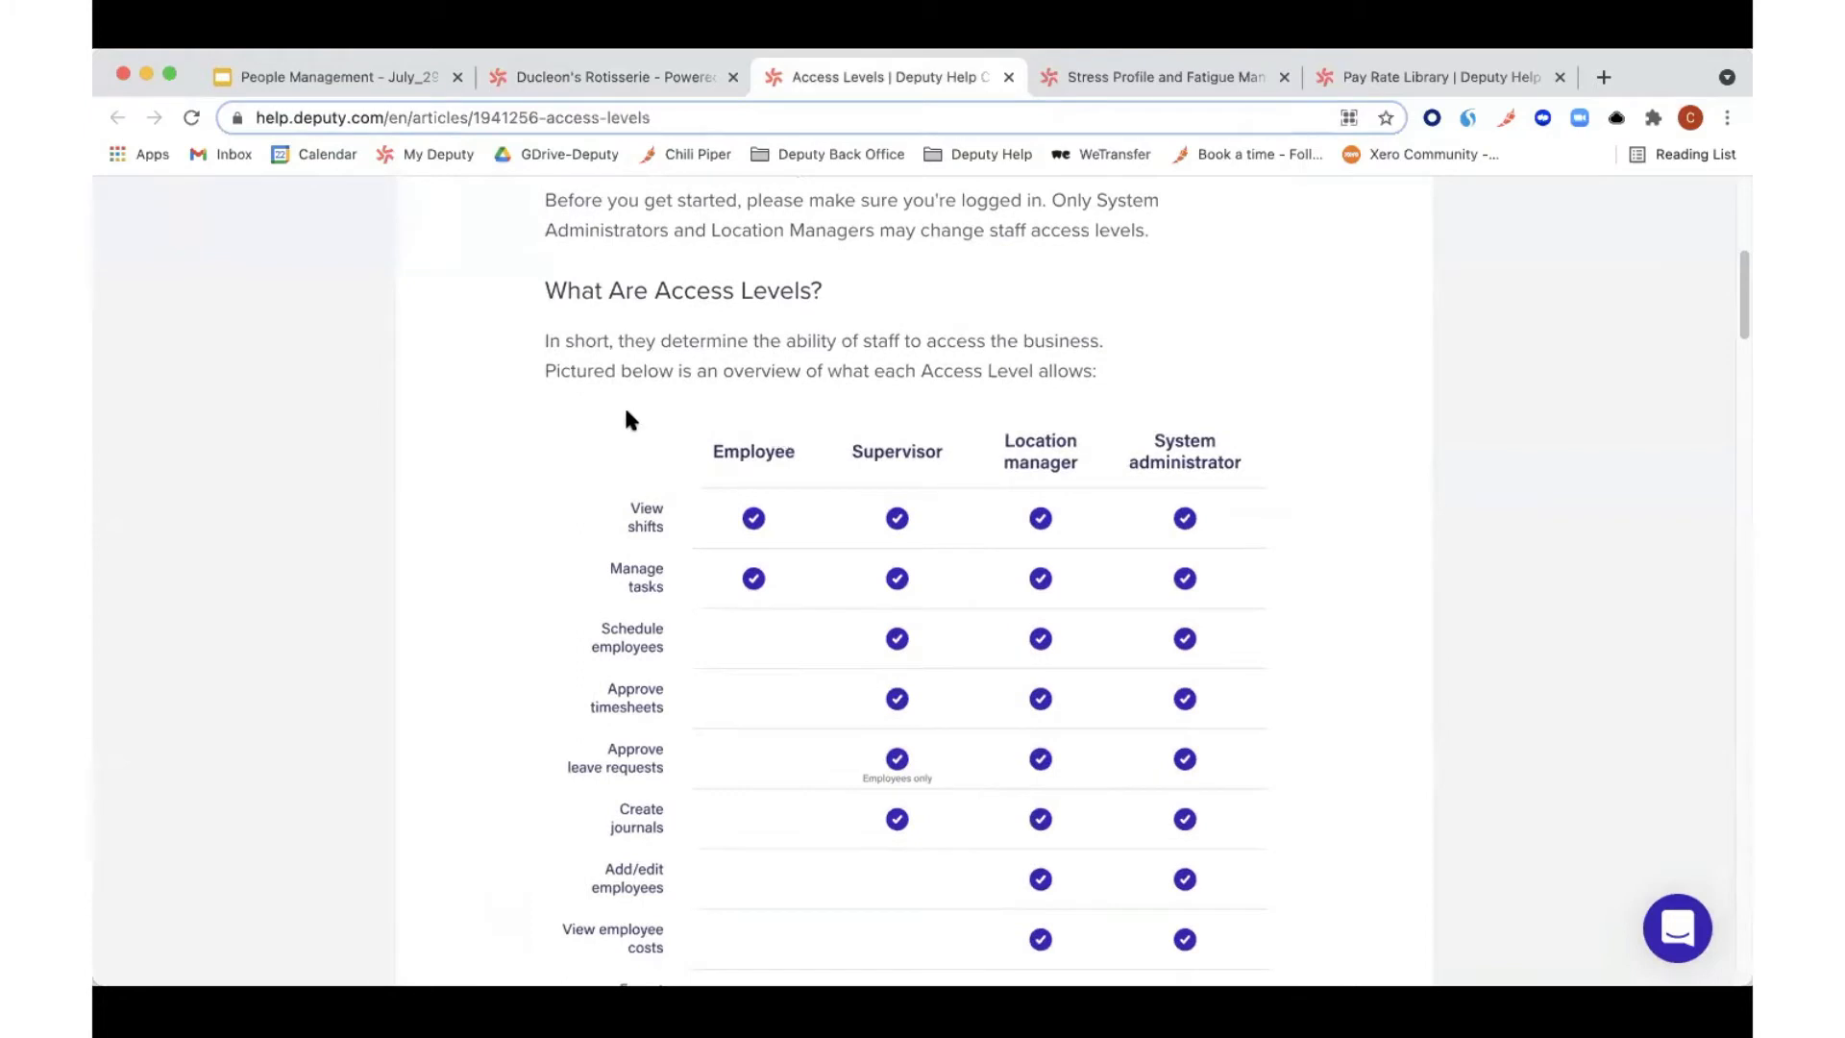
{"action": "scroll", "coordinate": [544, 412], "scroll_direction": "down", "scroll_amount": 1}
{"action": "scroll", "coordinate": [544, 405], "scroll_direction": "down", "scroll_amount": 1}
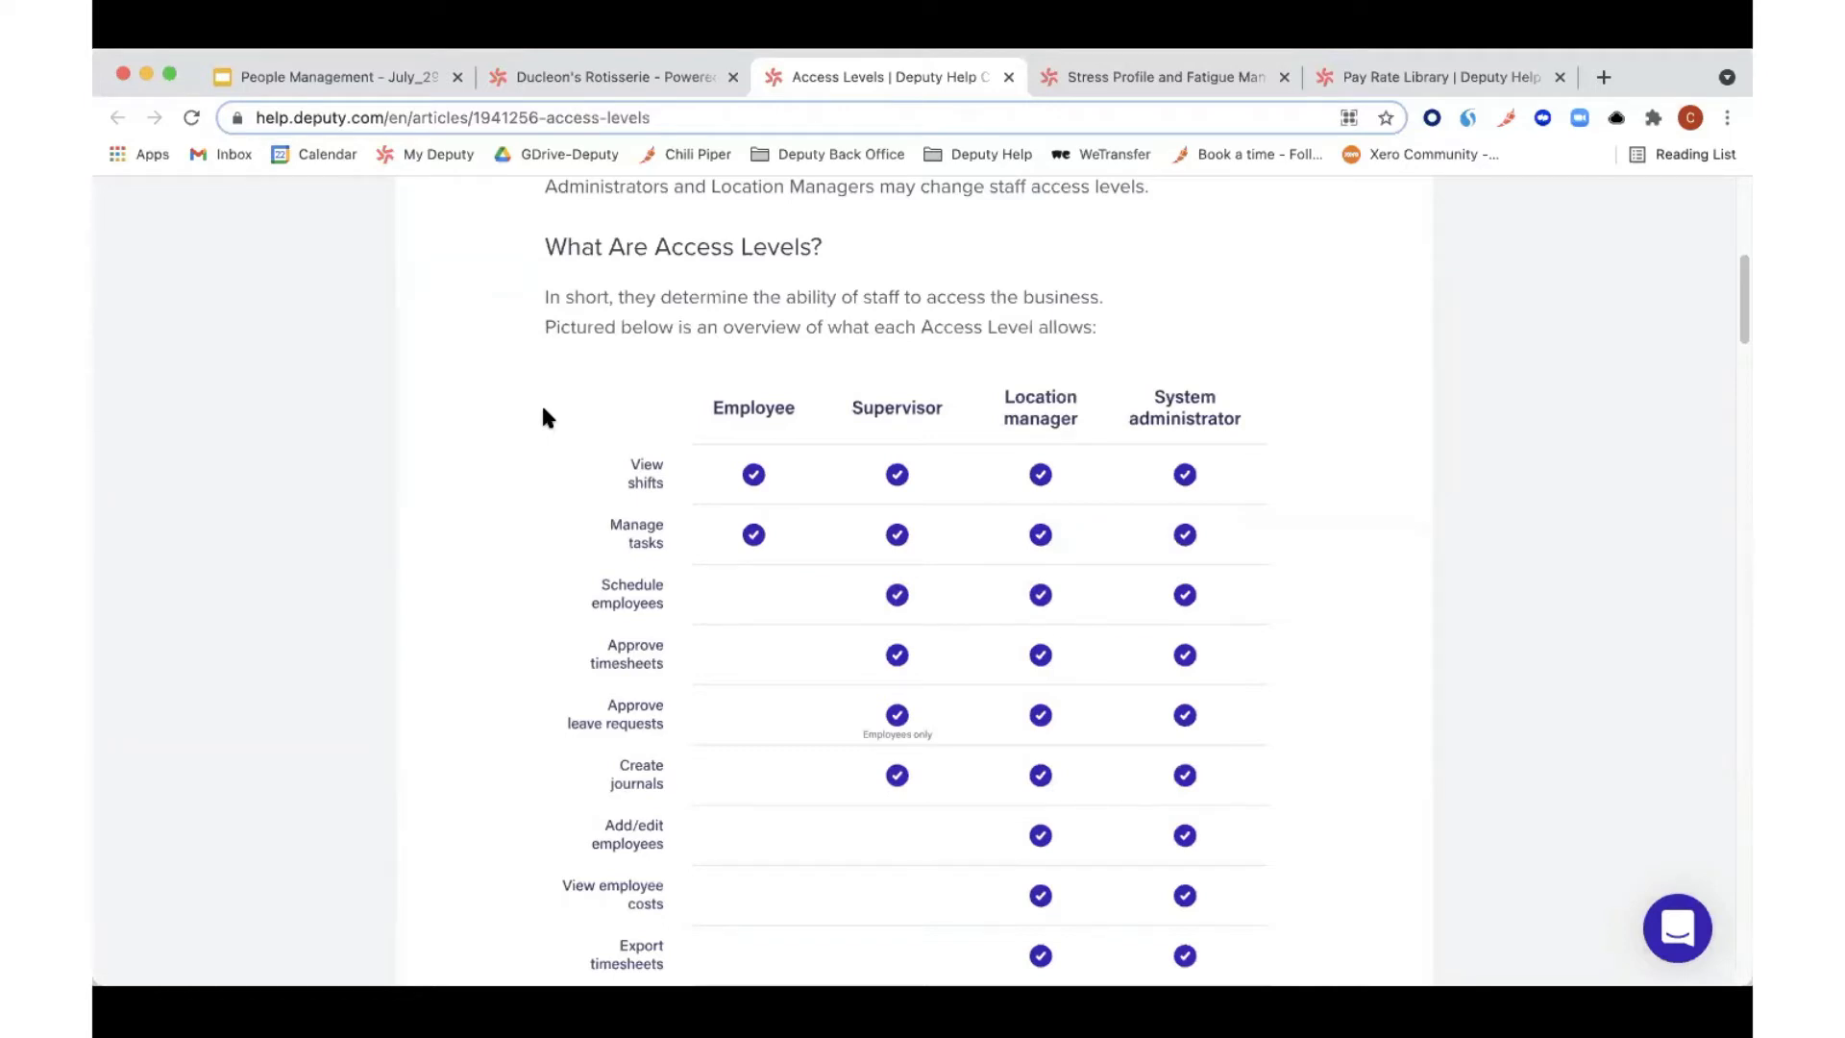
{"action": "scroll", "coordinate": [544, 421], "scroll_direction": "down", "scroll_amount": 2}
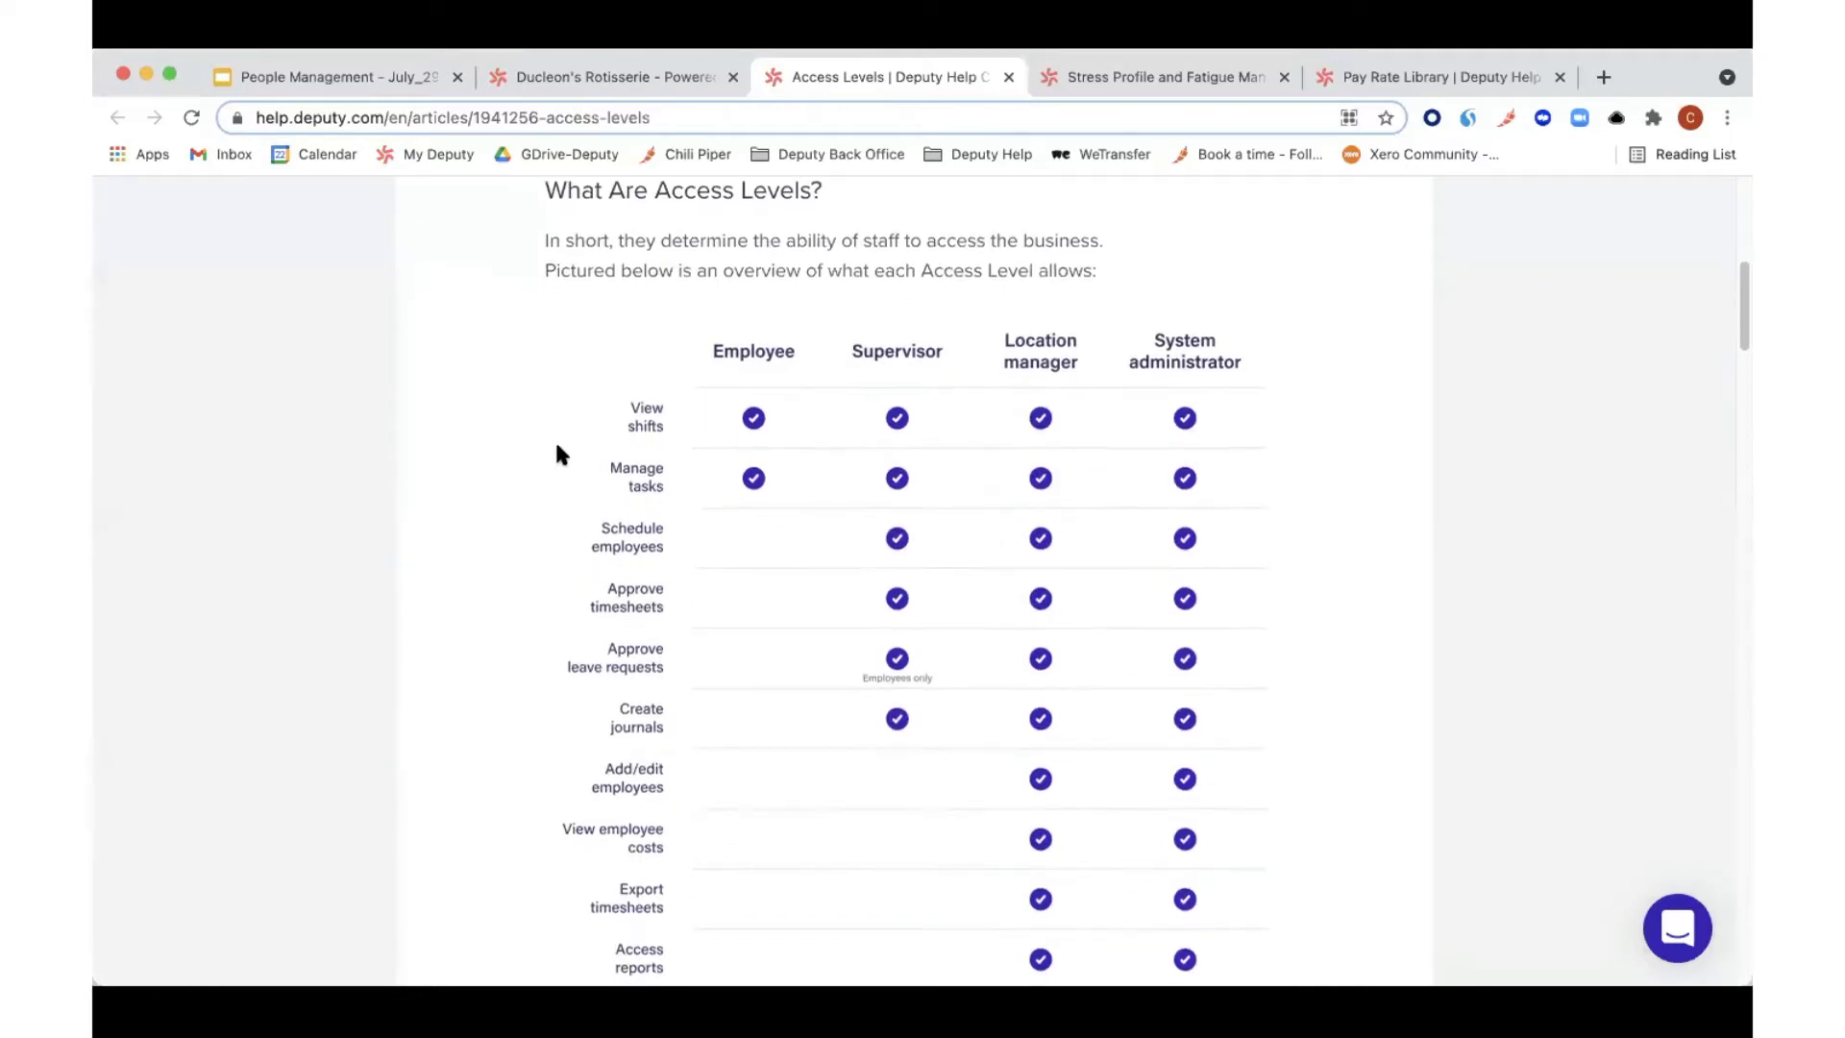
{"action": "scroll", "coordinate": [557, 446], "scroll_direction": "down", "scroll_amount": 1}
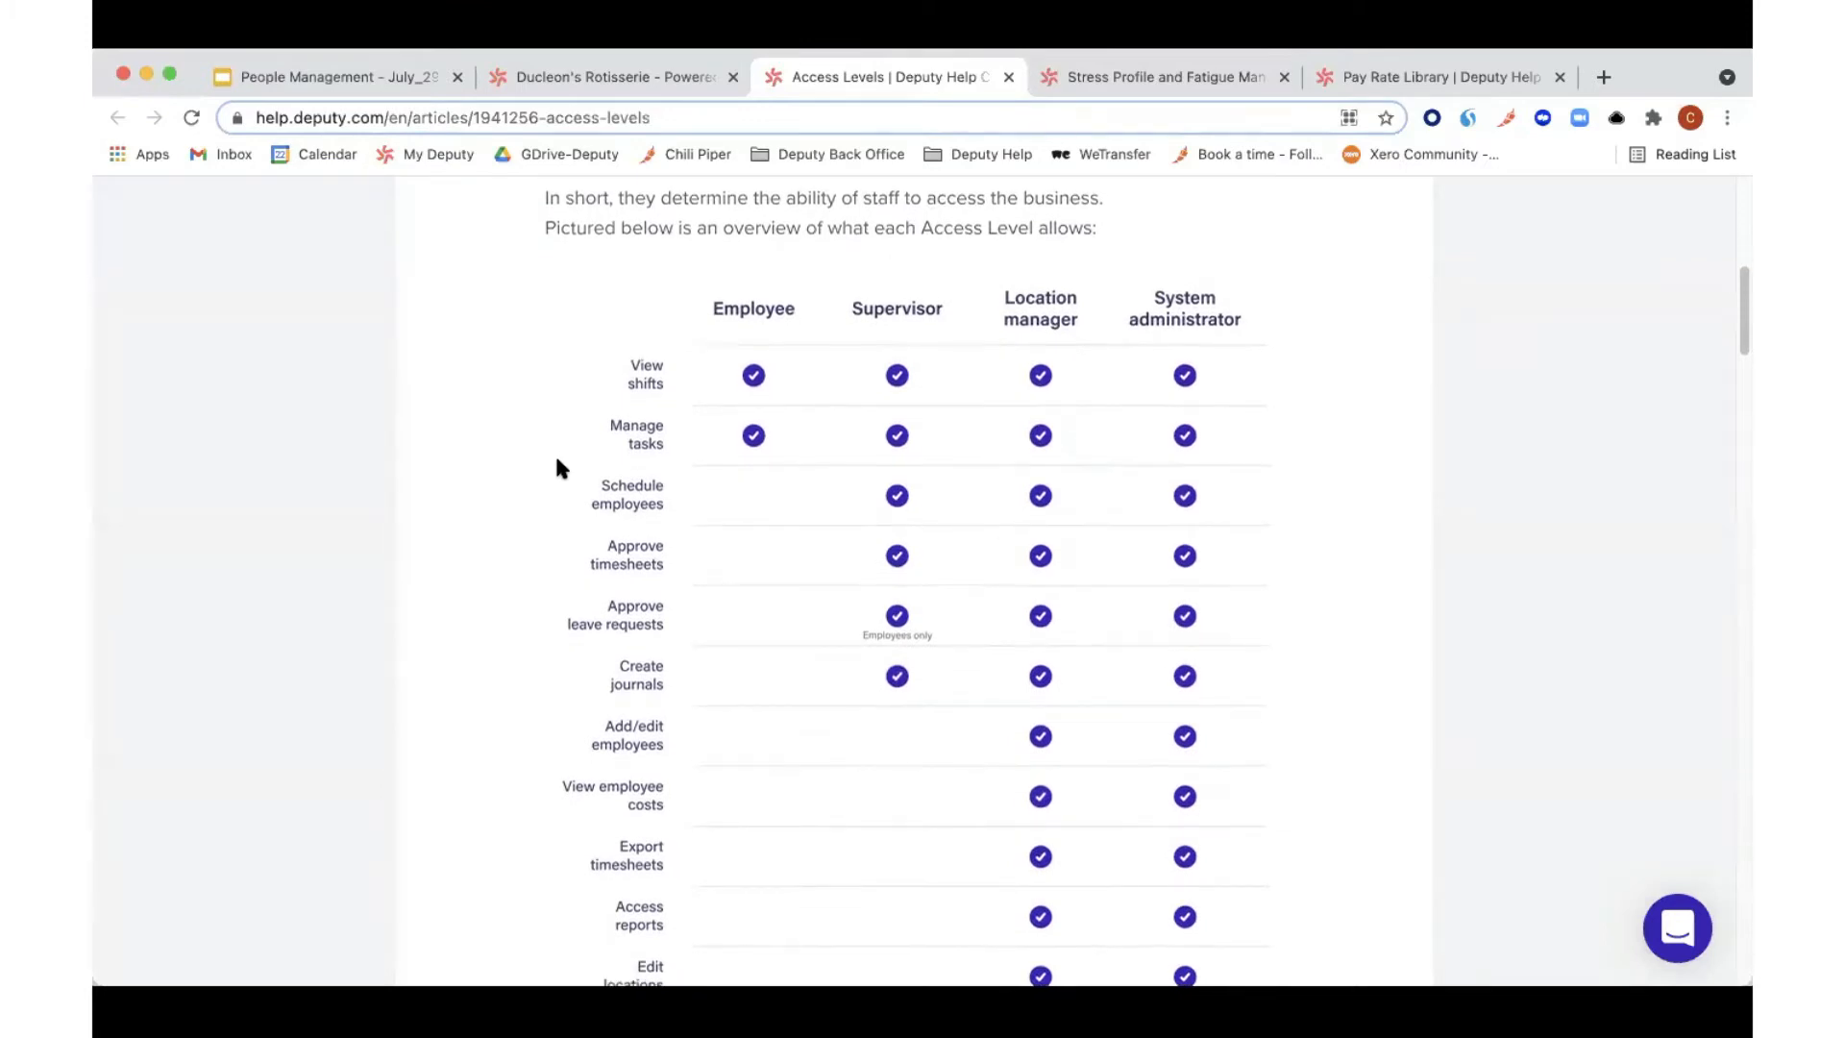
{"action": "scroll", "coordinate": [557, 461], "scroll_direction": "down", "scroll_amount": 2}
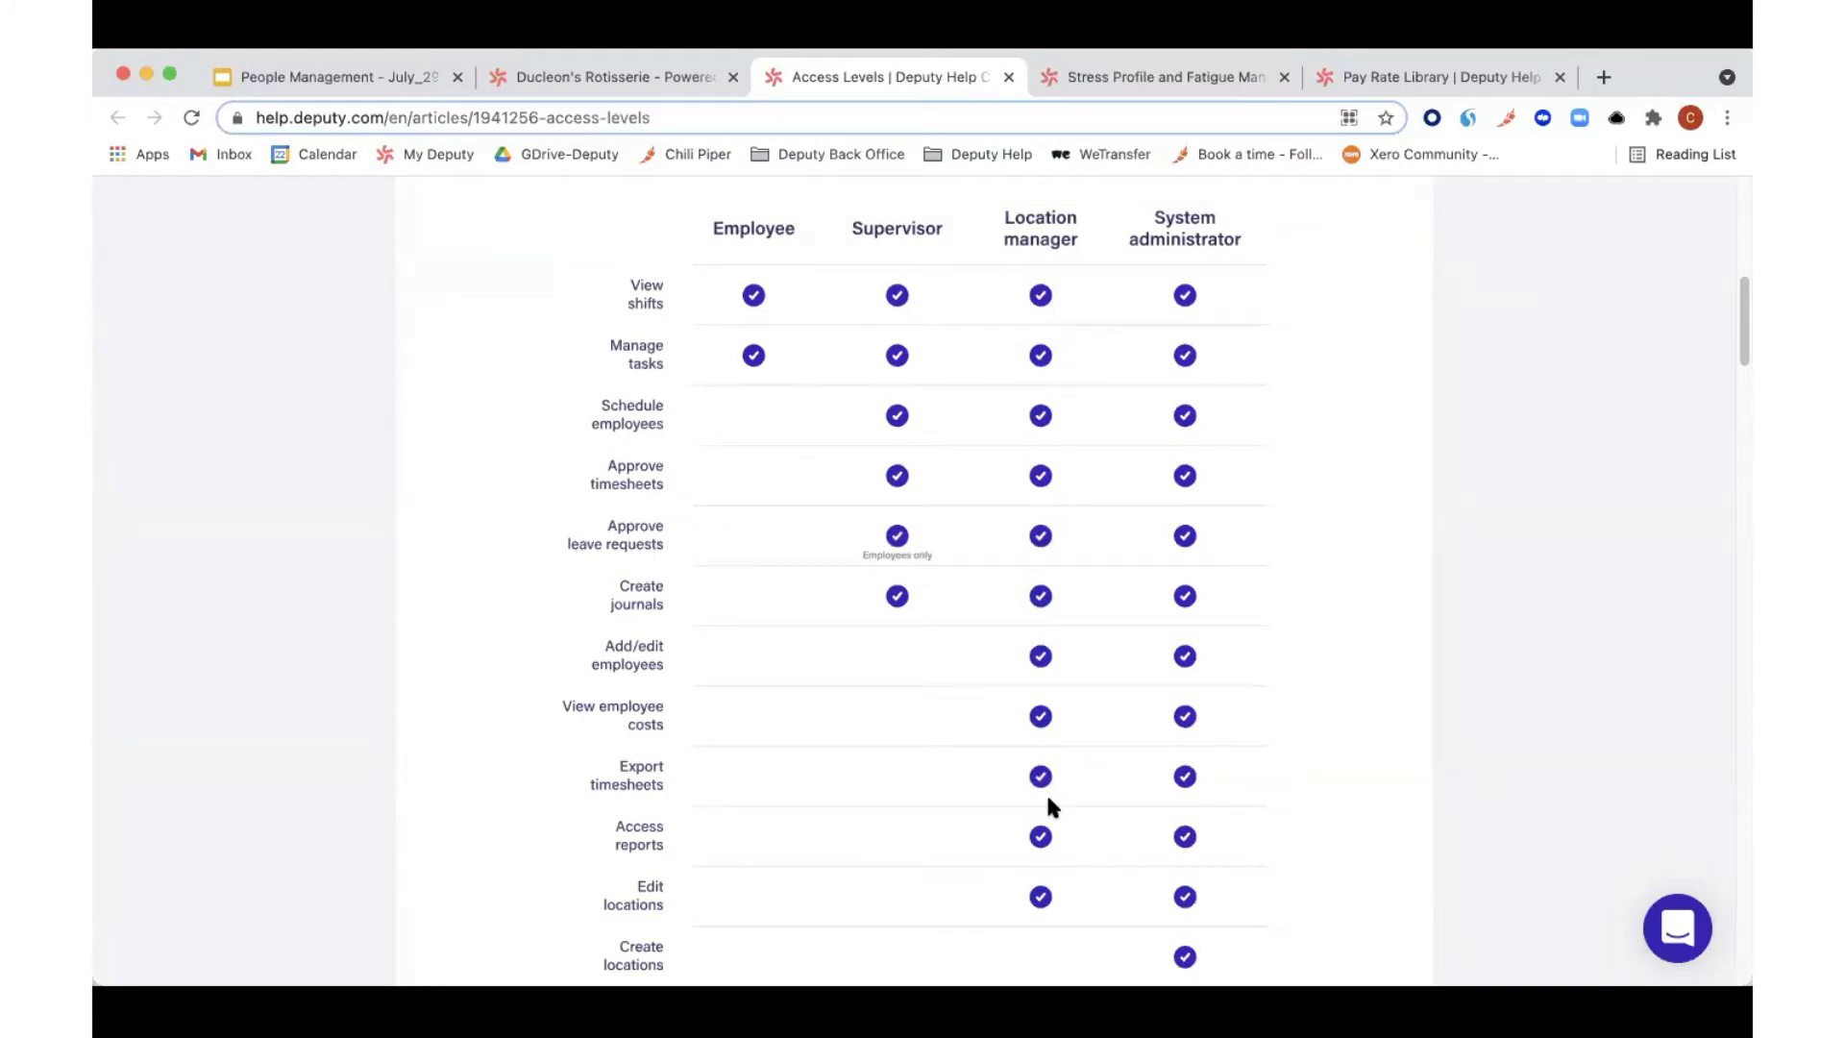
{"action": "scroll", "coordinate": [1048, 797], "scroll_direction": "up", "scroll_amount": 1}
{"action": "scroll", "coordinate": [1049, 806], "scroll_direction": "up", "scroll_amount": 1}
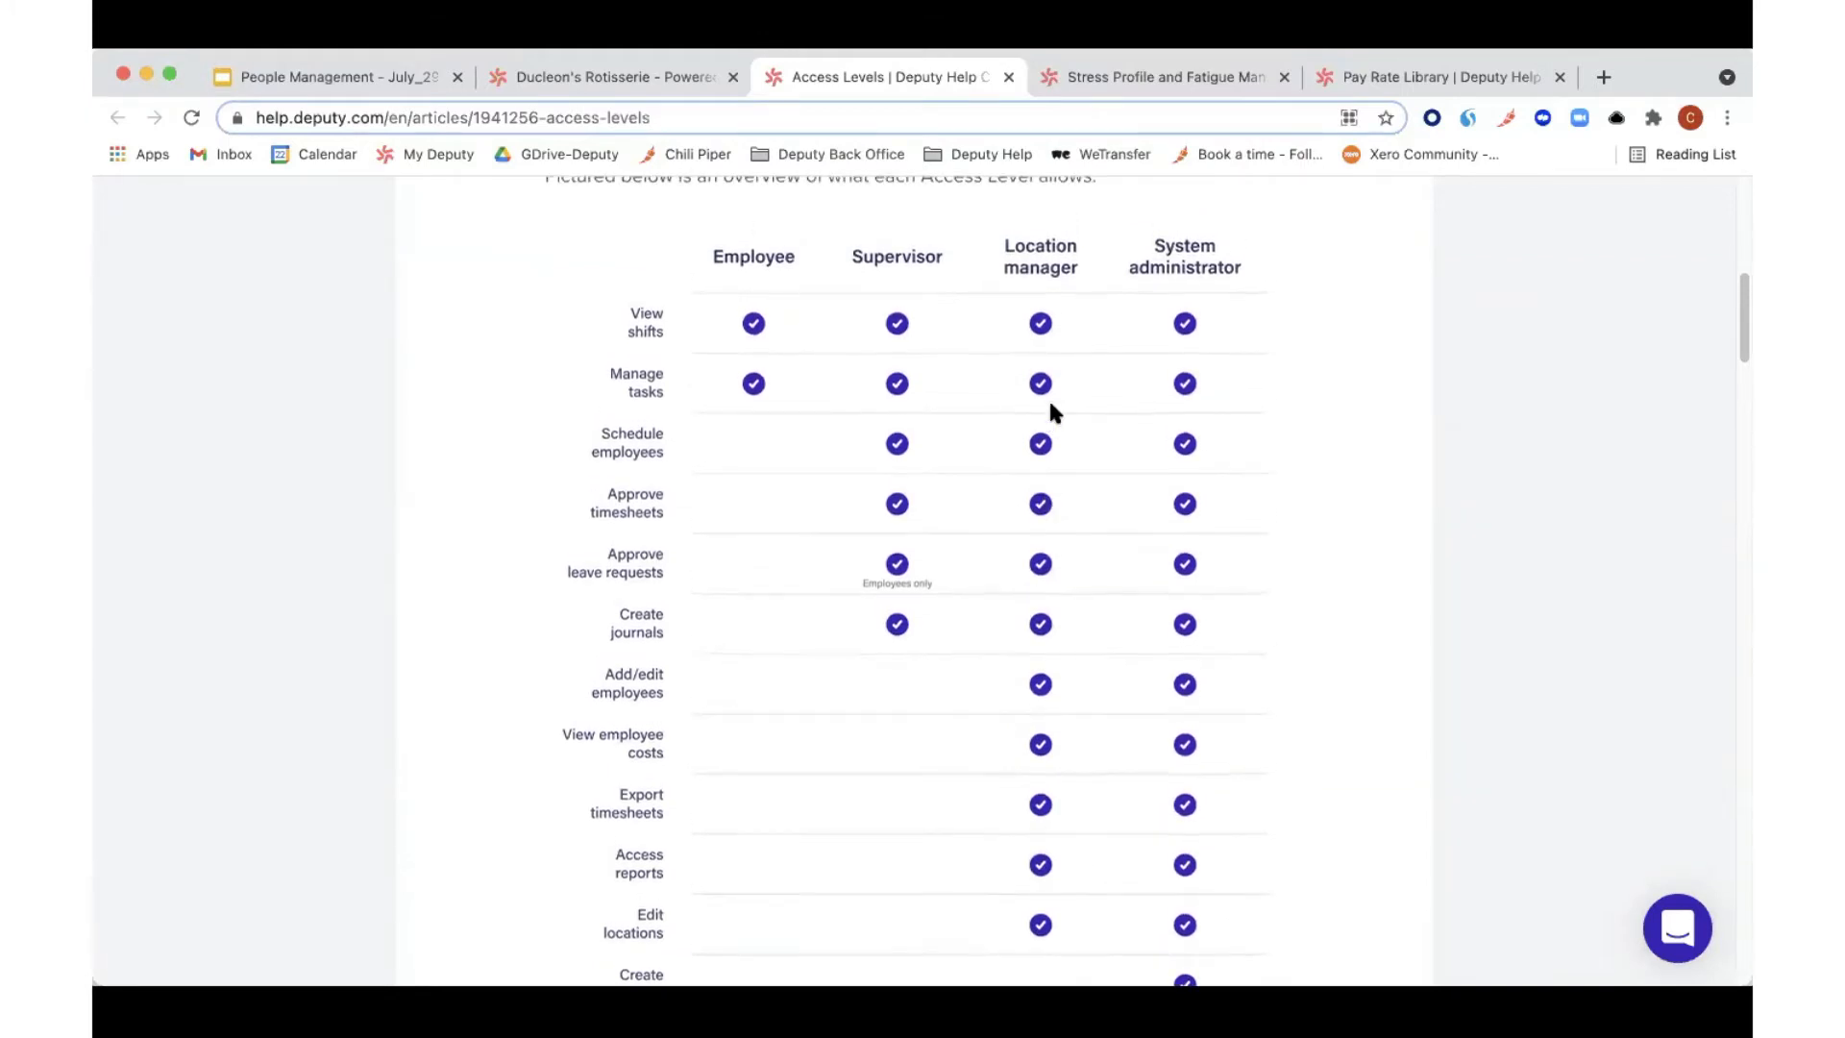
{"action": "scroll", "coordinate": [1057, 538], "scroll_direction": "down", "scroll_amount": 1}
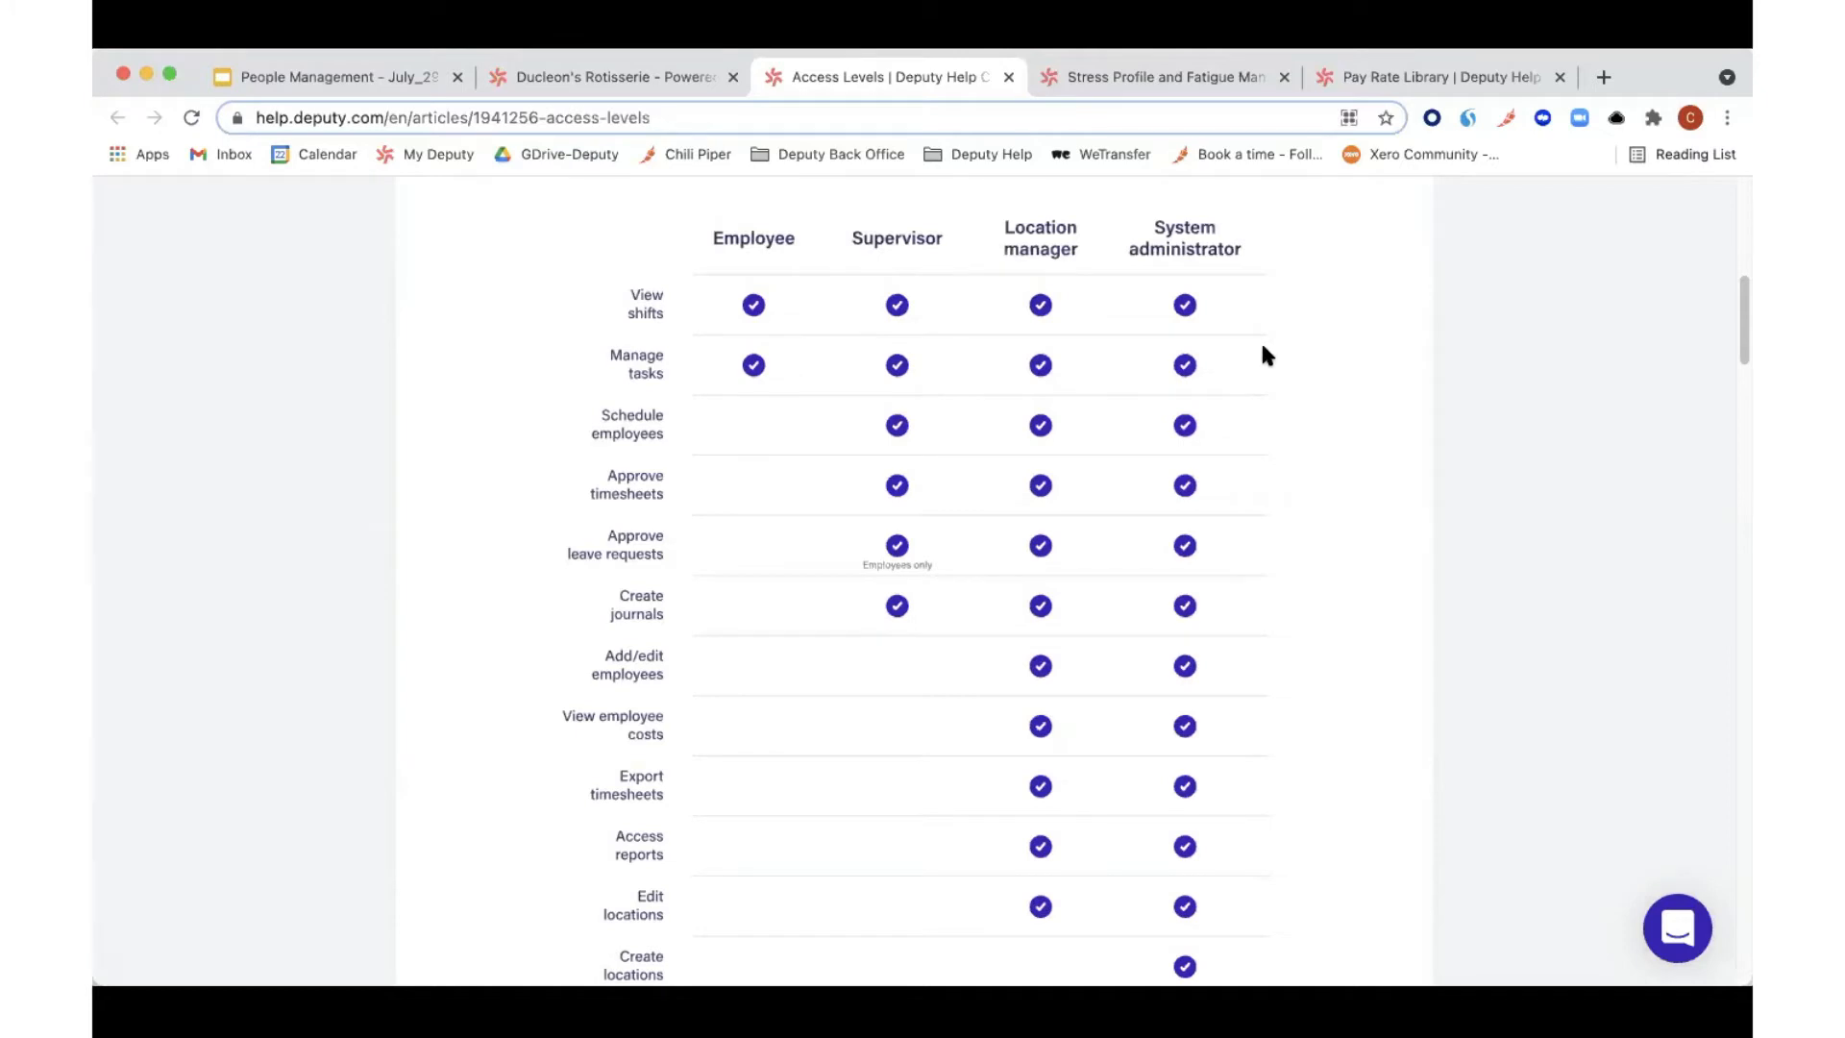
{"action": "scroll", "coordinate": [1261, 346], "scroll_direction": "down", "scroll_amount": 2}
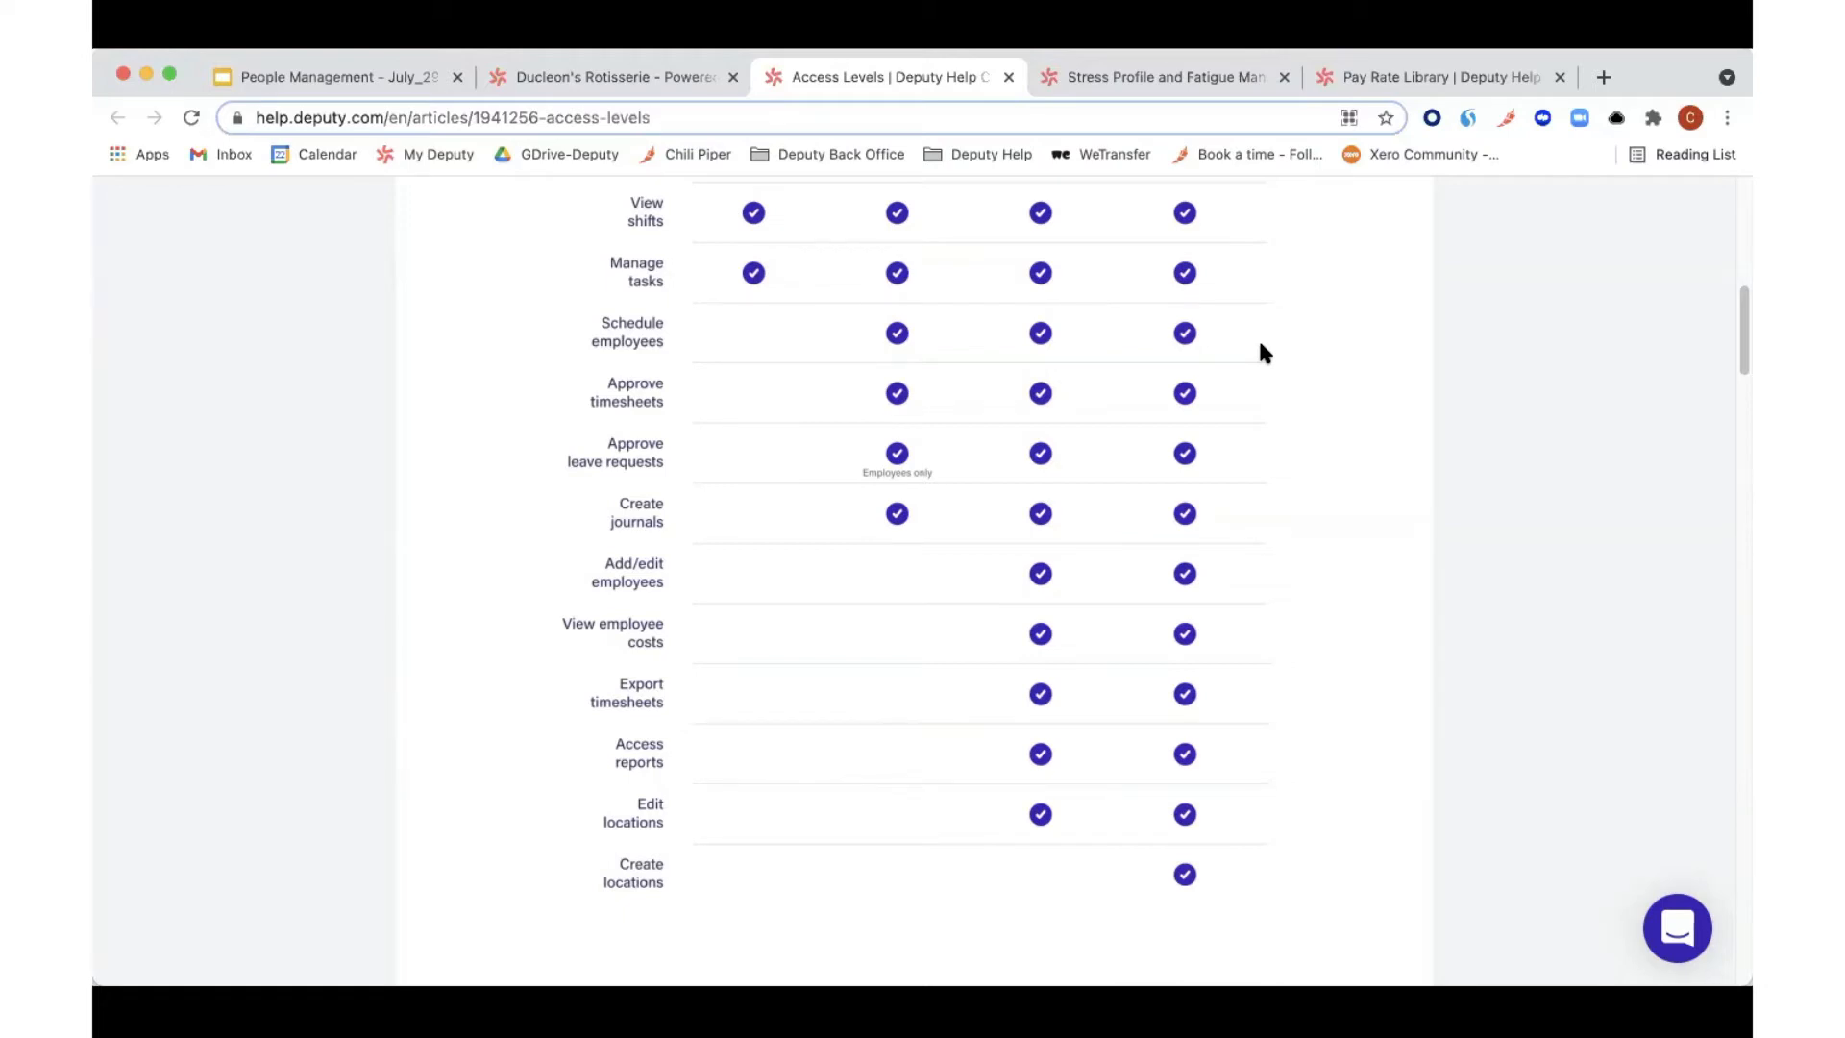
Step: Return to the employee's job information in Deputy, dismiss the access level choices, and review the available stress profiles
{"action": "left_click", "coordinate": [653, 79]}
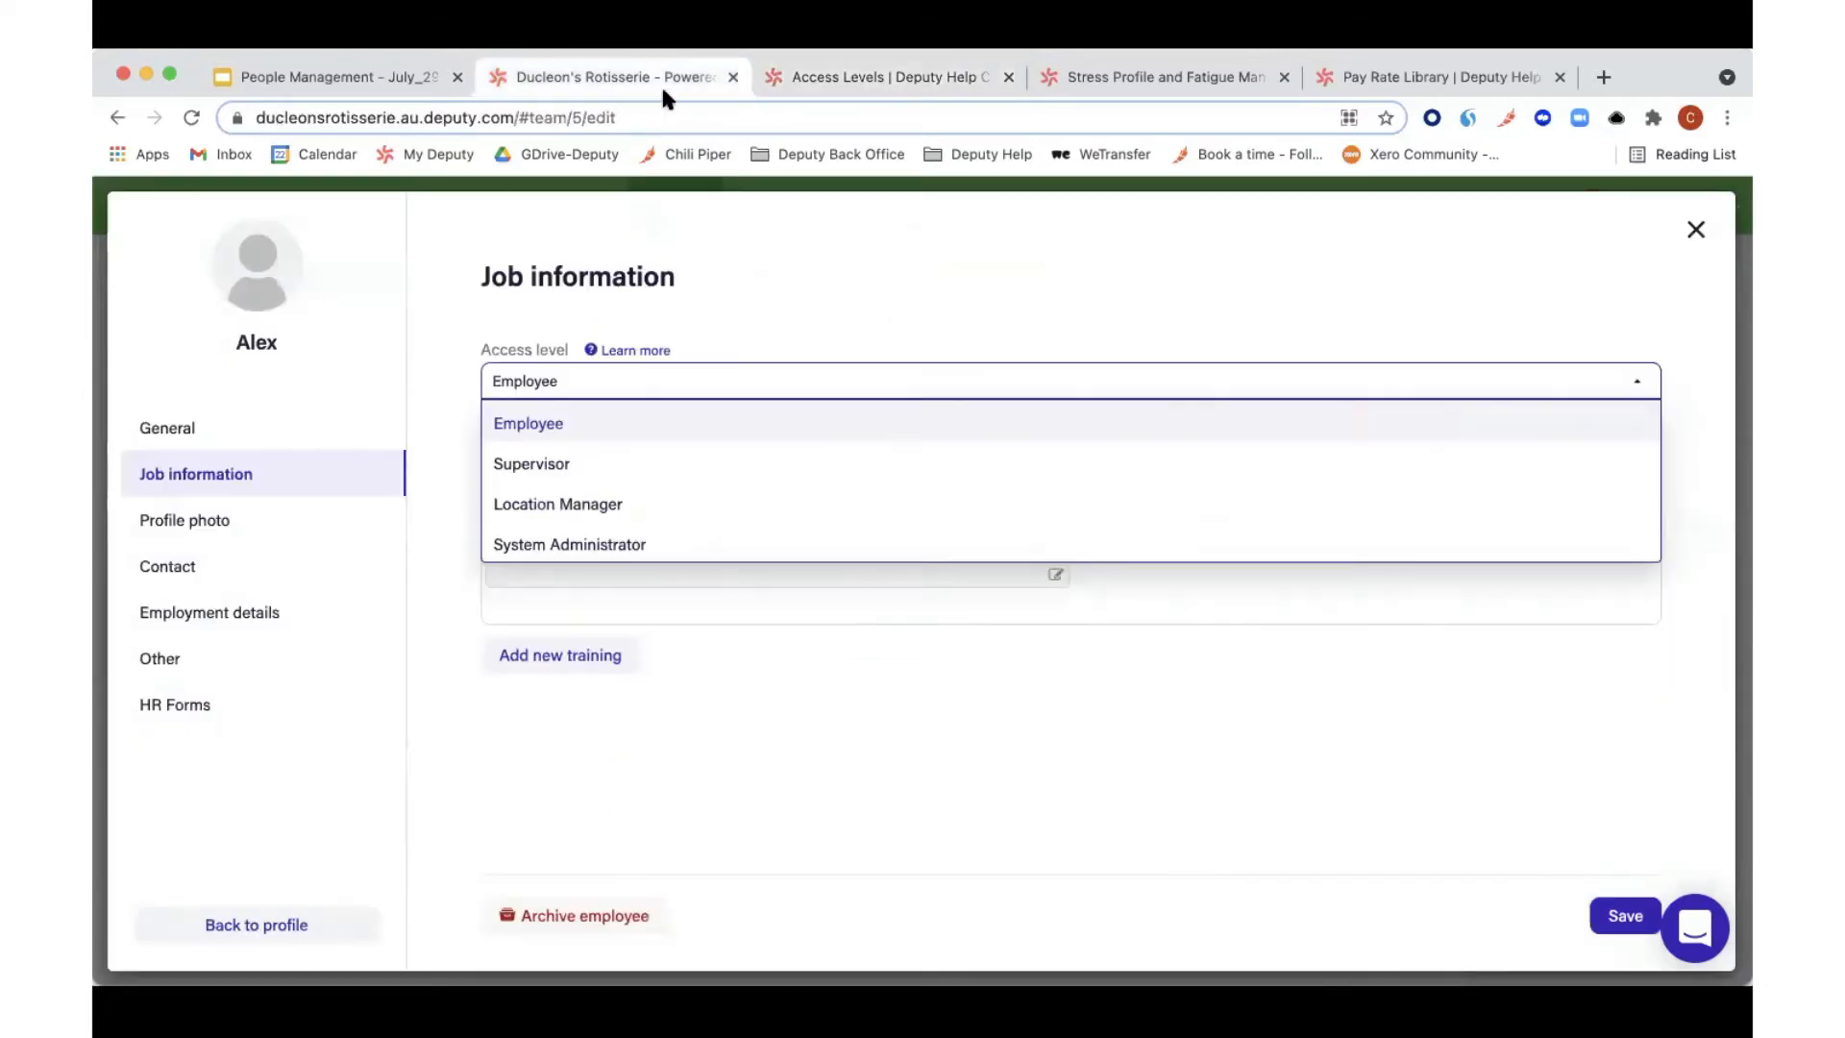
{"action": "left_click", "coordinate": [894, 347]}
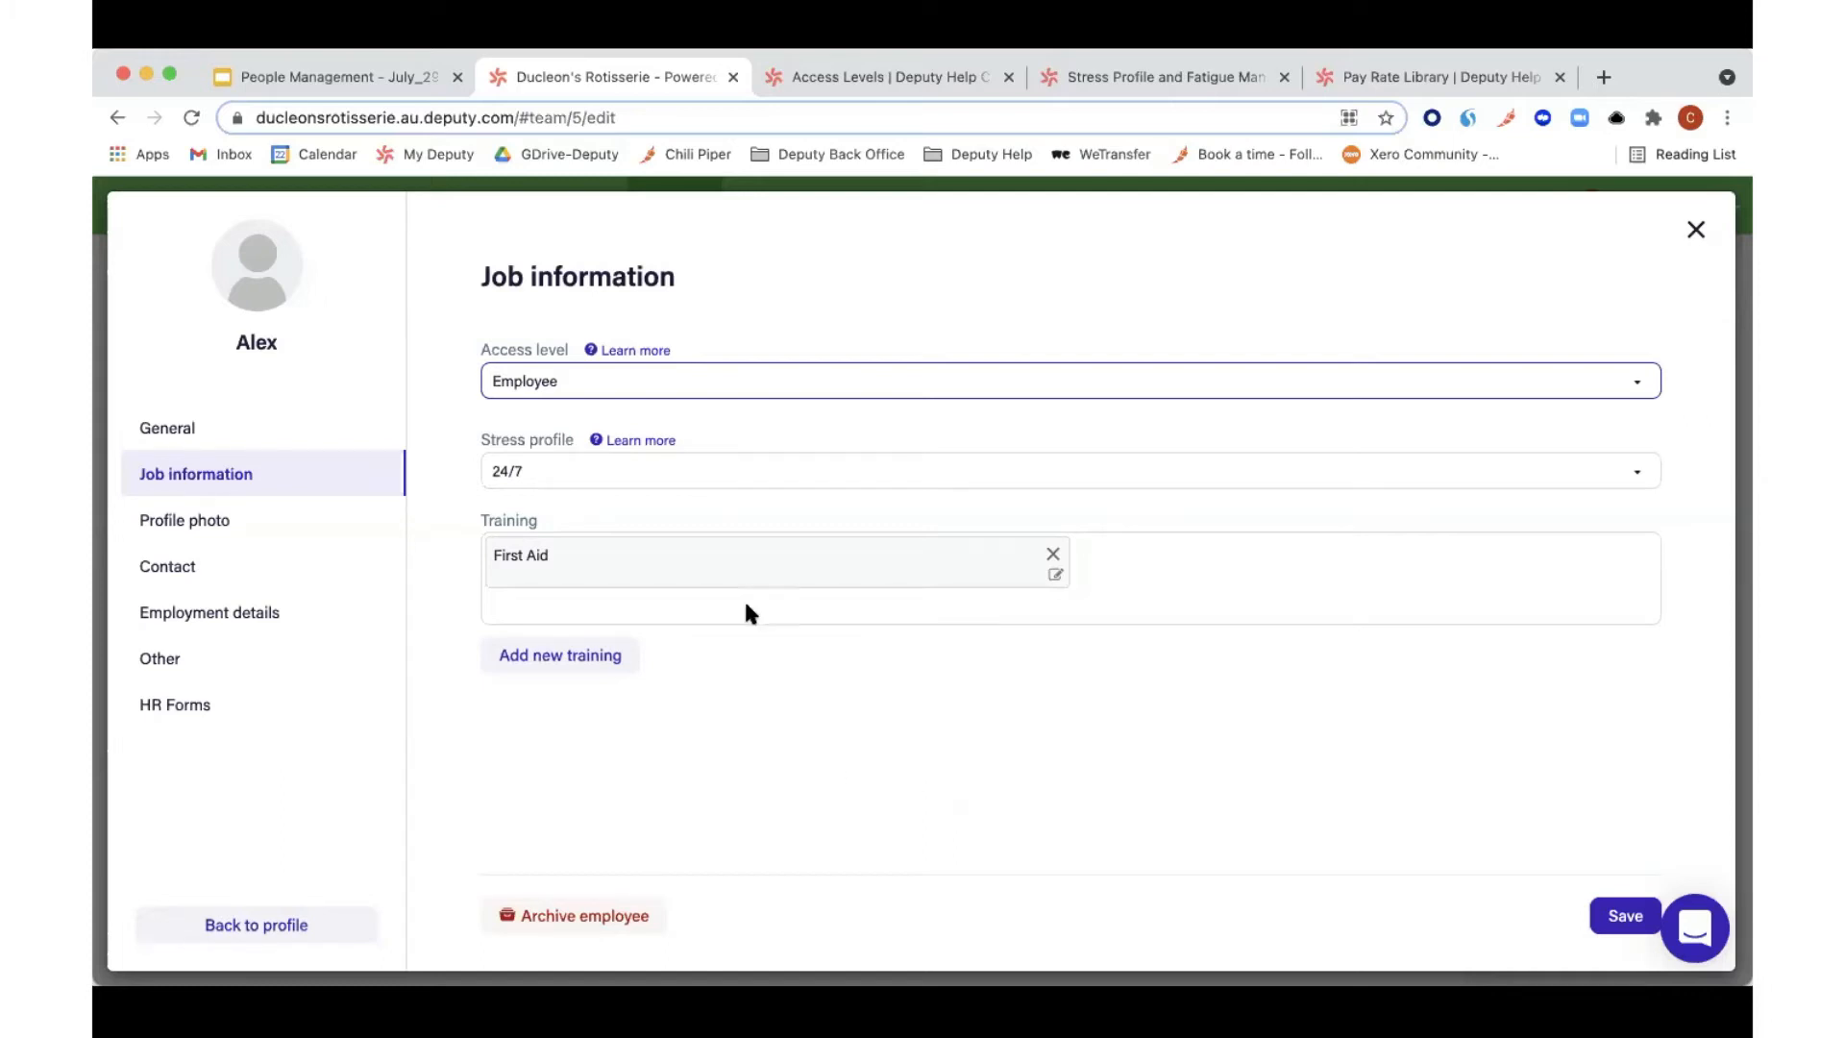
{"action": "left_click", "coordinate": [754, 476]}
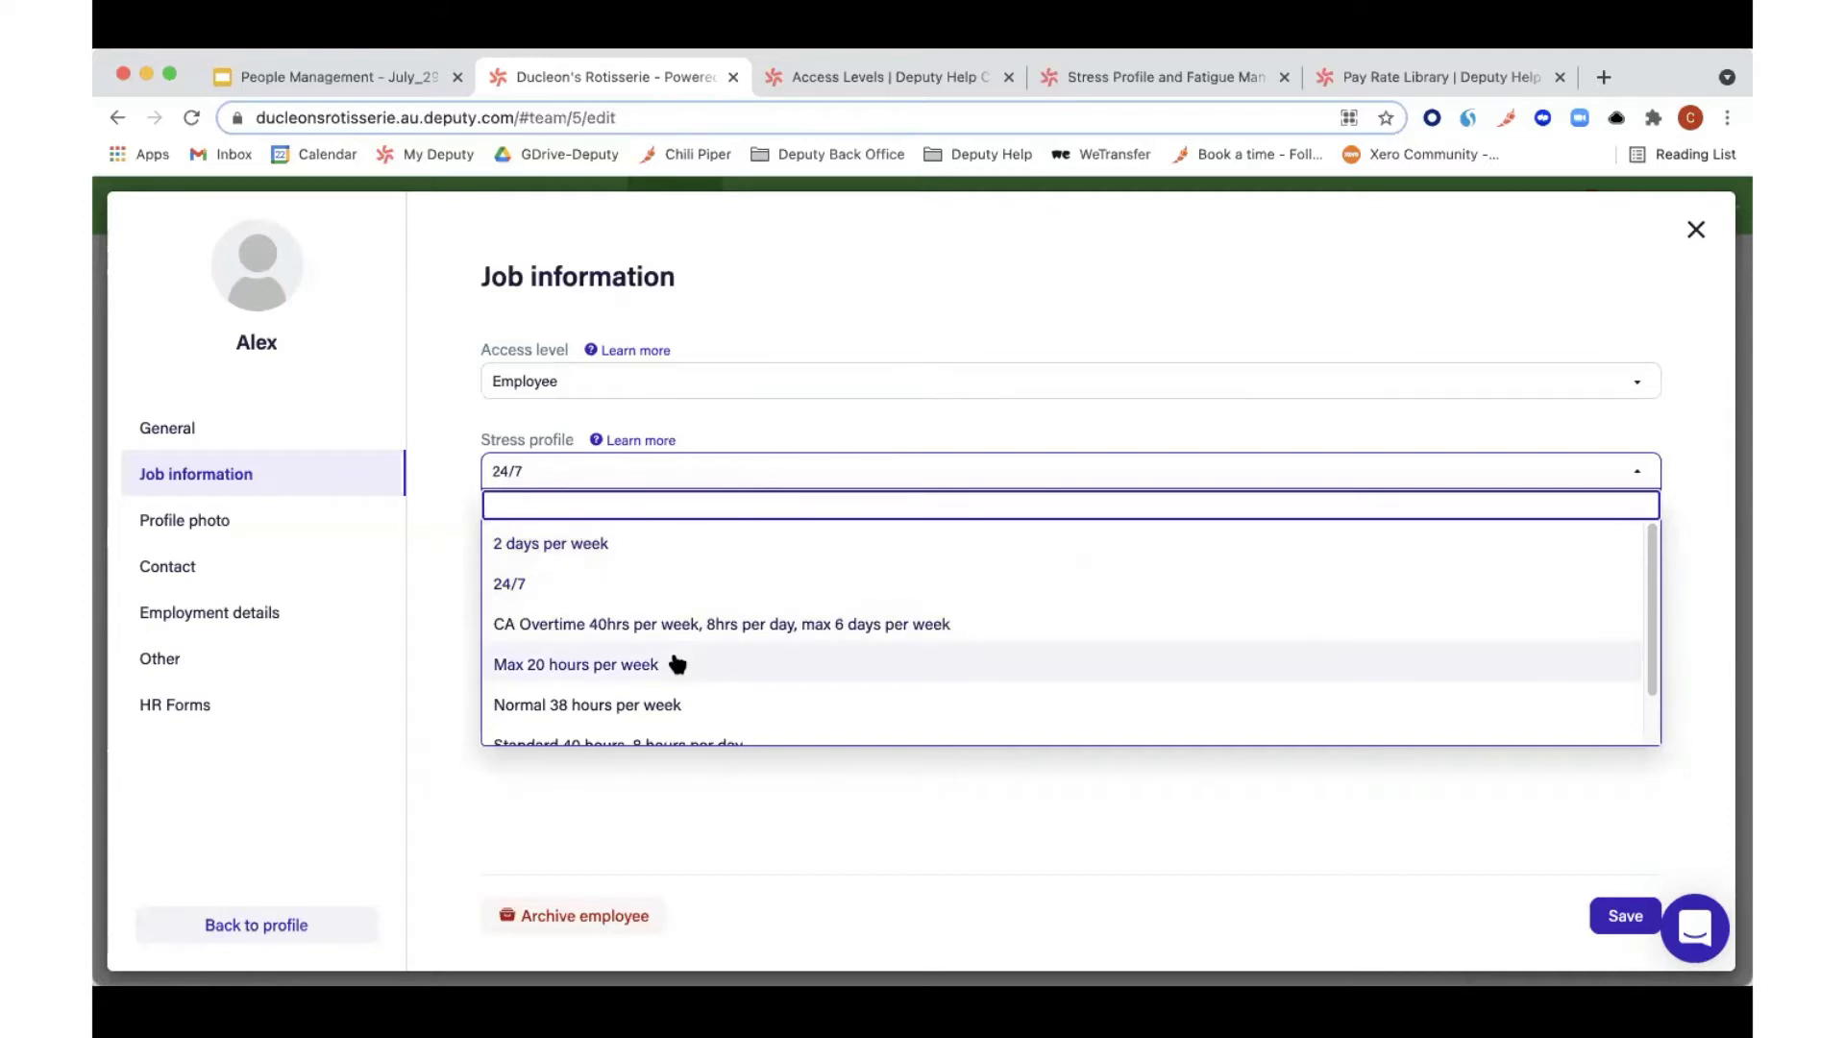
{"action": "scroll", "coordinate": [677, 663], "scroll_direction": "down", "scroll_amount": 1}
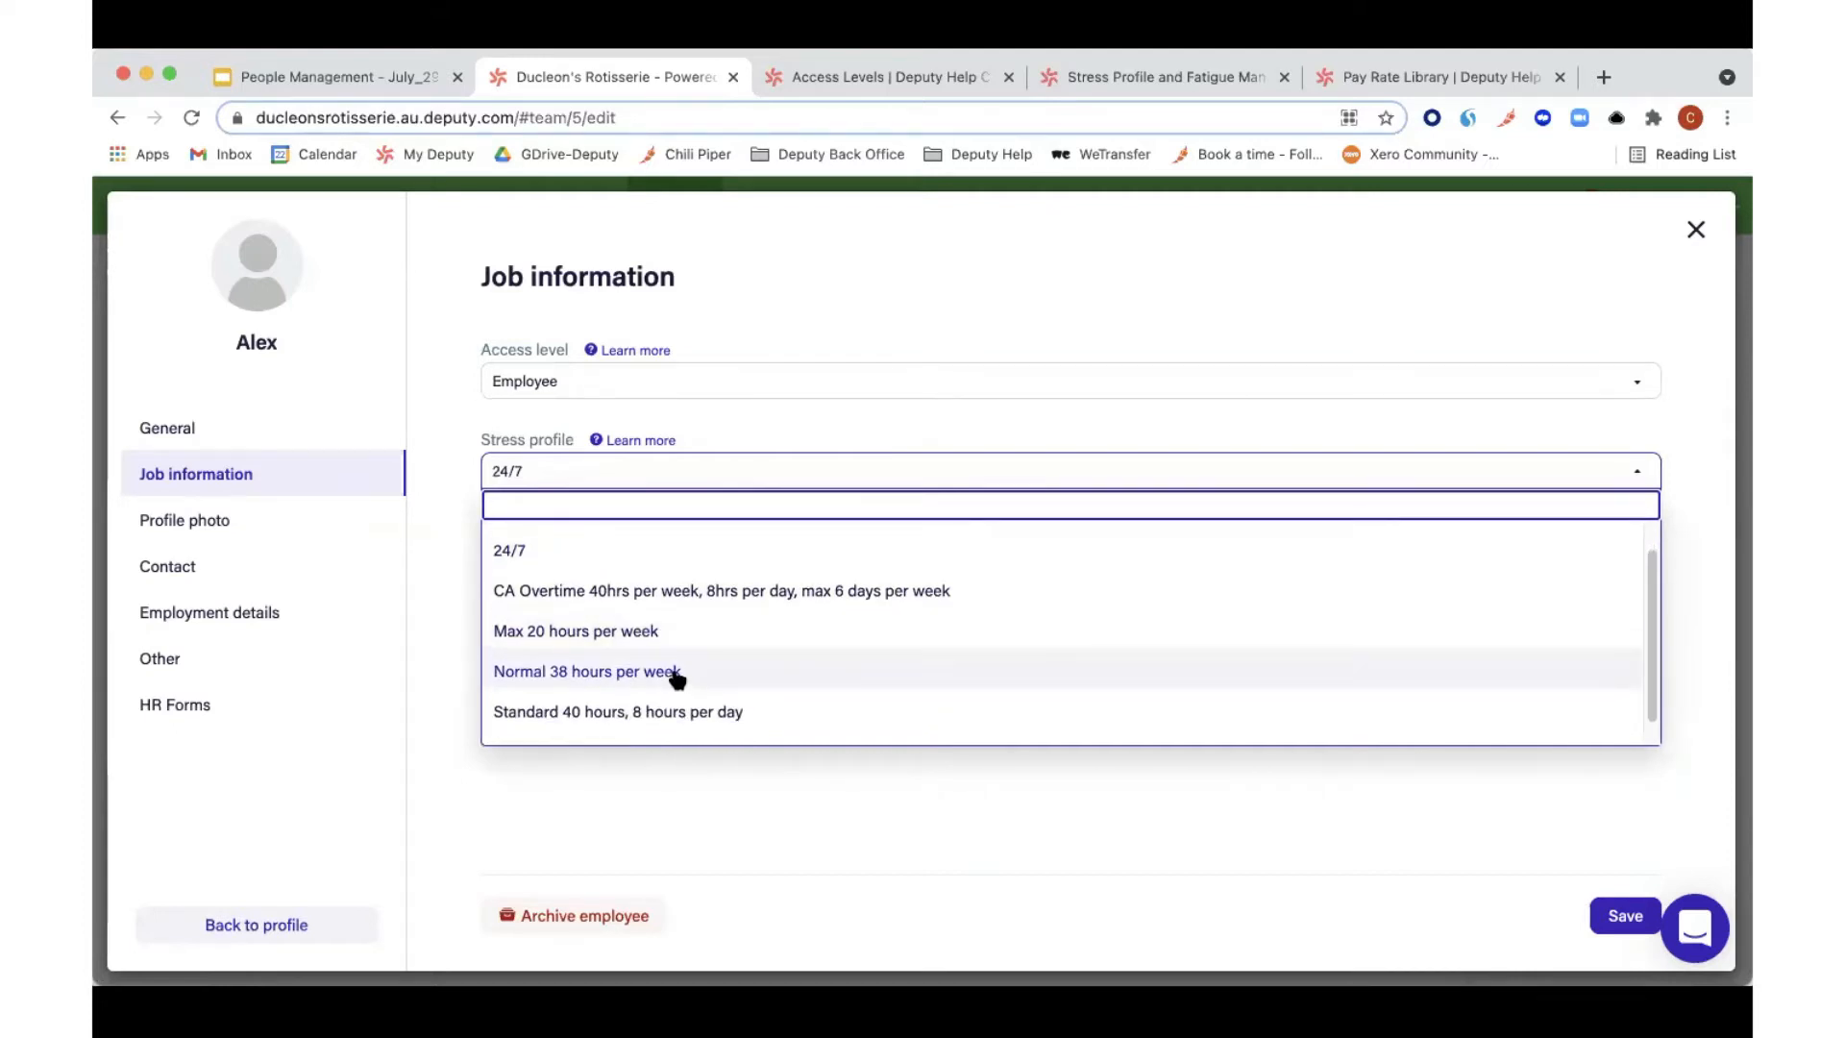
{"action": "scroll", "coordinate": [678, 682], "scroll_direction": "down", "scroll_amount": 1}
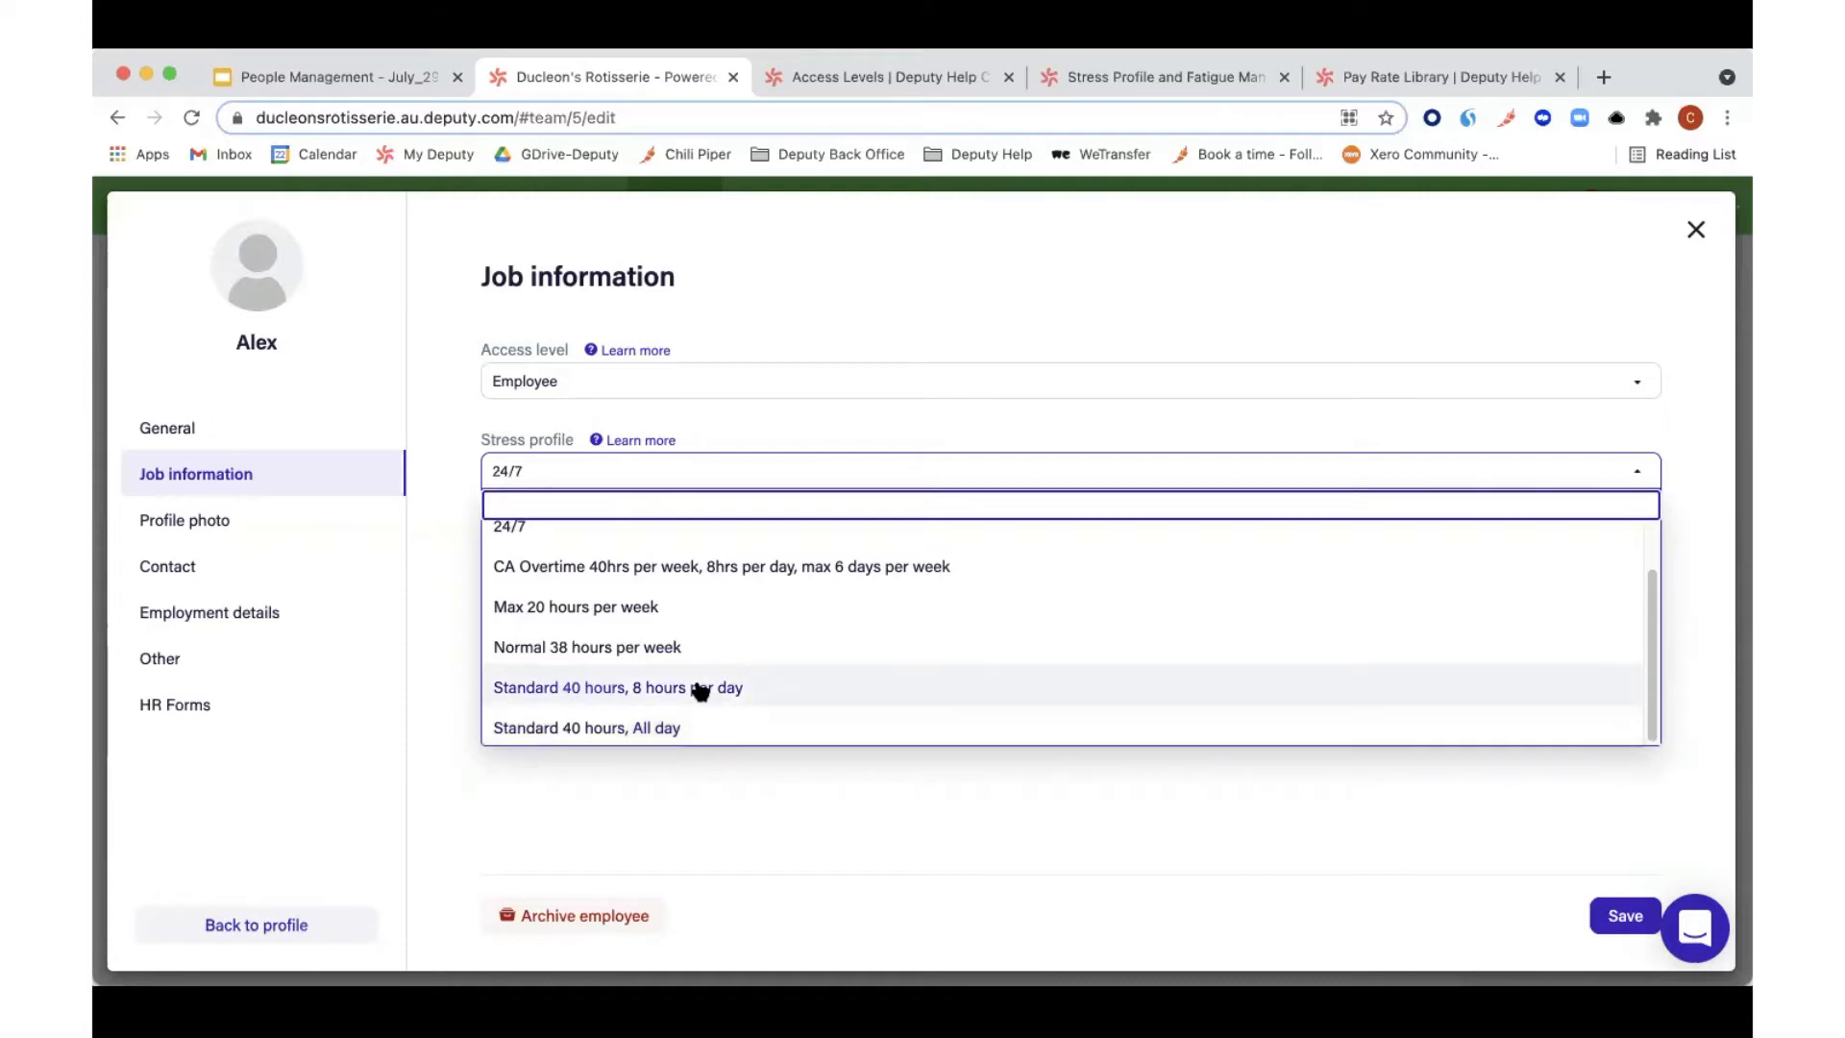
{"action": "scroll", "coordinate": [700, 688], "scroll_direction": "up", "scroll_amount": 2}
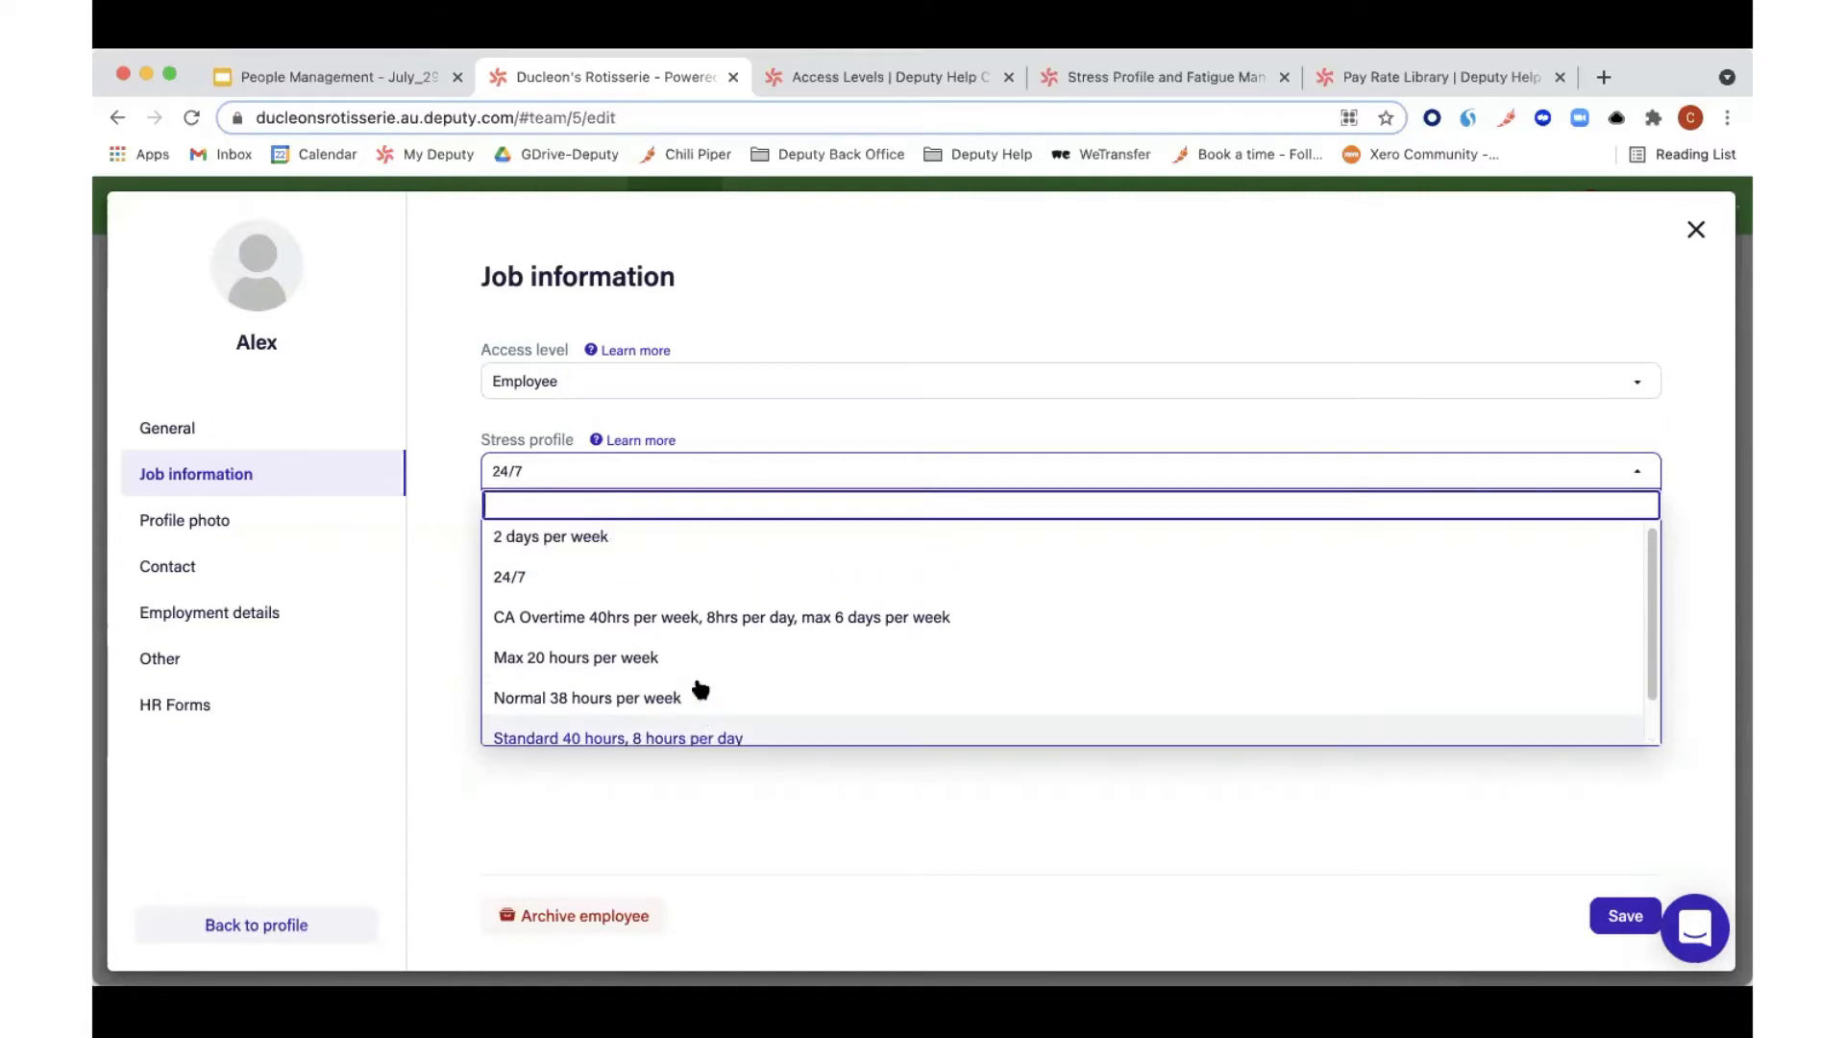
Step: Try the stress profiles 2 days per week and Max 20 hours per week, and set it back to 24/7
{"action": "left_click", "coordinate": [562, 546]}
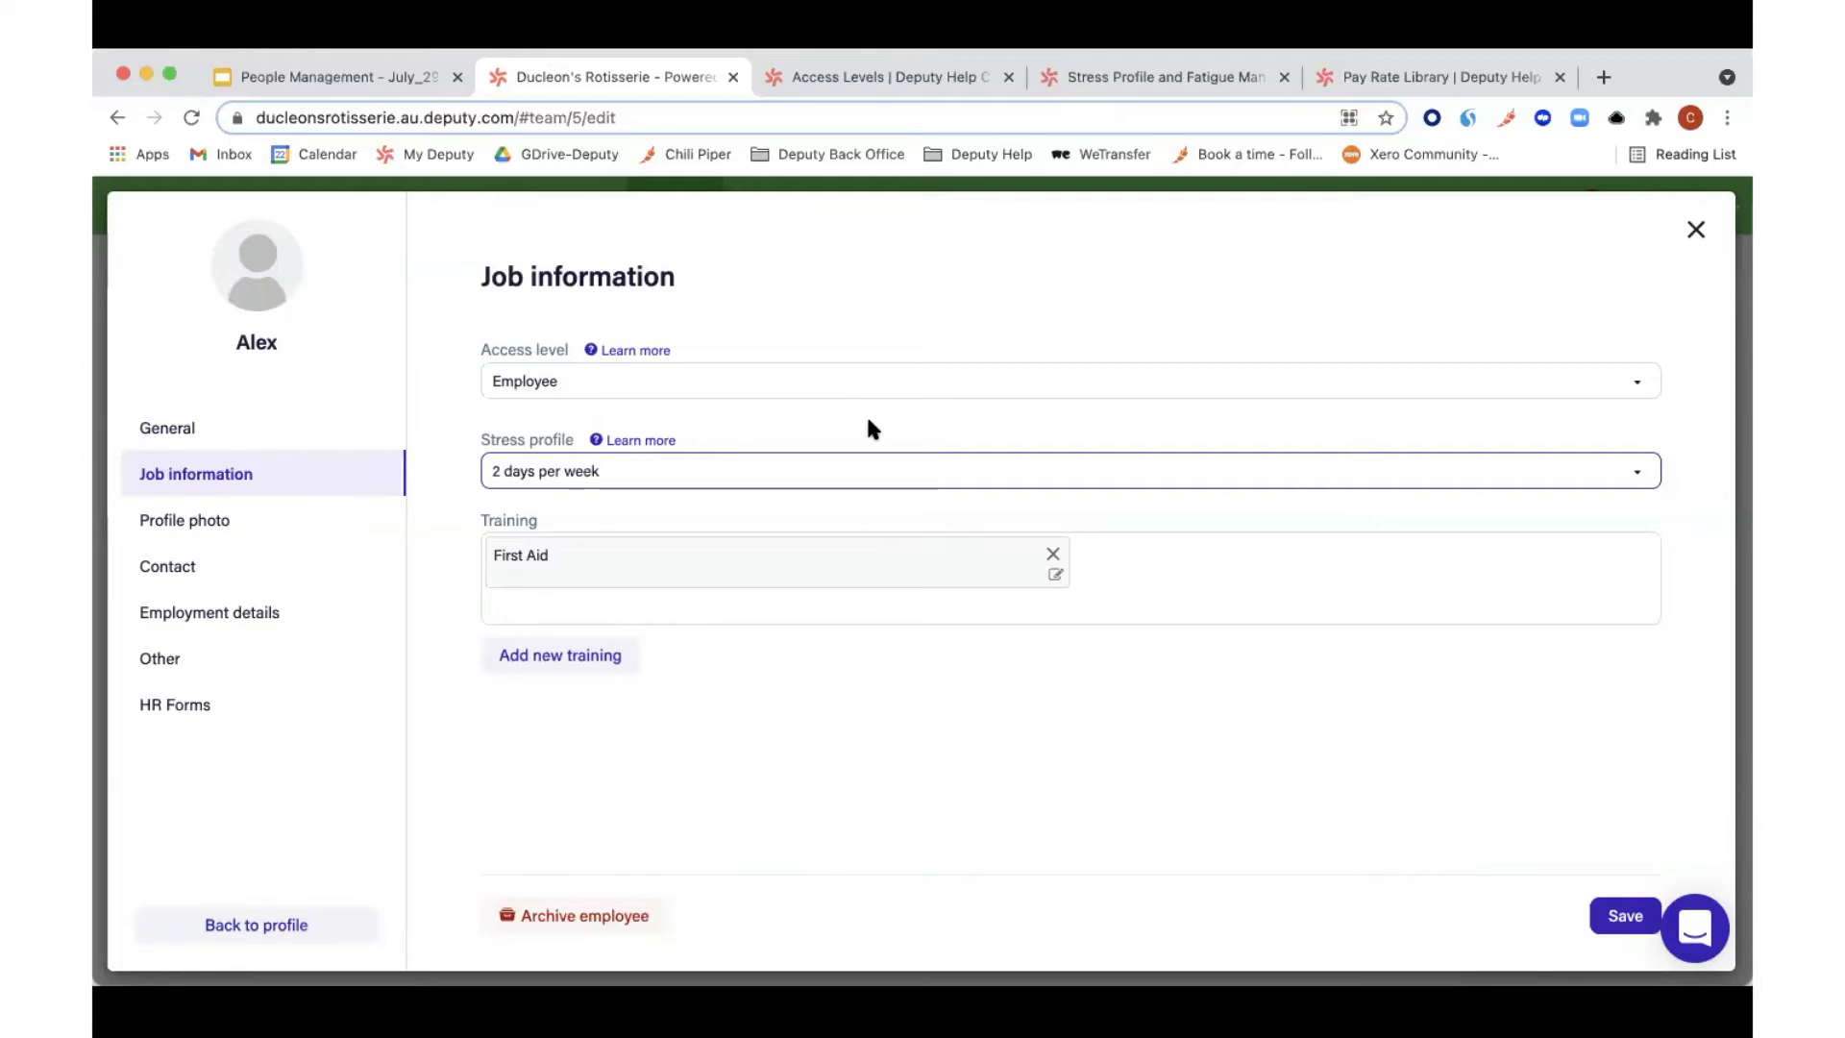
{"action": "left_click", "coordinate": [822, 468]}
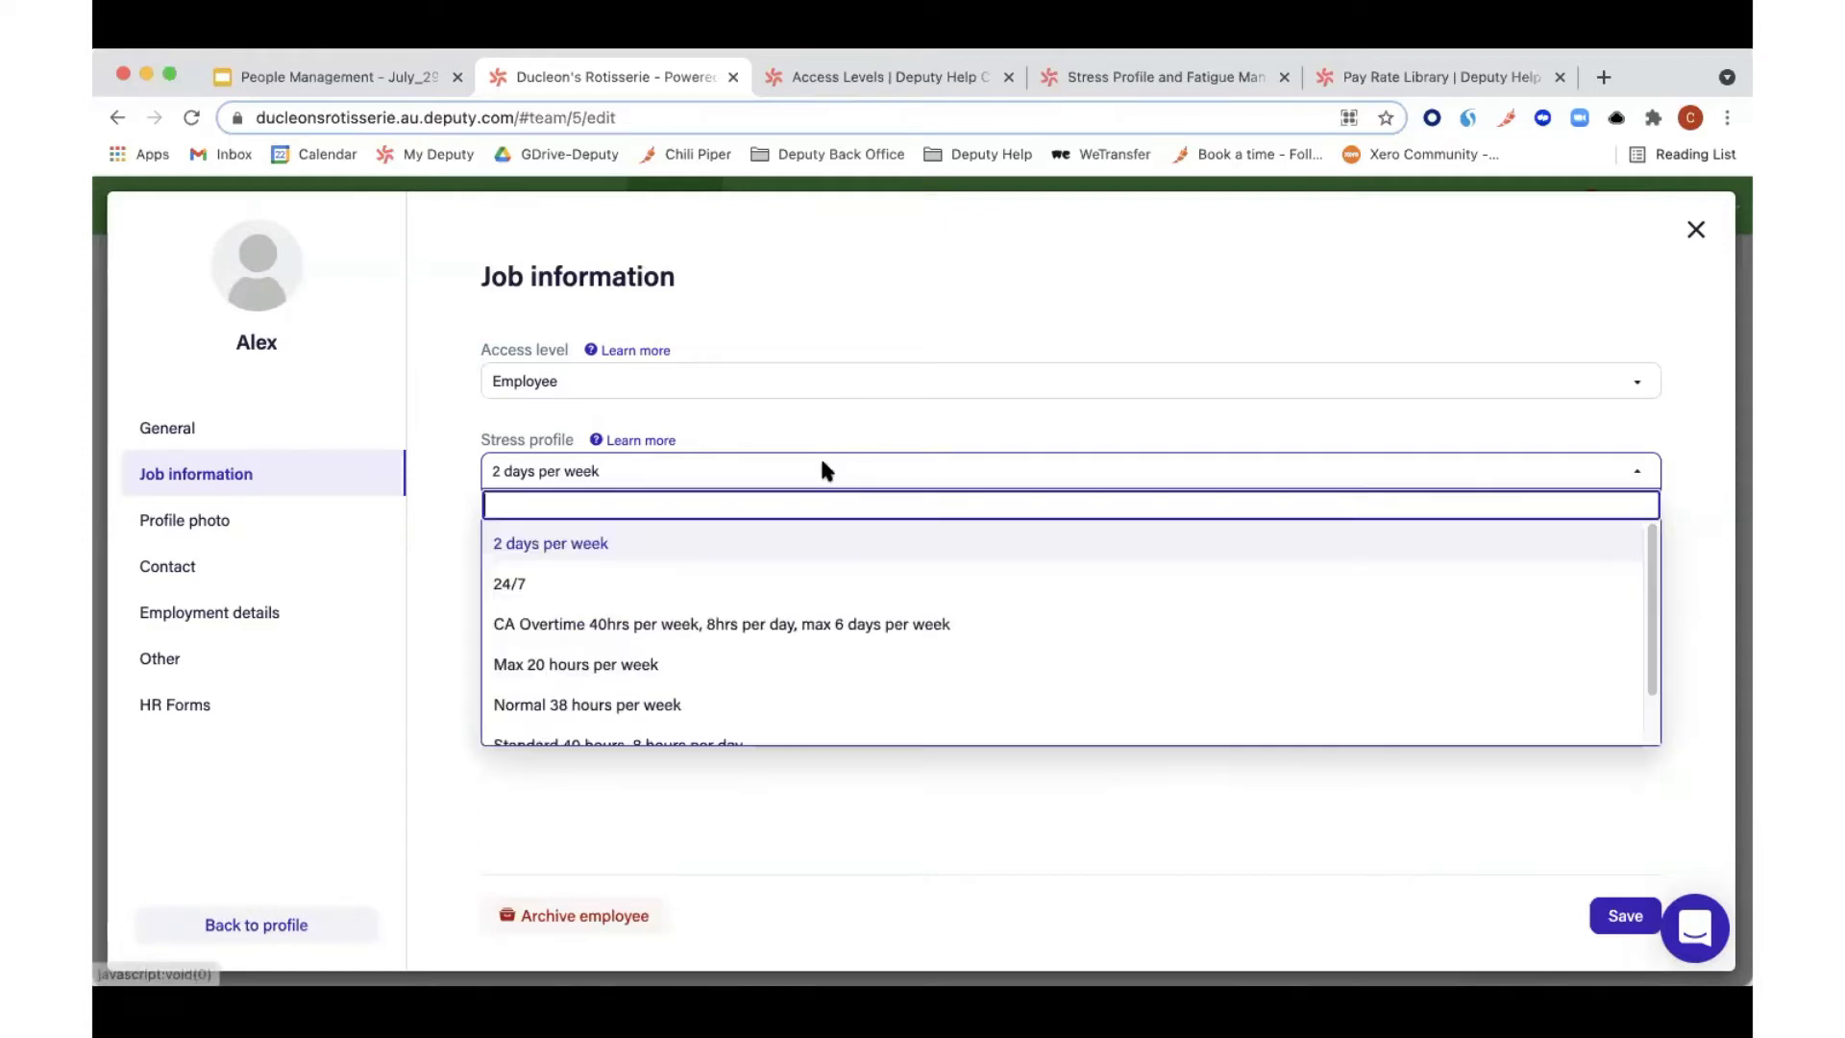
{"action": "left_click", "coordinate": [773, 673]}
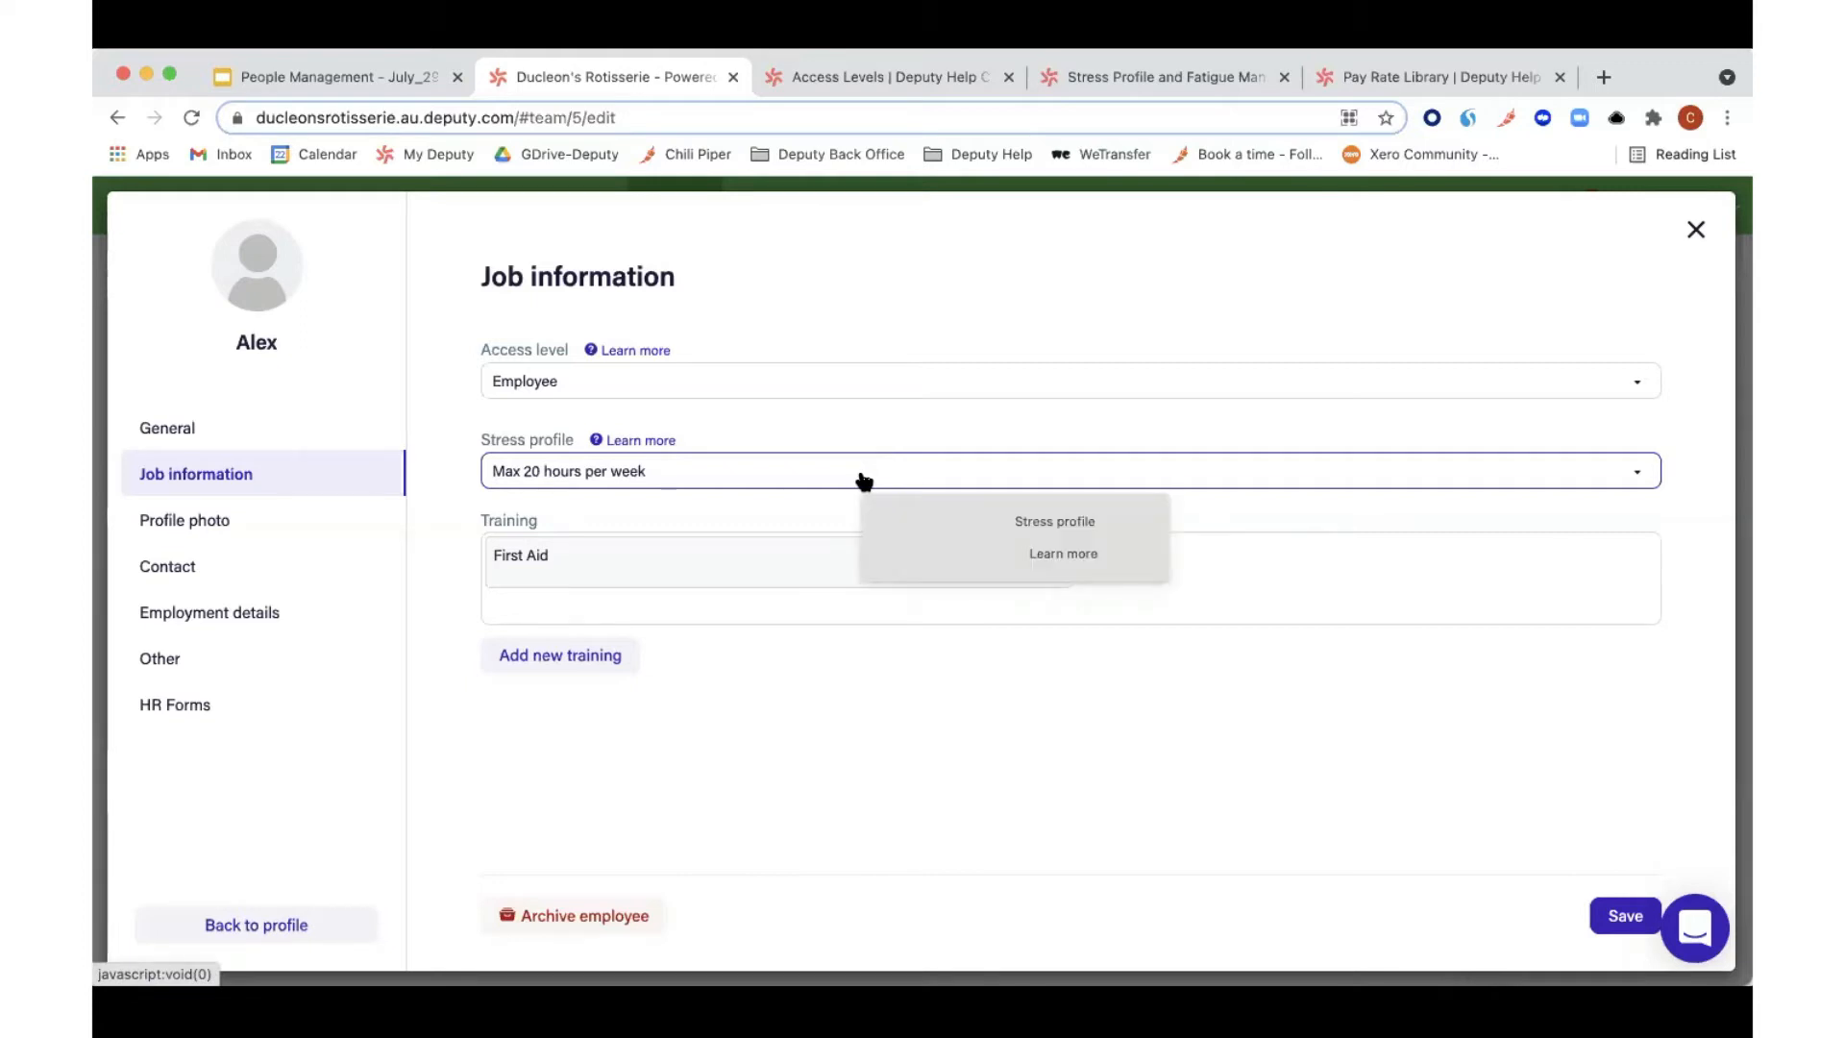
{"action": "left_click", "coordinate": [727, 470]}
{"action": "left_click", "coordinate": [597, 581]}
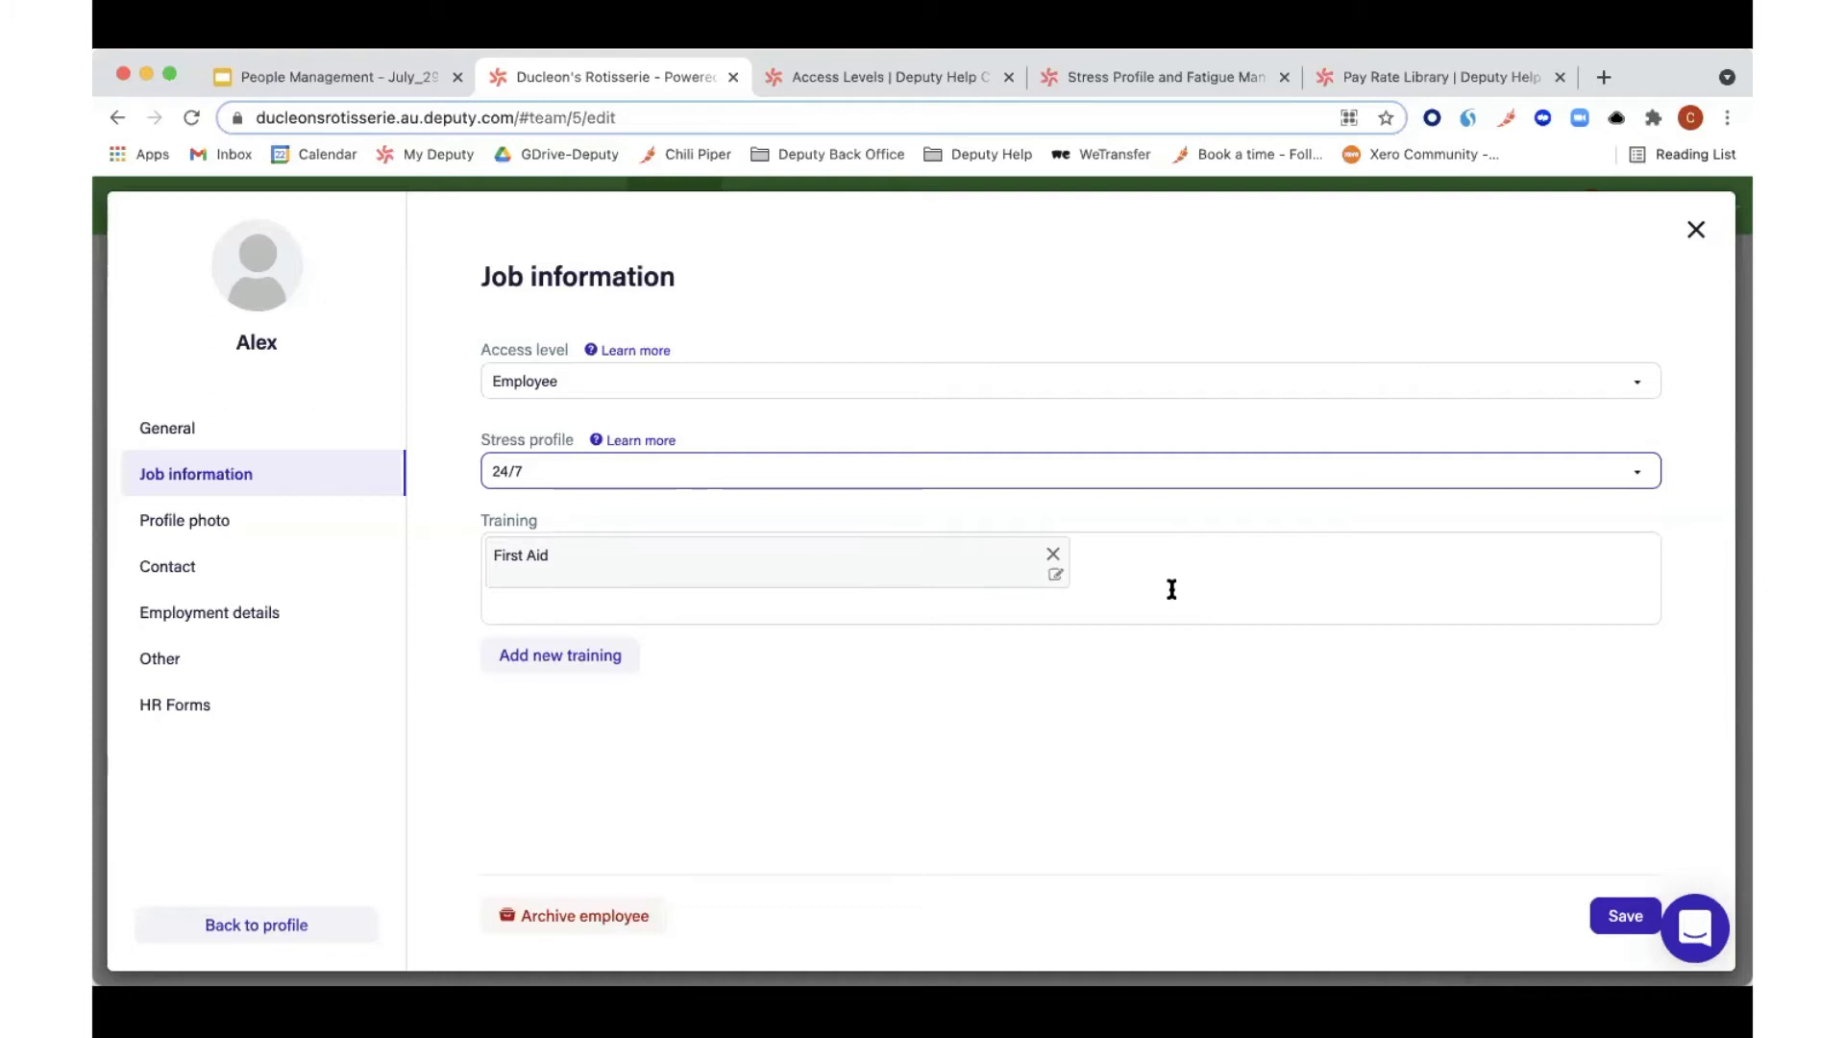
Step: Add a new training named Management to the employee's job information
{"action": "left_click", "coordinate": [890, 612]}
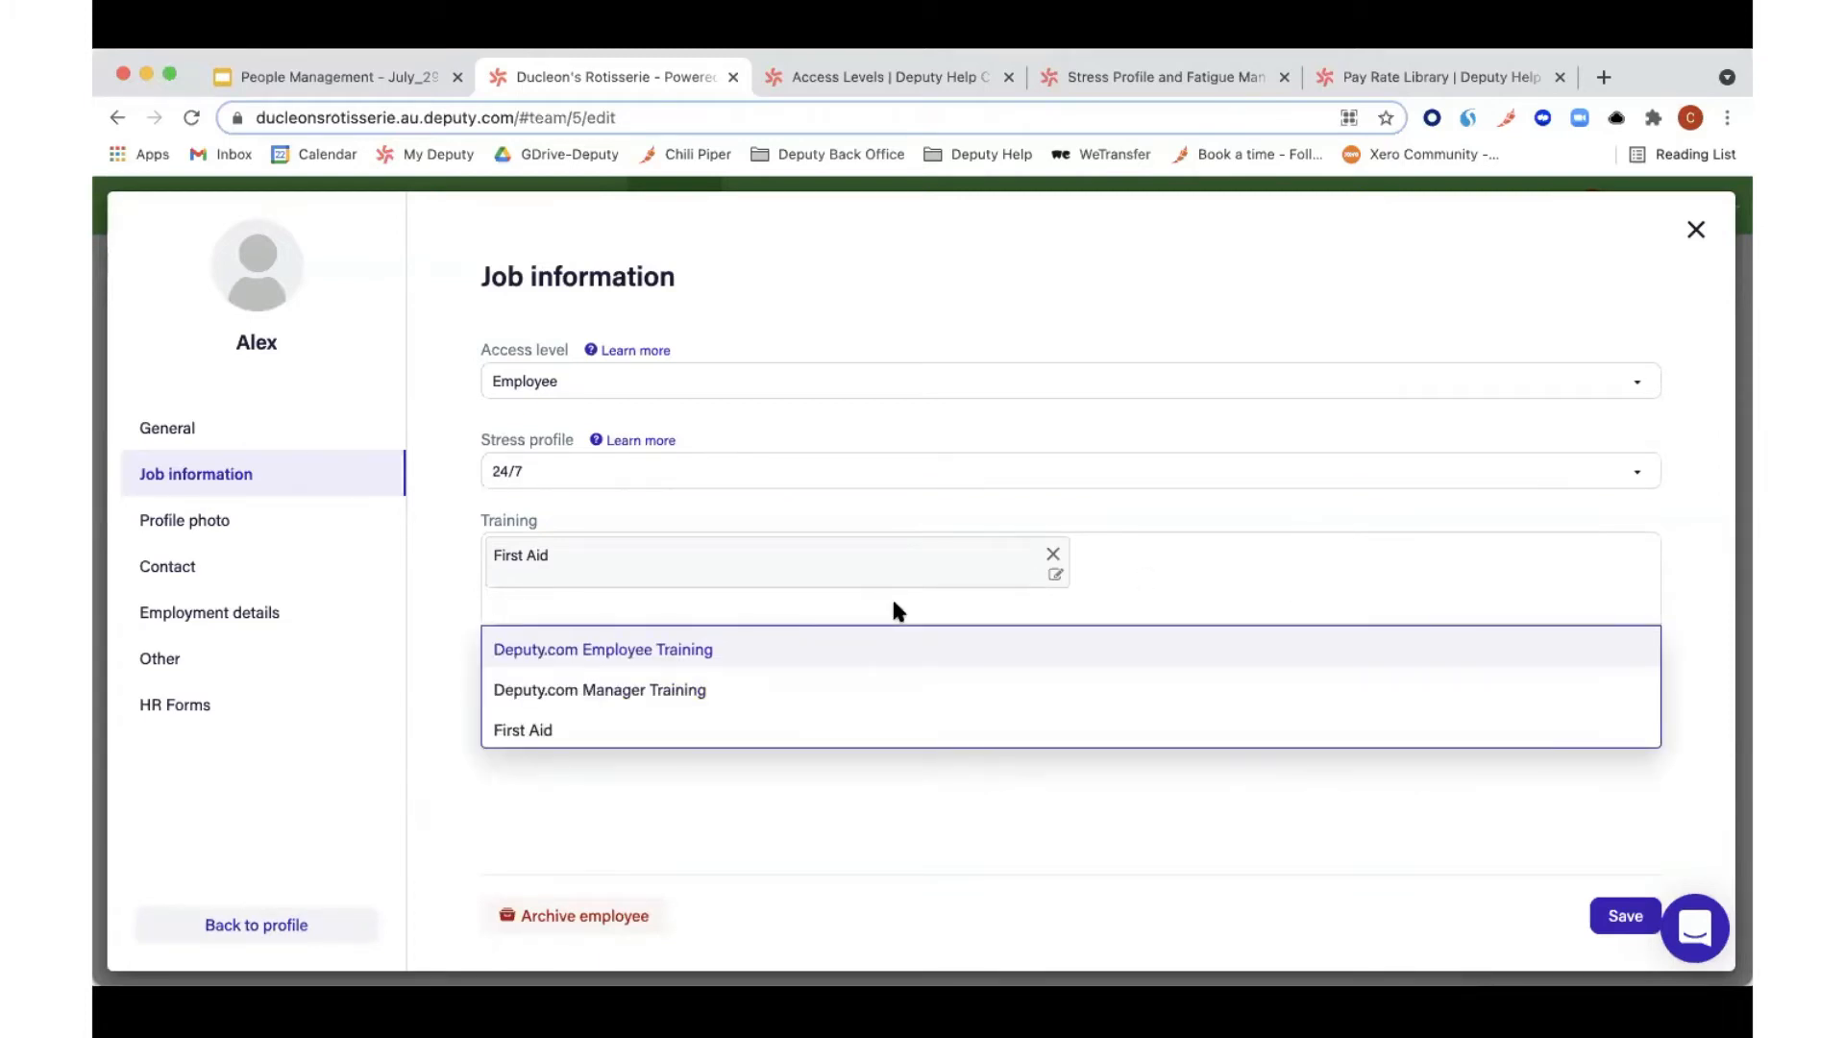
{"action": "type", "text": "Manageme"}
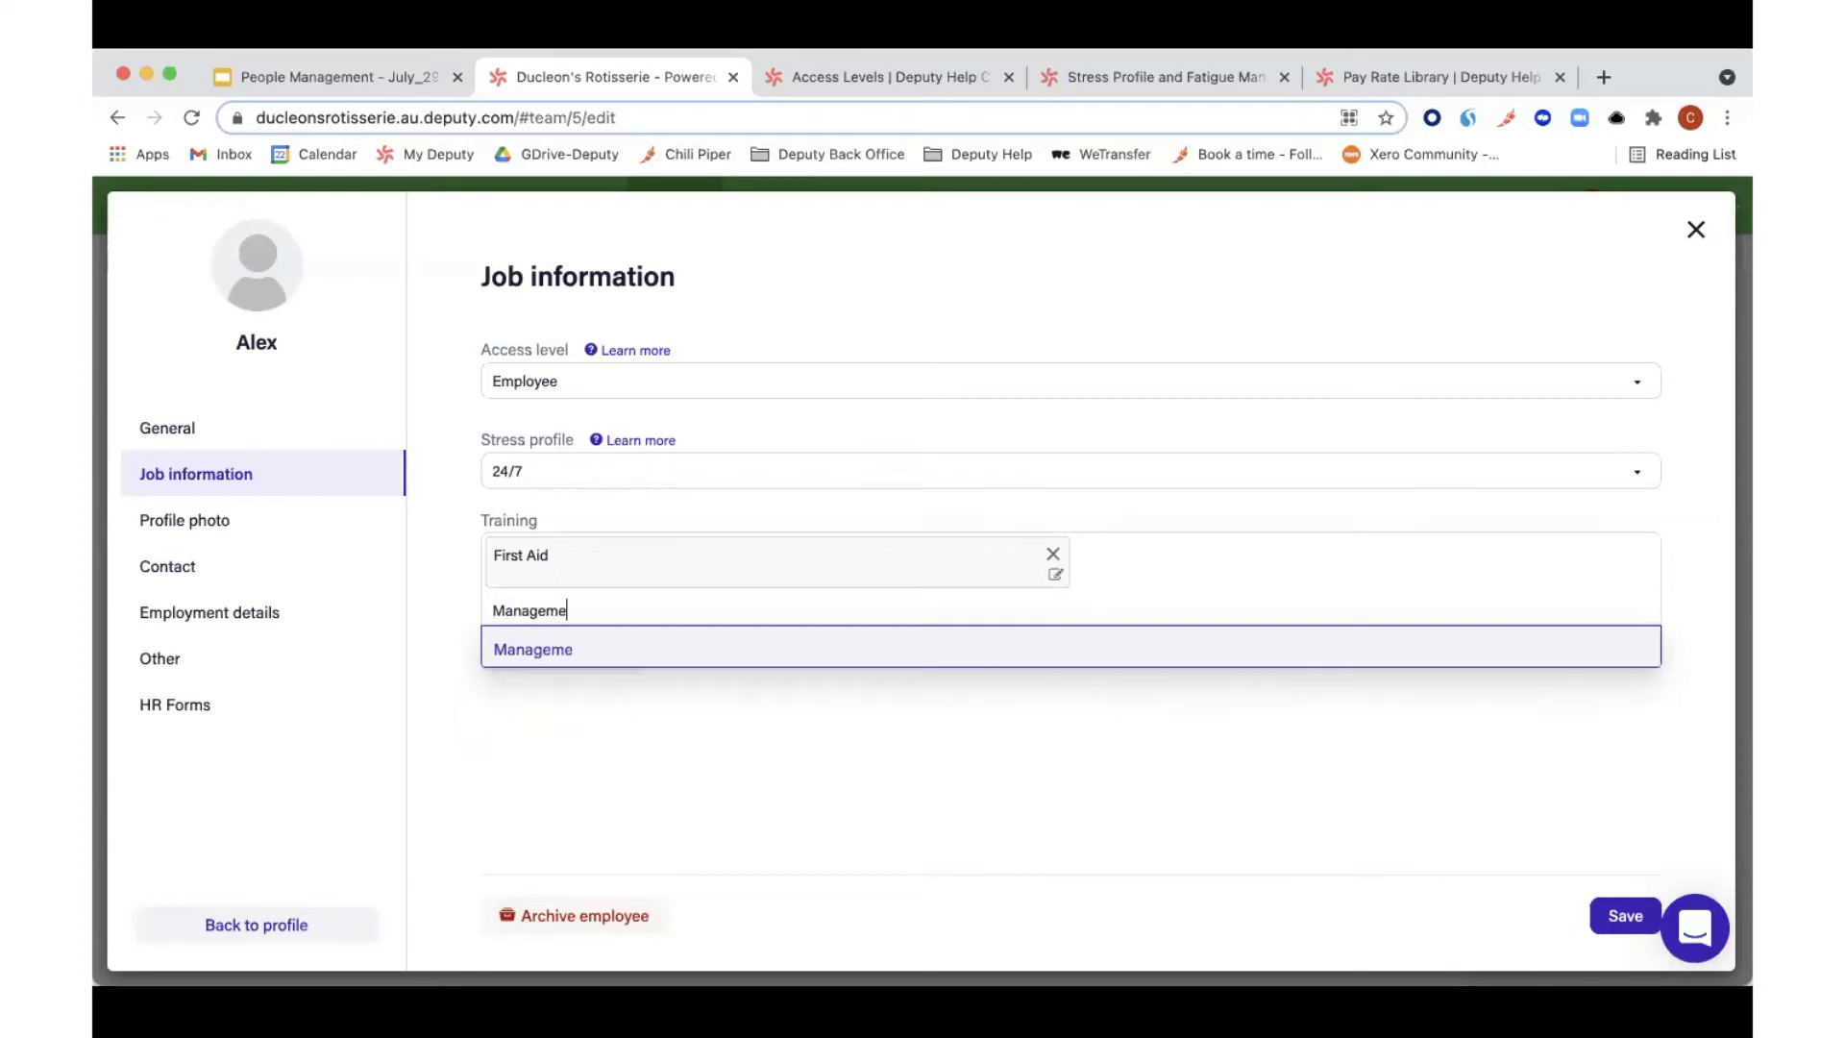
{"action": "type", "text": "nt"}
{"action": "key", "text": "Return"}
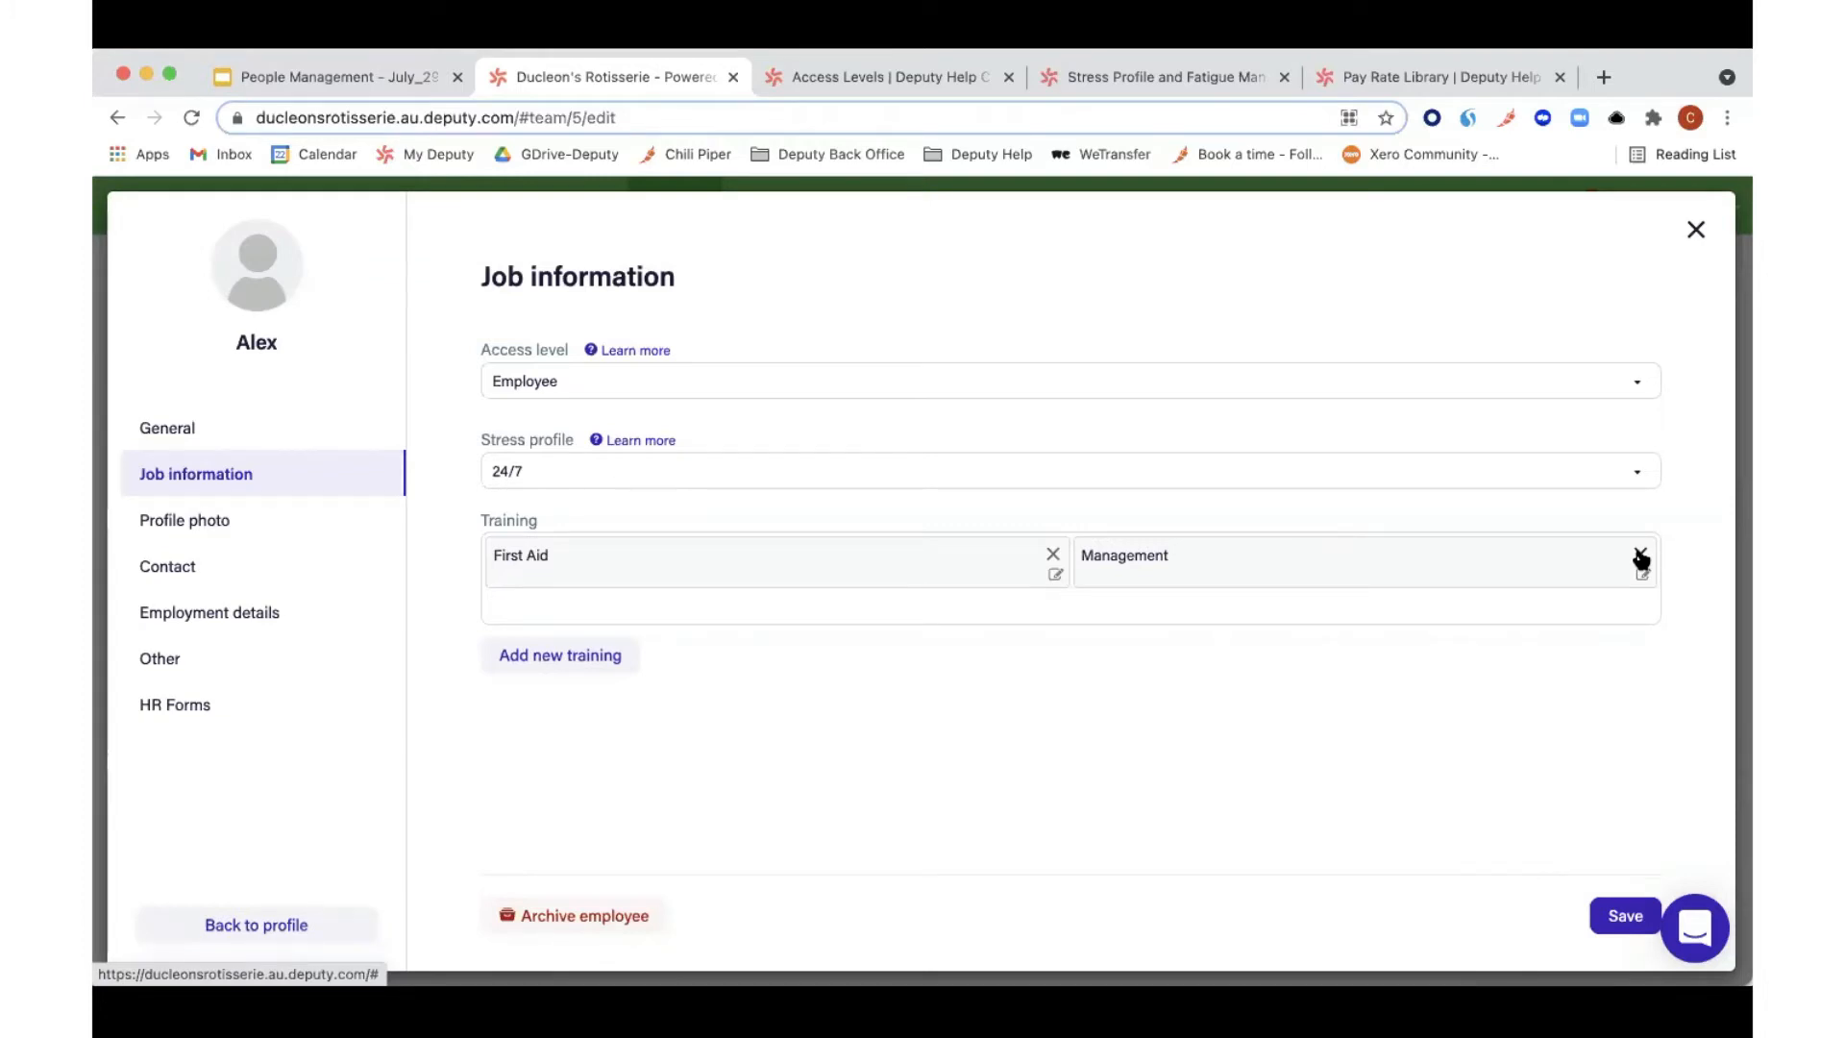
Step: Add a new training named Working Holiday Visa to the employee's job information
{"action": "left_click", "coordinate": [856, 607]}
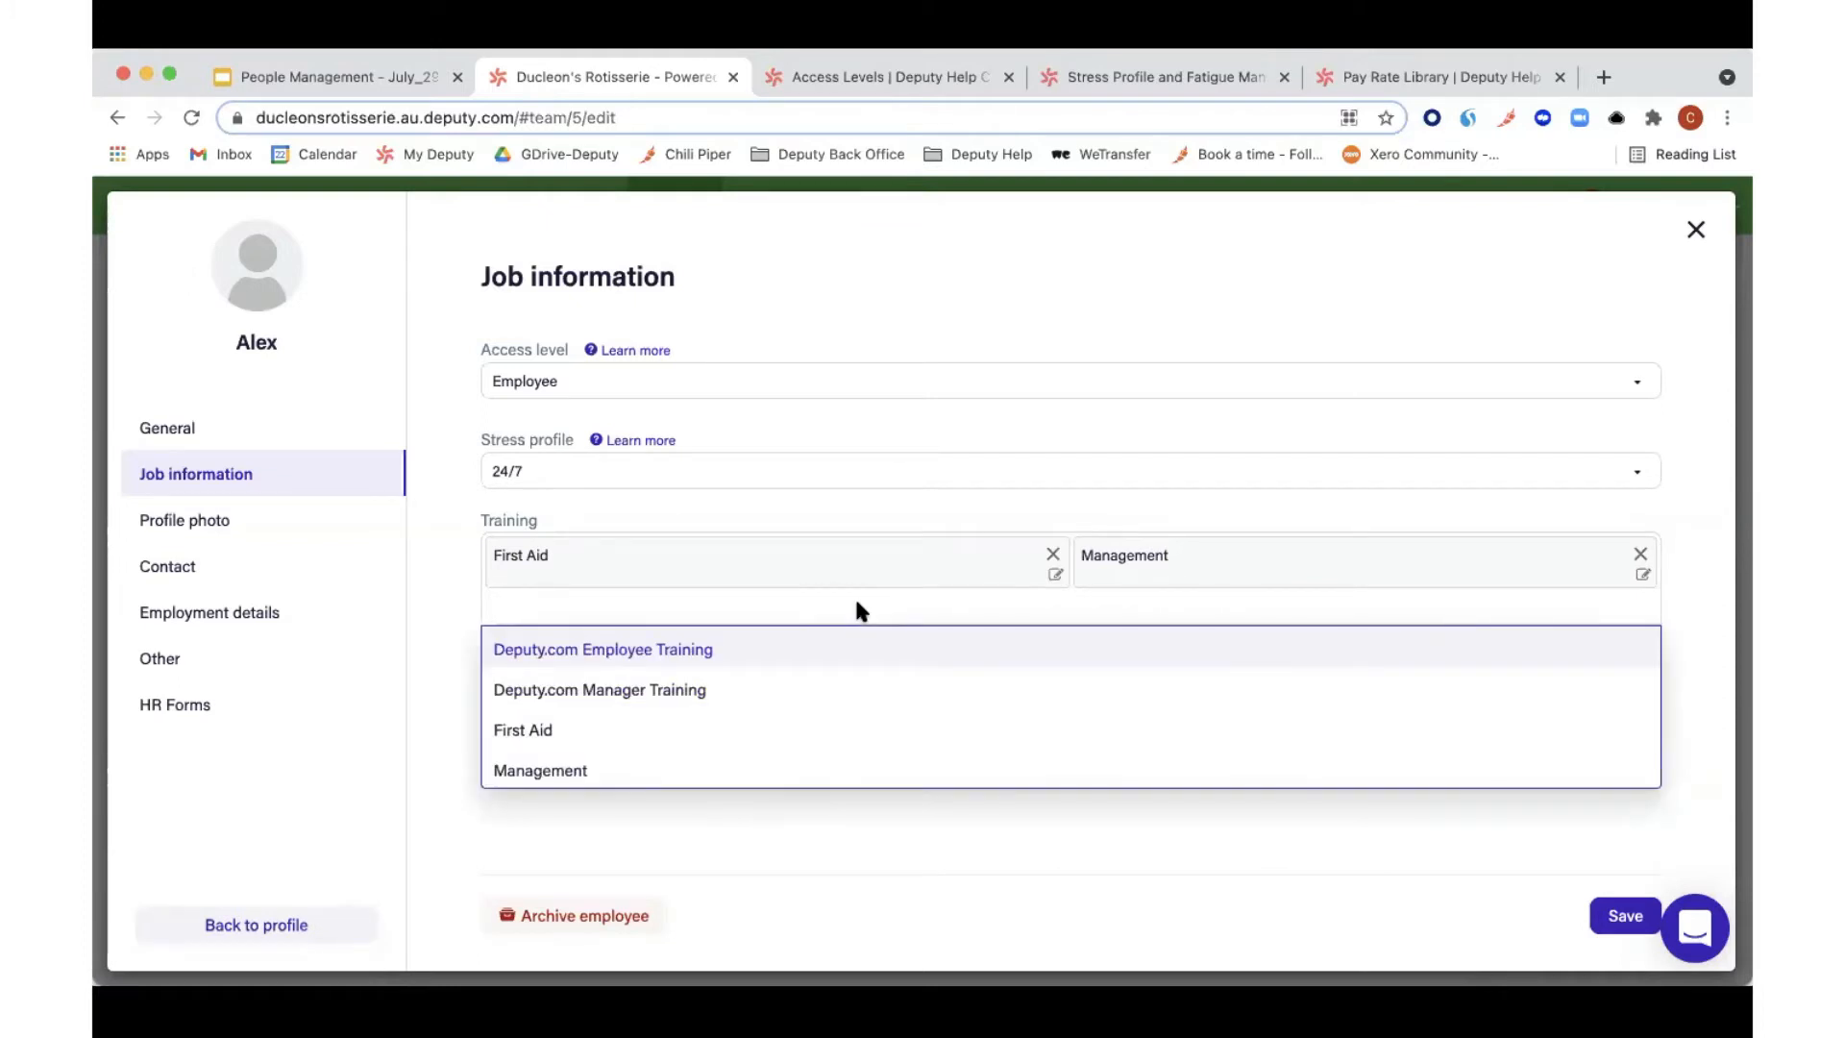
{"action": "type", "text": "Working Ho"}
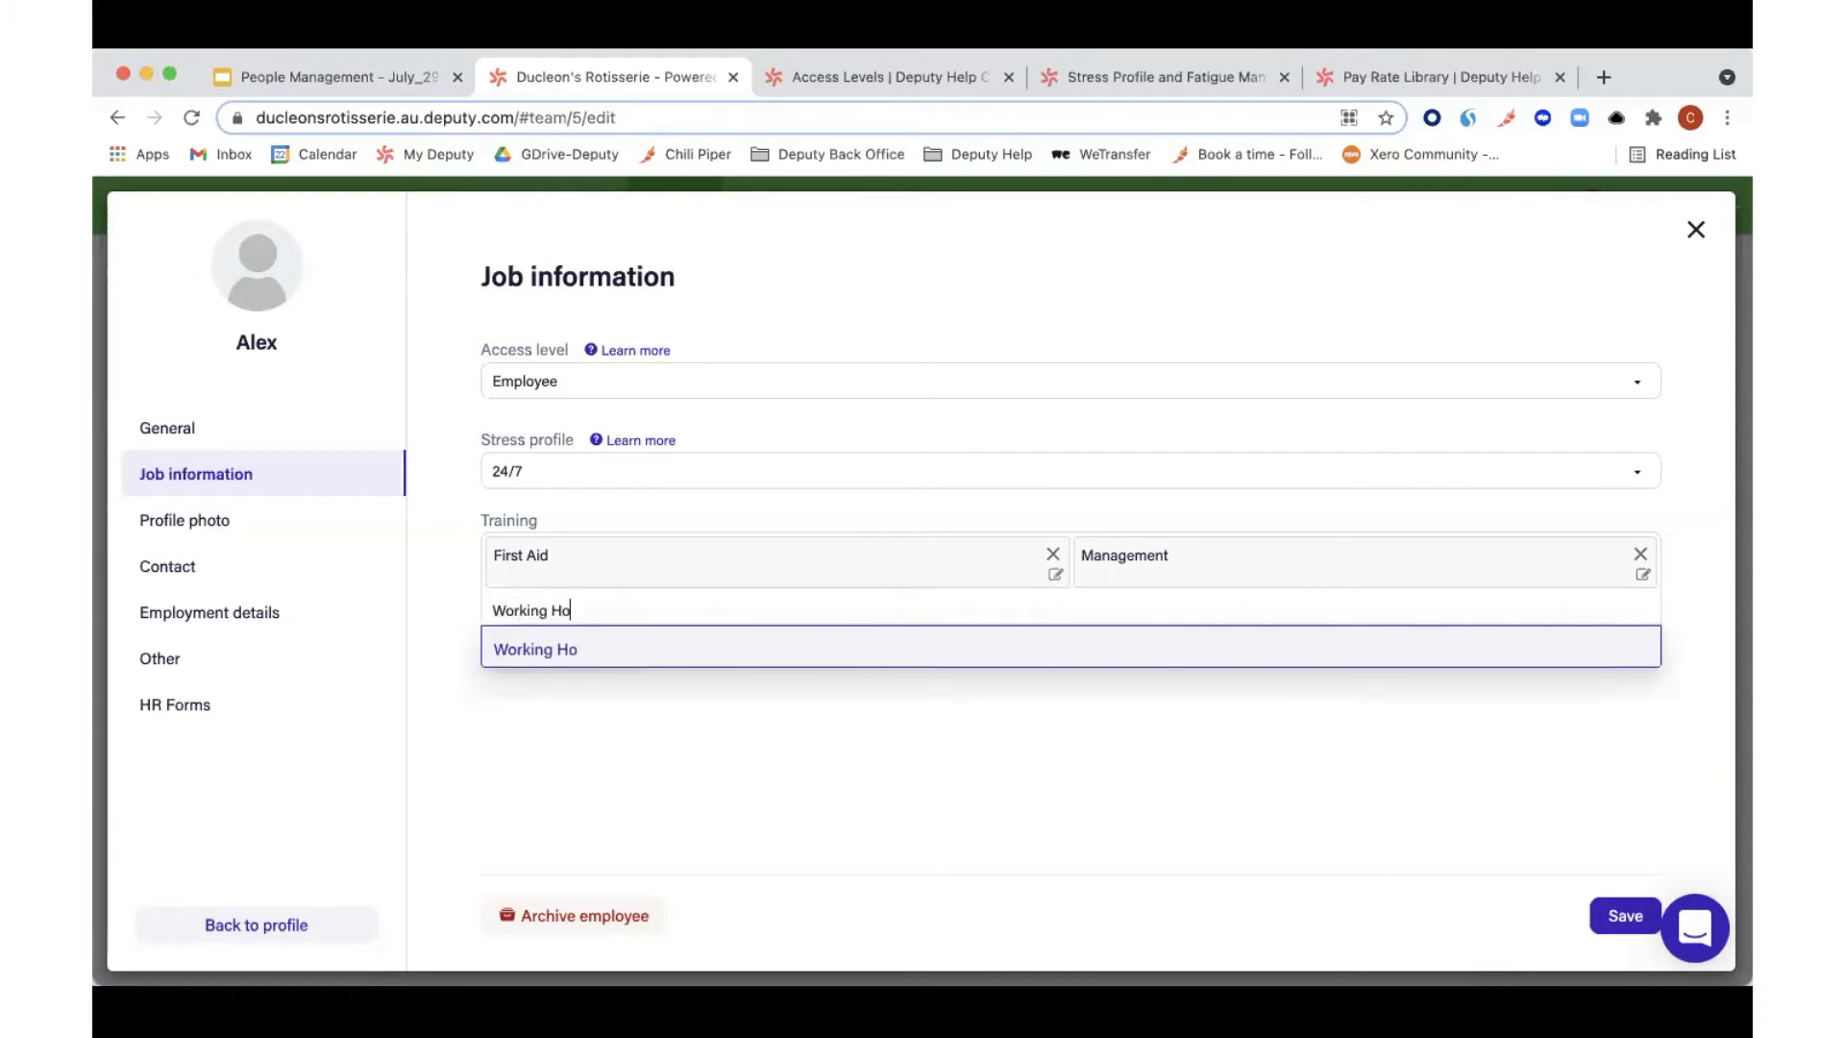
{"action": "type", "text": "liday Visa"}
{"action": "key", "text": "Return"}
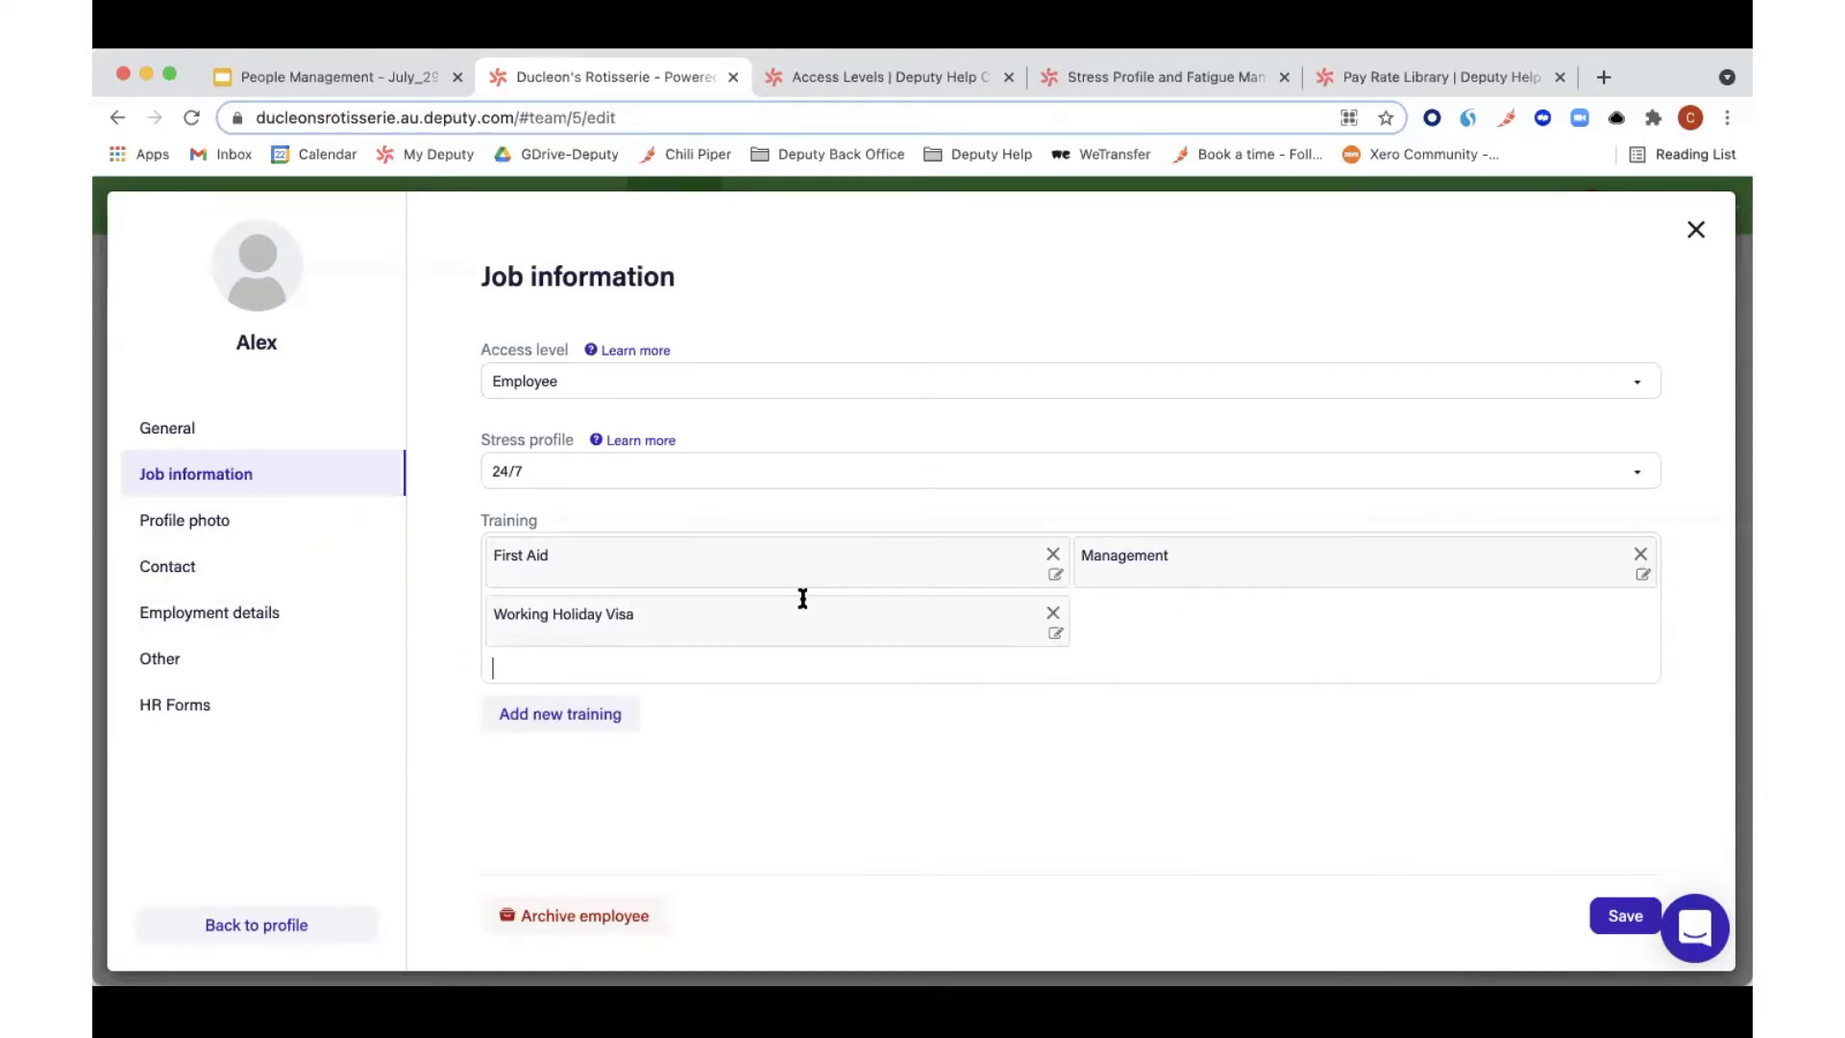
Step: Give the Working Holiday Visa training the expiry date 21/07/22 and leave the employee's details without updating the training or saving
{"action": "left_click", "coordinate": [1056, 636]}
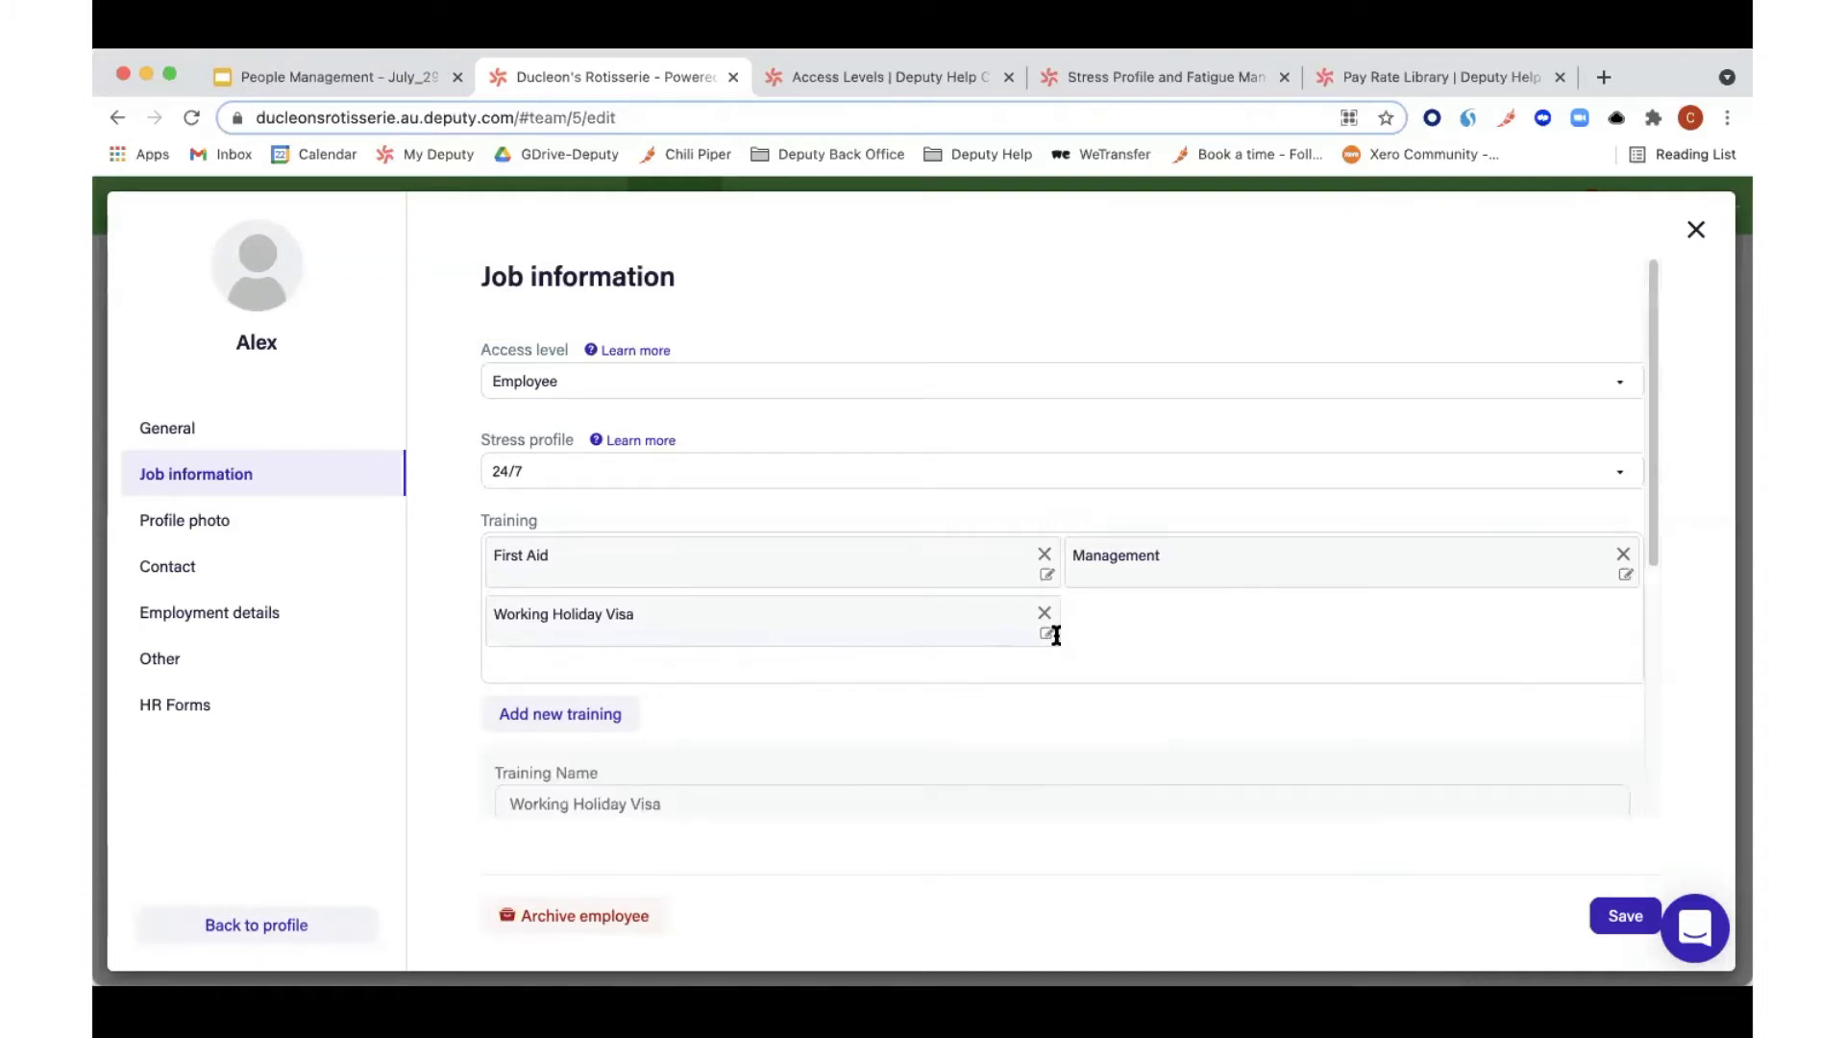
{"action": "scroll", "coordinate": [1056, 636], "scroll_direction": "down", "scroll_amount": 3}
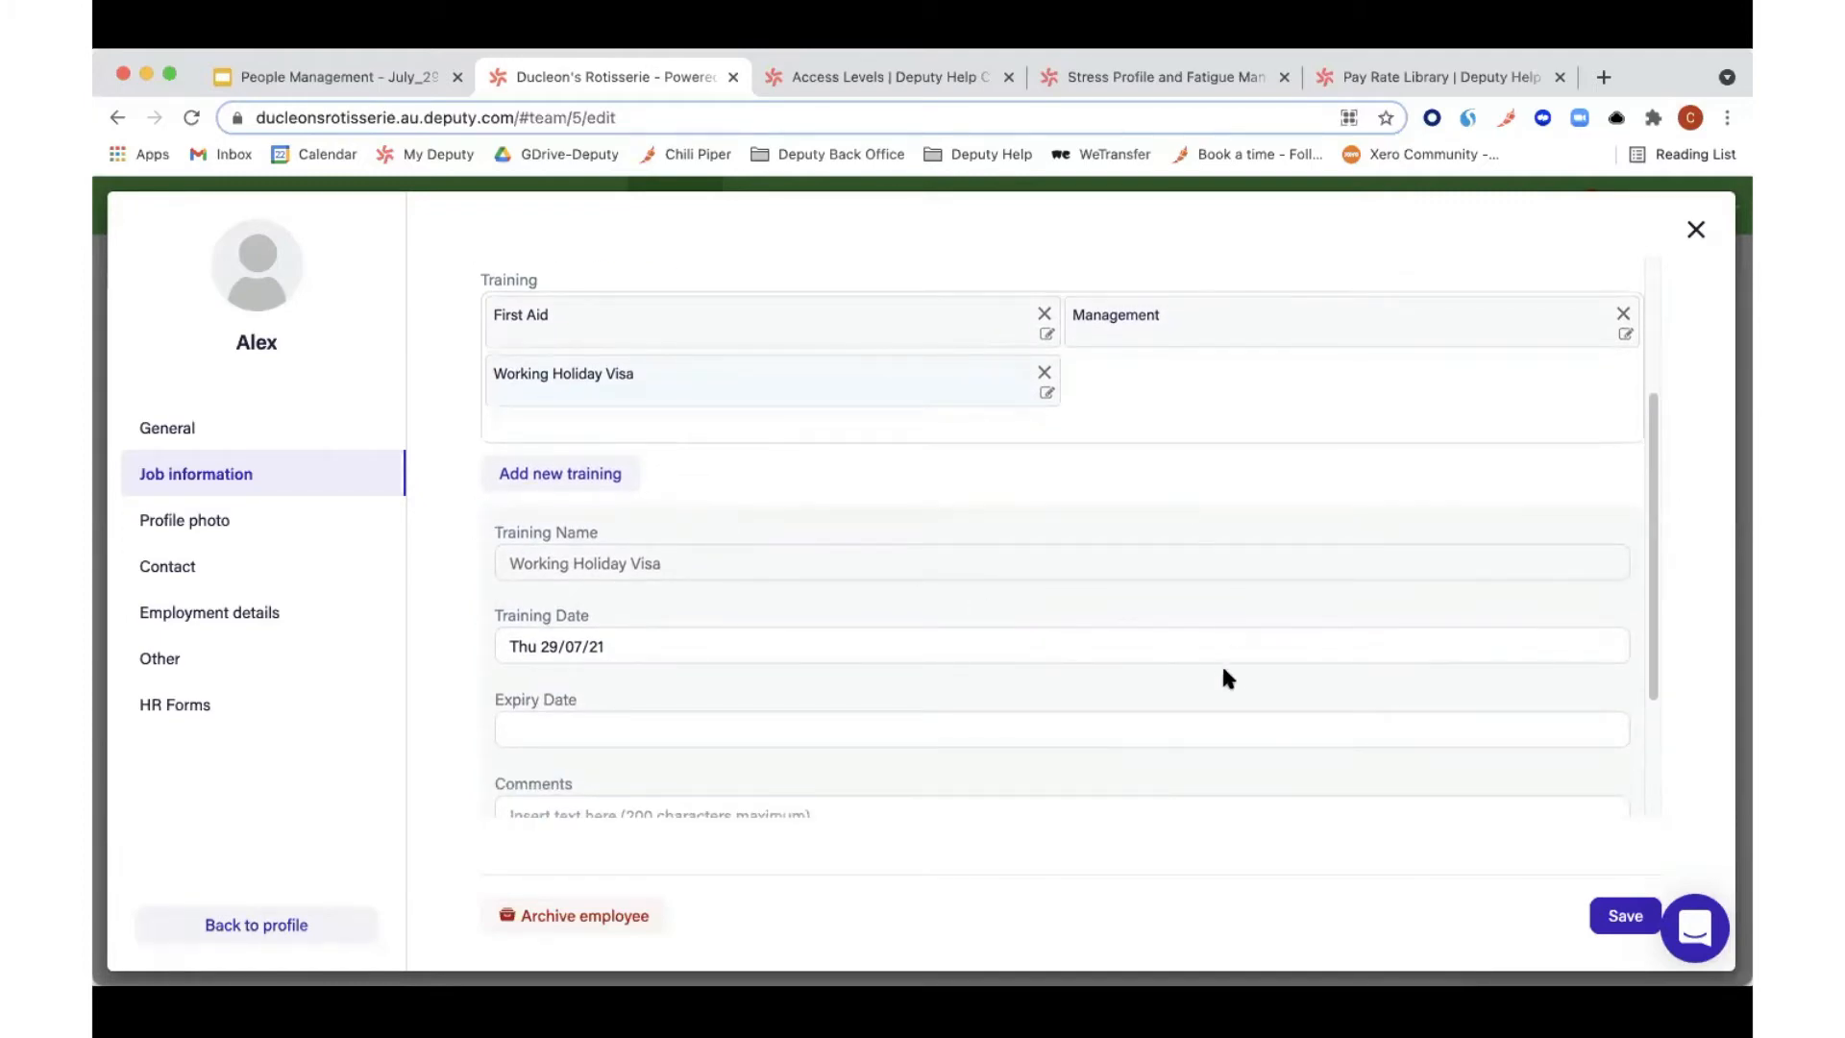
{"action": "scroll", "coordinate": [1223, 677], "scroll_direction": "down", "scroll_amount": 1}
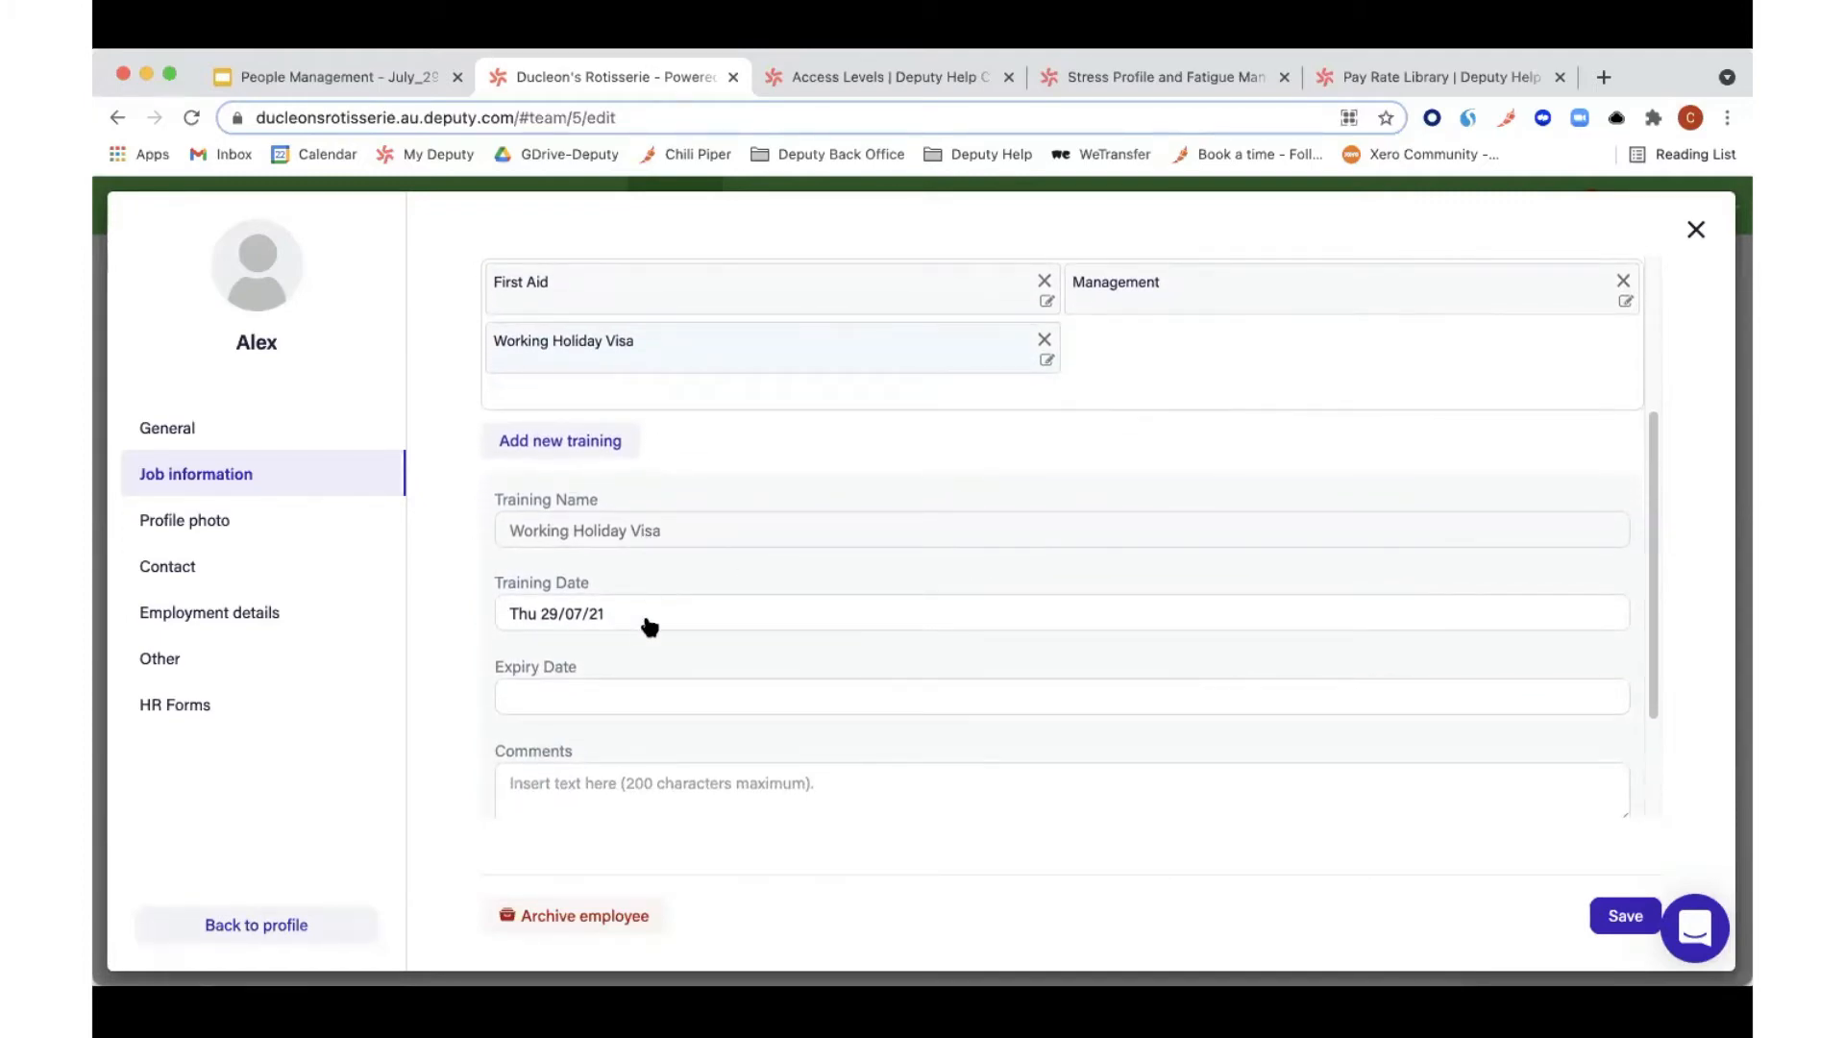
{"action": "scroll", "coordinate": [652, 623], "scroll_direction": "down", "scroll_amount": 1}
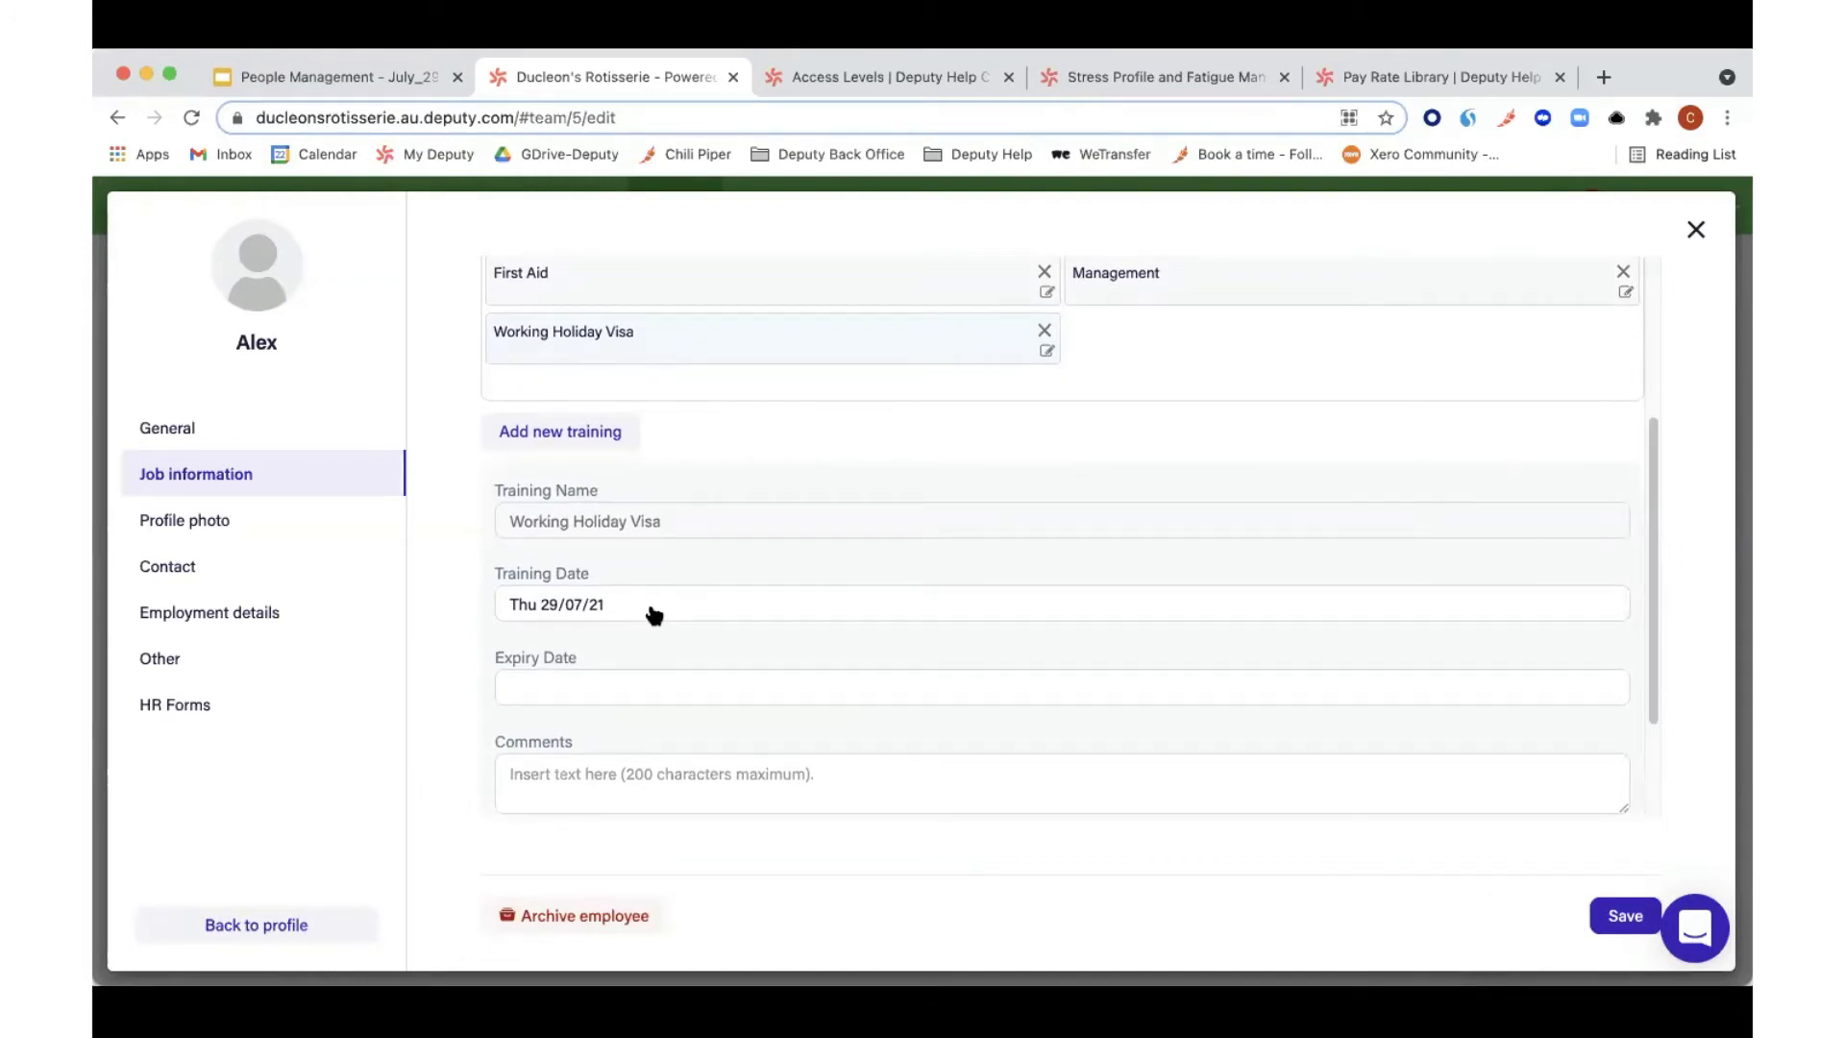
{"action": "left_click", "coordinate": [619, 687]}
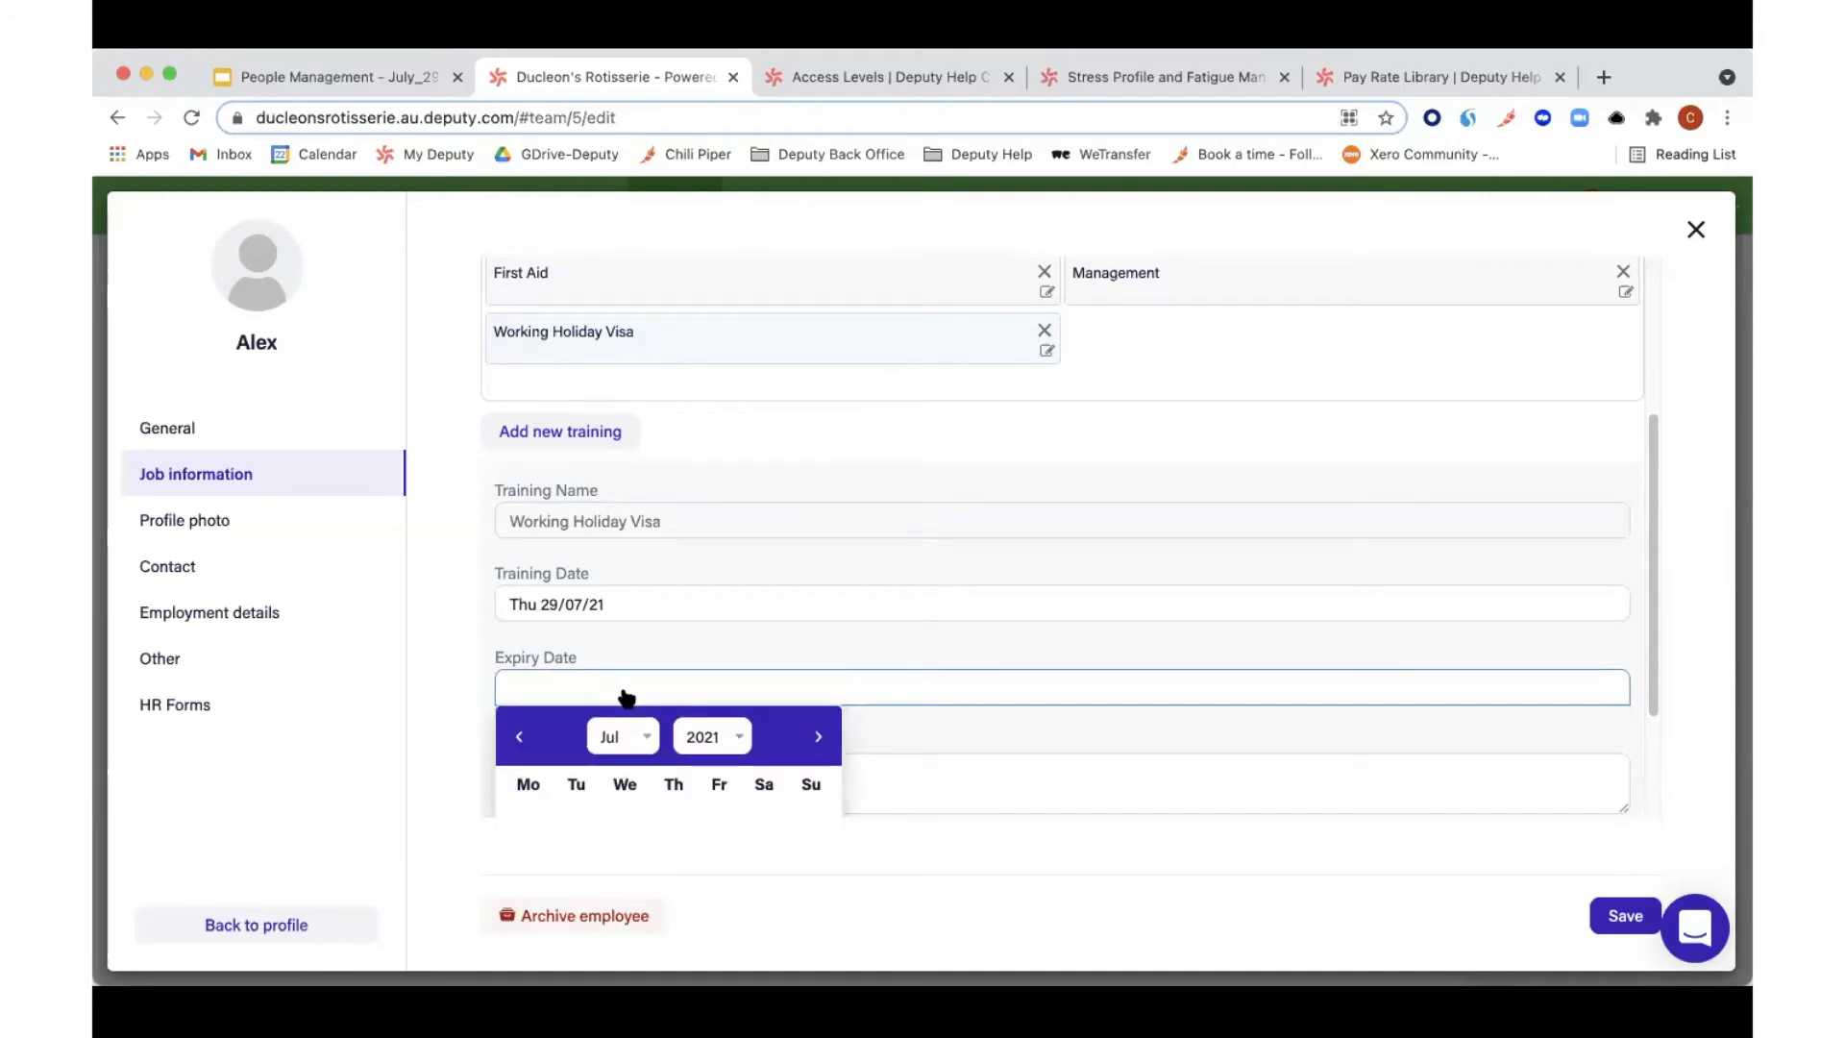
{"action": "scroll", "coordinate": [620, 677], "scroll_direction": "down", "scroll_amount": 4}
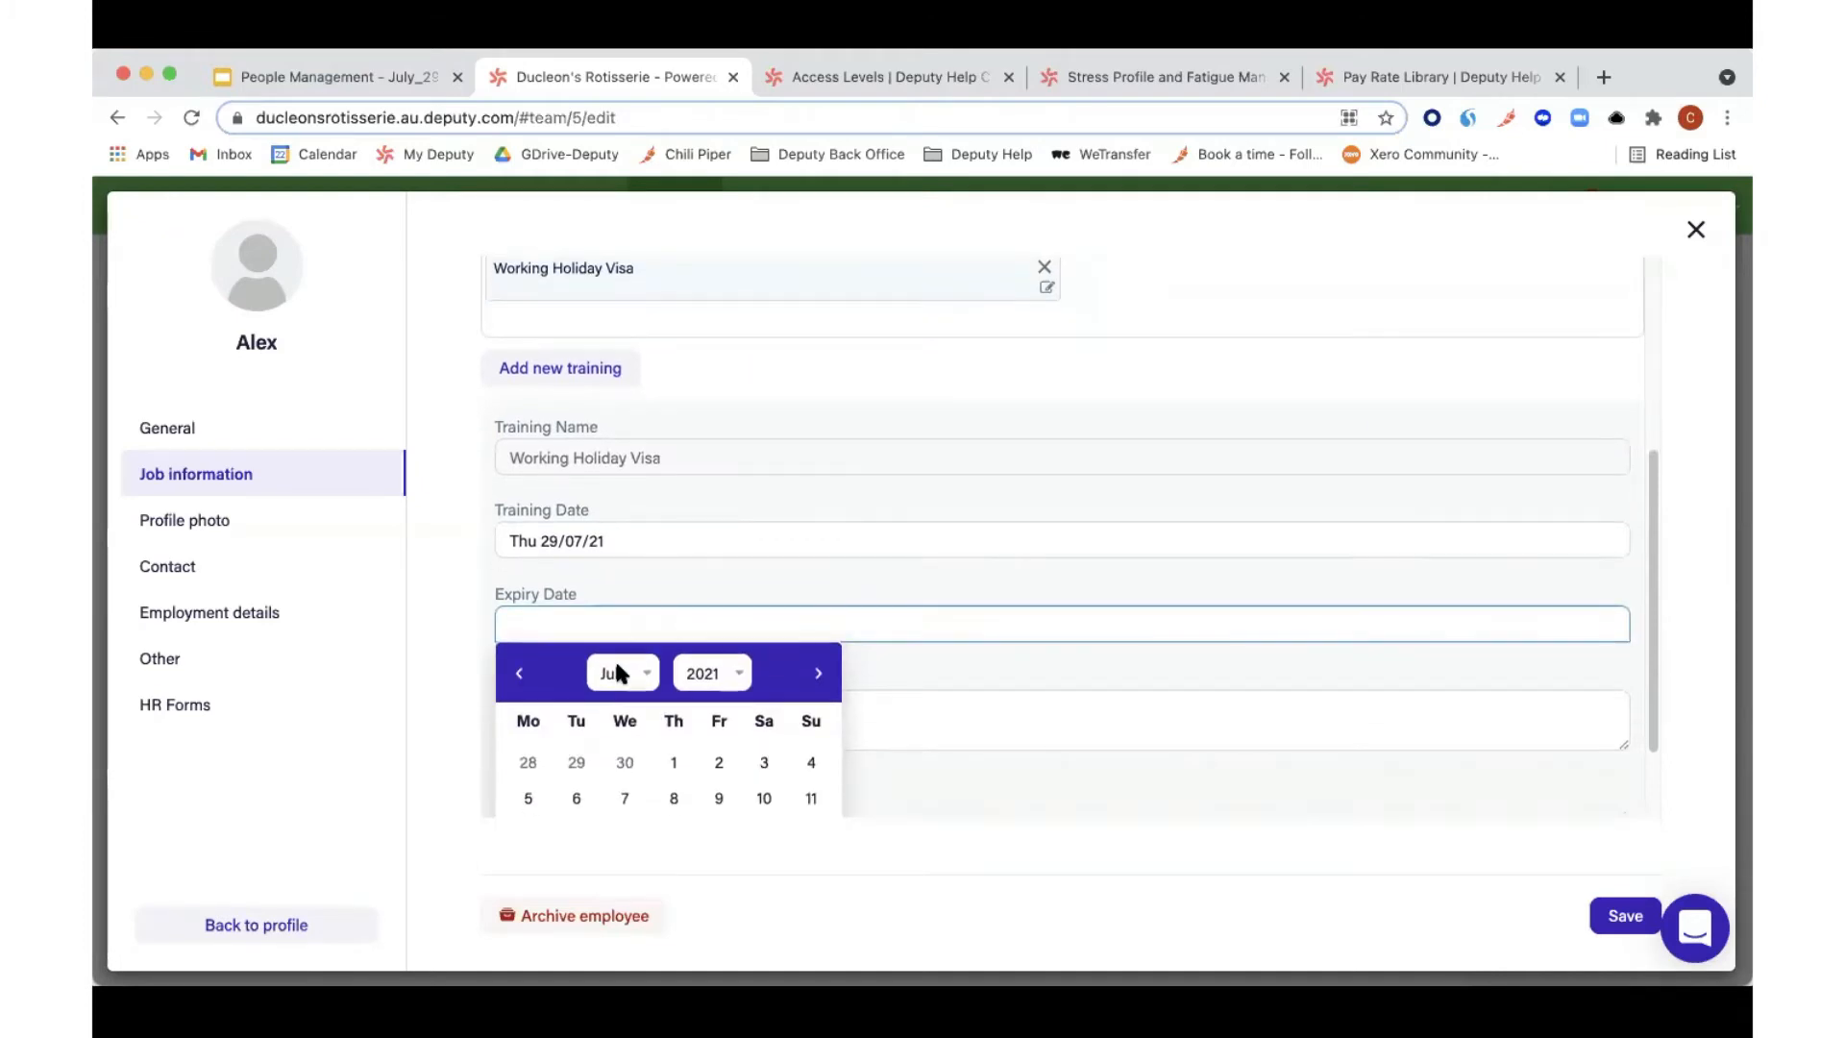
{"action": "left_click", "coordinate": [731, 561]}
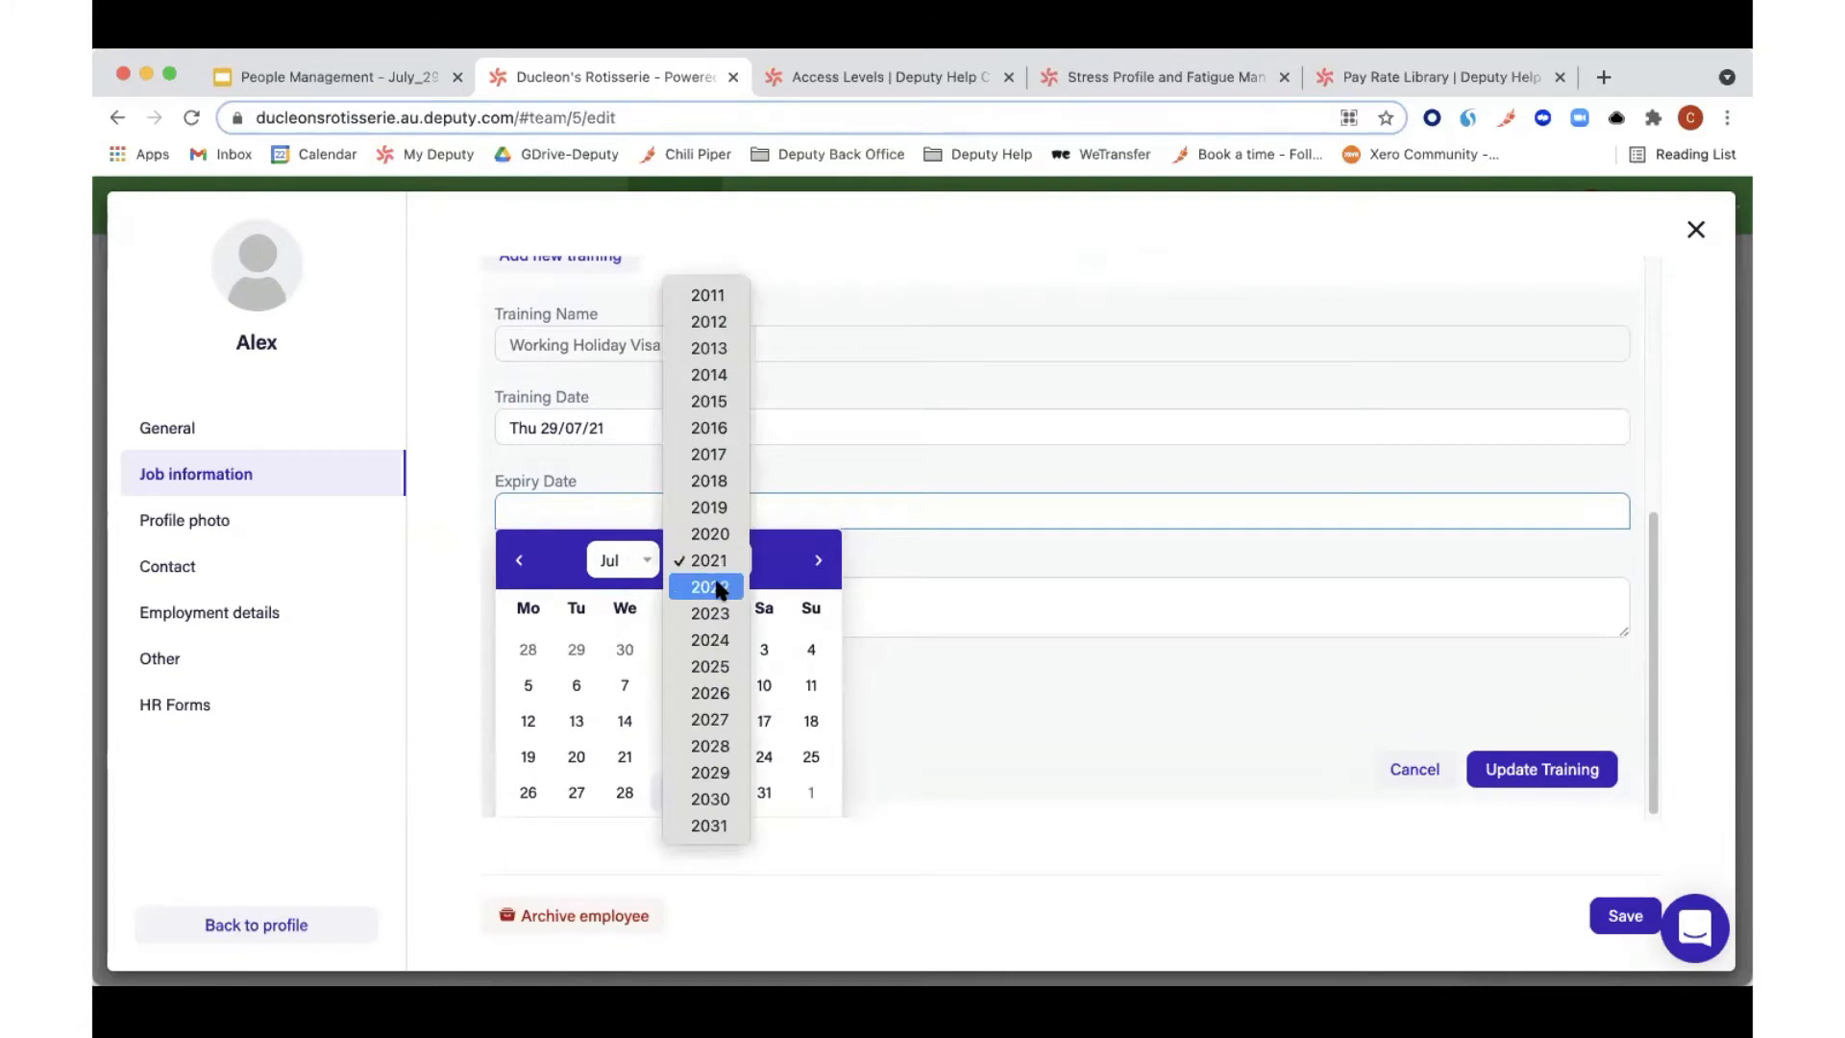
{"action": "left_click", "coordinate": [702, 602]}
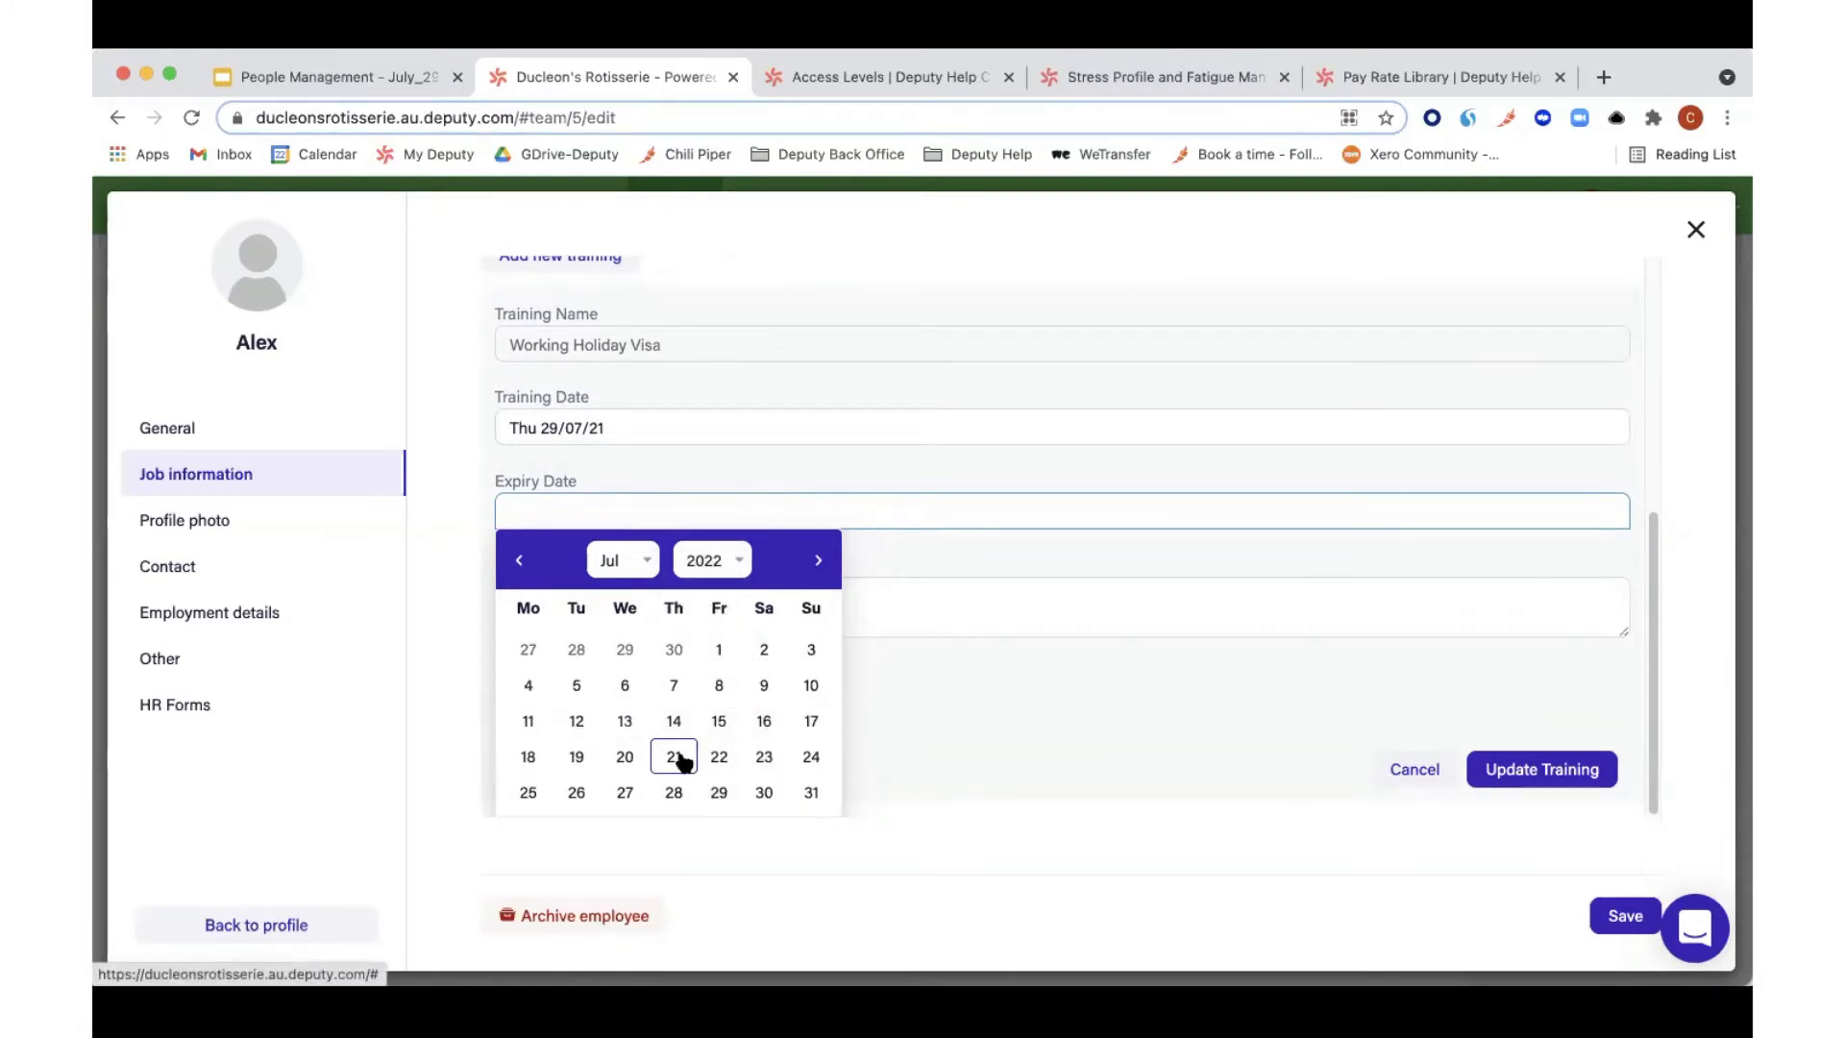
{"action": "left_click", "coordinate": [675, 758]}
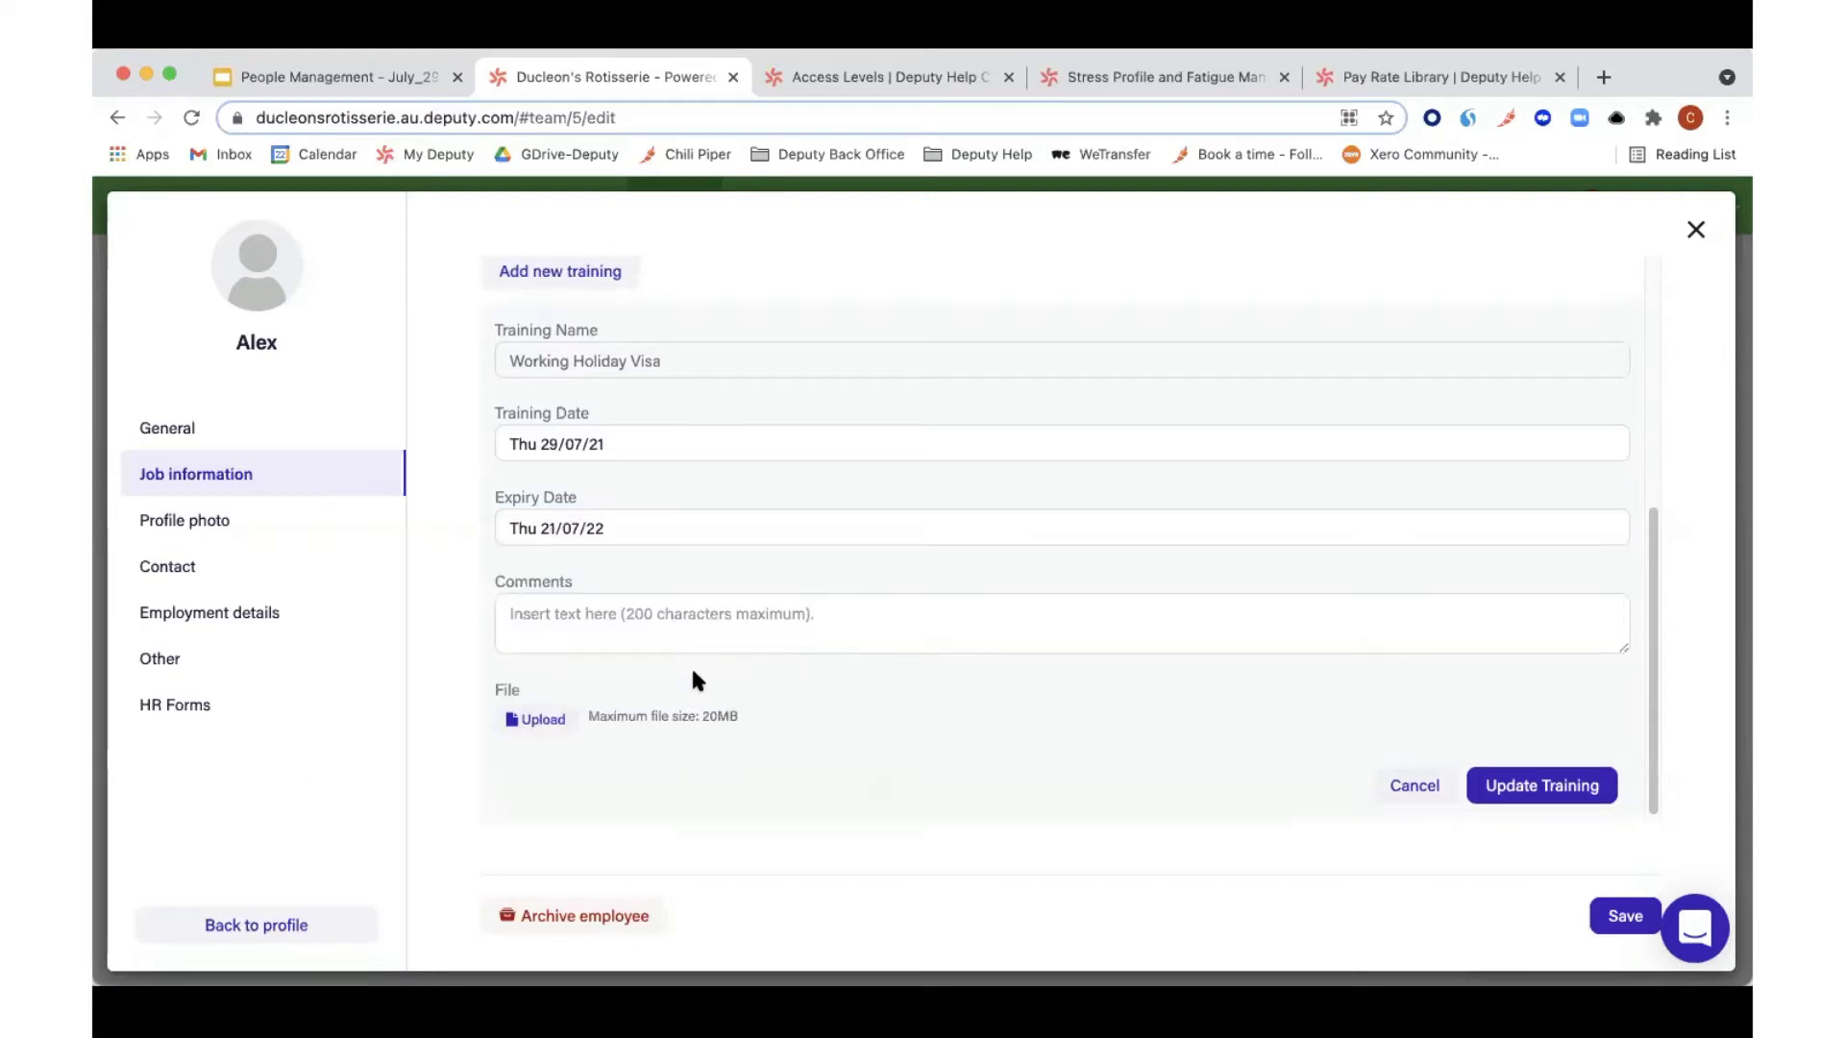
{"action": "left_click", "coordinate": [595, 615]}
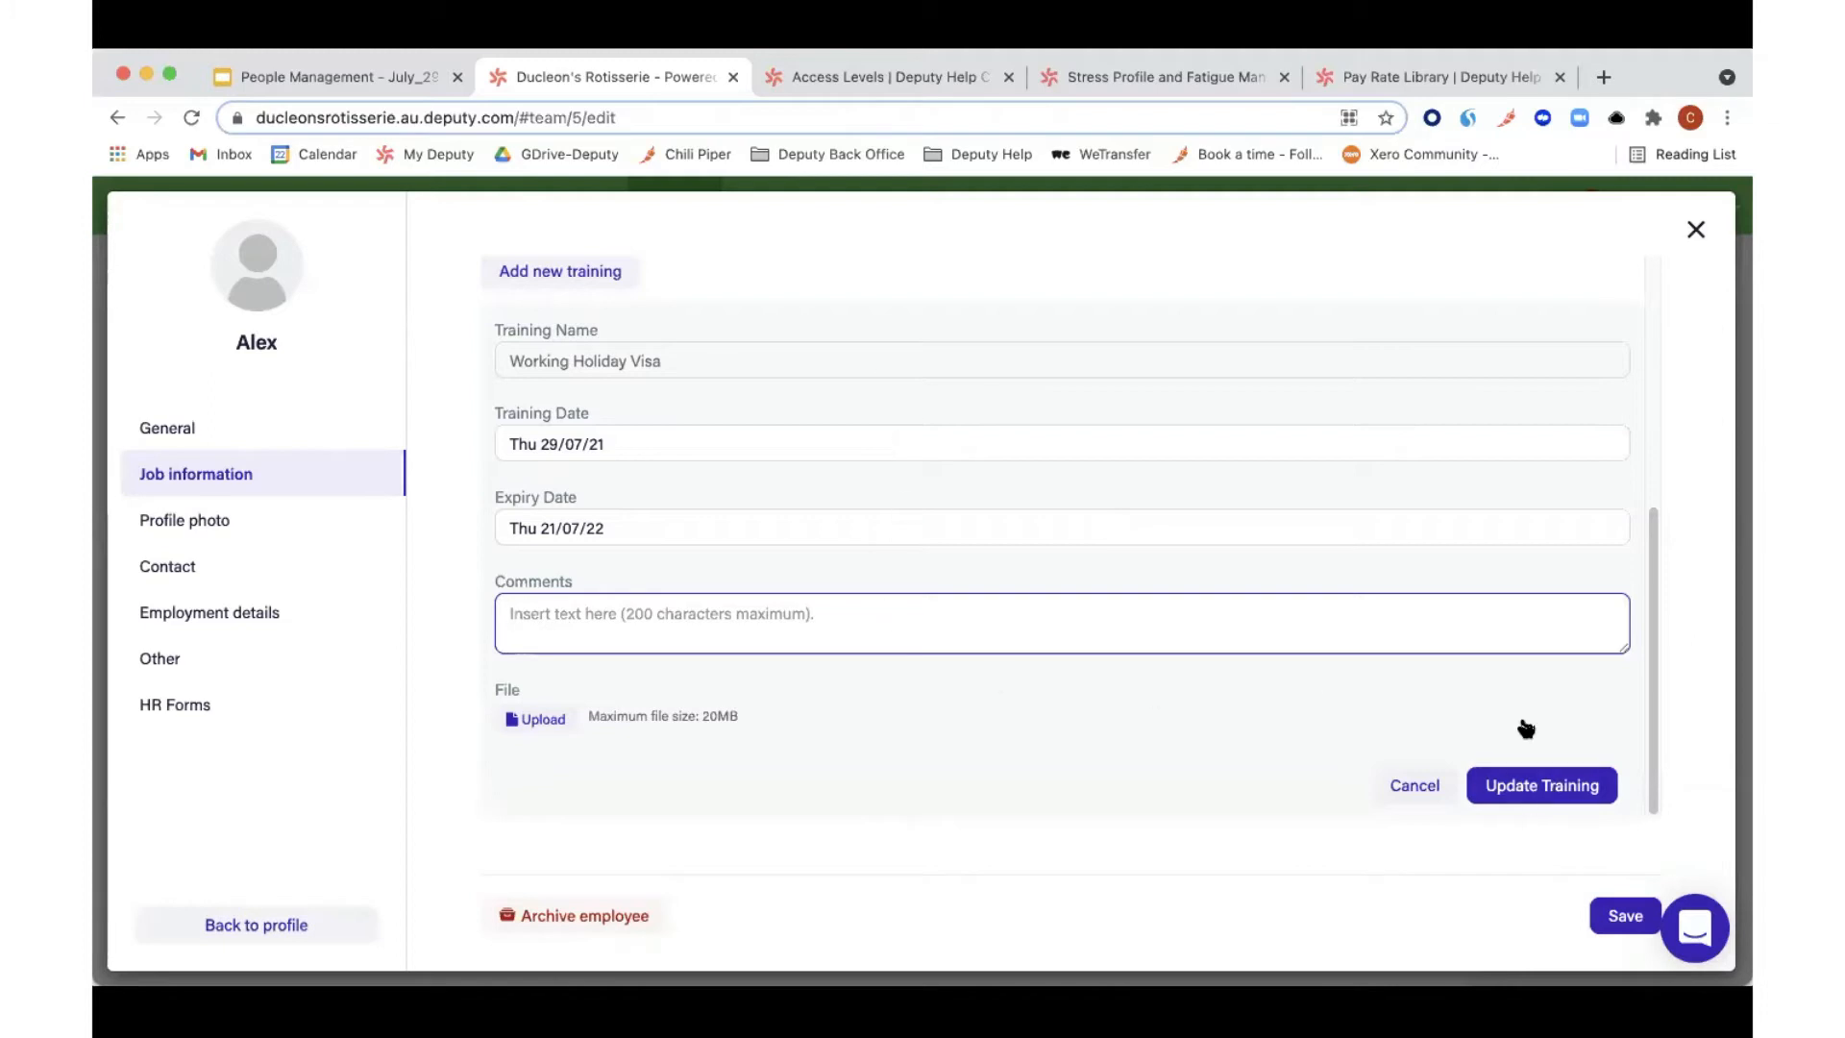
{"action": "left_click", "coordinate": [1699, 217]}
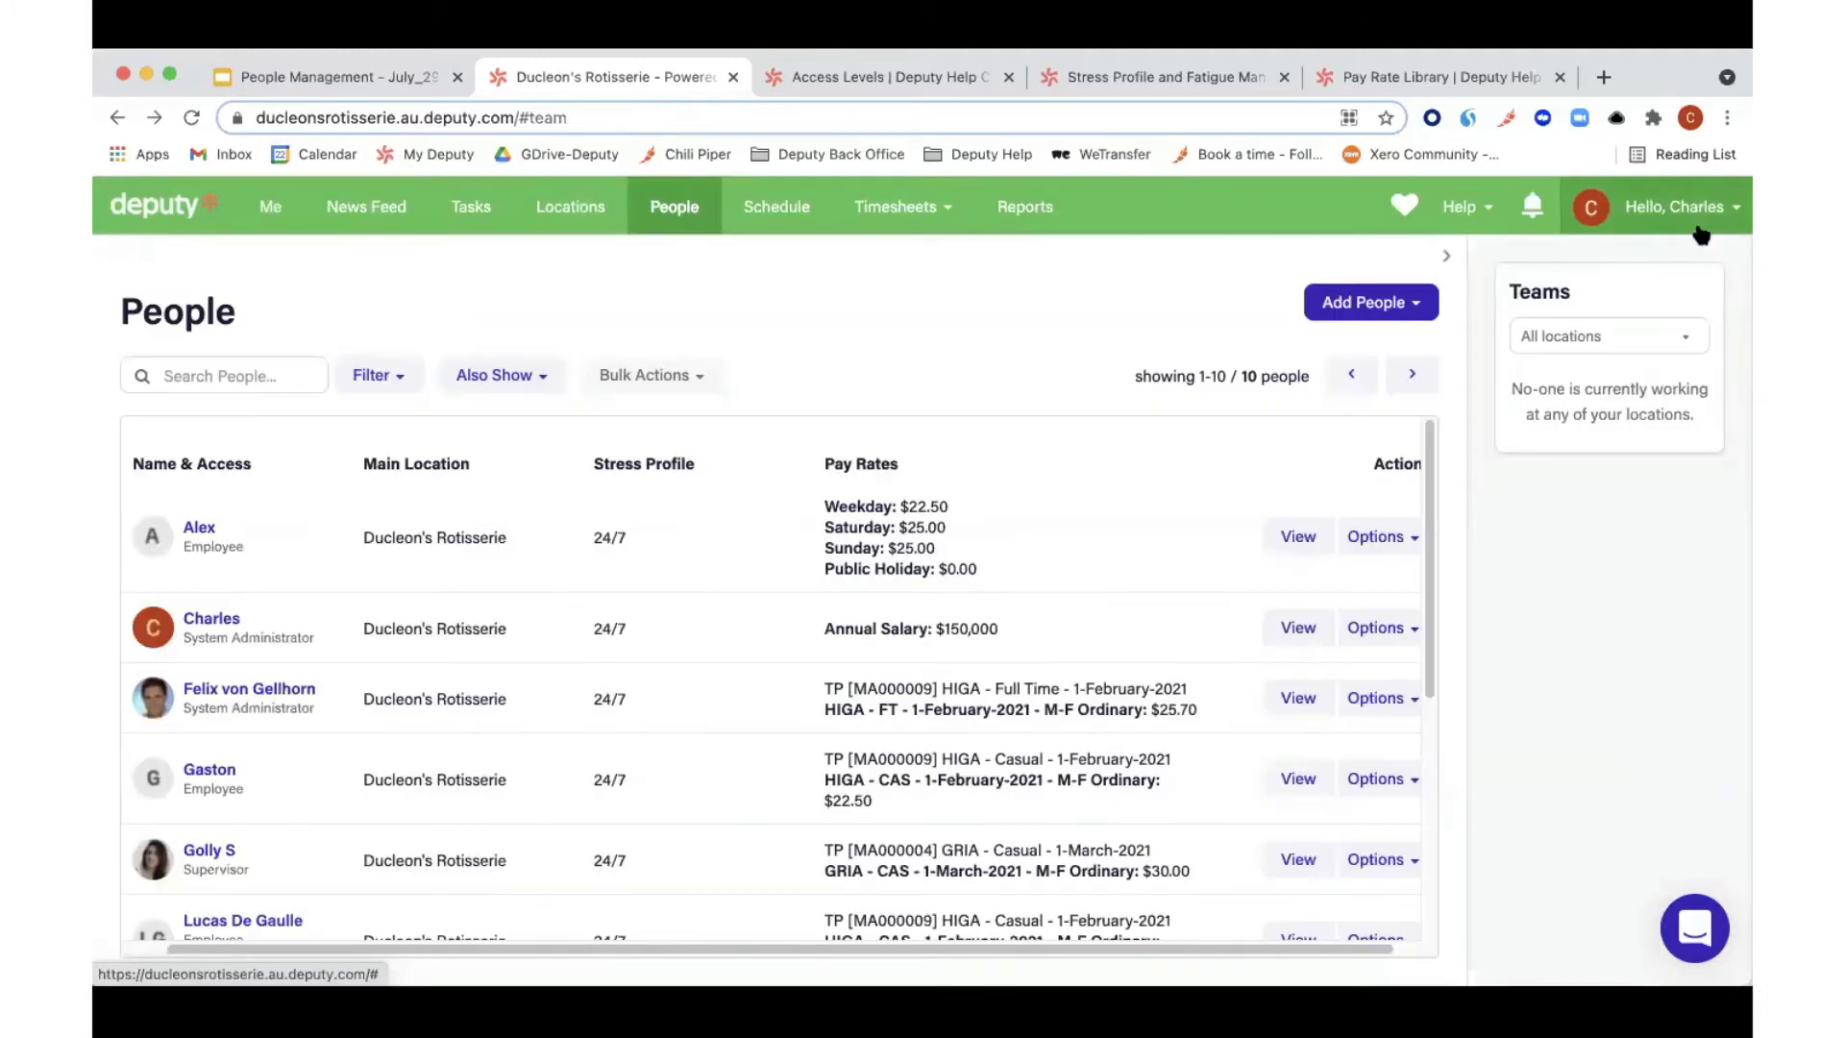
Step: Open the Expiring Training notification among the notifications and integrations of the Ducleon's Rotisserie location
{"action": "left_click", "coordinate": [574, 221]}
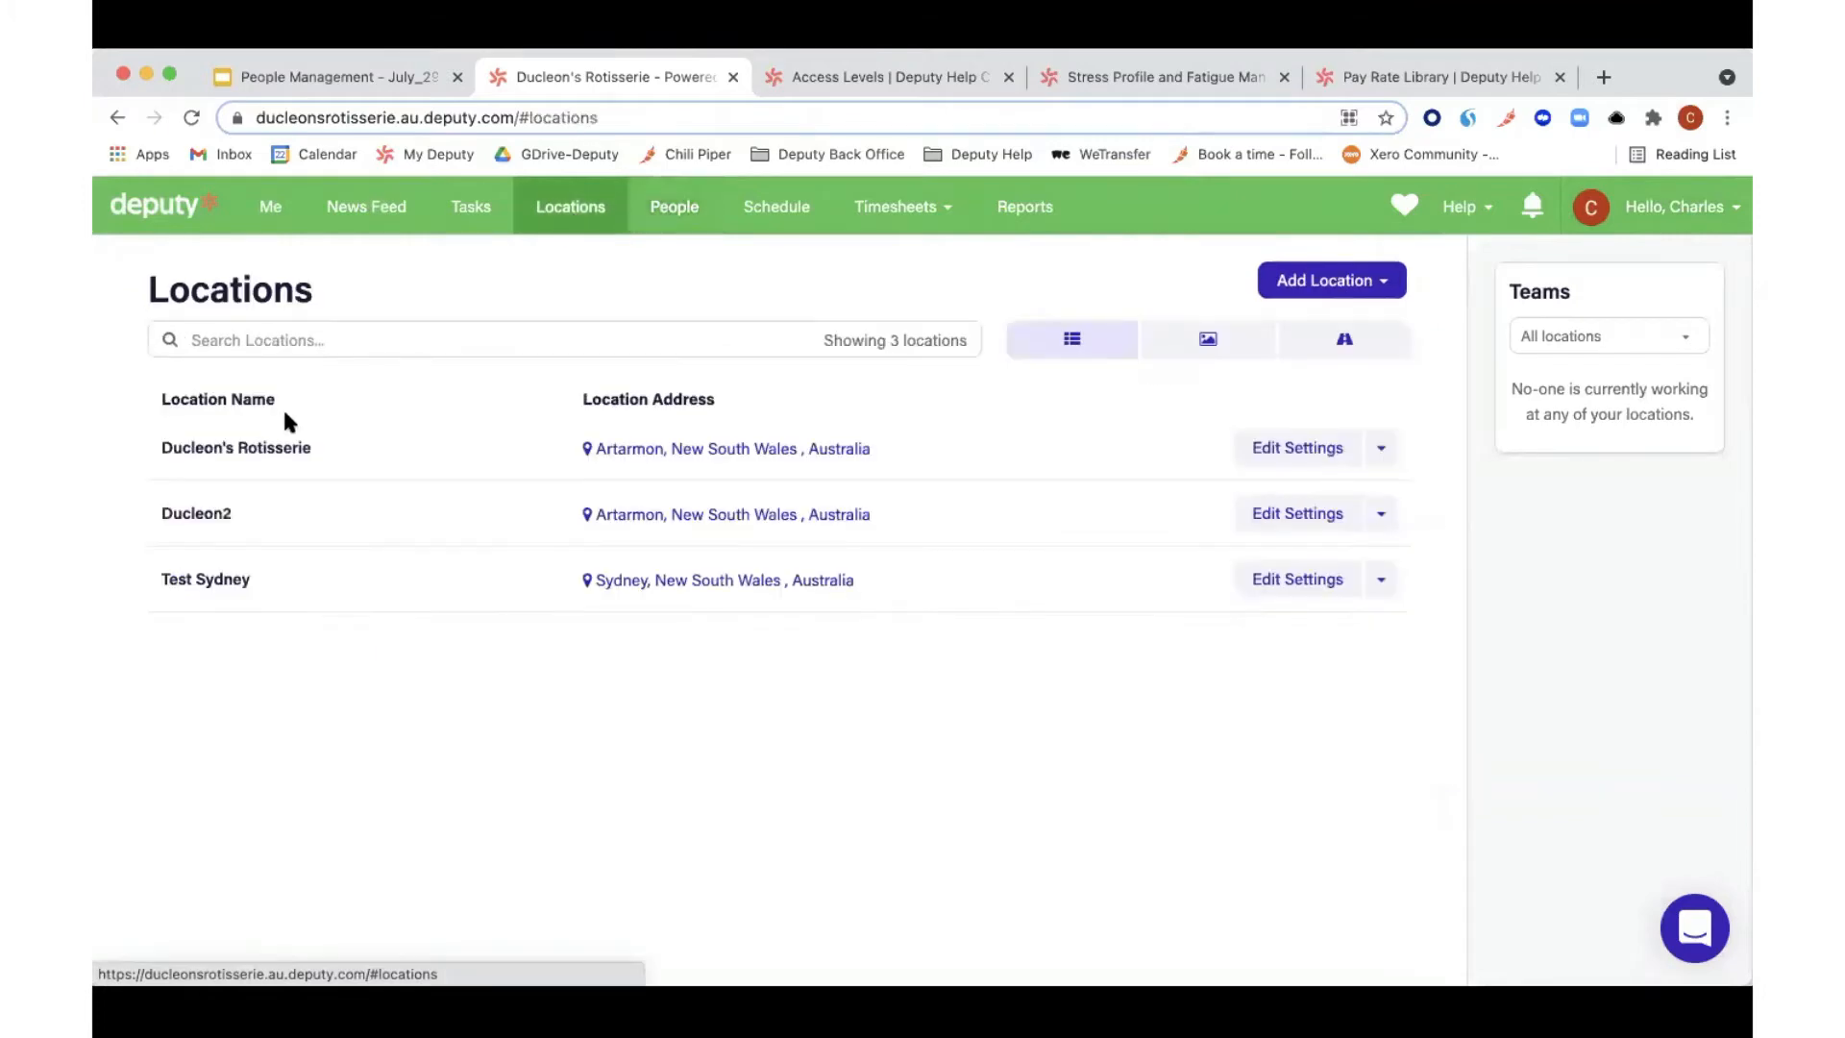
{"action": "left_click", "coordinate": [1289, 444]}
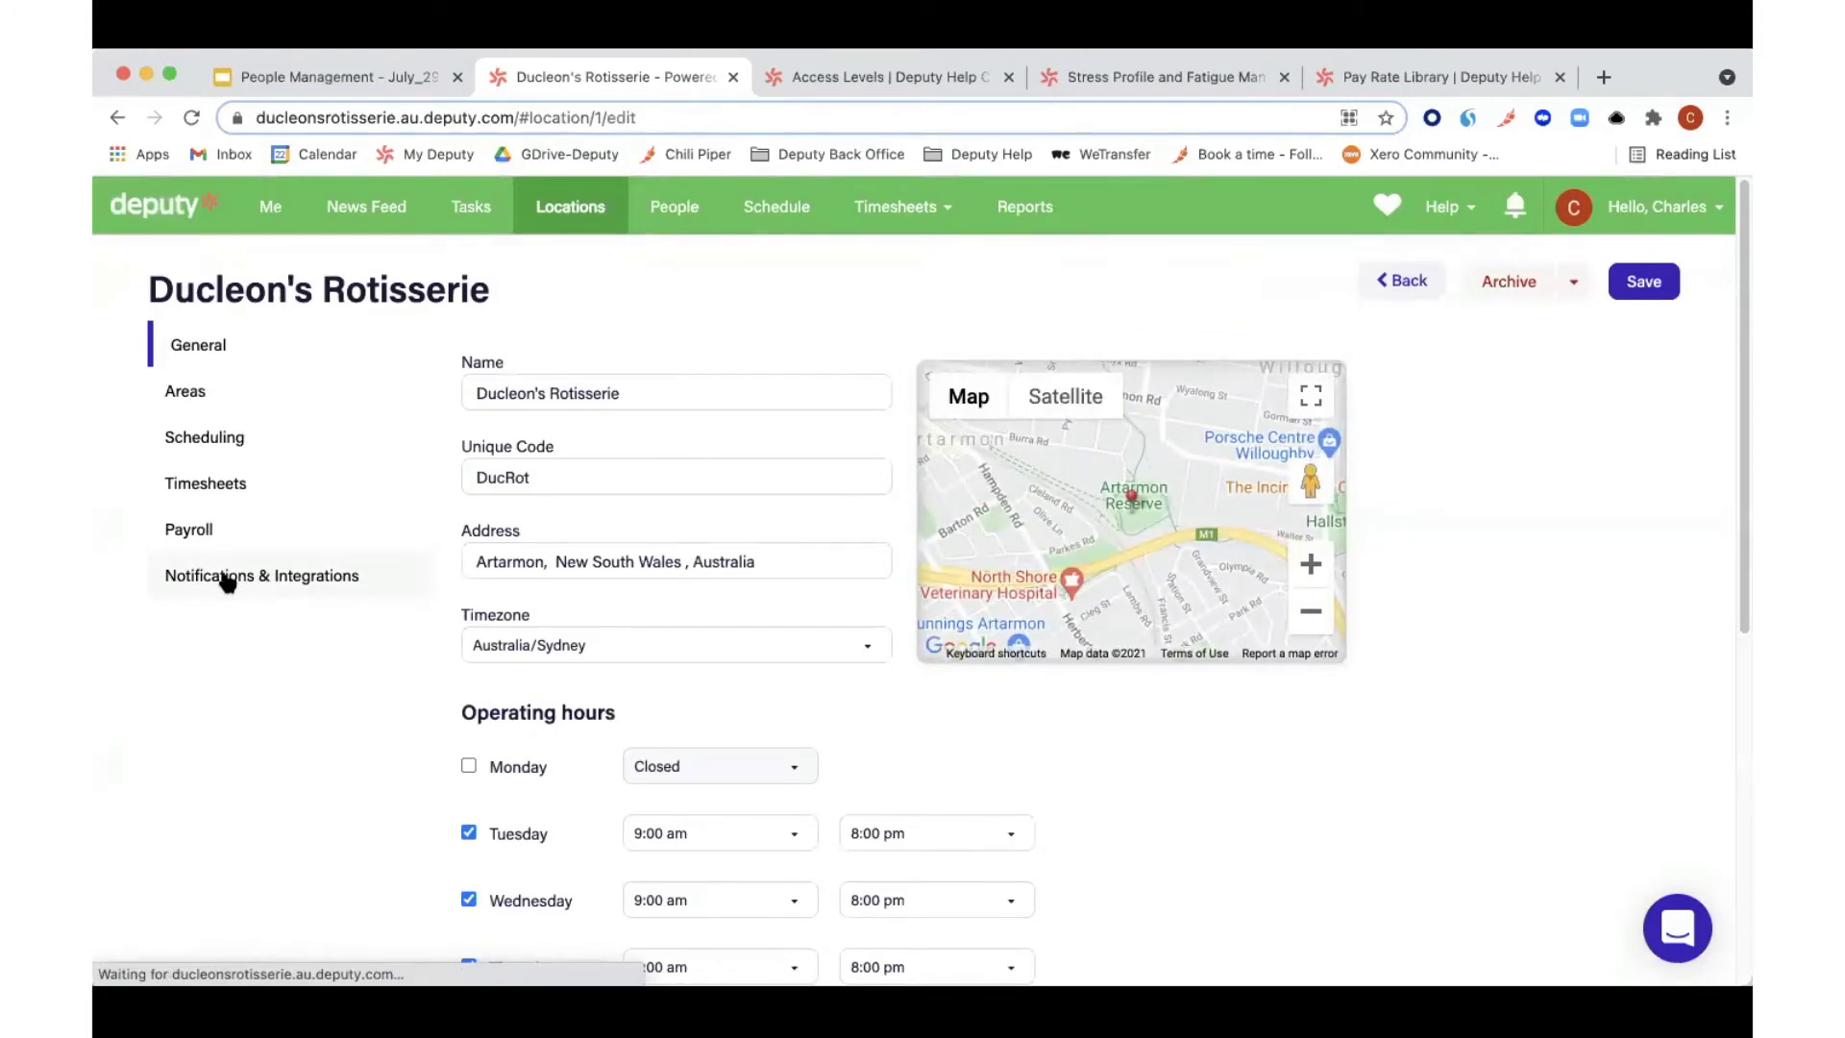
{"action": "left_click", "coordinate": [227, 579]}
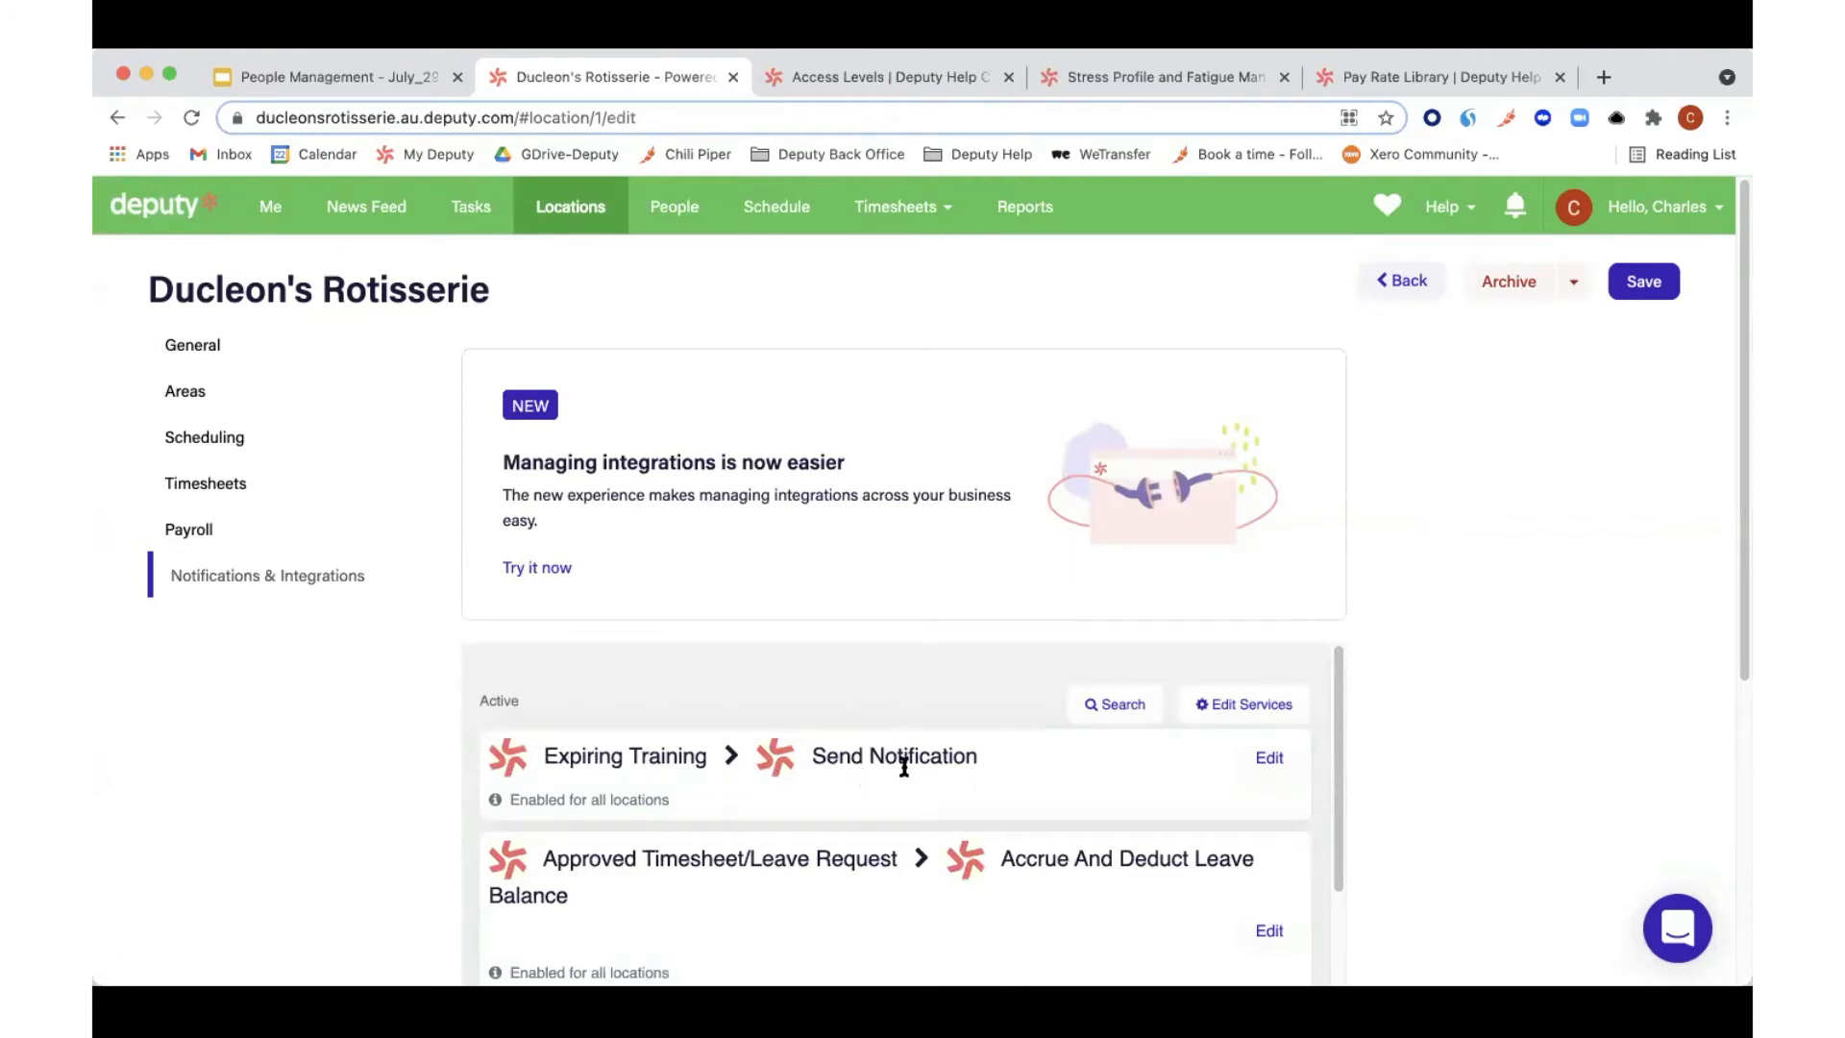
{"action": "left_click", "coordinate": [1262, 760]}
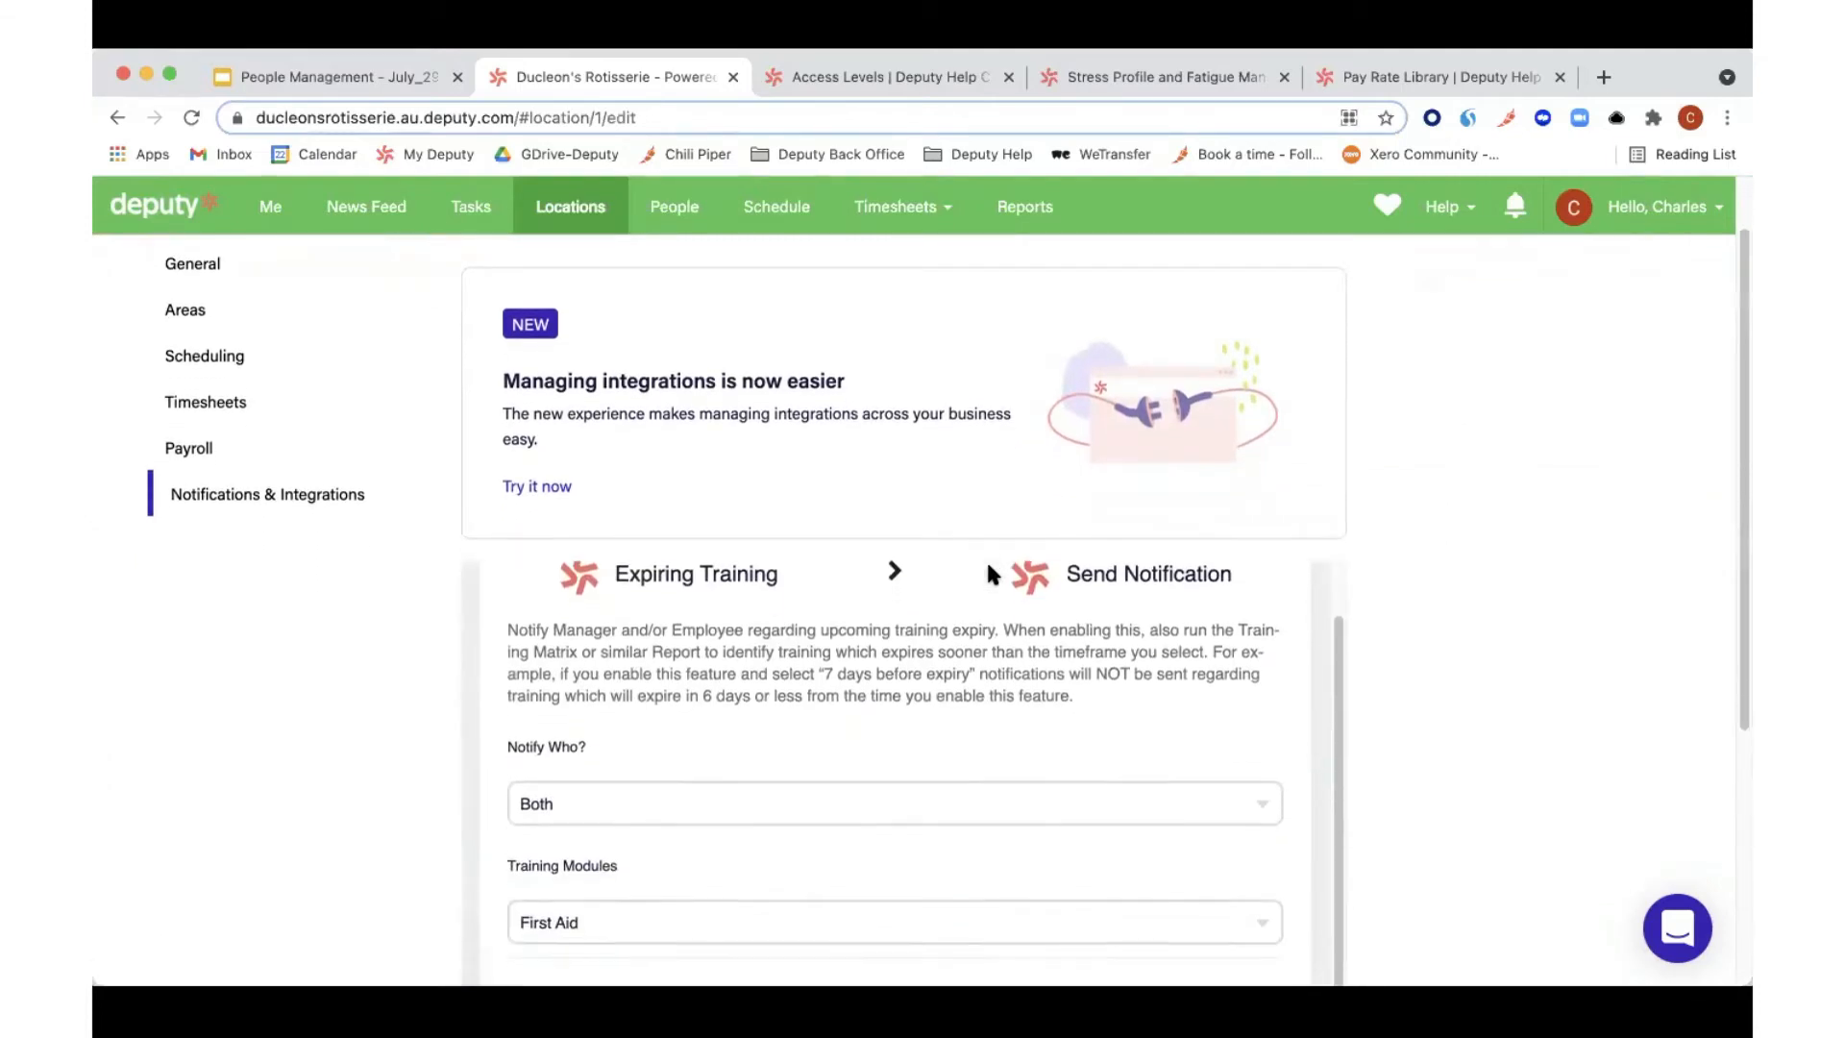
Step: Review the notification's recipient, training module and timeframe options, and leave the location settings without changing them
{"action": "scroll", "coordinate": [721, 711], "scroll_direction": "down", "scroll_amount": 3}
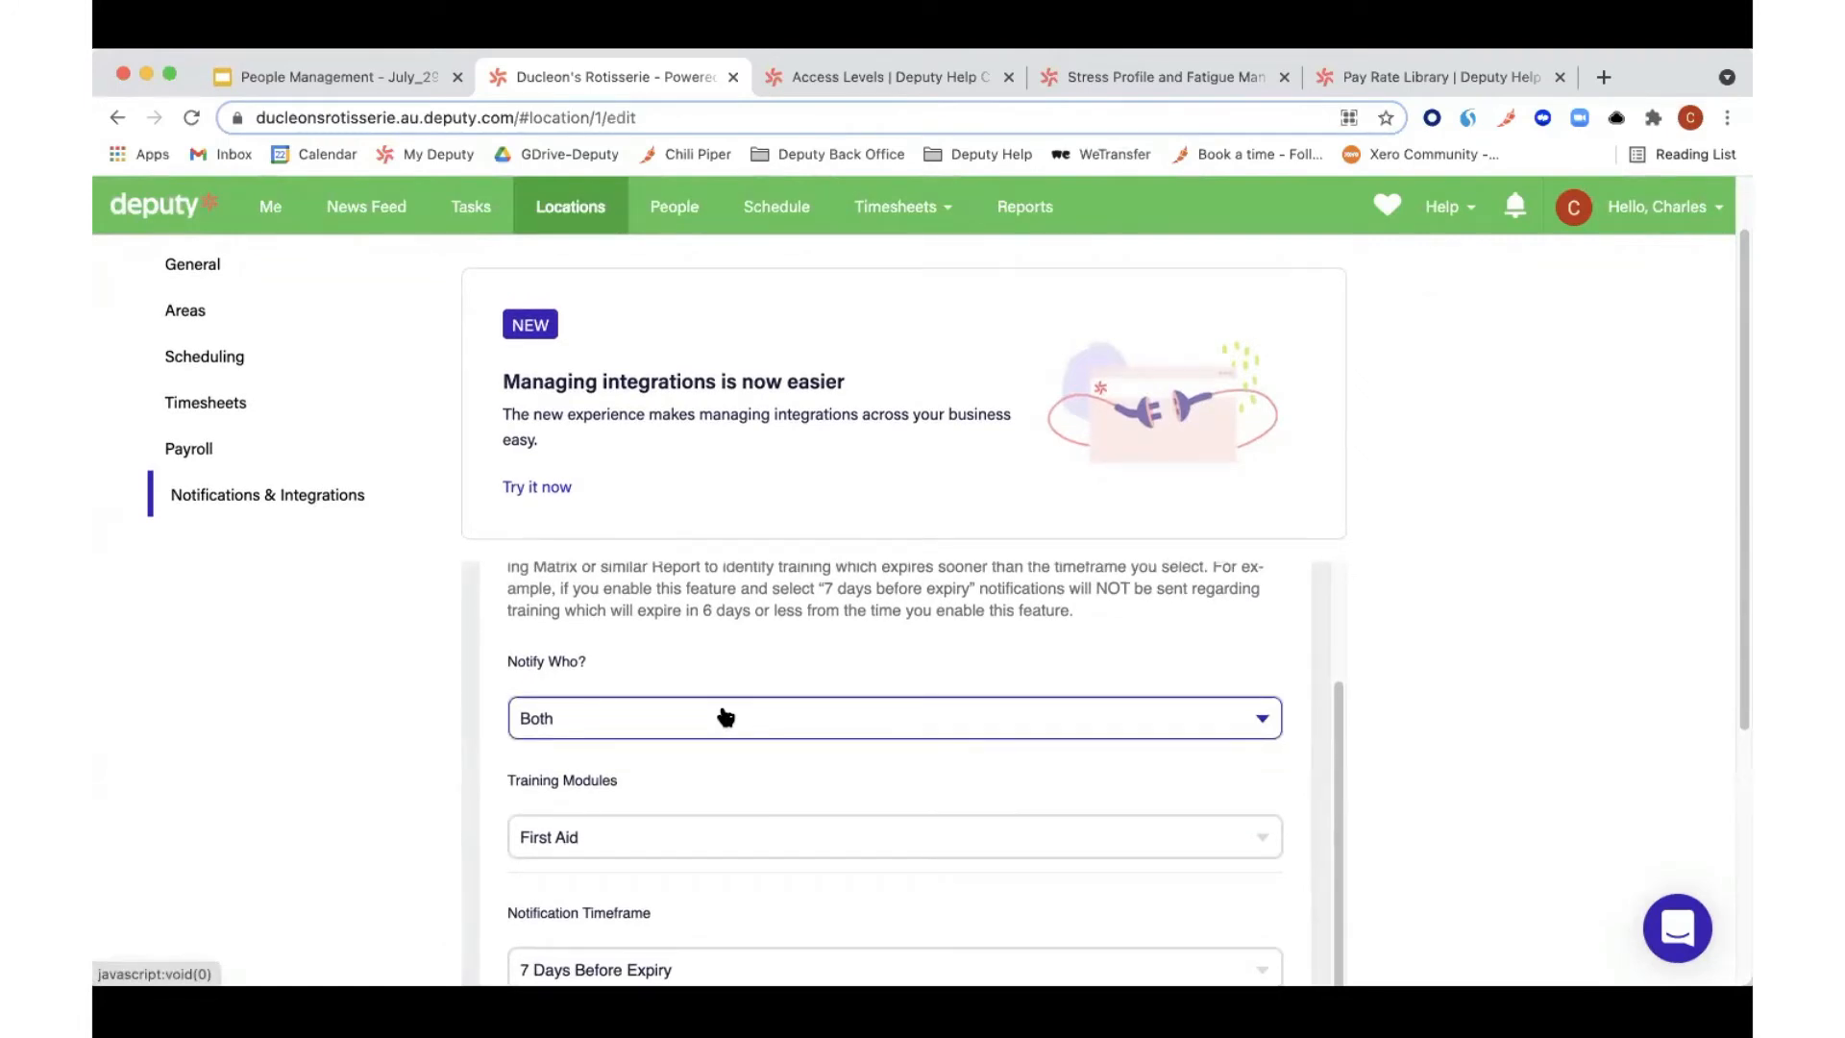
{"action": "left_click", "coordinate": [723, 716]}
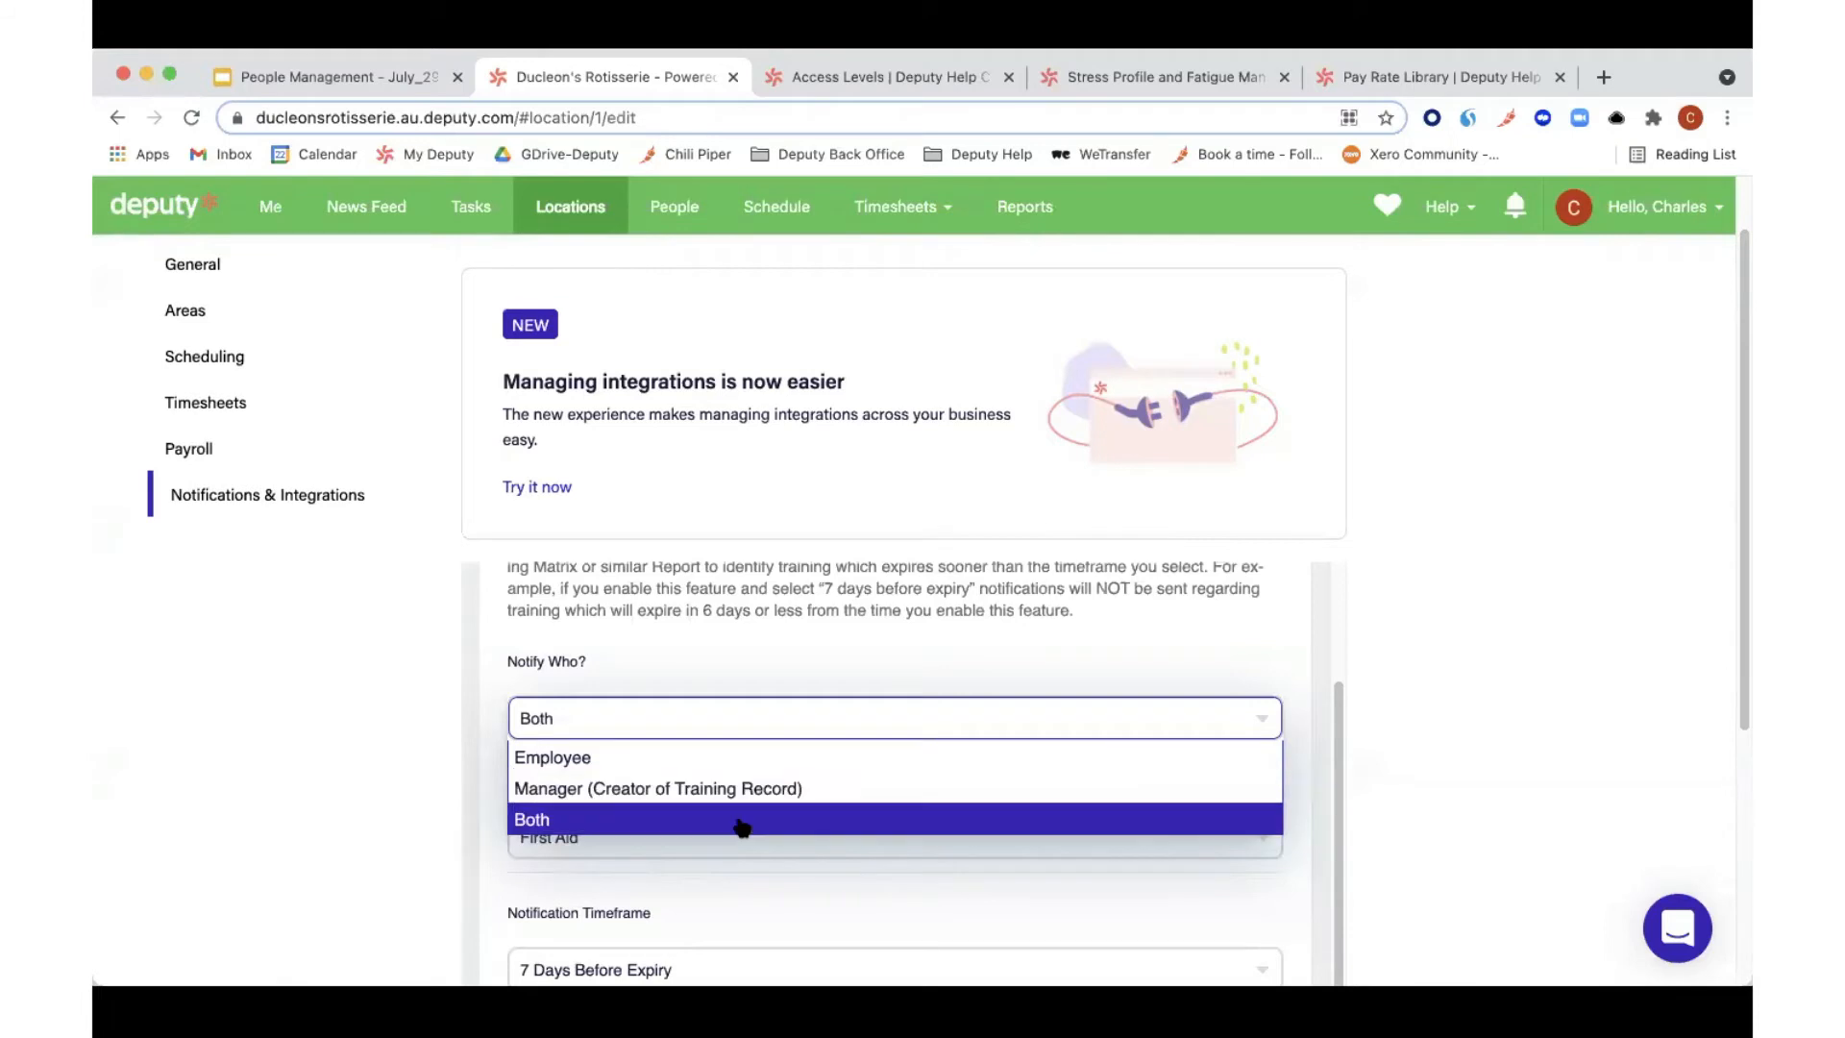
{"action": "left_click", "coordinate": [771, 644]}
{"action": "scroll", "coordinate": [774, 653], "scroll_direction": "down", "scroll_amount": 1}
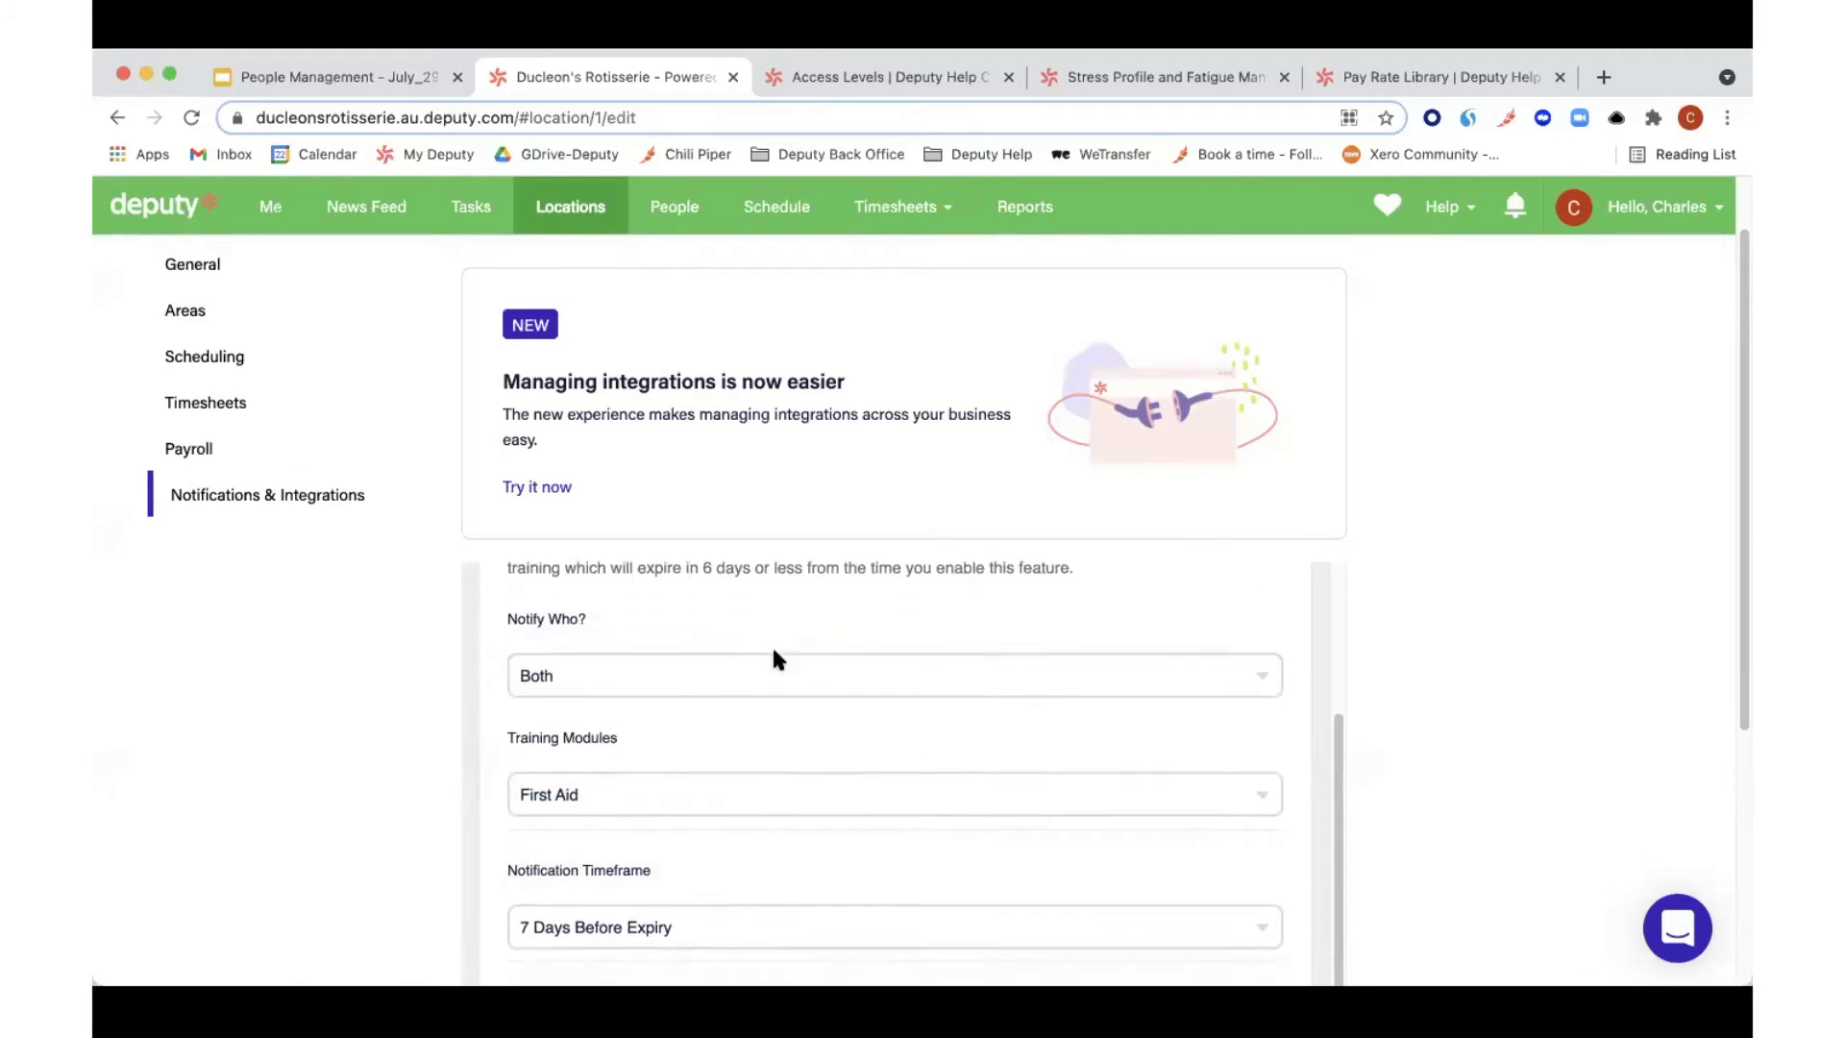
{"action": "left_click", "coordinate": [706, 794]}
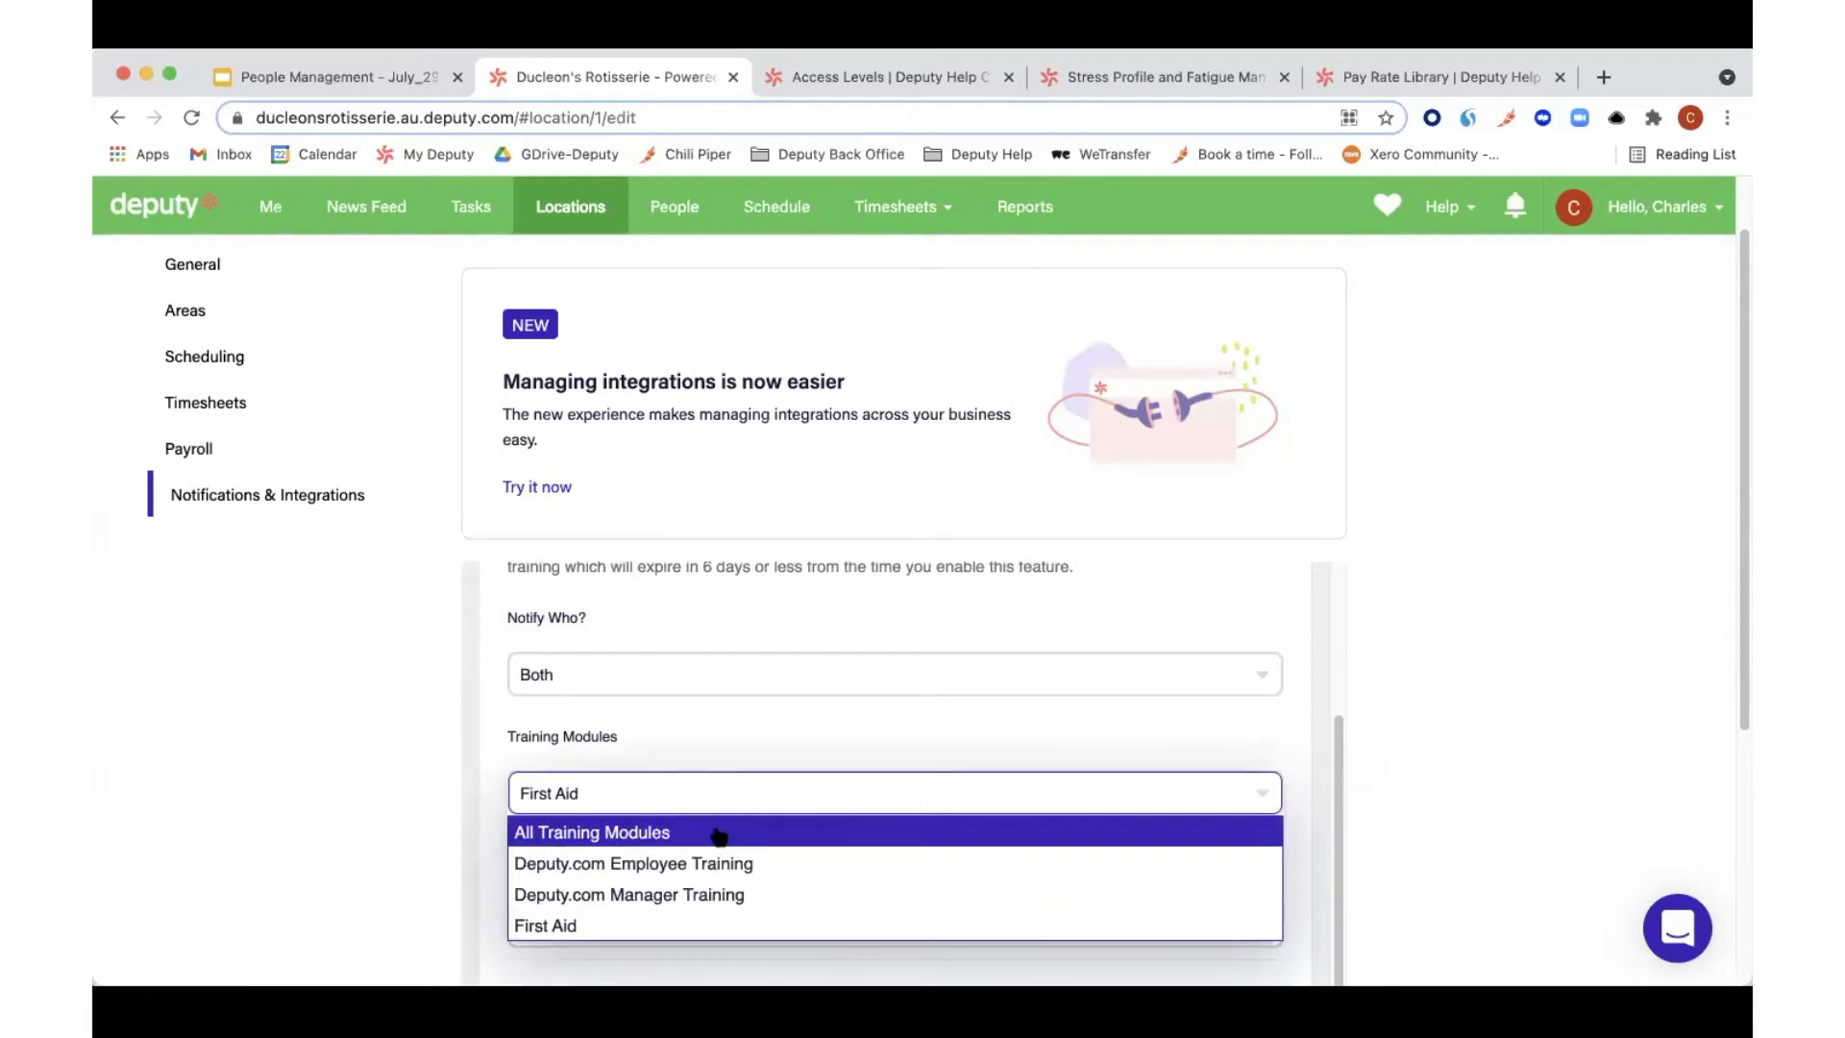
{"action": "left_click", "coordinate": [732, 740]}
{"action": "scroll", "coordinate": [732, 740], "scroll_direction": "down", "scroll_amount": 1}
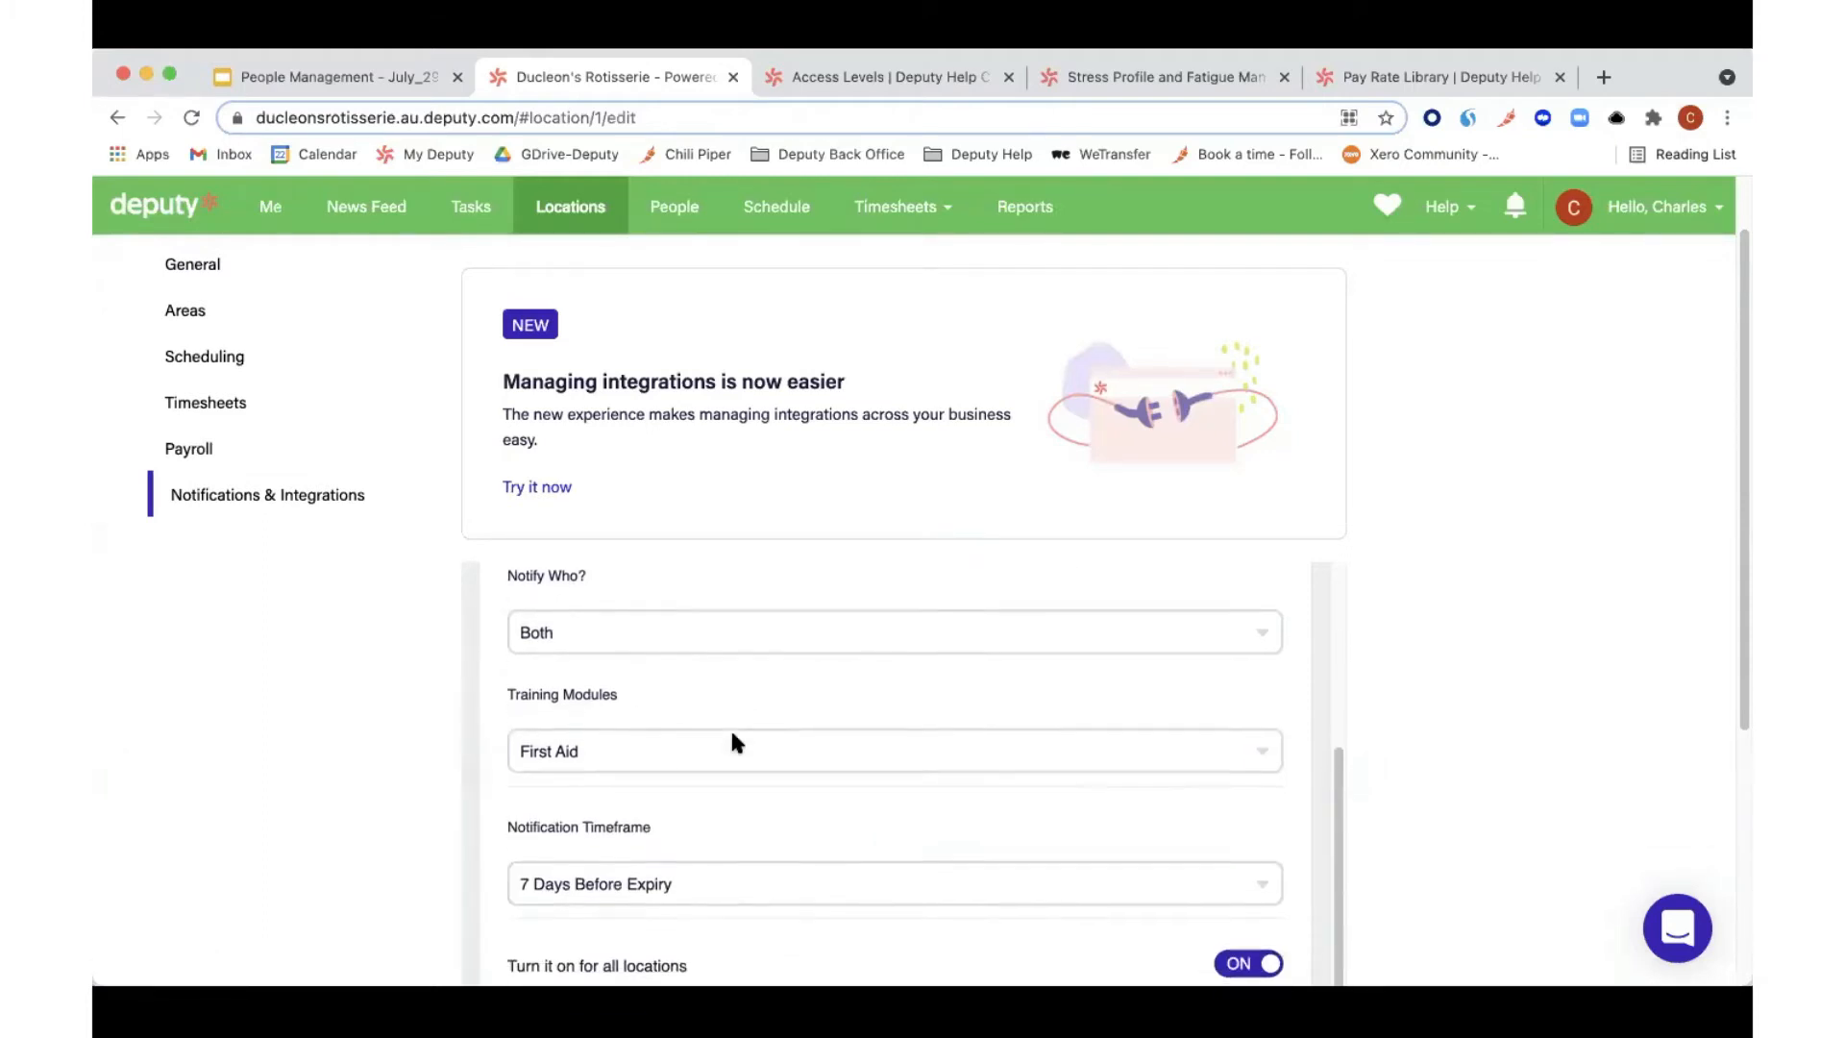
{"action": "left_click", "coordinate": [767, 893]}
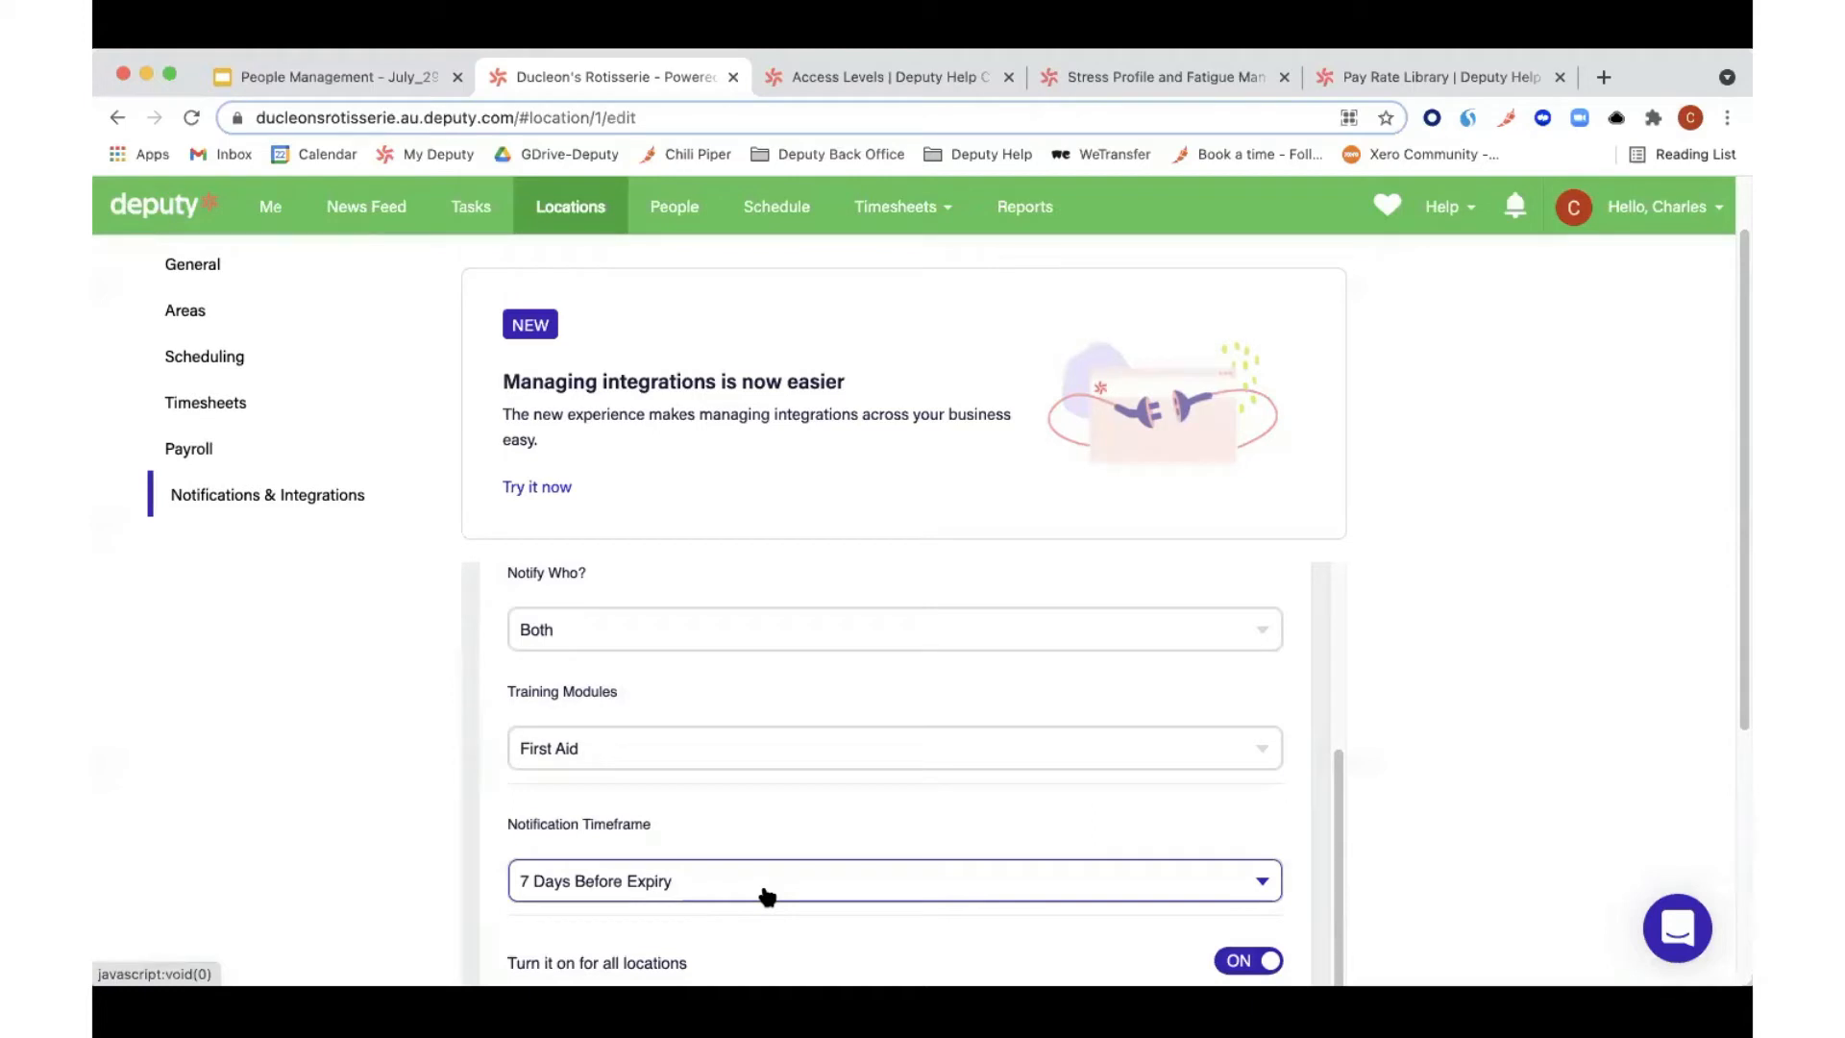
{"action": "left_click", "coordinate": [766, 893]}
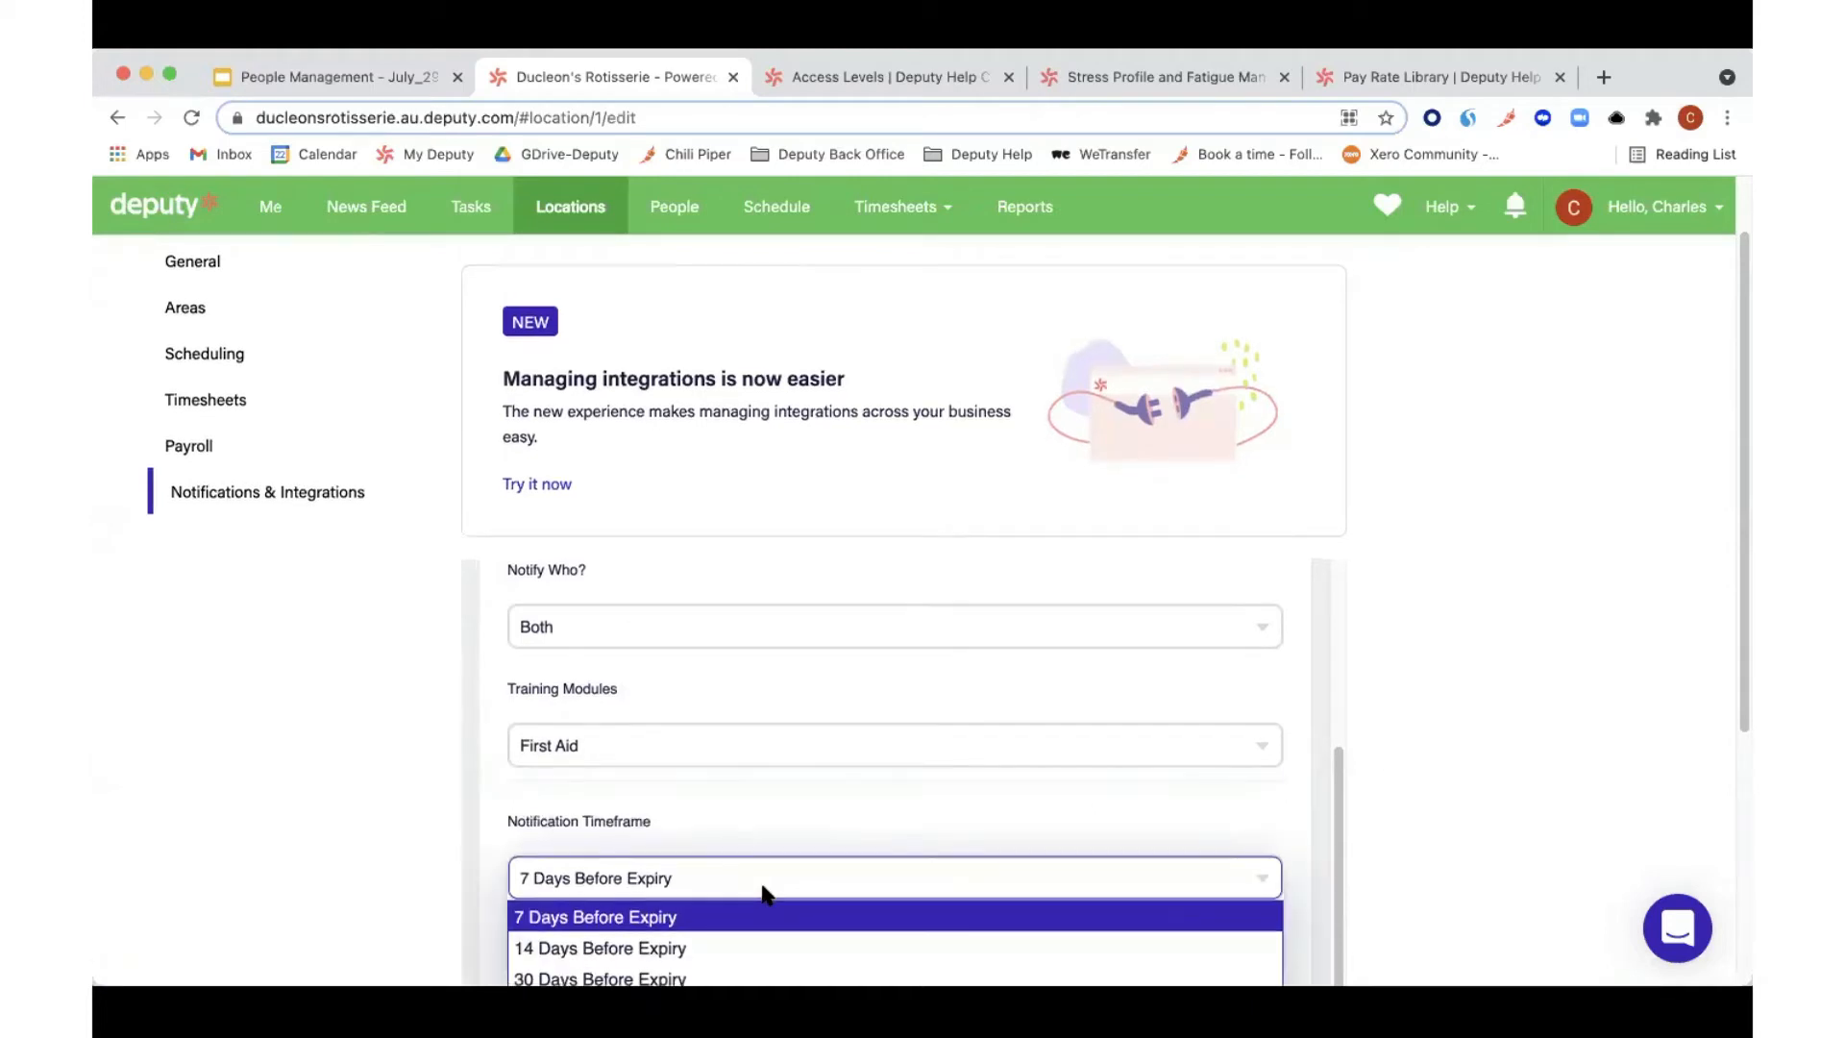
{"action": "scroll", "coordinate": [754, 827], "scroll_direction": "down", "scroll_amount": 3}
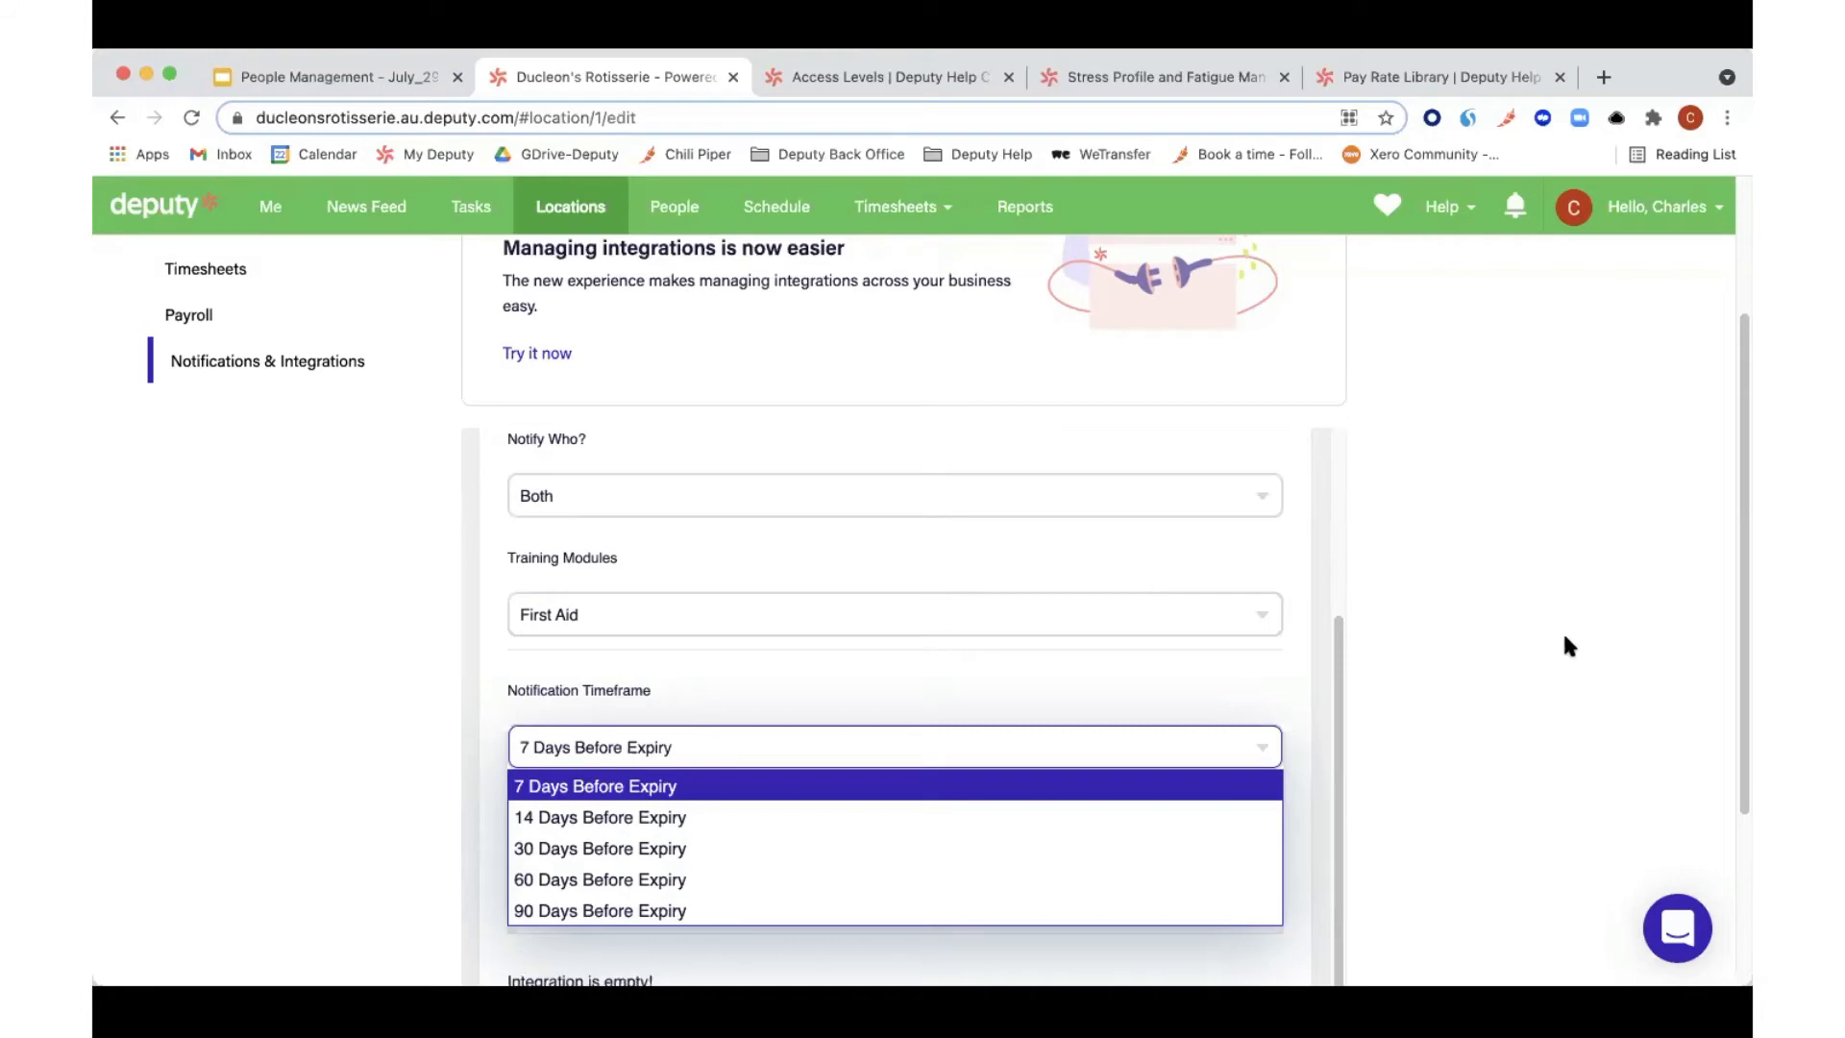
{"action": "scroll", "coordinate": [1554, 639], "scroll_direction": "up", "scroll_amount": 3}
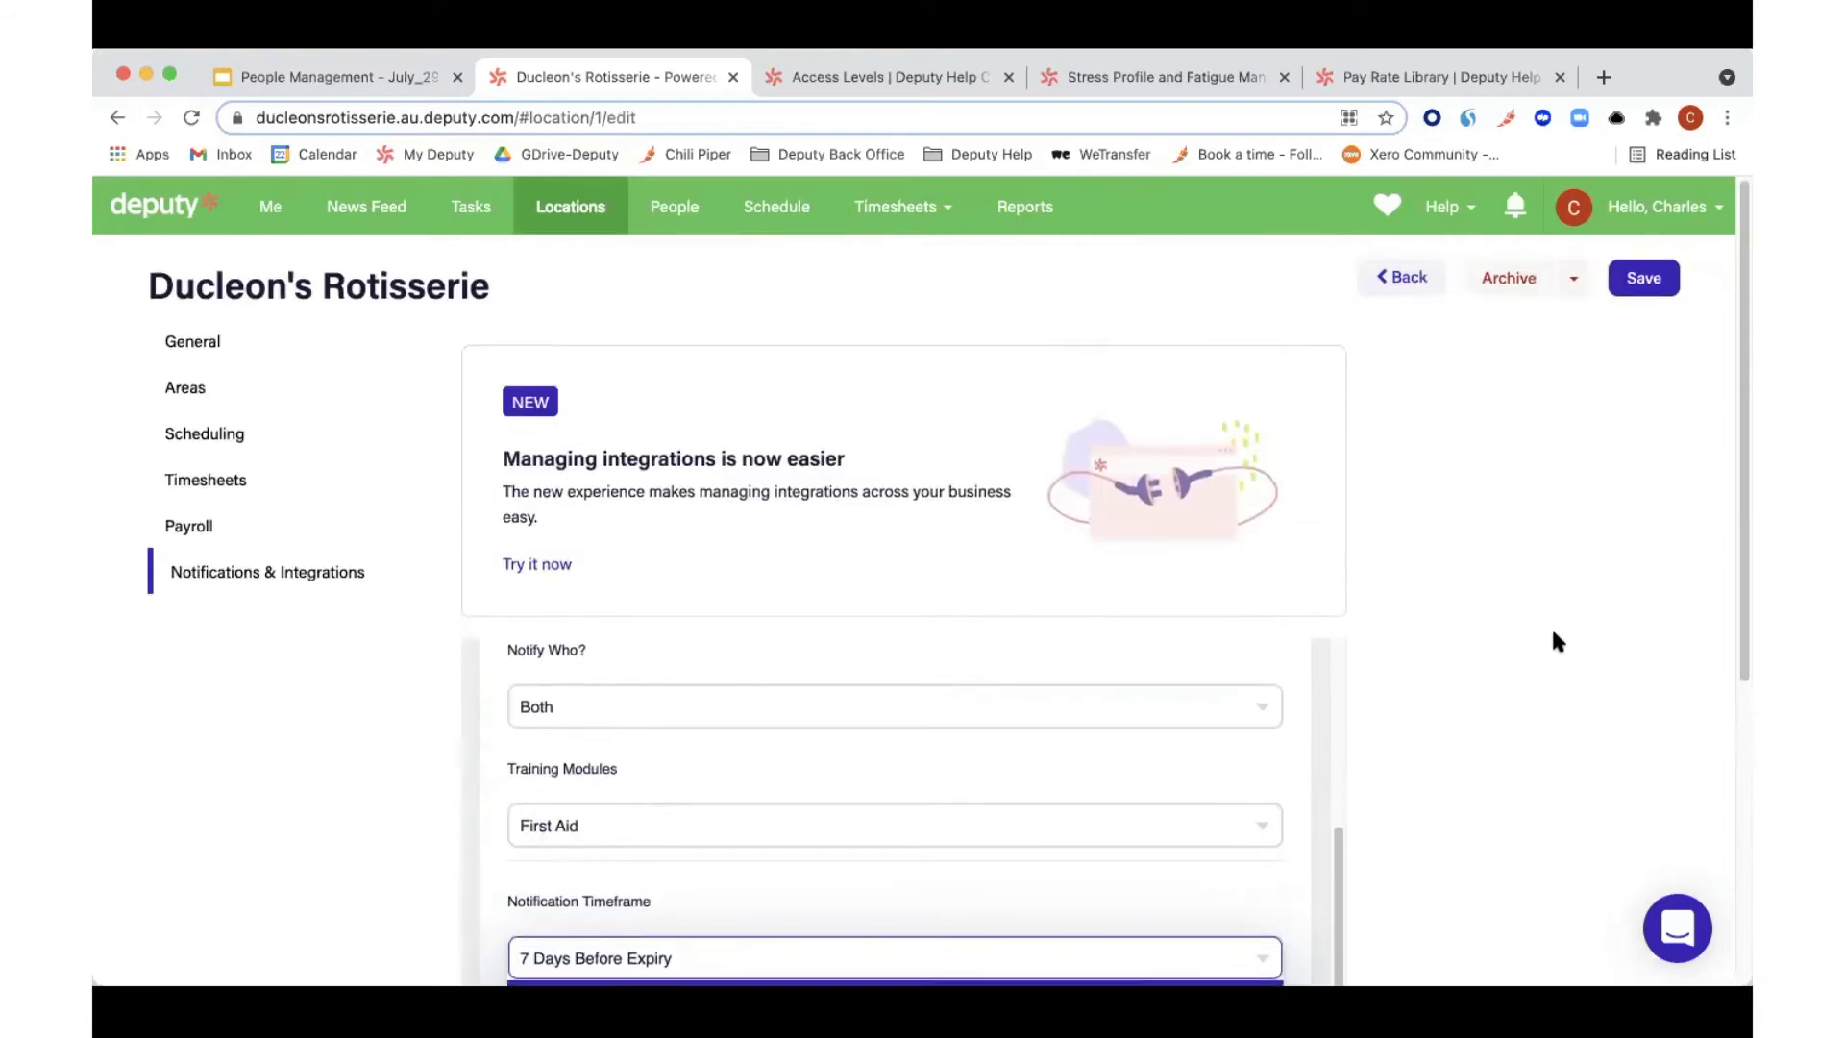
{"action": "left_click", "coordinate": [1404, 278]}
Step: Open the first listed employee for editing from the People page and show the job information
{"action": "left_click", "coordinate": [684, 214]}
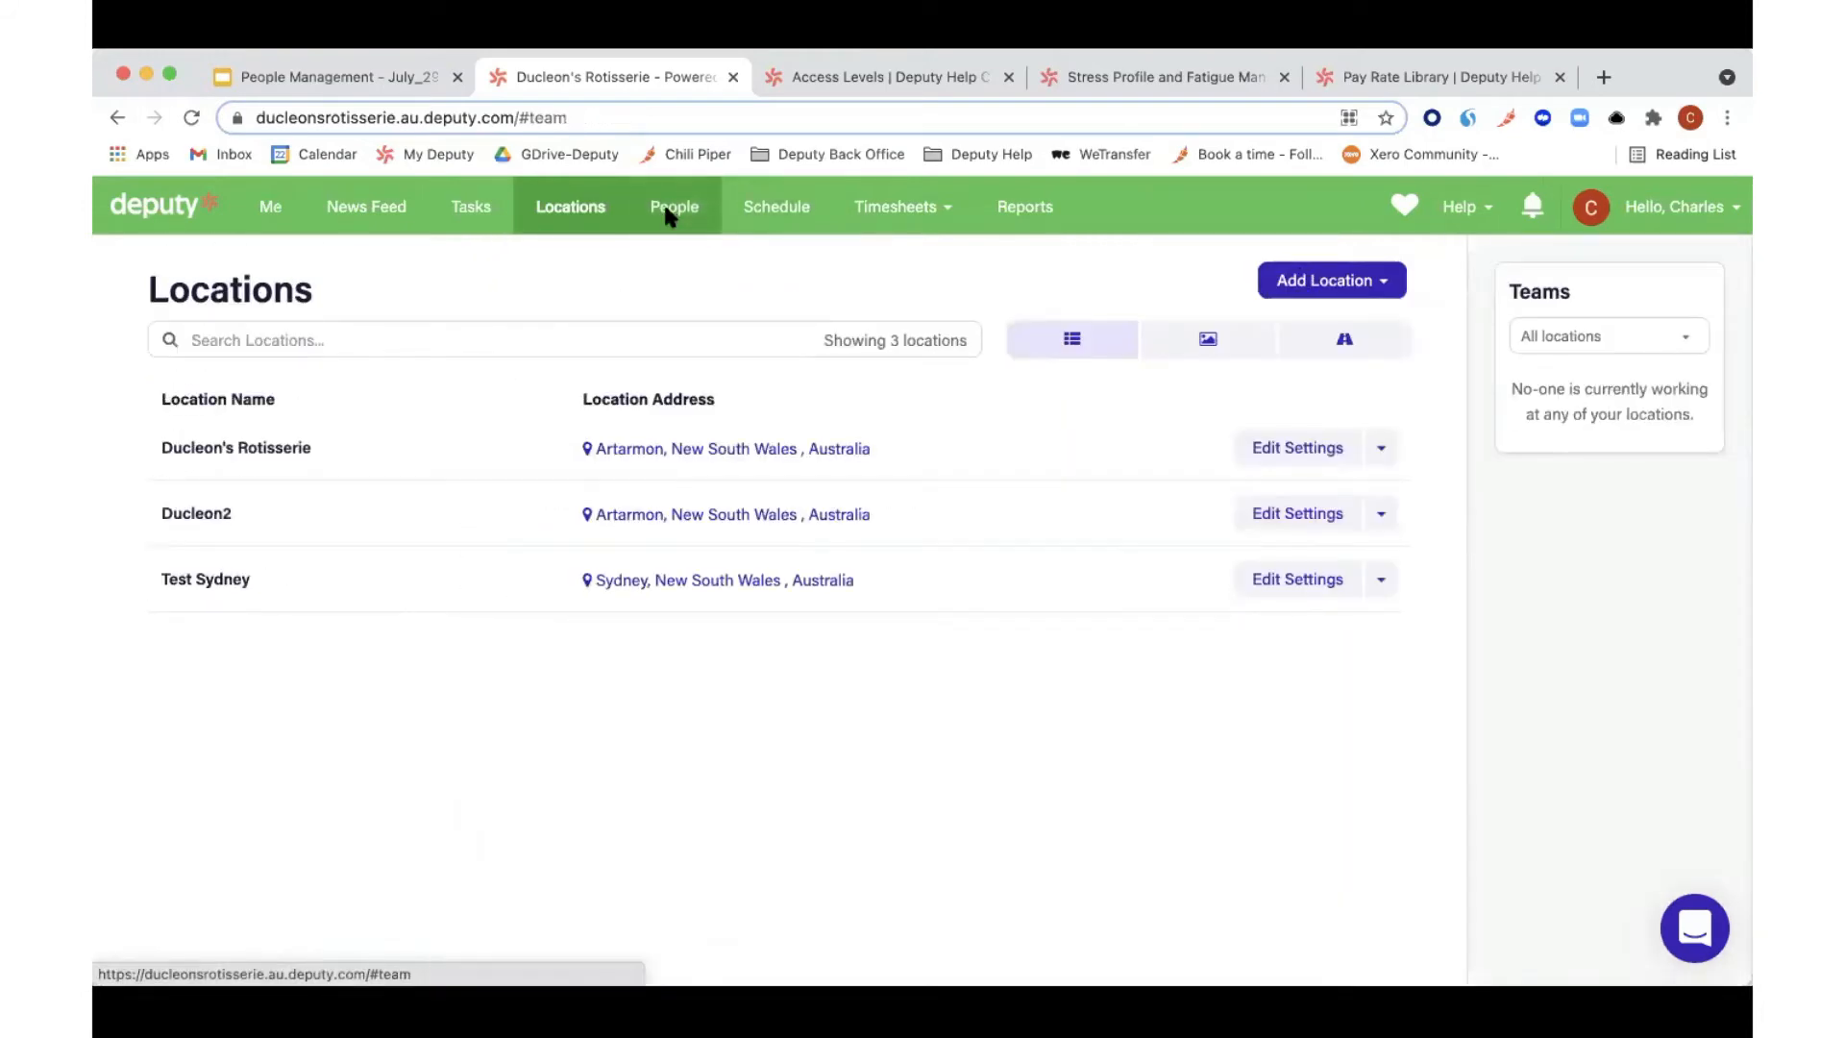
{"action": "left_click", "coordinate": [1364, 536]}
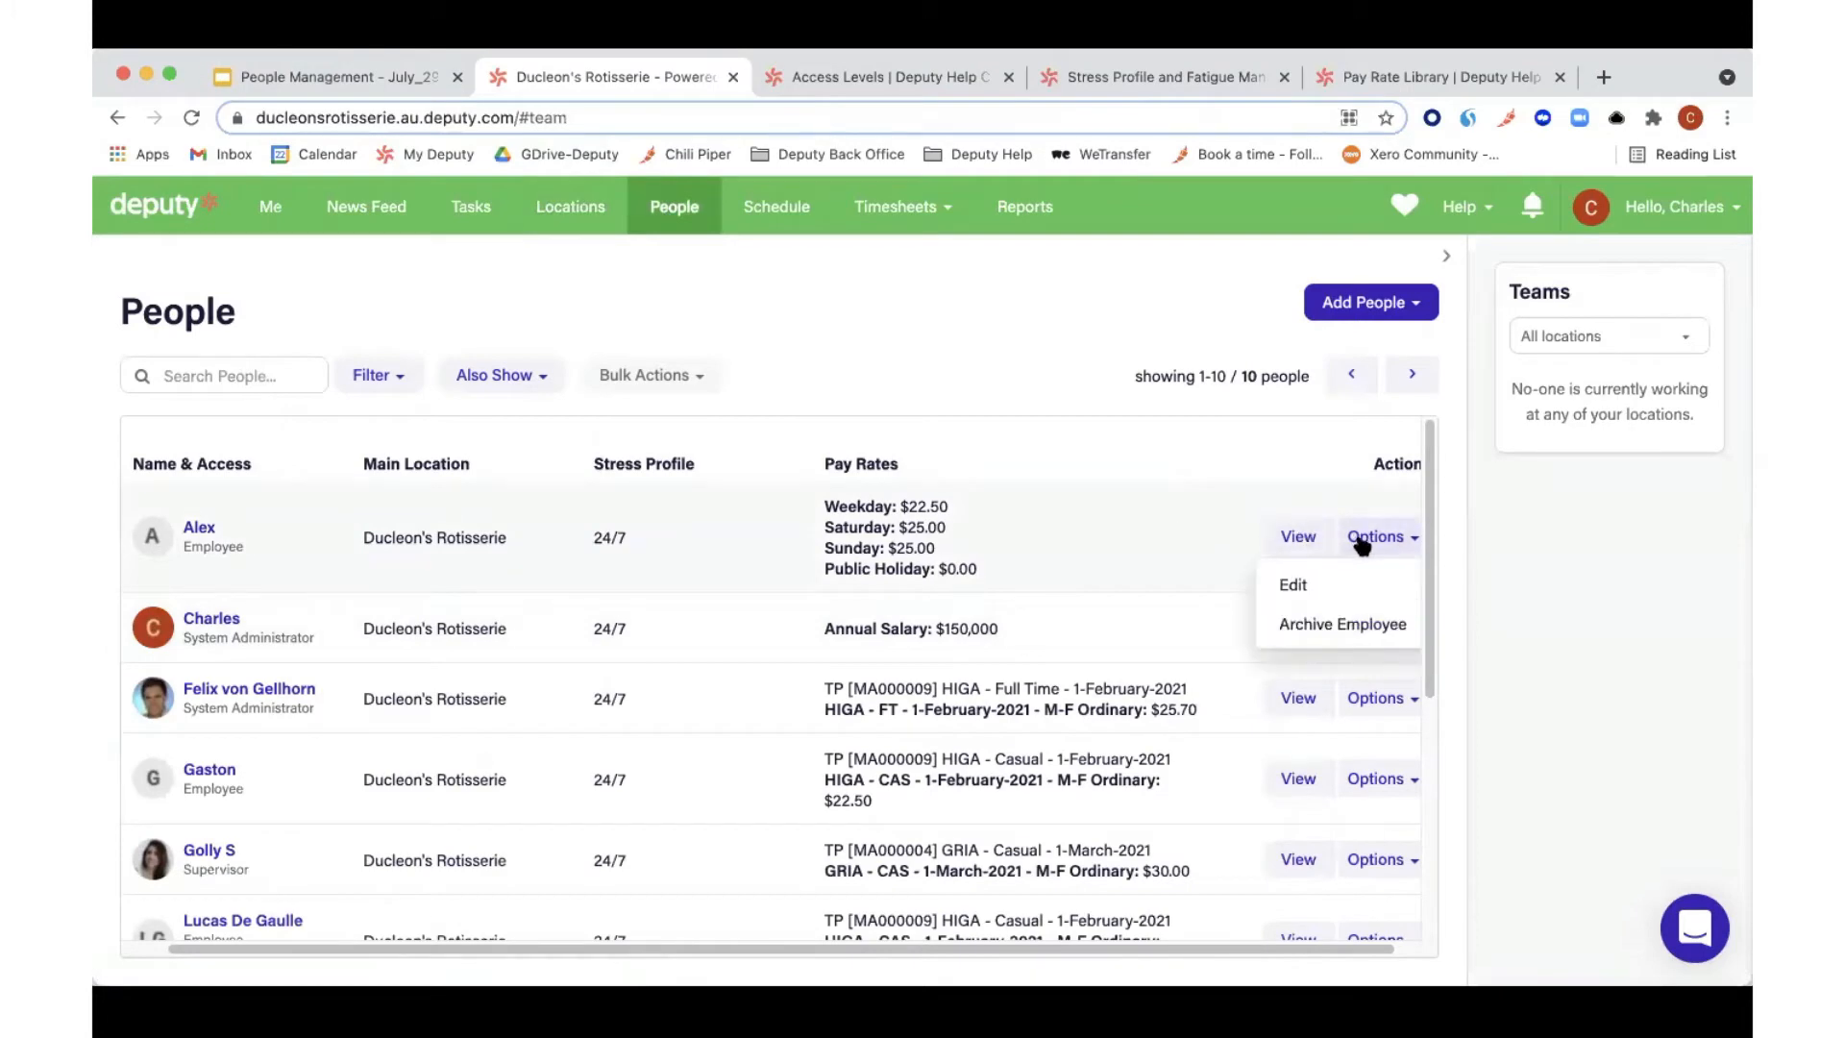
{"action": "left_click", "coordinate": [1332, 581]}
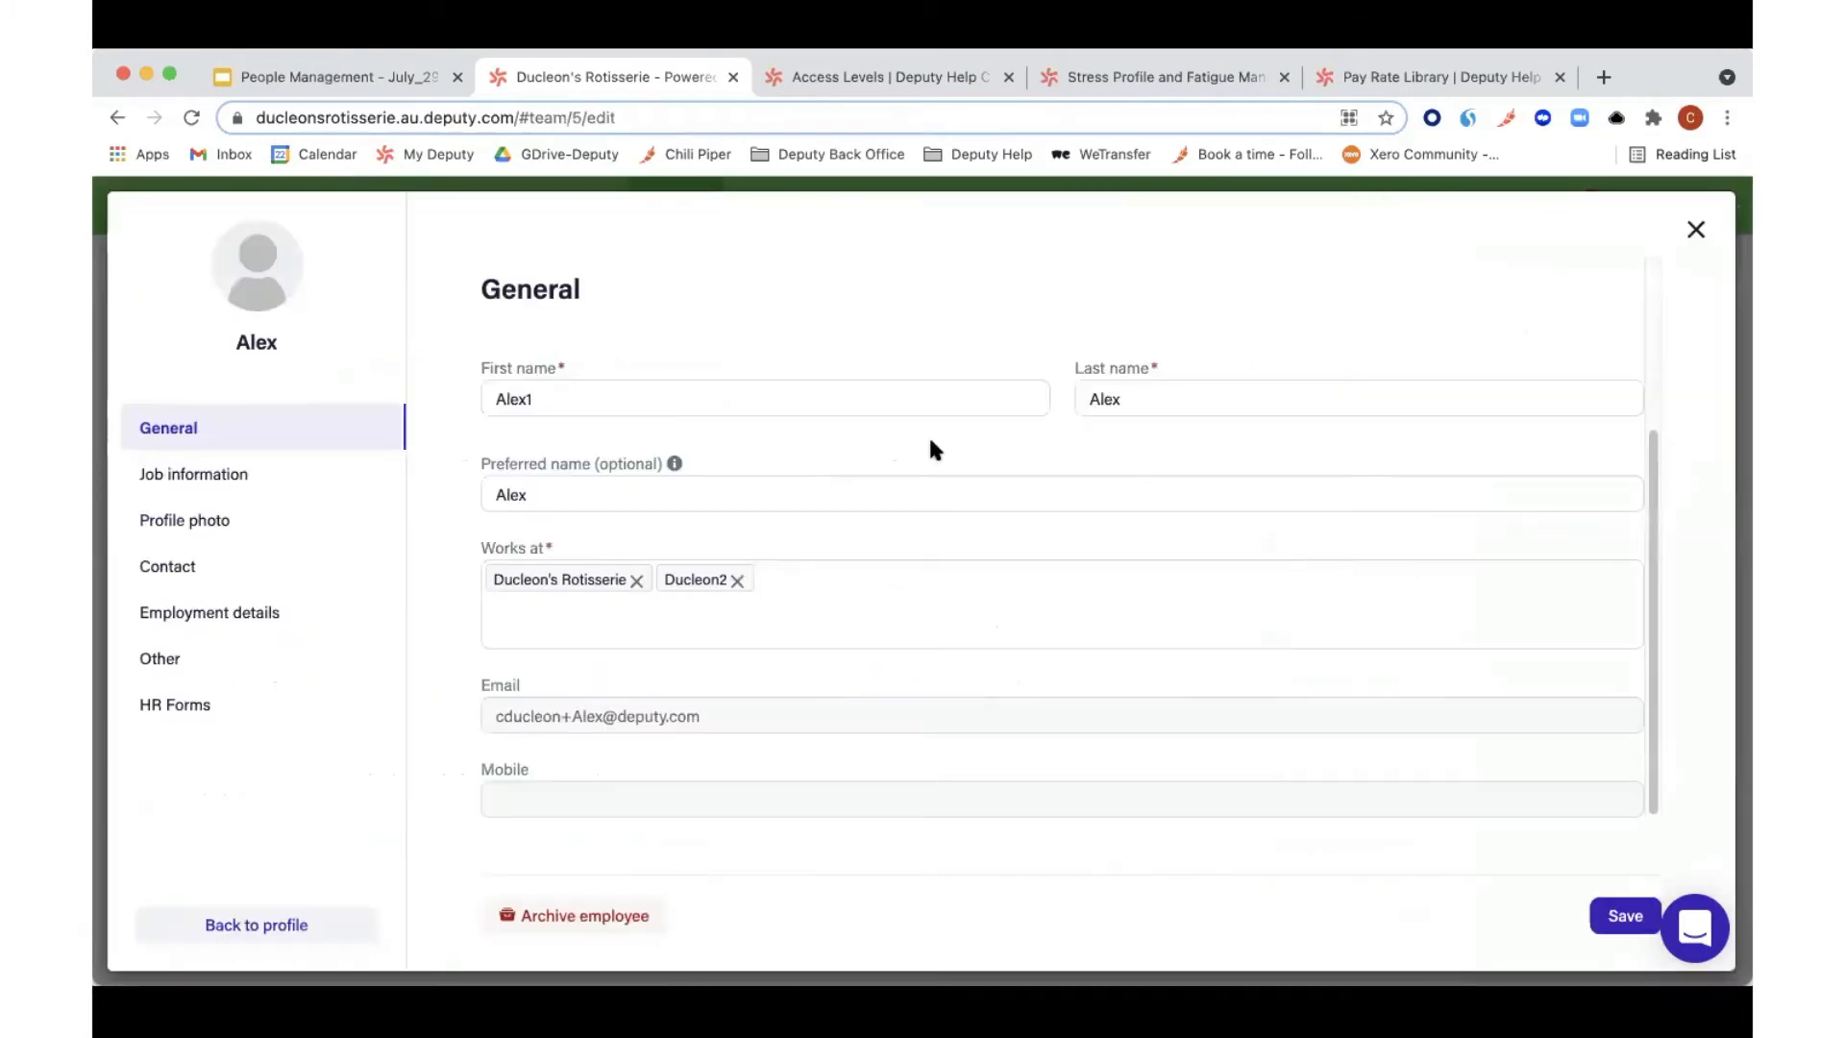
{"action": "left_click", "coordinate": [245, 473]}
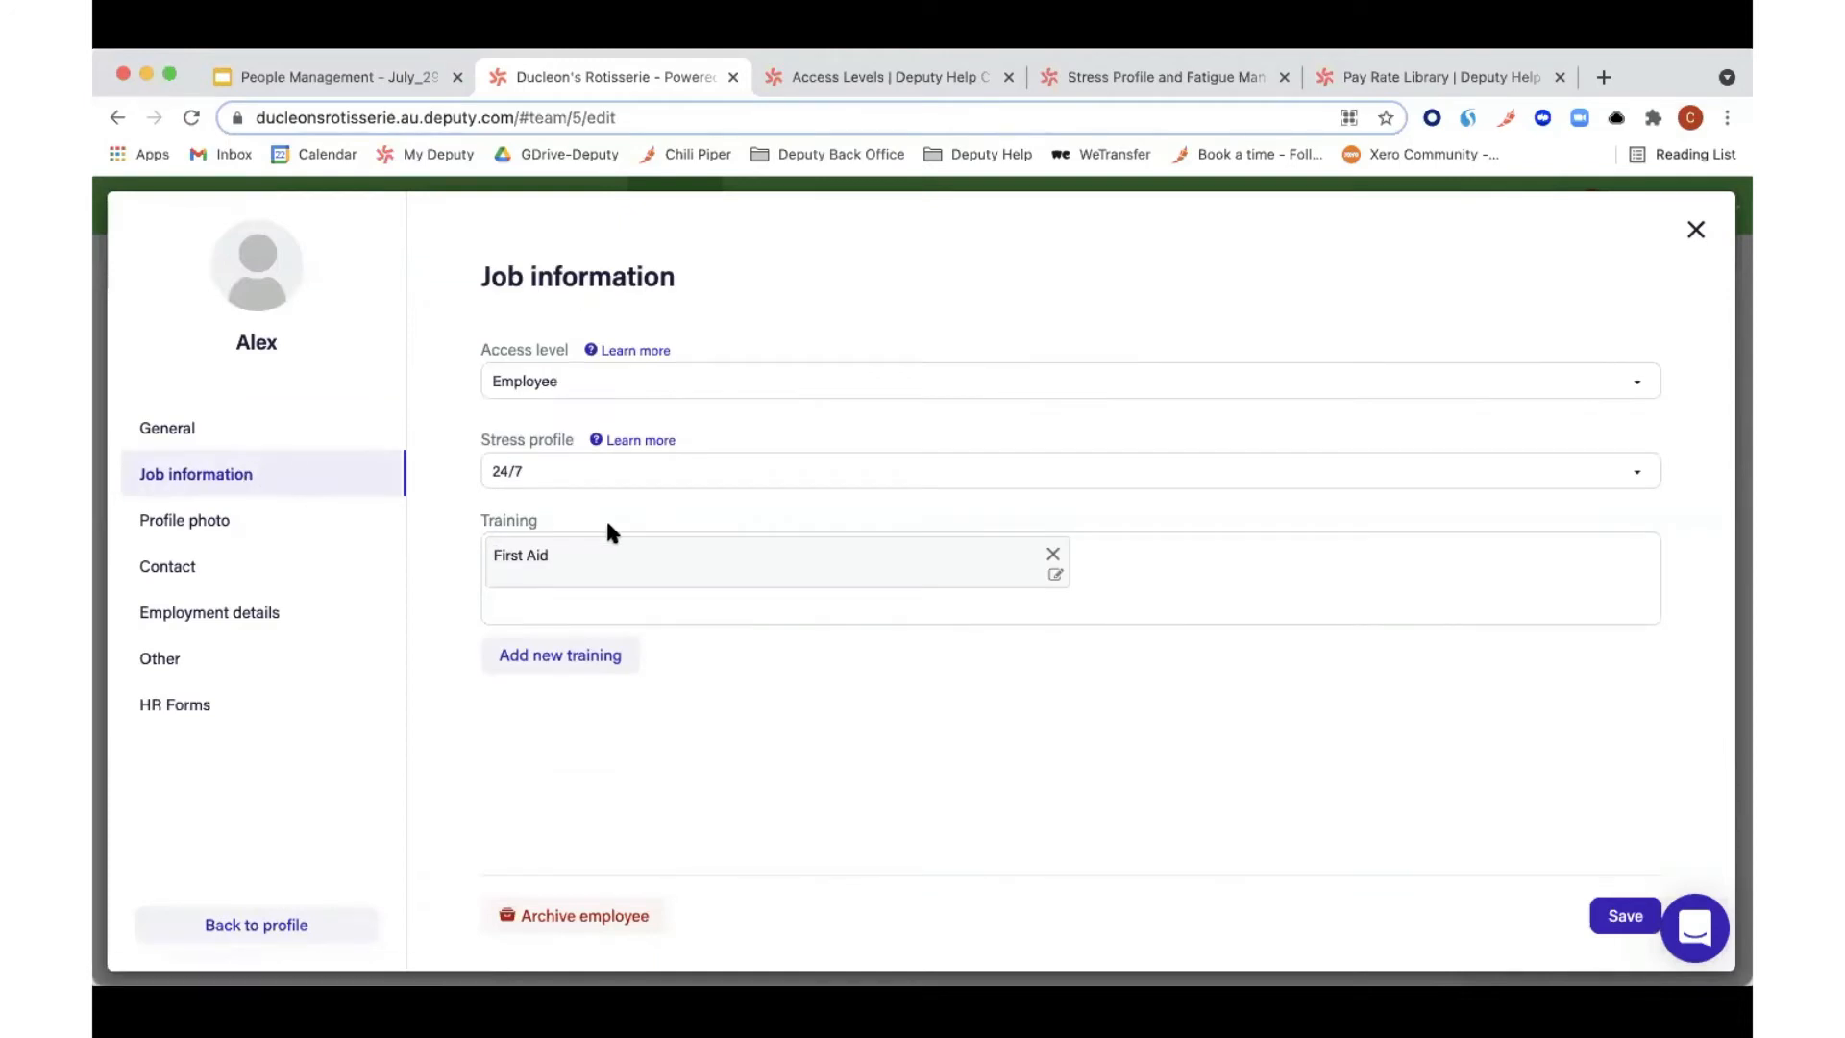
Step: Look through the employee's profile photo section and the main address and emergency contact fields
{"action": "left_click", "coordinate": [202, 527]}
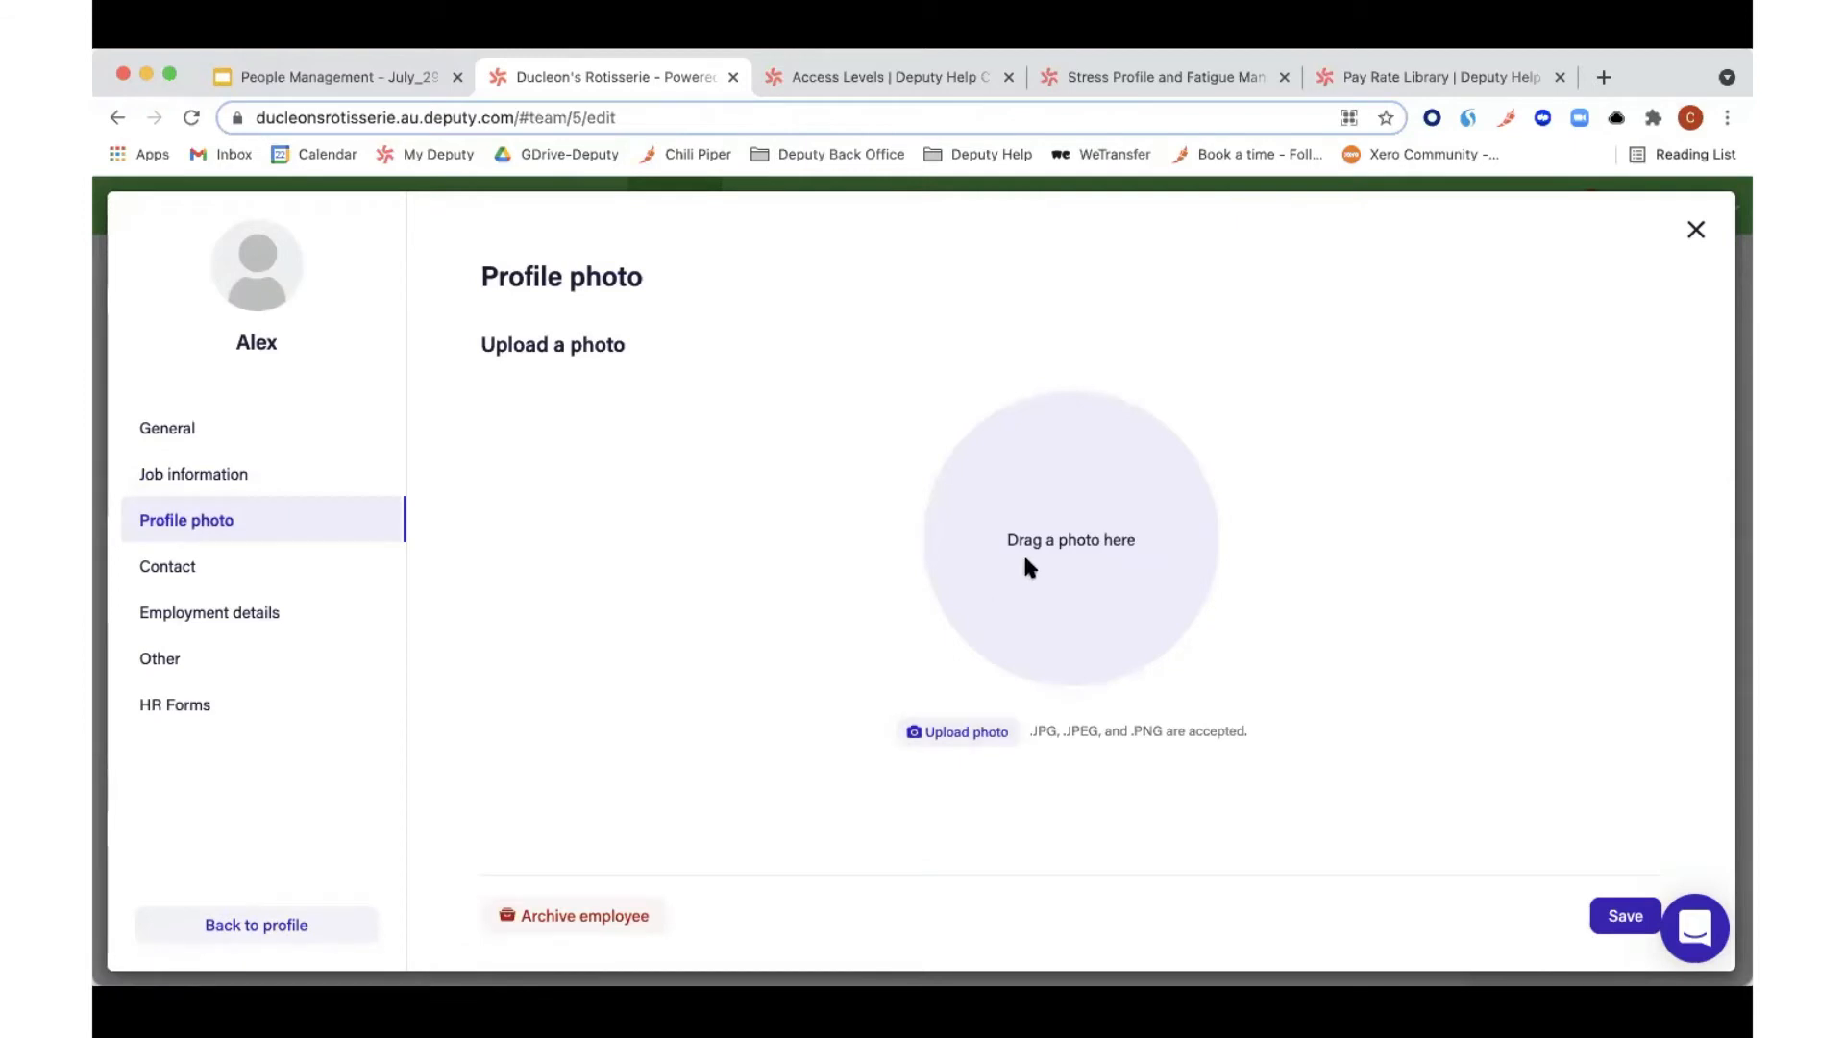
{"action": "left_click", "coordinate": [216, 575]}
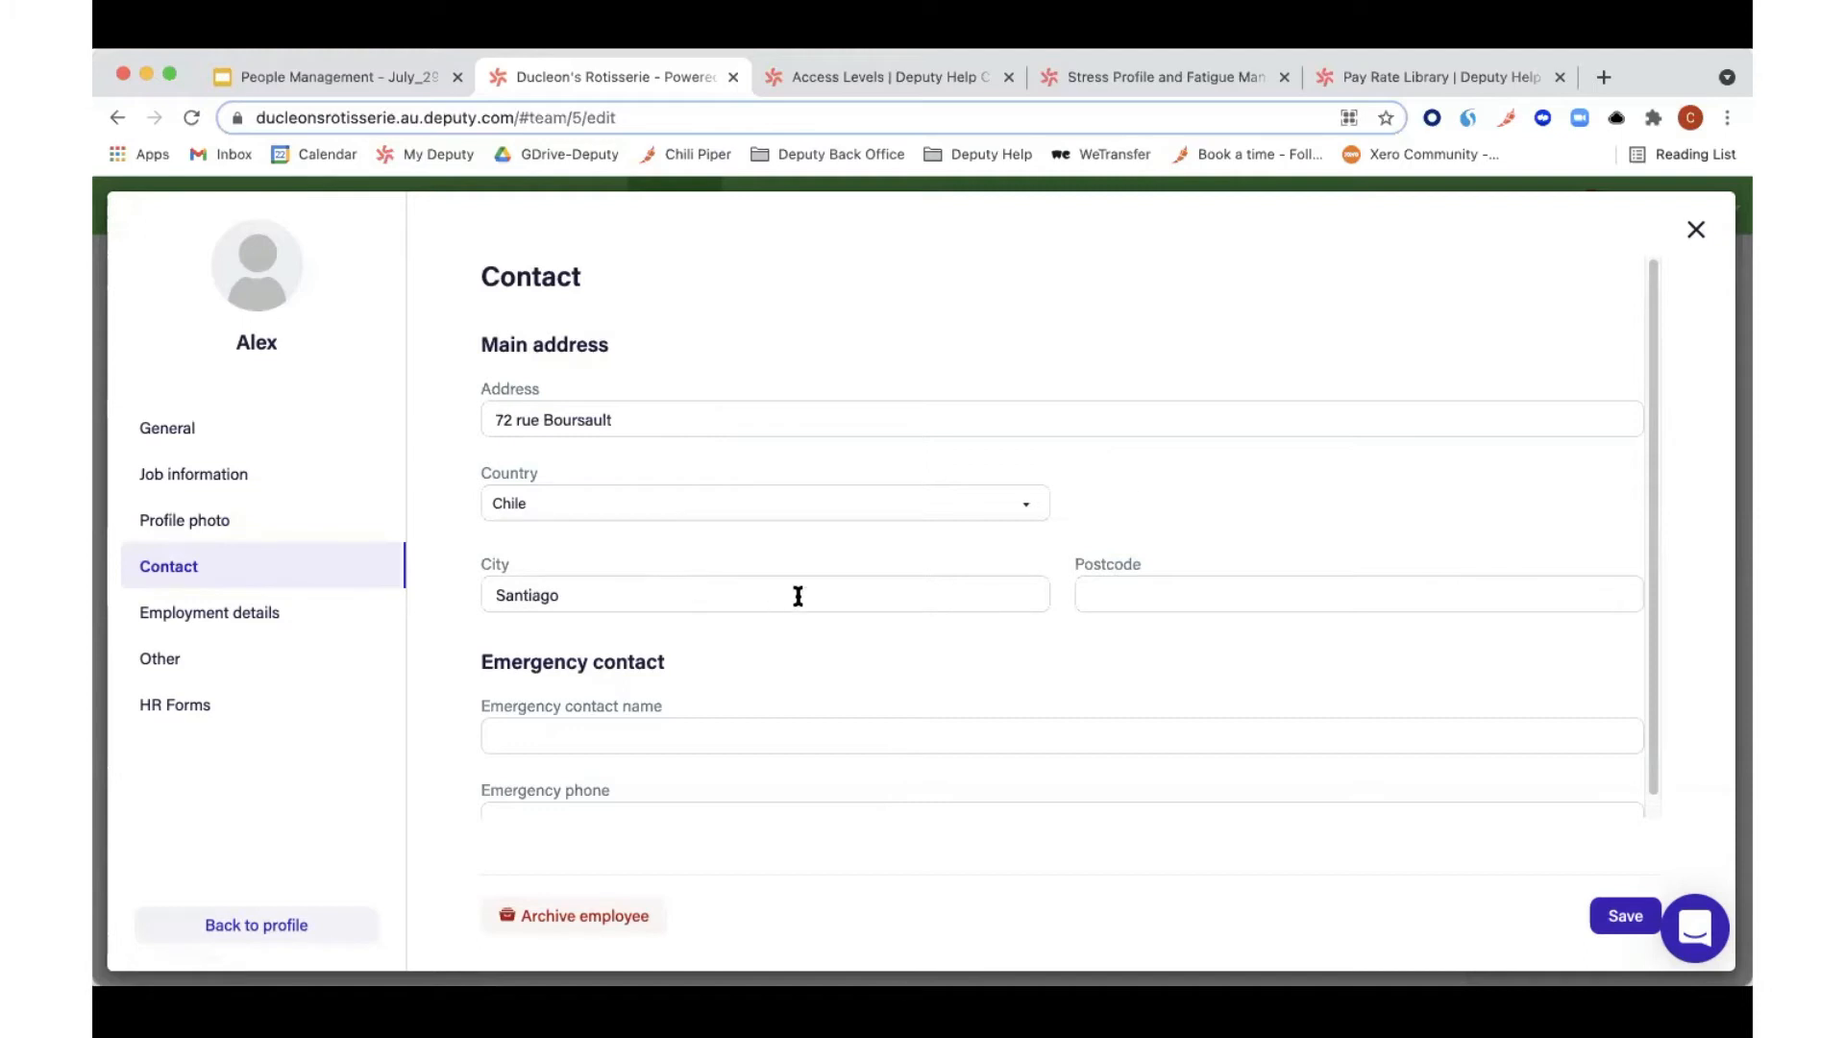
{"action": "scroll", "coordinate": [796, 600], "scroll_direction": "down", "scroll_amount": 1}
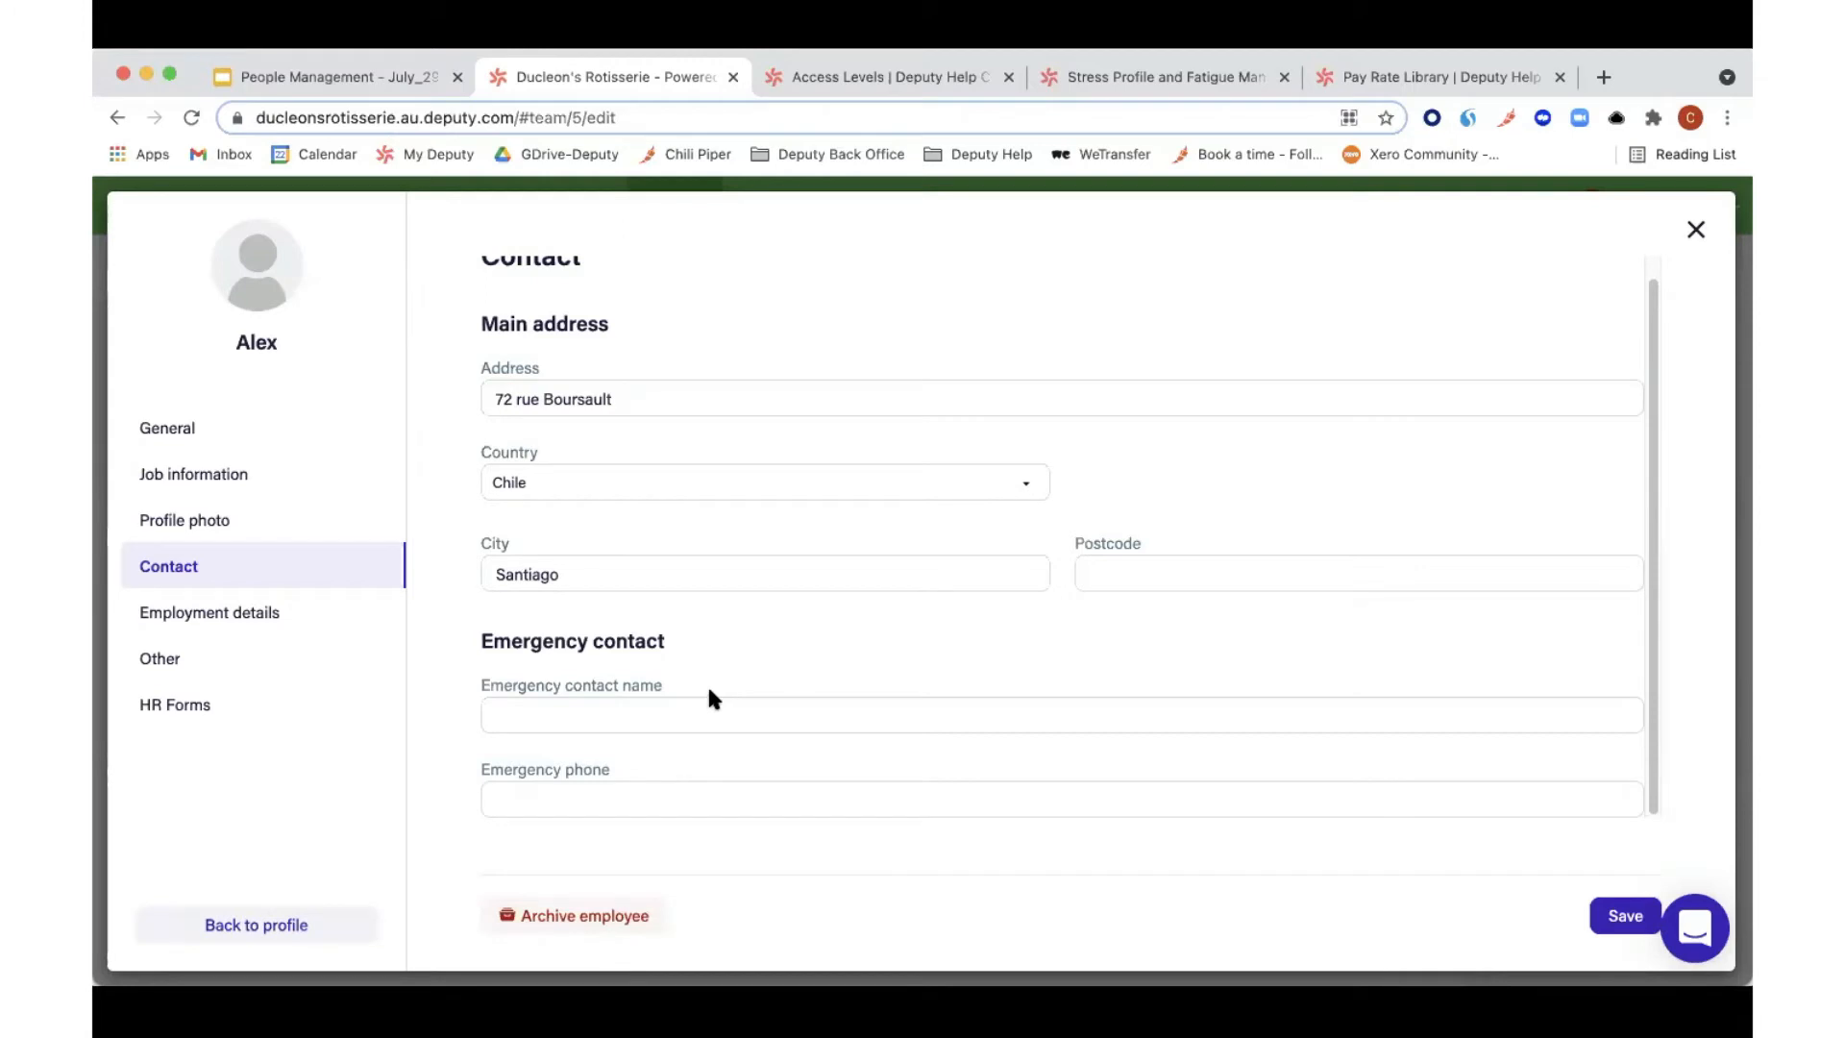
Step: Set the employee's hourly weekday rate to $25 in the employment details
{"action": "left_click", "coordinate": [201, 615]}
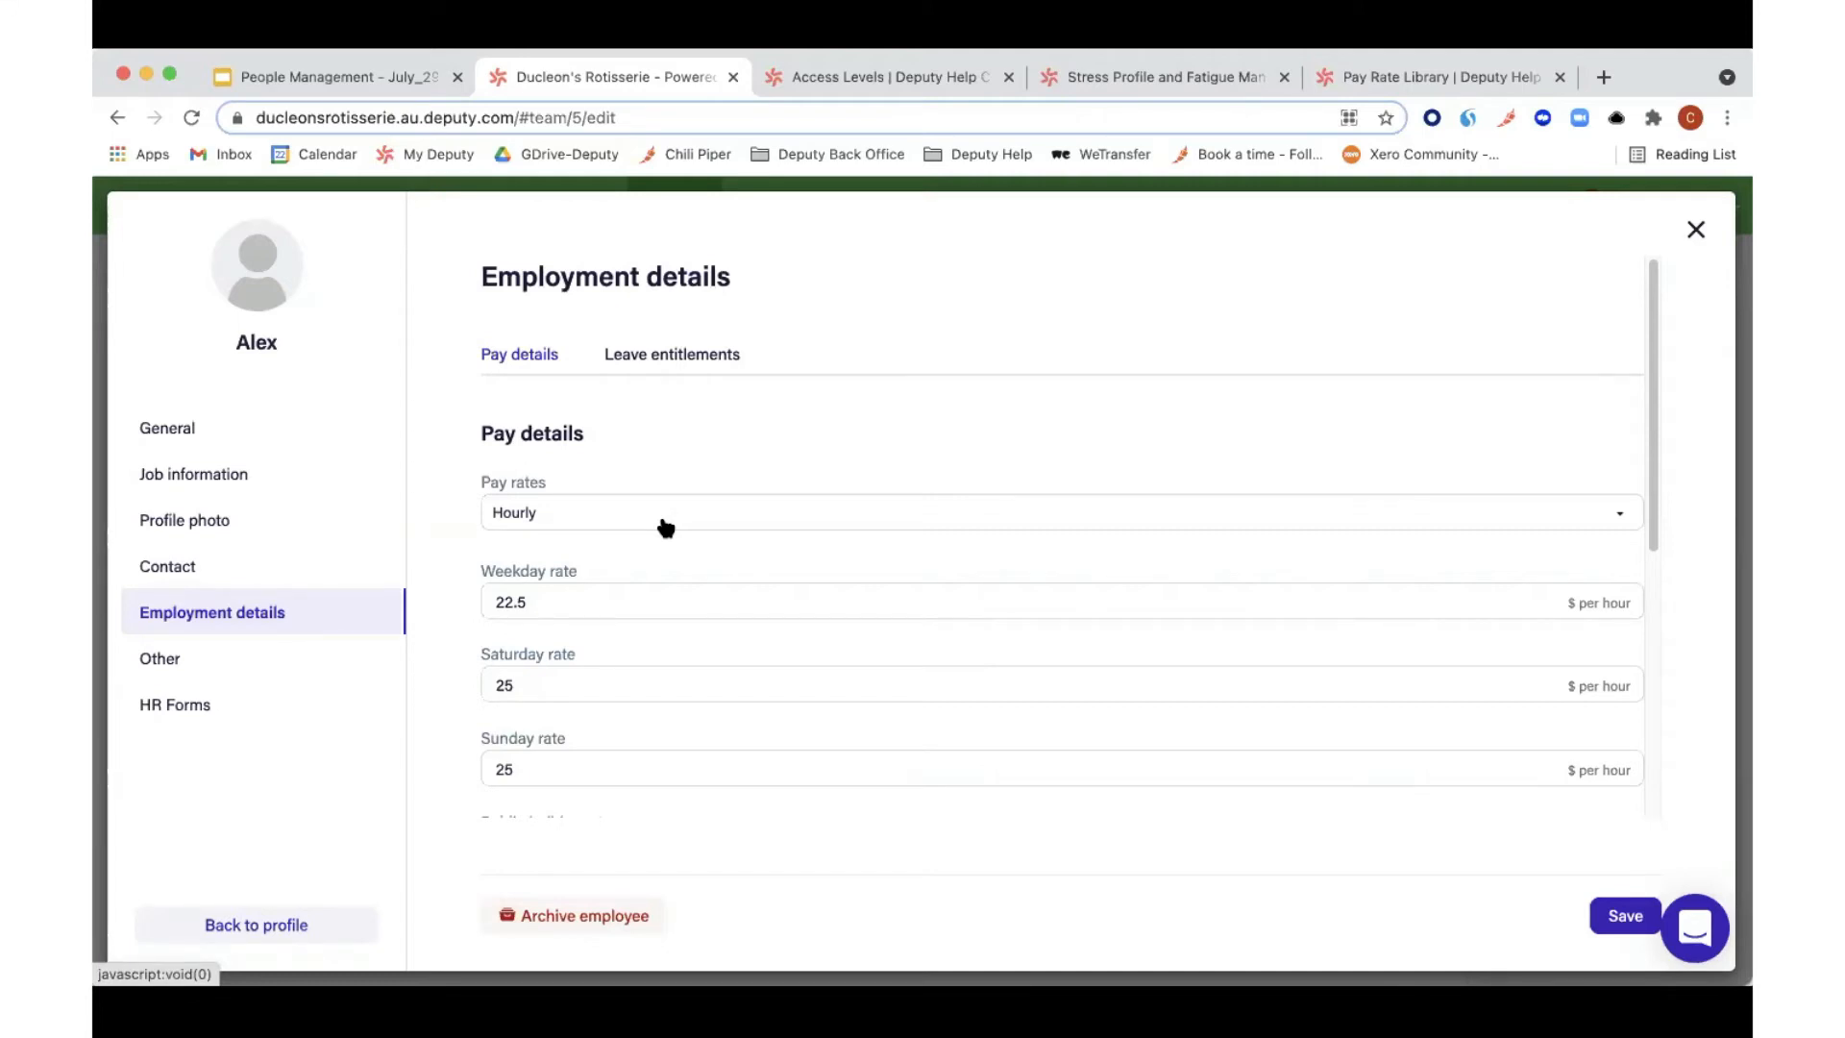
{"action": "left_click", "coordinate": [650, 604]}
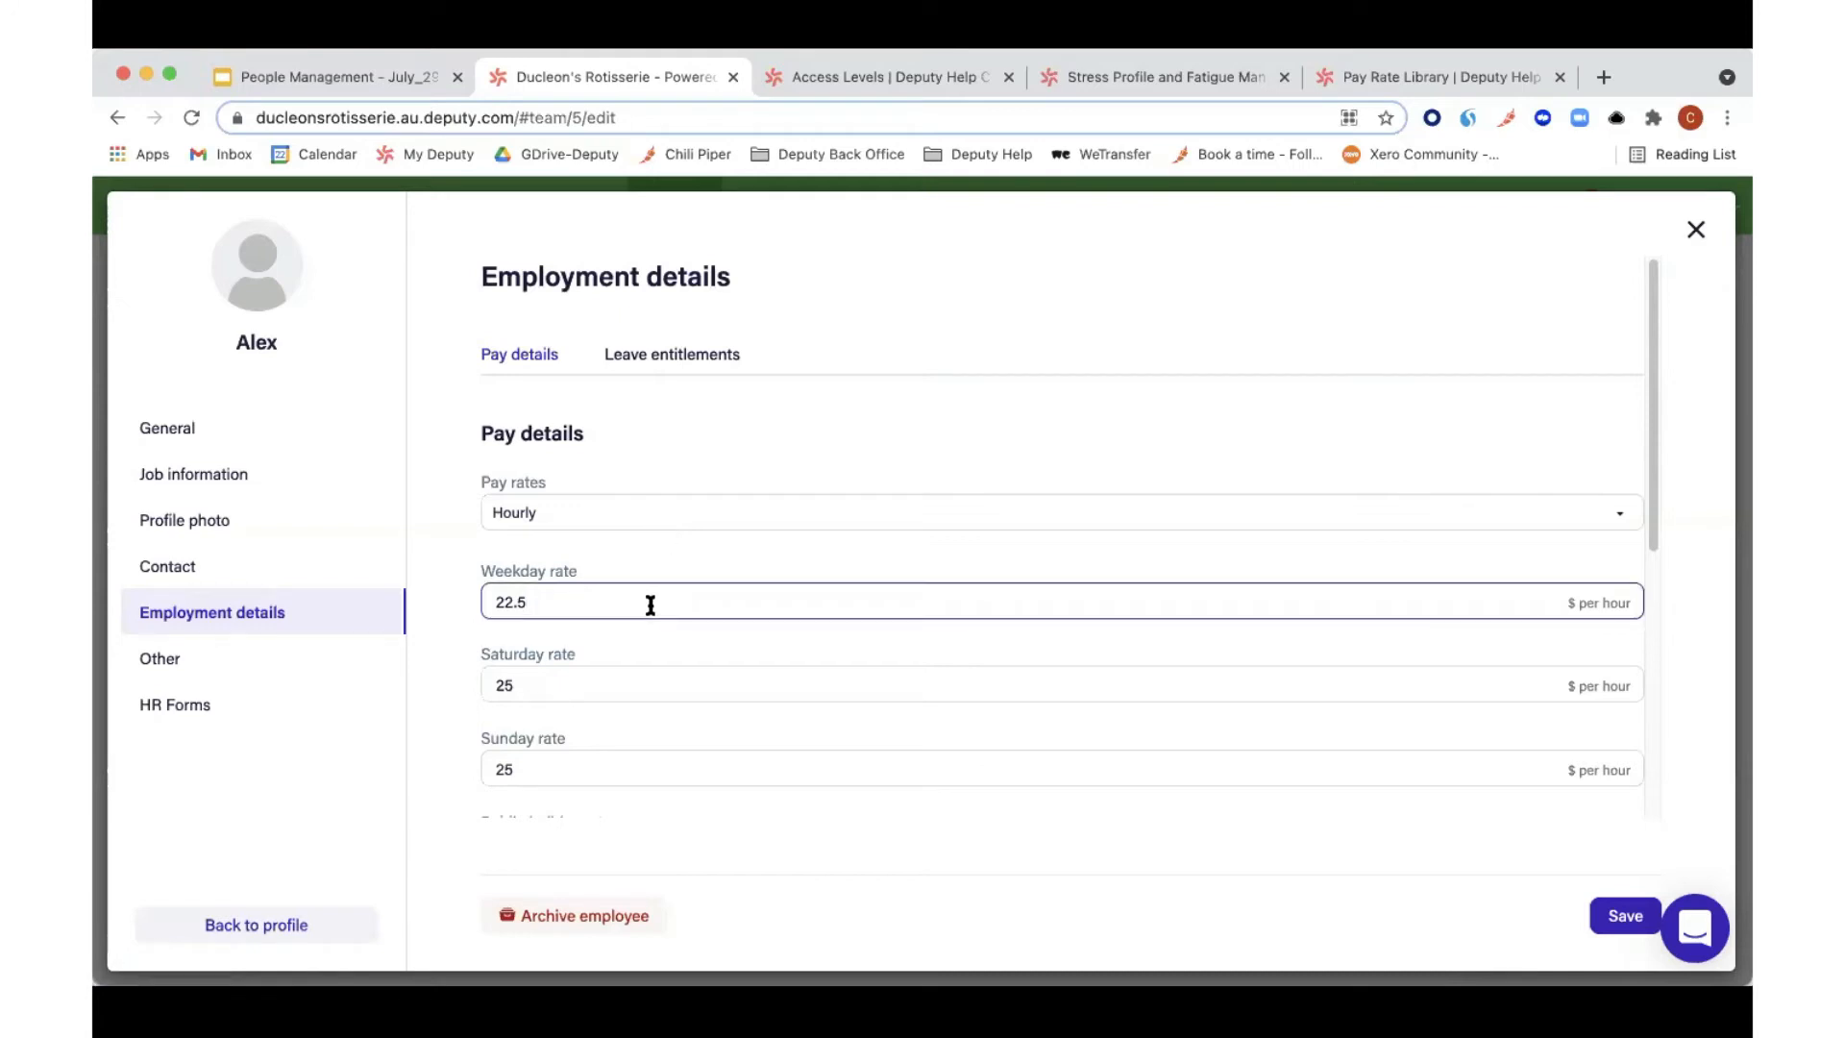
{"action": "key", "text": "BackSpace"}
{"action": "key", "text": "BackSpace"}
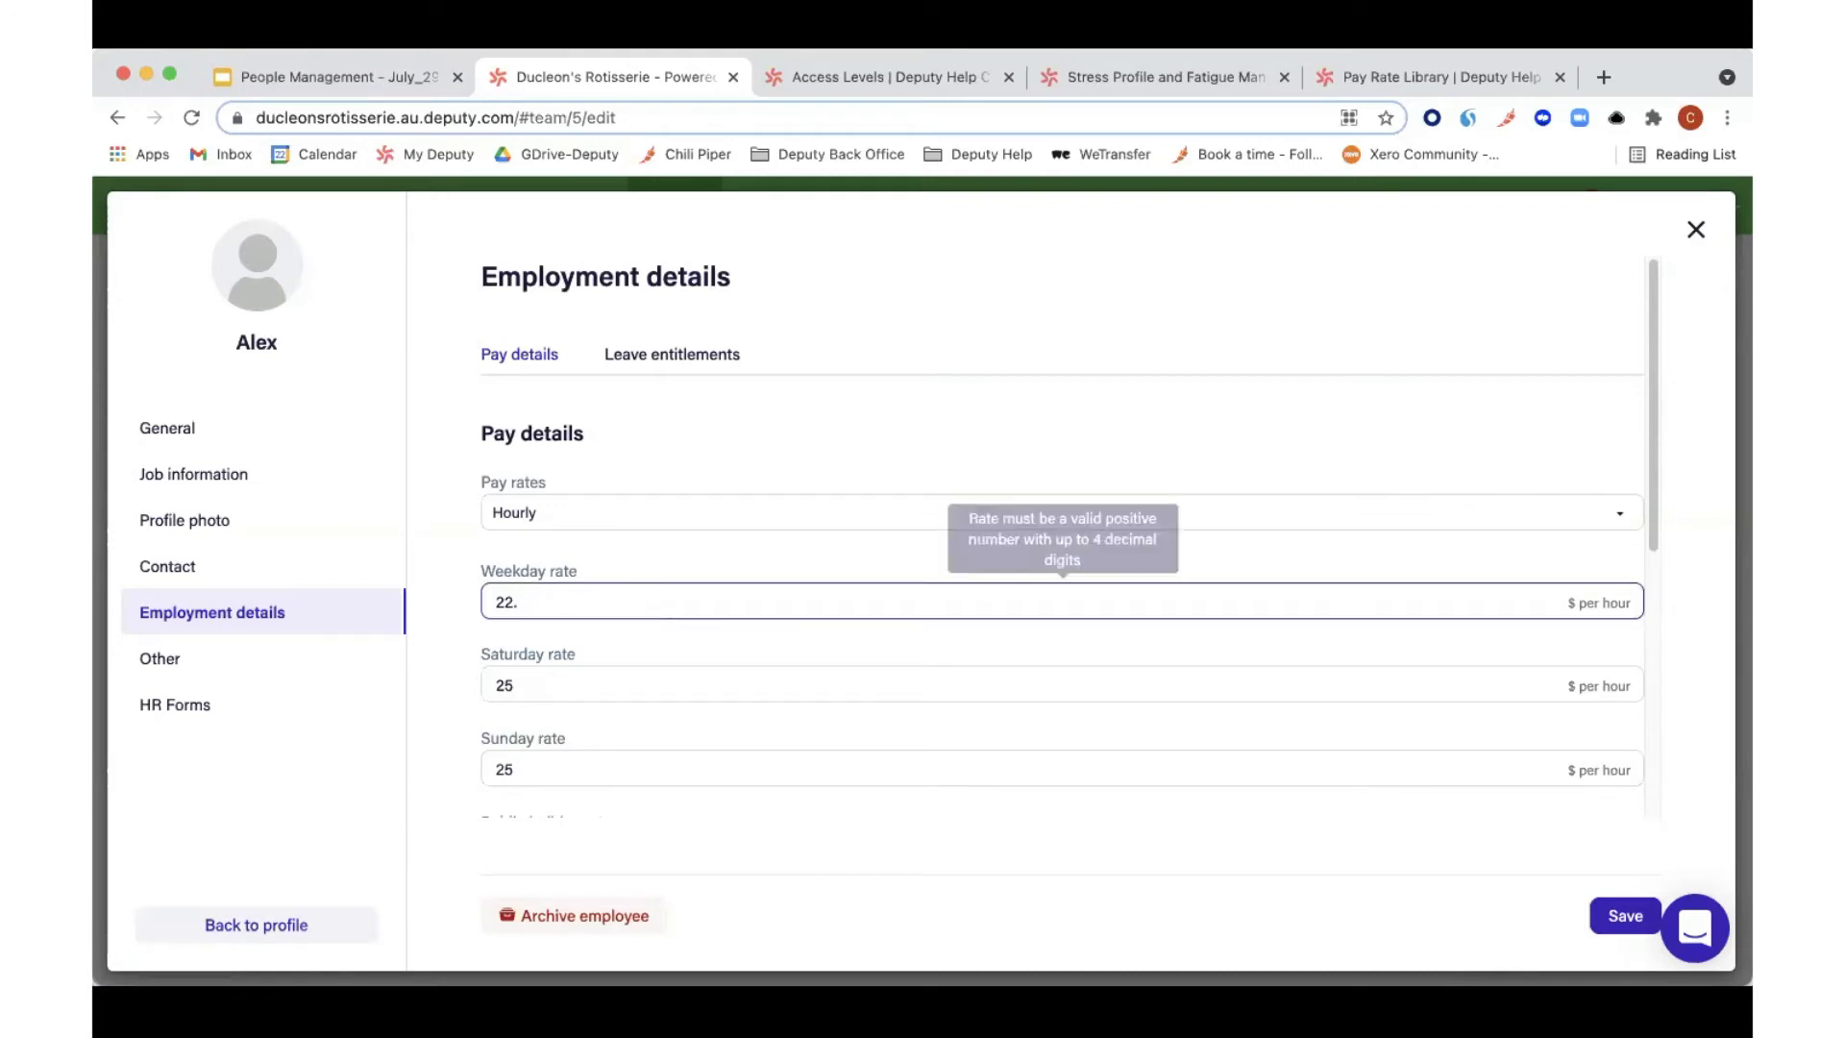
{"action": "key", "text": "BackSpace"}
{"action": "type", "text": "5"}
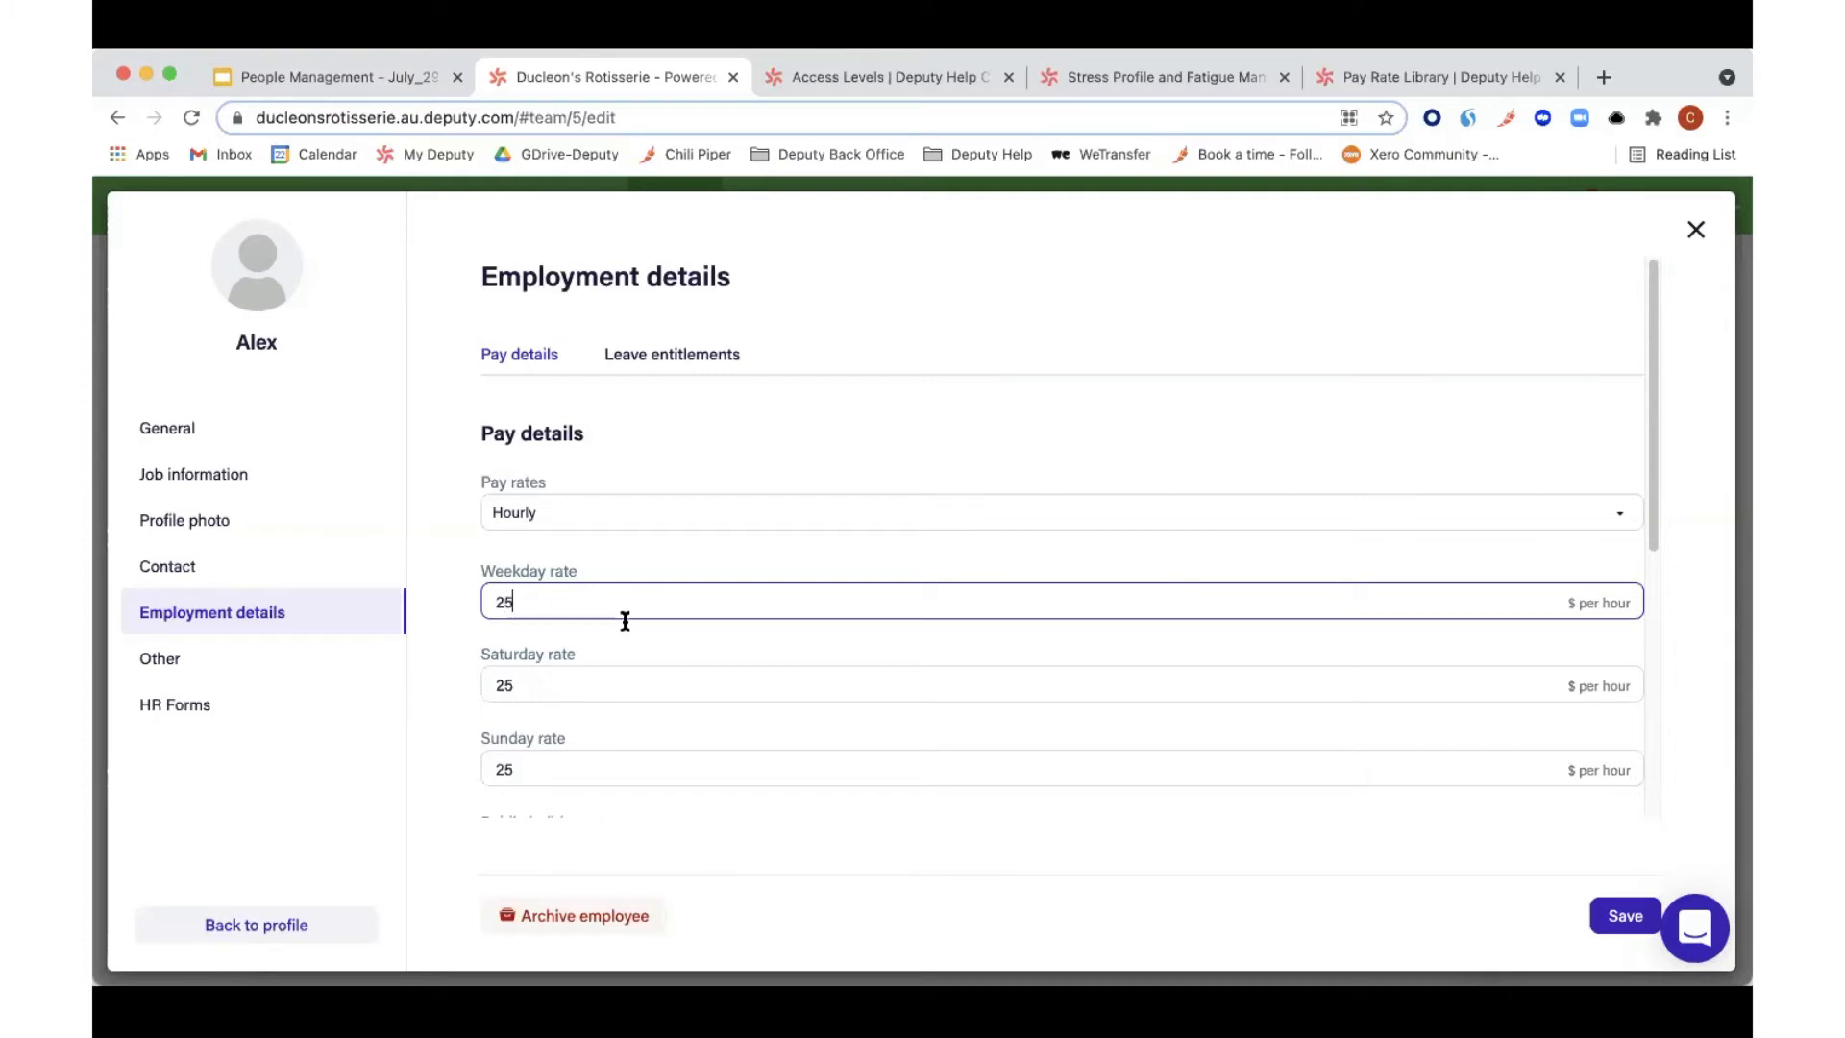
Step: Set the employee's Saturday and Sunday rates to $30 per hour each
{"action": "left_click", "coordinate": [565, 694]}
{"action": "key", "text": "BackSpace"}
{"action": "key", "text": "BackSpace"}
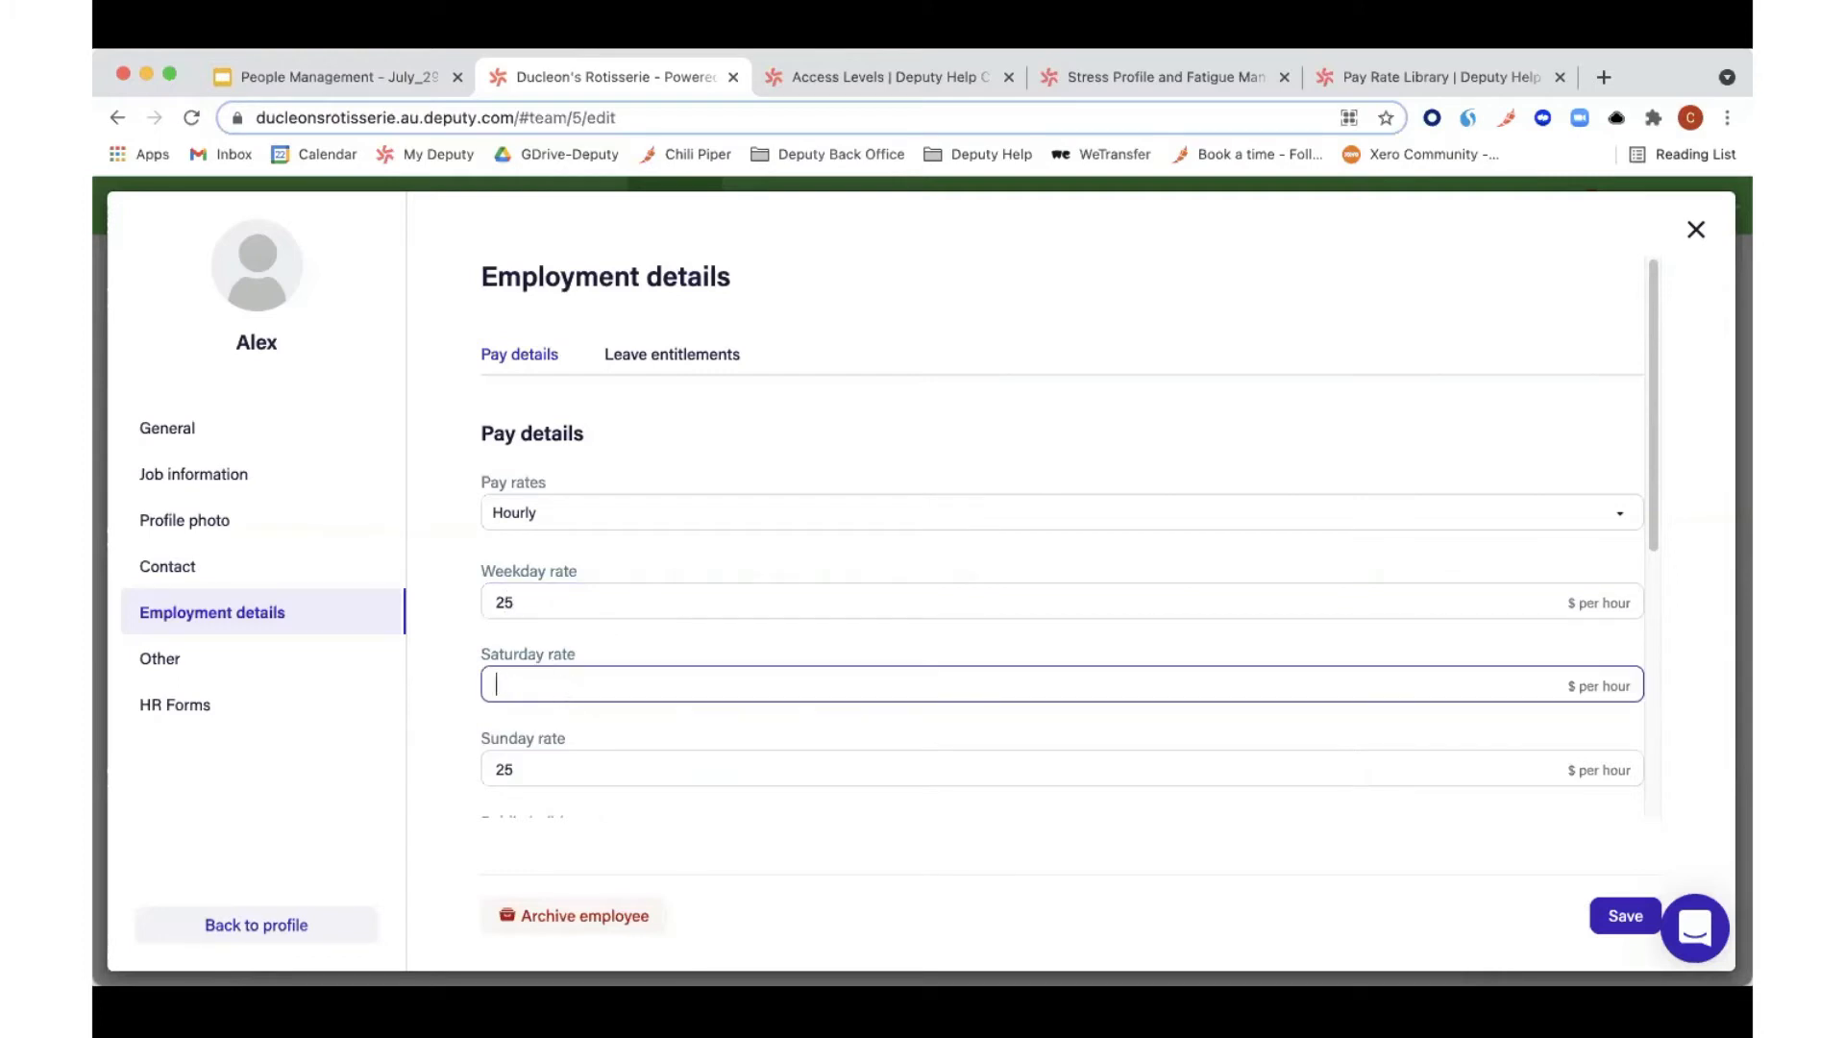
{"action": "type", "text": "30"}
{"action": "scroll", "coordinate": [567, 687], "scroll_direction": "down", "scroll_amount": 1}
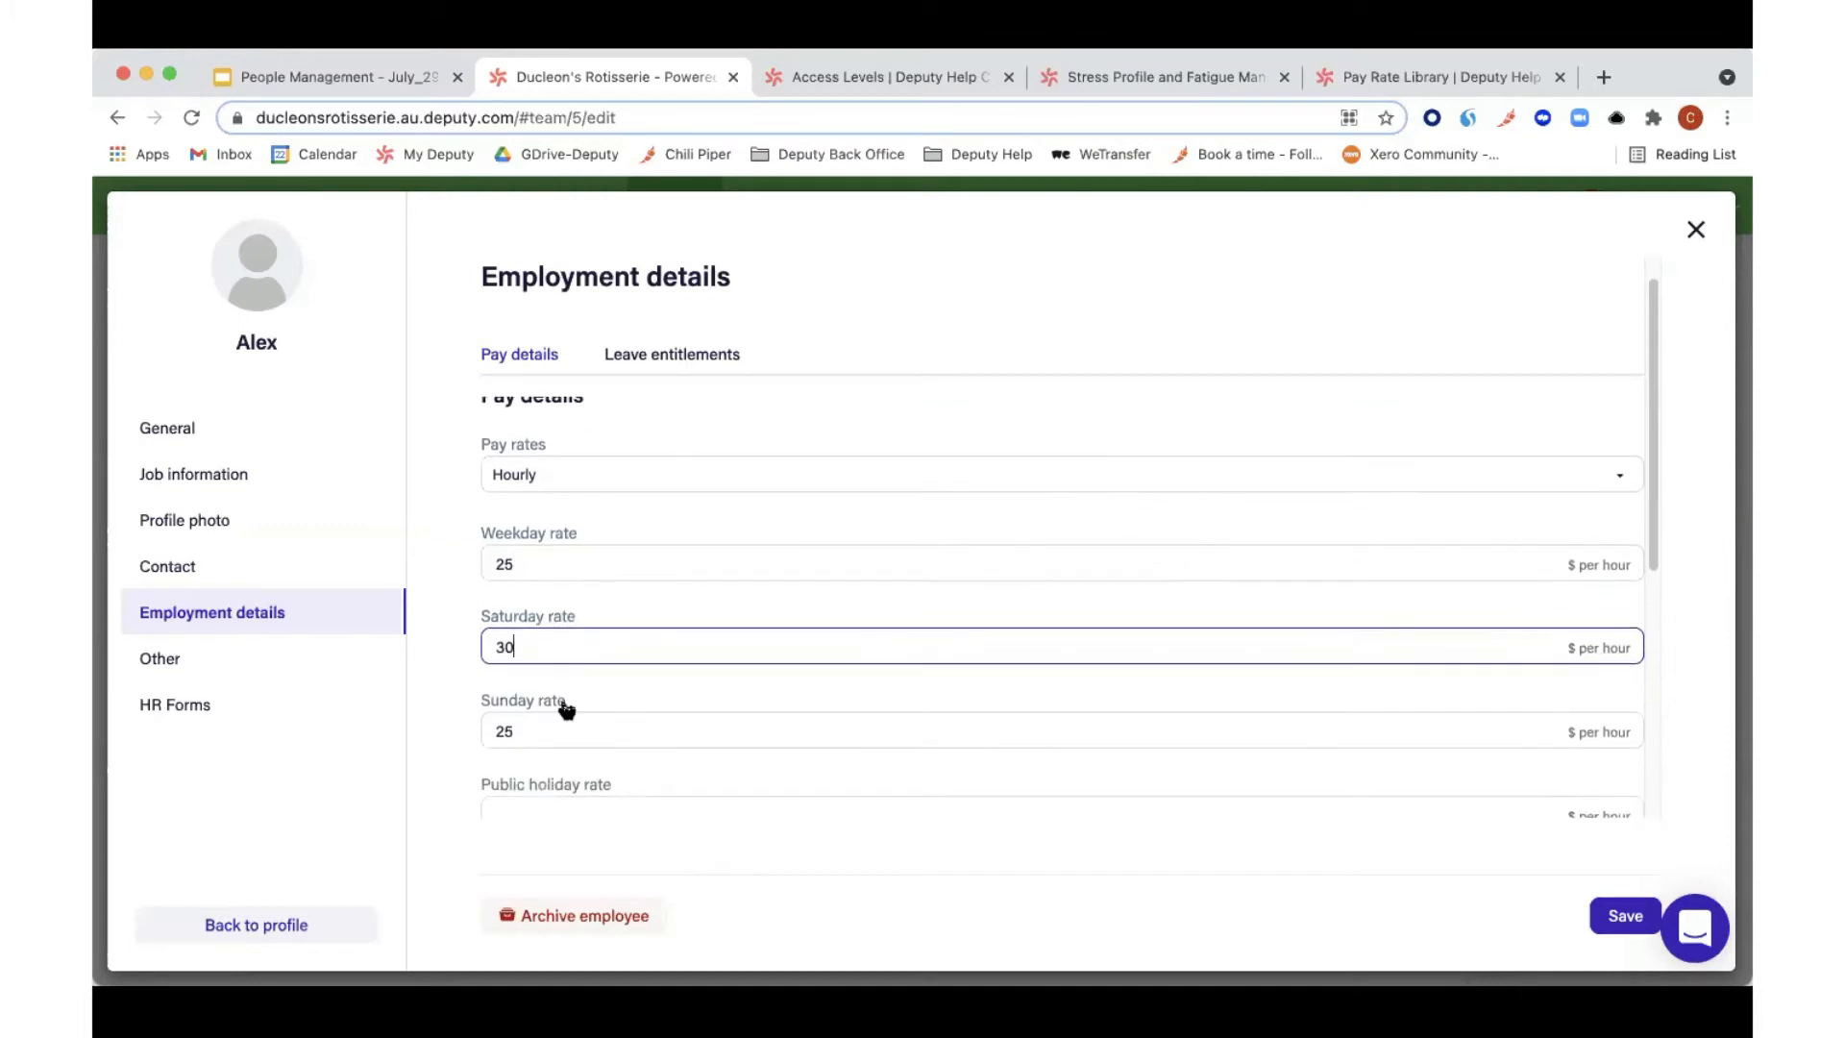
{"action": "left_click", "coordinate": [565, 700]}
{"action": "key", "text": "BackSpace"}
{"action": "key", "text": "BackSpace"}
{"action": "type", "text": "30"}
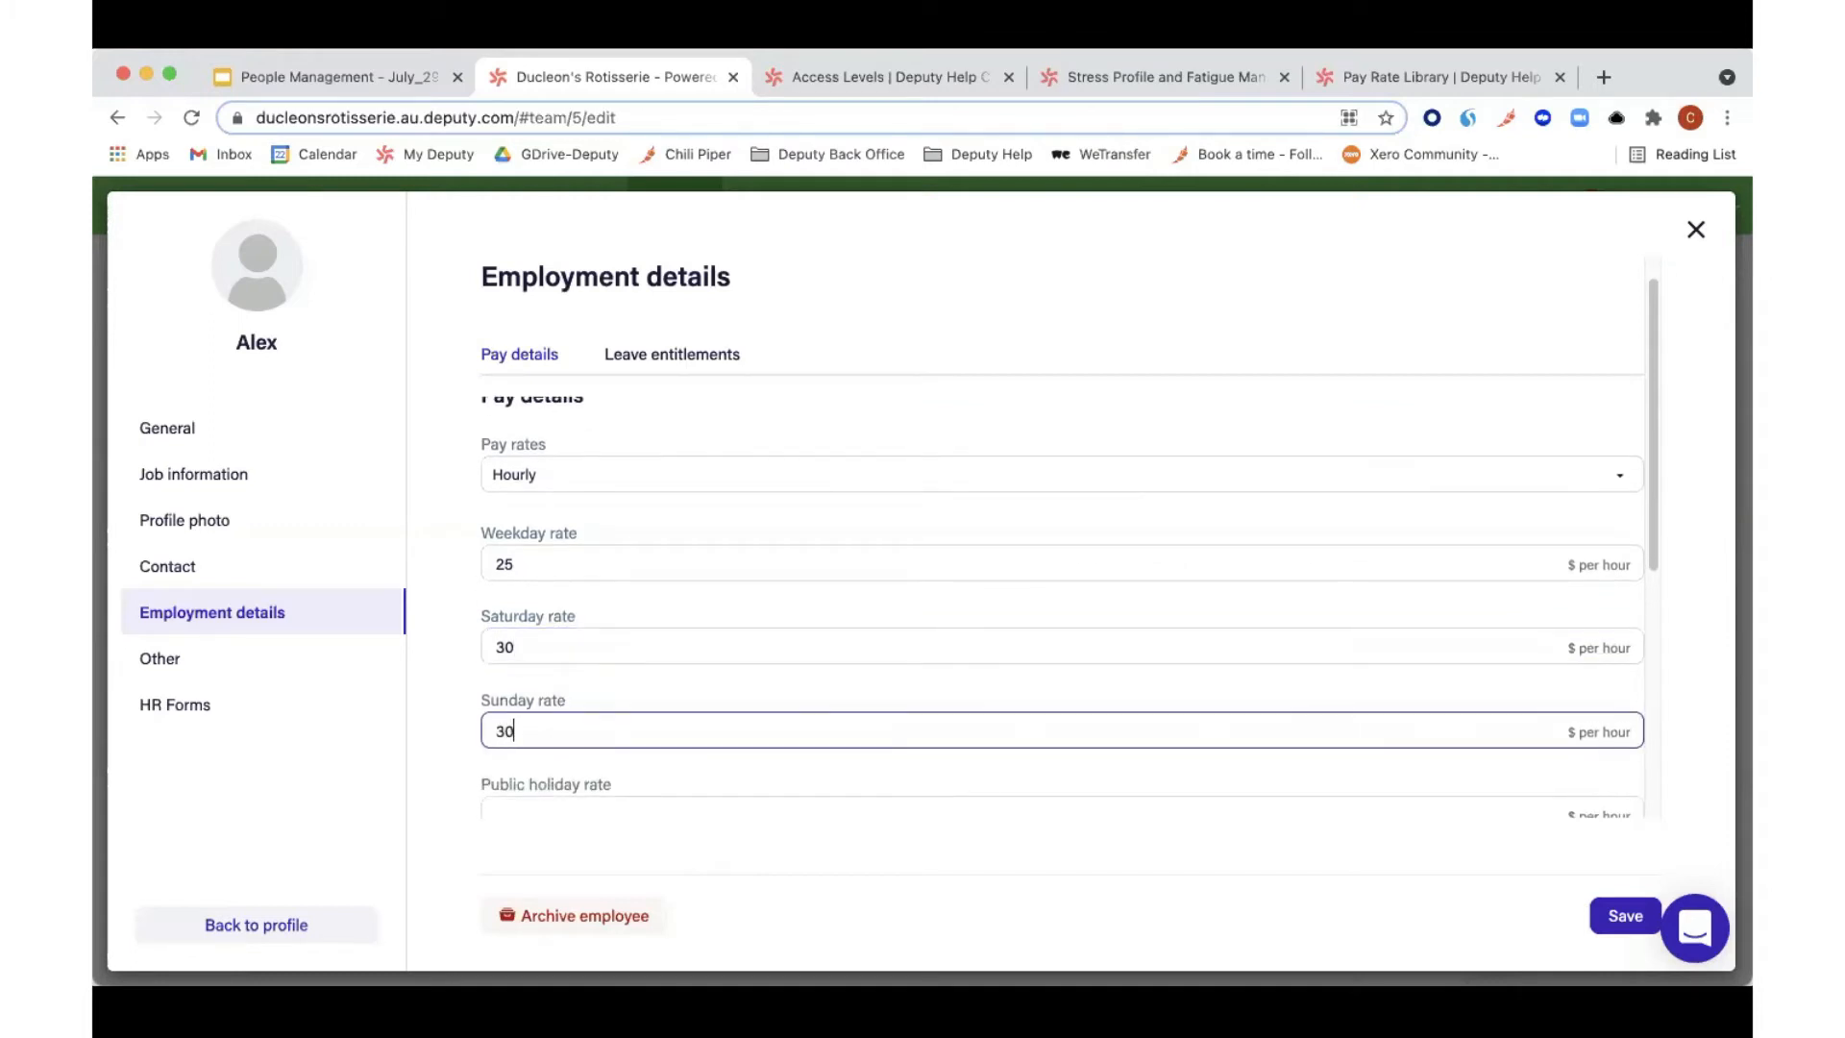
Step: Set the employee's public holiday rate to $35 per hour
{"action": "scroll", "coordinate": [562, 722], "scroll_direction": "down", "scroll_amount": 3}
{"action": "left_click", "coordinate": [553, 607]}
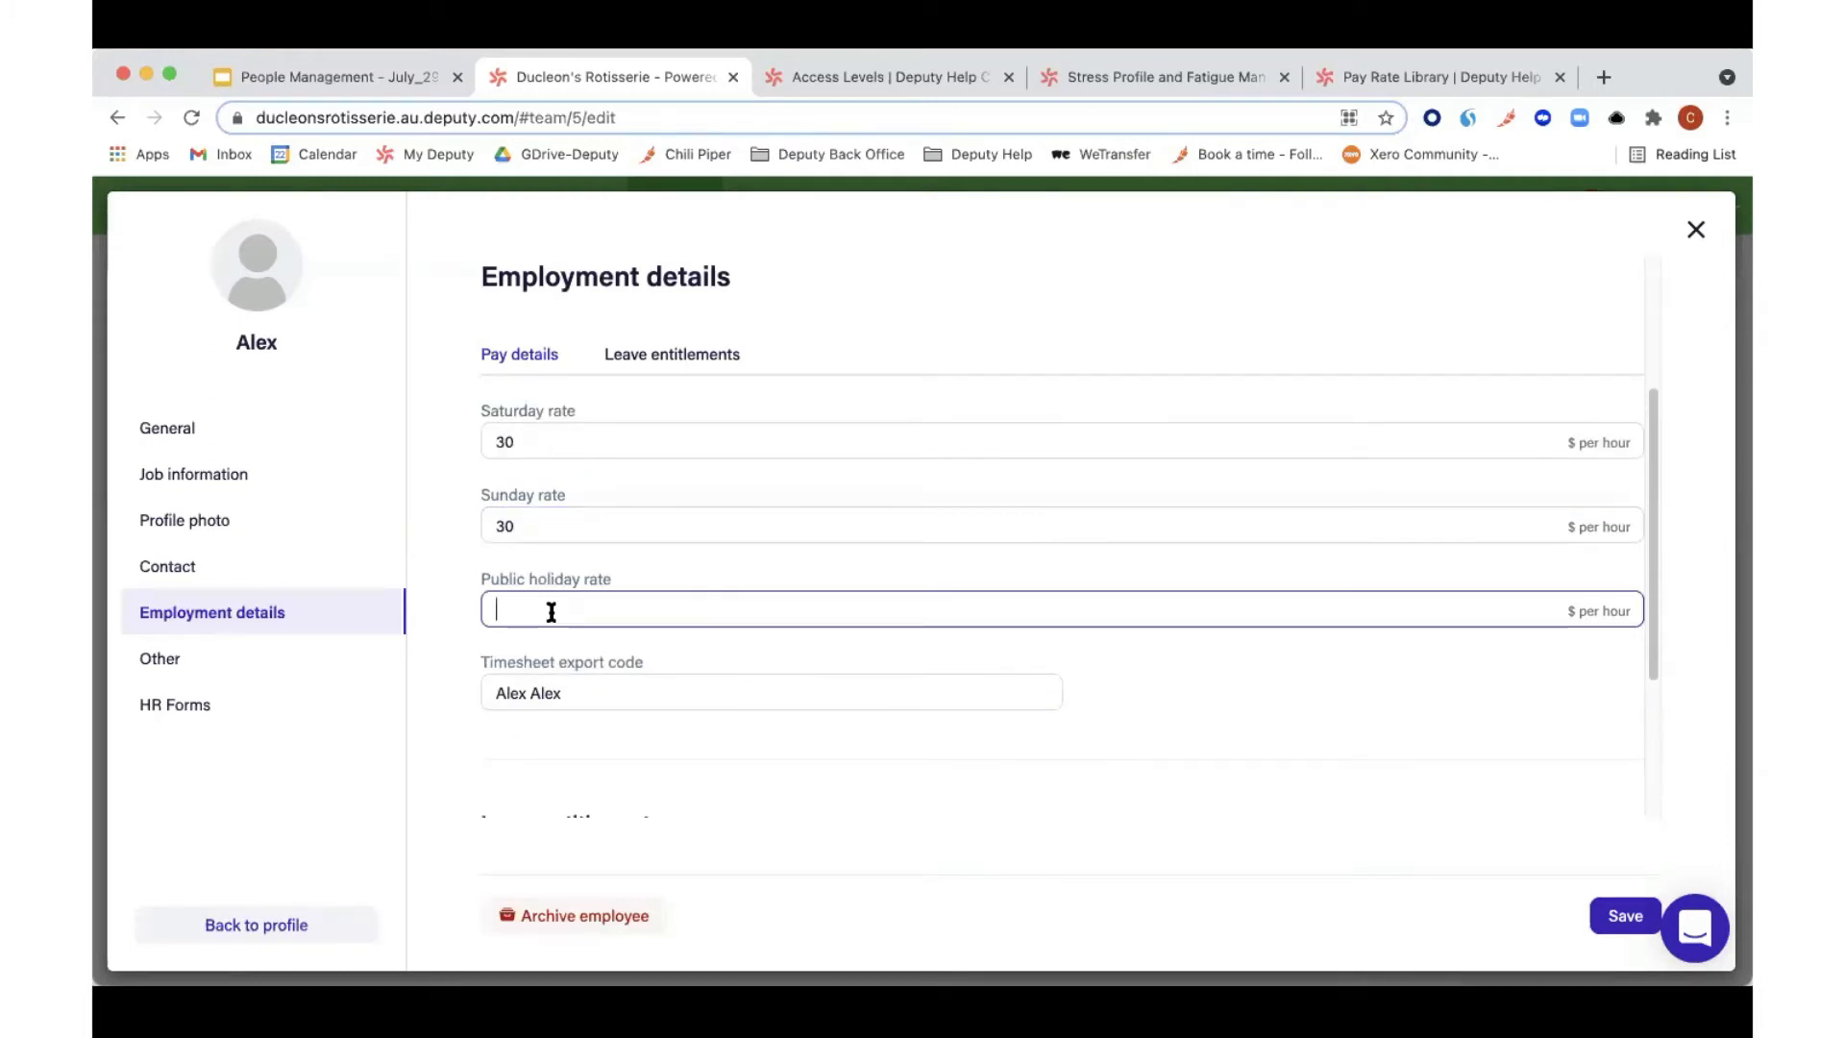
{"action": "type", "text": "35"}
{"action": "left_click", "coordinate": [1206, 691]}
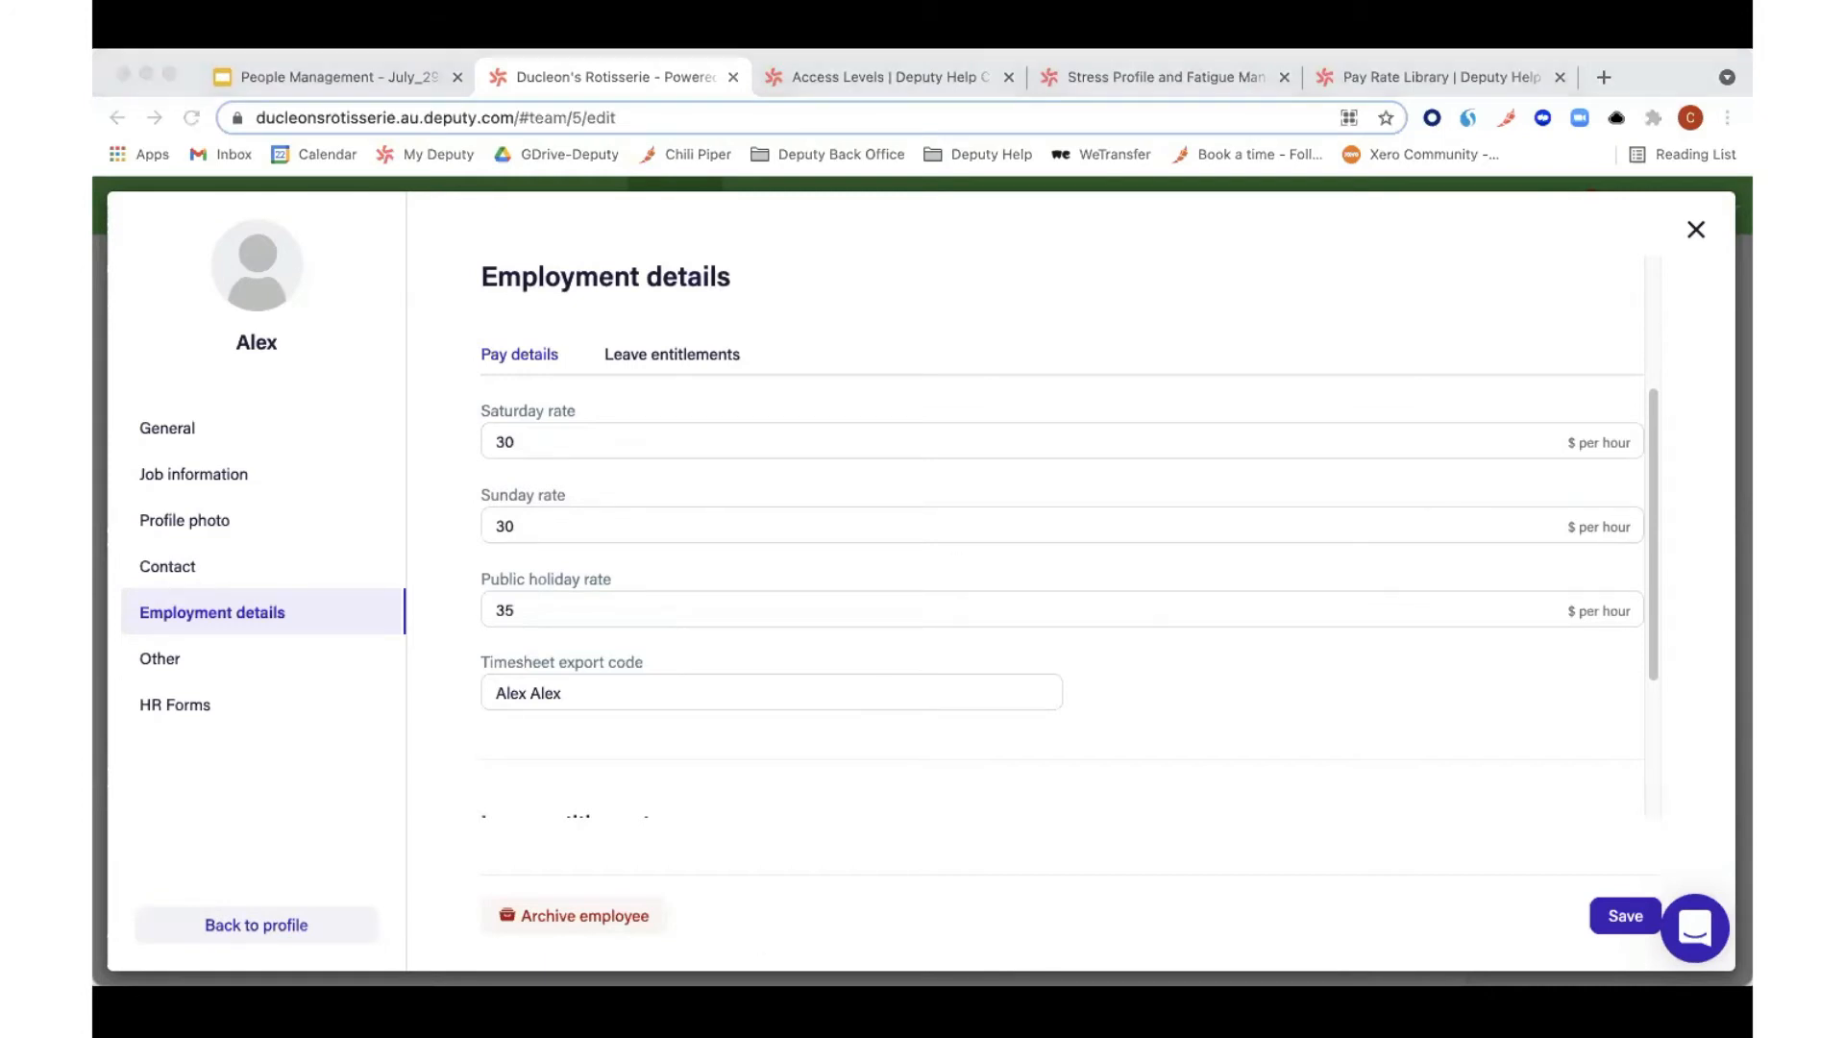
{"action": "left_click", "coordinate": [356, 794]}
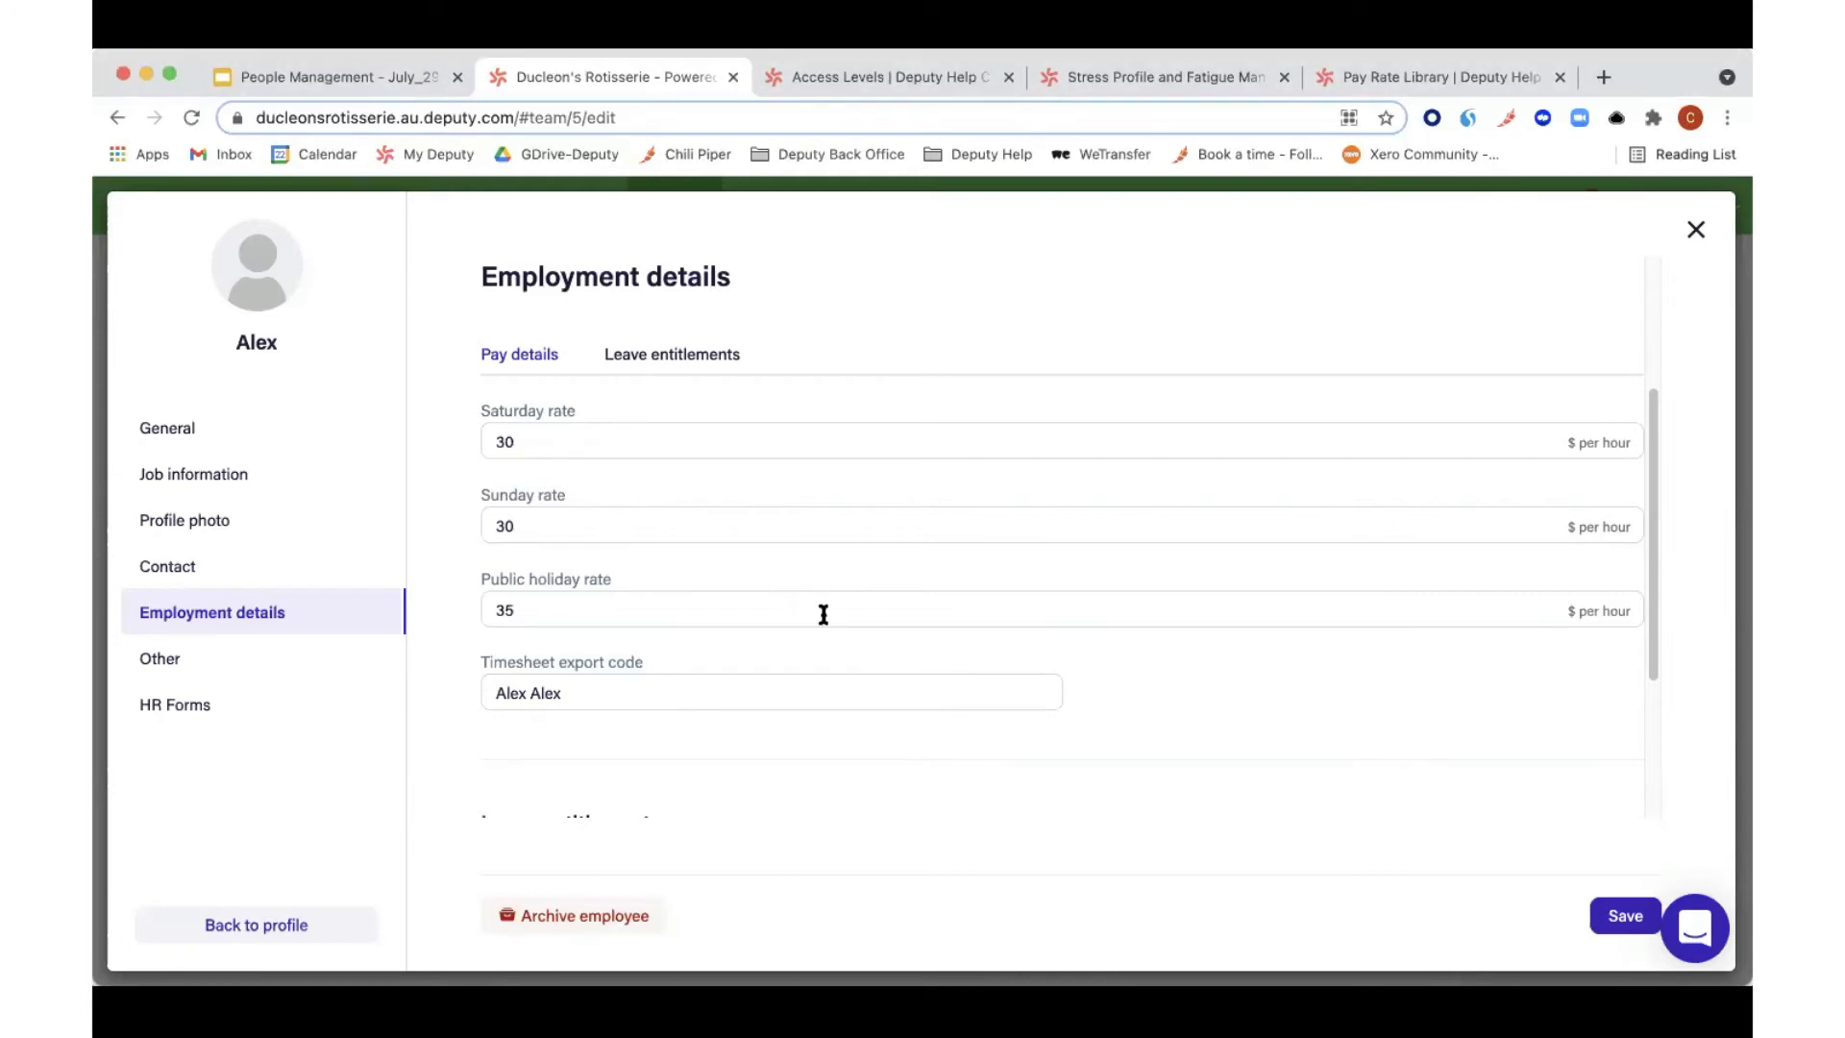
Step: Examine the timesheet export code in the employee's pay details without changing it
{"action": "scroll", "coordinate": [787, 683], "scroll_direction": "down", "scroll_amount": 1}
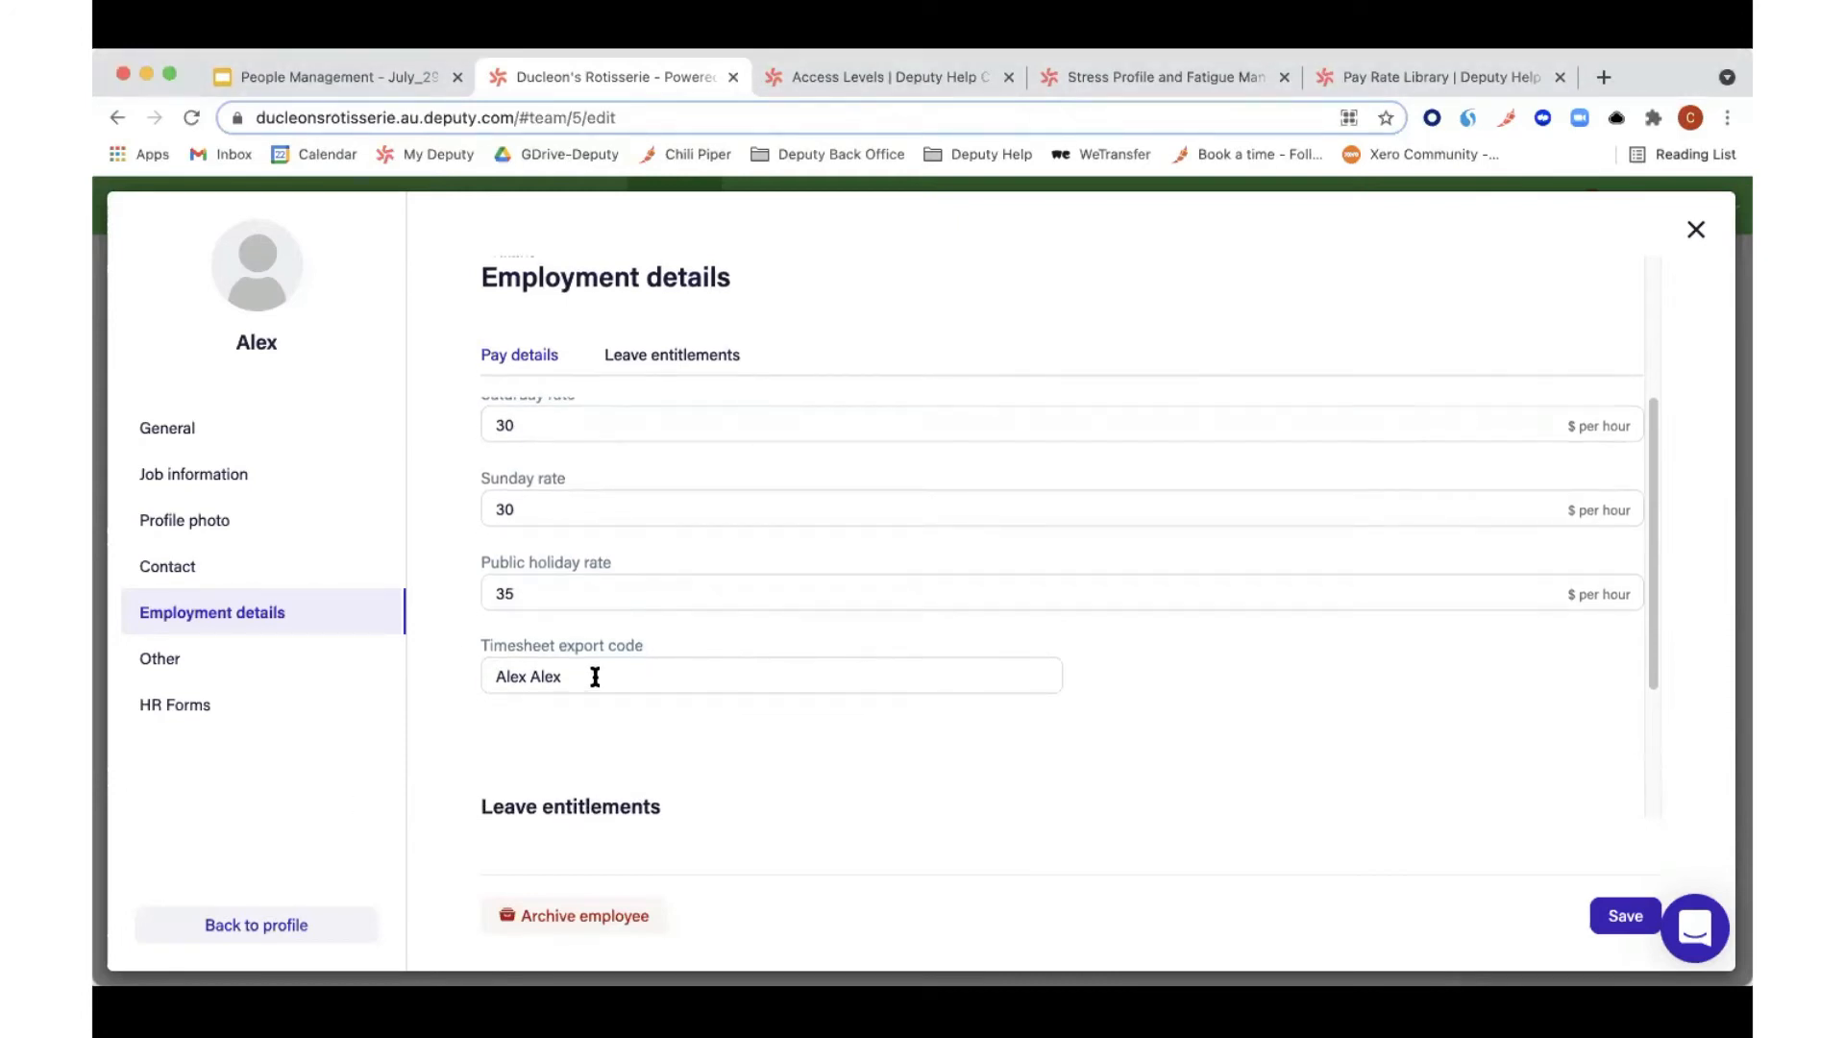
{"action": "left_click_drag", "start_coordinate": [571, 677], "coordinate": [471, 678]}
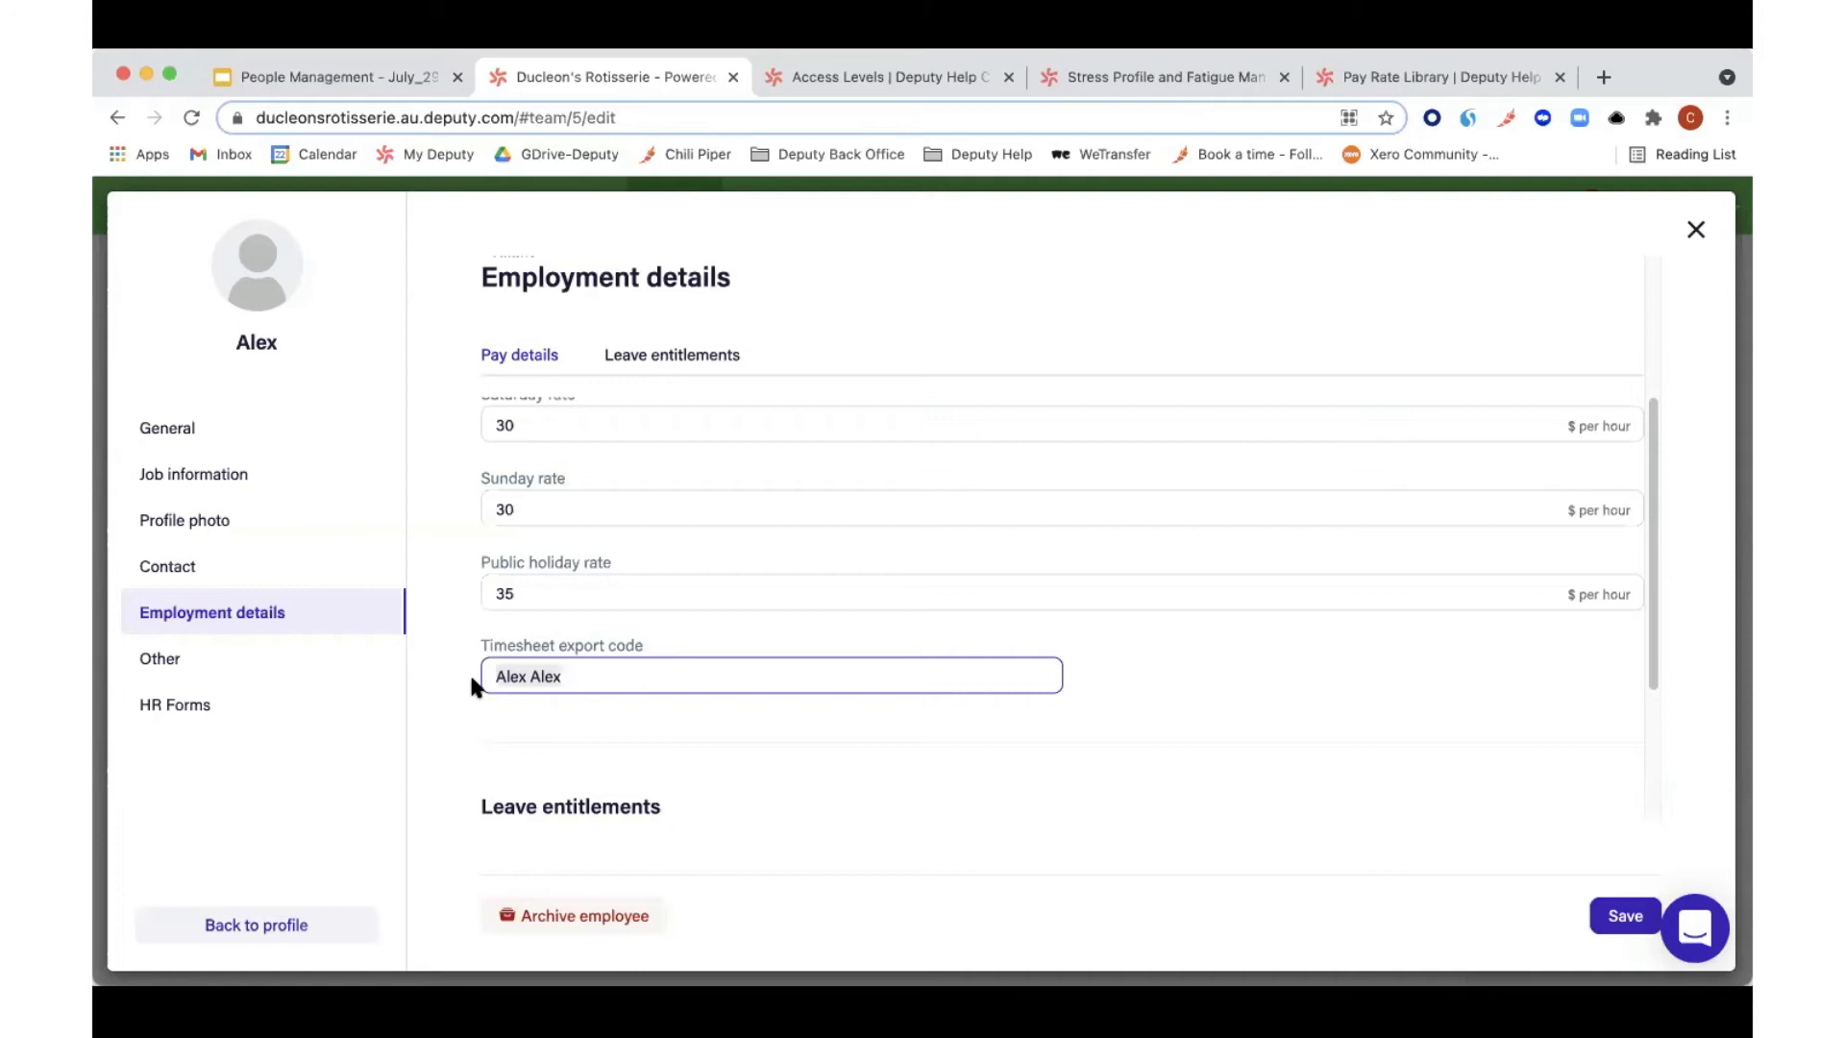
{"action": "left_click_drag", "start_coordinate": [650, 672], "coordinate": [495, 675]}
Step: Look through the available pay rate options, from the basic rate types to the library's modern award rates
{"action": "scroll", "coordinate": [630, 689], "scroll_direction": "up", "scroll_amount": 5}
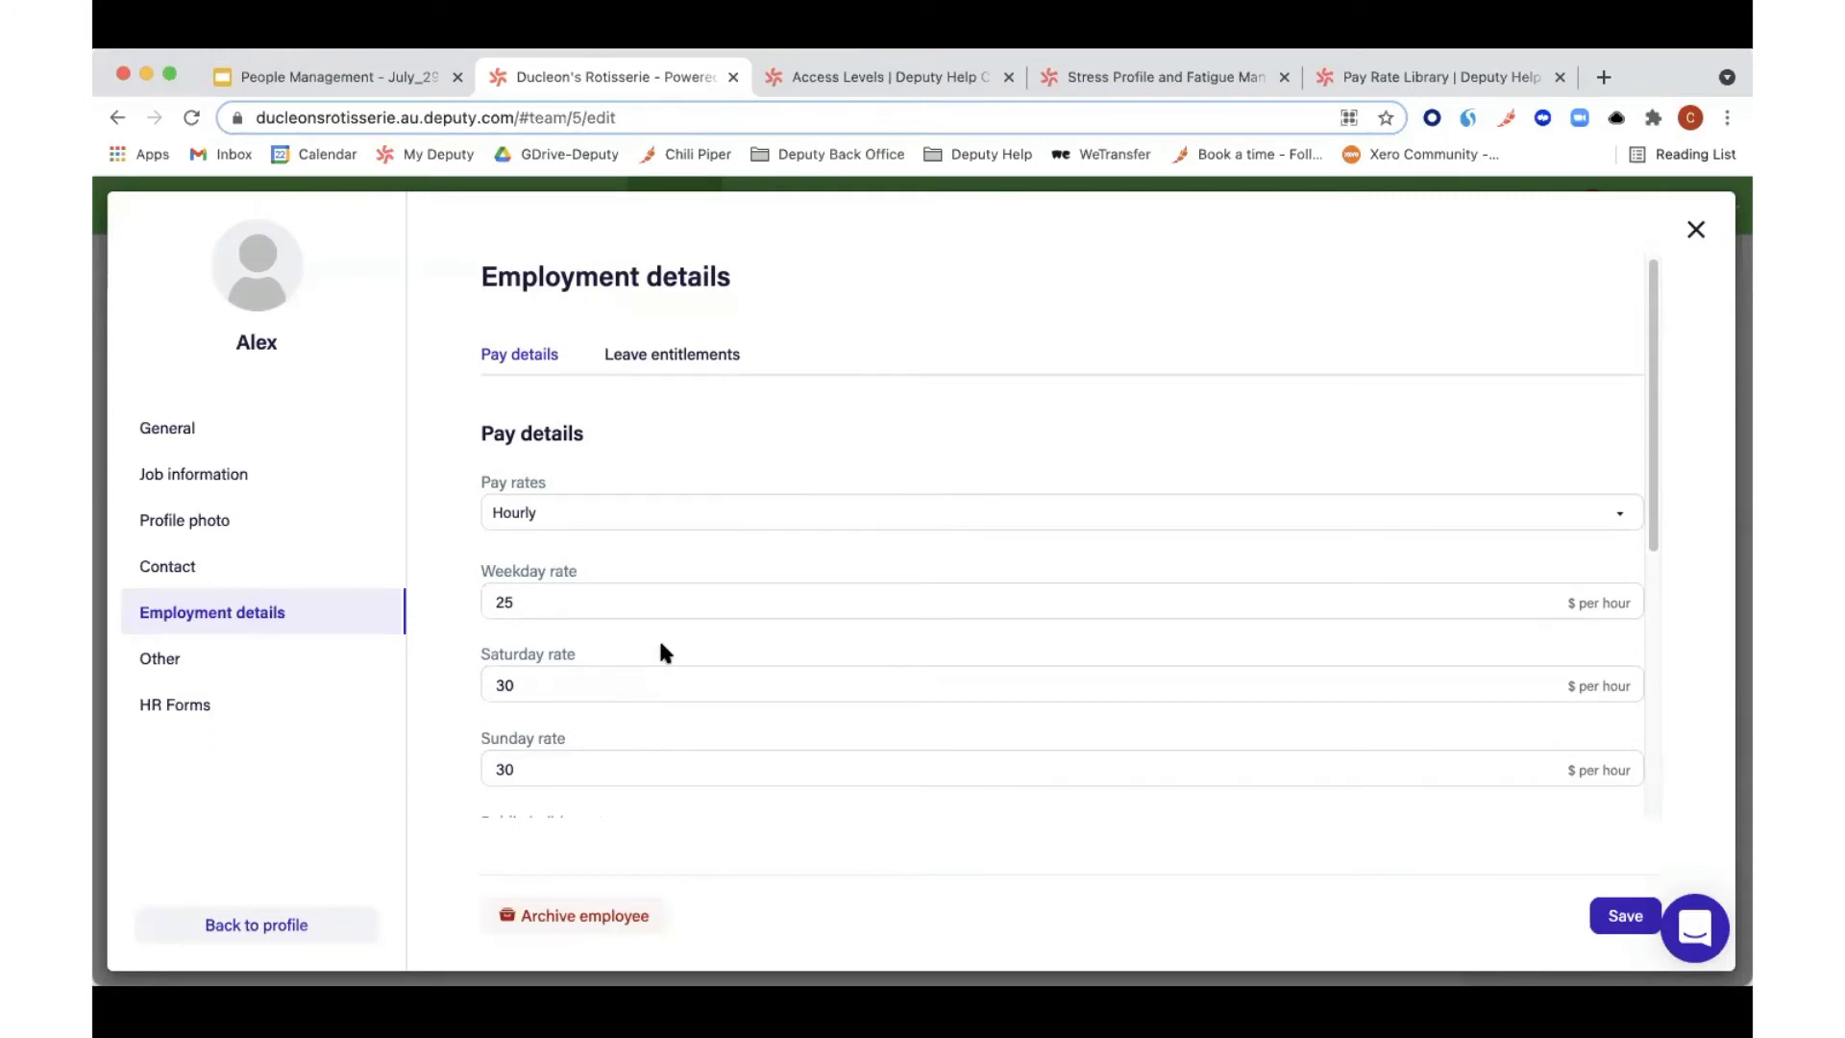
{"action": "left_click", "coordinate": [661, 514]}
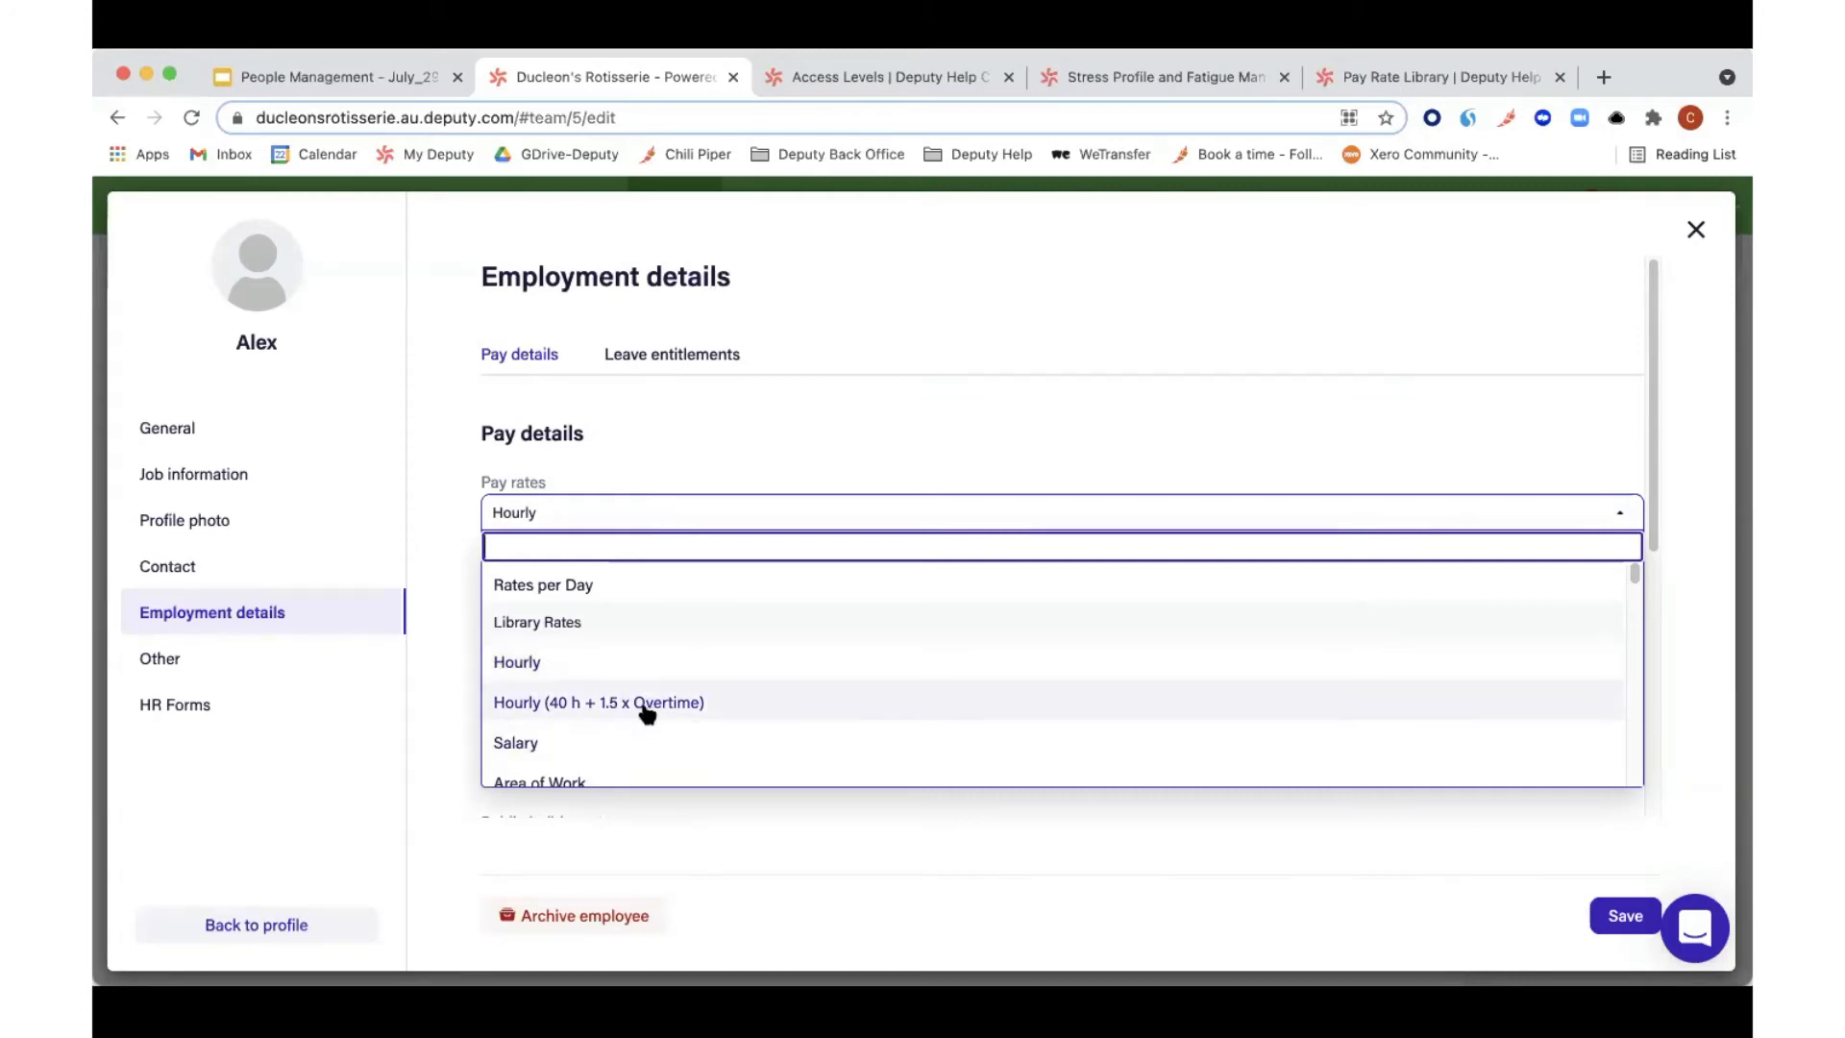
{"action": "scroll", "coordinate": [639, 712], "scroll_direction": "down", "scroll_amount": 1}
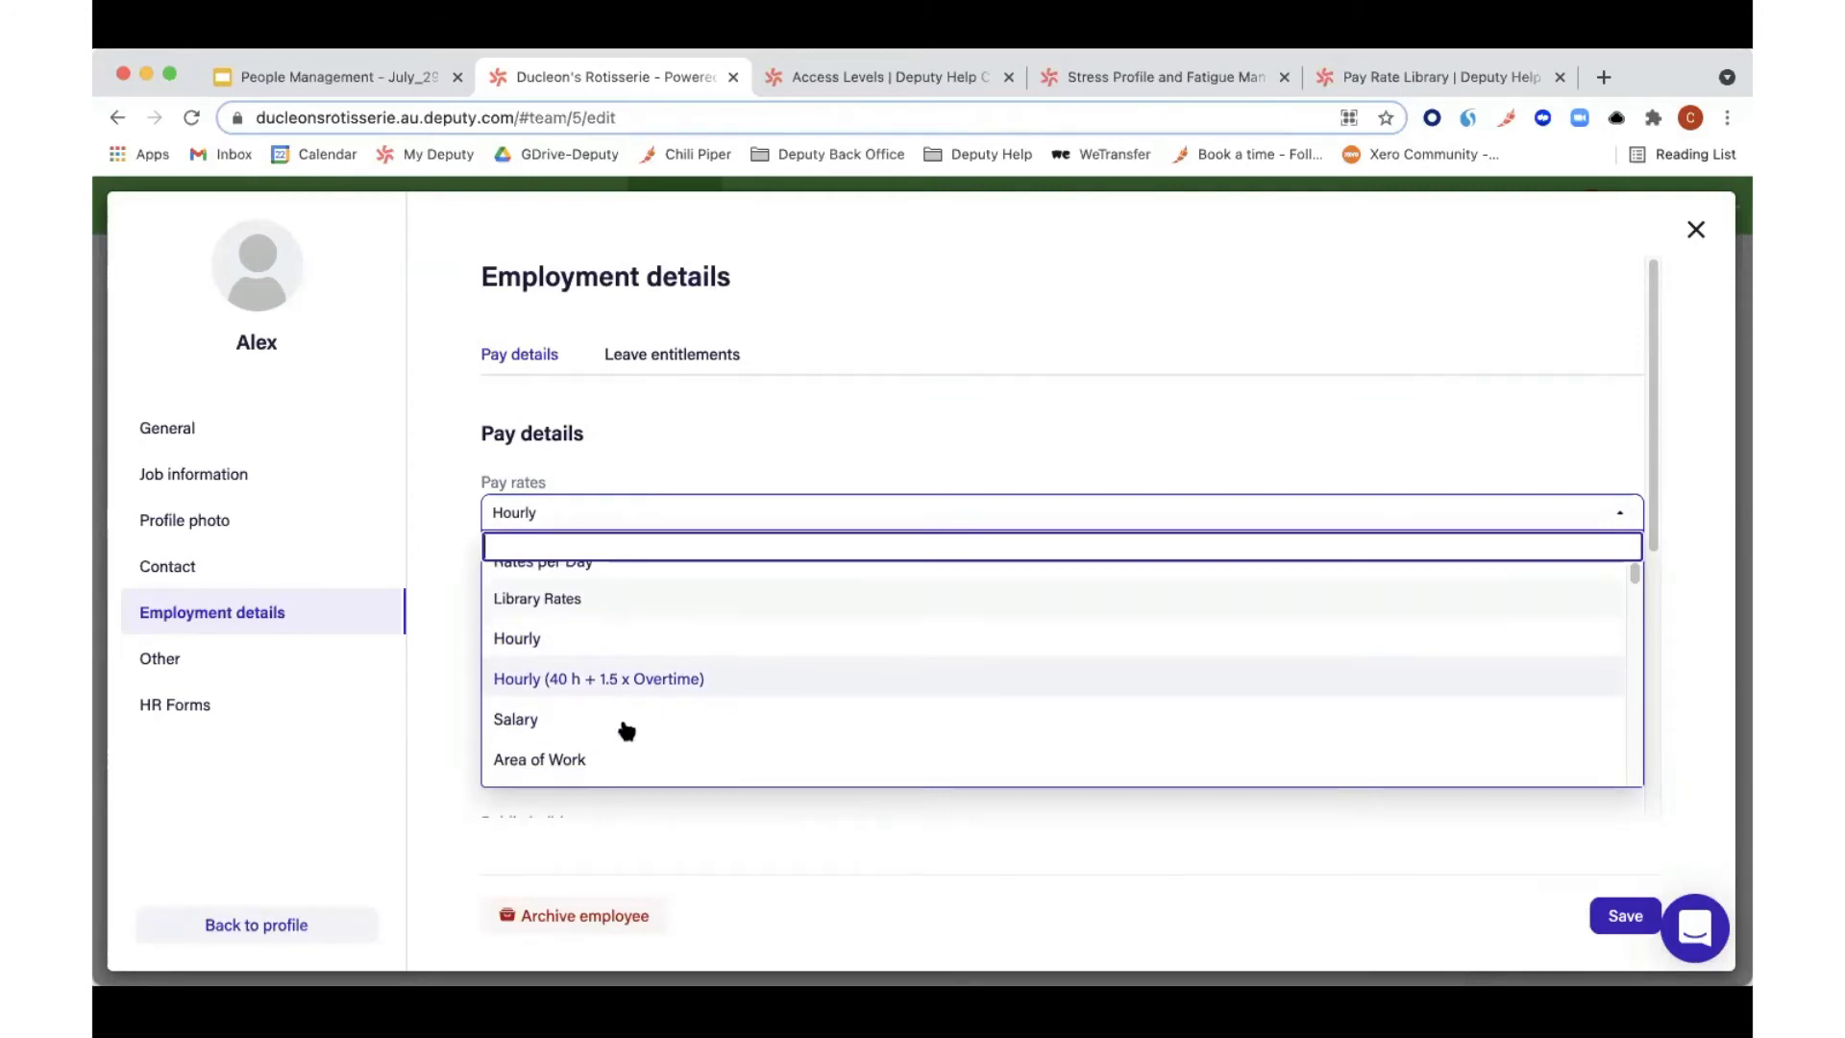
{"action": "scroll", "coordinate": [628, 736], "scroll_direction": "down", "scroll_amount": 1}
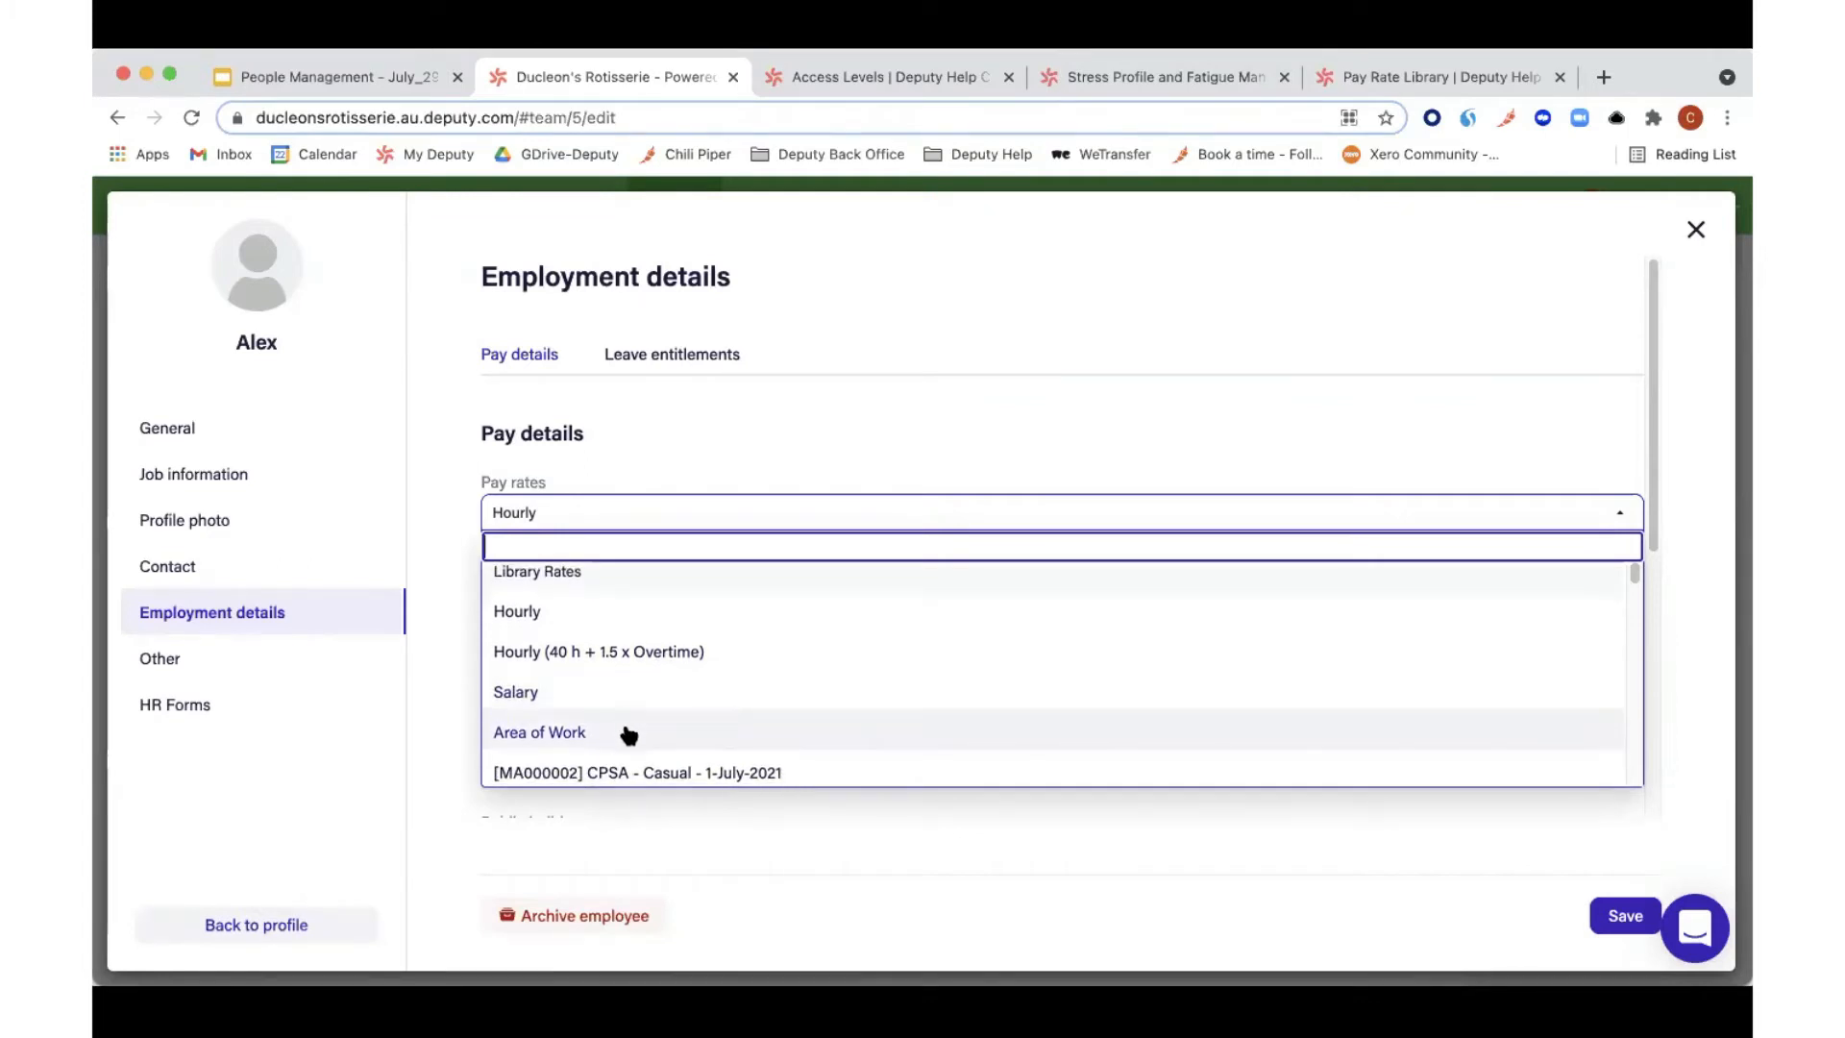
{"action": "scroll", "coordinate": [692, 735], "scroll_direction": "down", "scroll_amount": 3}
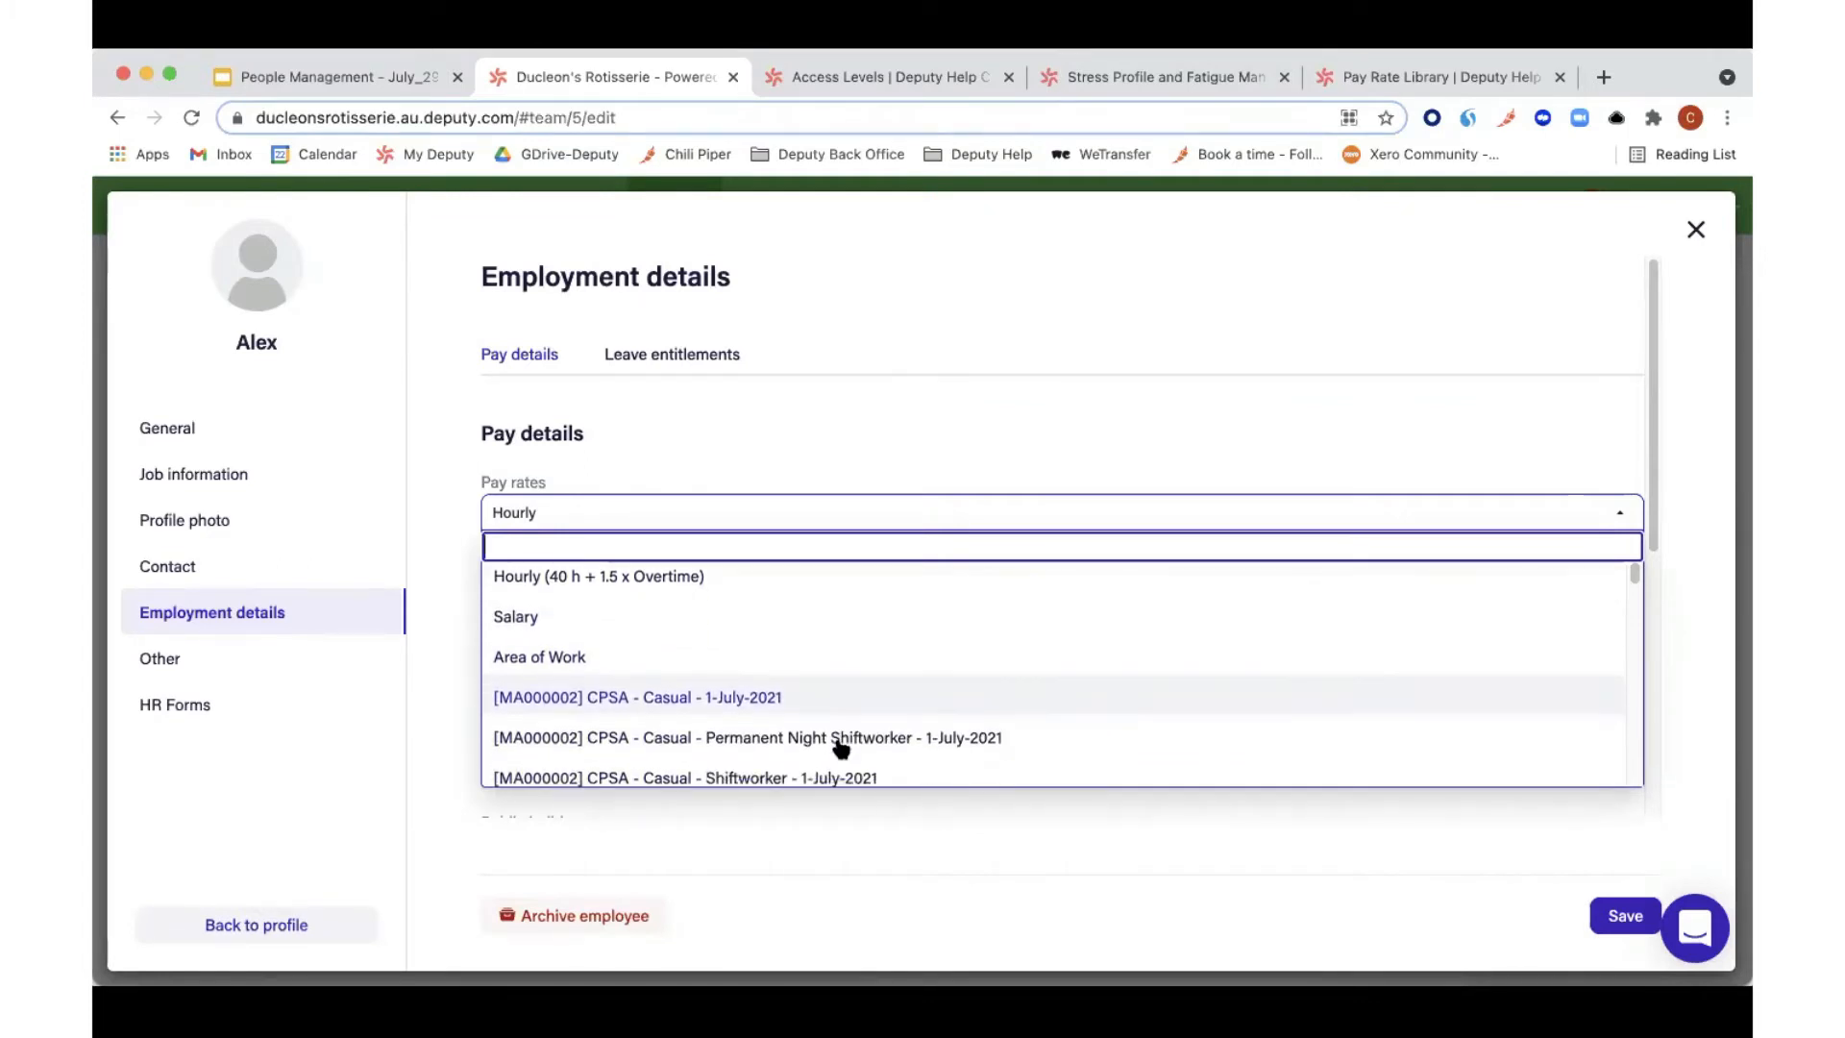
{"action": "scroll", "coordinate": [840, 748], "scroll_direction": "down", "scroll_amount": 10}
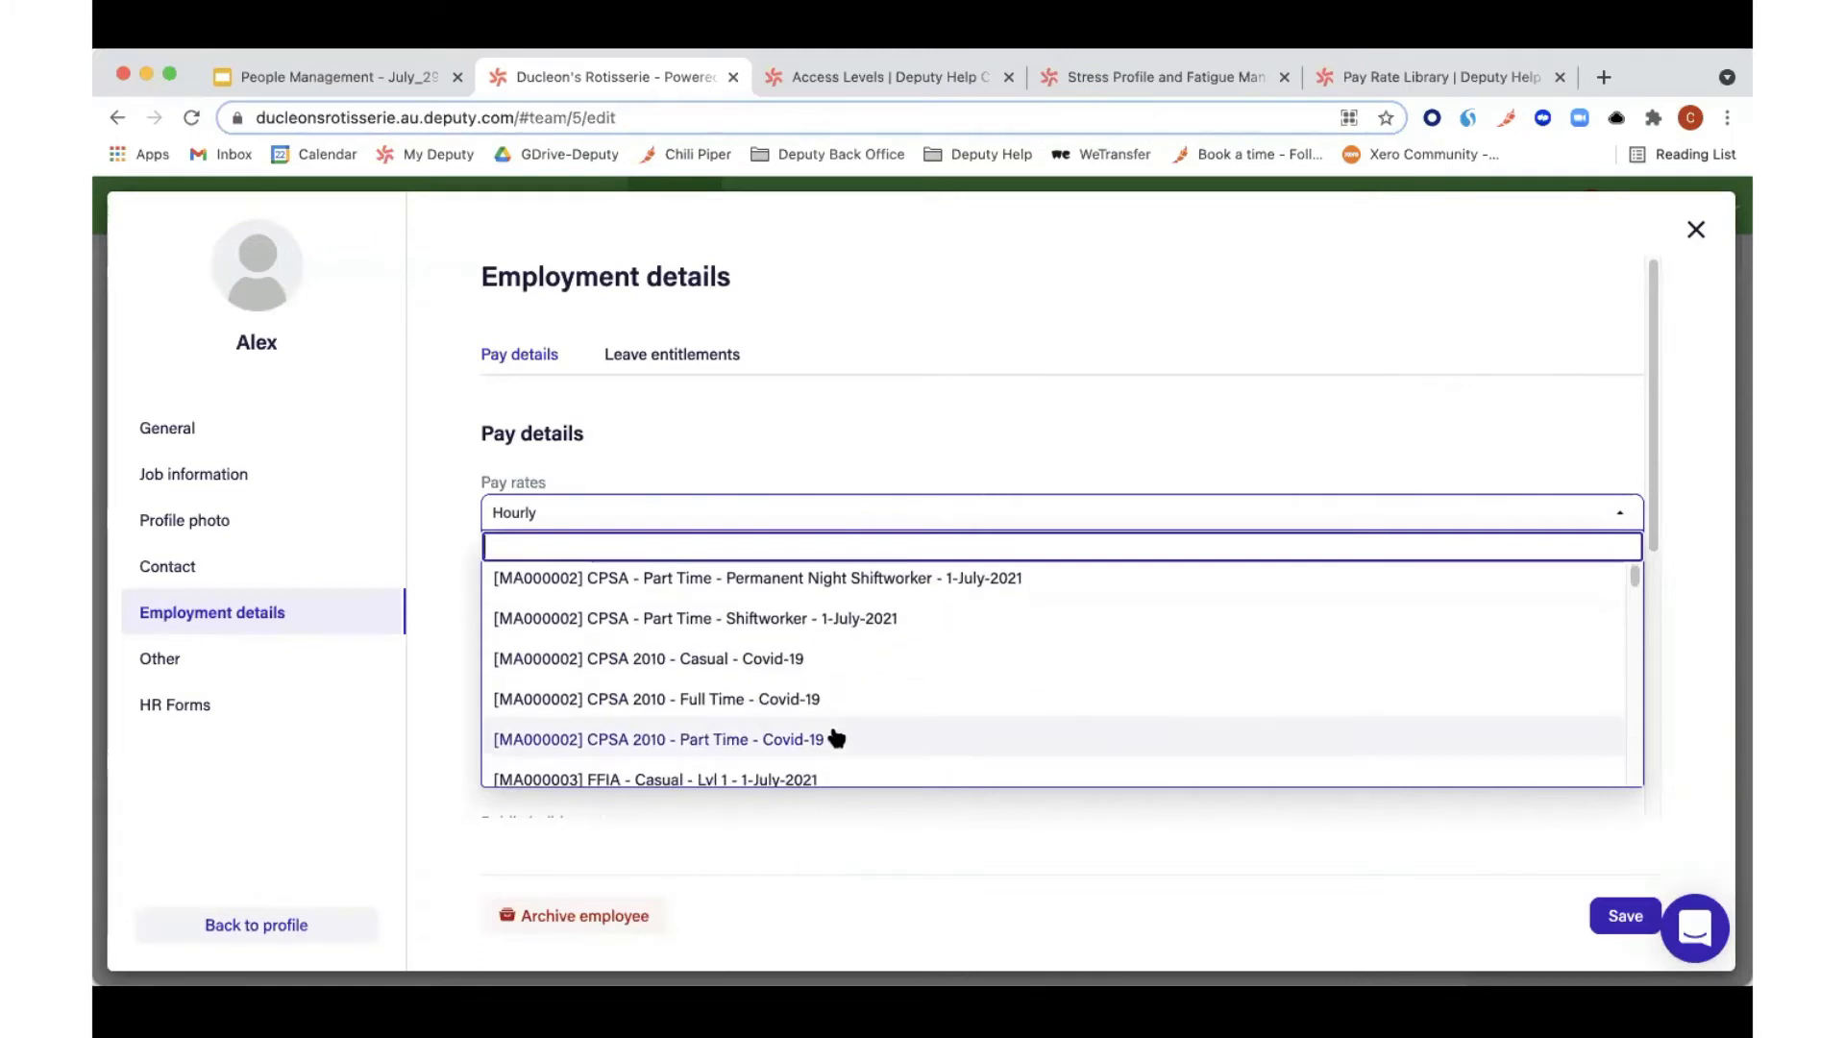
{"action": "scroll", "coordinate": [831, 707], "scroll_direction": "down", "scroll_amount": 10}
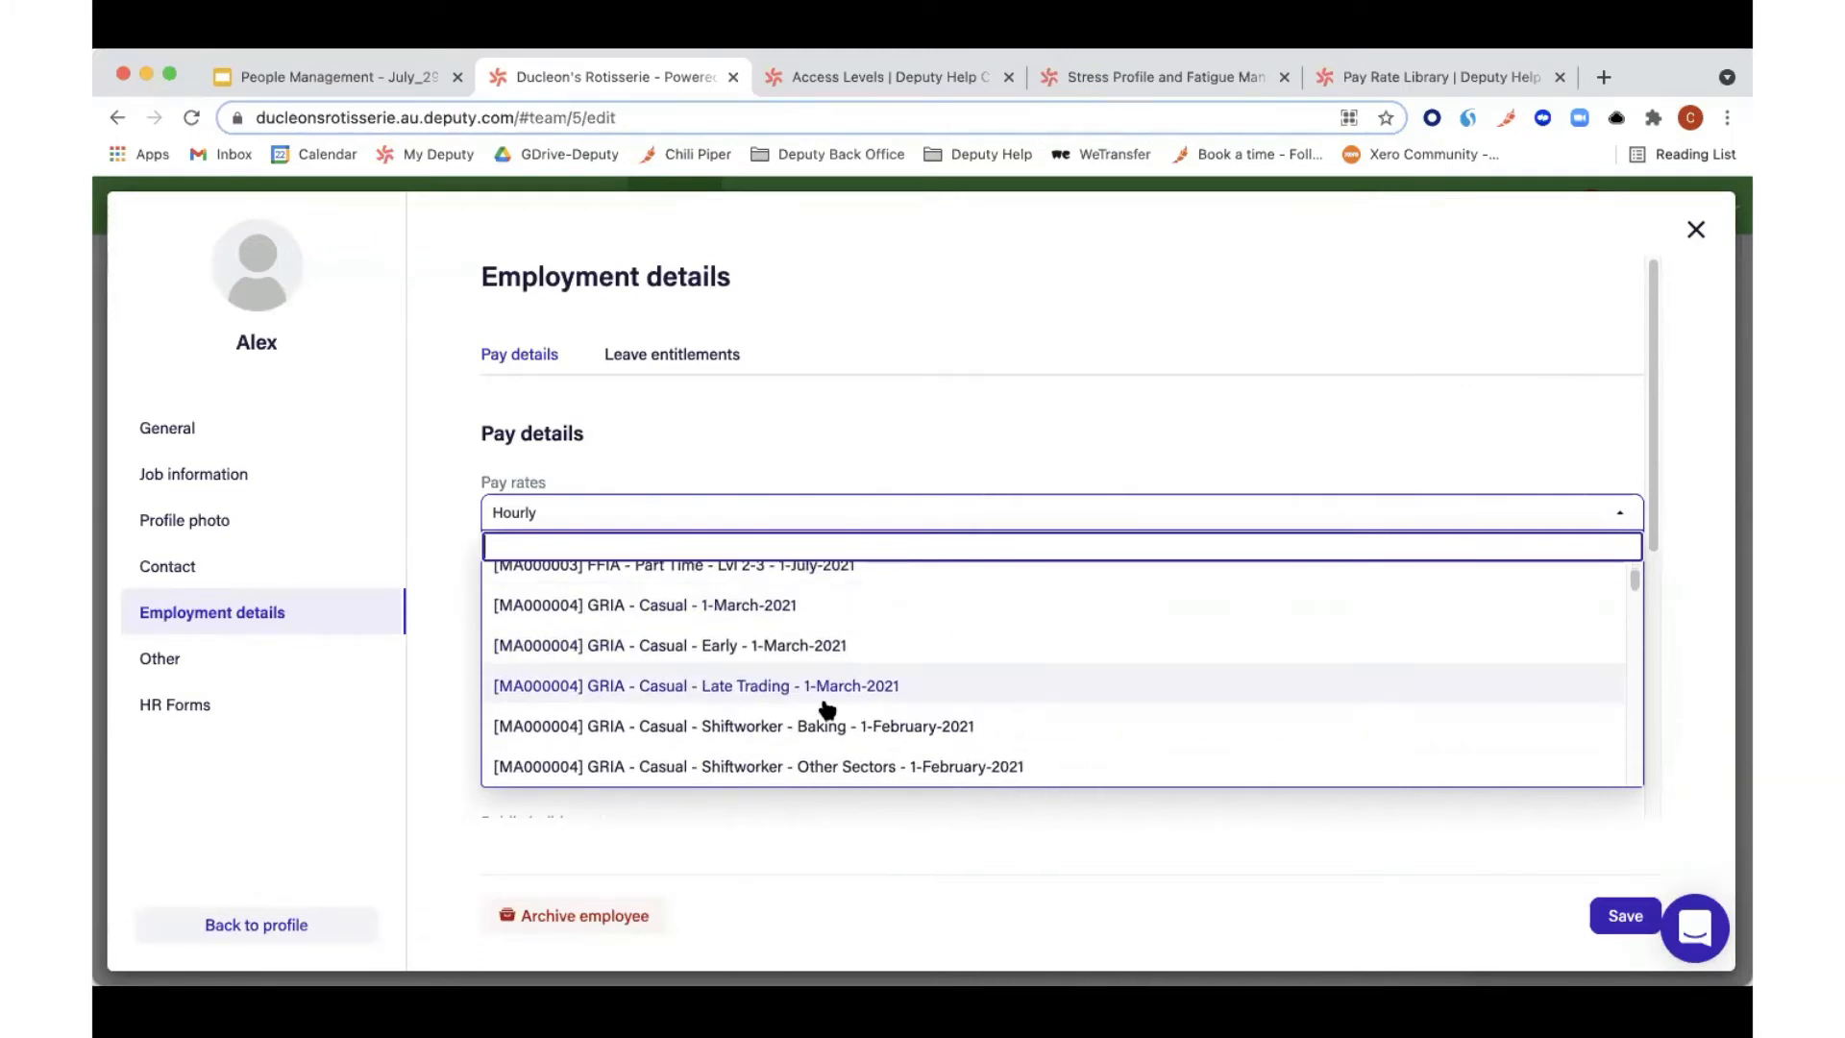
{"action": "scroll", "coordinate": [827, 709], "scroll_direction": "down", "scroll_amount": 1}
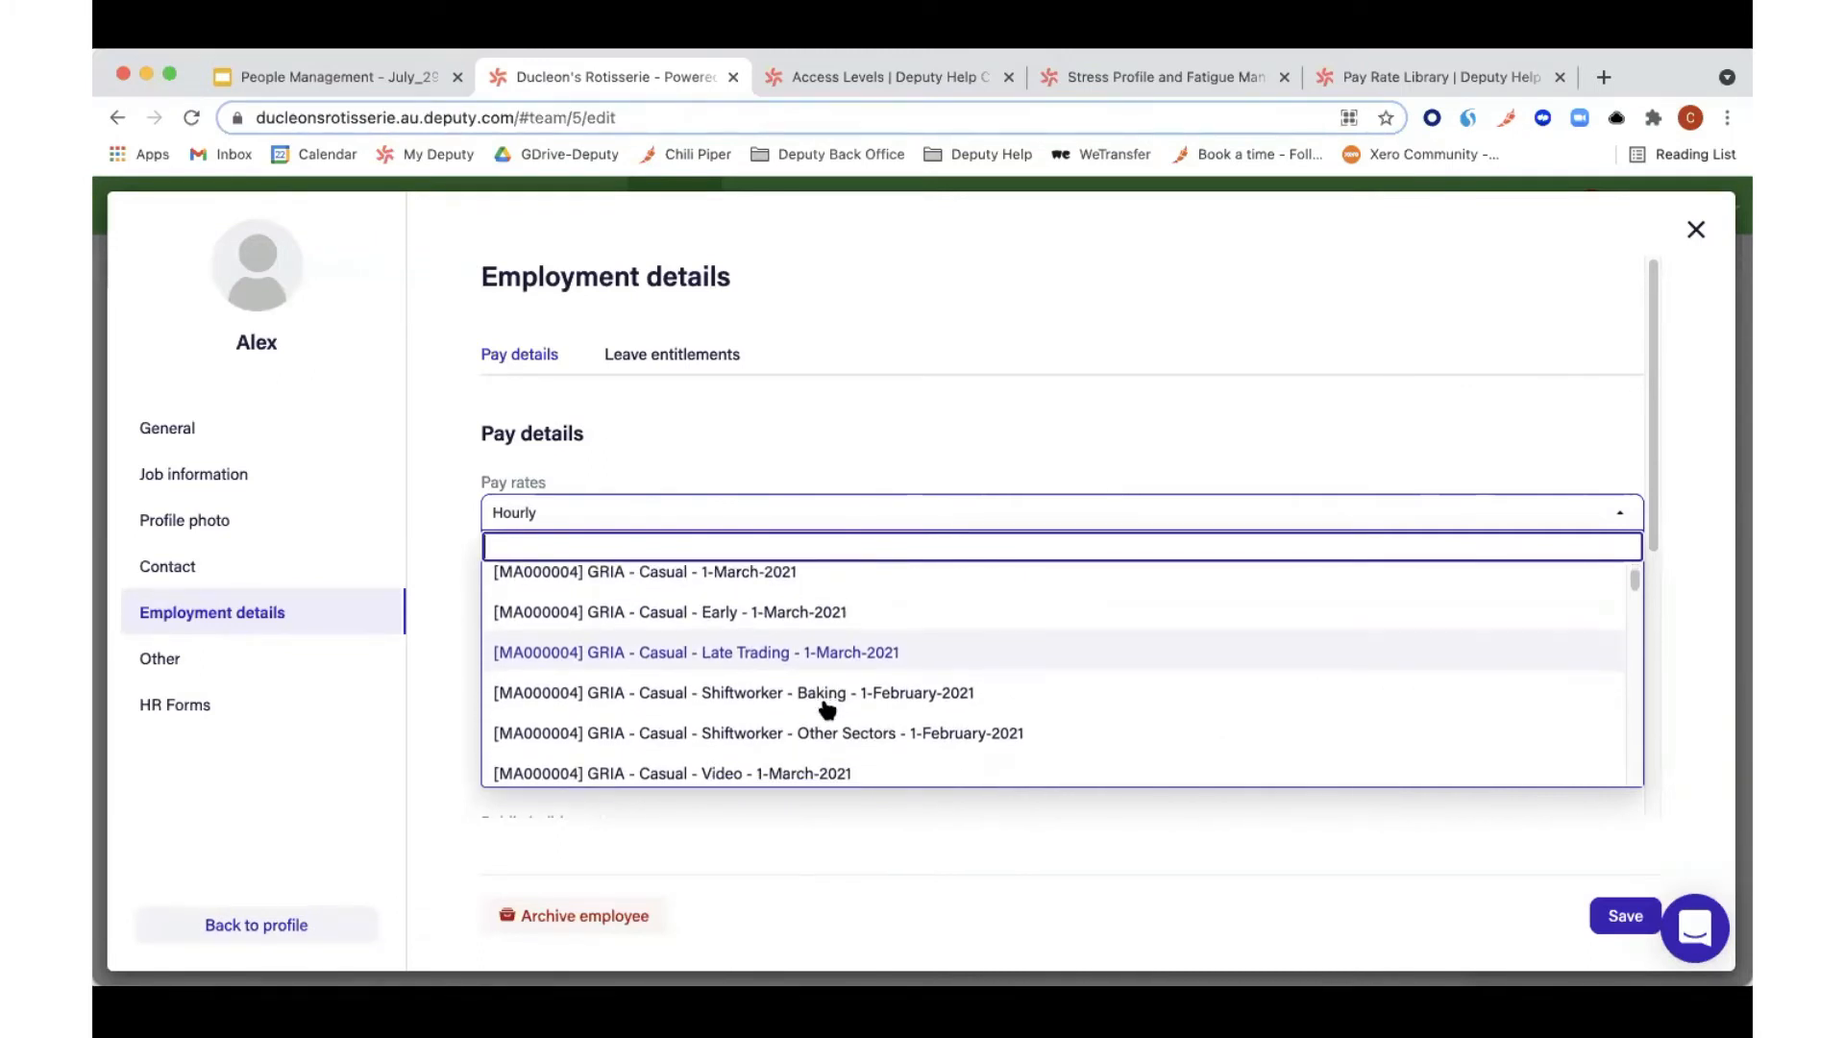
{"action": "scroll", "coordinate": [826, 709], "scroll_direction": "down", "scroll_amount": 12}
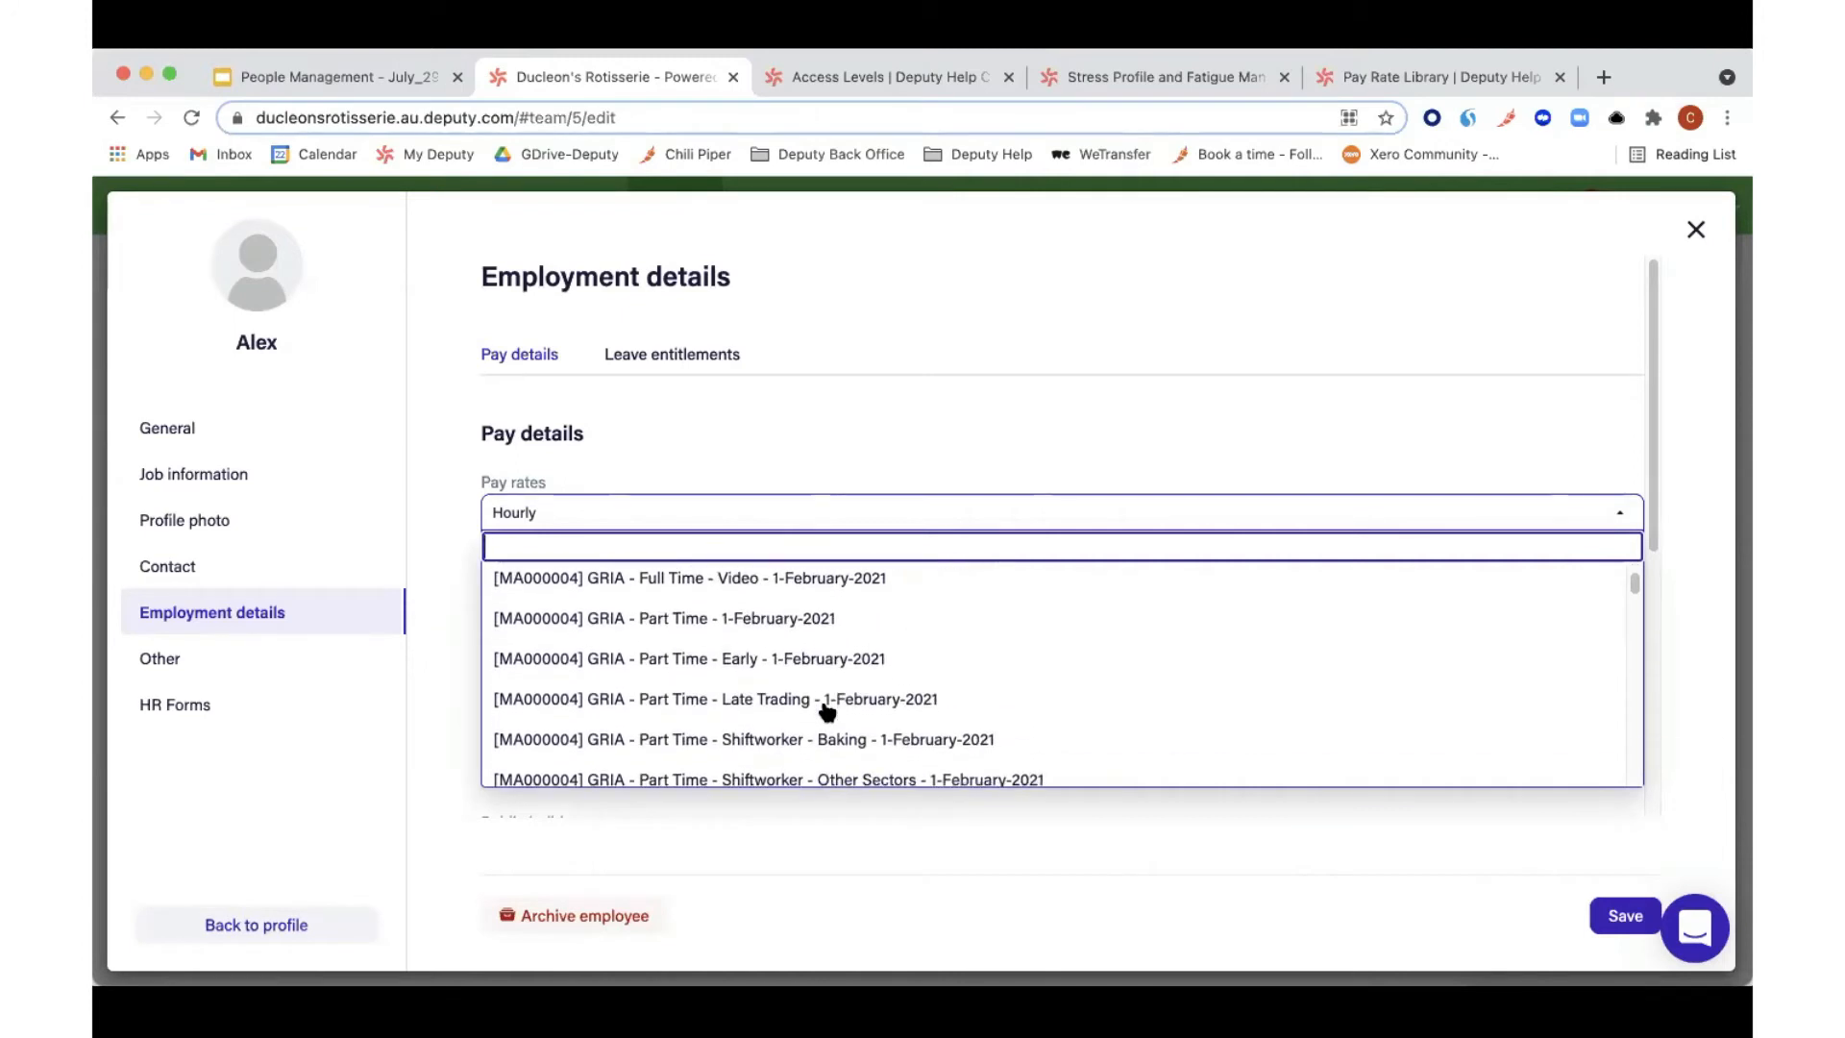
{"action": "scroll", "coordinate": [827, 711], "scroll_direction": "down", "scroll_amount": 8}
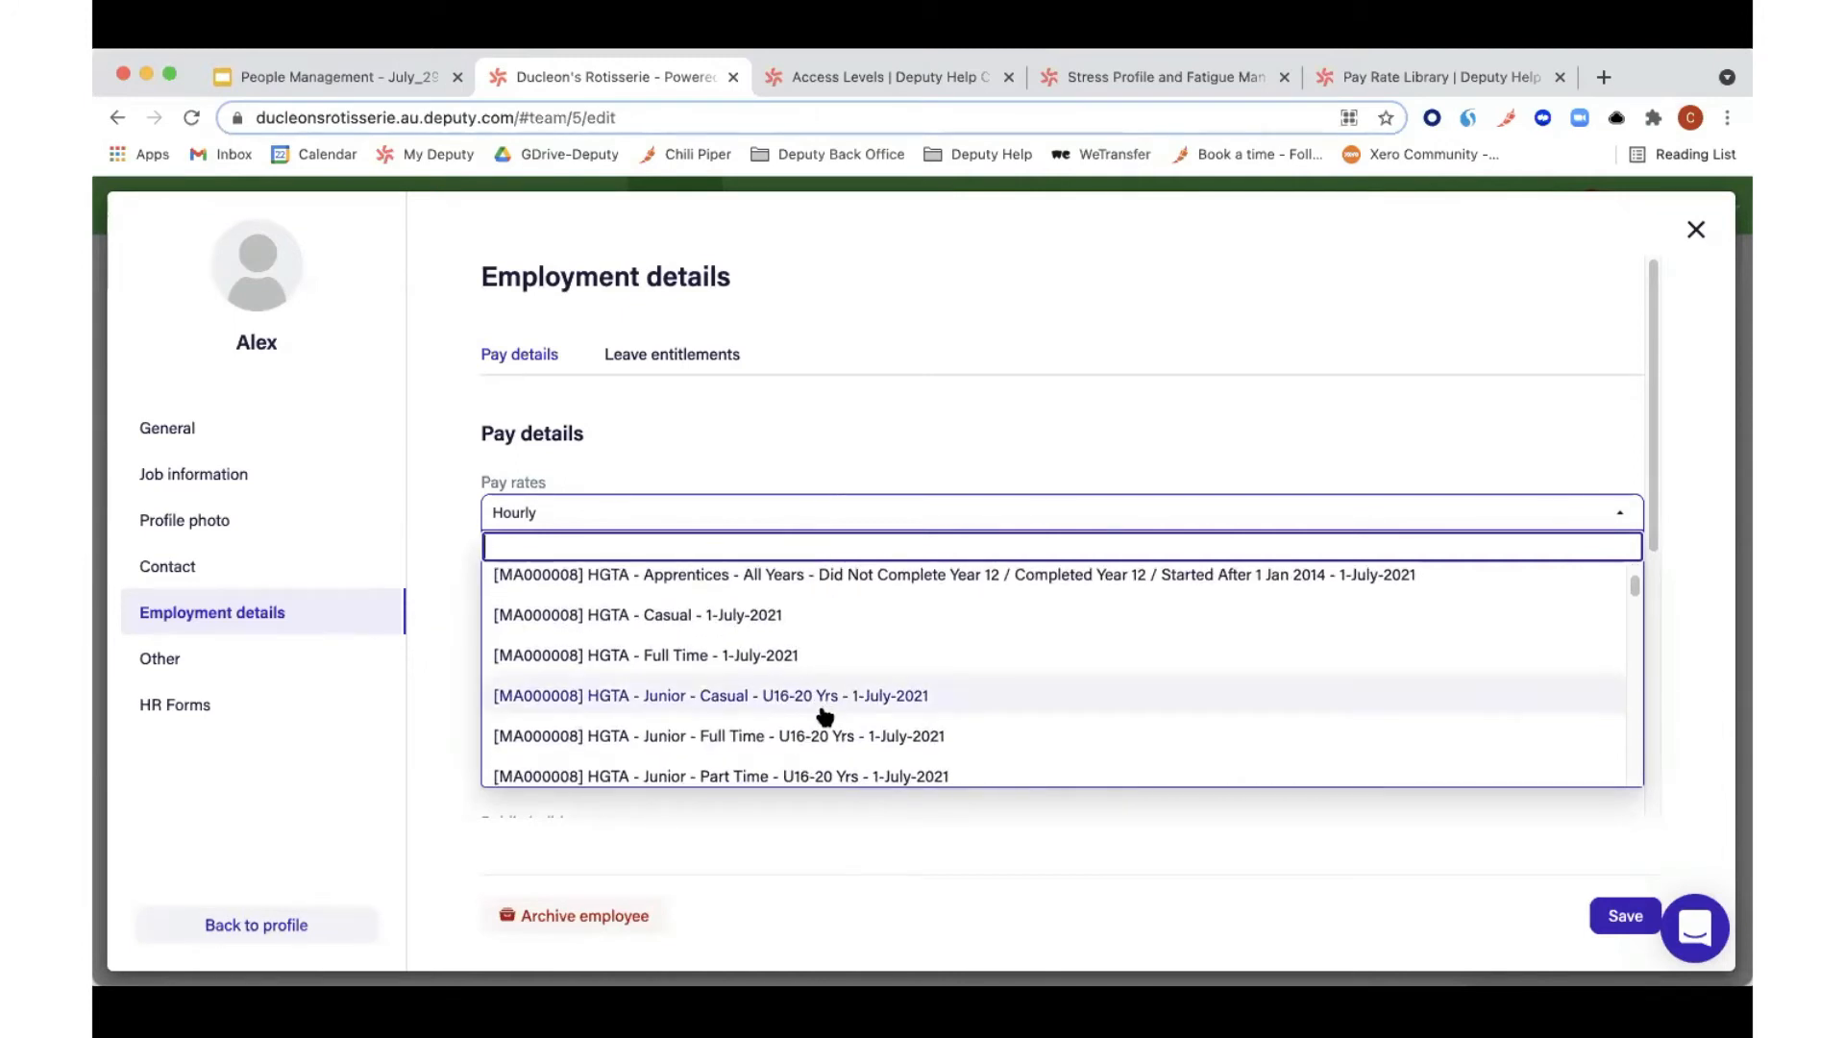
{"action": "scroll", "coordinate": [825, 716], "scroll_direction": "down", "scroll_amount": 8}
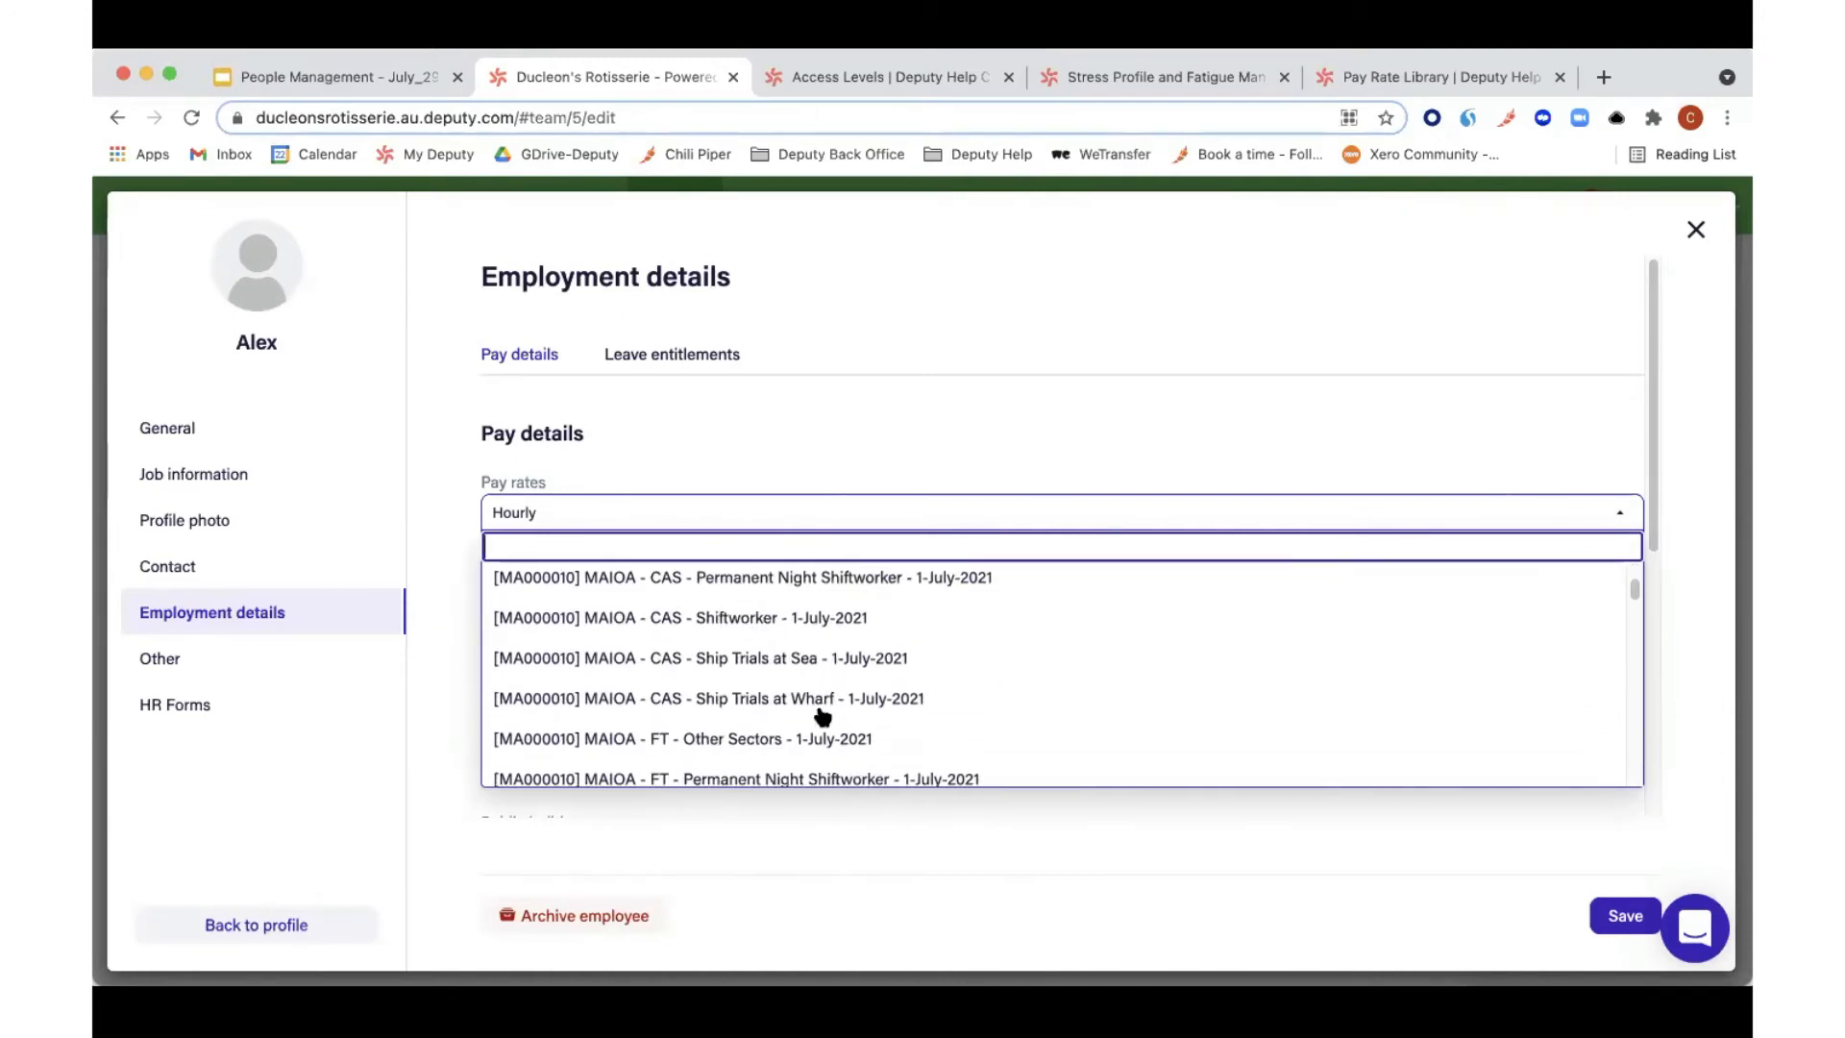
{"action": "scroll", "coordinate": [821, 716], "scroll_direction": "down", "scroll_amount": 8}
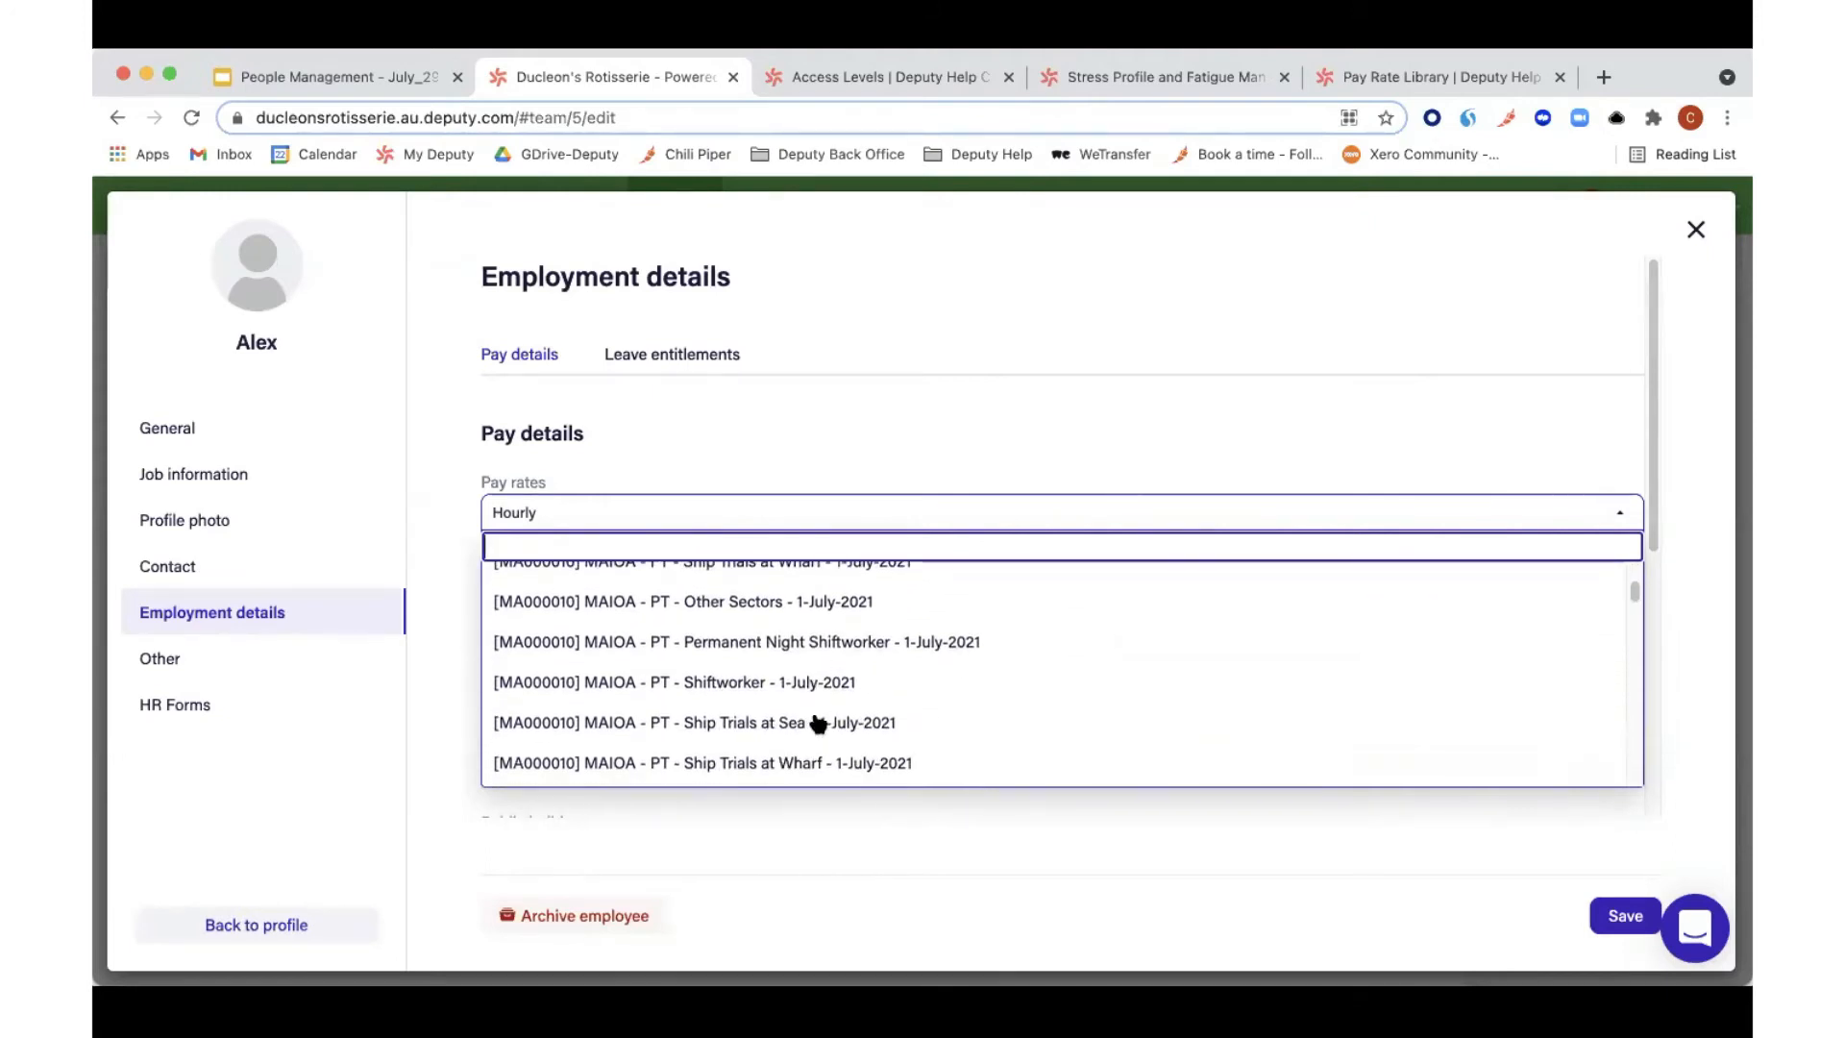
{"action": "scroll", "coordinate": [818, 723], "scroll_direction": "down", "scroll_amount": 4}
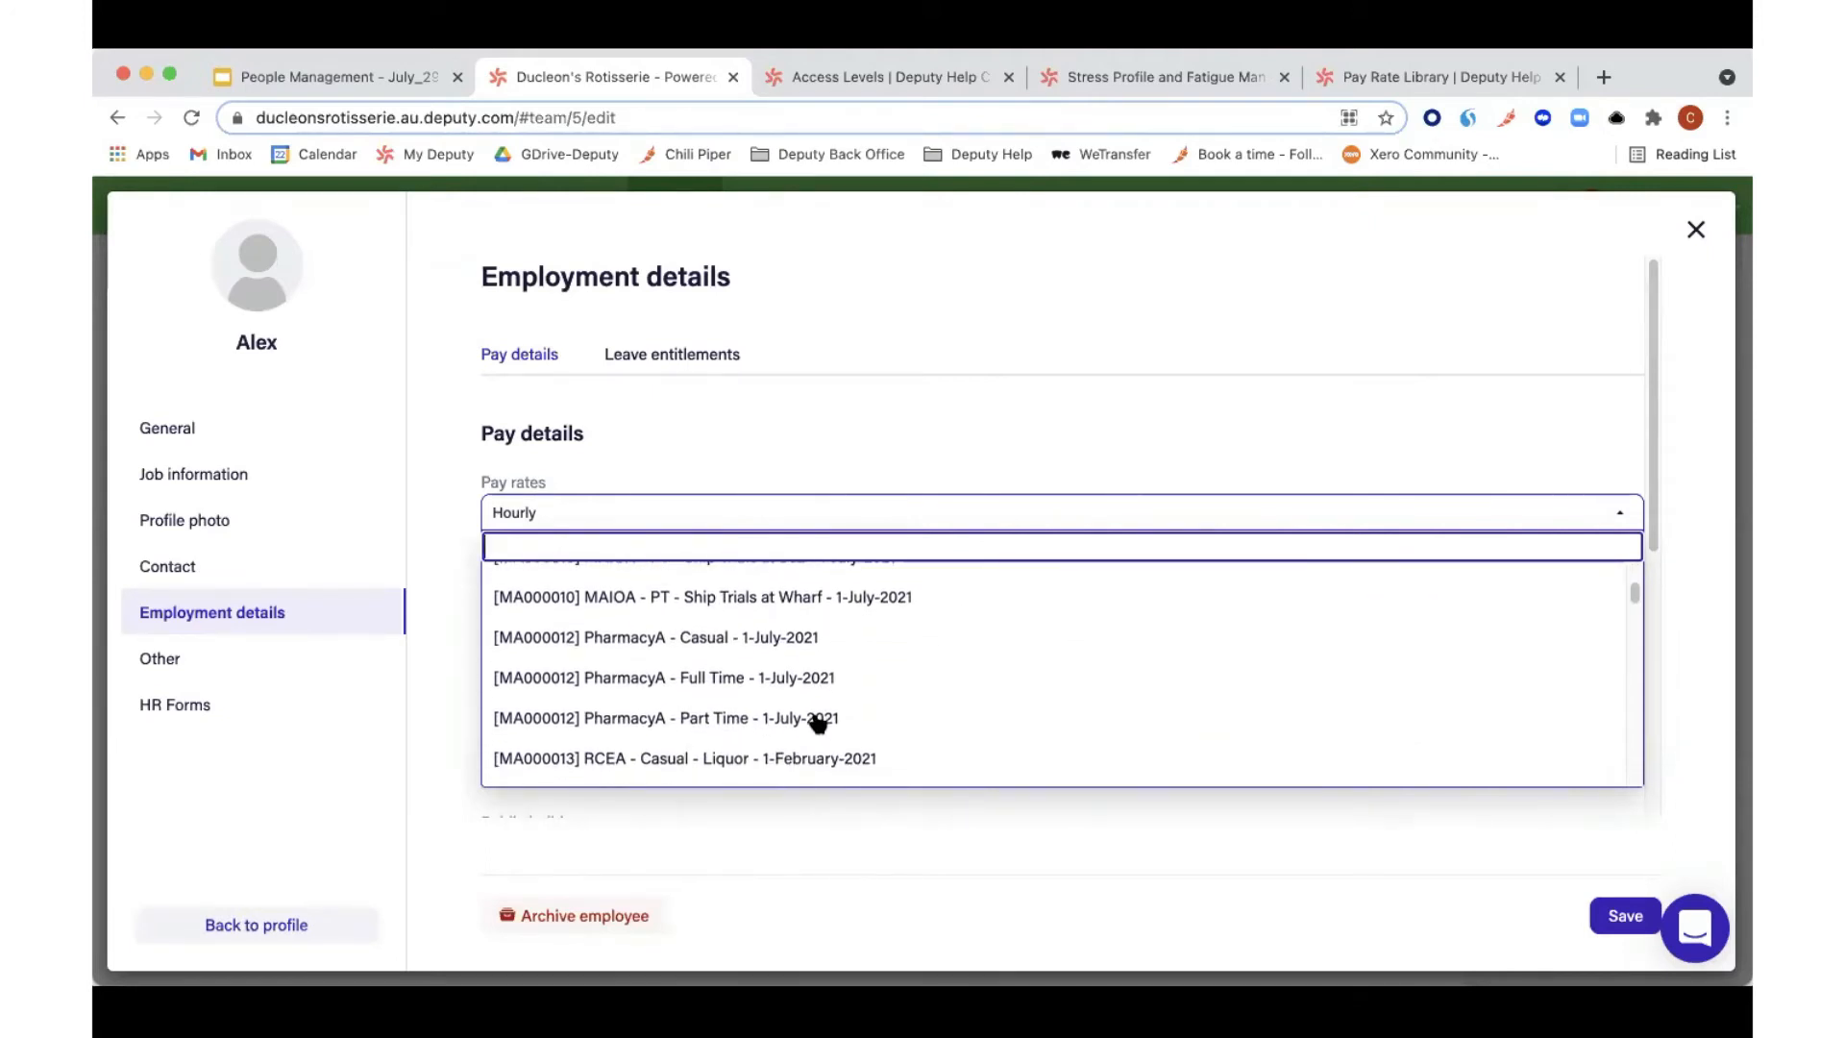
{"action": "scroll", "coordinate": [818, 723], "scroll_direction": "down", "scroll_amount": 2}
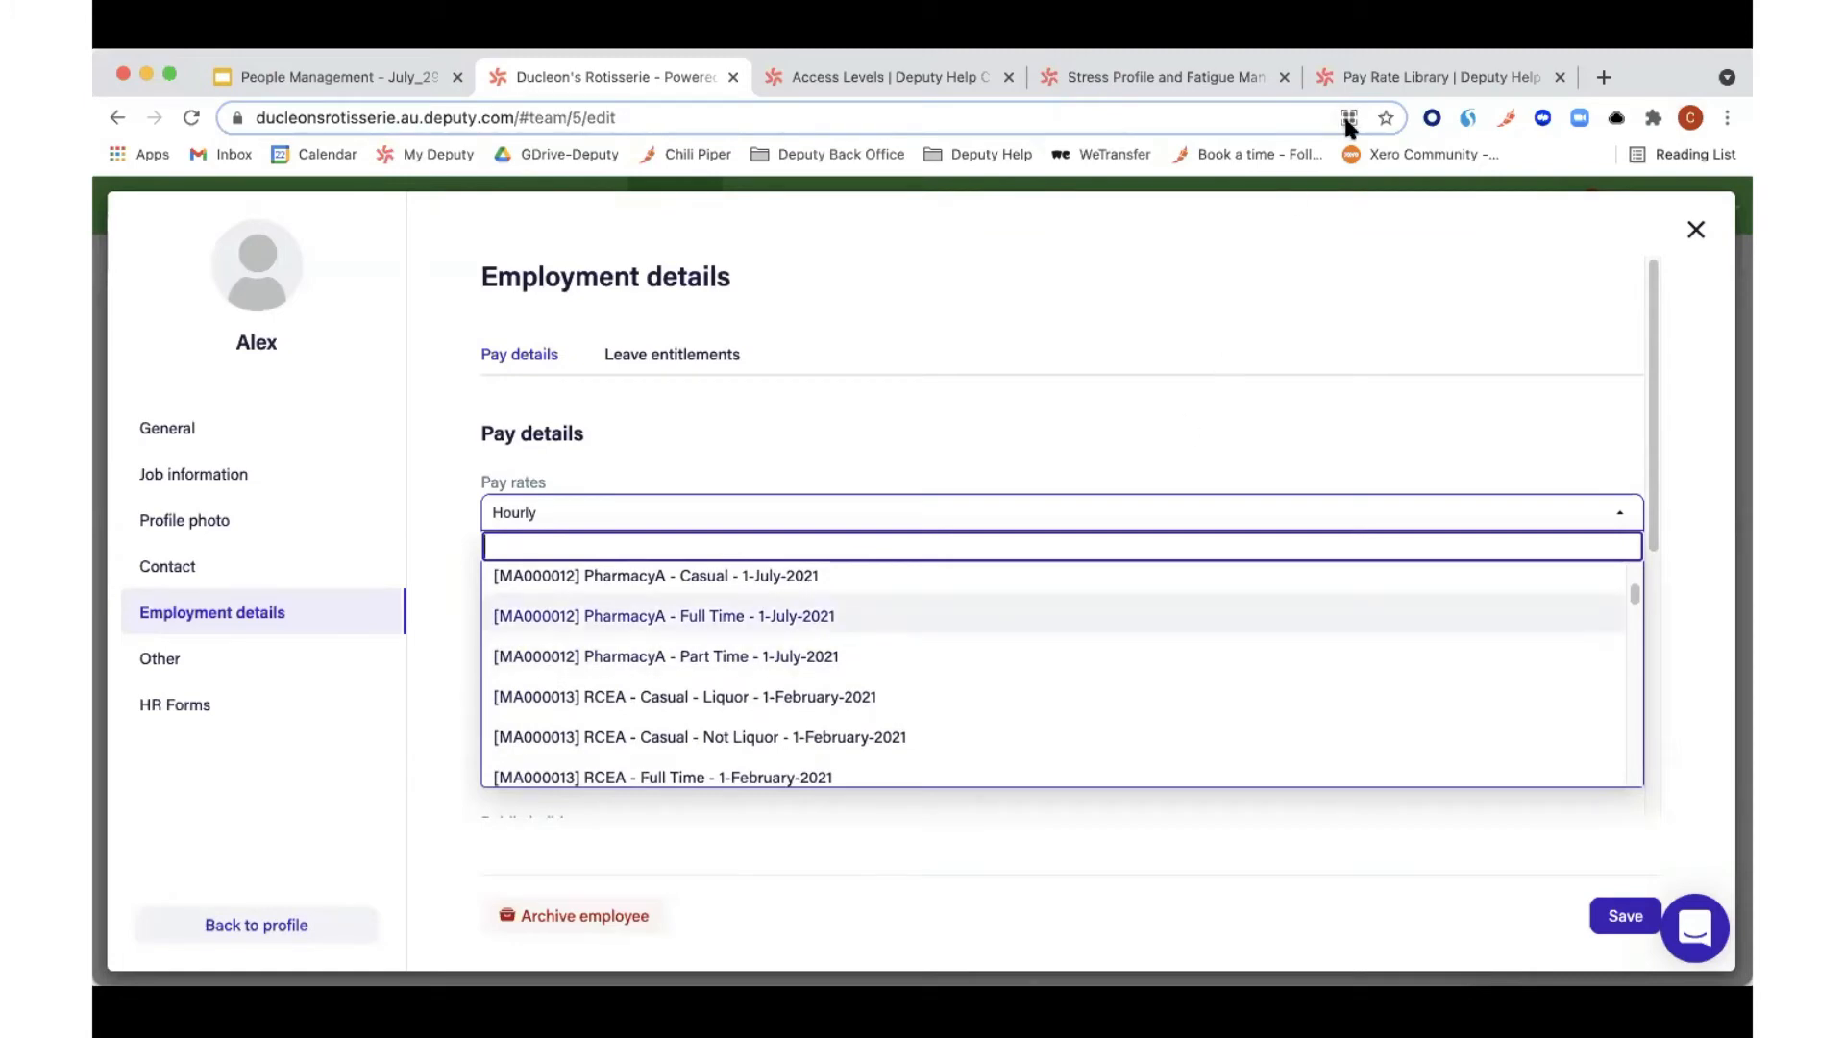
Step: Switch to the Pay Rate Library help article and review its guidance on applying and exporting rates and its list of Australian awards
{"action": "left_click", "coordinate": [1413, 77]}
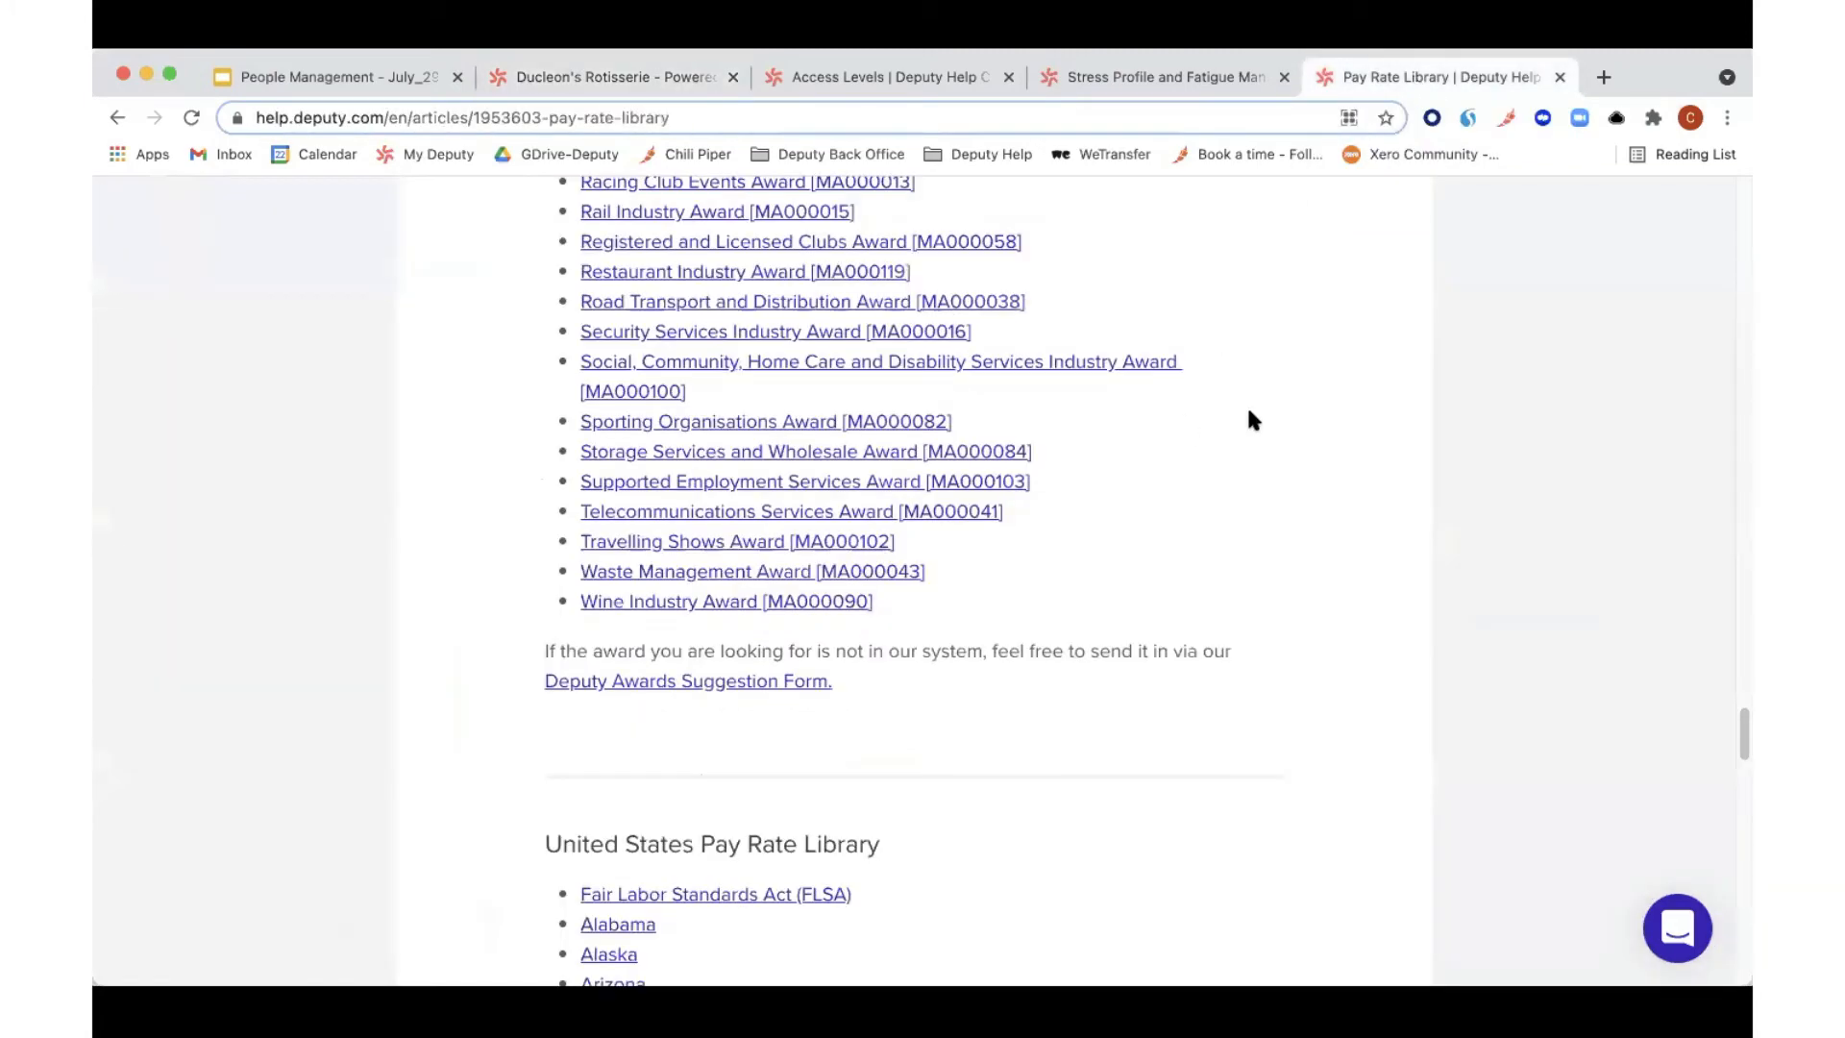
{"action": "scroll", "coordinate": [1228, 497], "scroll_direction": "up", "scroll_amount": 8}
{"action": "scroll", "coordinate": [1231, 504], "scroll_direction": "up", "scroll_amount": 15}
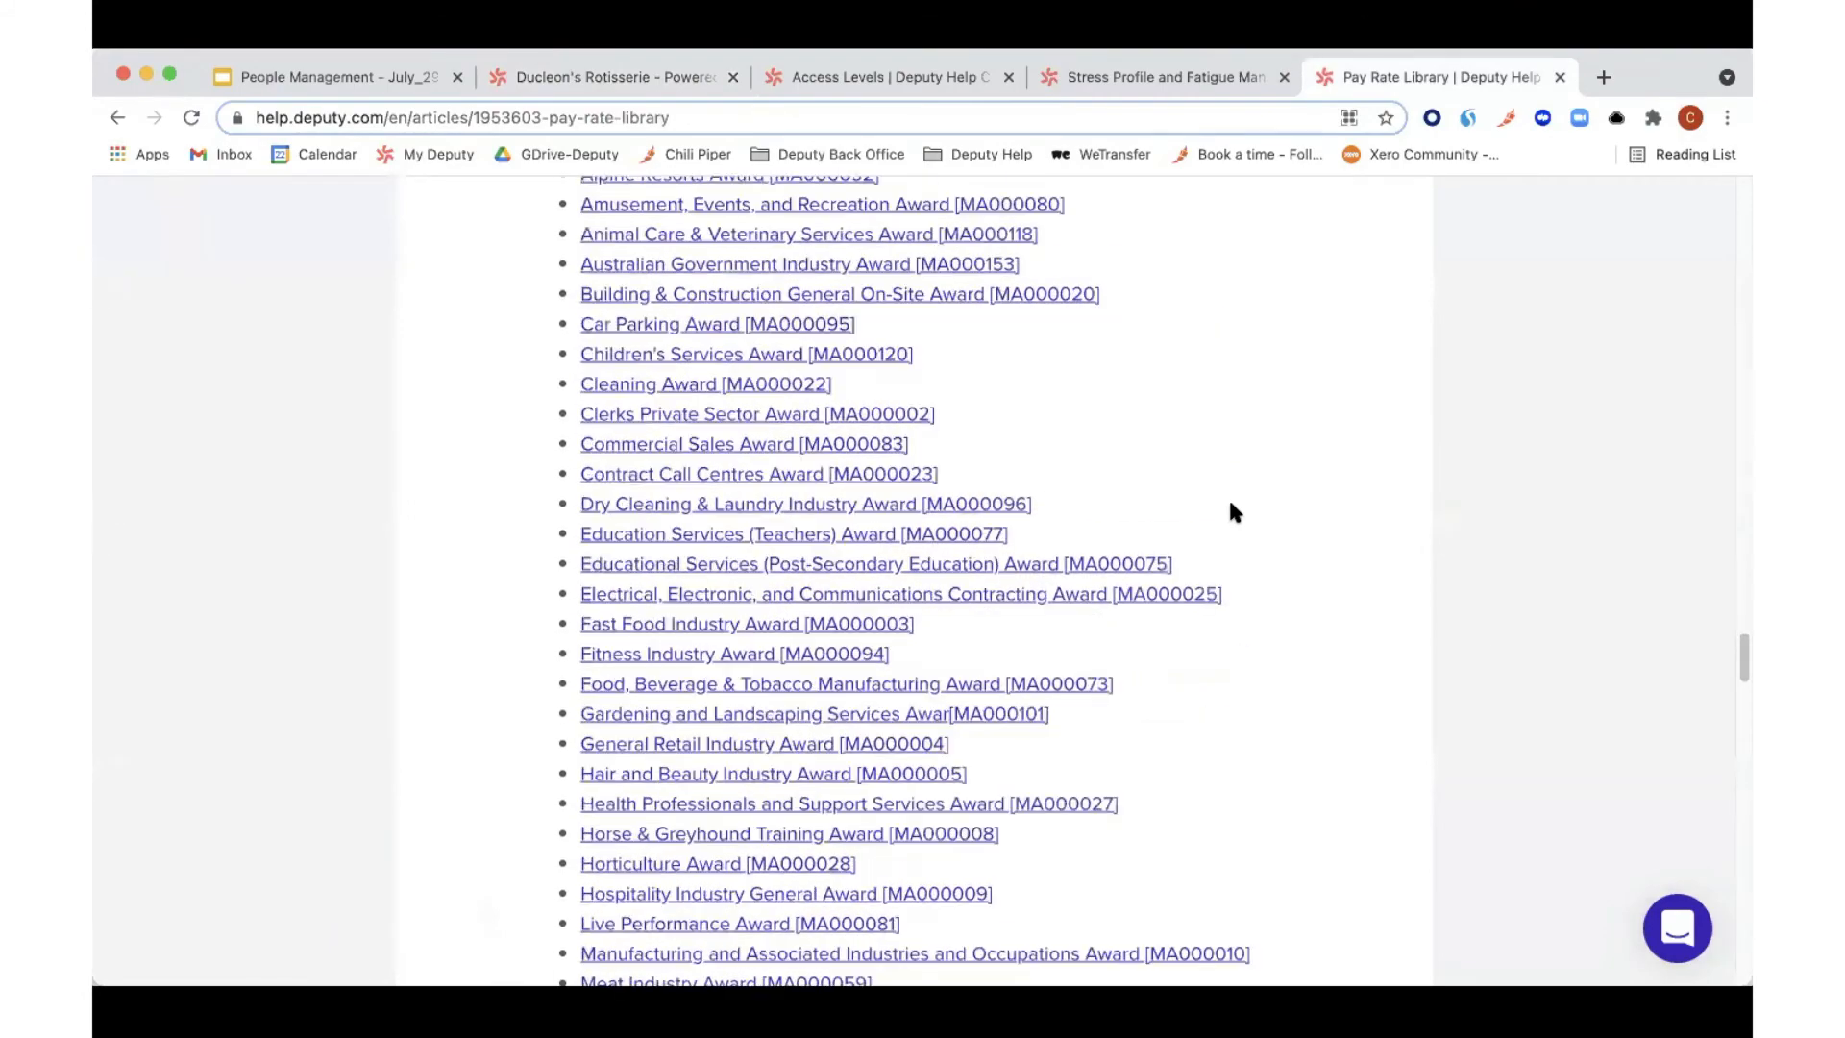
{"action": "scroll", "coordinate": [1230, 502], "scroll_direction": "up", "scroll_amount": 15}
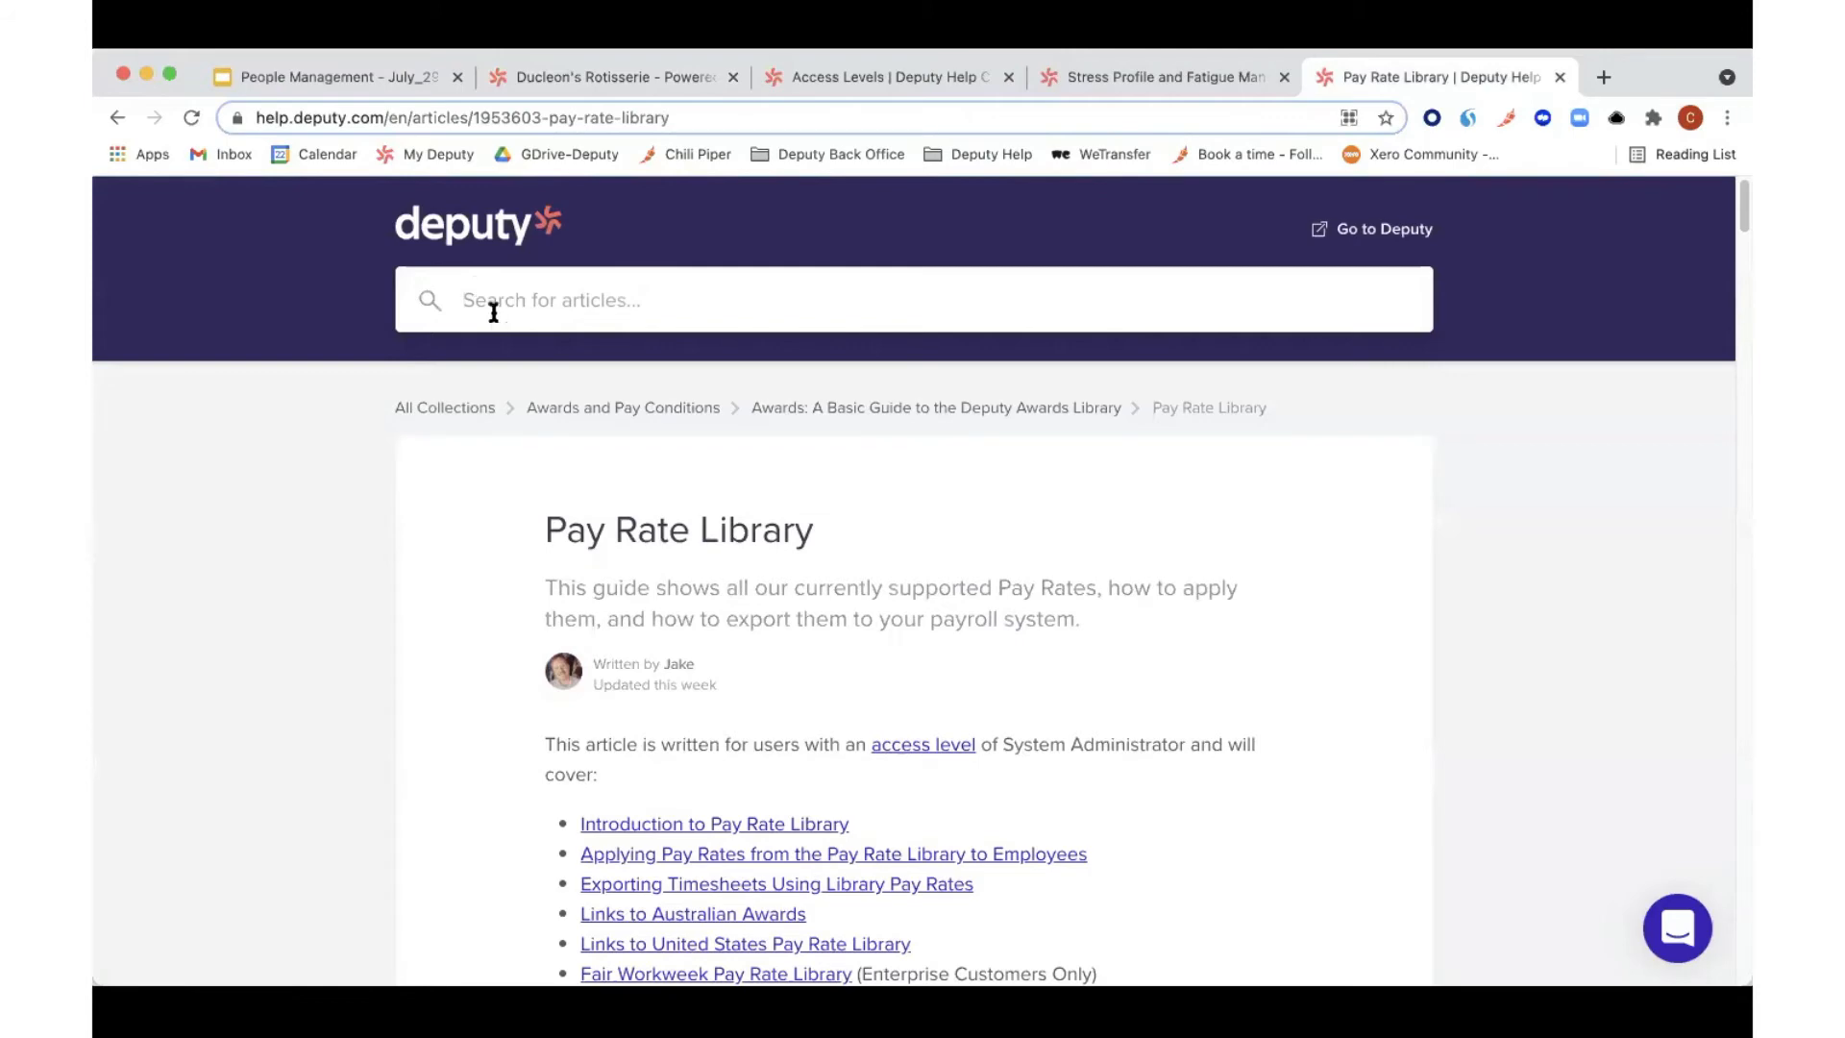
{"action": "scroll", "coordinate": [680, 567], "scroll_direction": "down", "scroll_amount": 5}
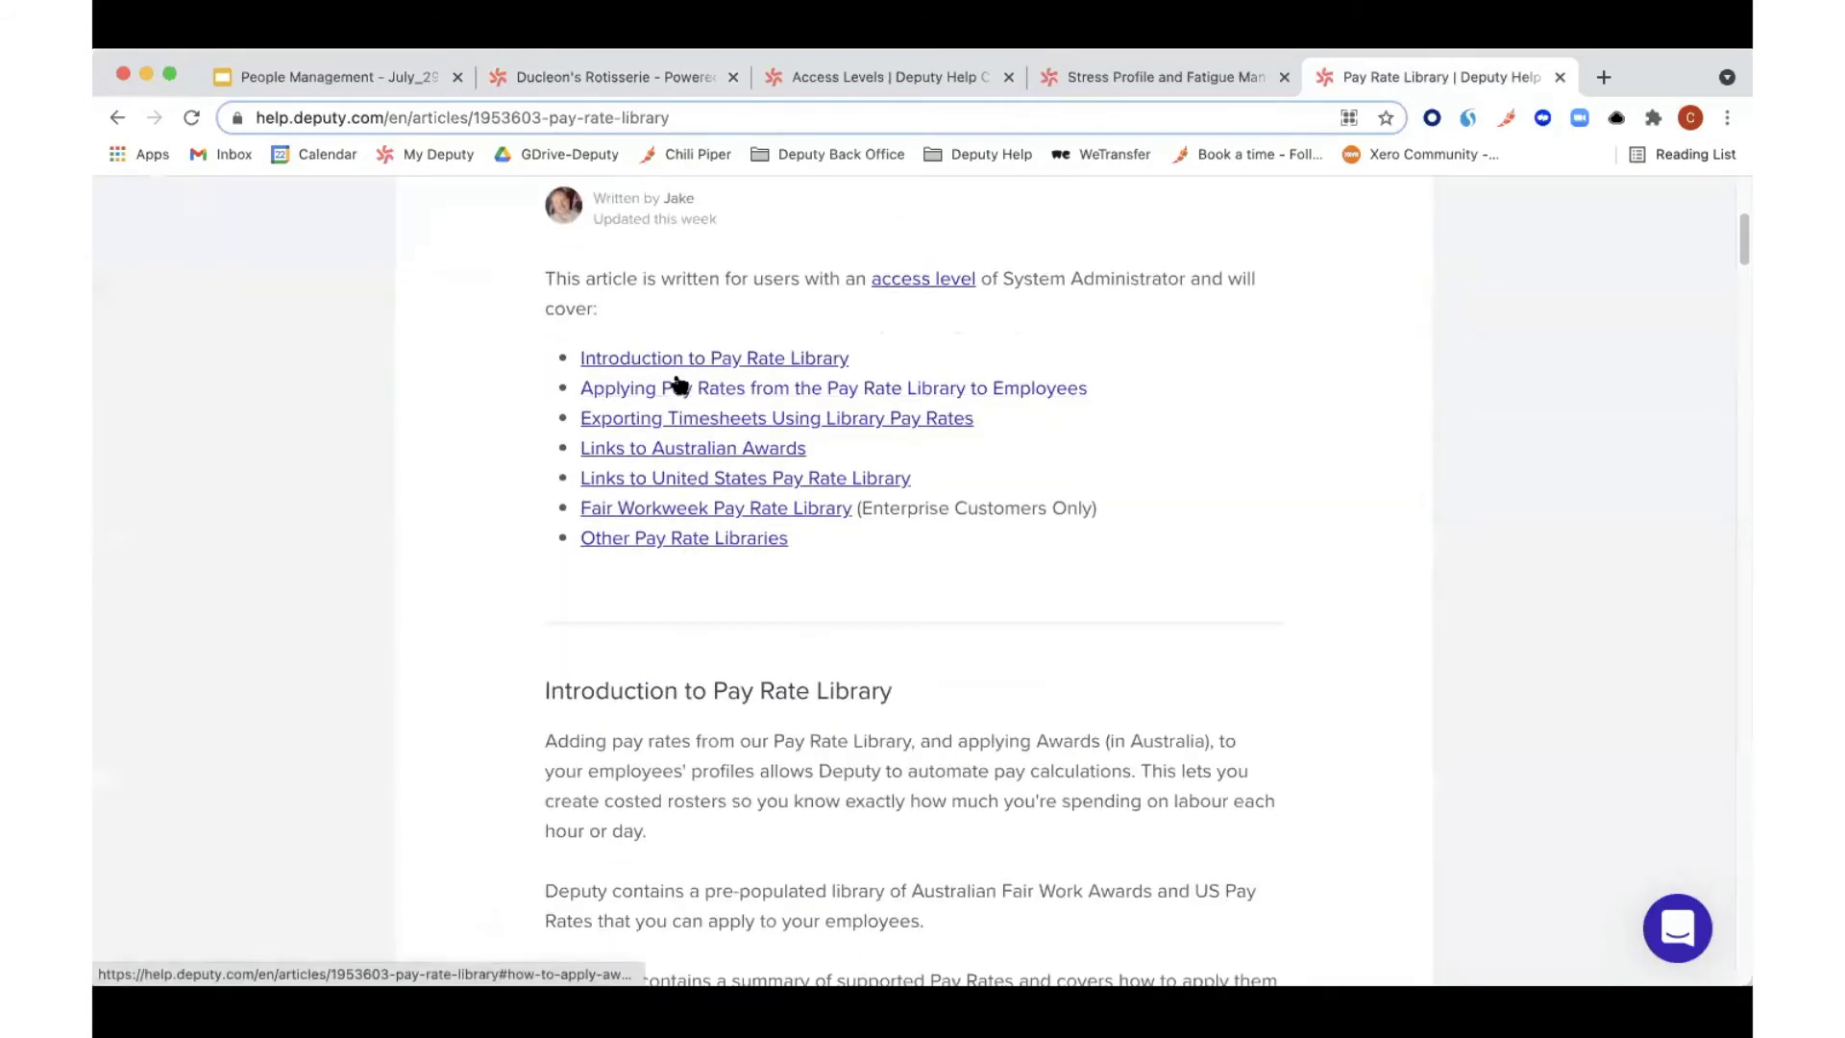
{"action": "scroll", "coordinate": [677, 388], "scroll_direction": "down", "scroll_amount": 5}
{"action": "scroll", "coordinate": [676, 401], "scroll_direction": "down", "scroll_amount": 20}
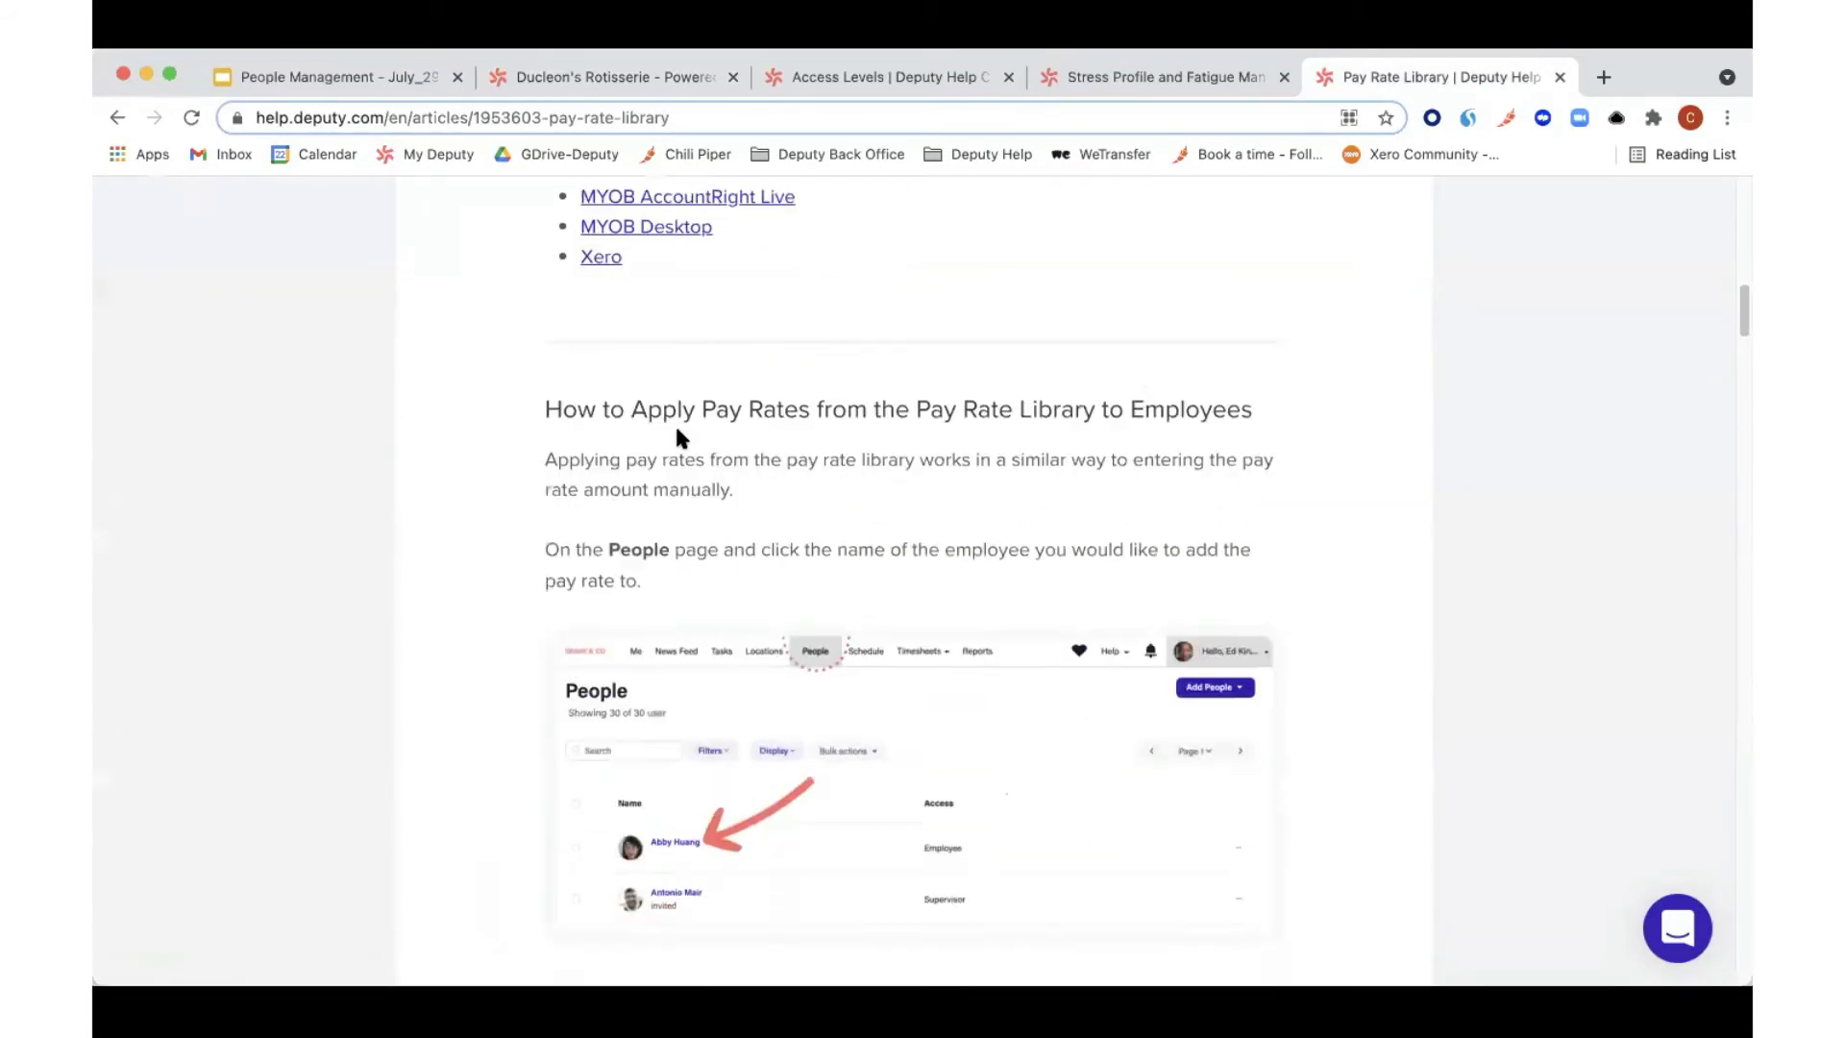
{"action": "scroll", "coordinate": [682, 457], "scroll_direction": "down", "scroll_amount": 15}
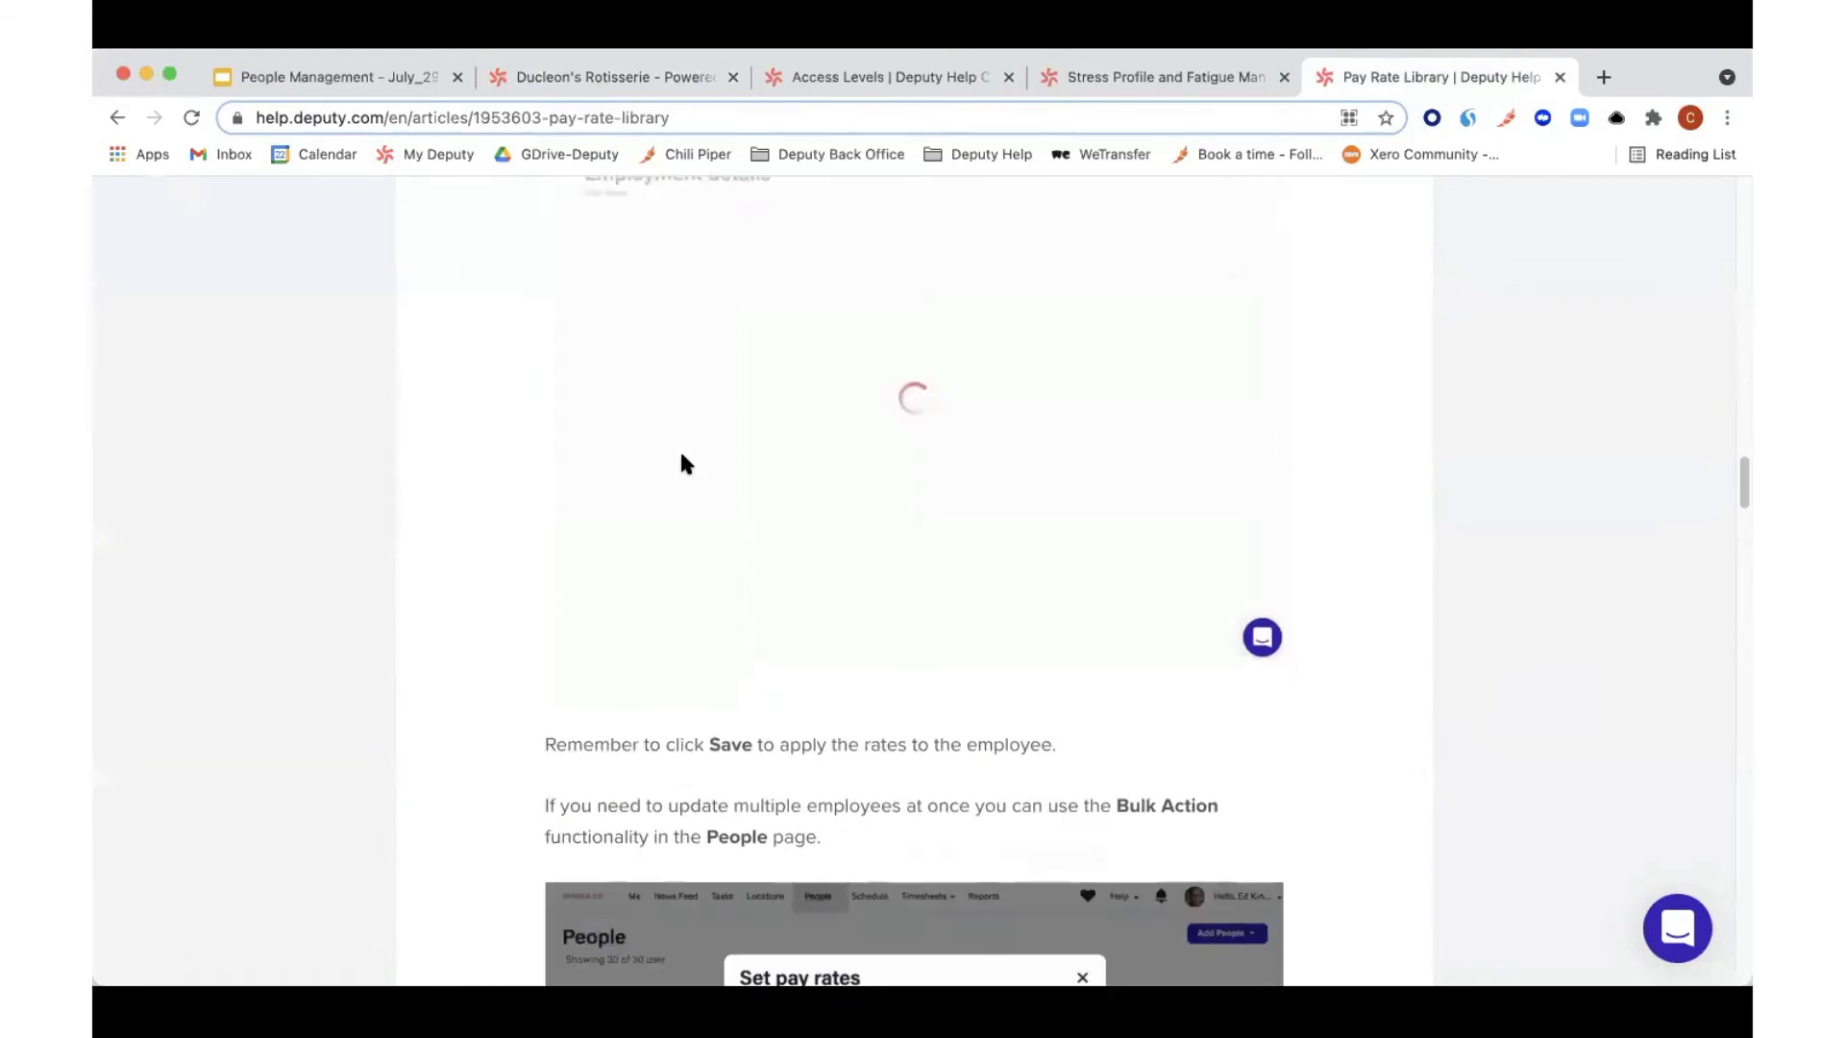
{"action": "scroll", "coordinate": [681, 460], "scroll_direction": "down", "scroll_amount": 12}
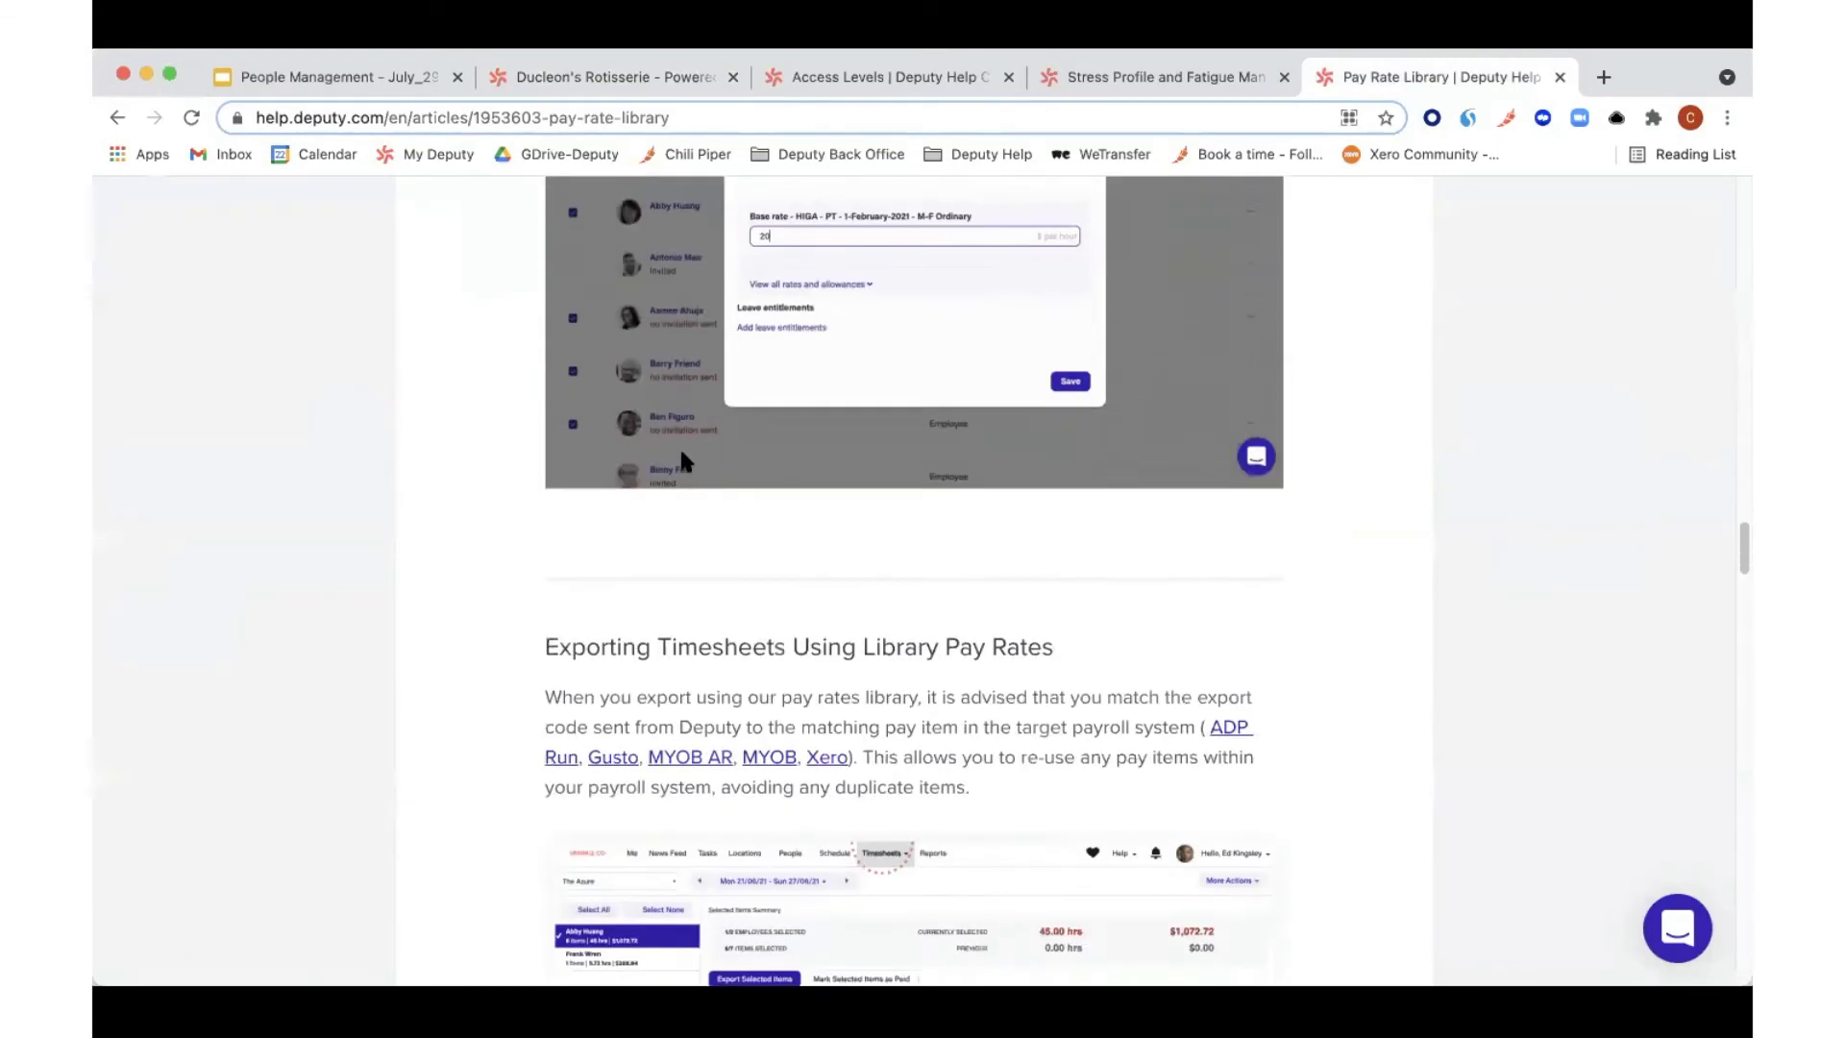
{"action": "scroll", "coordinate": [679, 464], "scroll_direction": "down", "scroll_amount": 12}
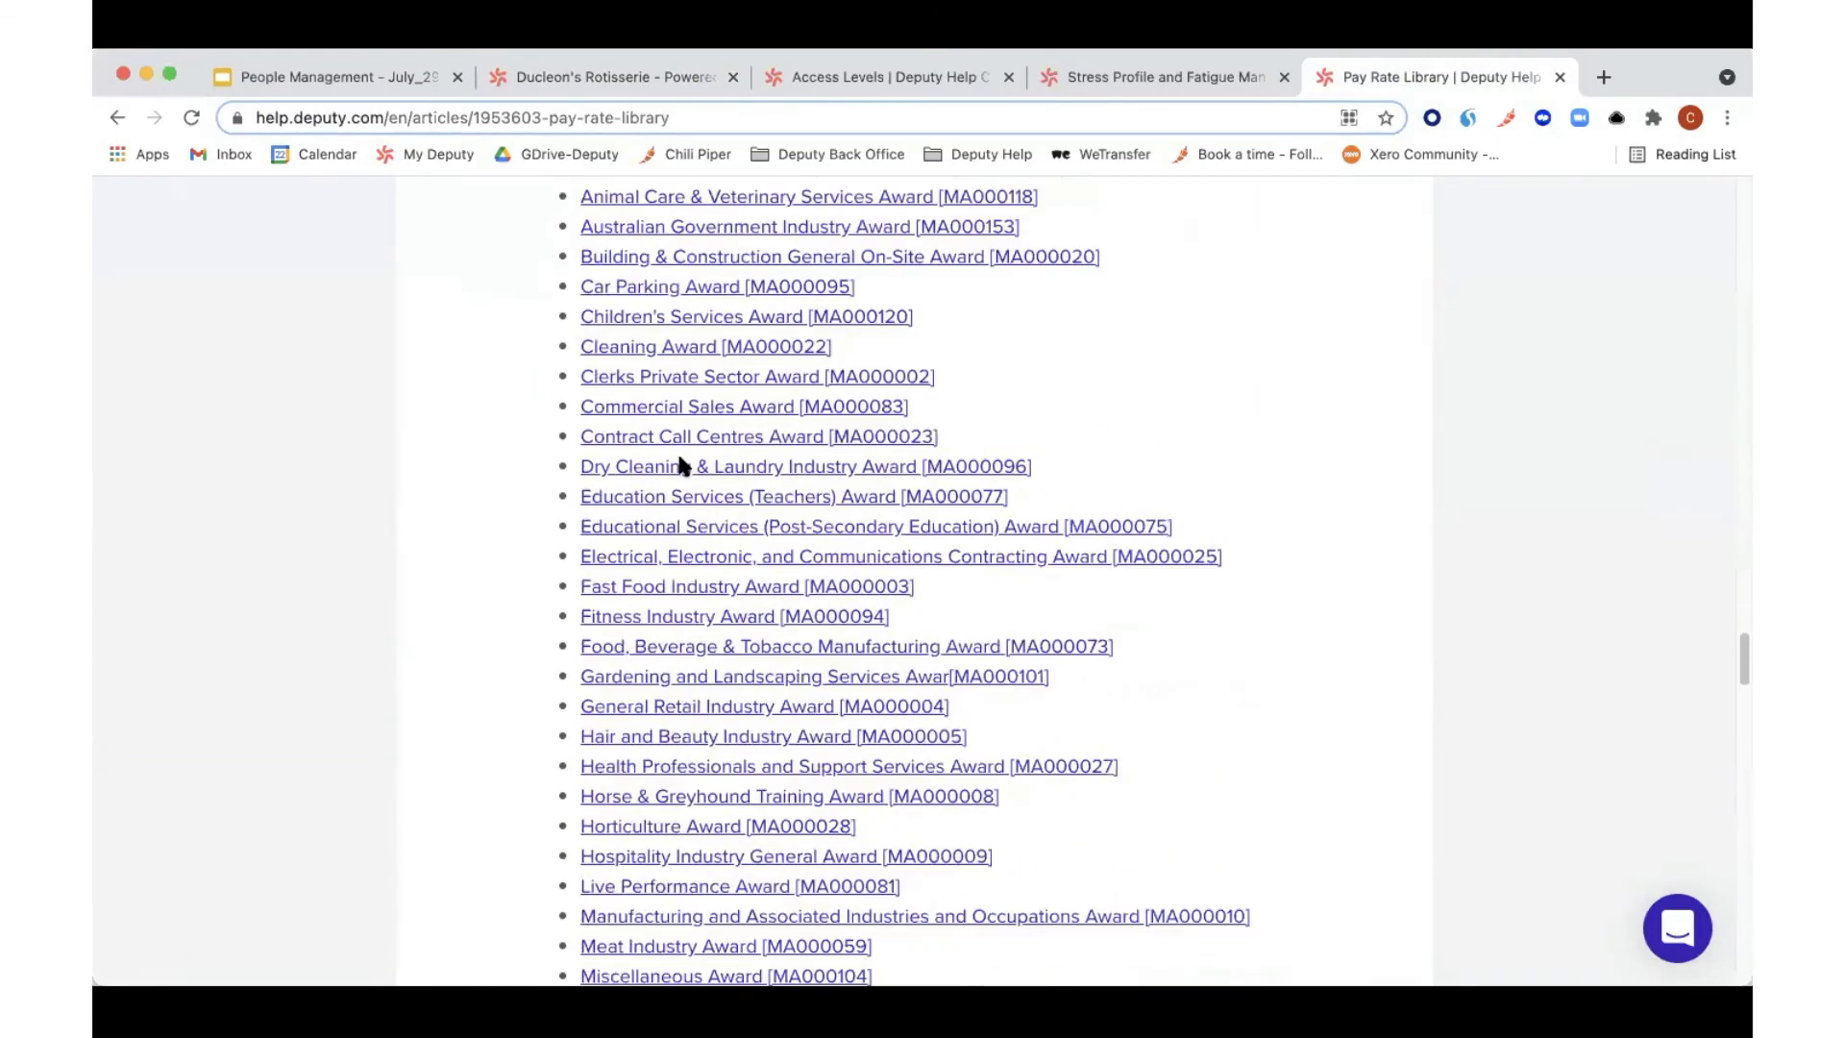
{"action": "scroll", "coordinate": [681, 488], "scroll_direction": "down", "scroll_amount": 7}
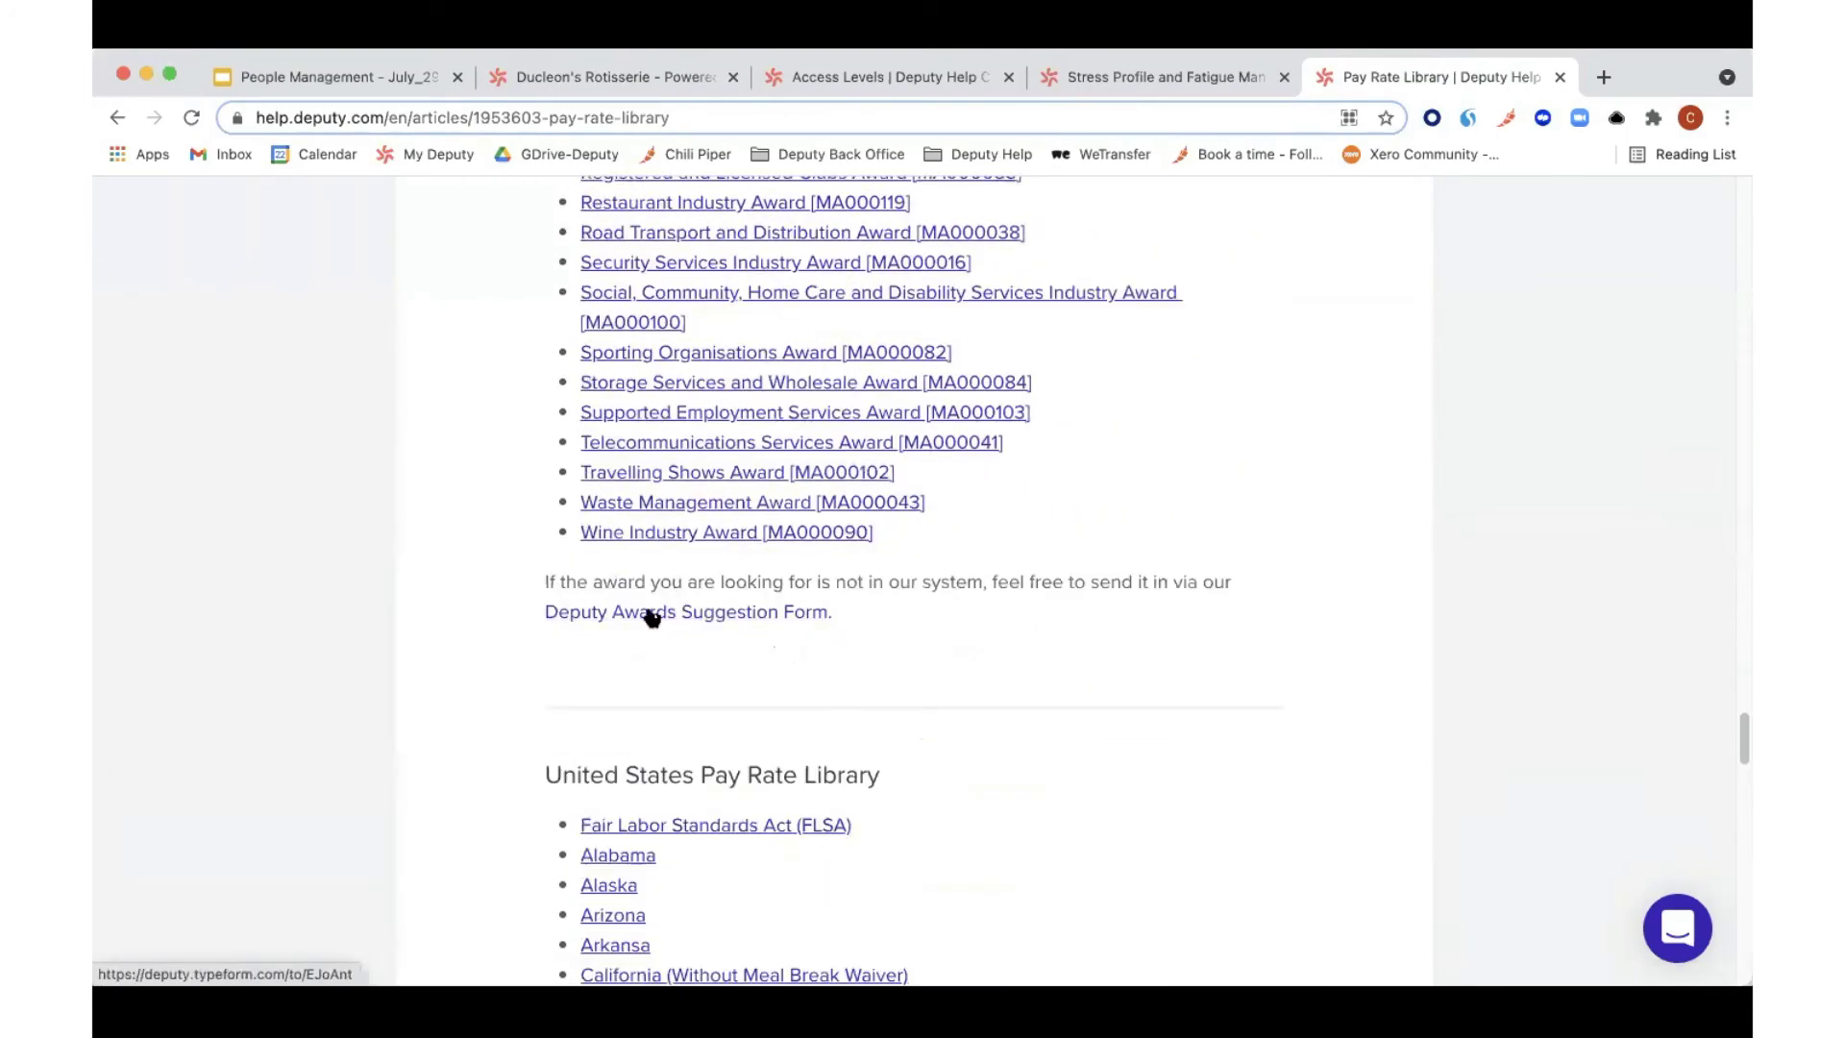
Step: View the Deputy Awards Suggestion Form linked below the Australian awards and close it again
{"action": "left_click", "coordinate": [574, 617]}
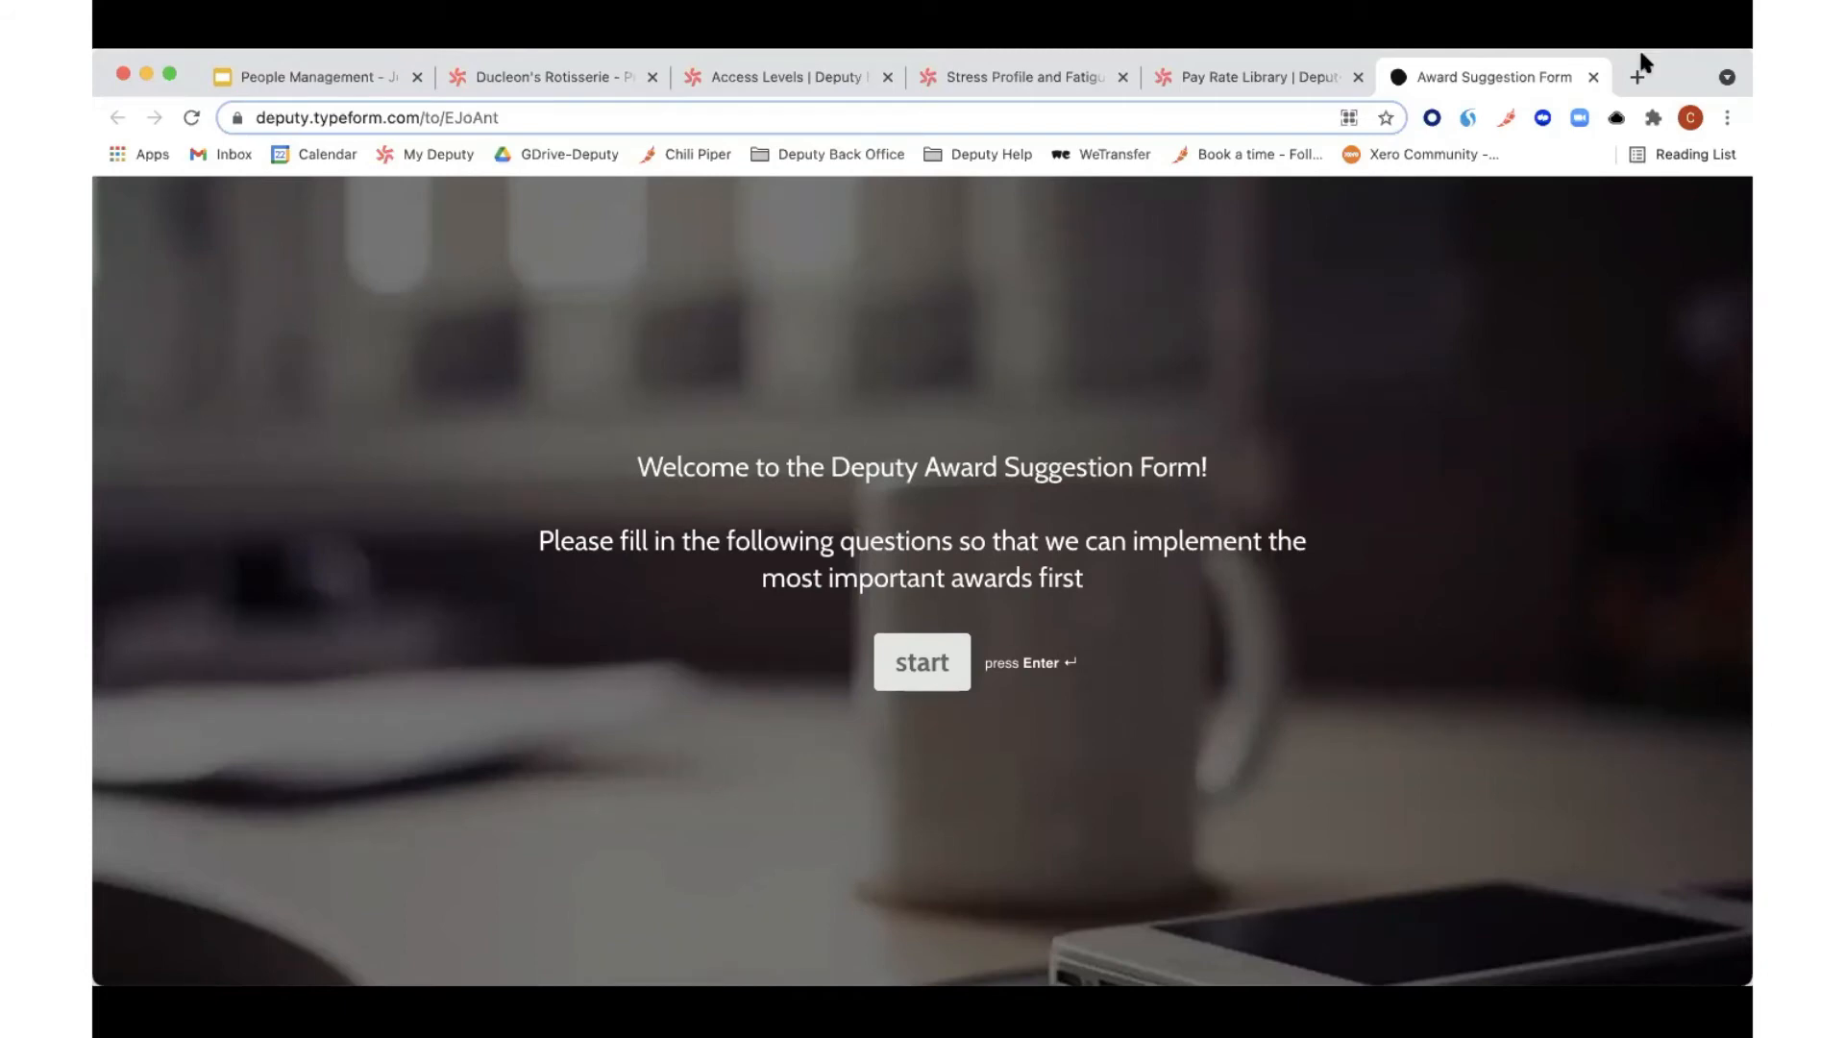
{"action": "left_click", "coordinate": [1594, 77]}
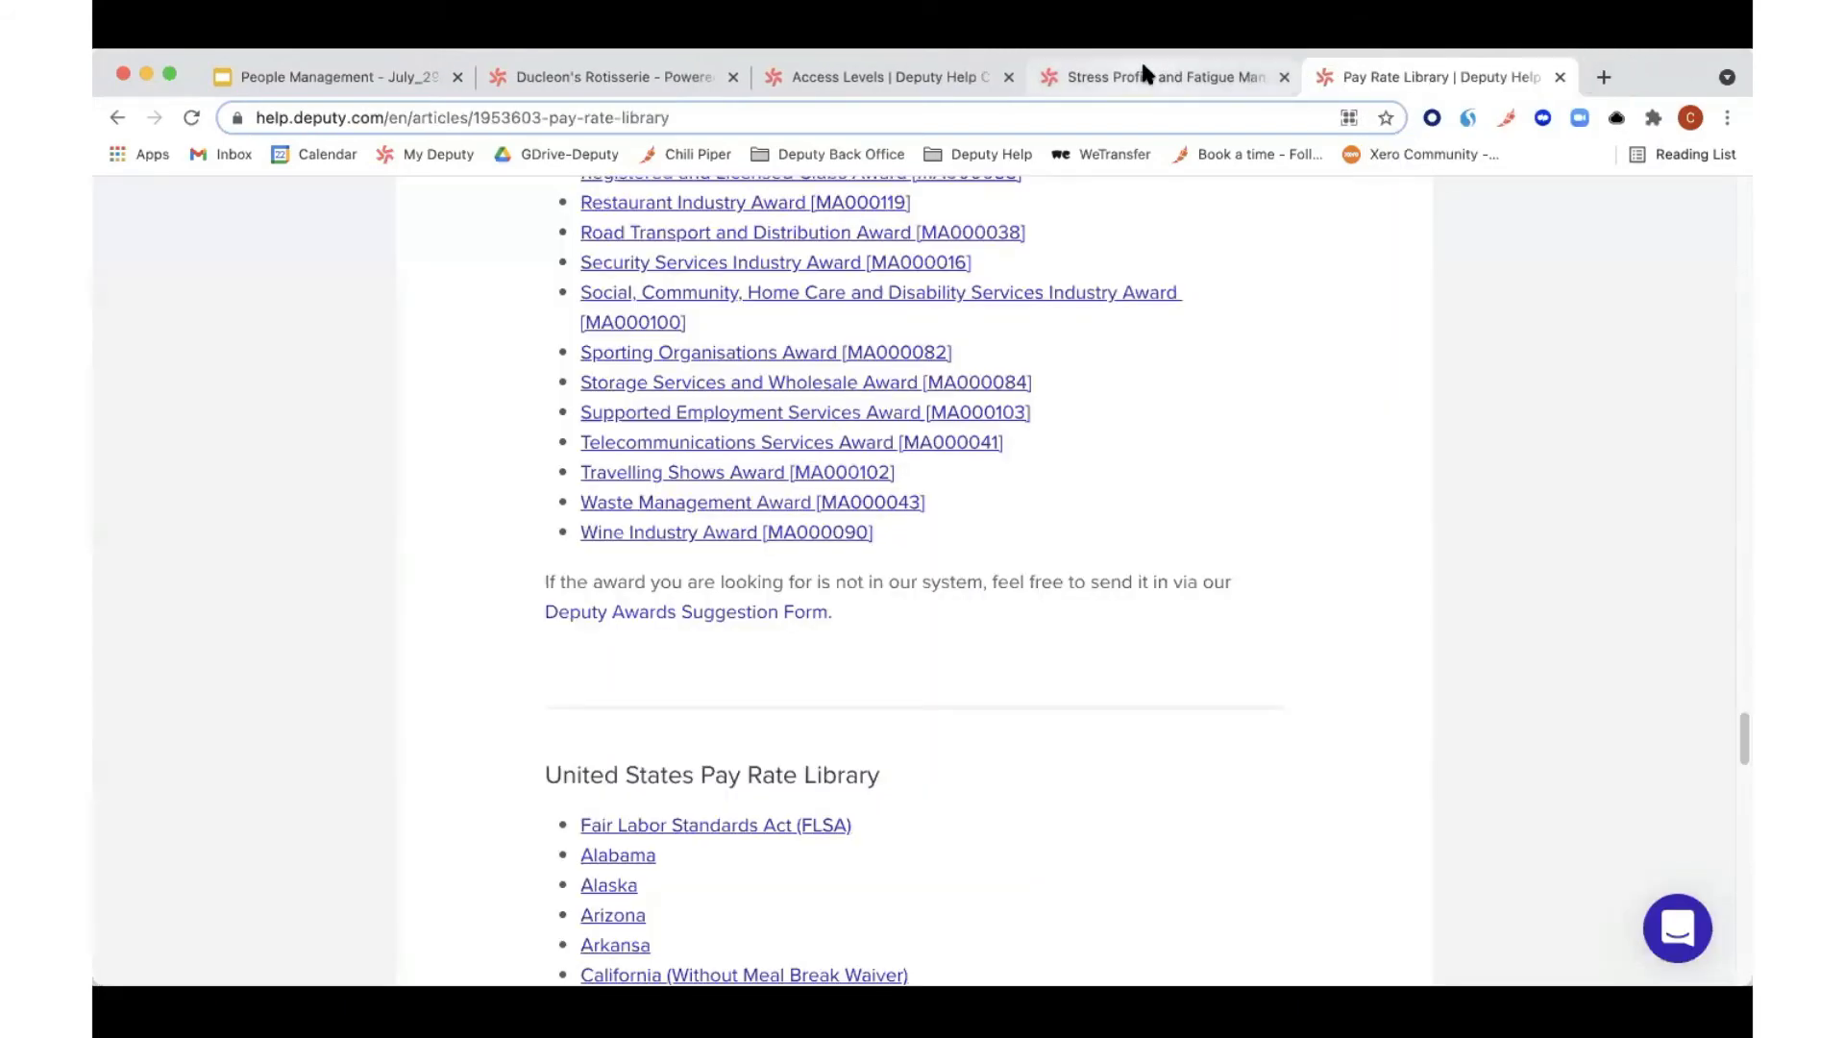
Step: Return to the employee's employment details and show the beginning of the pay rate options
{"action": "left_click", "coordinate": [1137, 63]}
{"action": "left_click", "coordinate": [667, 59]}
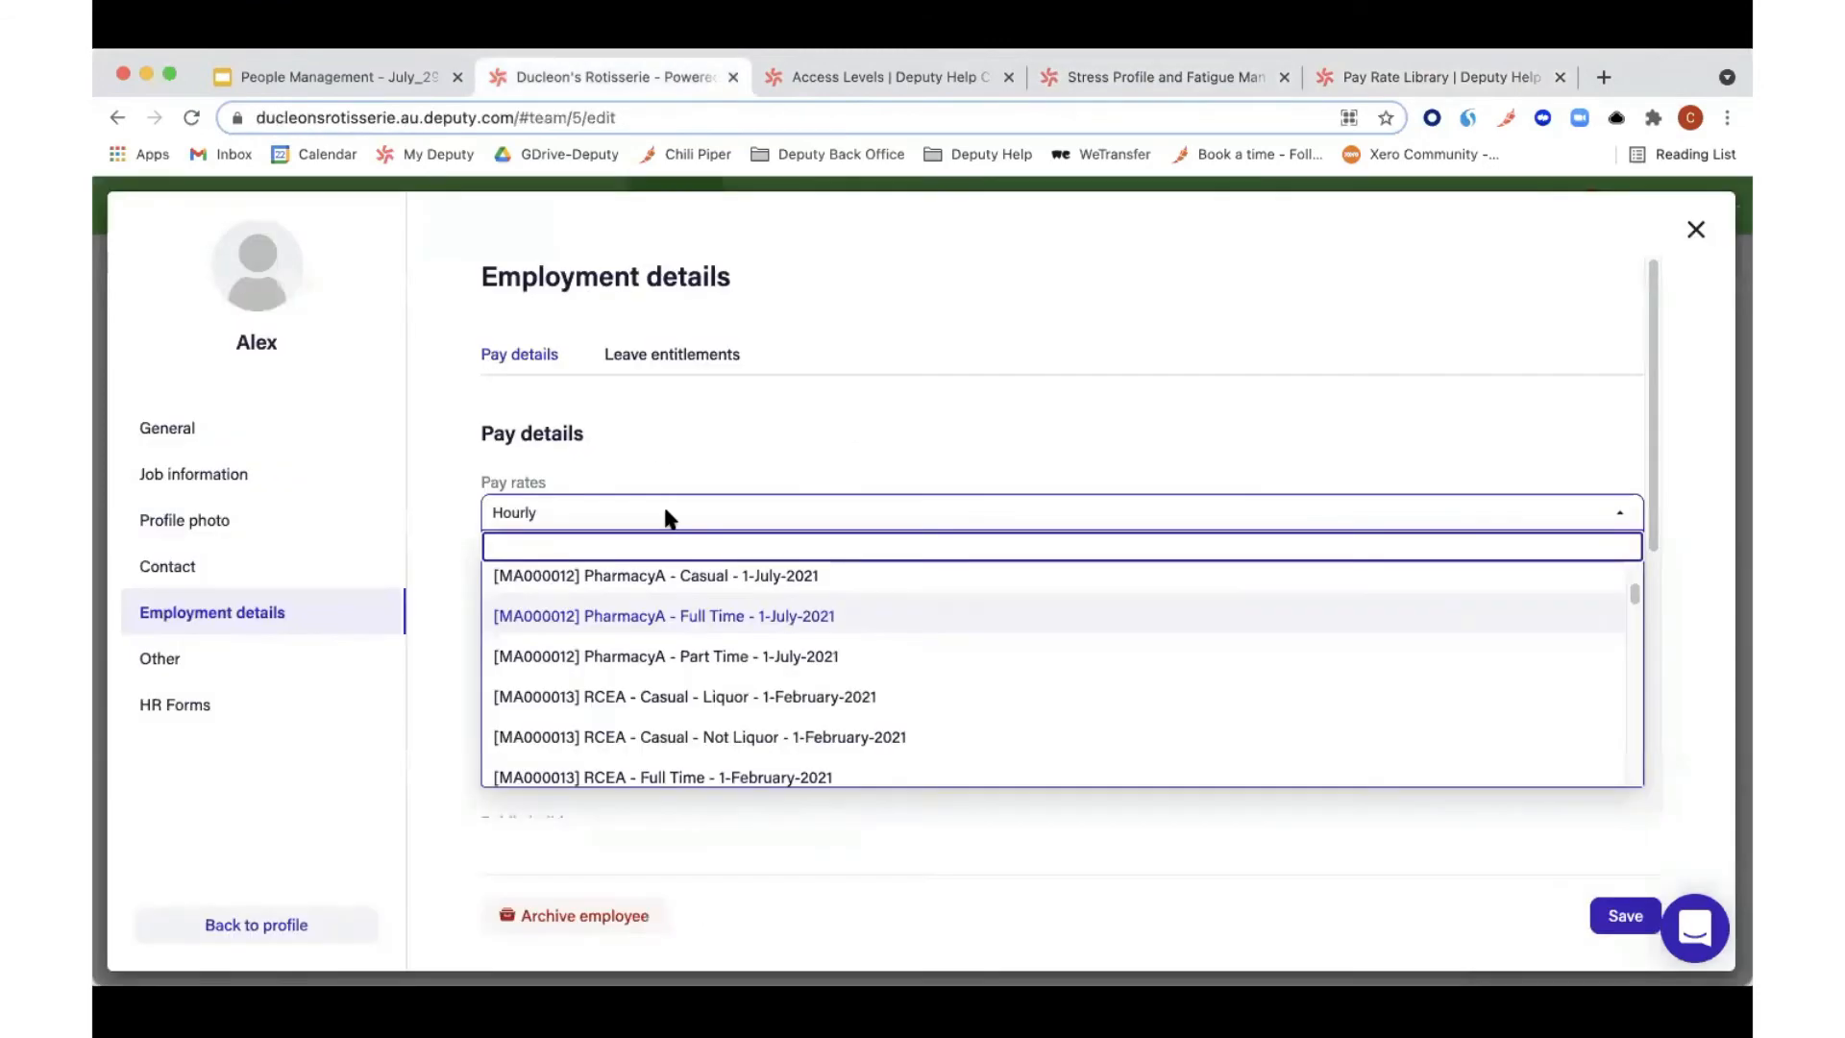
{"action": "scroll", "coordinate": [762, 672], "scroll_direction": "down", "scroll_amount": 5}
{"action": "scroll", "coordinate": [744, 625], "scroll_direction": "up", "scroll_amount": 5}
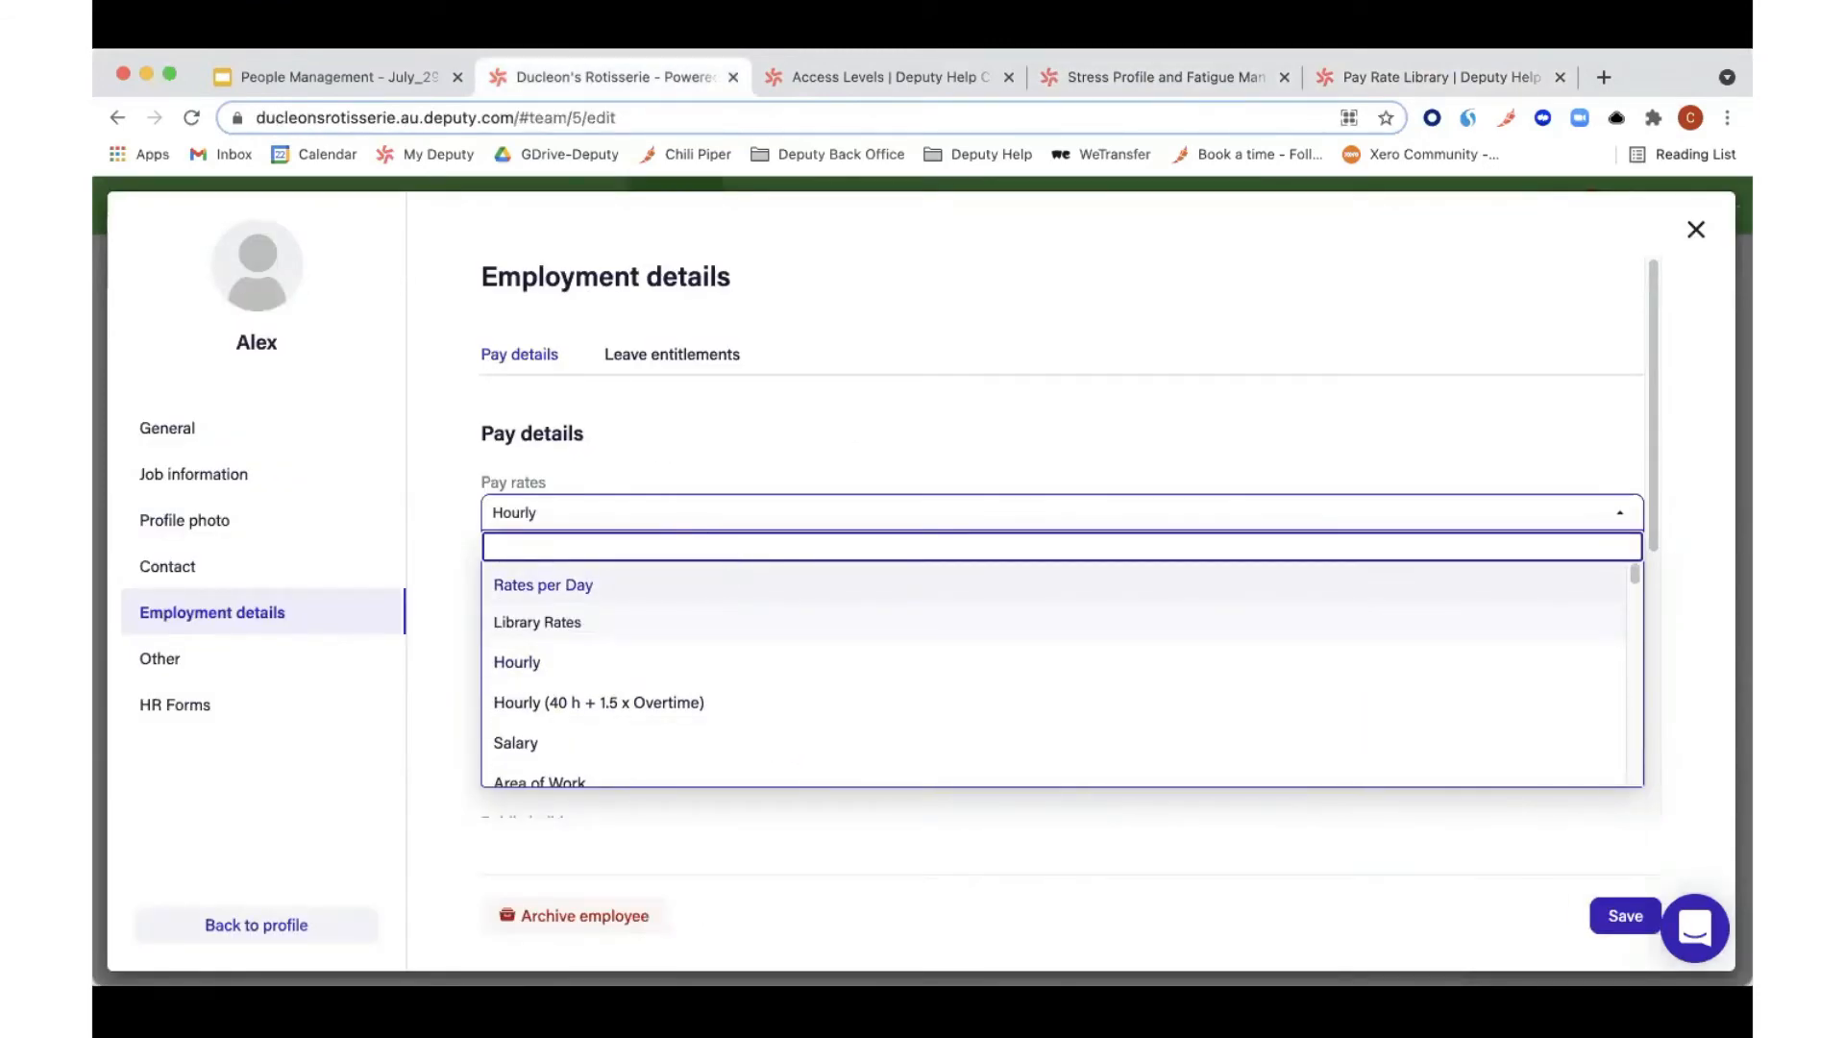
Step: Apply the [MA000004] GRIA - Casual - 1-March-2021 library rate to the employee and set its M-F Ordinary rate to 22.5 per hour
{"action": "type", "text": "GRIA"}
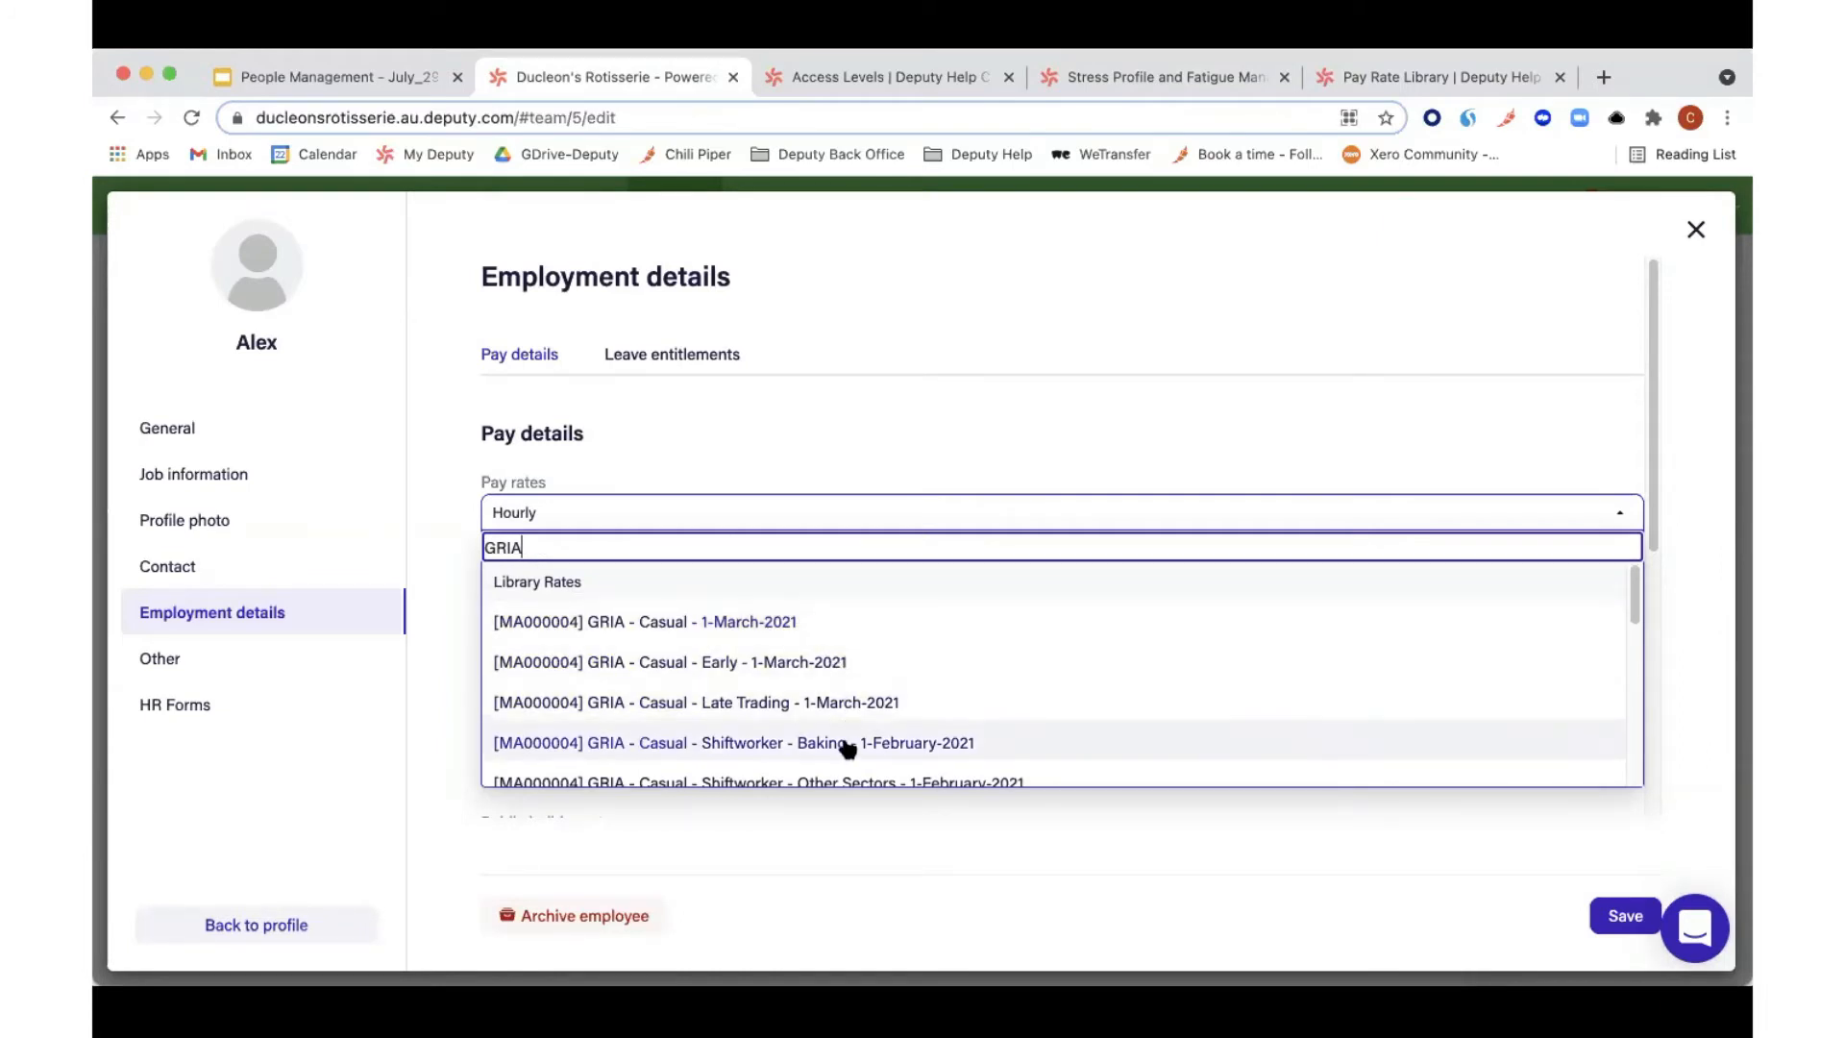
{"action": "left_click", "coordinate": [733, 624]}
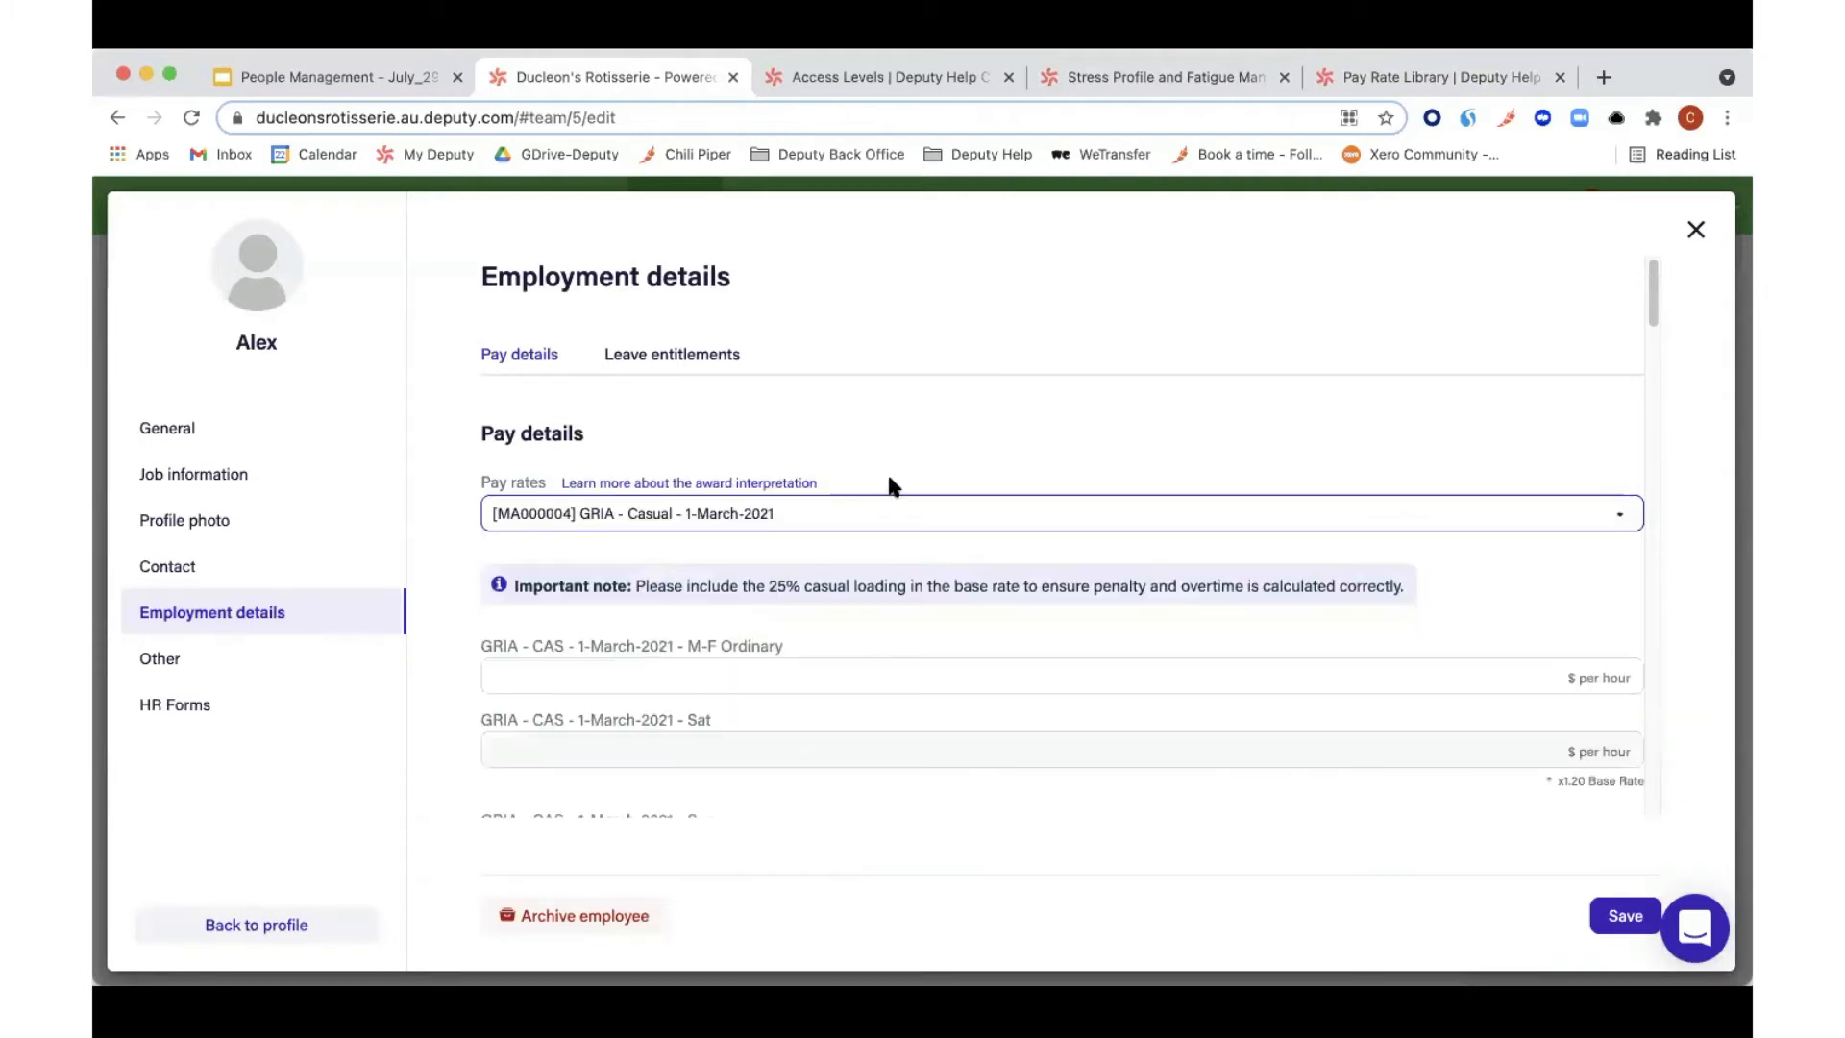
{"action": "scroll", "coordinate": [976, 408], "scroll_direction": "down", "scroll_amount": 1}
{"action": "scroll", "coordinate": [979, 421], "scroll_direction": "down", "scroll_amount": 2}
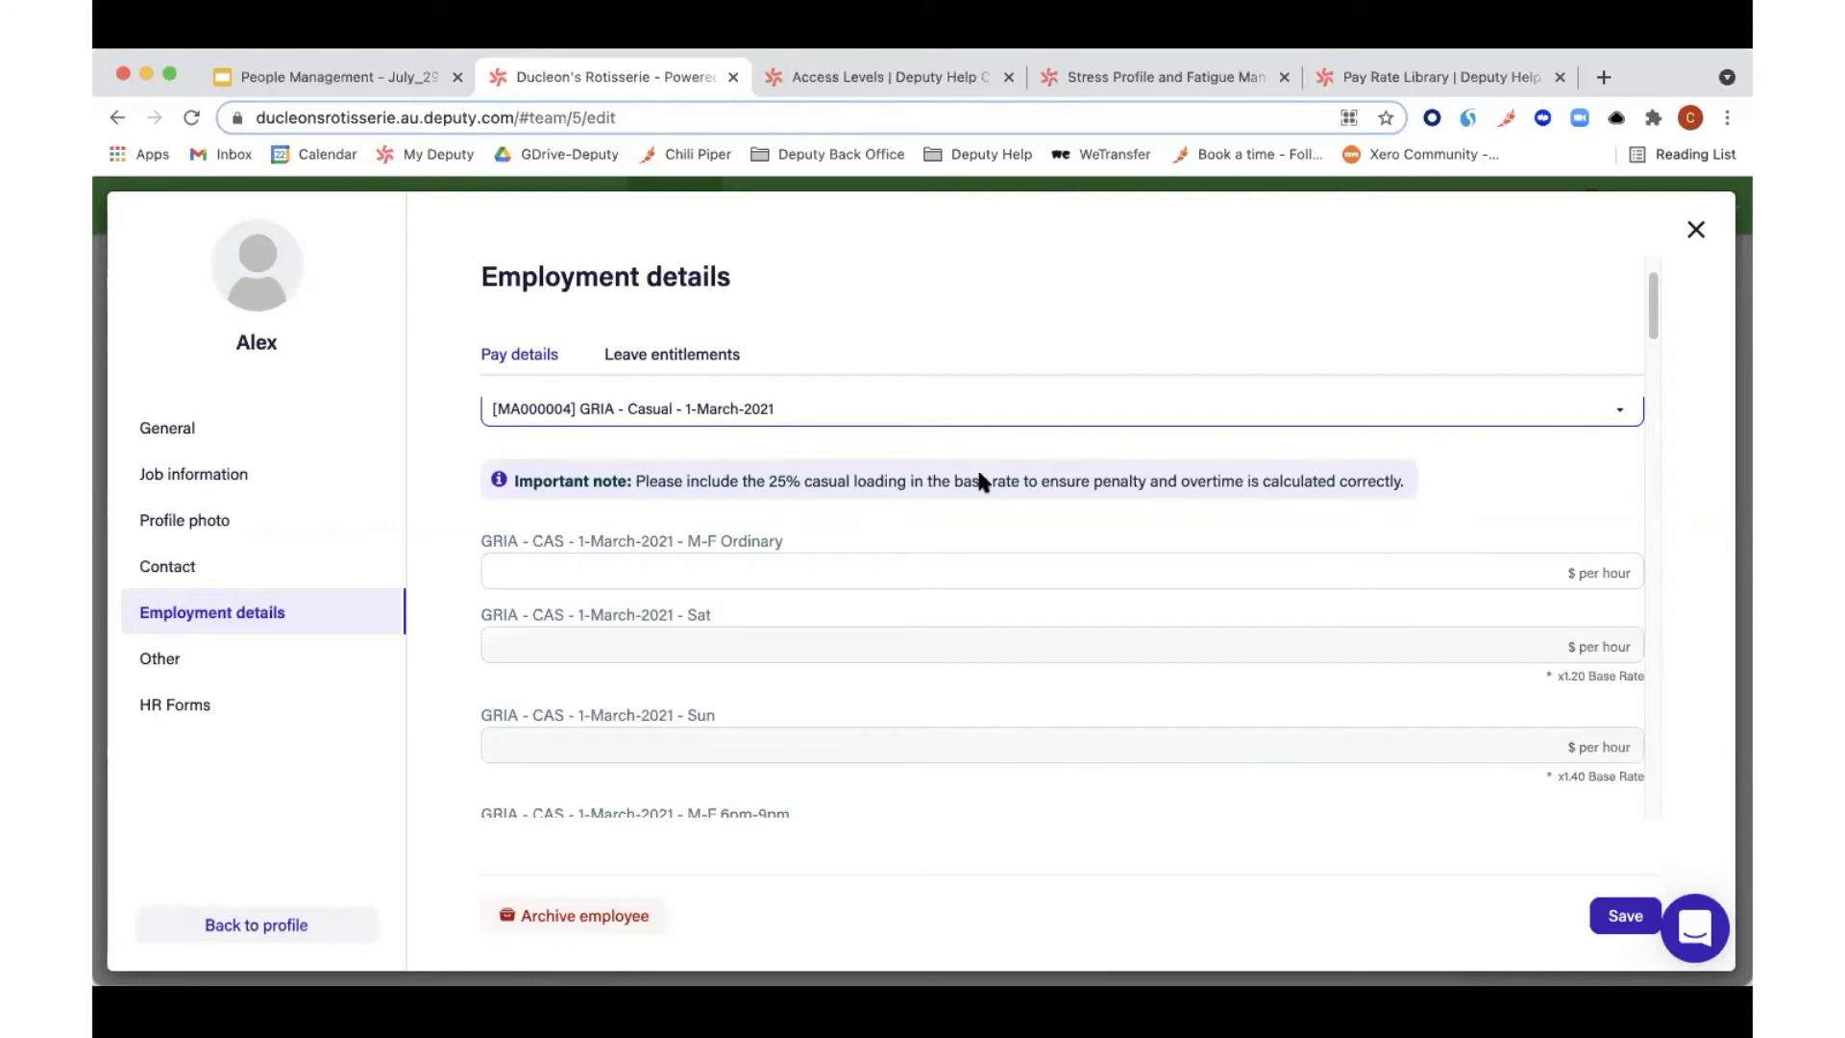
{"action": "left_click", "coordinate": [676, 567]}
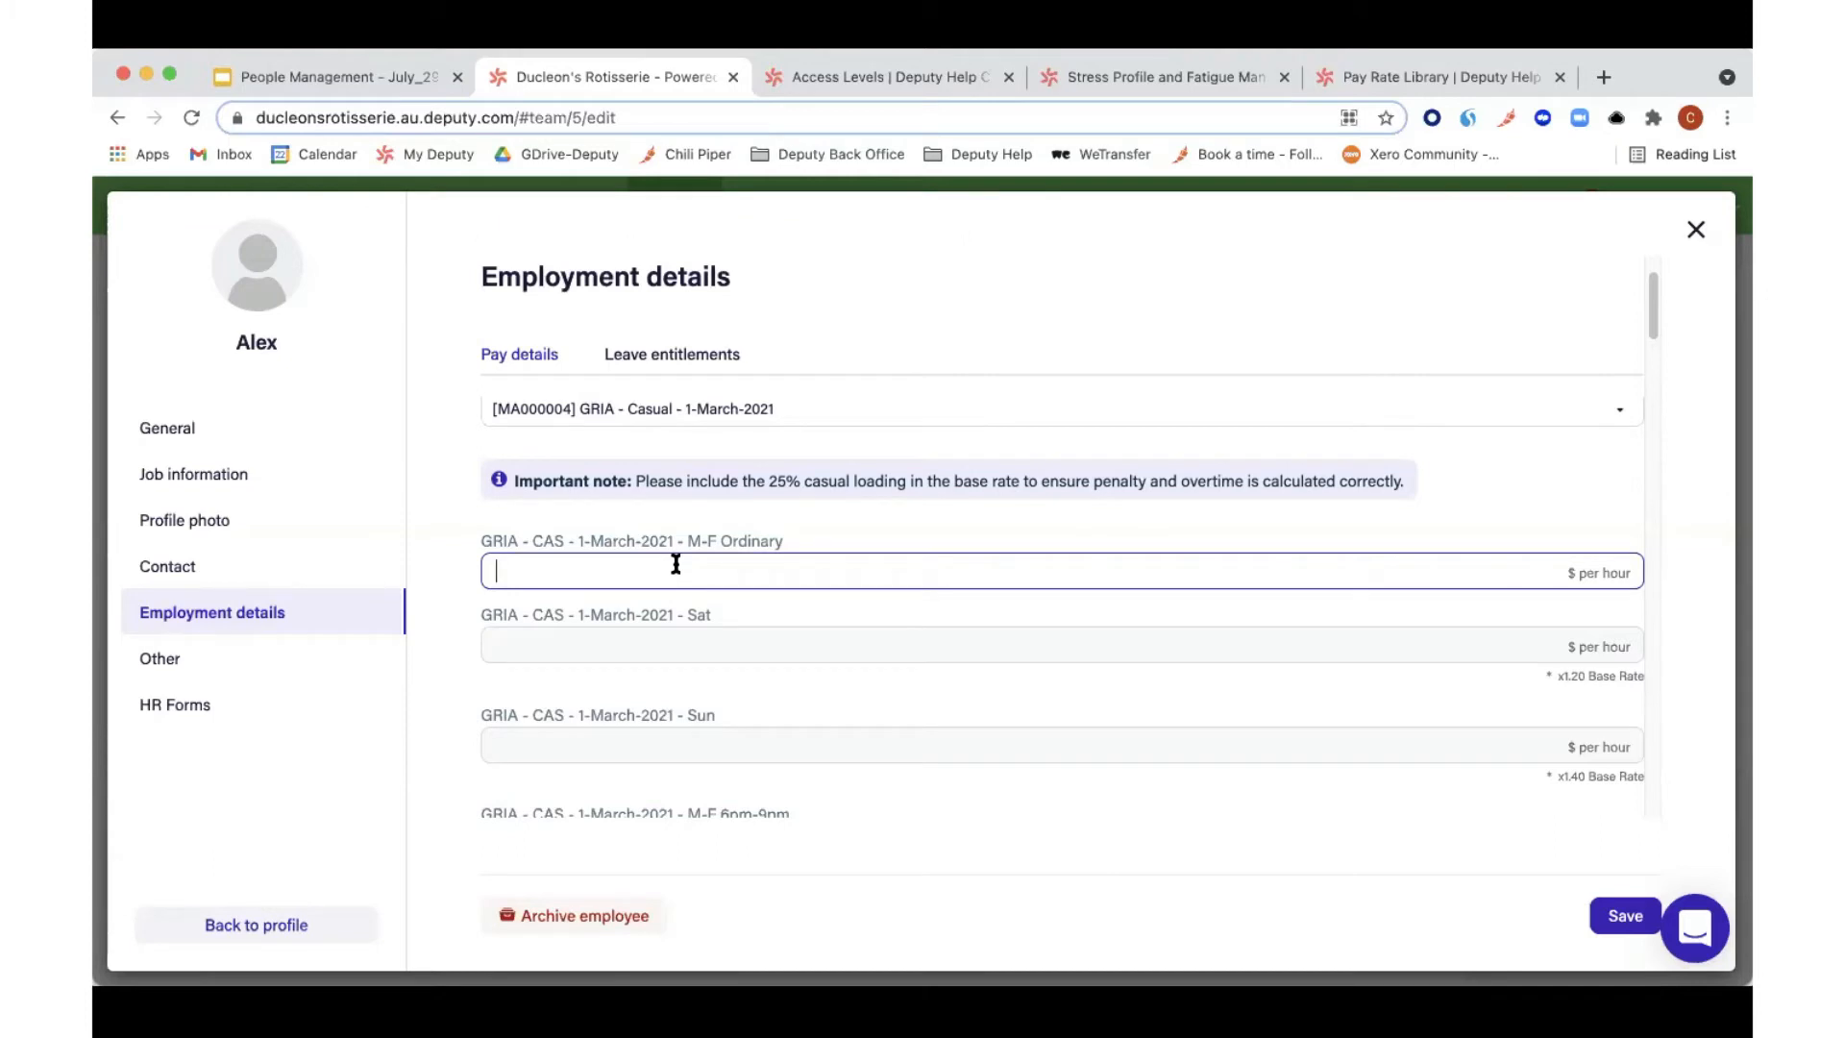
{"action": "type", "text": "22.5"}
Step: Review the weekend, overtime, public holiday, minimum engagement and allowance rates derived from the GRIA casual base rate
{"action": "scroll", "coordinate": [666, 646], "scroll_direction": "down", "scroll_amount": 2}
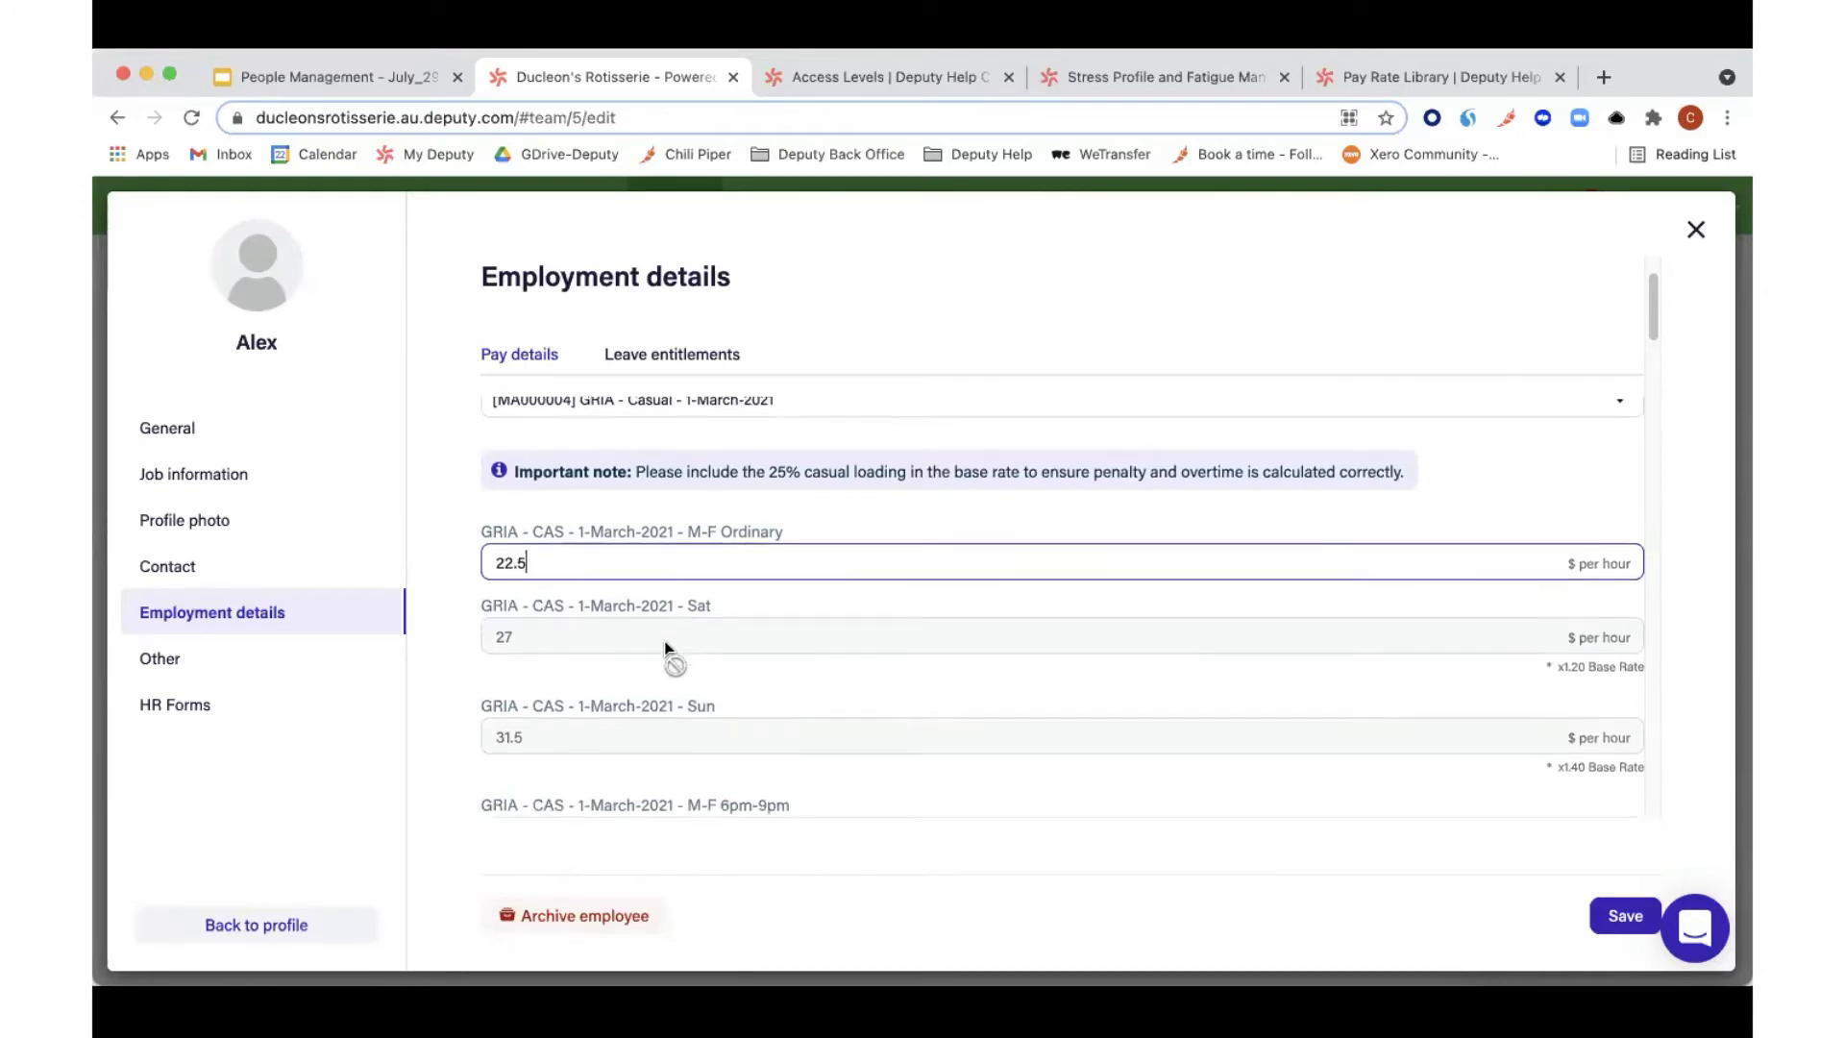
{"action": "scroll", "coordinate": [611, 647], "scroll_direction": "down", "scroll_amount": 1}
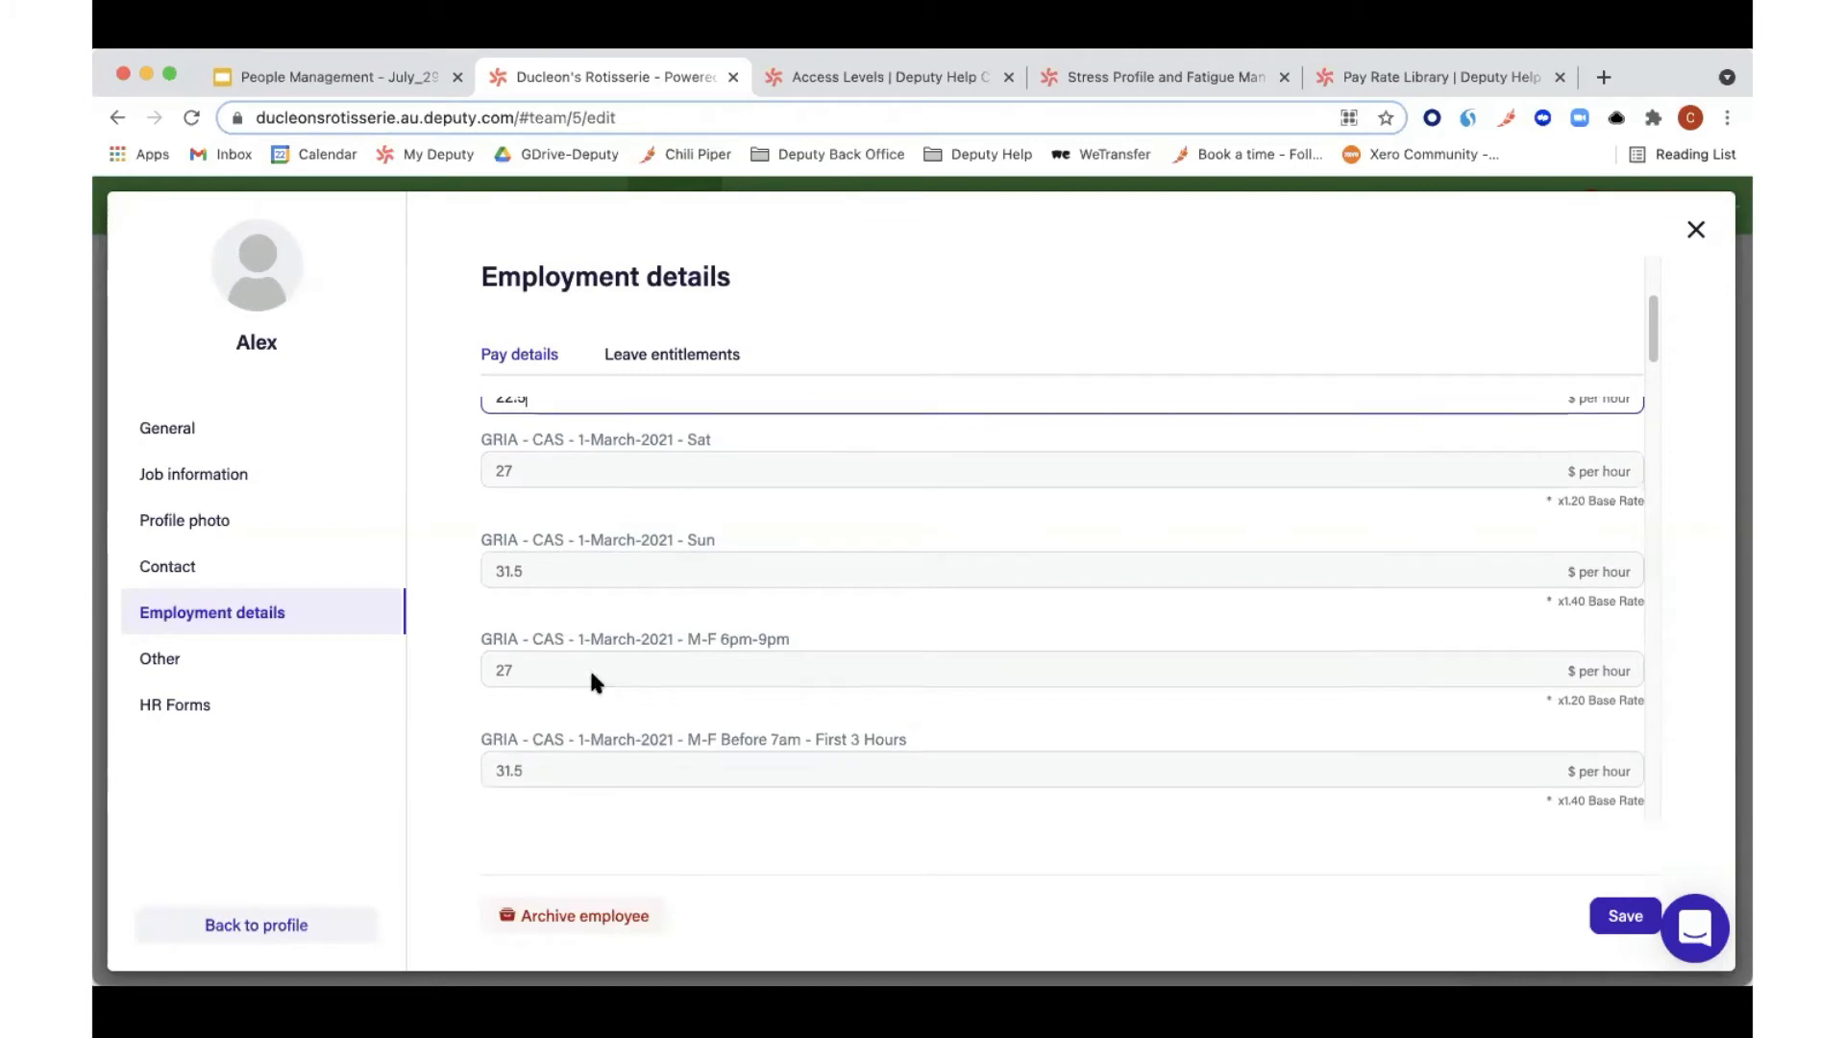
{"action": "scroll", "coordinate": [592, 673], "scroll_direction": "down", "scroll_amount": 3}
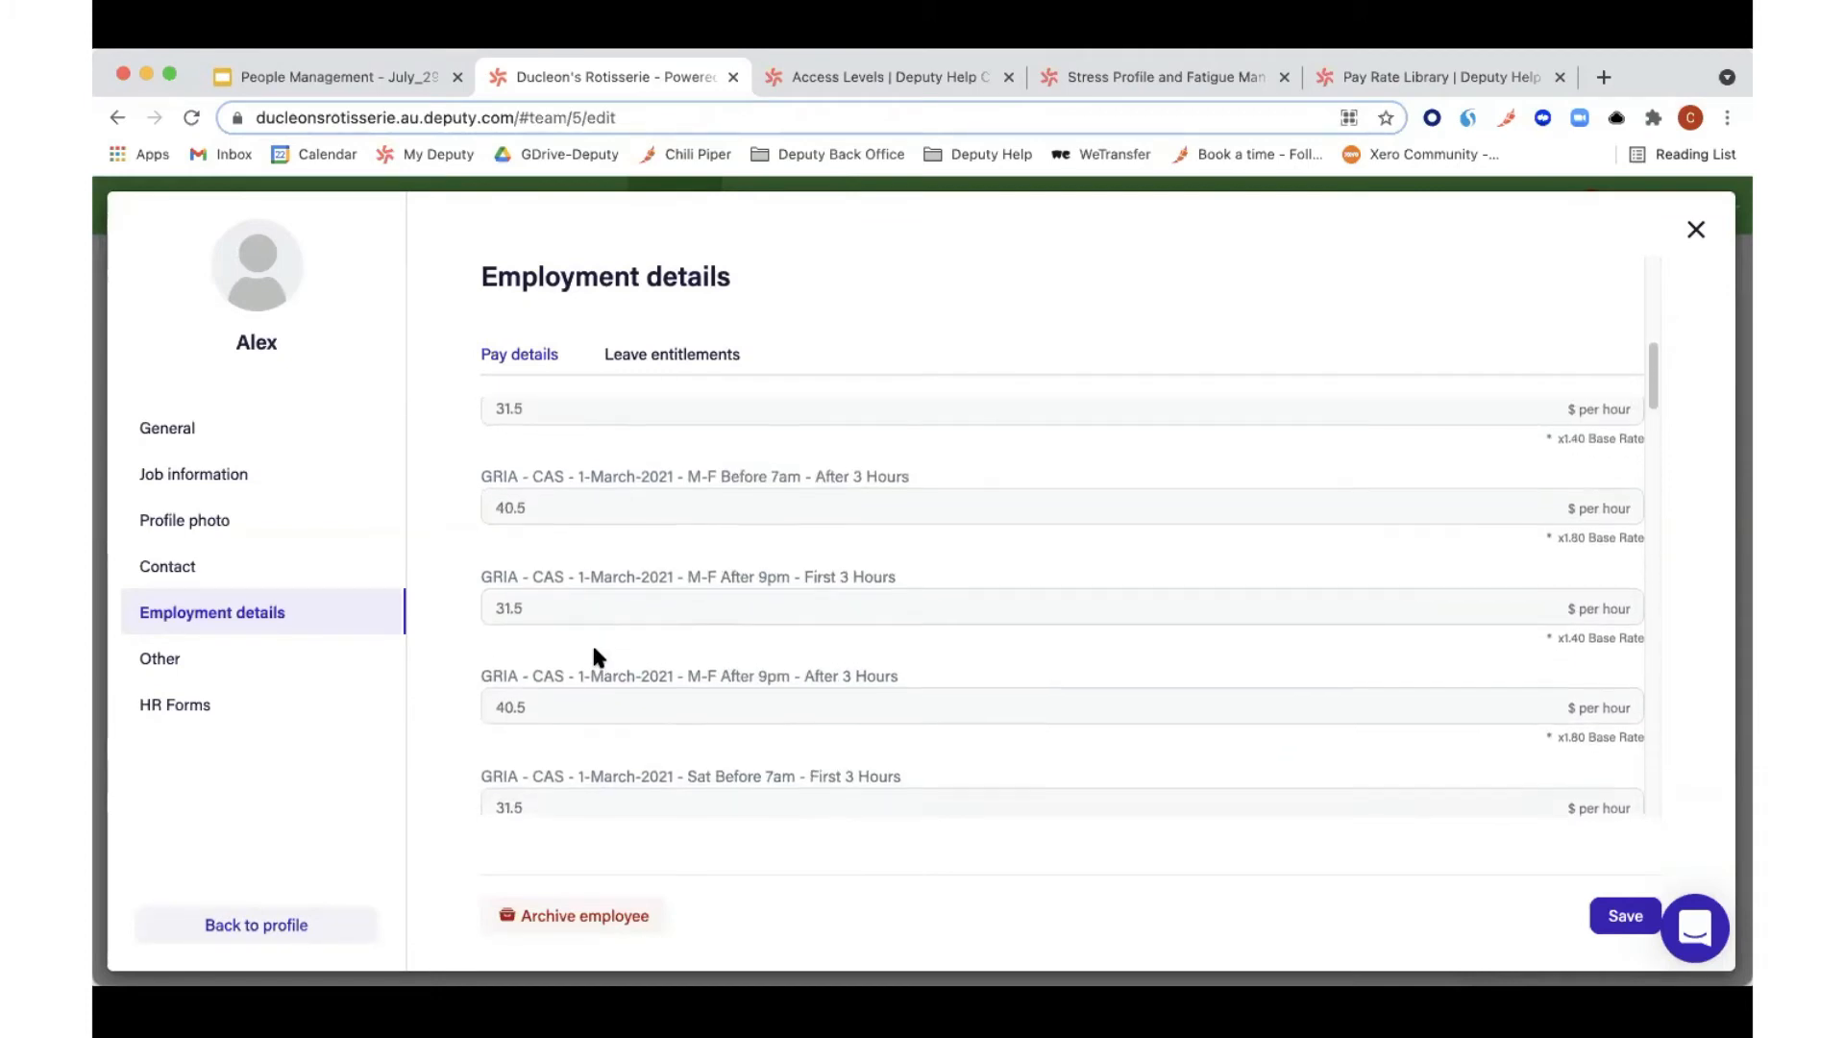
{"action": "scroll", "coordinate": [596, 654], "scroll_direction": "down", "scroll_amount": 1}
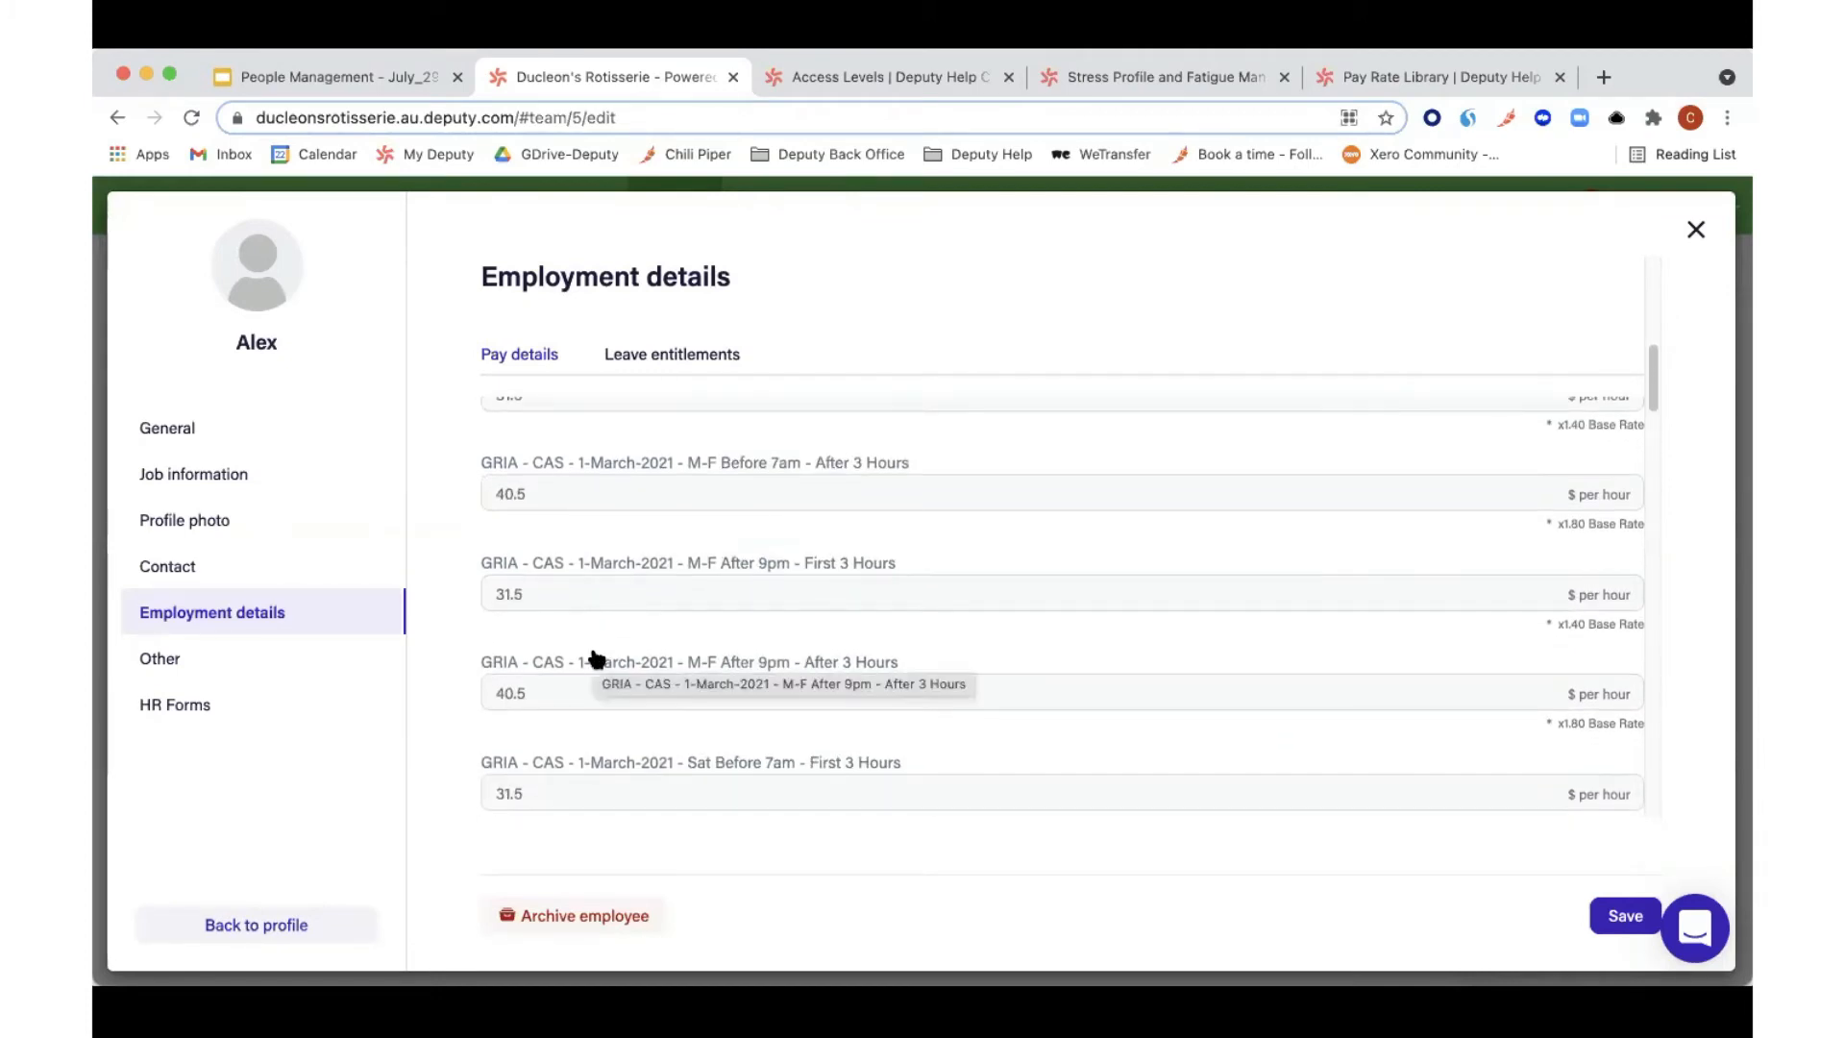
{"action": "scroll", "coordinate": [594, 654], "scroll_direction": "down", "scroll_amount": 5}
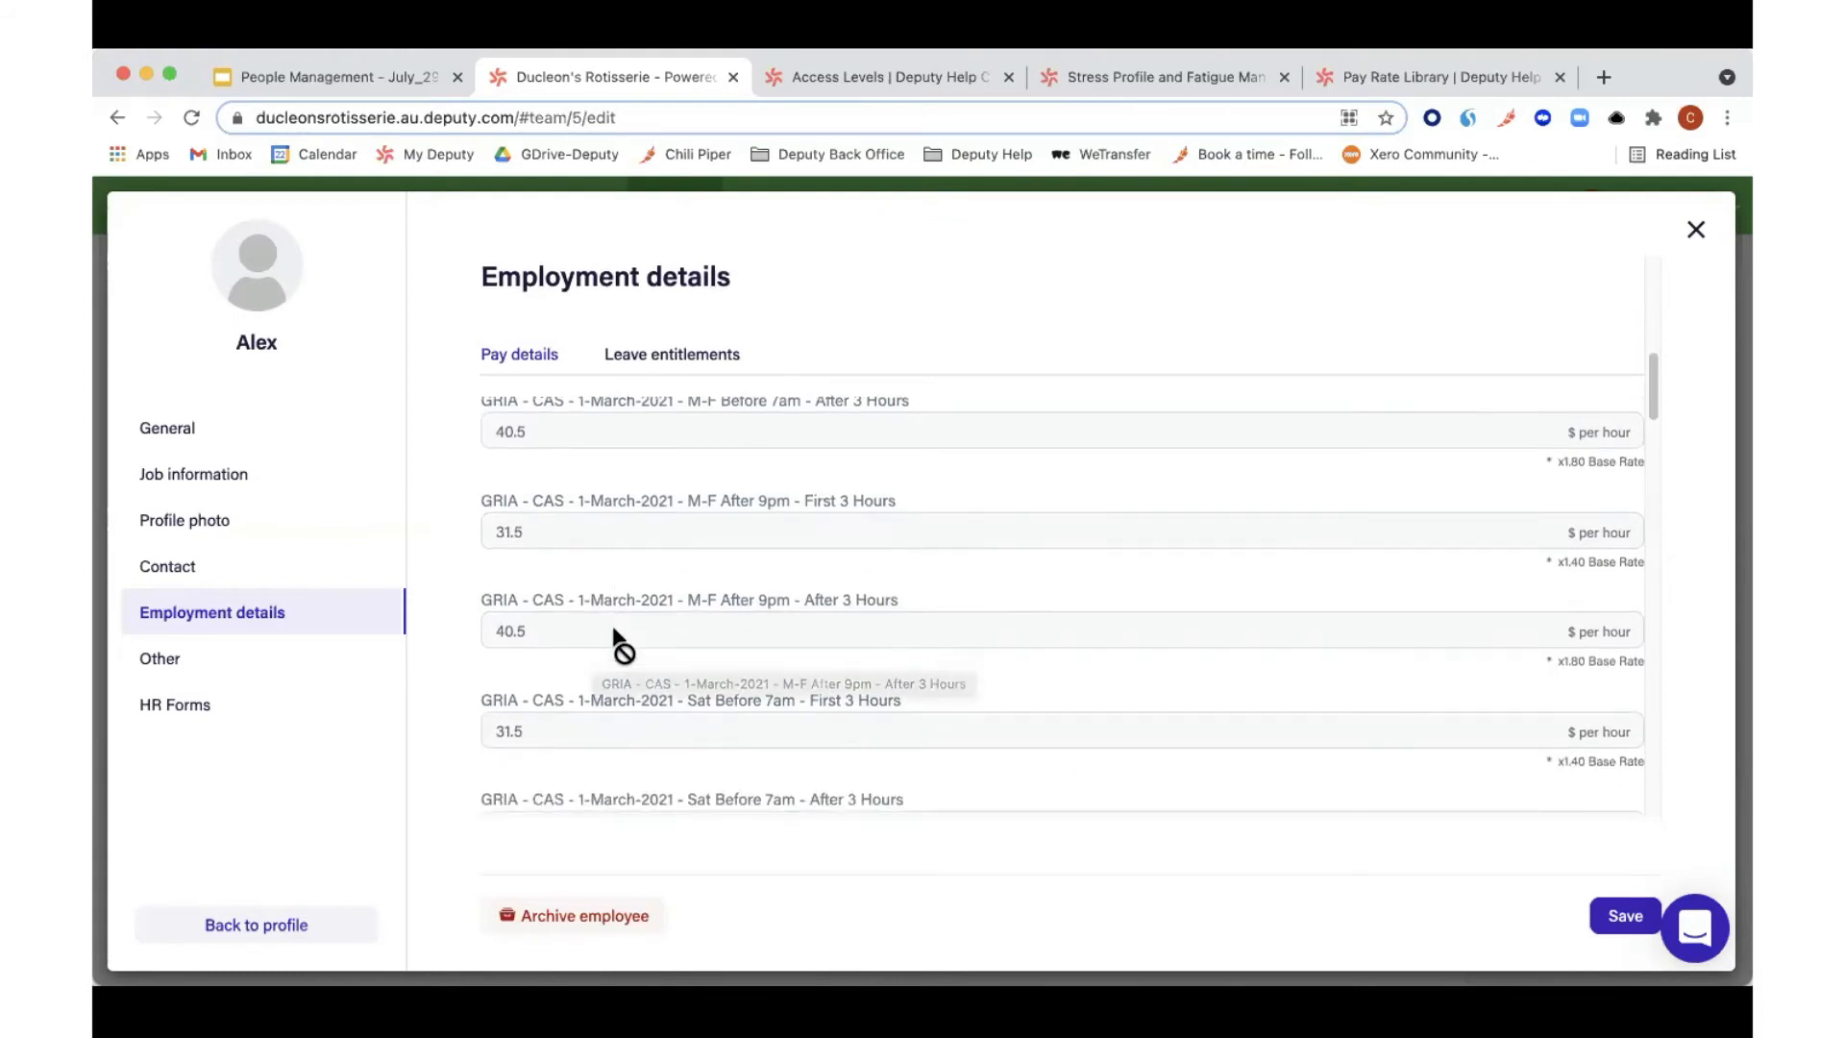
{"action": "scroll", "coordinate": [615, 645], "scroll_direction": "down", "scroll_amount": 20}
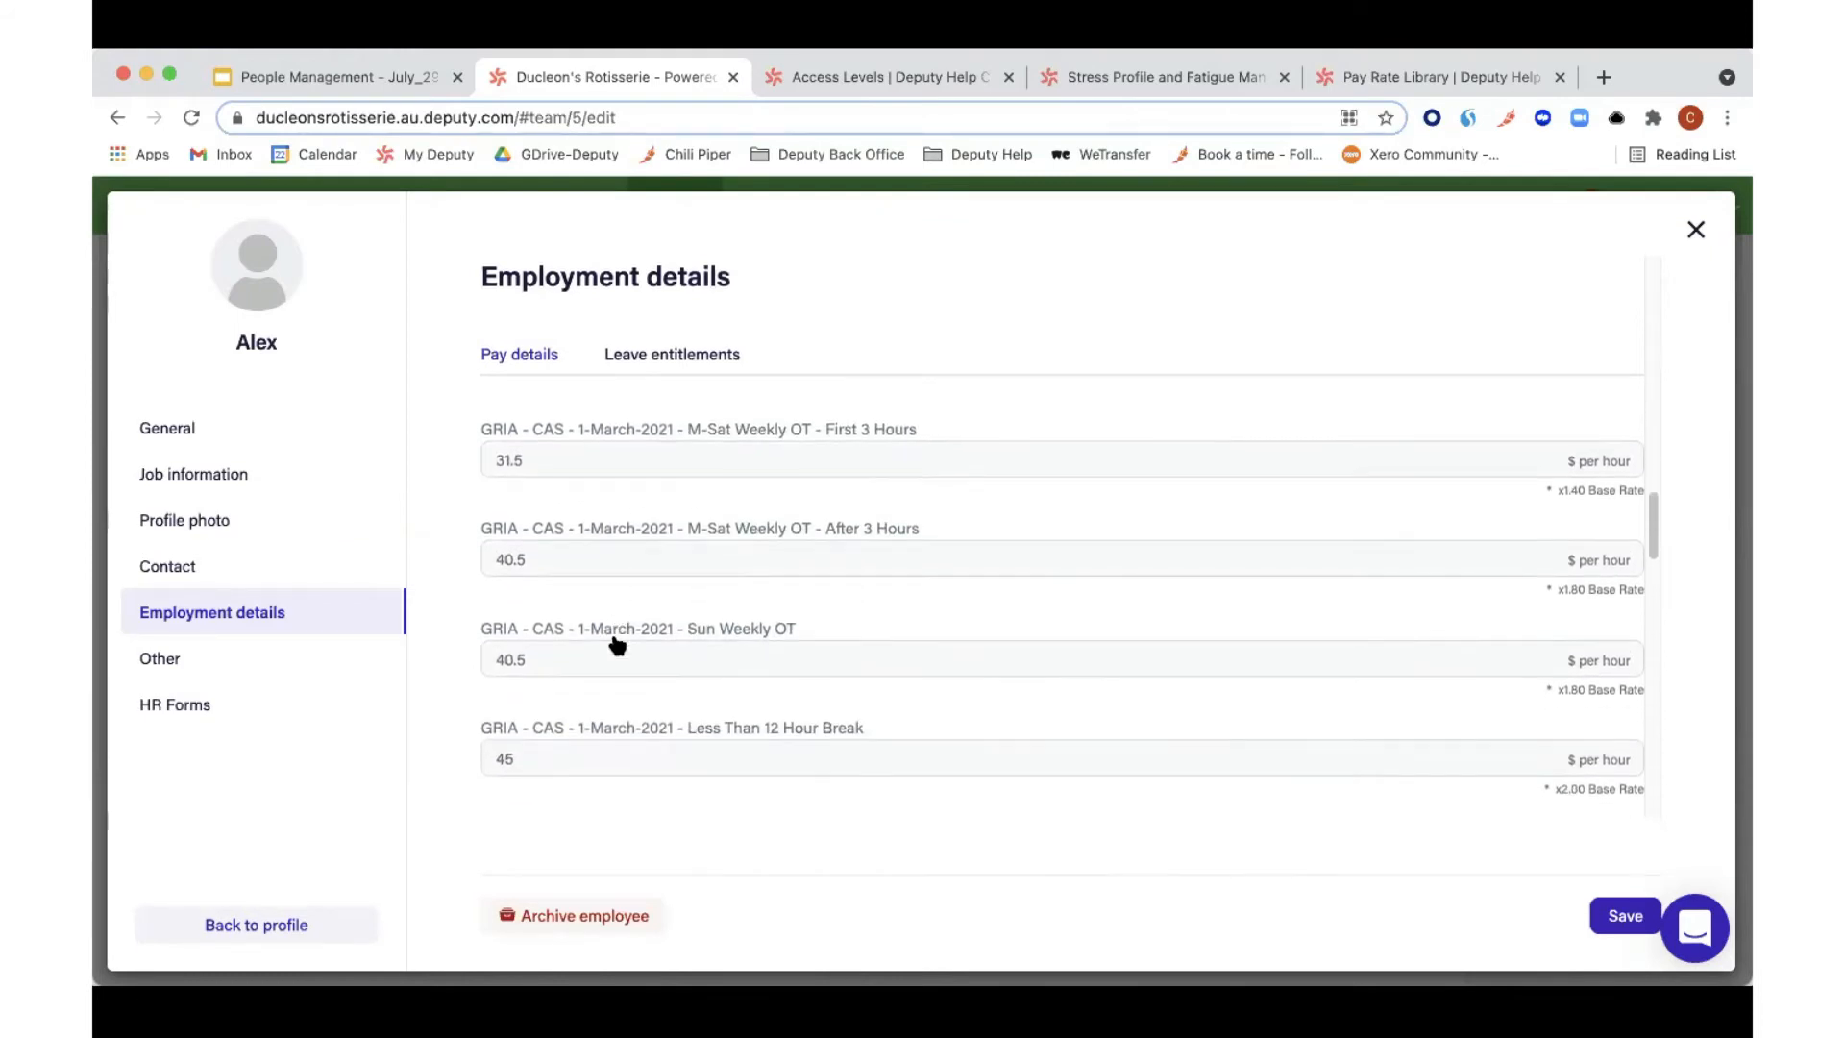
{"action": "scroll", "coordinate": [617, 646], "scroll_direction": "up", "scroll_amount": 5}
{"action": "scroll", "coordinate": [617, 646], "scroll_direction": "down", "scroll_amount": 15}
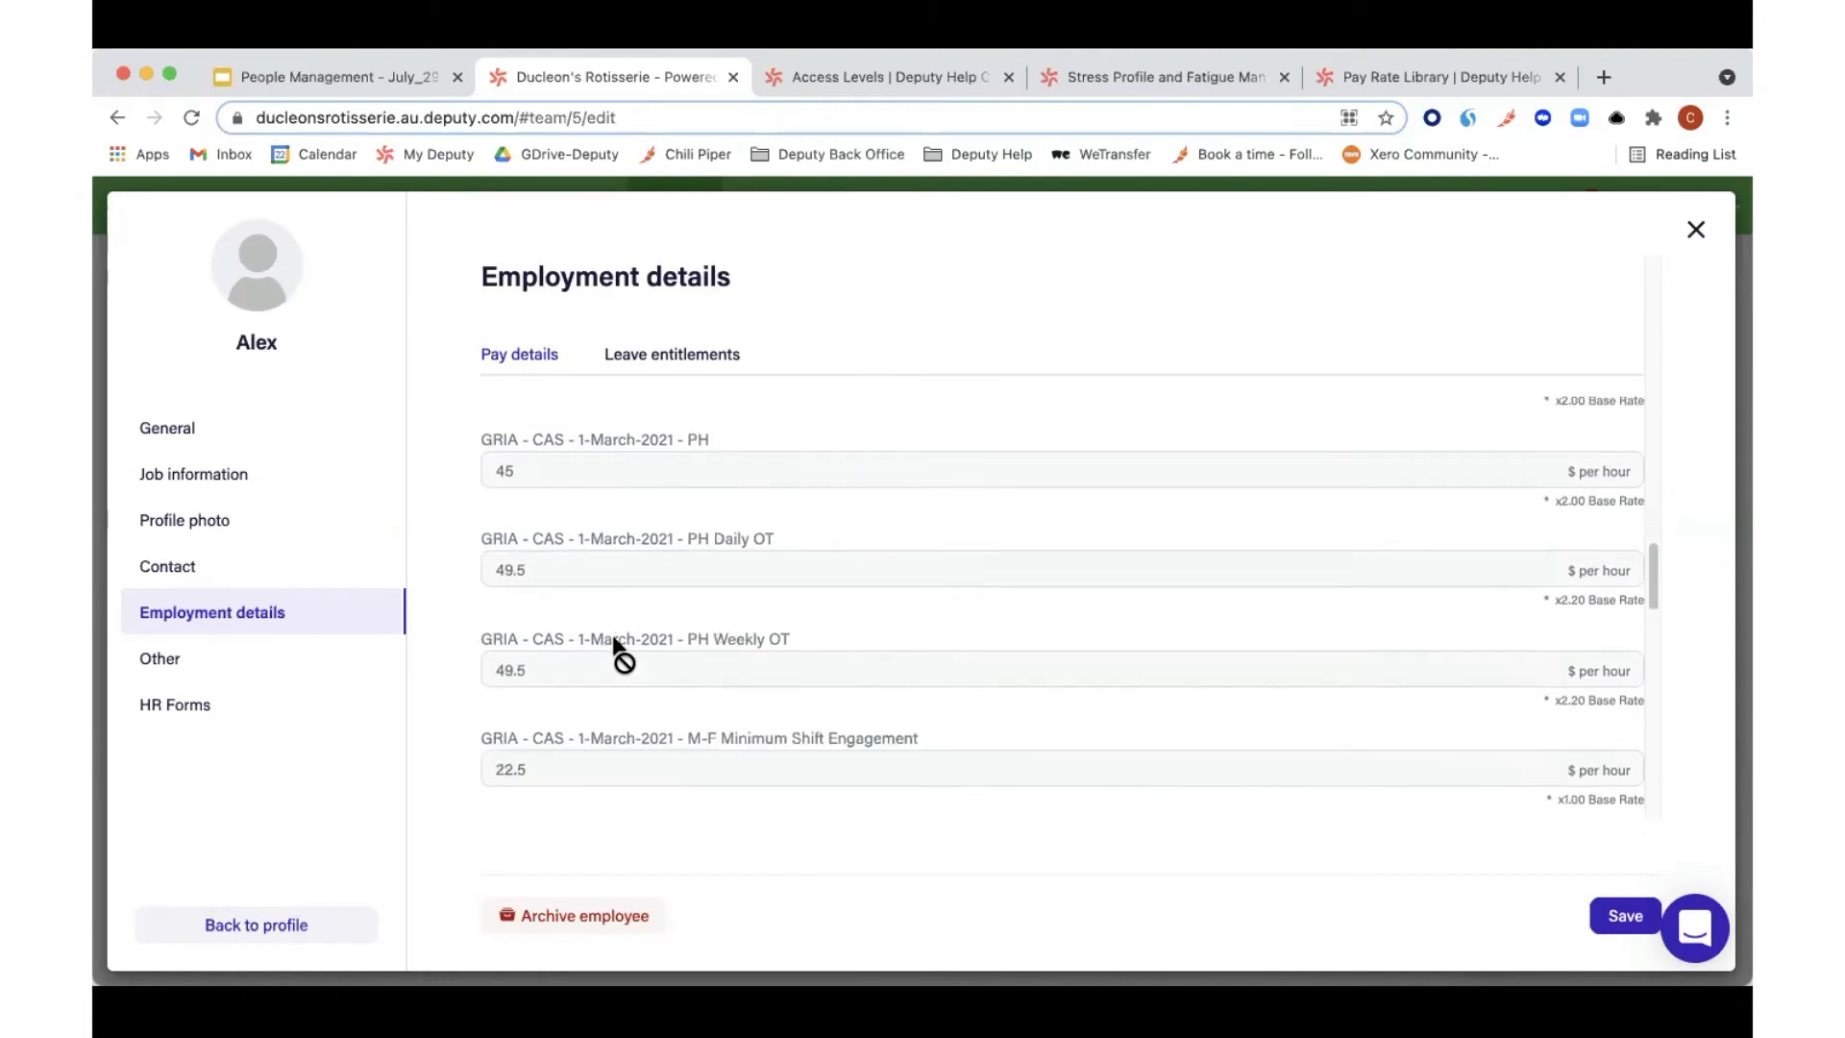
{"action": "scroll", "coordinate": [616, 644], "scroll_direction": "down", "scroll_amount": 10}
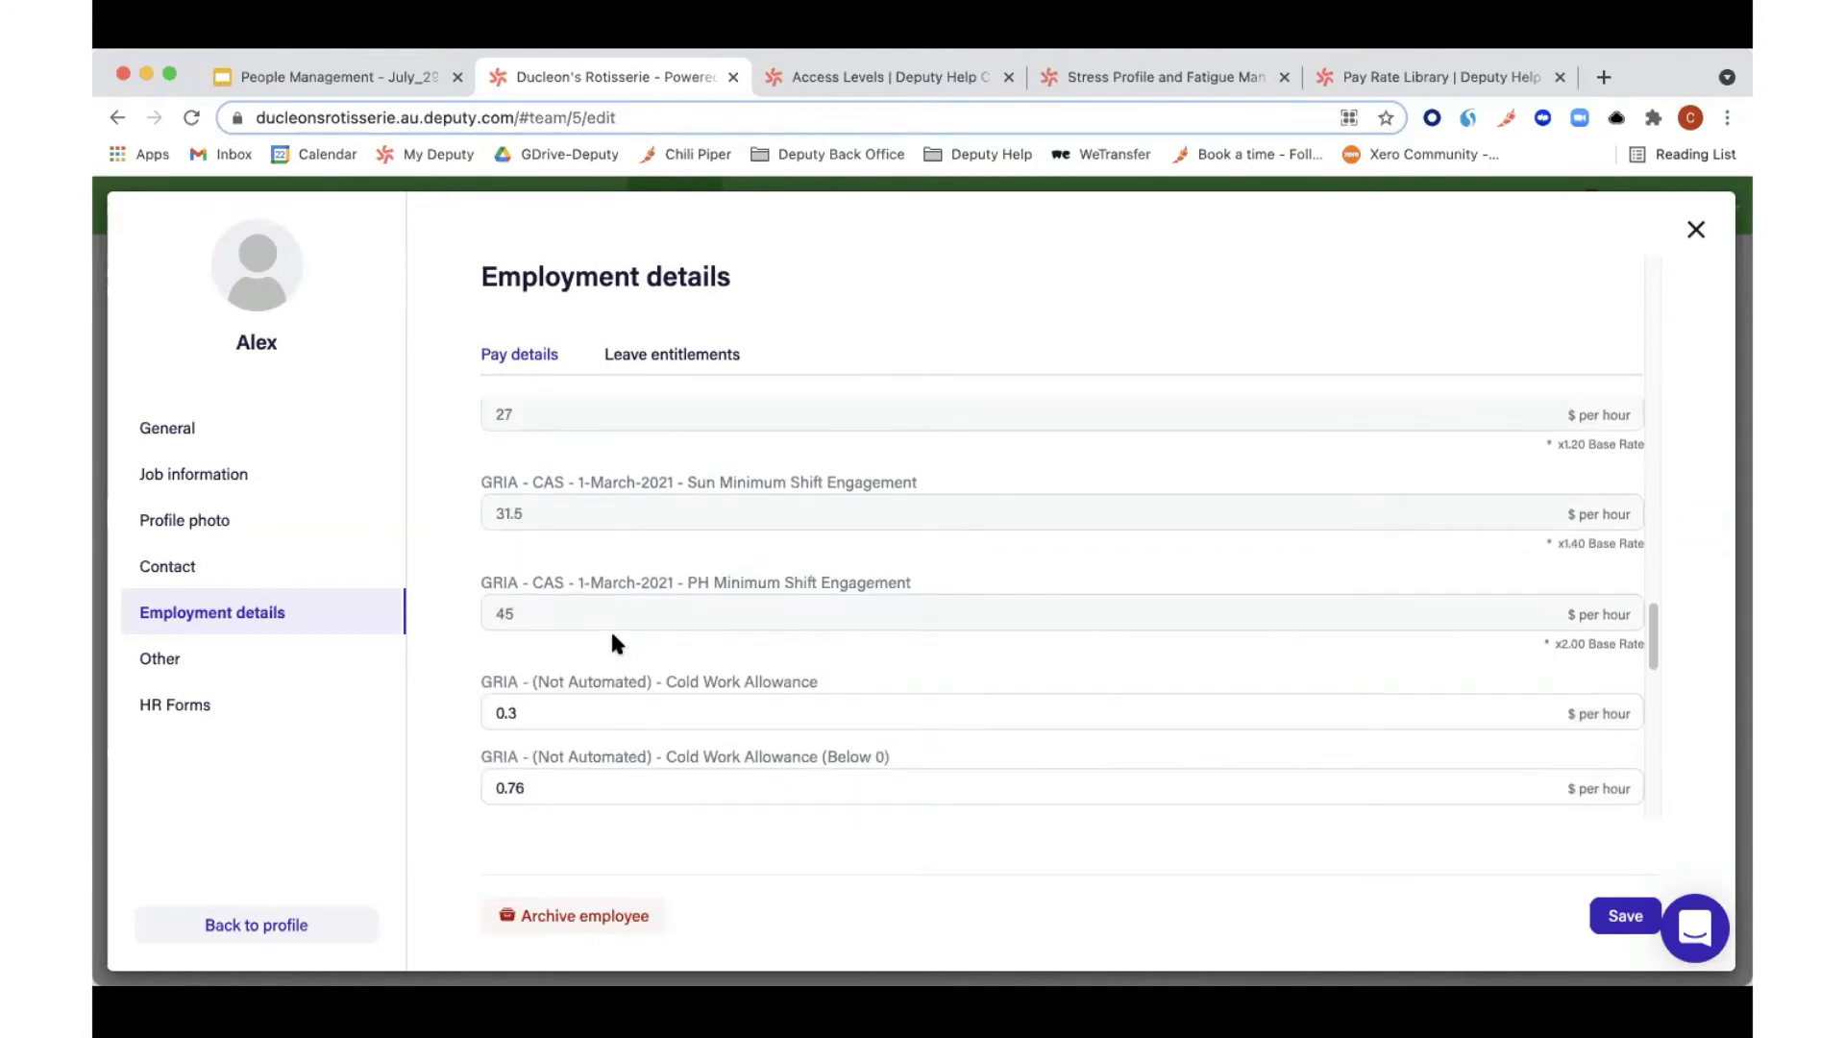
{"action": "scroll", "coordinate": [615, 642], "scroll_direction": "up", "scroll_amount": 15}
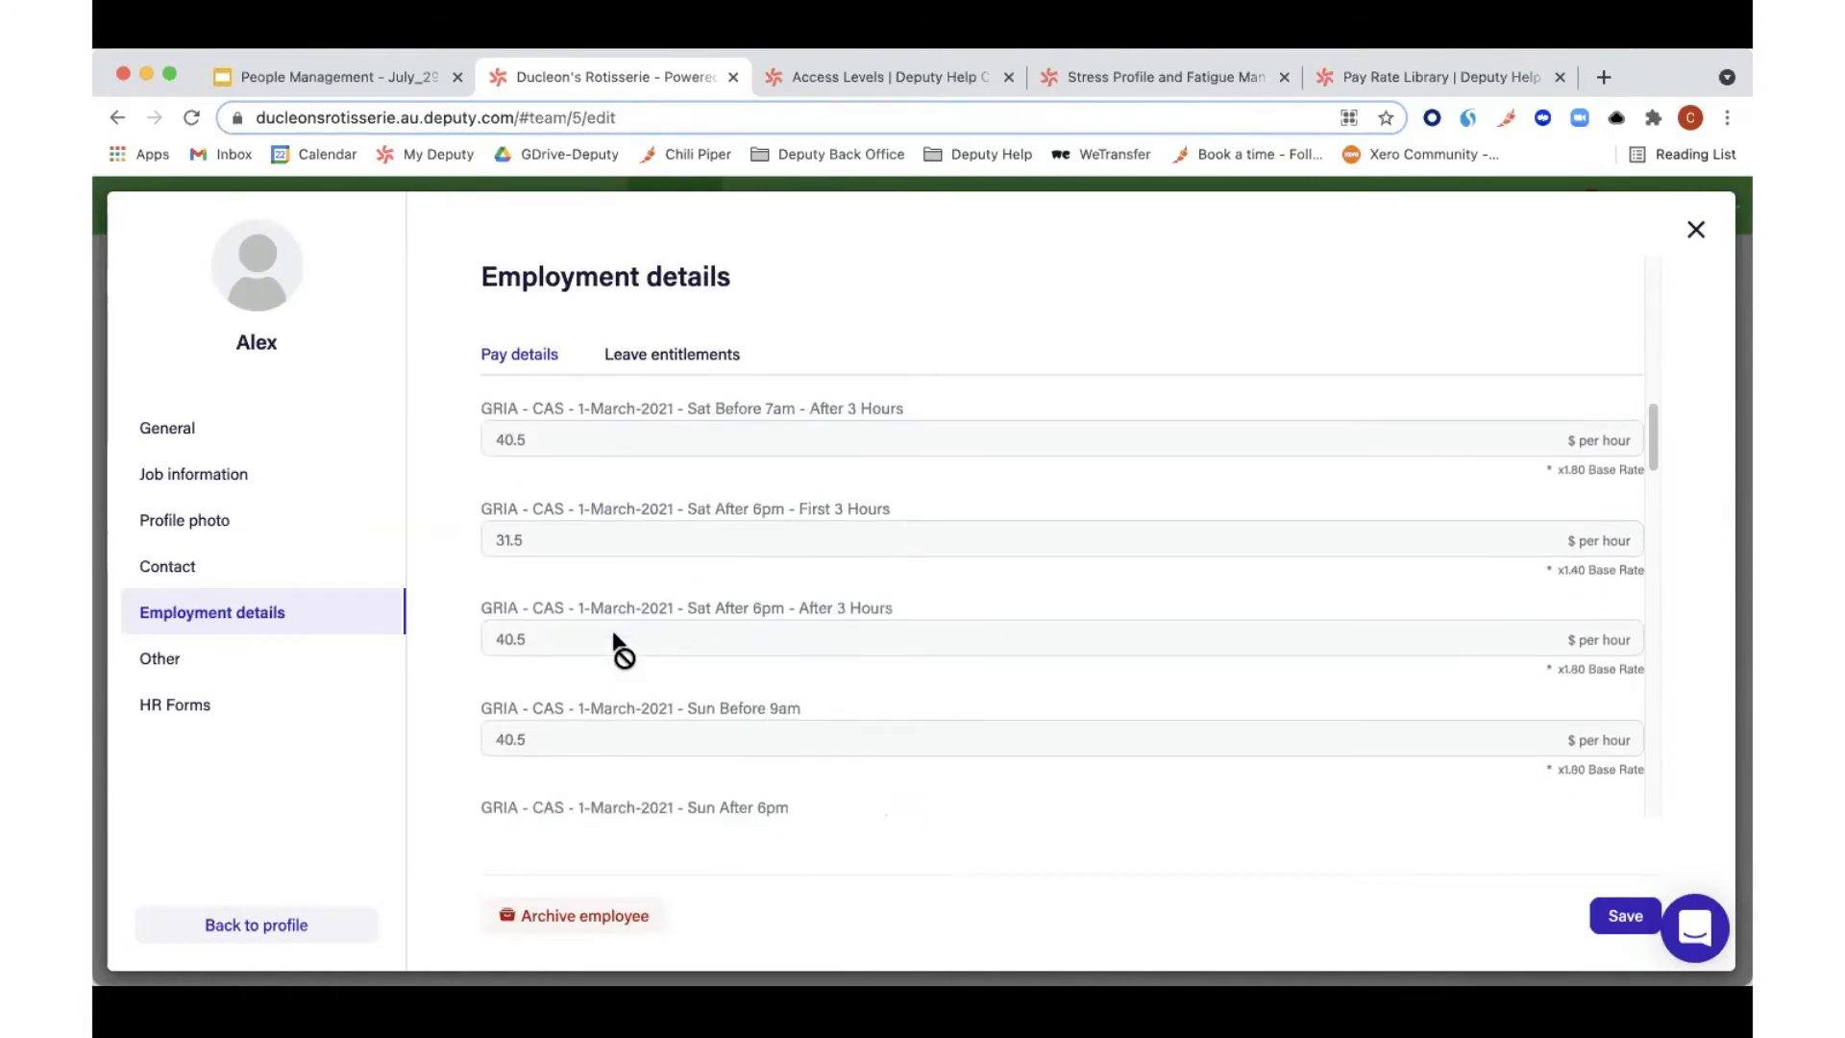
{"action": "scroll", "coordinate": [615, 644], "scroll_direction": "up", "scroll_amount": 15}
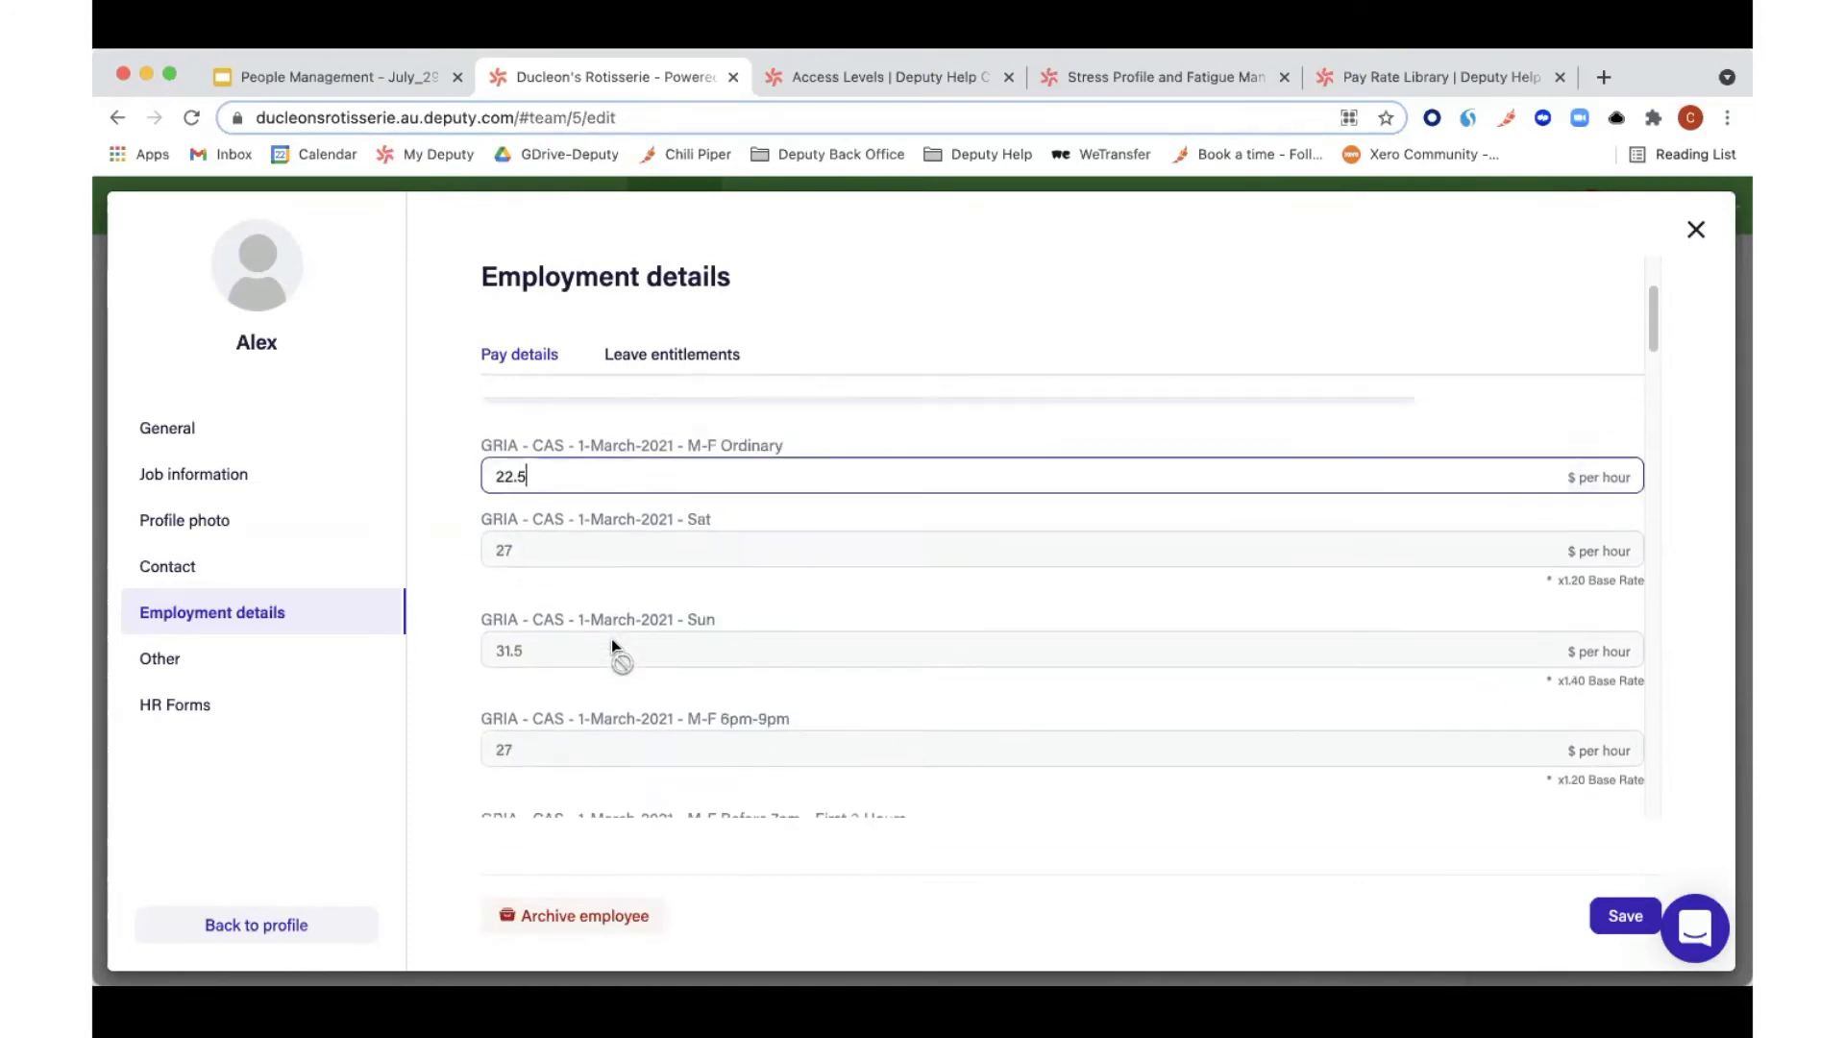
{"action": "scroll", "coordinate": [611, 638], "scroll_direction": "up", "scroll_amount": 4}
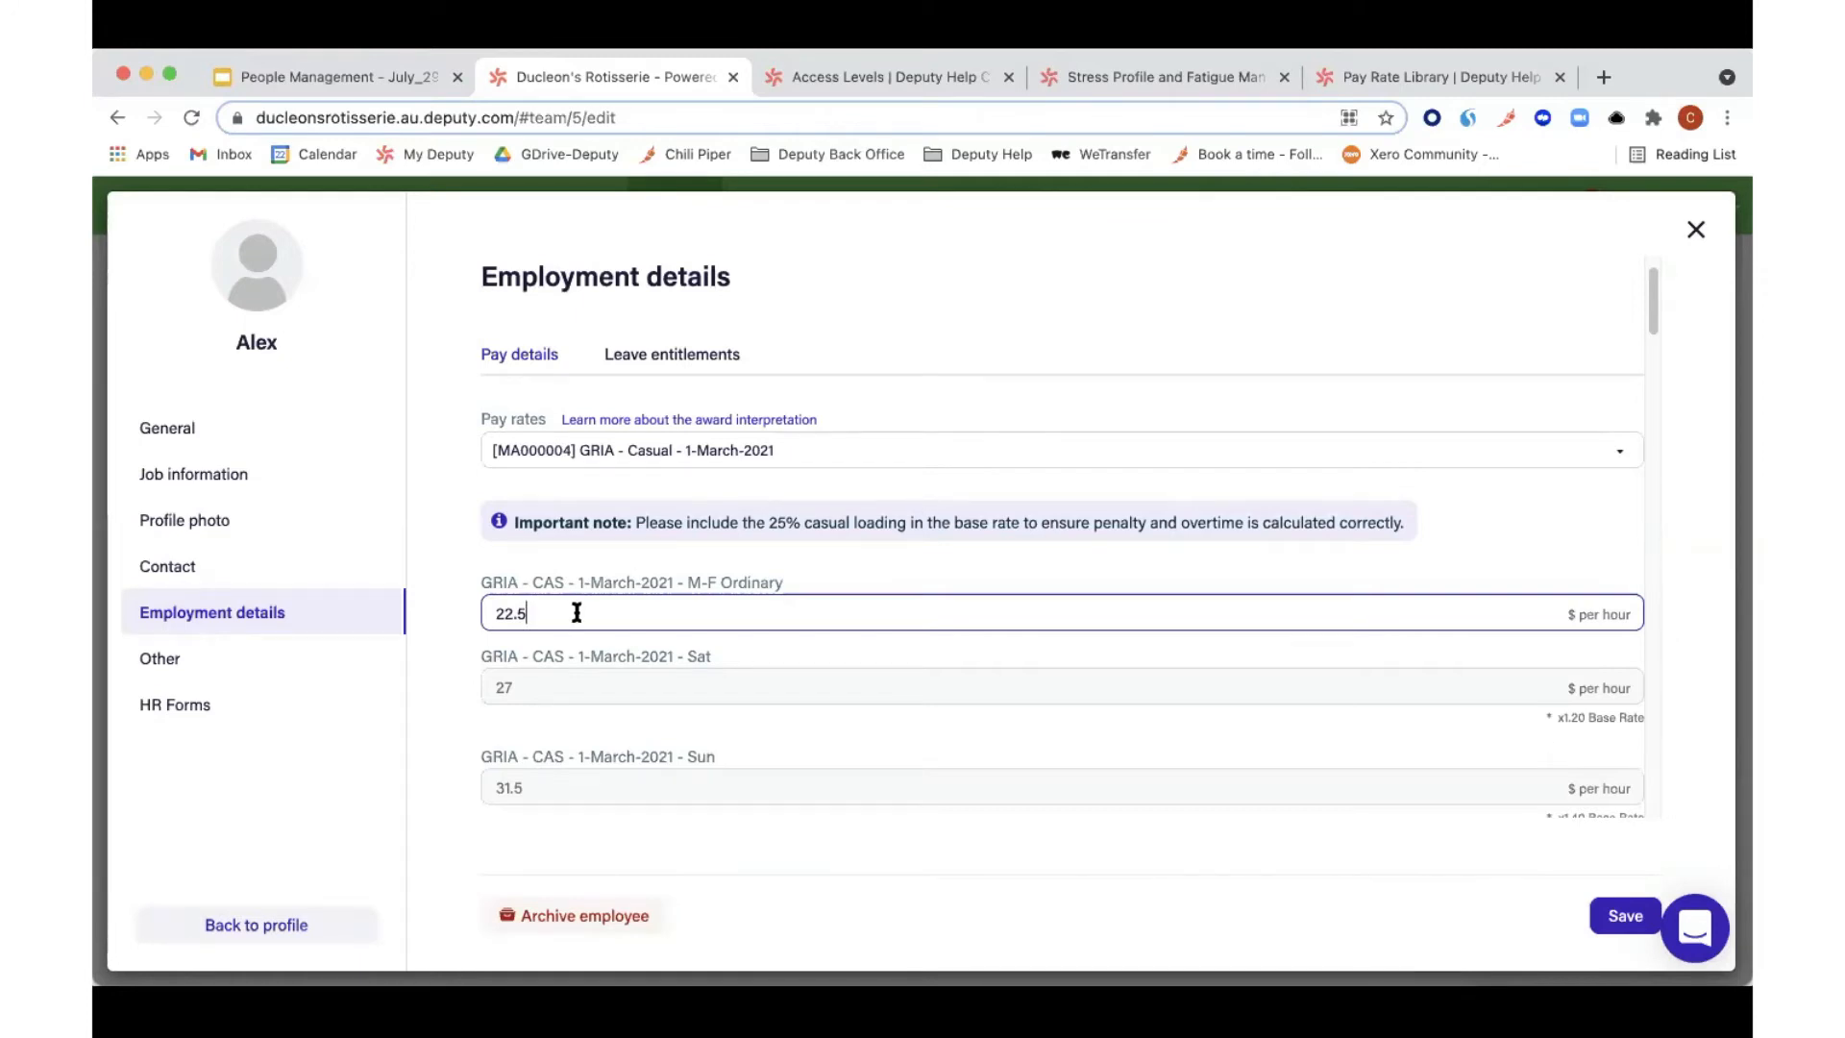
Step: Change the GRIA casual award's M-F Ordinary rate to 23 per hour
{"action": "key", "text": "BackSpace"}
{"action": "key", "text": "BackSpace"}
{"action": "key", "text": "BackSpace"}
{"action": "type", "text": "3"}
{"action": "left_click_drag", "start_coordinate": [1645, 314], "coordinate": [1587, 317]}
Step: Go to the employee's leave entitlements and look through the leave types that can be assigned
{"action": "left_click", "coordinate": [634, 361]}
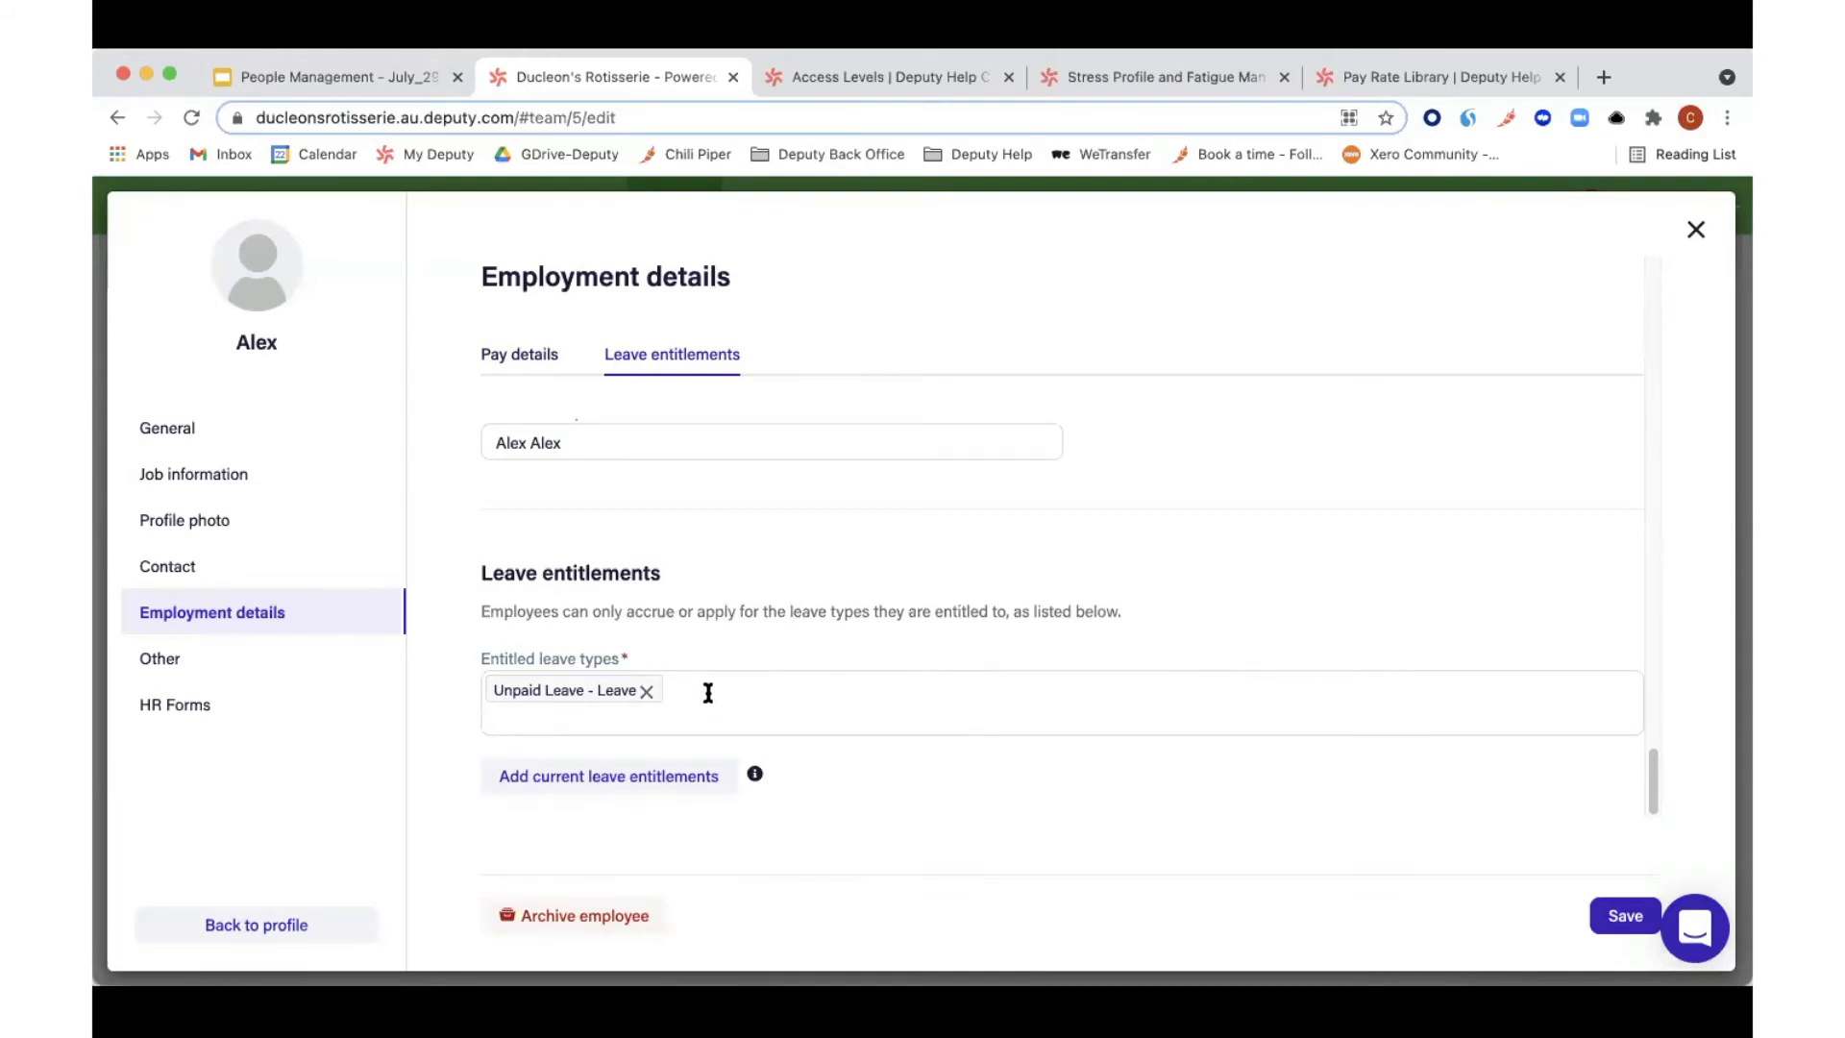
{"action": "left_click", "coordinate": [756, 702]}
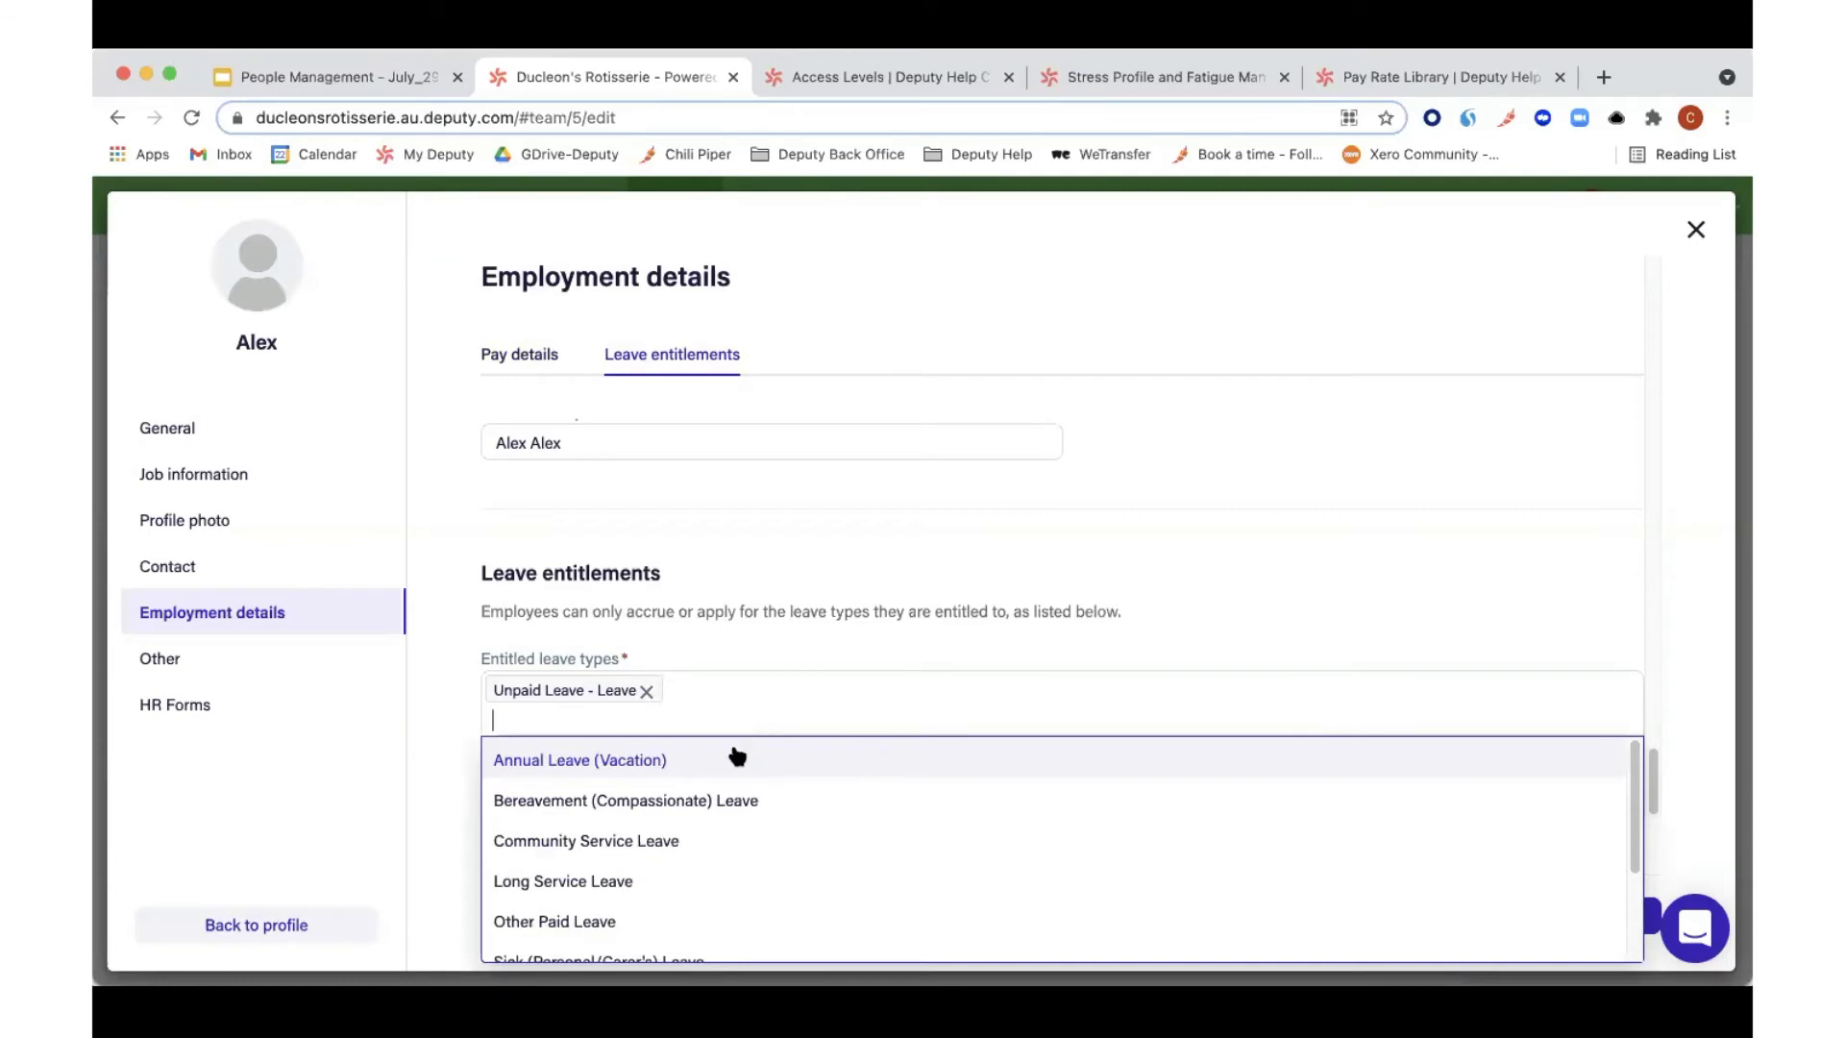
{"action": "scroll", "coordinate": [725, 786], "scroll_direction": "down", "scroll_amount": 1}
{"action": "scroll", "coordinate": [711, 797], "scroll_direction": "up", "scroll_amount": 2}
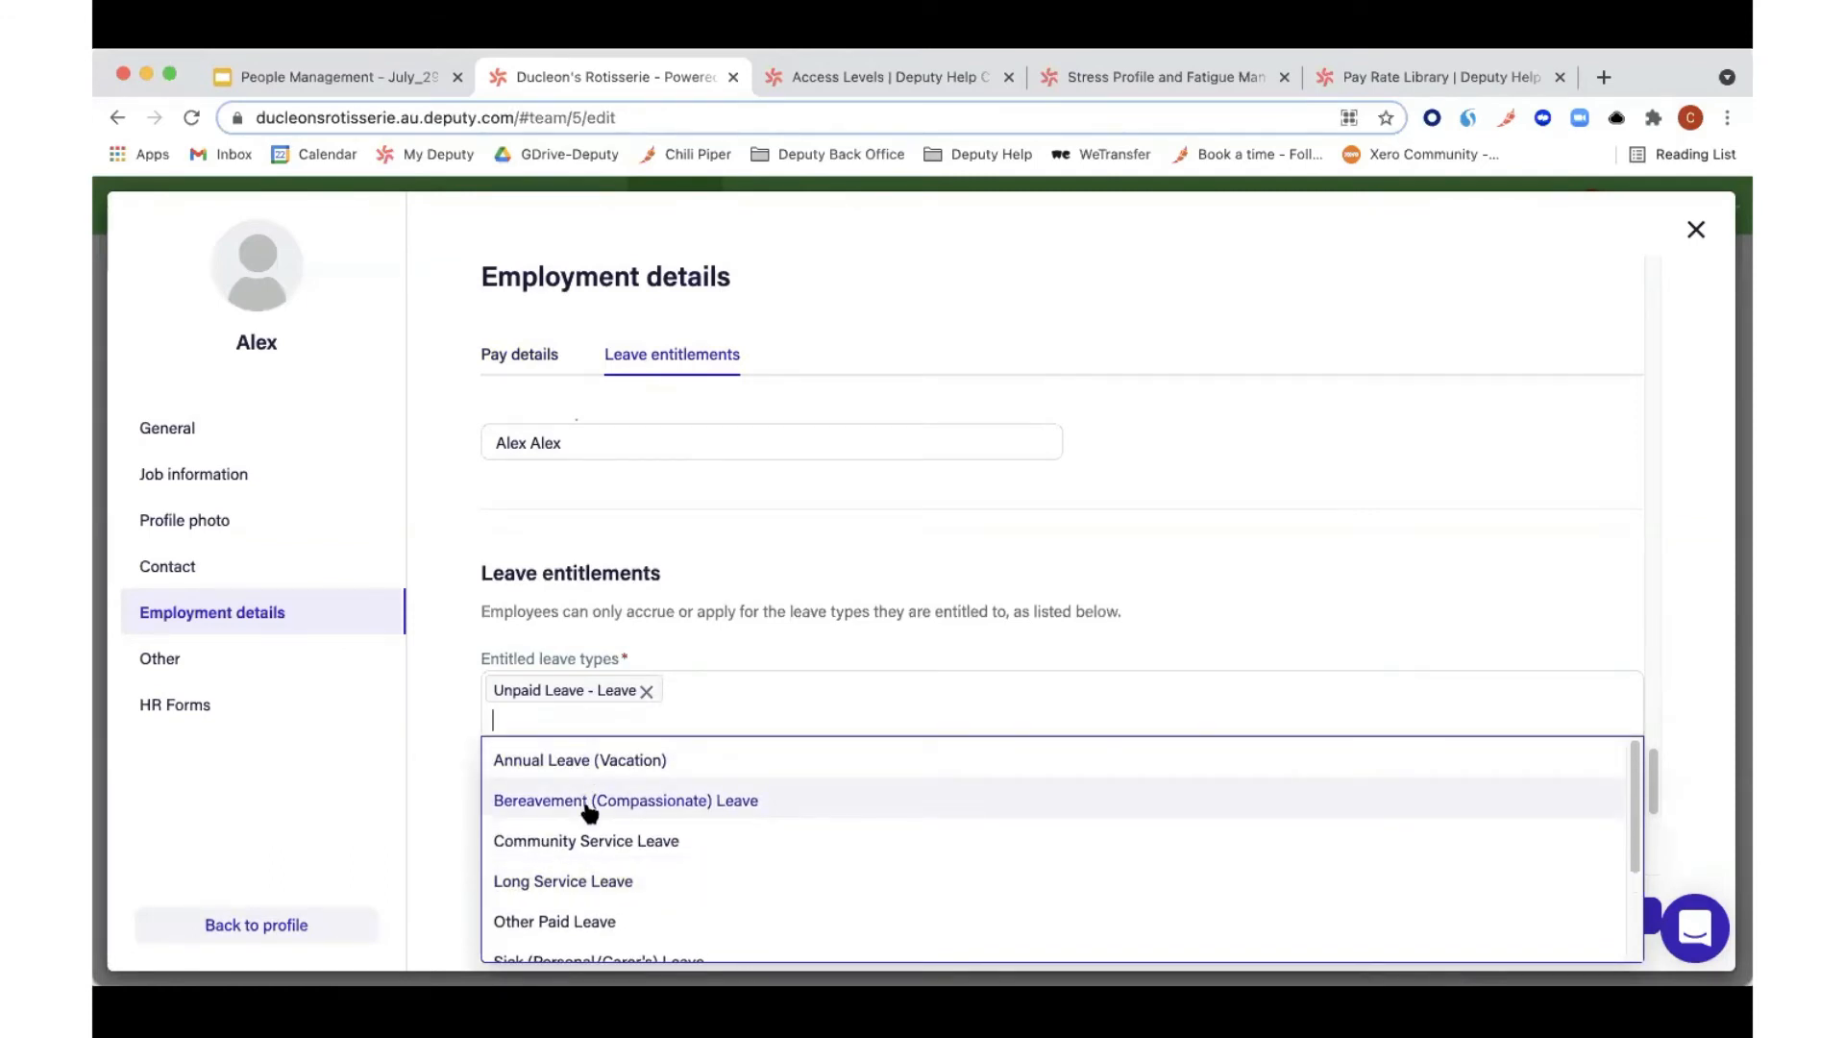
{"action": "scroll", "coordinate": [588, 815], "scroll_direction": "down", "scroll_amount": 1}
{"action": "scroll", "coordinate": [588, 819], "scroll_direction": "down", "scroll_amount": 3}
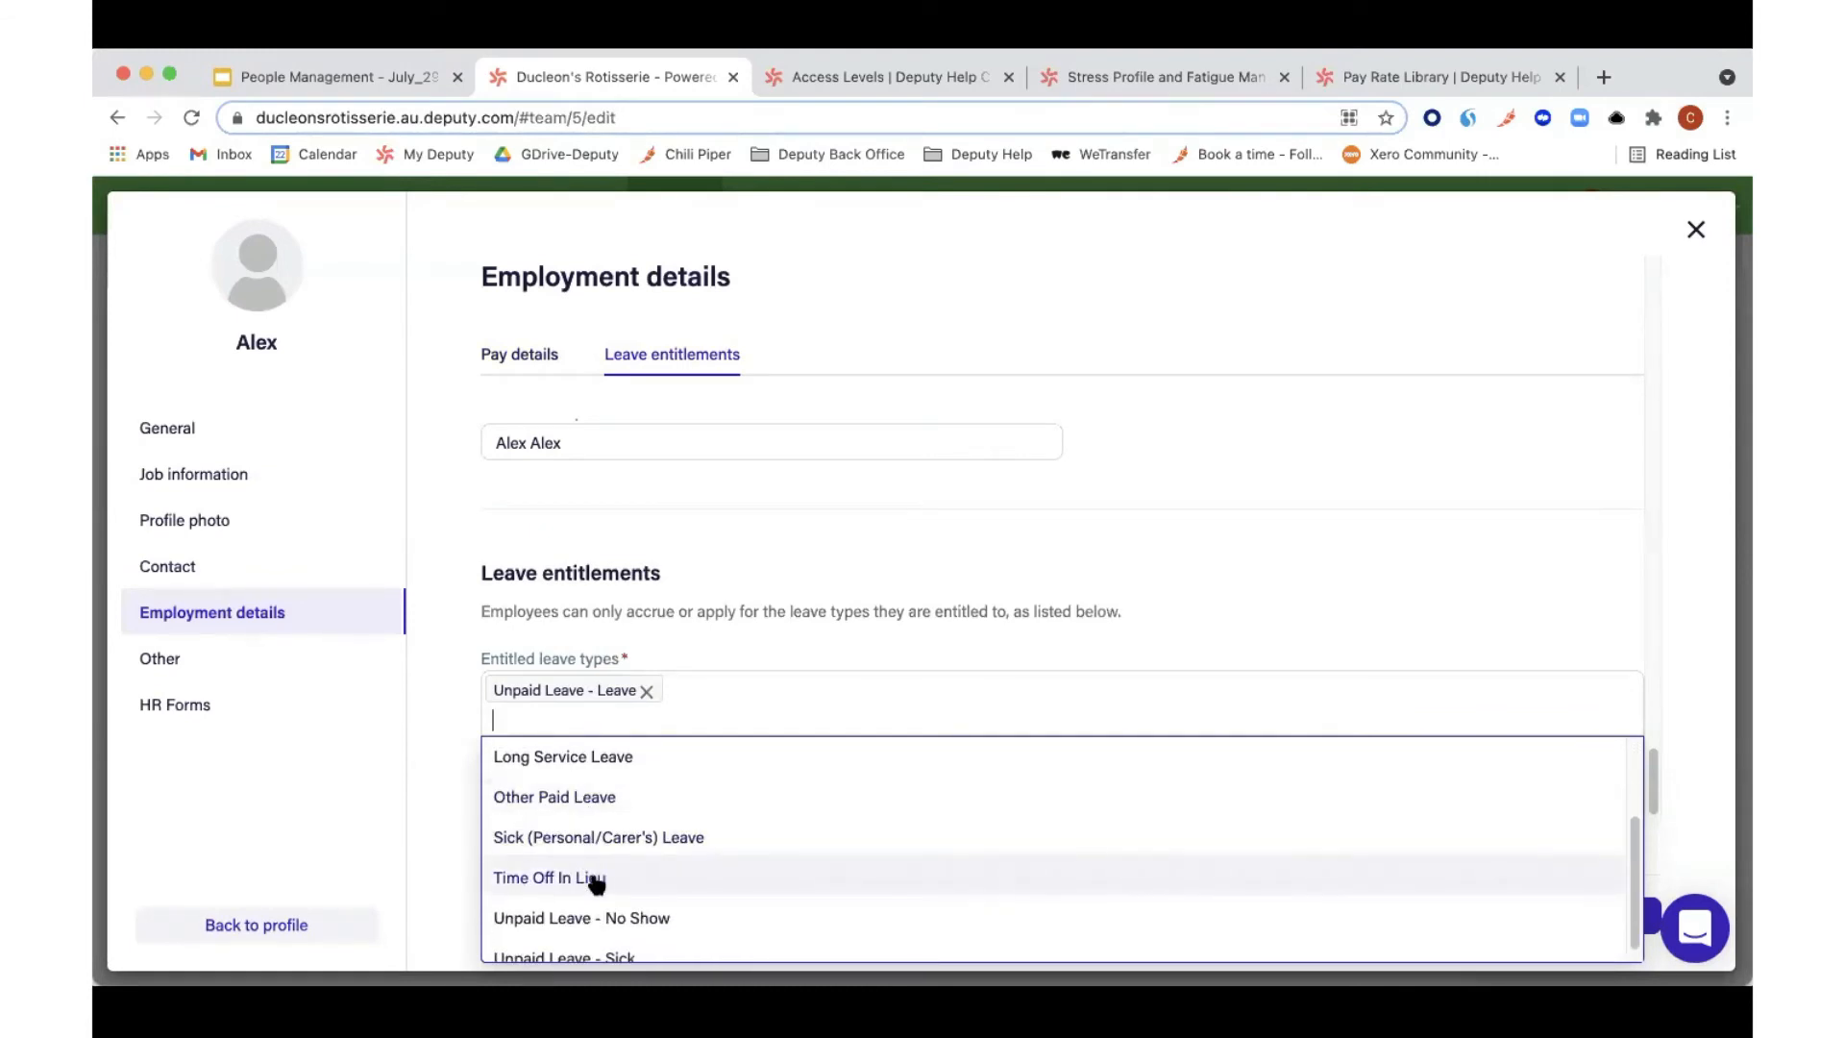
{"action": "scroll", "coordinate": [596, 879], "scroll_direction": "down", "scroll_amount": 1}
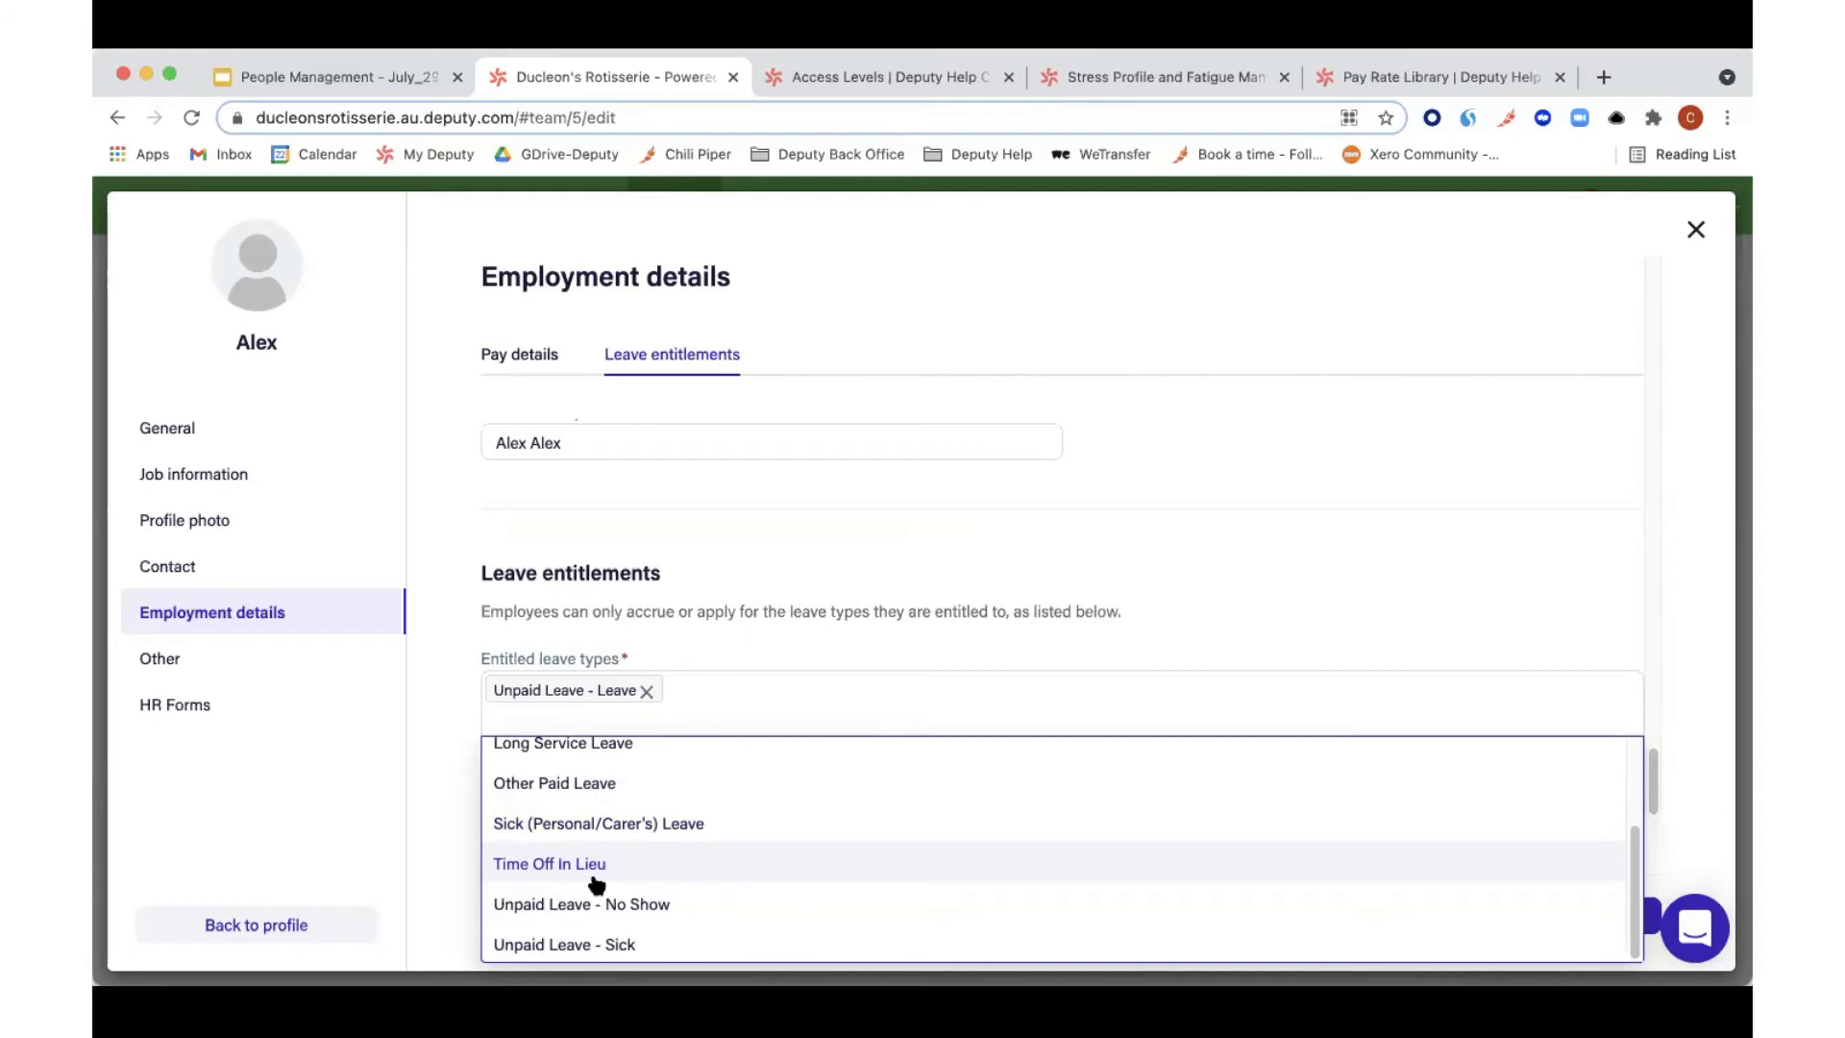
{"action": "left_click", "coordinate": [968, 642]}
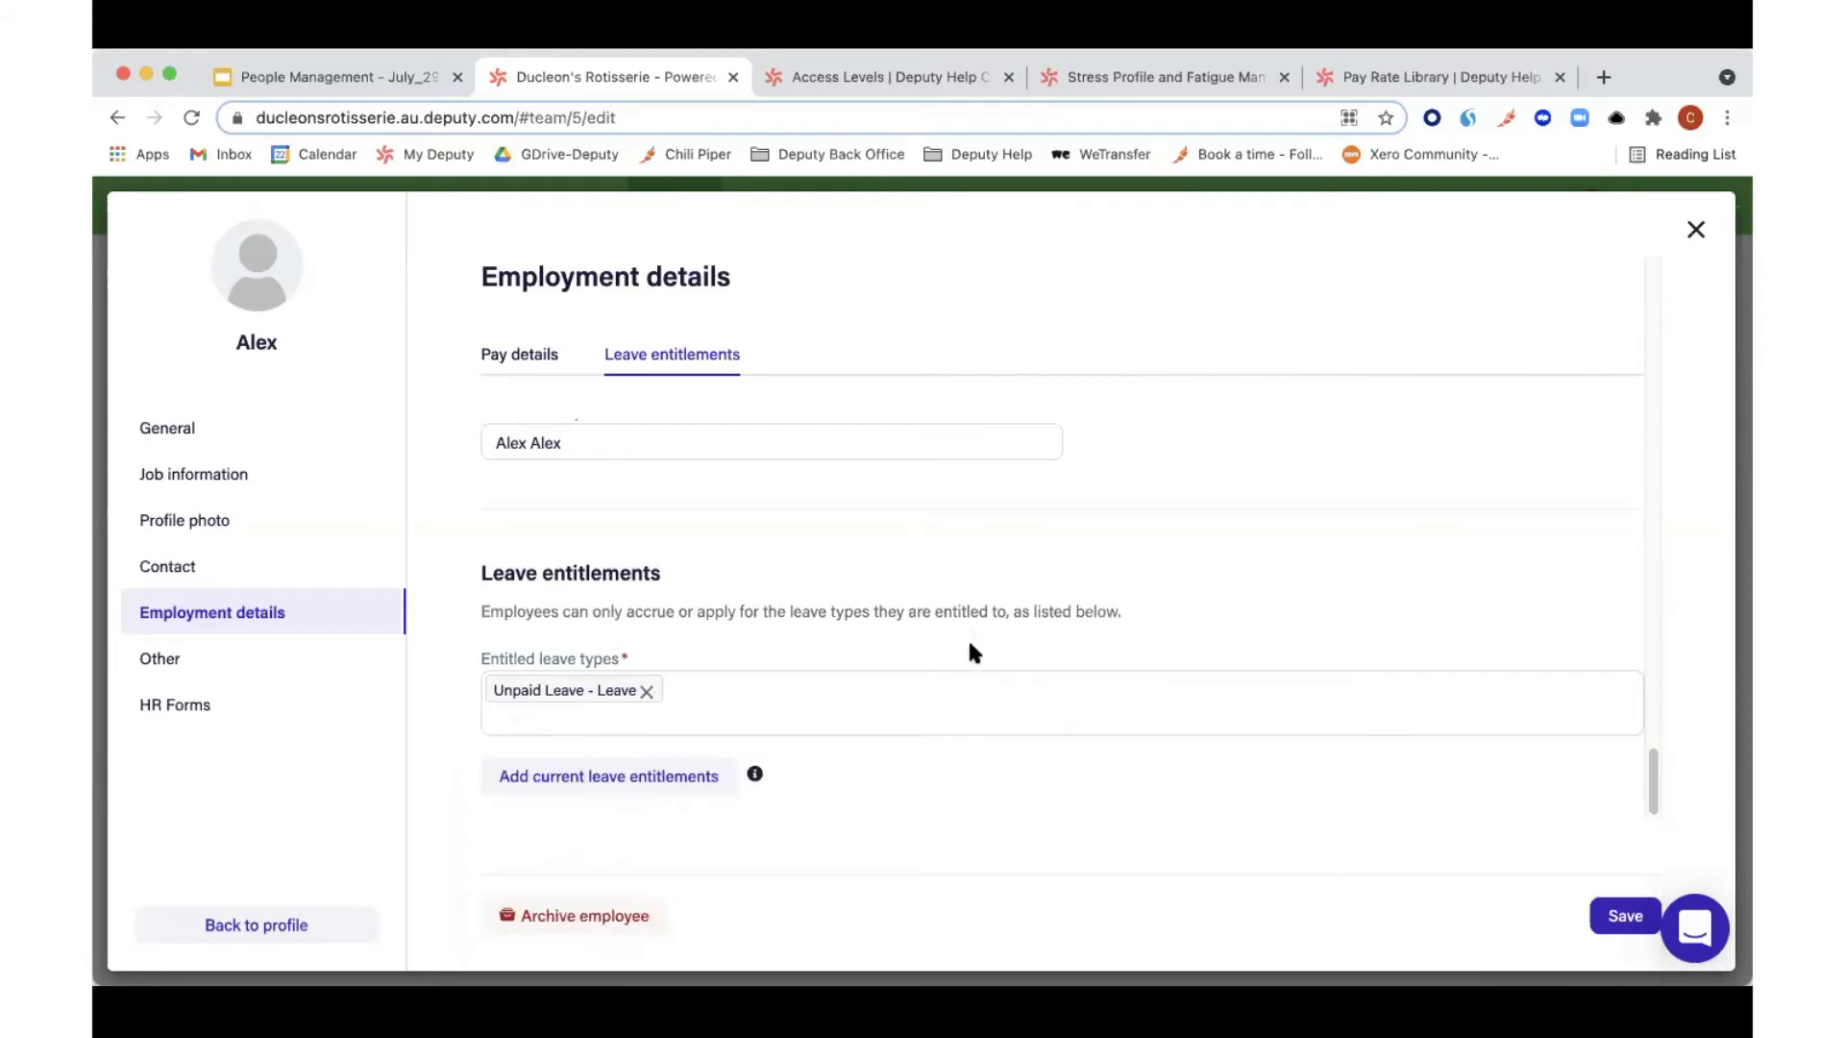
Step: Add the current leave entitlements to the employee's entitled leave types
{"action": "scroll", "coordinate": [973, 651], "scroll_direction": "up", "scroll_amount": 15}
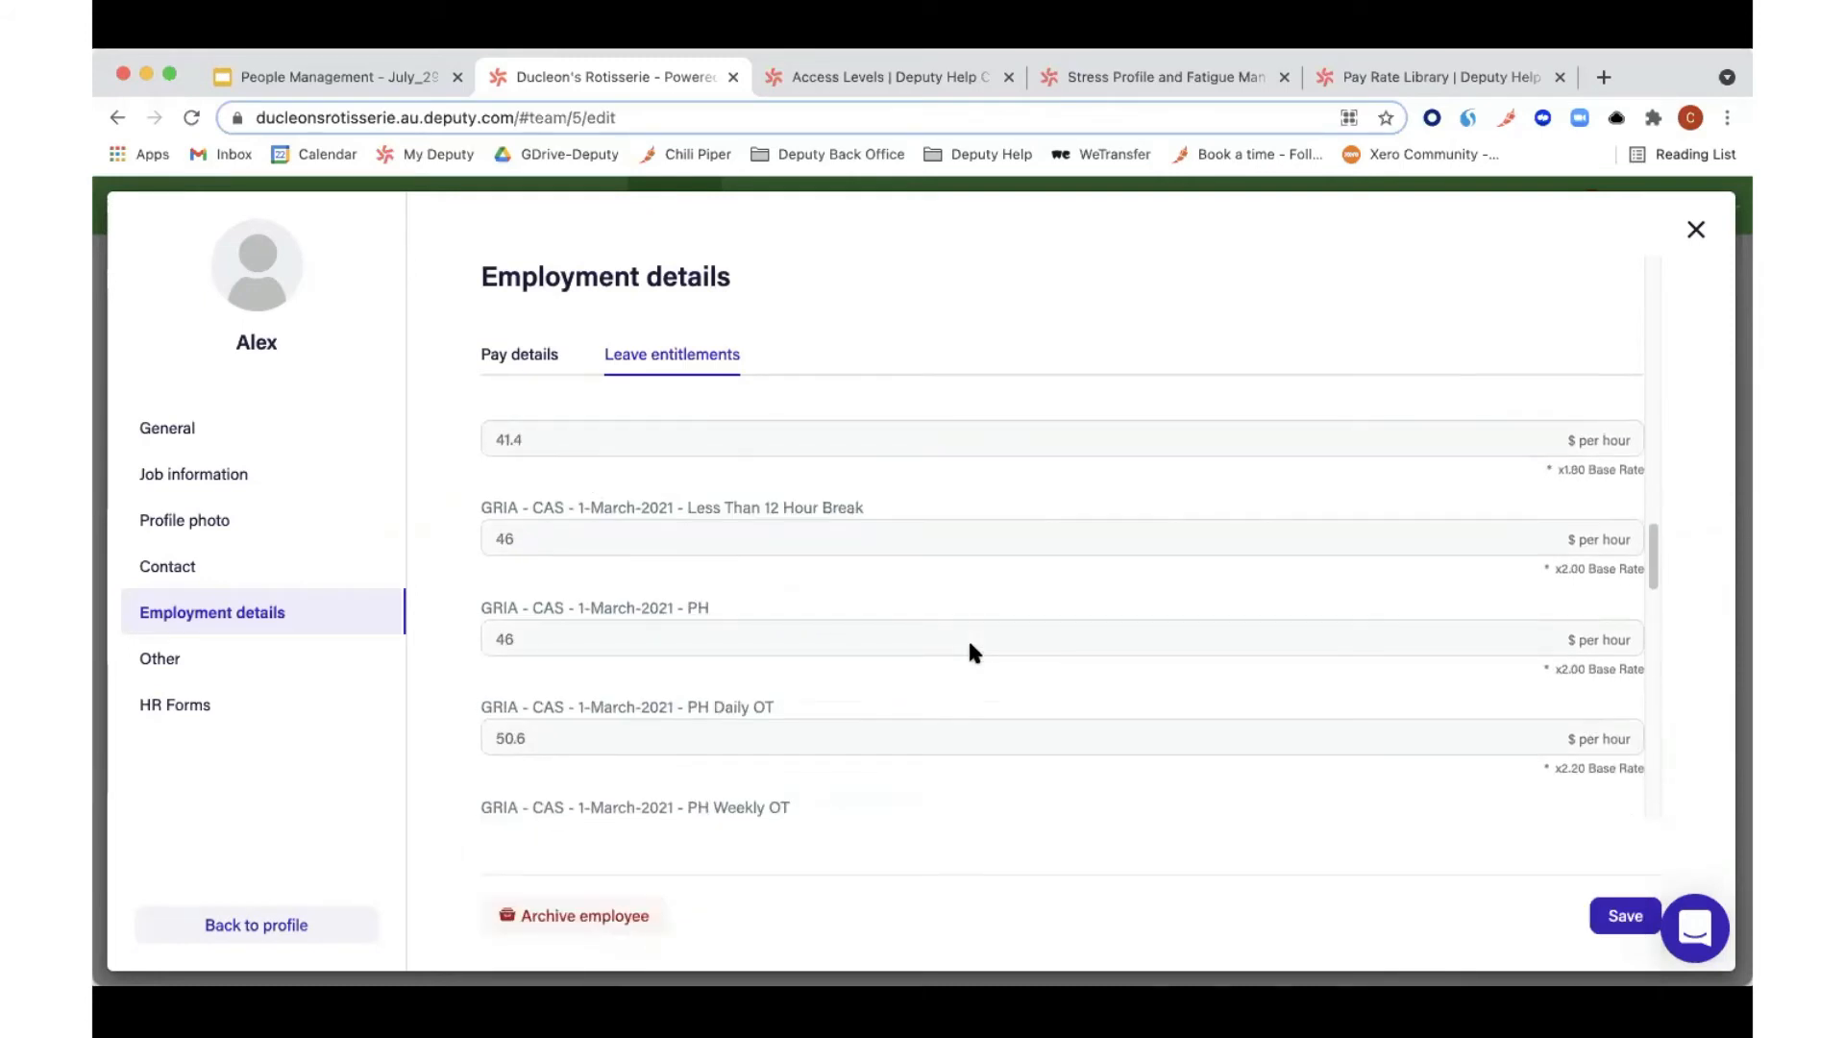
{"action": "scroll", "coordinate": [968, 644], "scroll_direction": "up", "scroll_amount": 8}
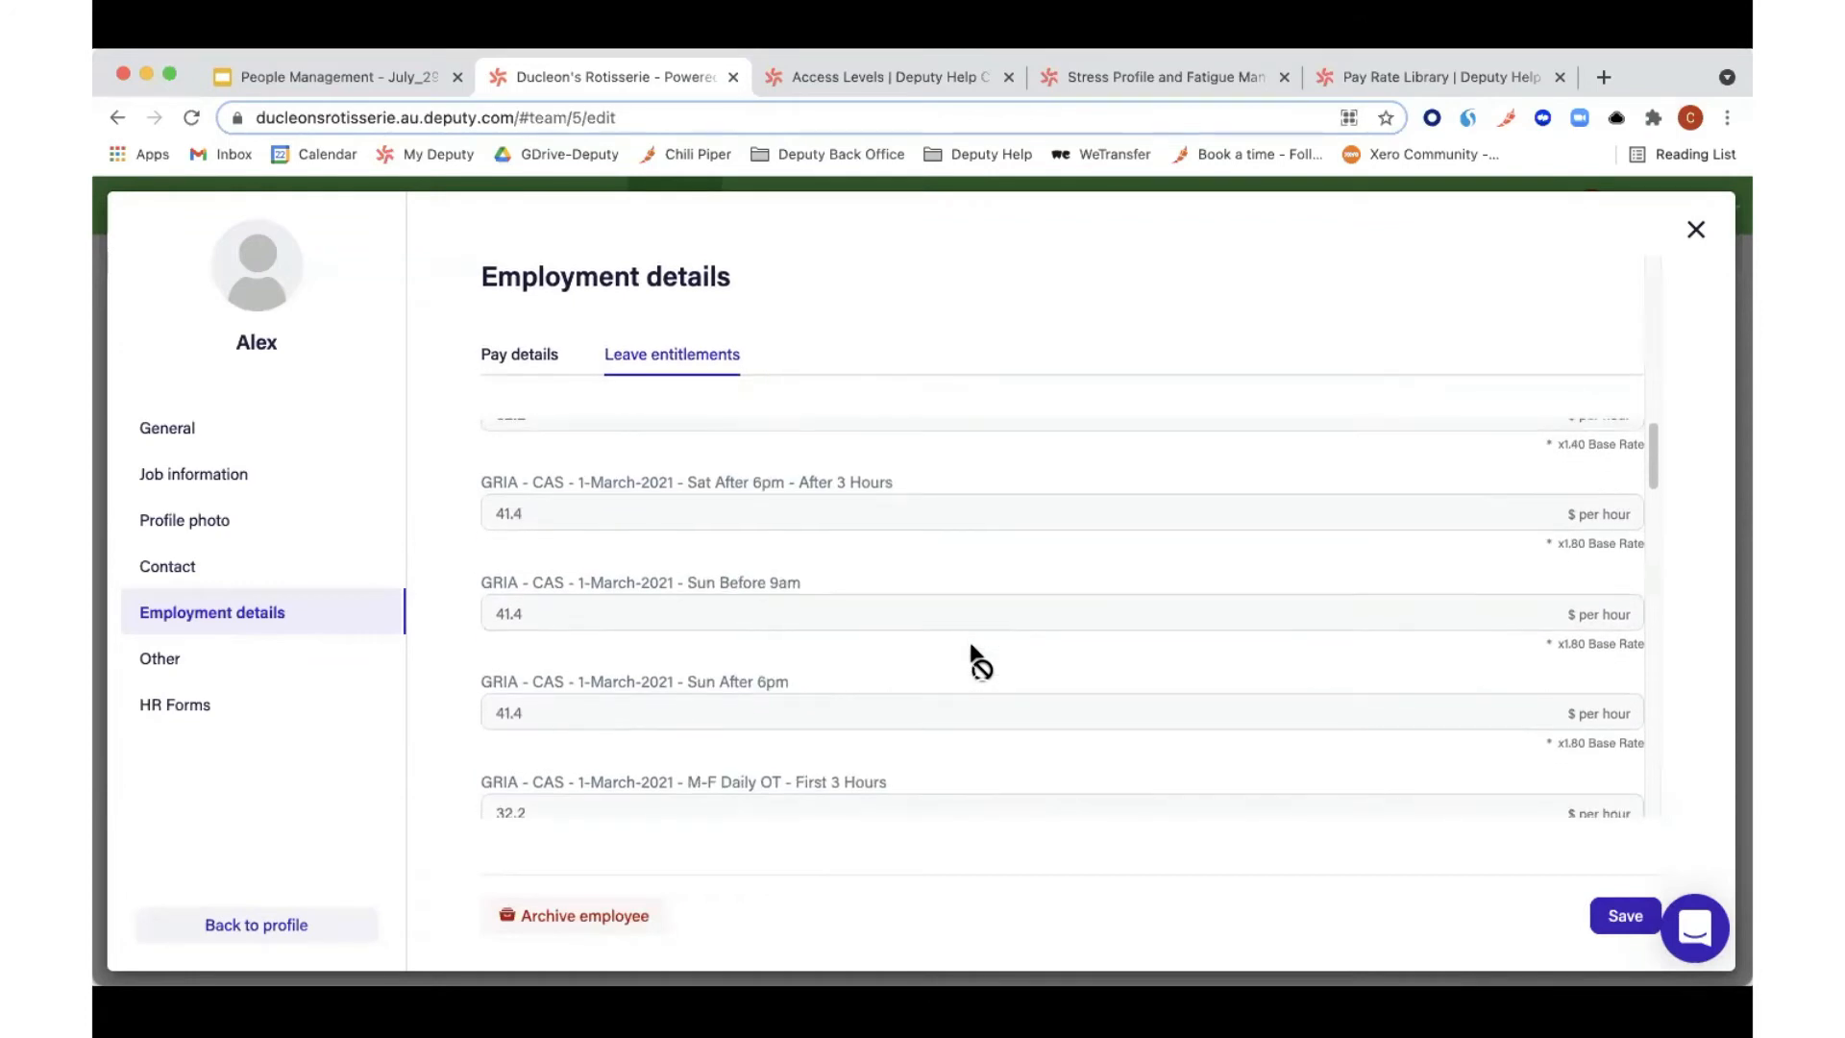
{"action": "scroll", "coordinate": [972, 650], "scroll_direction": "up", "scroll_amount": 5}
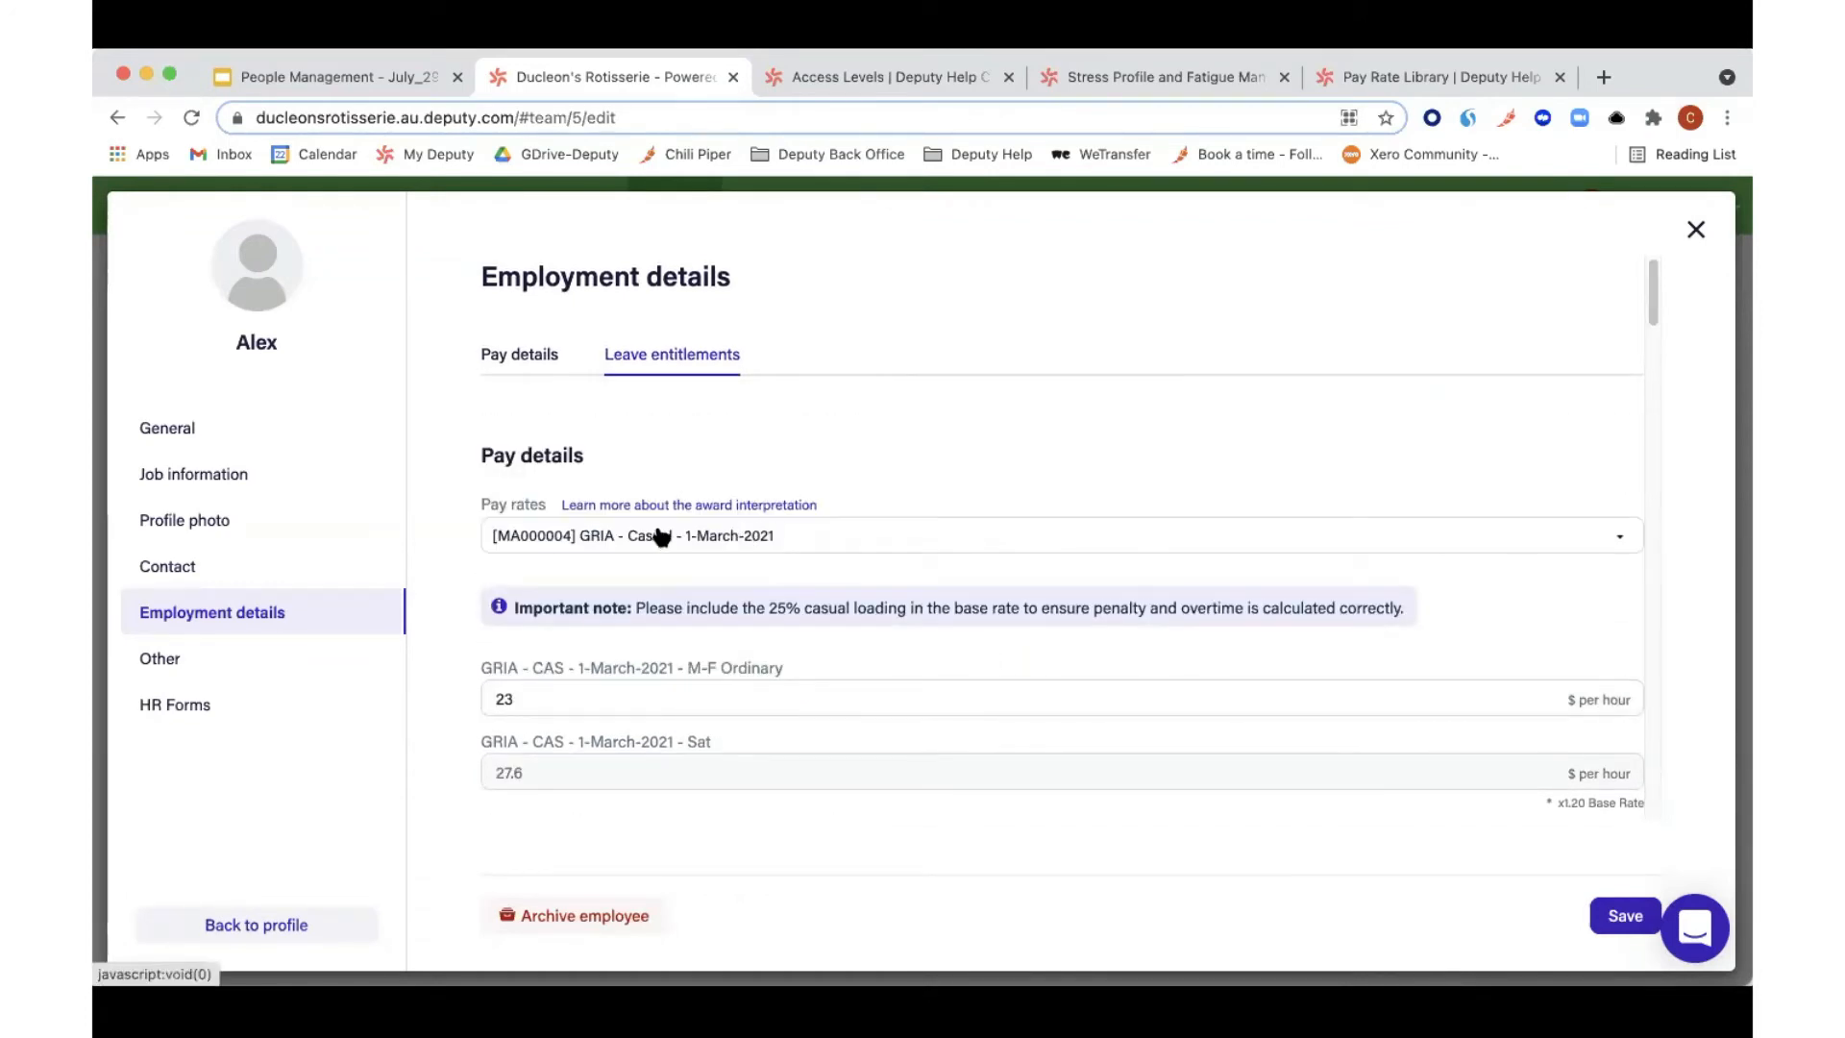
{"action": "left_click", "coordinate": [683, 357]}
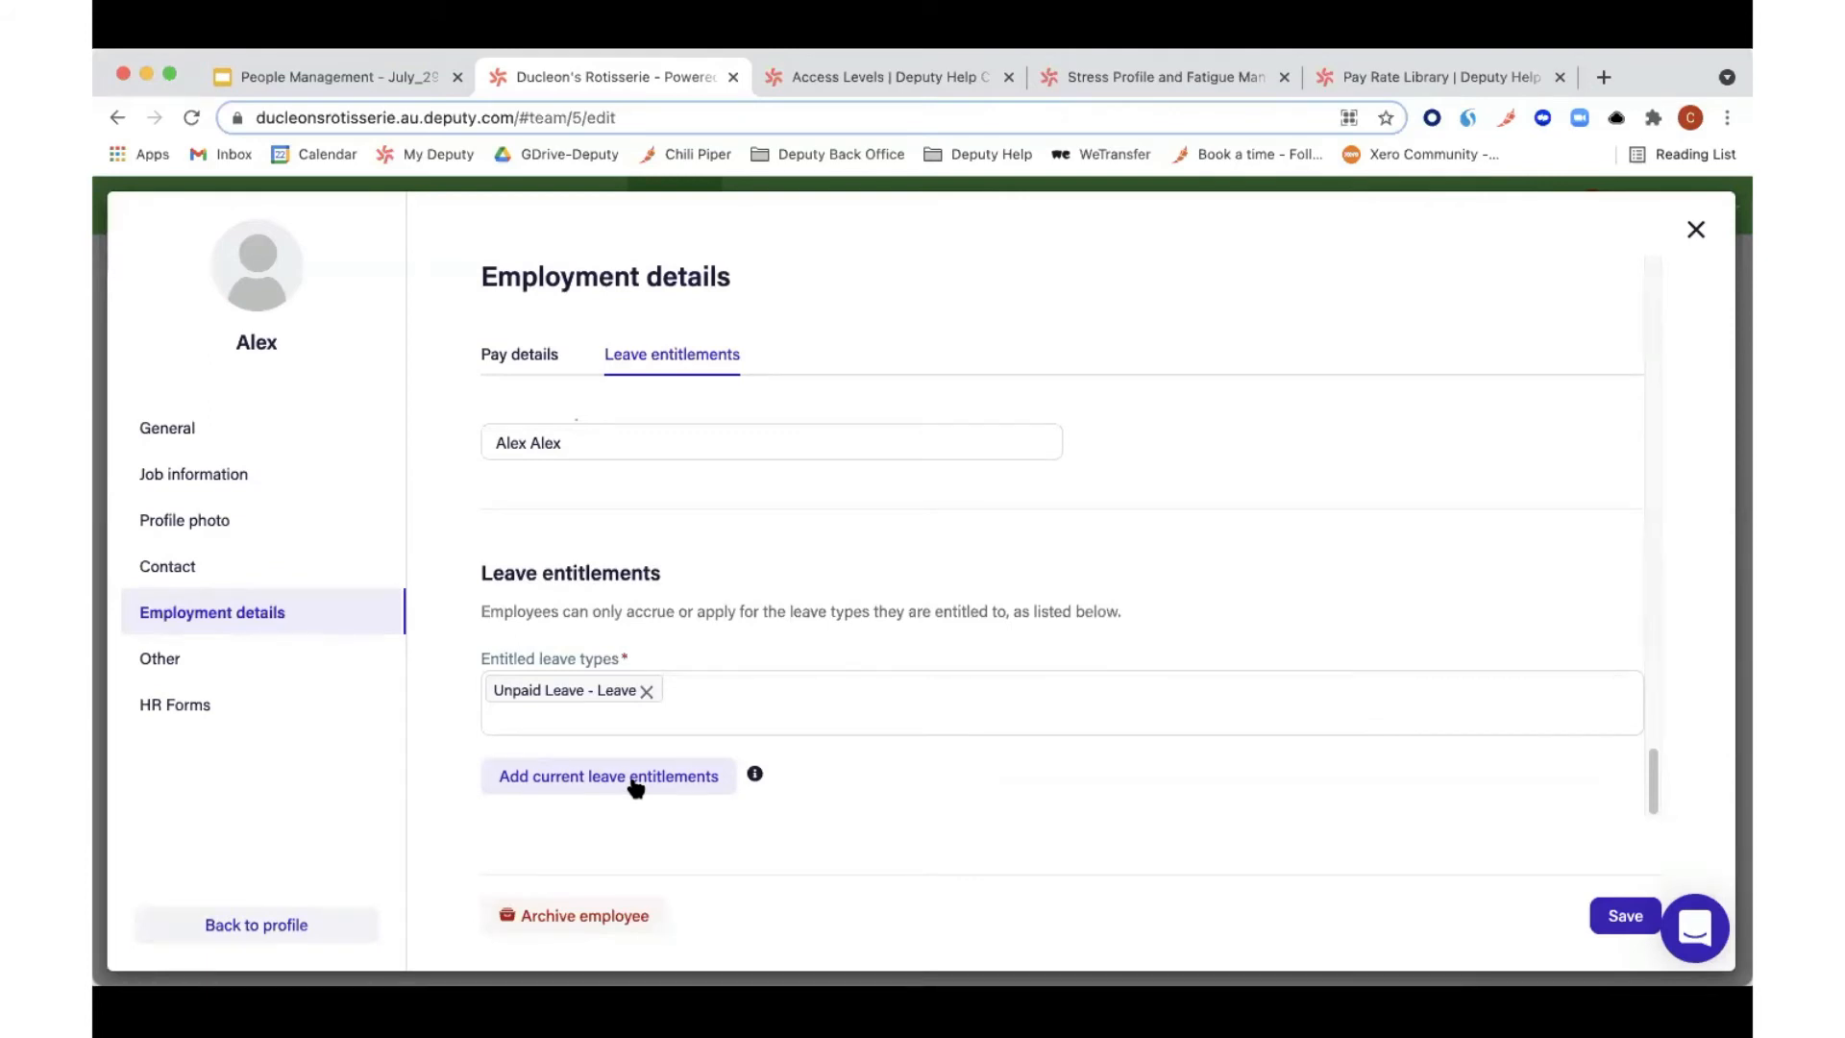
{"action": "left_click", "coordinate": [635, 786]}
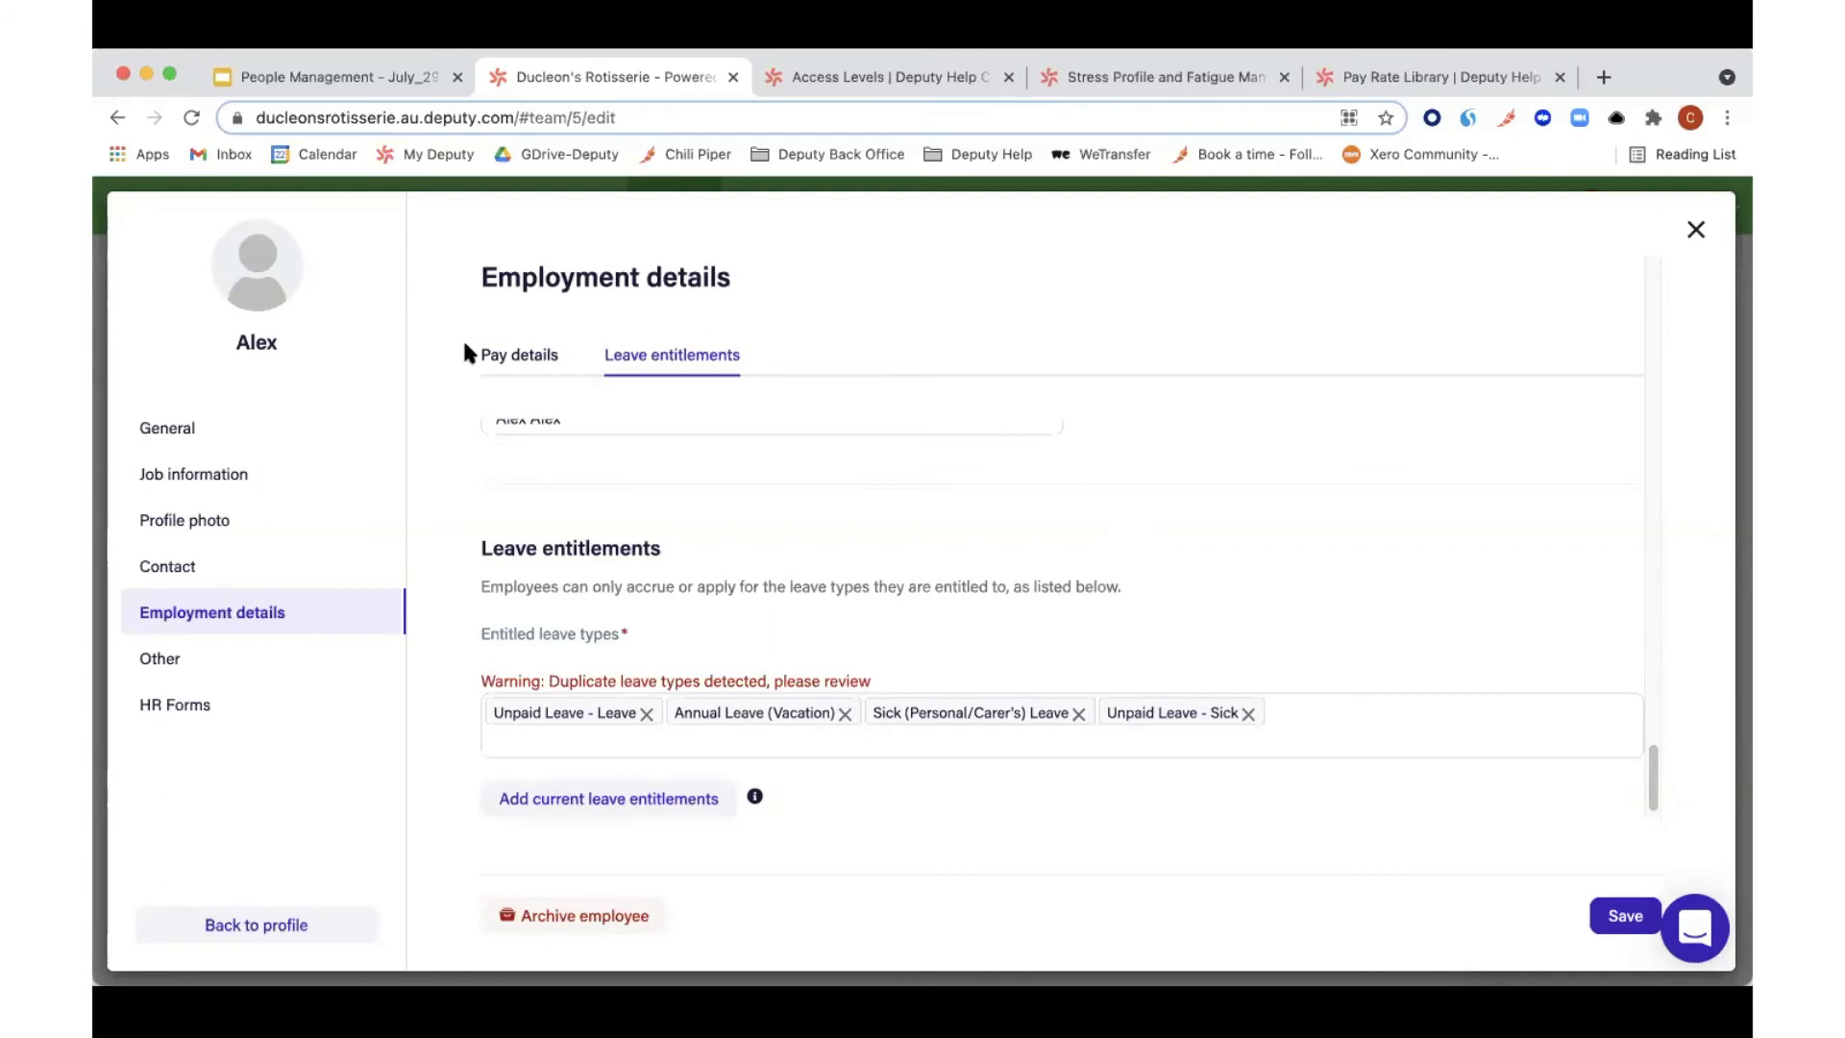
Step: Switch the employee's pay rate in the pay details to Hourly
{"action": "left_click", "coordinate": [512, 355]}
{"action": "left_click", "coordinate": [781, 519]}
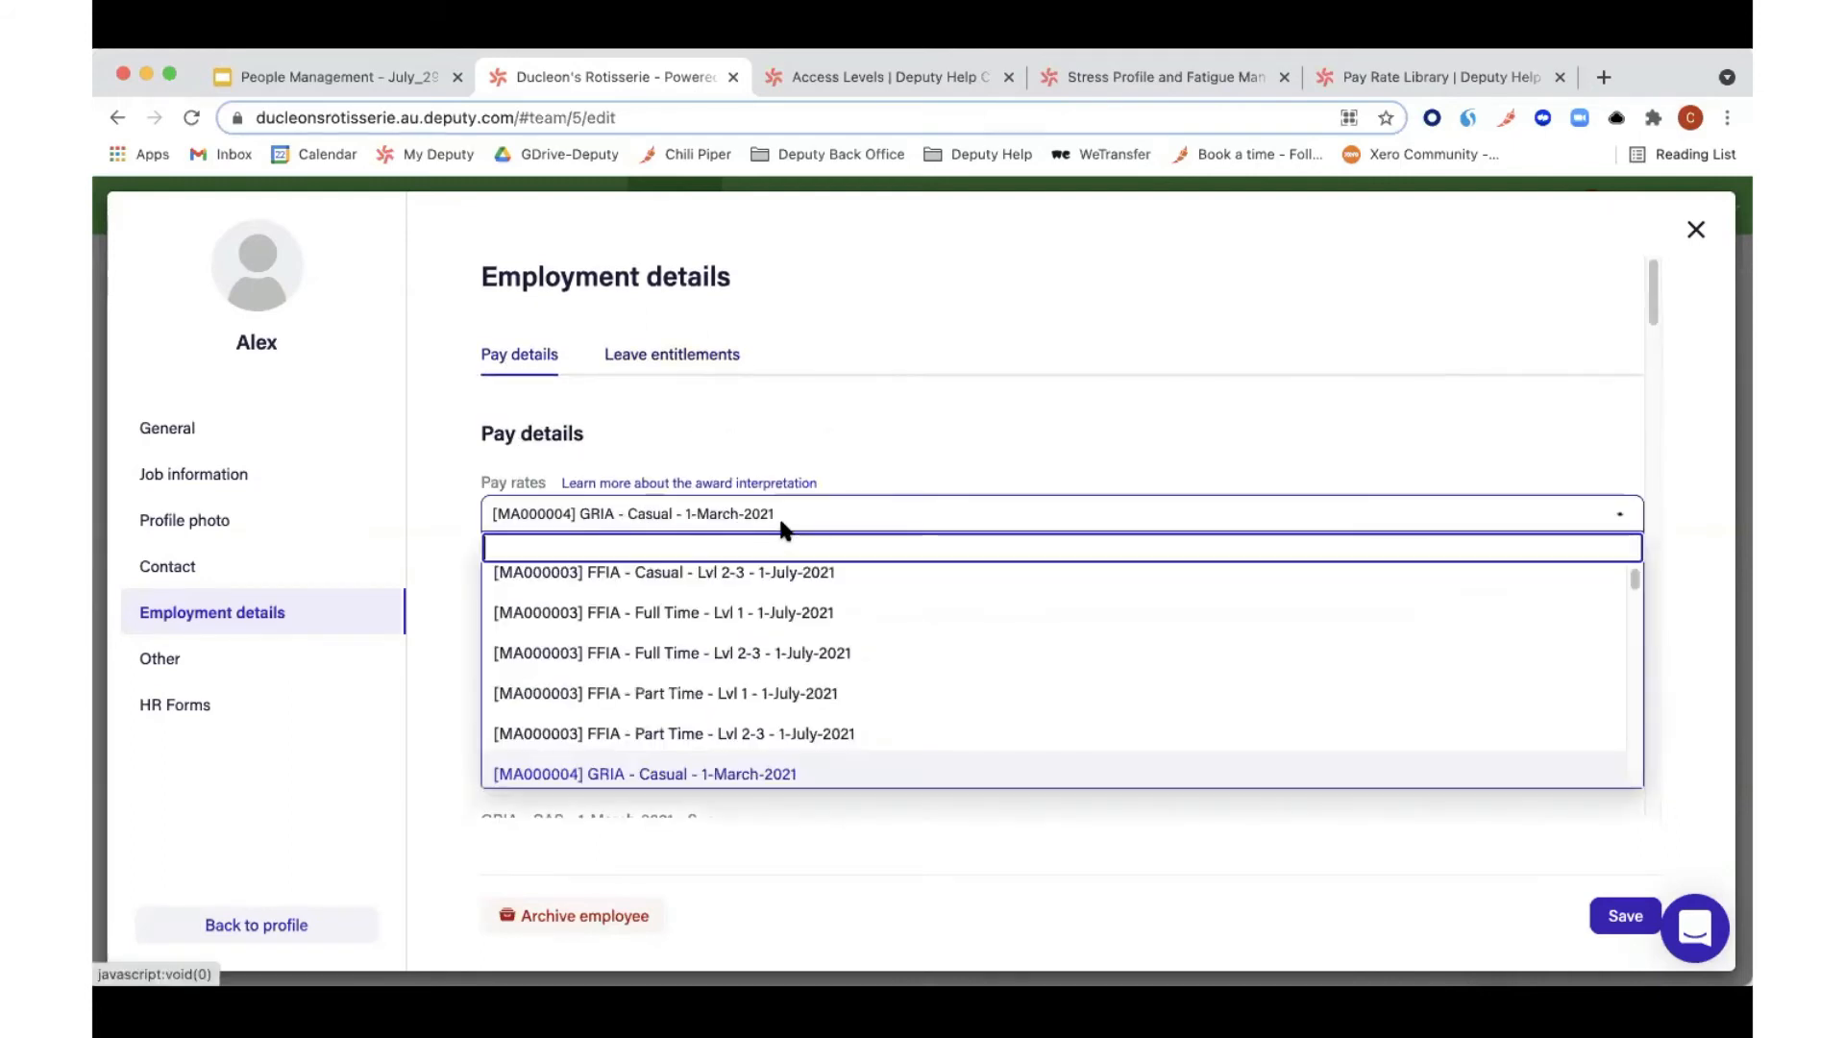
{"action": "scroll", "coordinate": [708, 618], "scroll_direction": "up", "scroll_amount": 10}
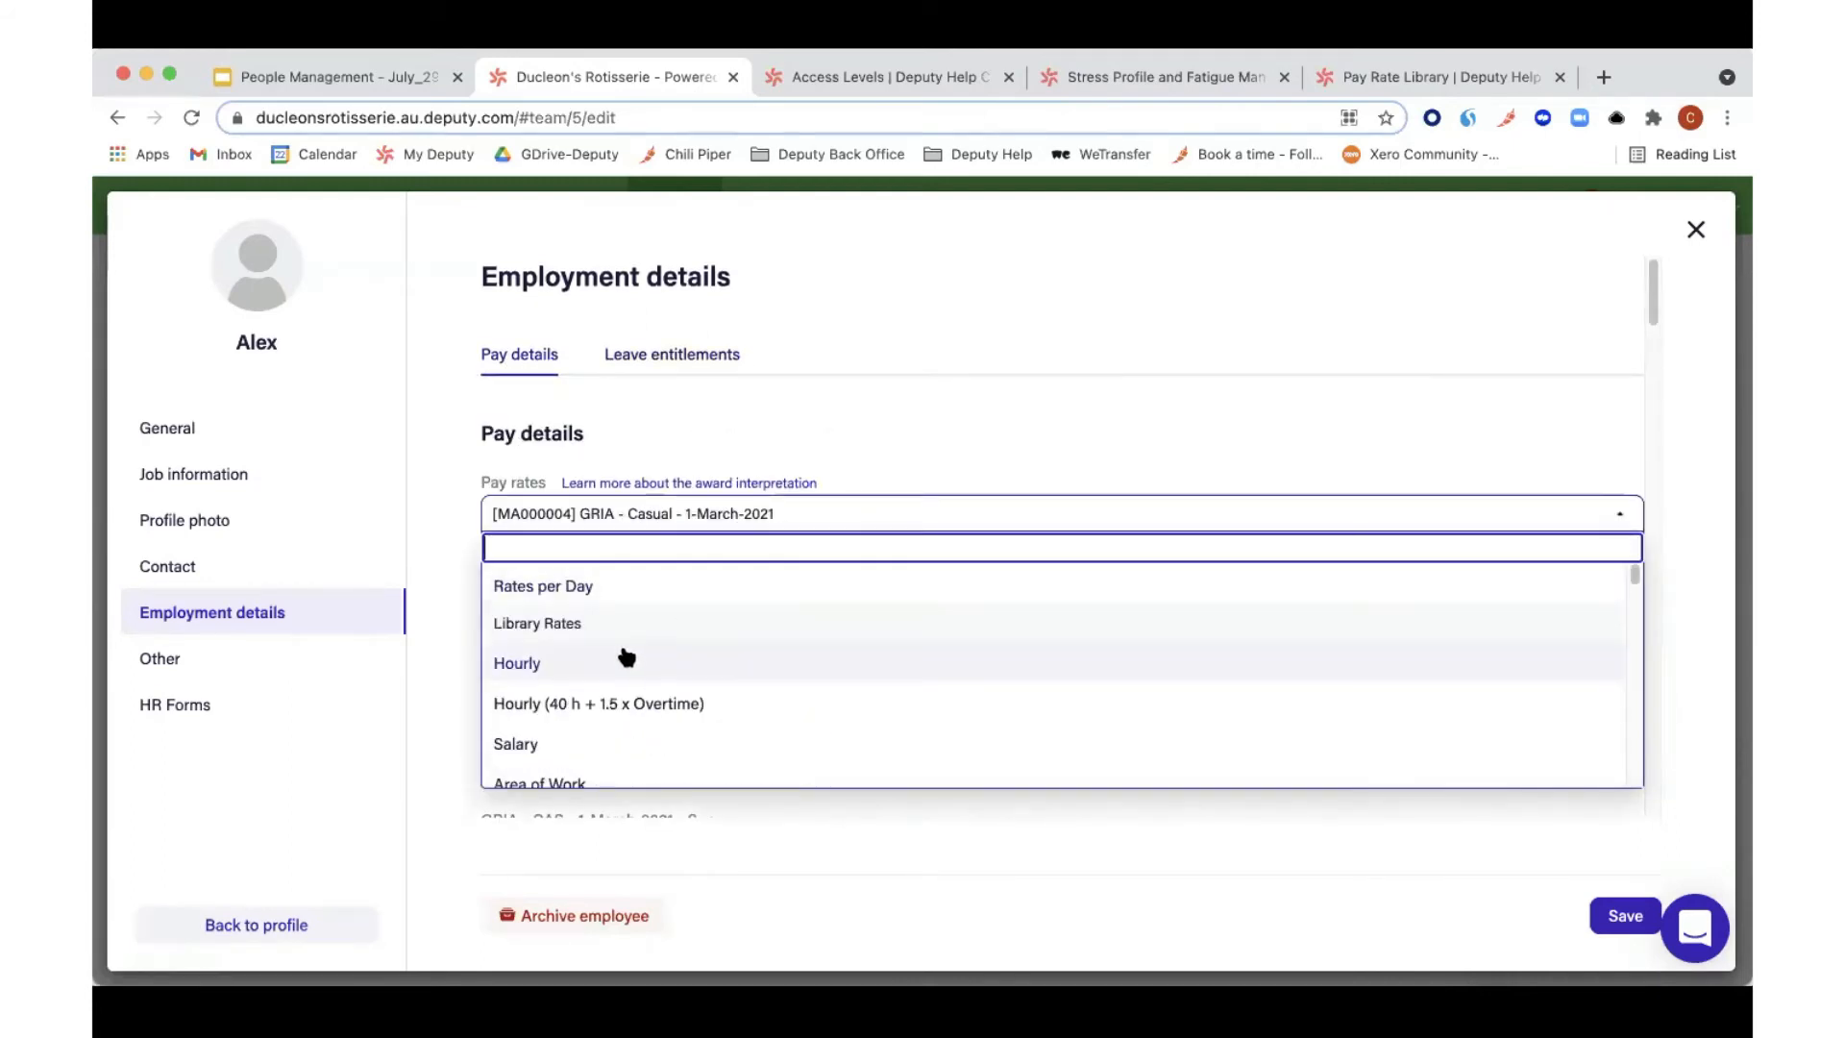
{"action": "left_click", "coordinate": [625, 663]}
Step: Remove Unpaid Leave - Sick from the employee's entitled leave types
{"action": "scroll", "coordinate": [923, 423], "scroll_direction": "down", "scroll_amount": 5}
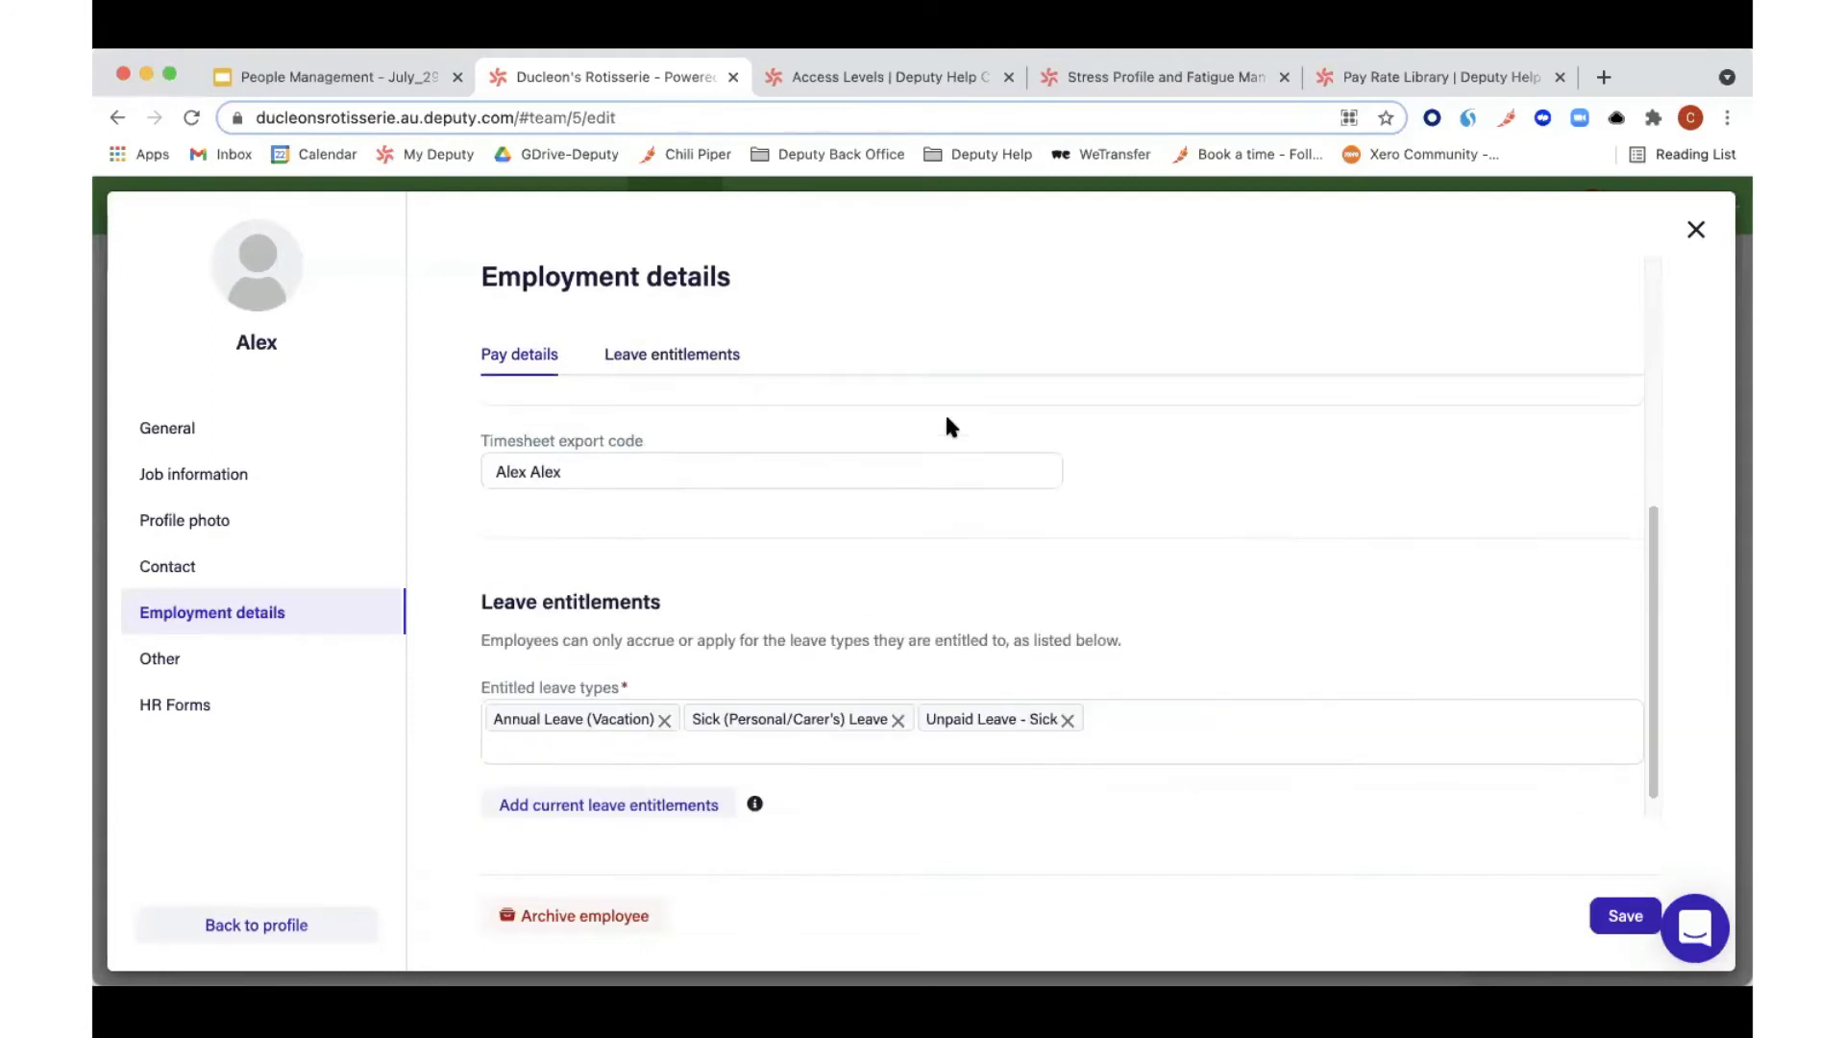
{"action": "scroll", "coordinate": [947, 426], "scroll_direction": "down", "scroll_amount": 1}
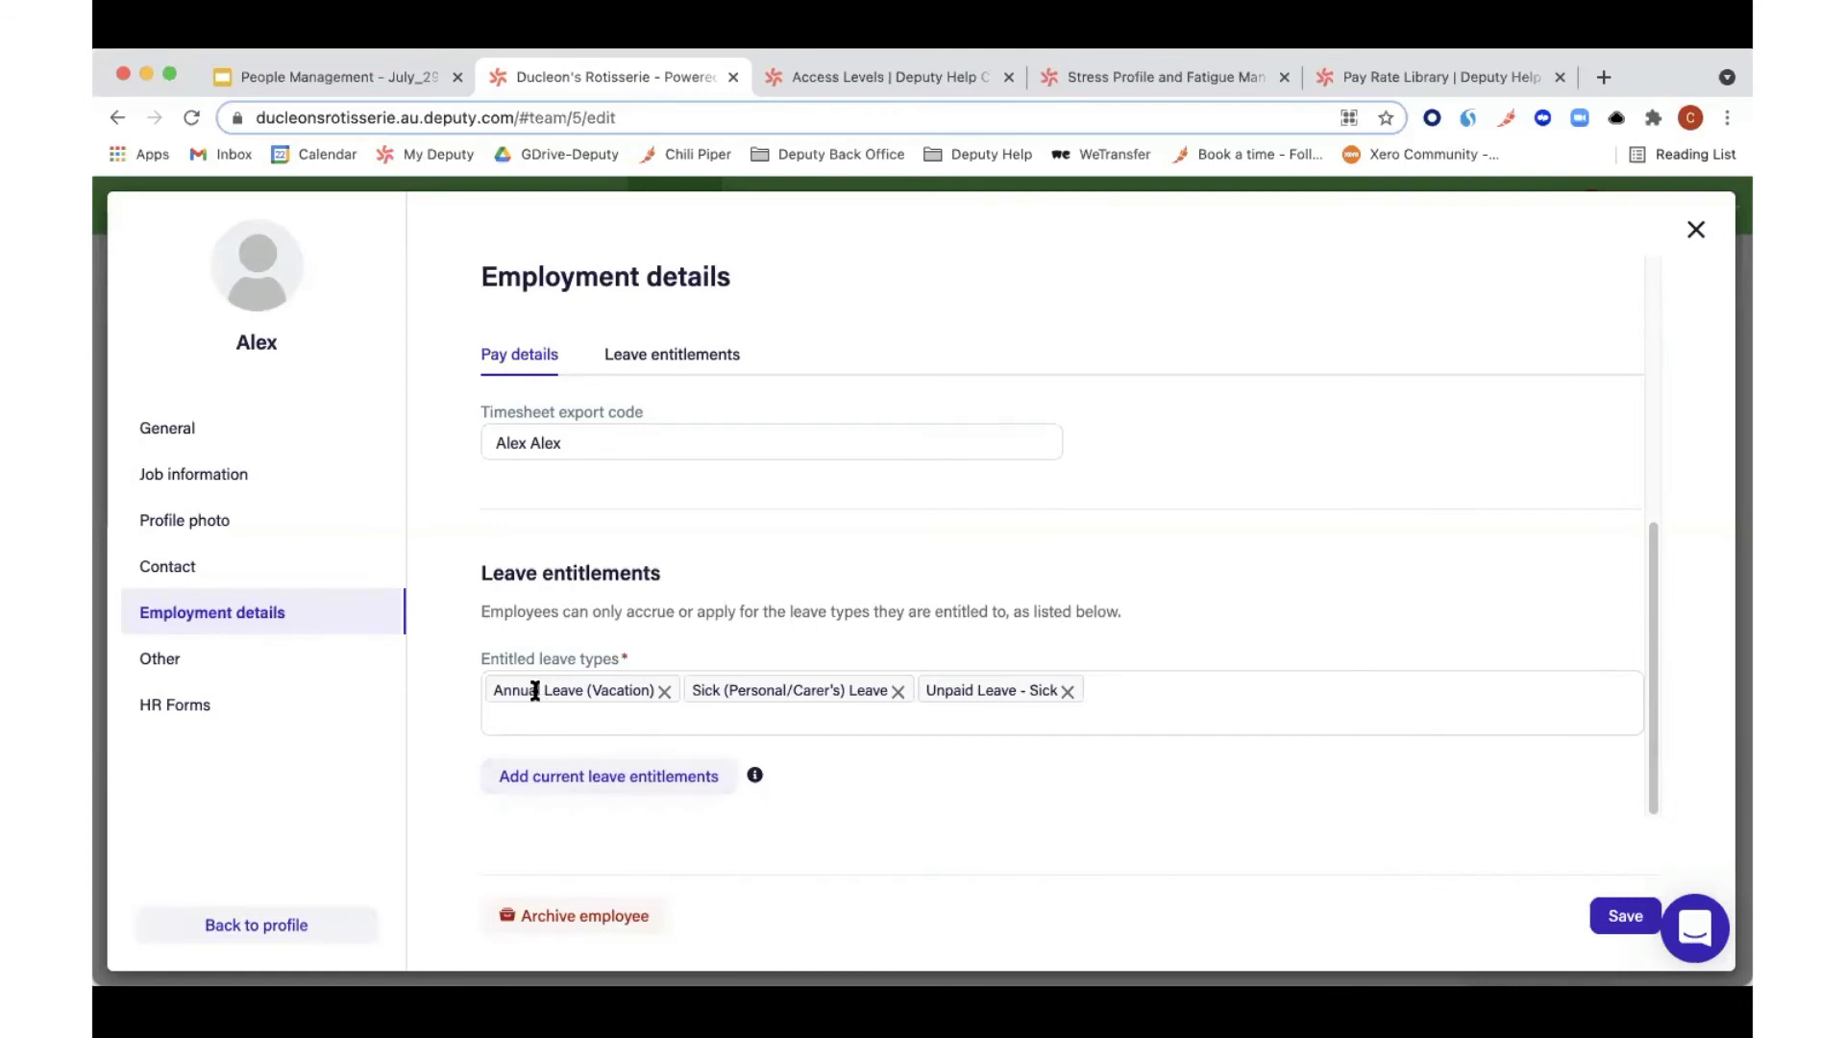
{"action": "left_click", "coordinate": [1067, 691]}
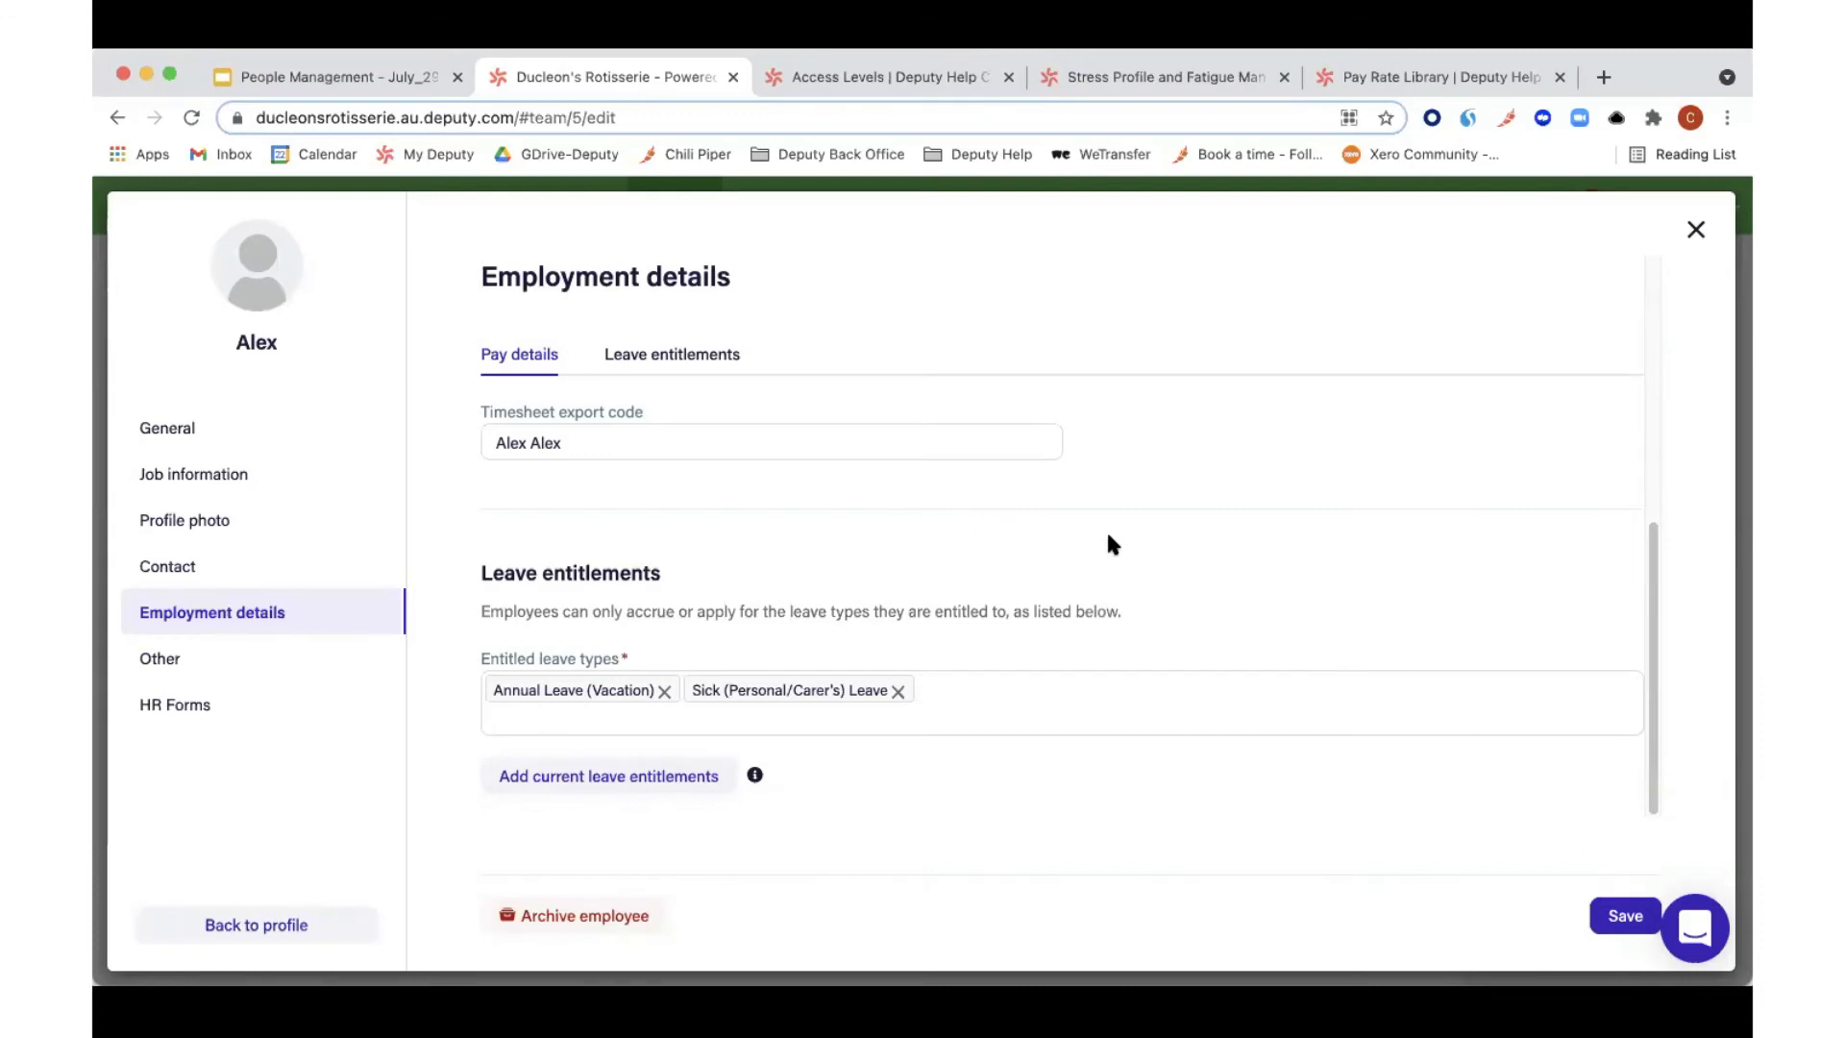
Step: View the employee's Other and HR Forms sections, and close the profile without saving
{"action": "left_click", "coordinate": [240, 667]}
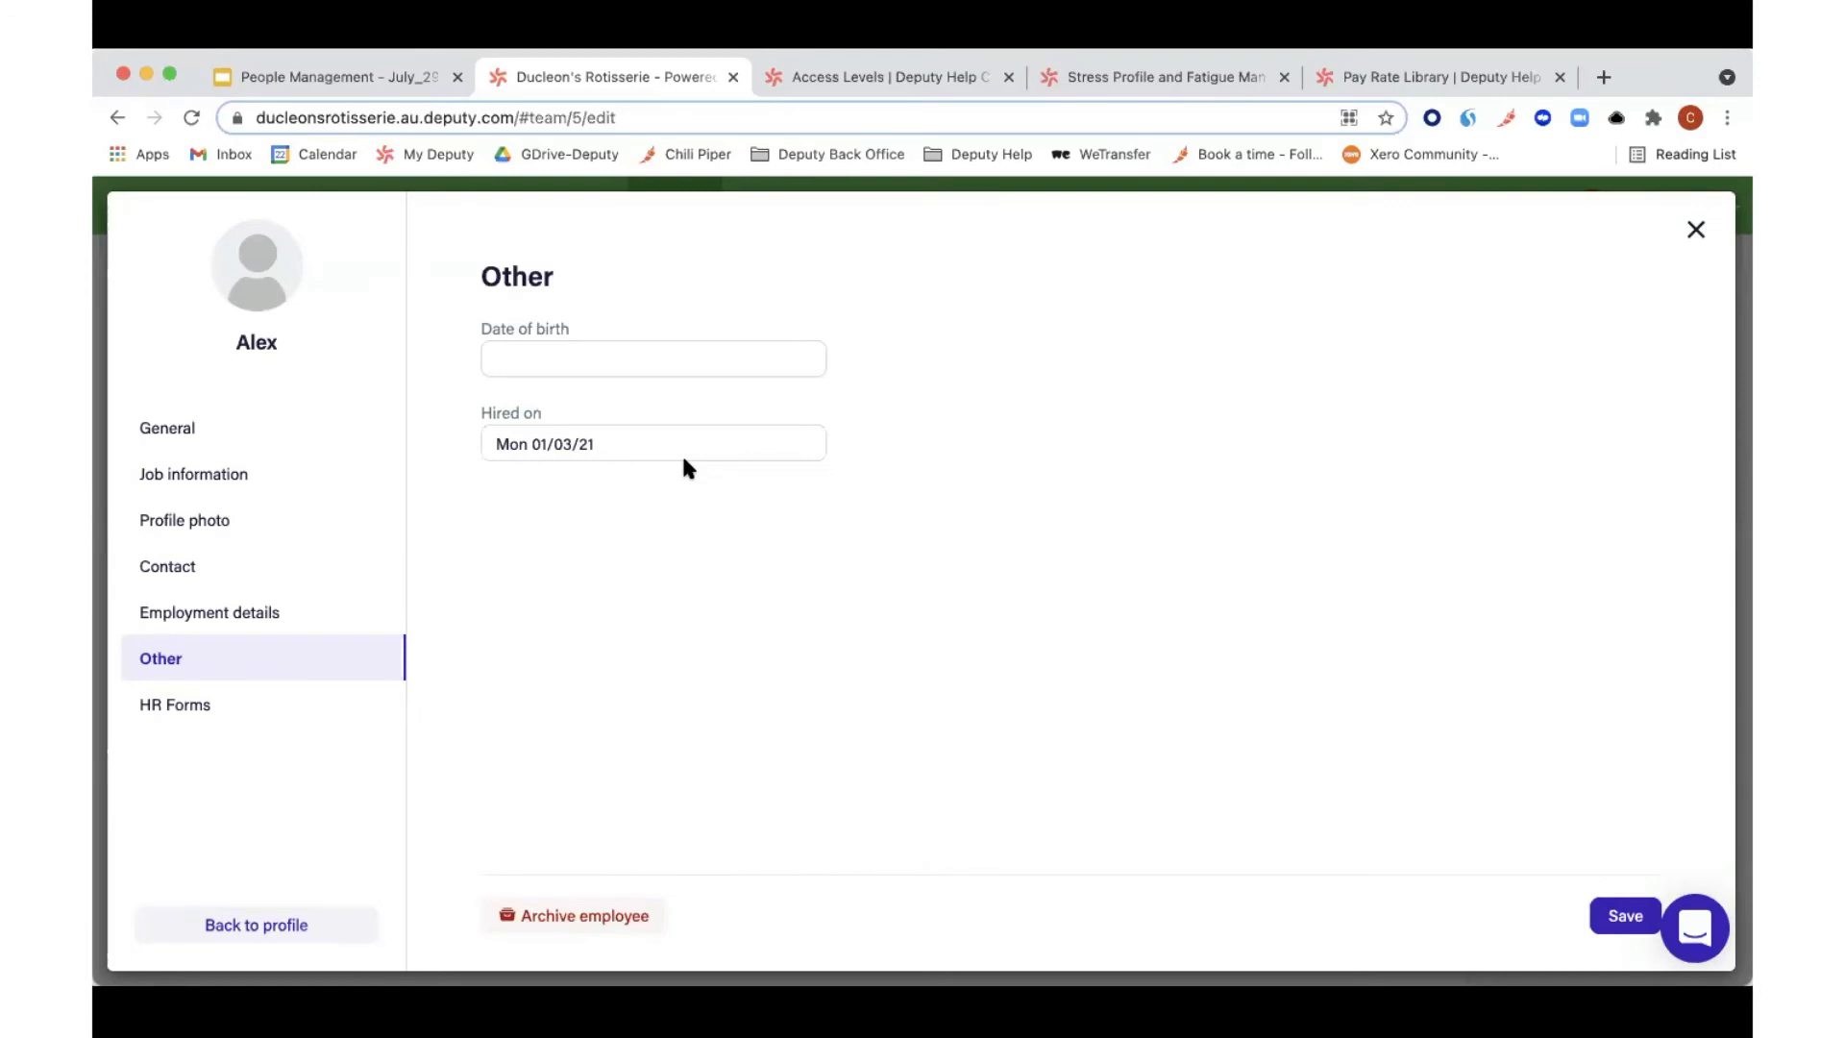
{"action": "left_click", "coordinate": [171, 709]}
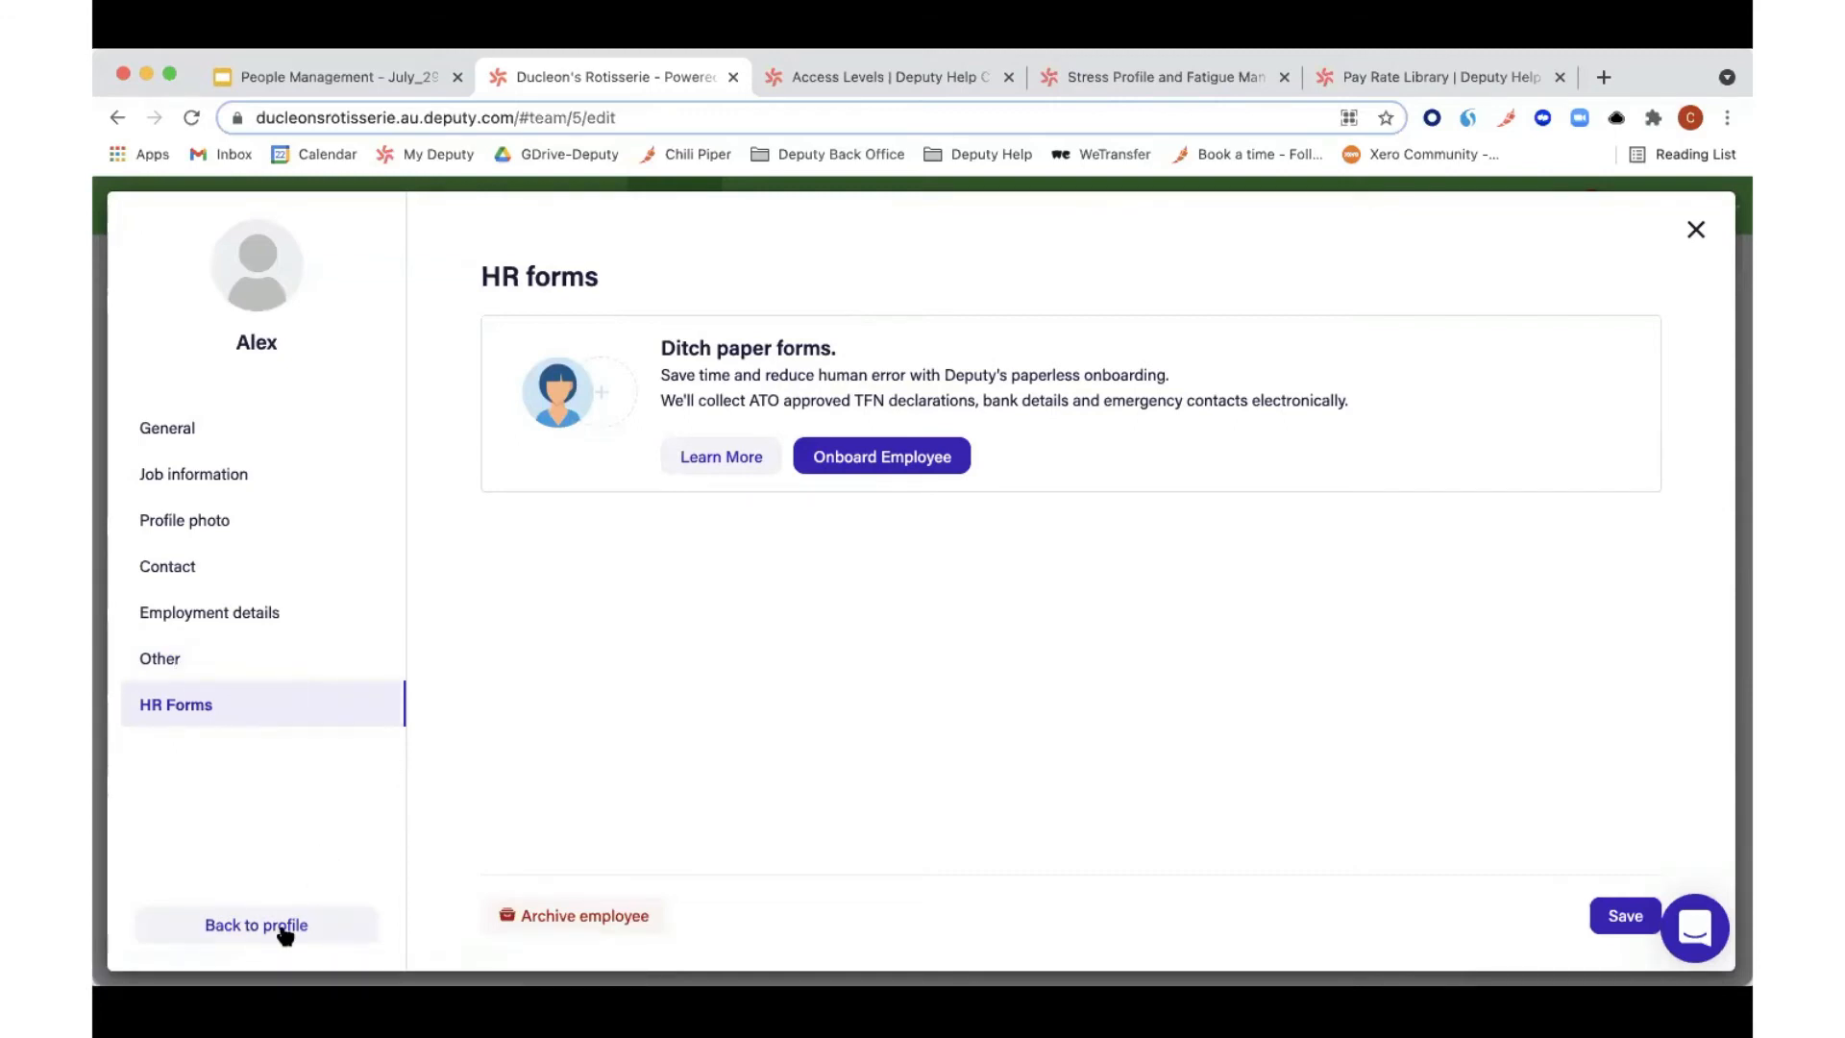
{"action": "left_click", "coordinate": [1688, 238]}
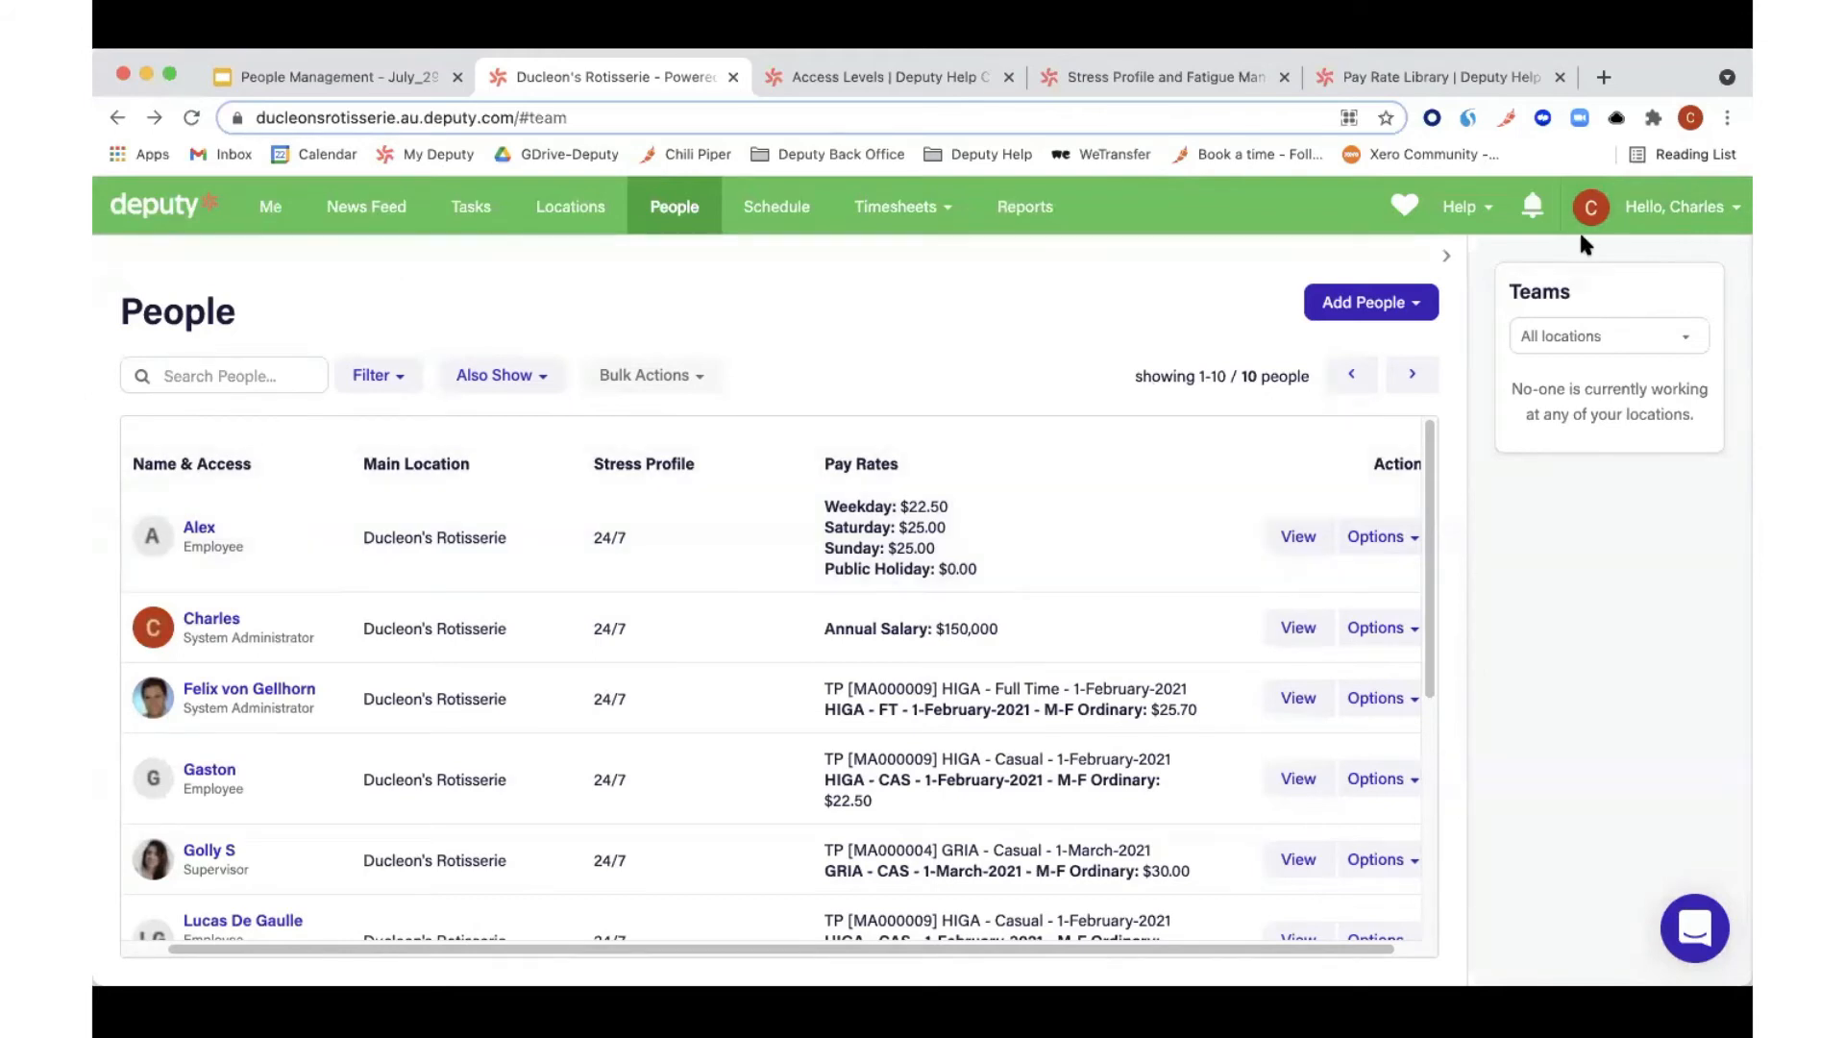
Step: Open the business settings from the account options and view the Branding and People settings
{"action": "left_click", "coordinate": [1706, 215]}
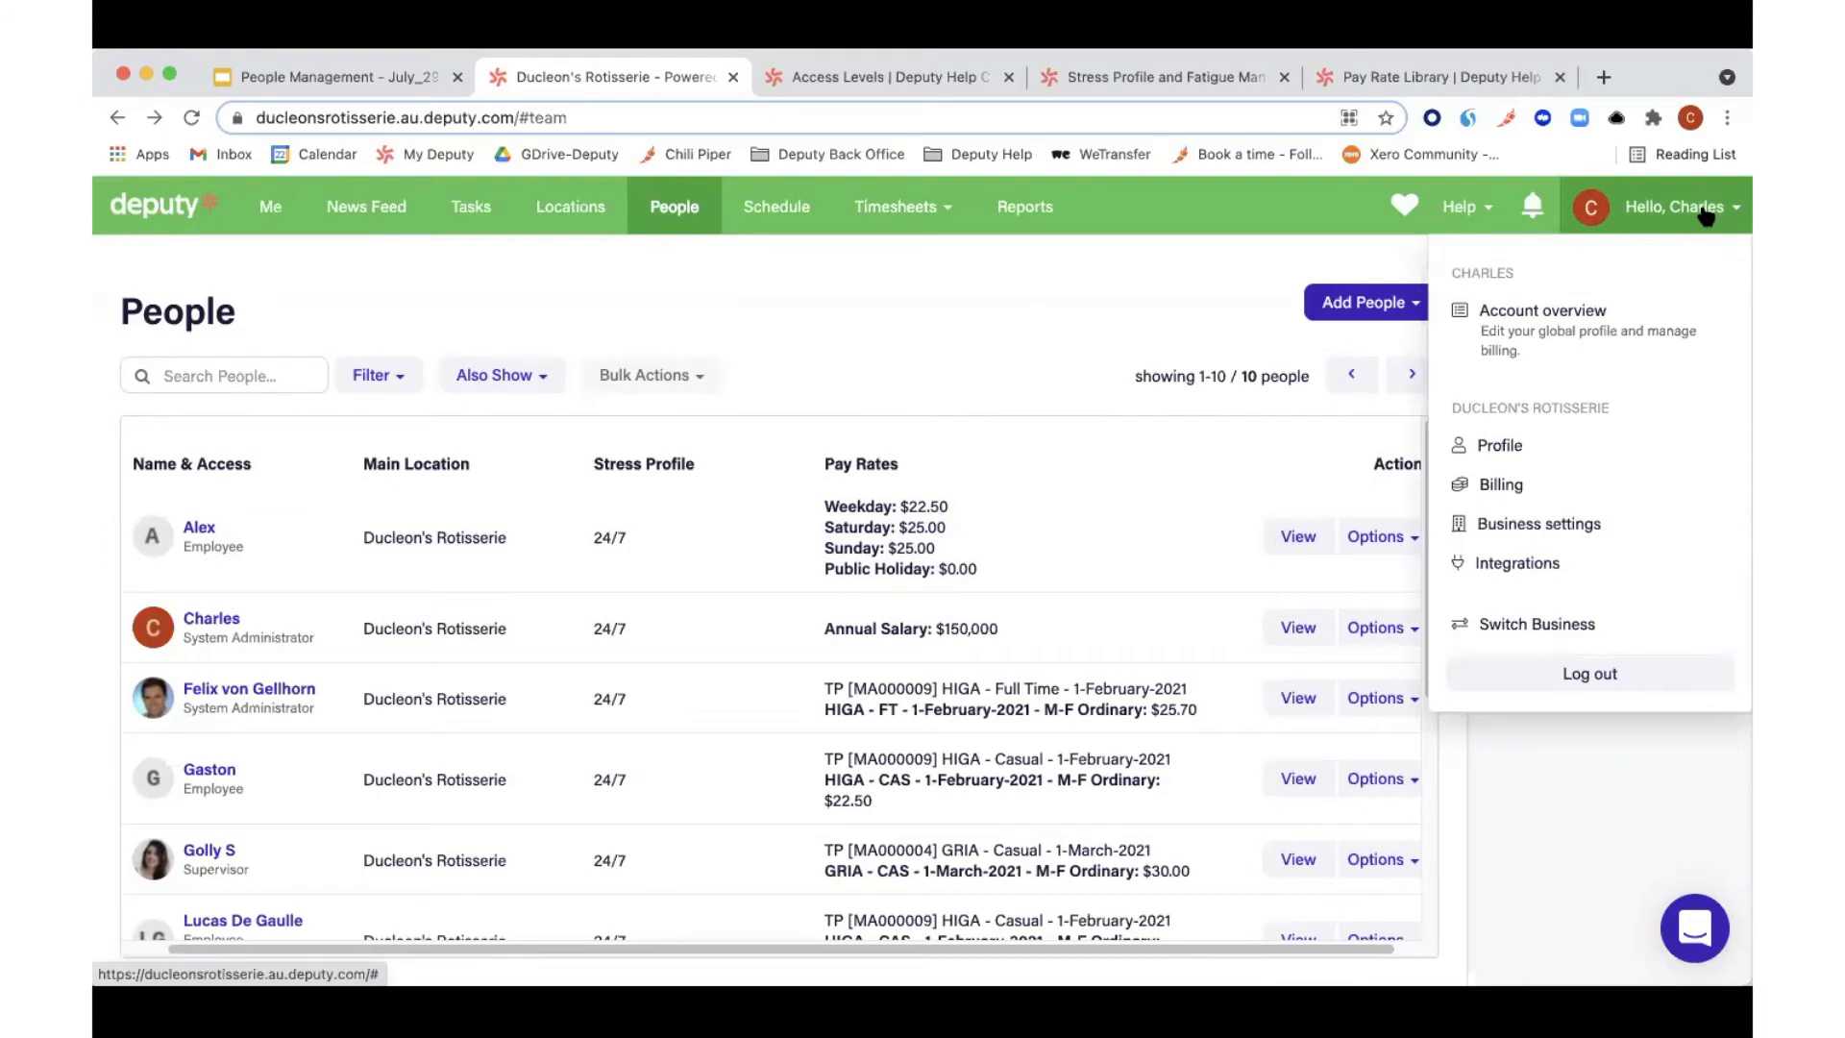
{"action": "left_click", "coordinate": [1553, 526]}
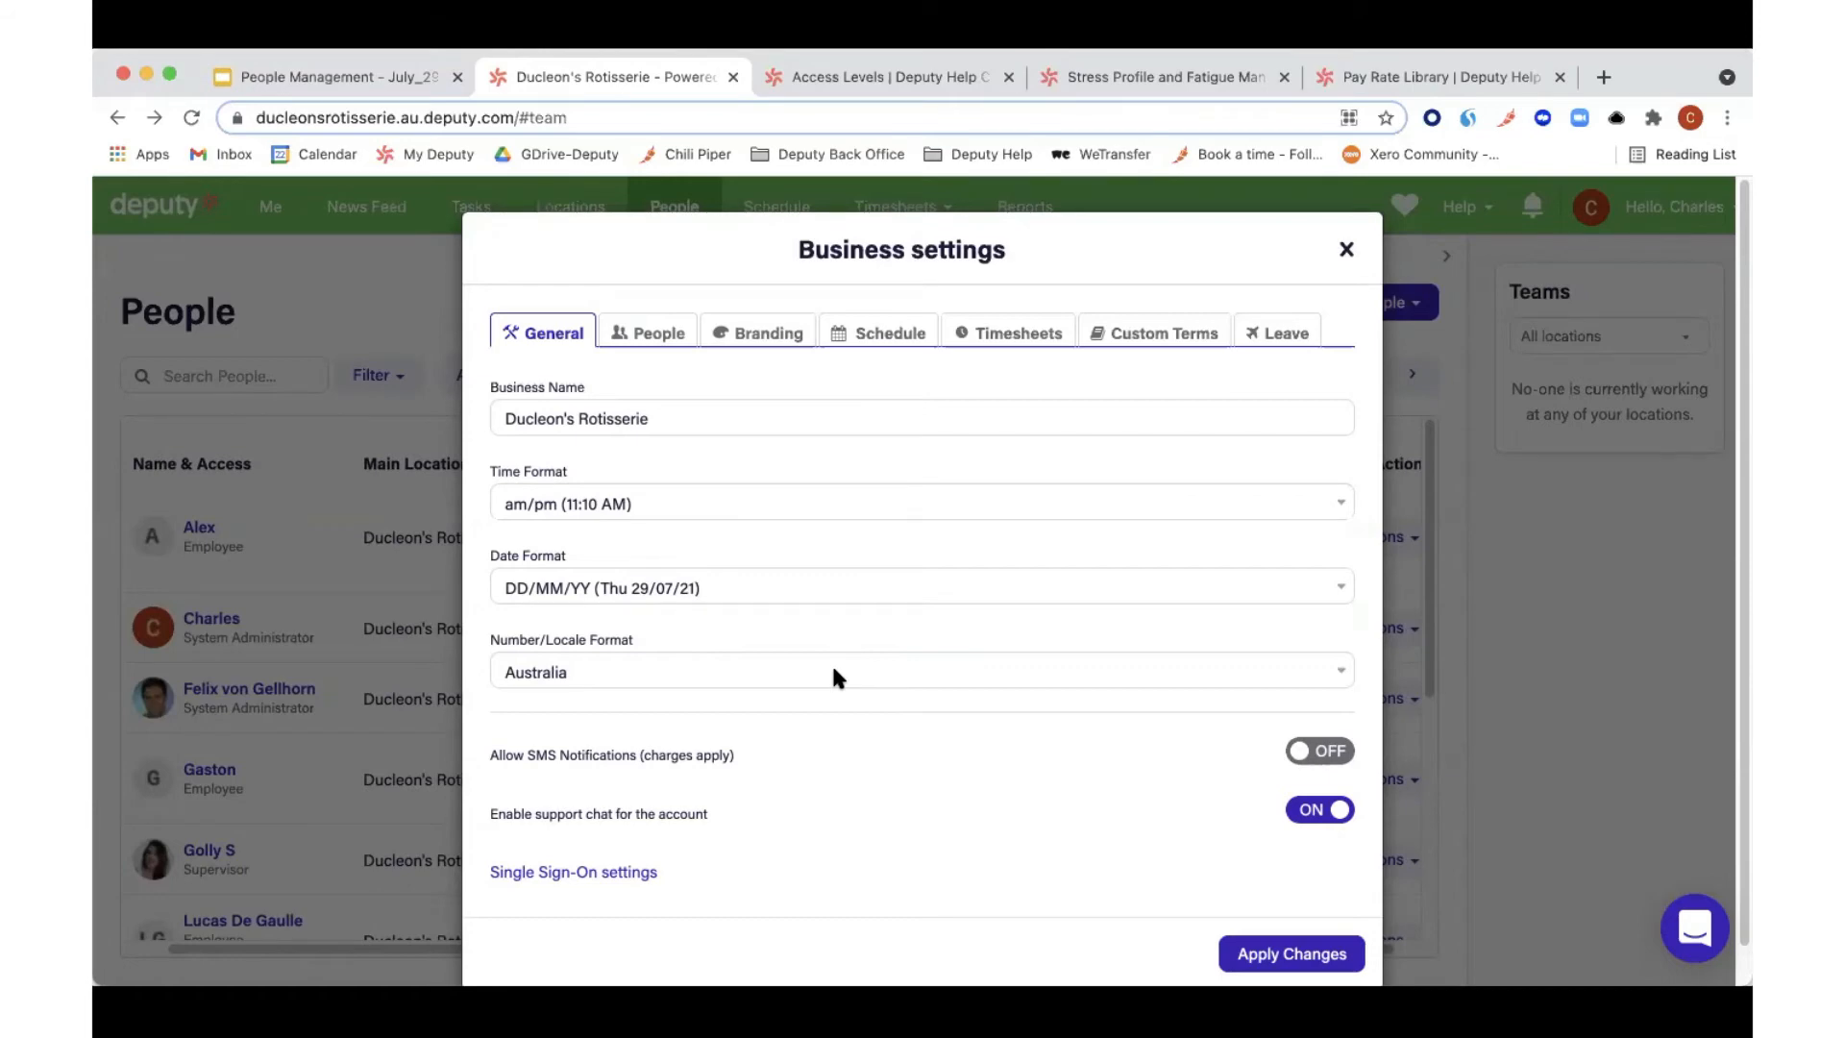
{"action": "left_click", "coordinate": [756, 336]}
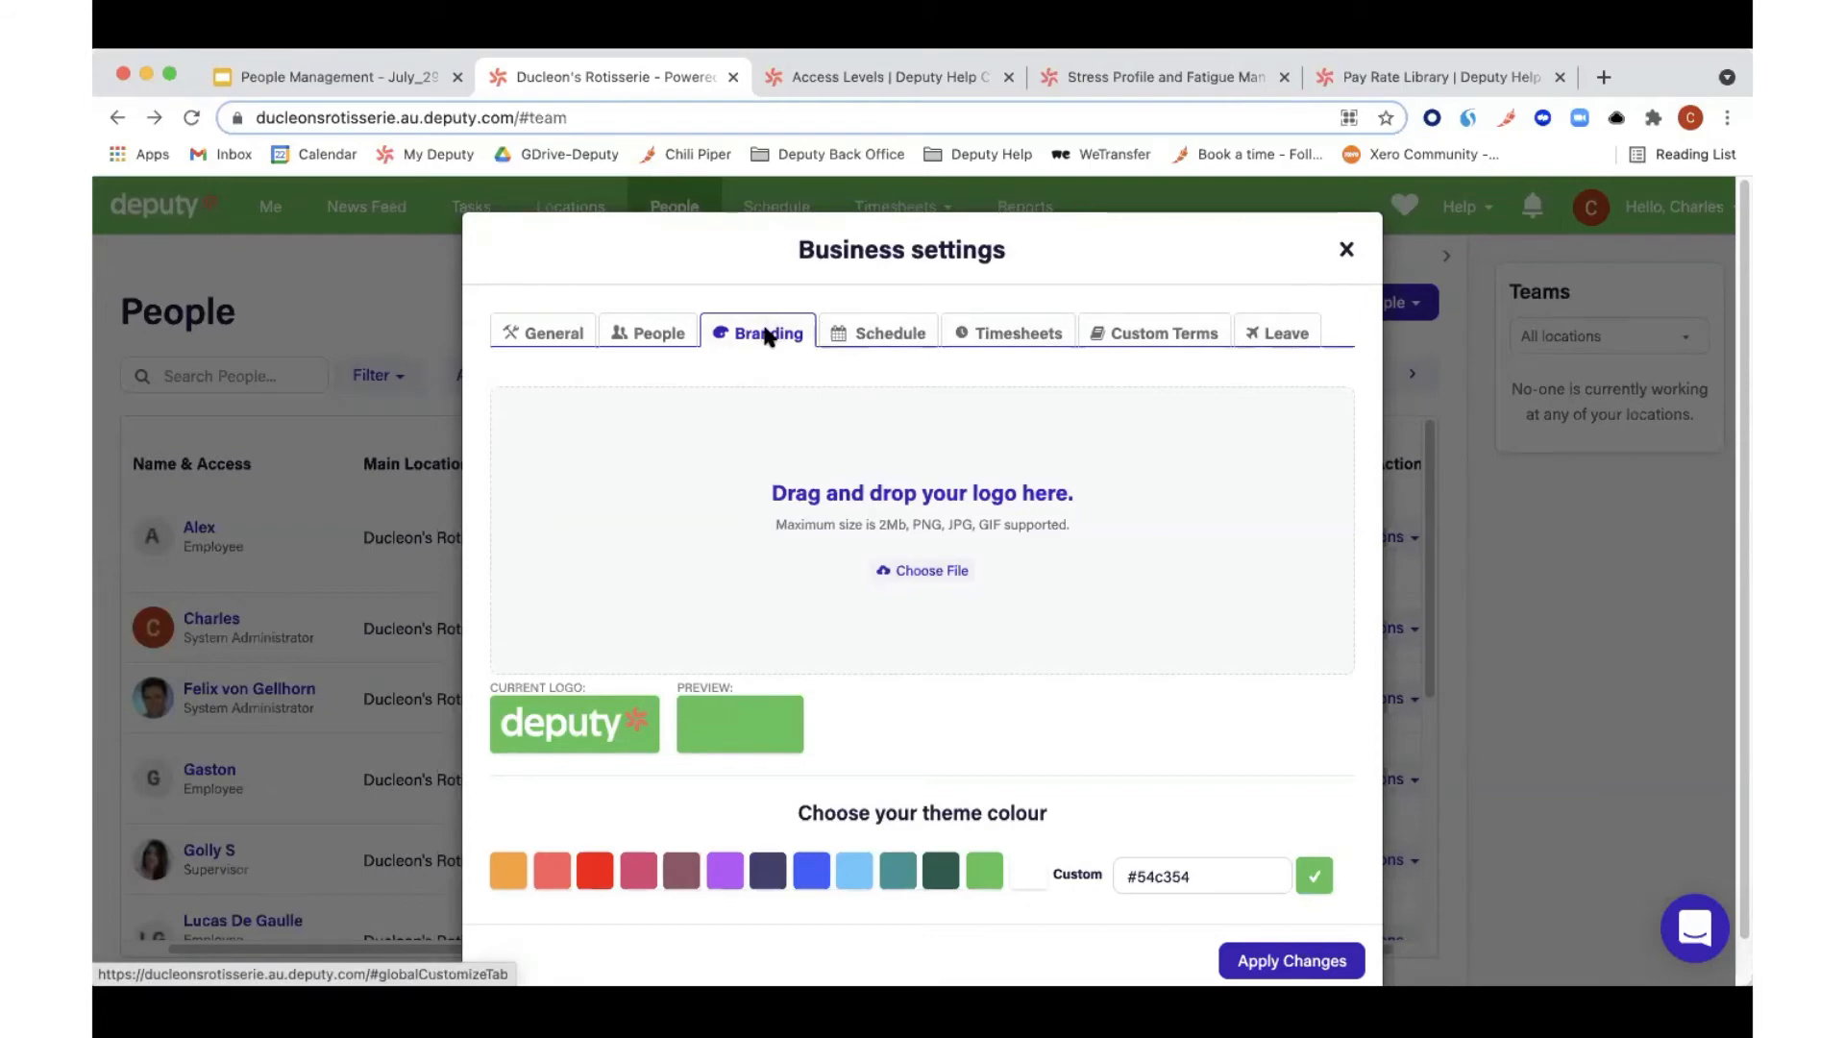
{"action": "left_click", "coordinate": [636, 336]}
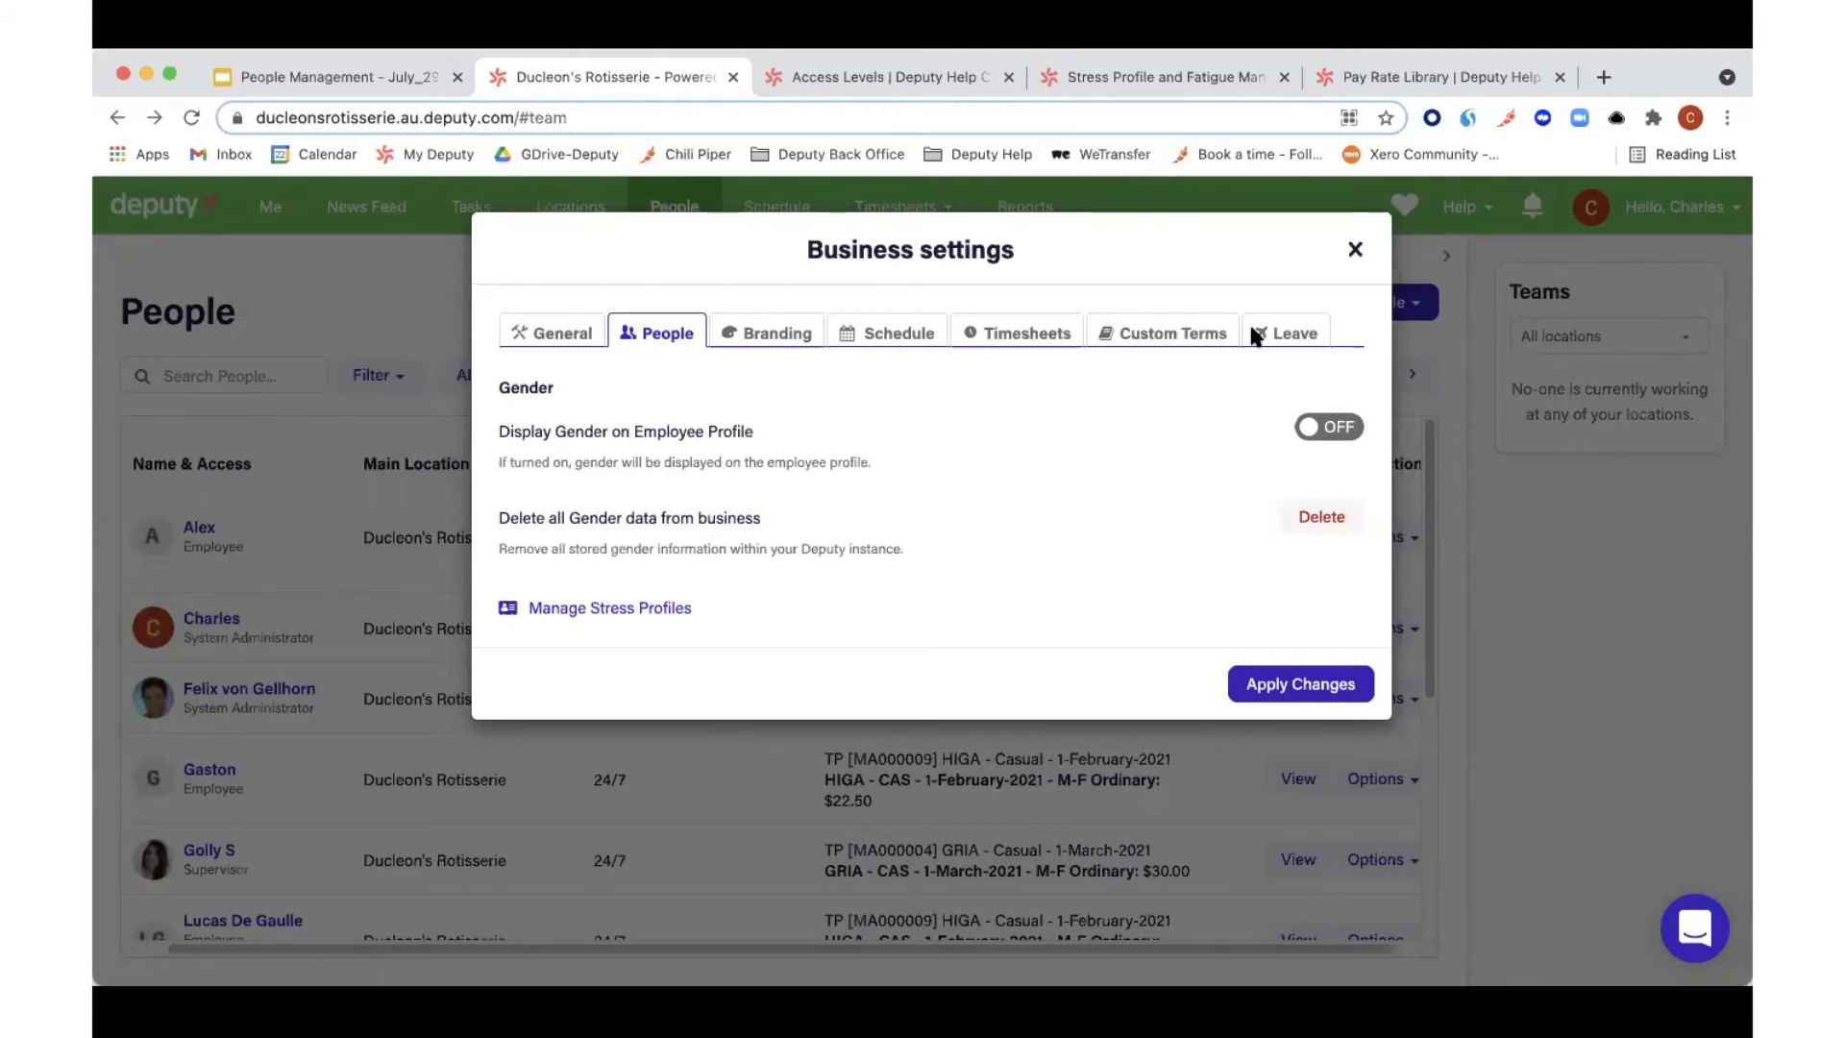
Step: Turn on the display of gender on employee profiles, and switch it back off
{"action": "left_click", "coordinate": [1324, 435]}
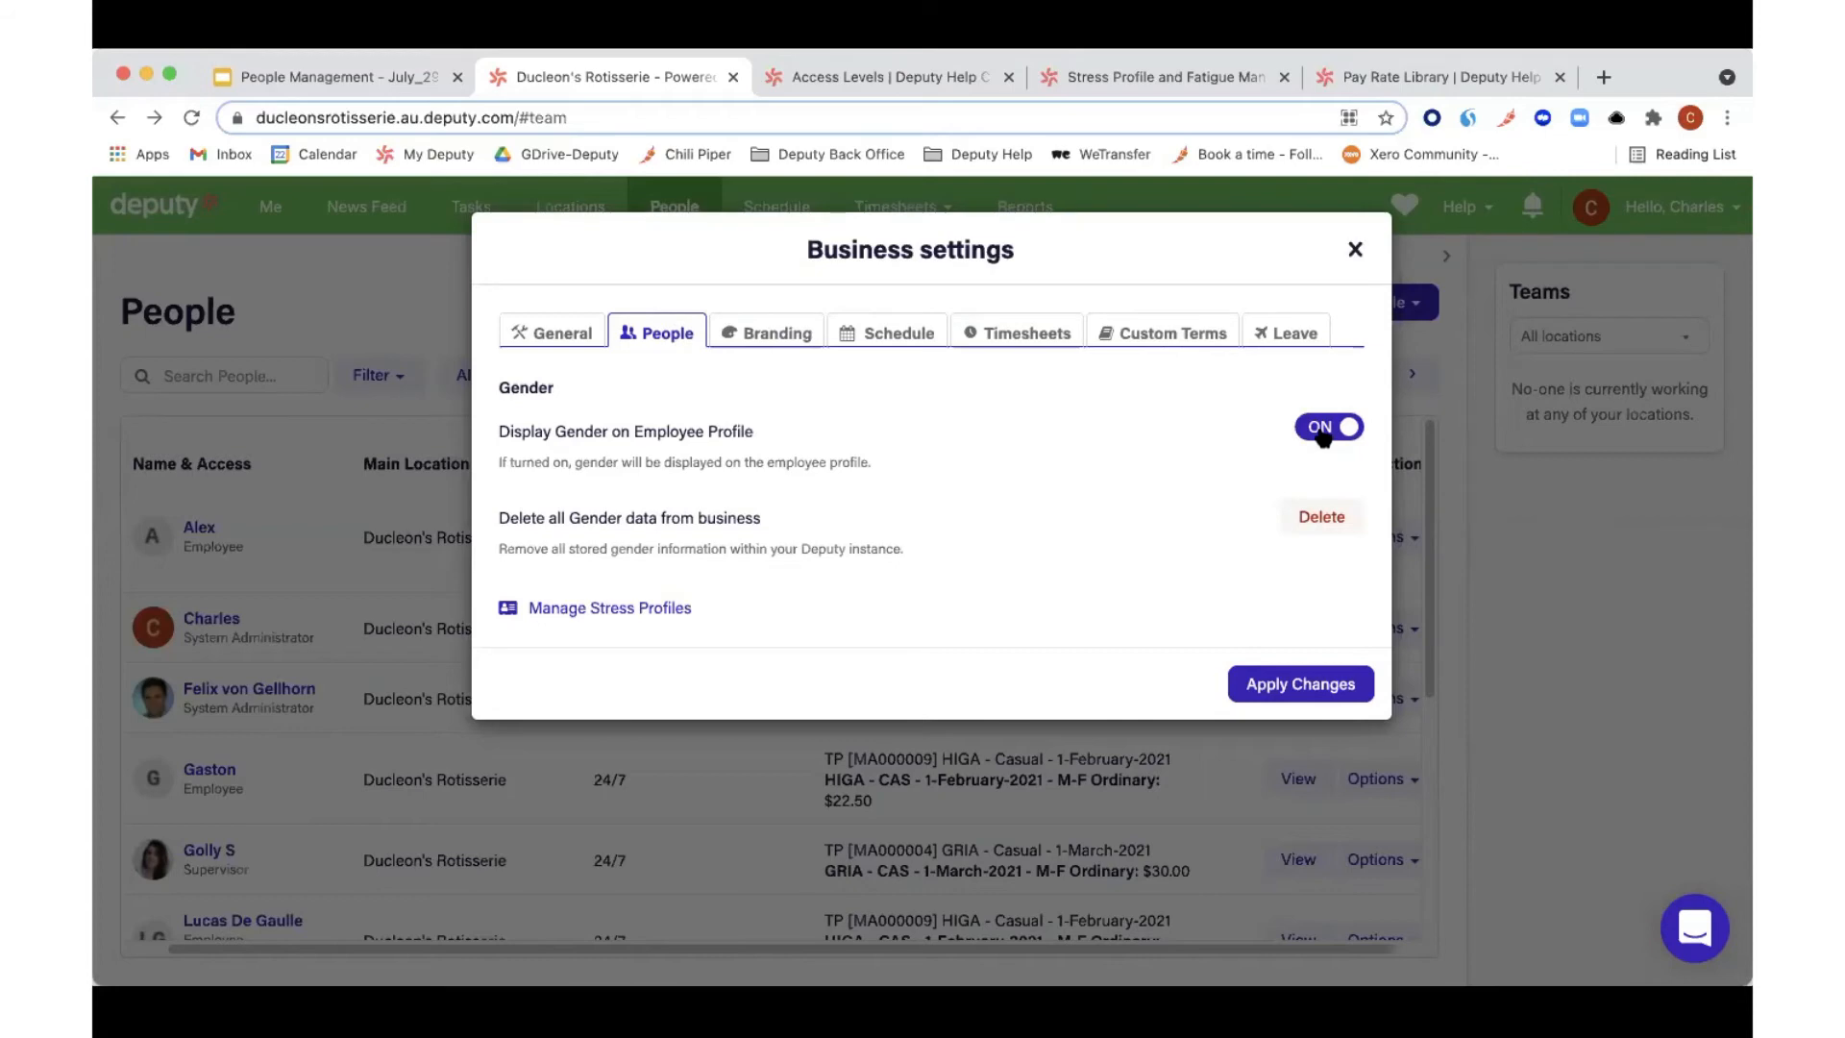
{"action": "left_click", "coordinate": [1324, 434]}
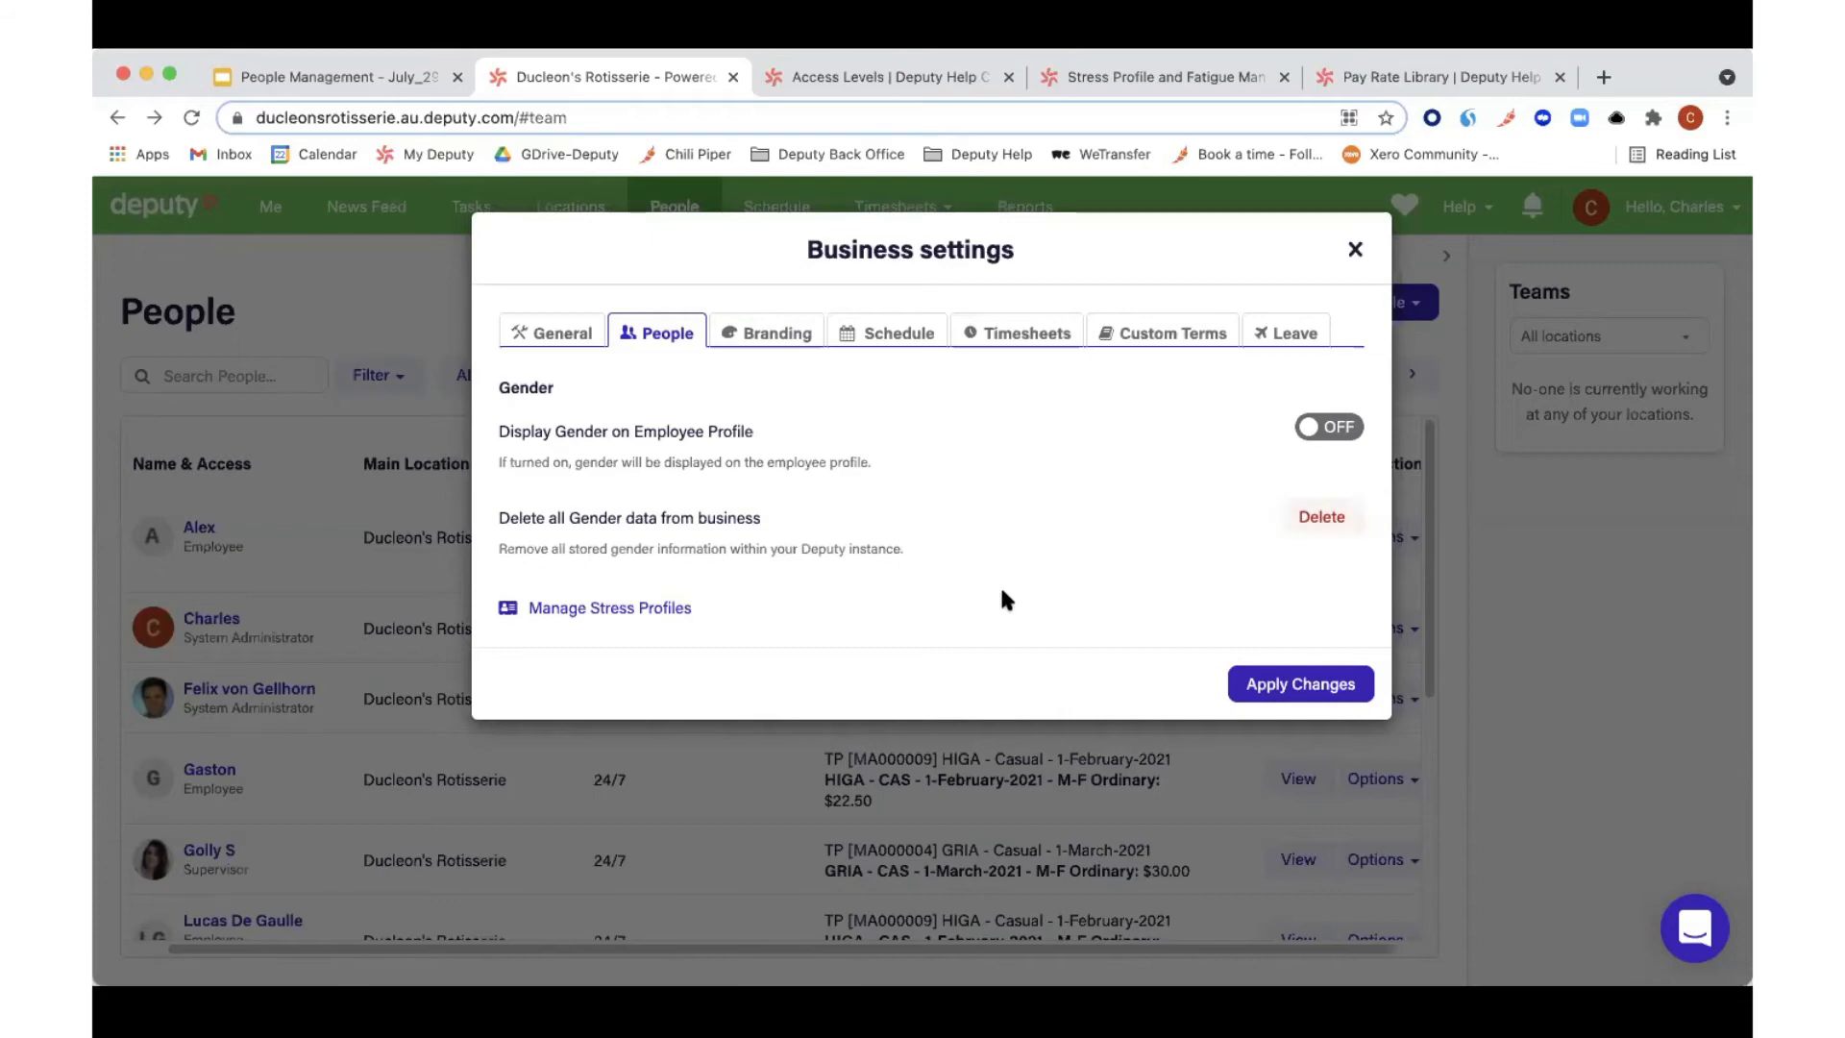
Step: Open the stress profile management, examine the hour and day limits of the "2 days per week" profile, and cancel its editing
{"action": "left_click", "coordinate": [638, 610]}
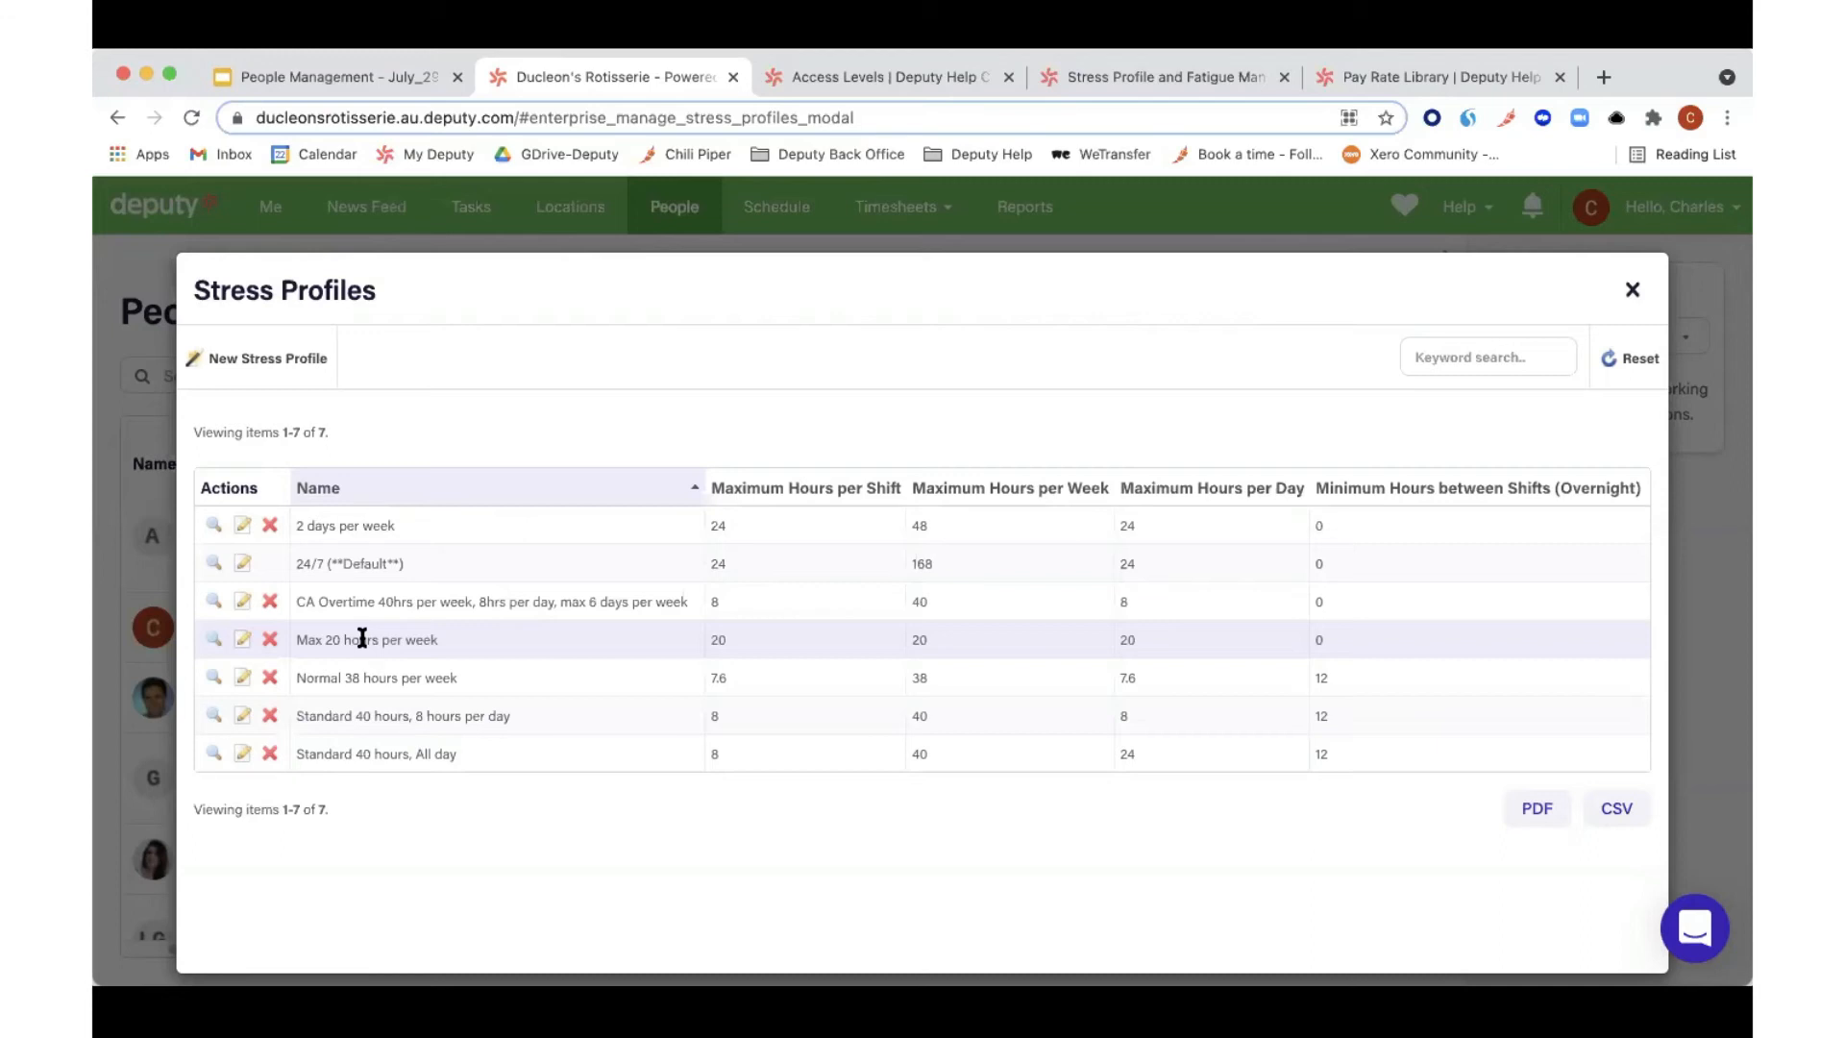
{"action": "left_click", "coordinate": [243, 529]}
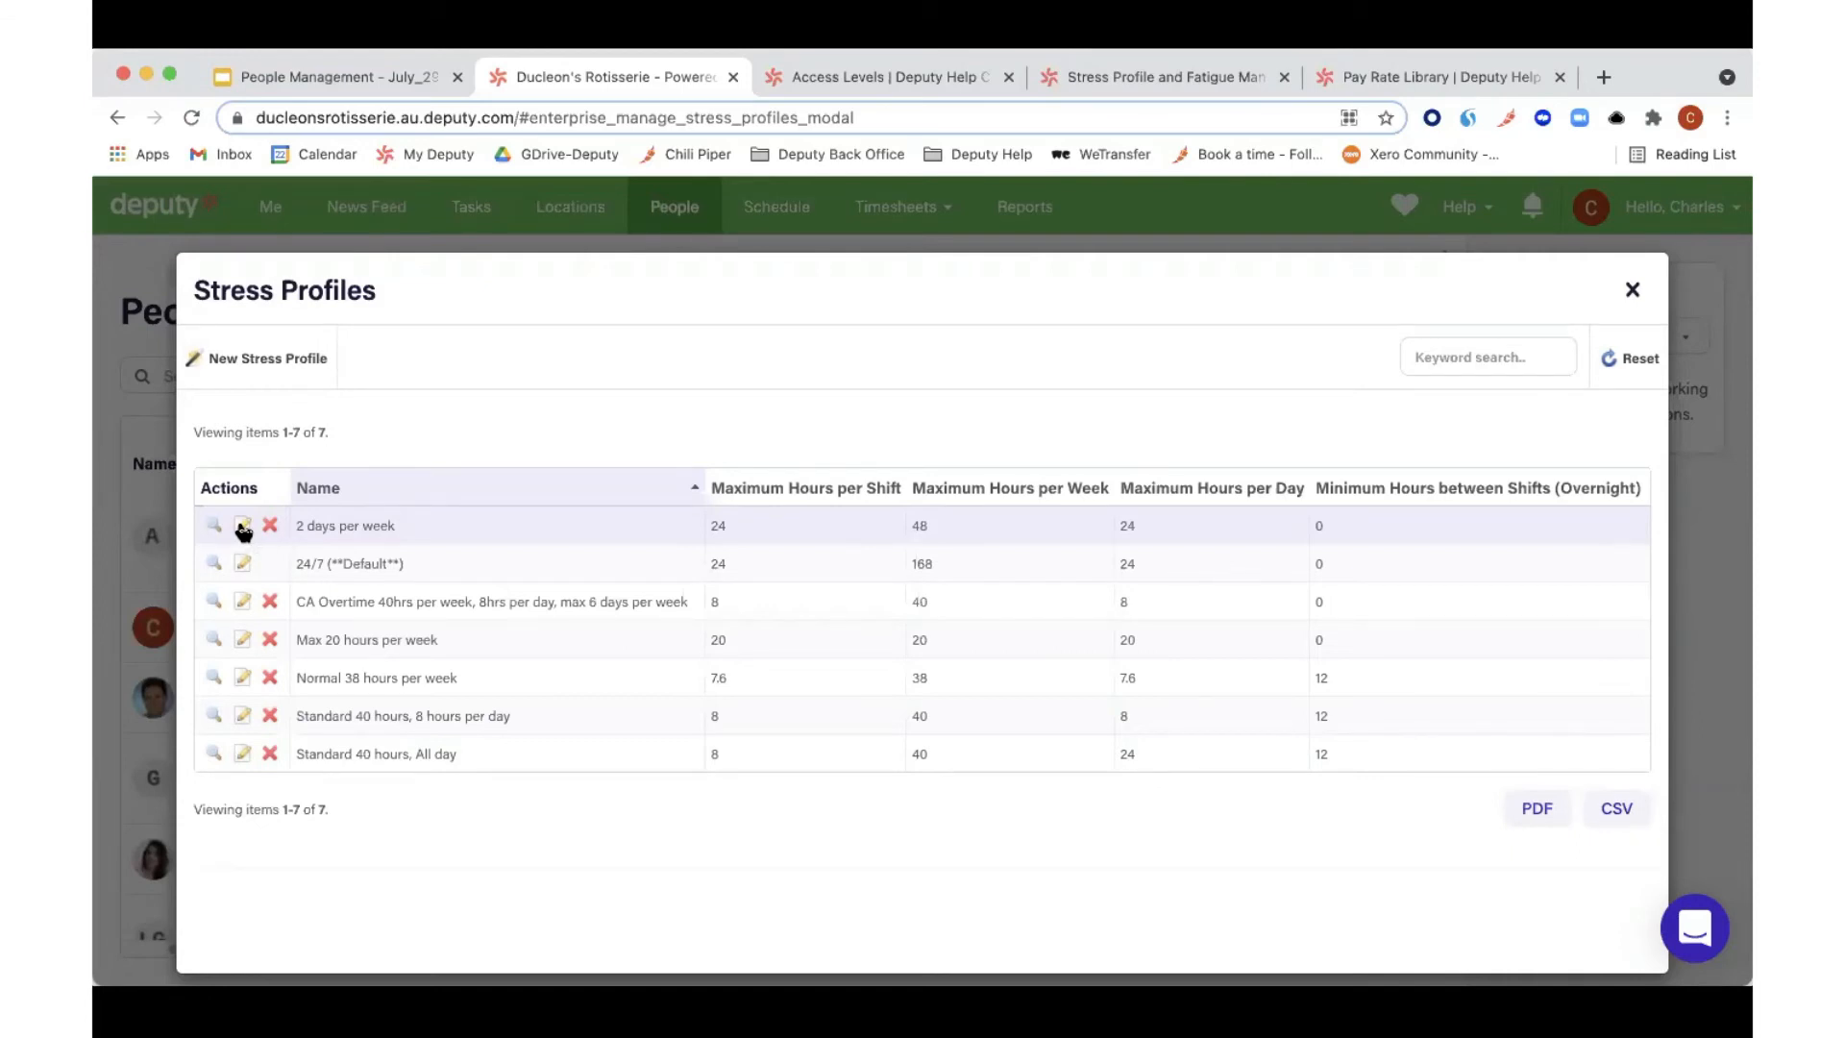
{"action": "scroll", "coordinate": [413, 486], "scroll_direction": "down", "scroll_amount": 1}
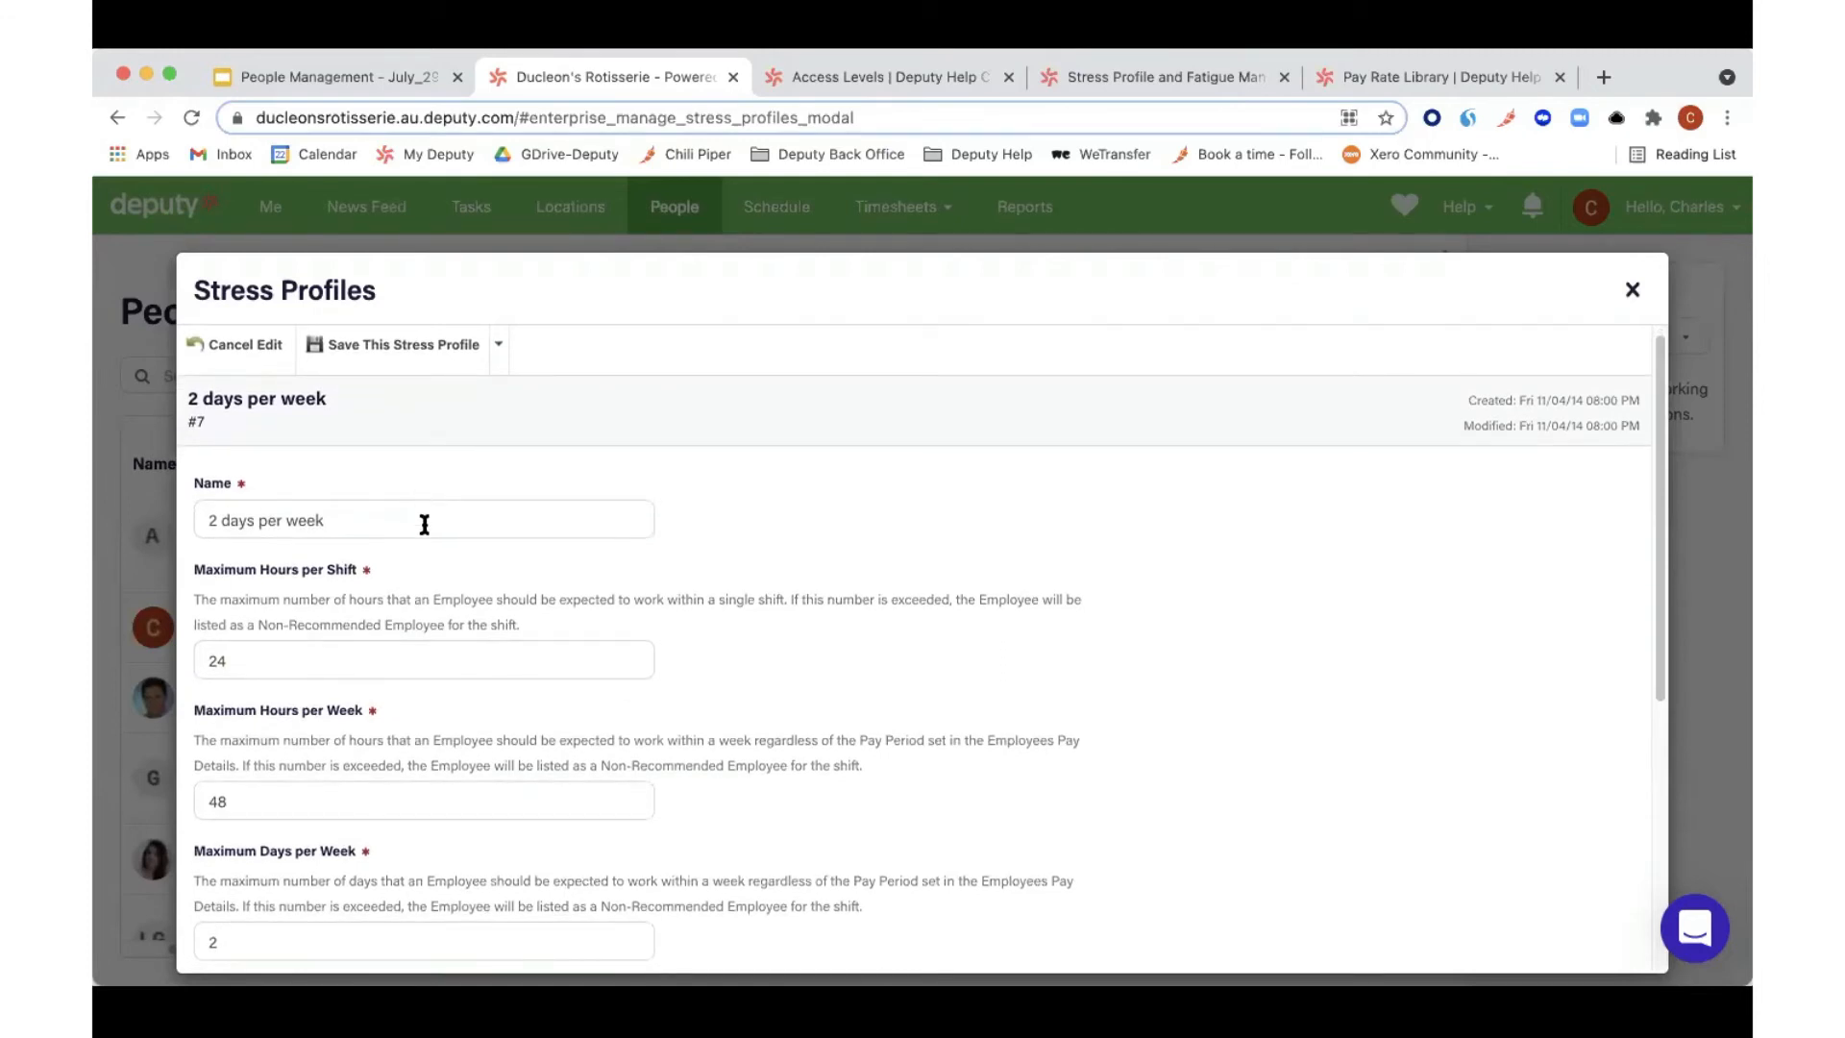
{"action": "left_click", "coordinate": [424, 523]}
{"action": "scroll", "coordinate": [418, 519], "scroll_direction": "down", "scroll_amount": 1}
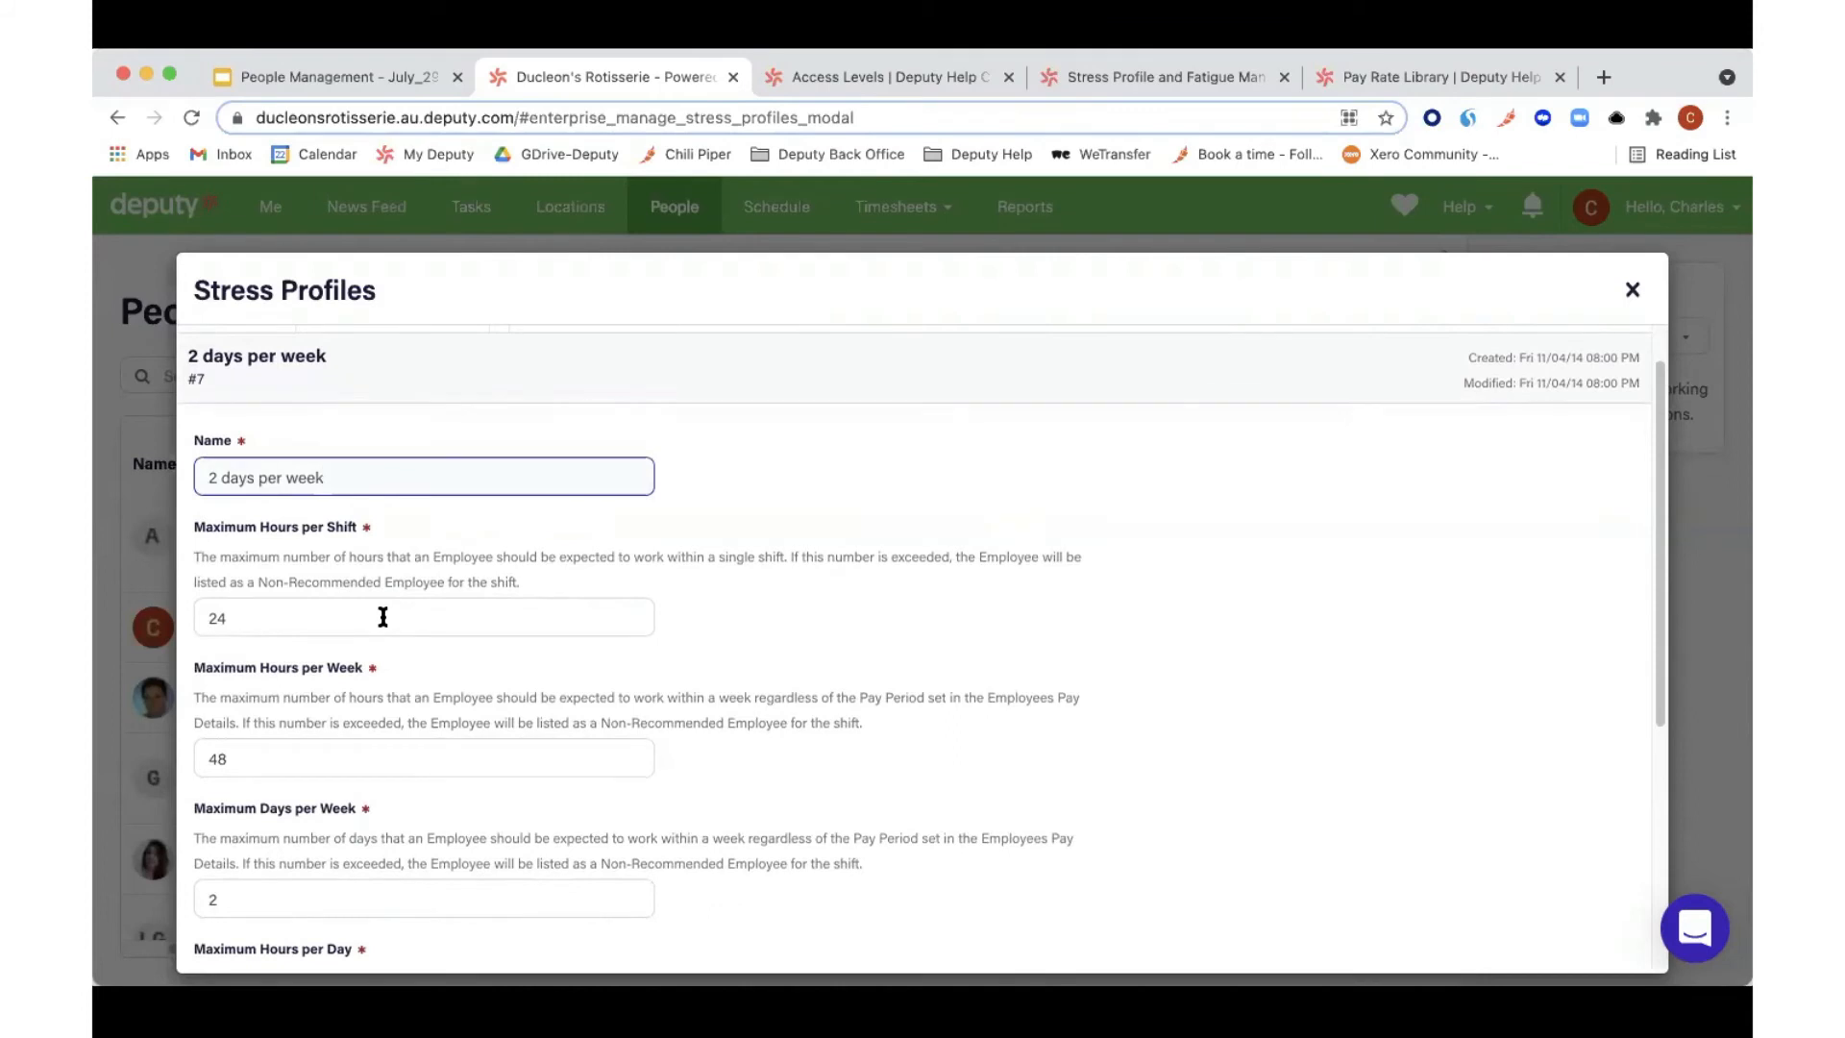
{"action": "scroll", "coordinate": [375, 663], "scroll_direction": "down", "scroll_amount": 1}
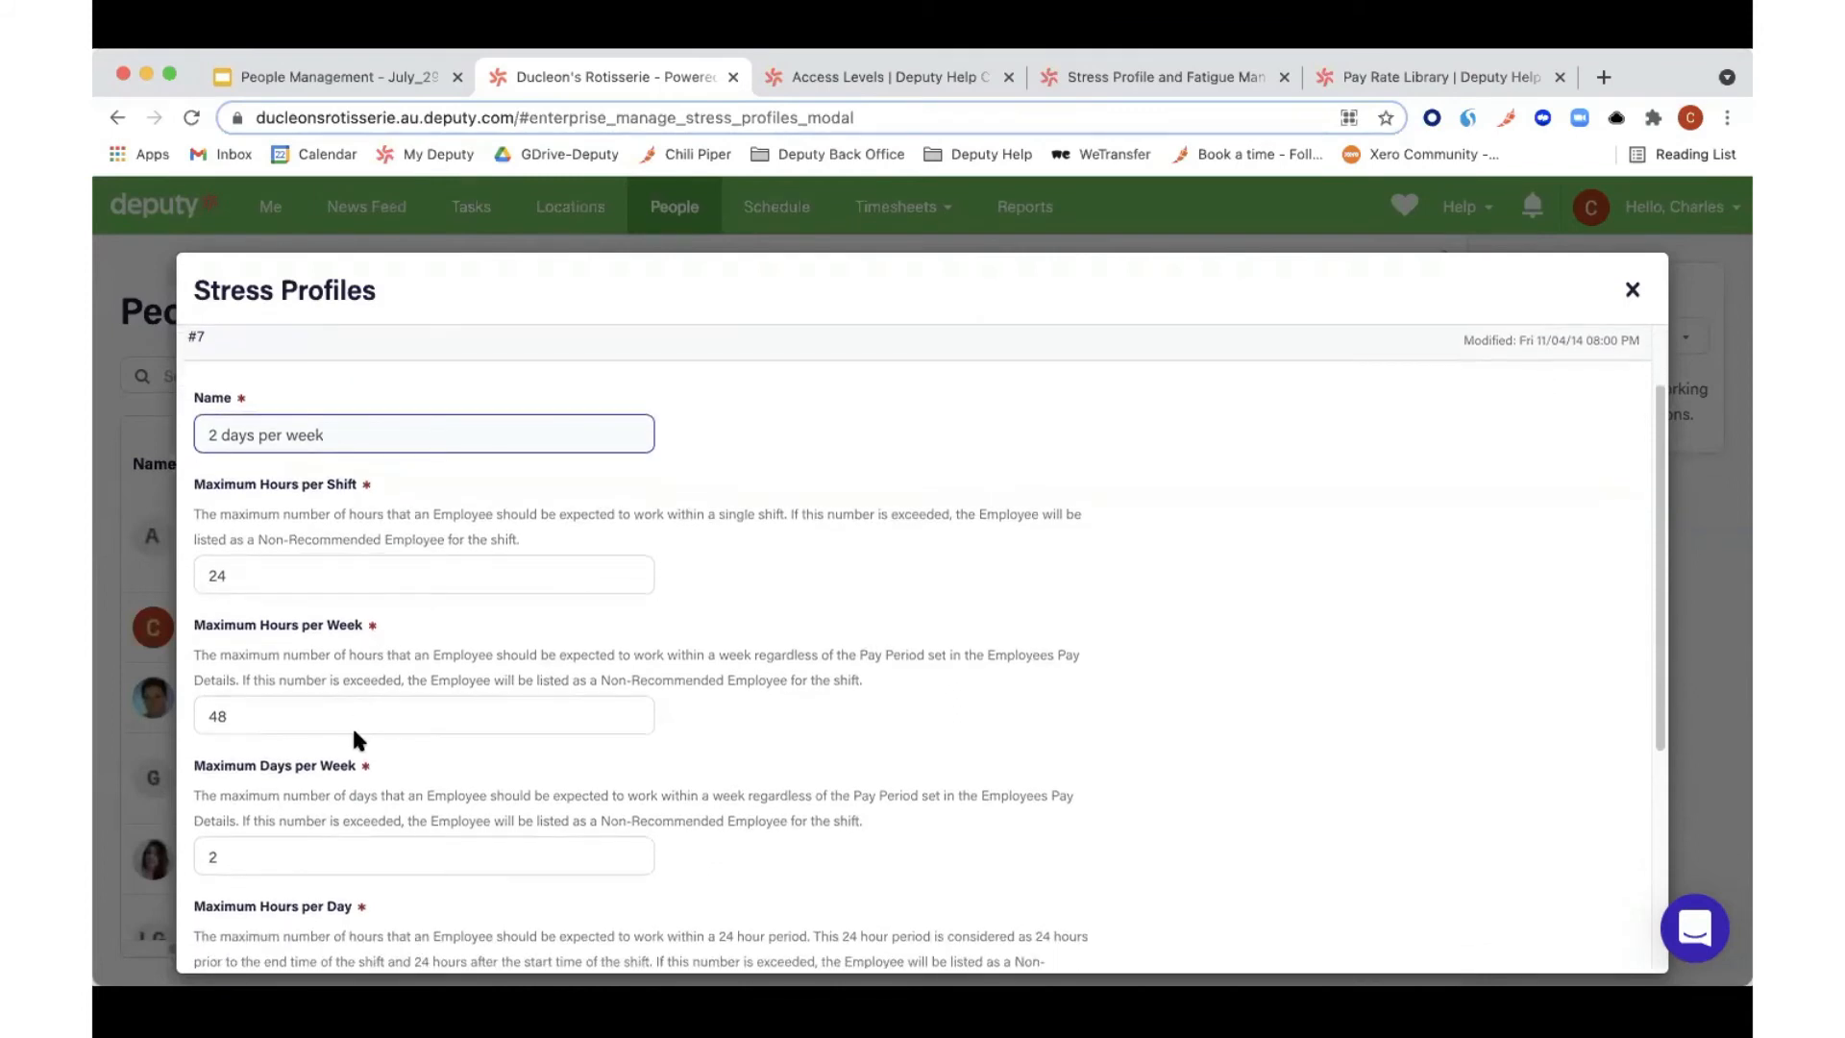
{"action": "scroll", "coordinate": [330, 719], "scroll_direction": "down", "scroll_amount": 1}
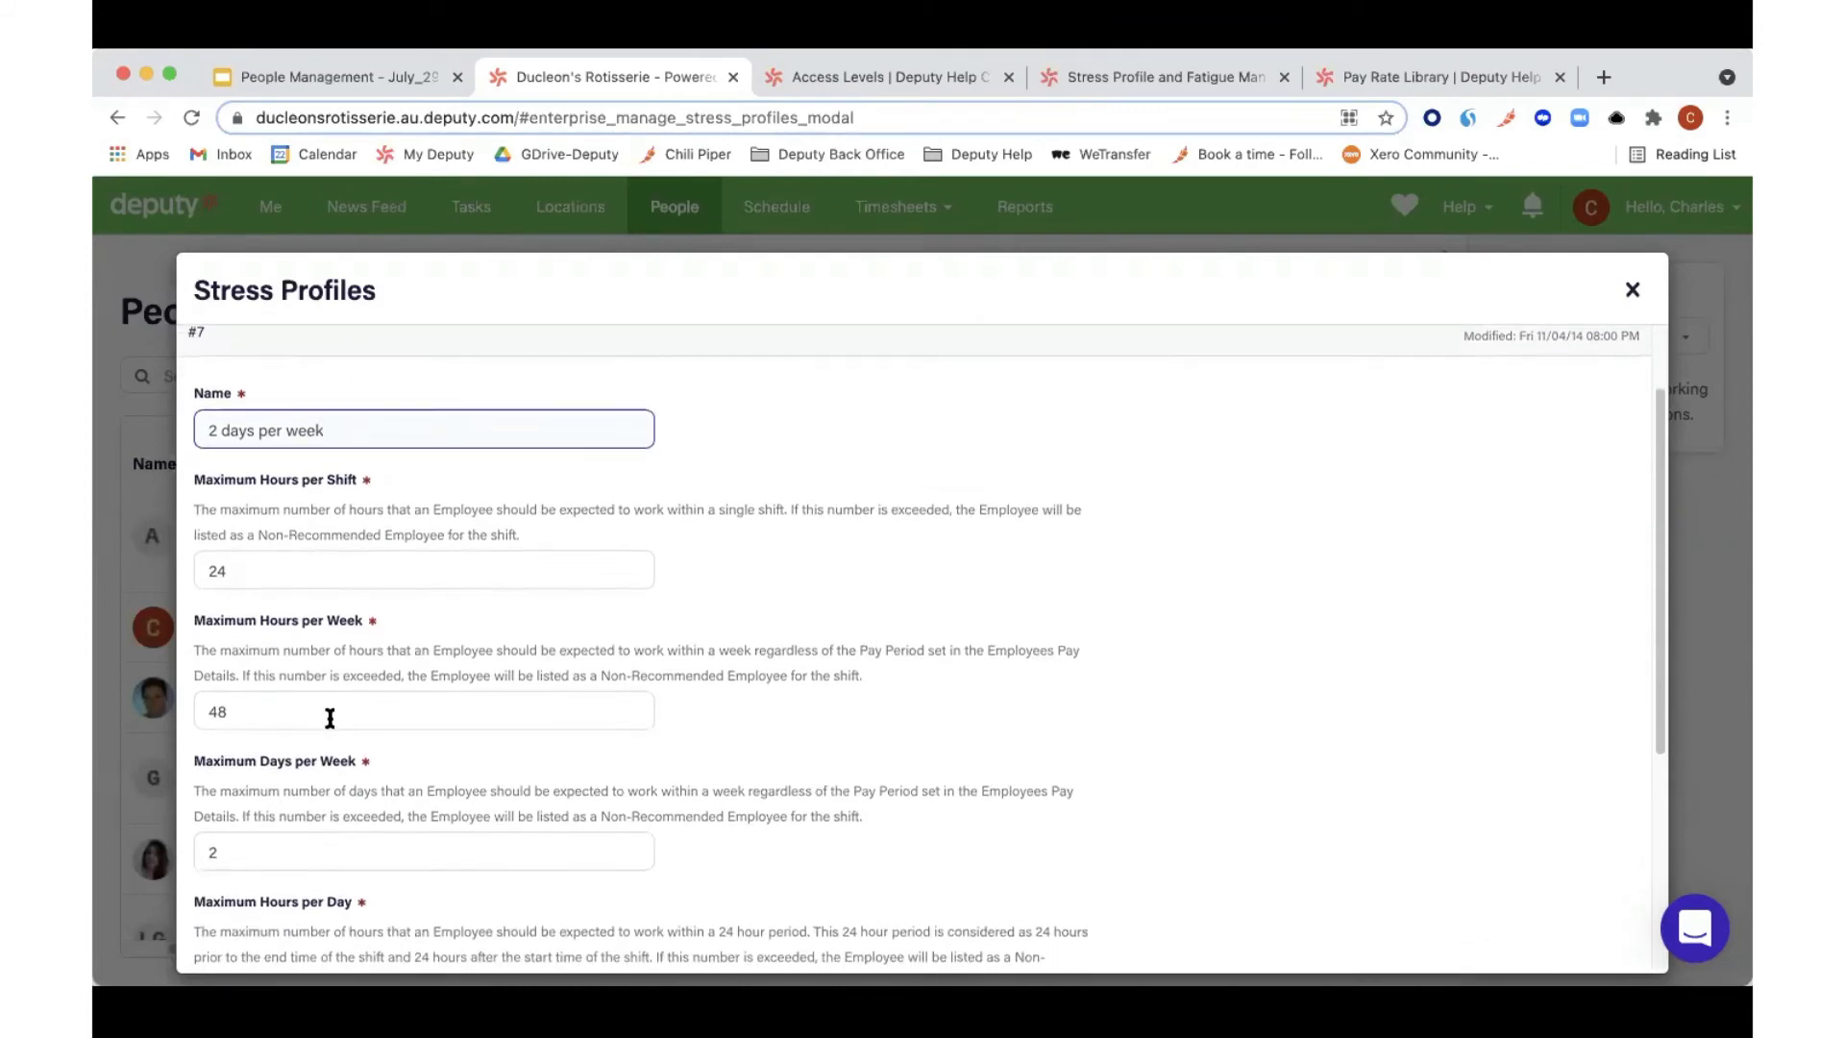
{"action": "scroll", "coordinate": [332, 744], "scroll_direction": "down", "scroll_amount": 2}
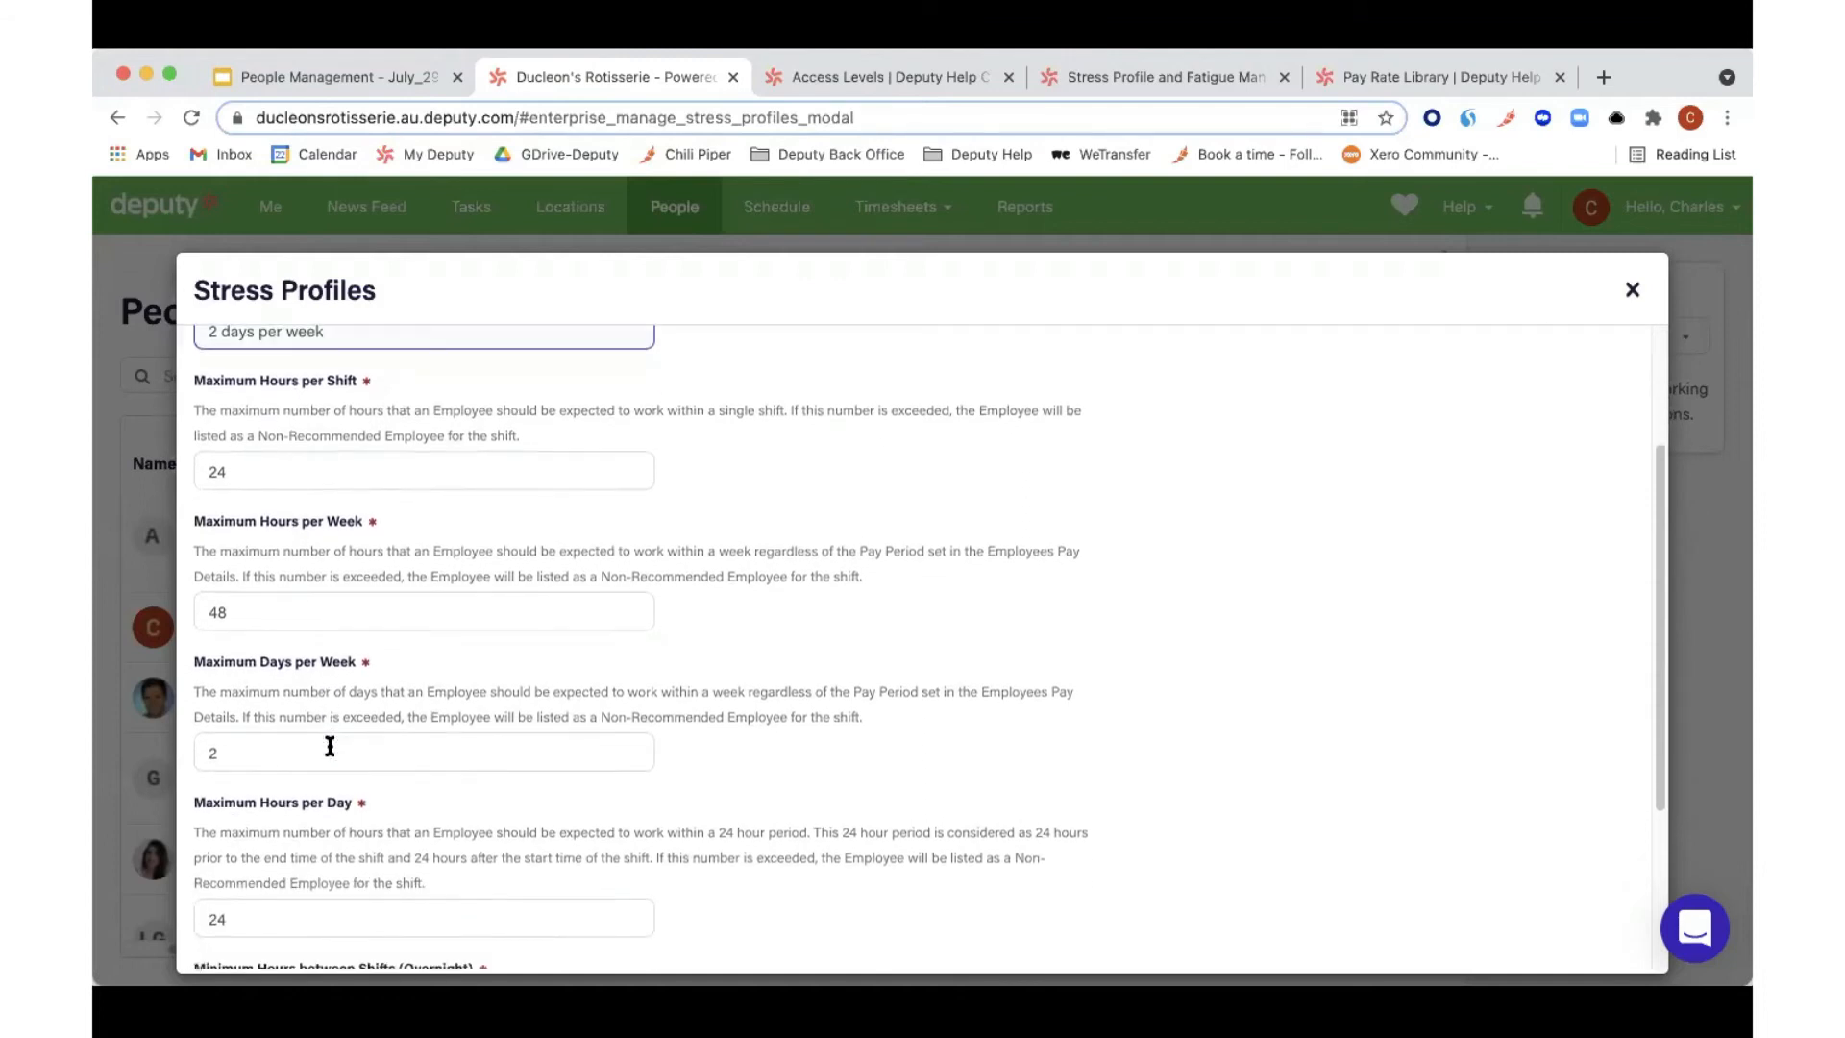
{"action": "scroll", "coordinate": [330, 746], "scroll_direction": "down", "scroll_amount": 6}
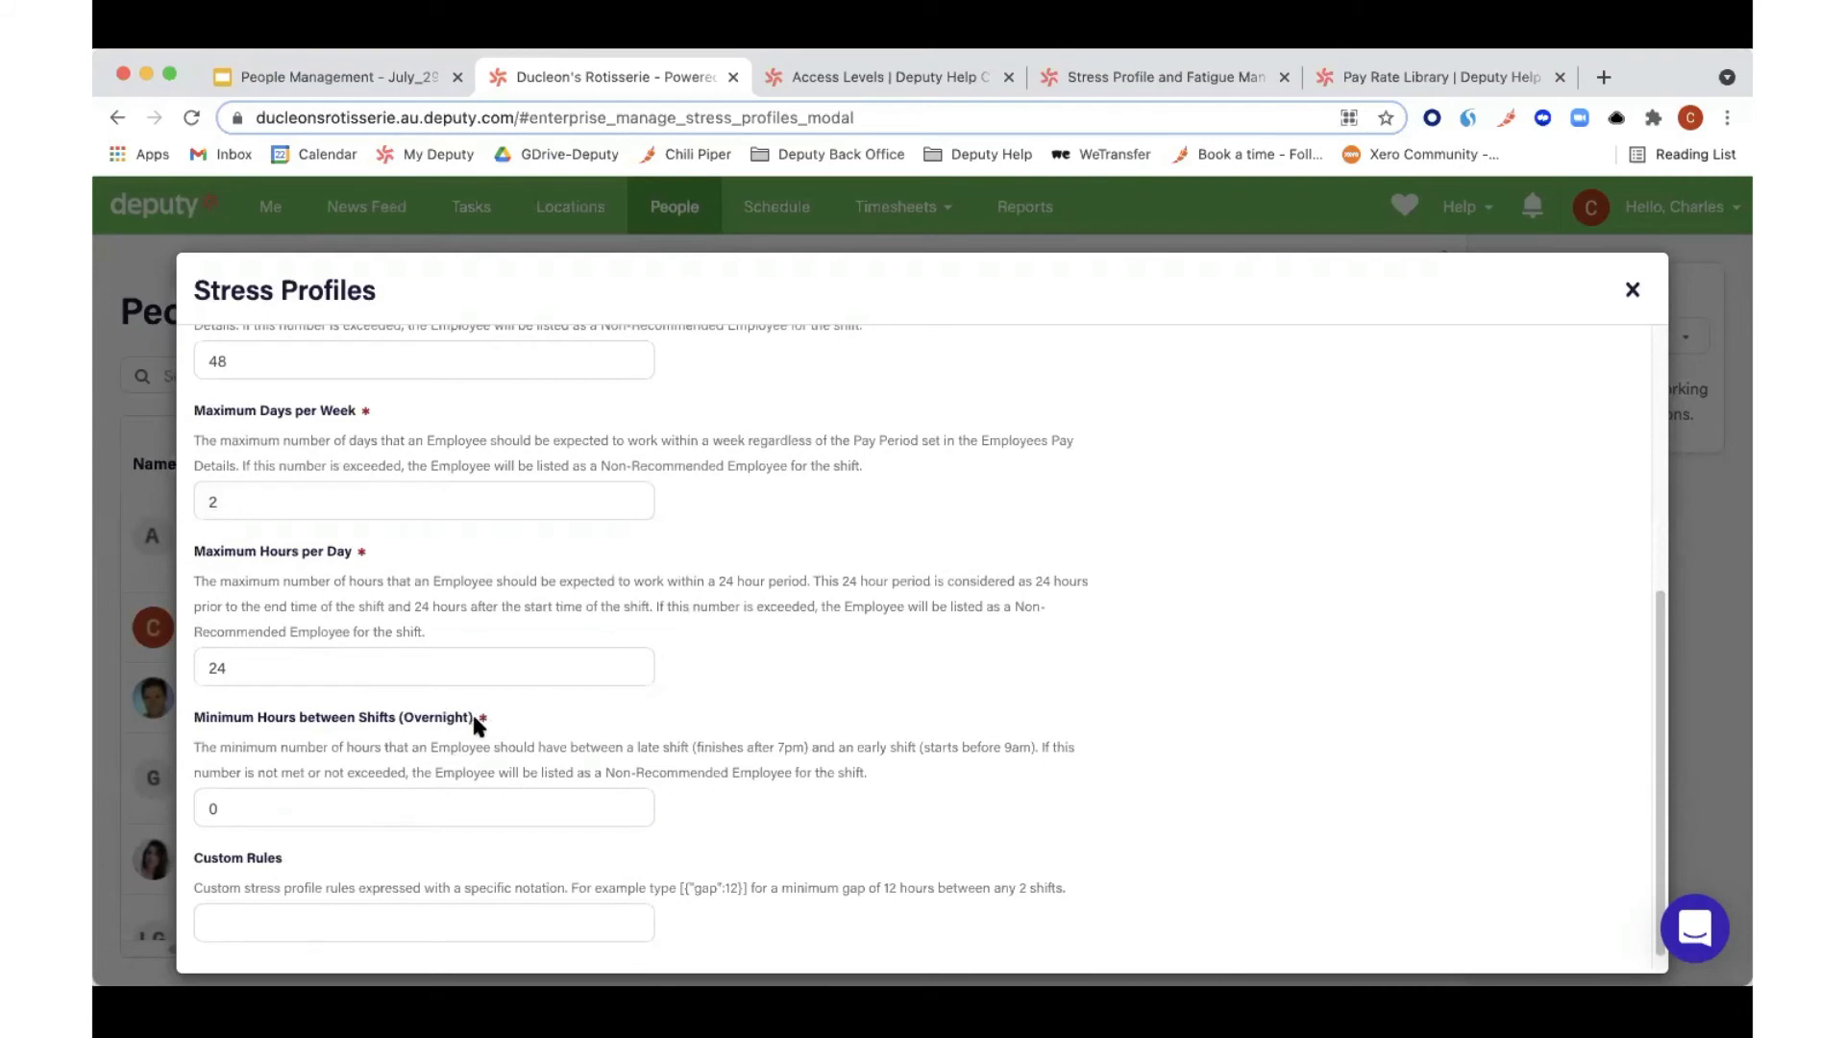
{"action": "scroll", "coordinate": [475, 725], "scroll_direction": "up", "scroll_amount": 10}
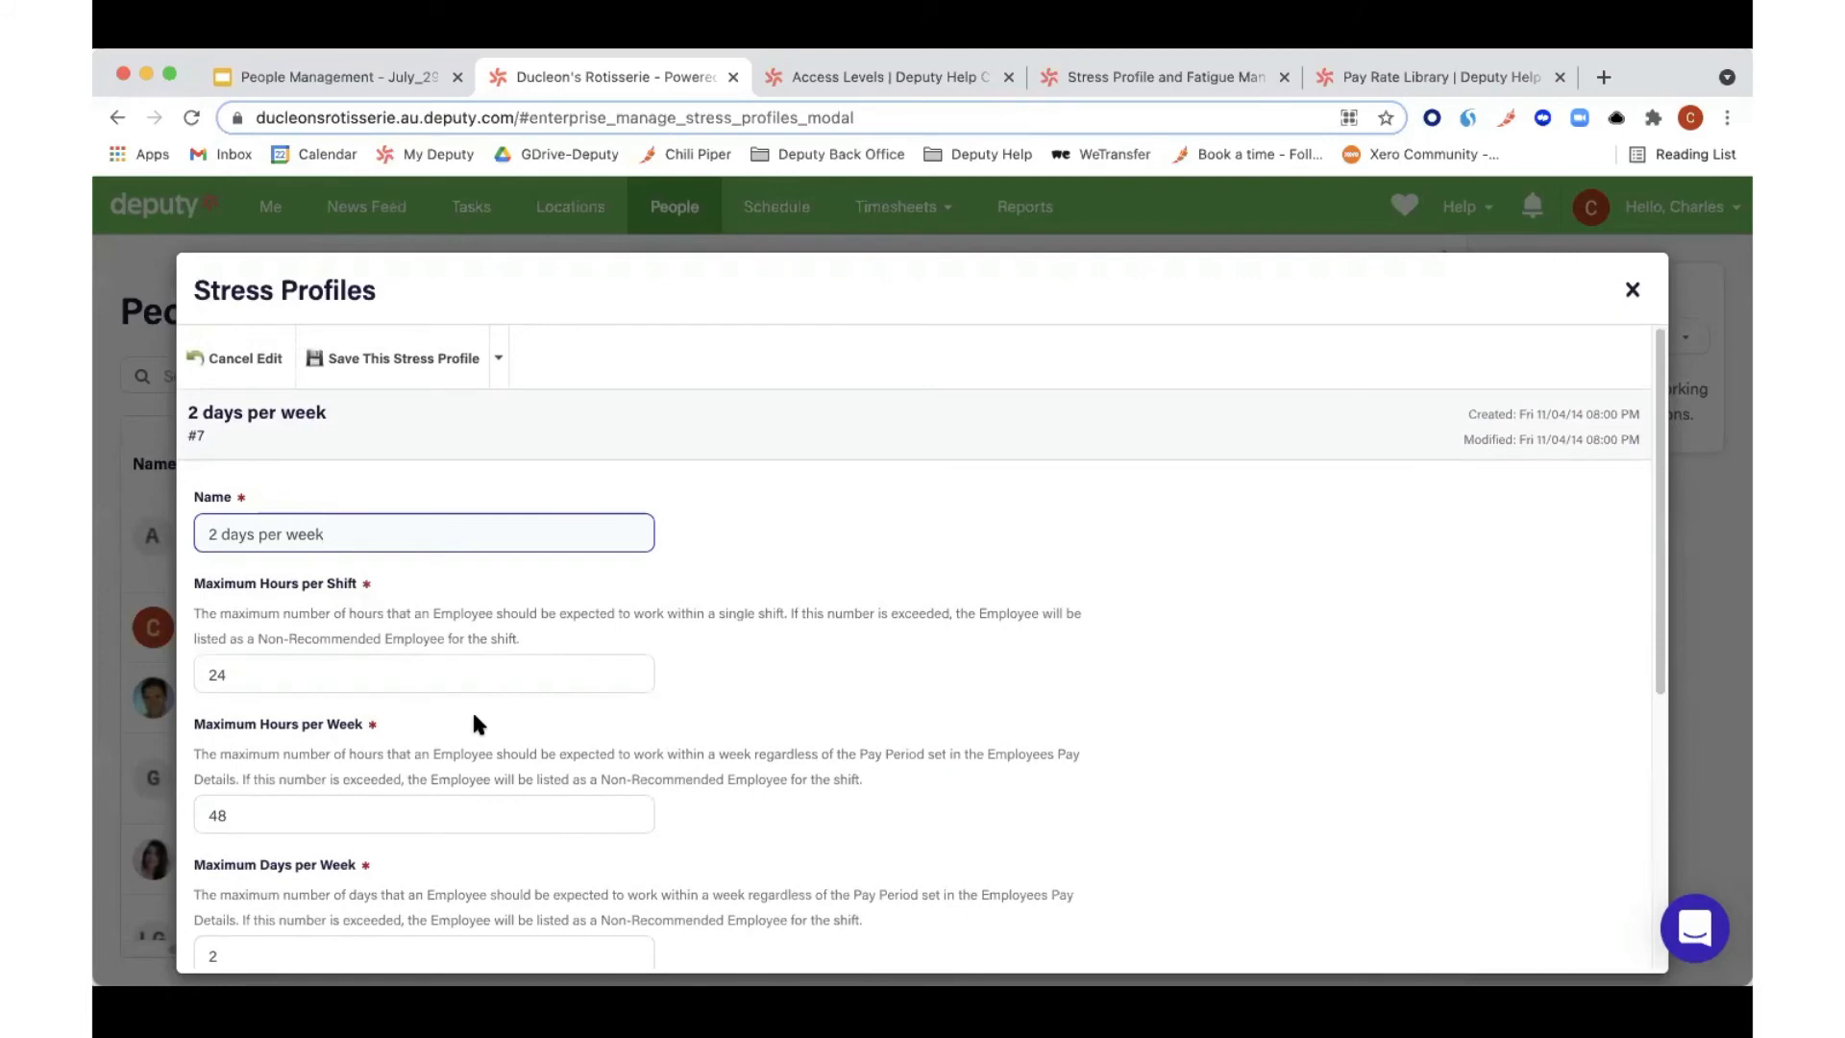
{"action": "scroll", "coordinate": [471, 719], "scroll_direction": "down", "scroll_amount": 5}
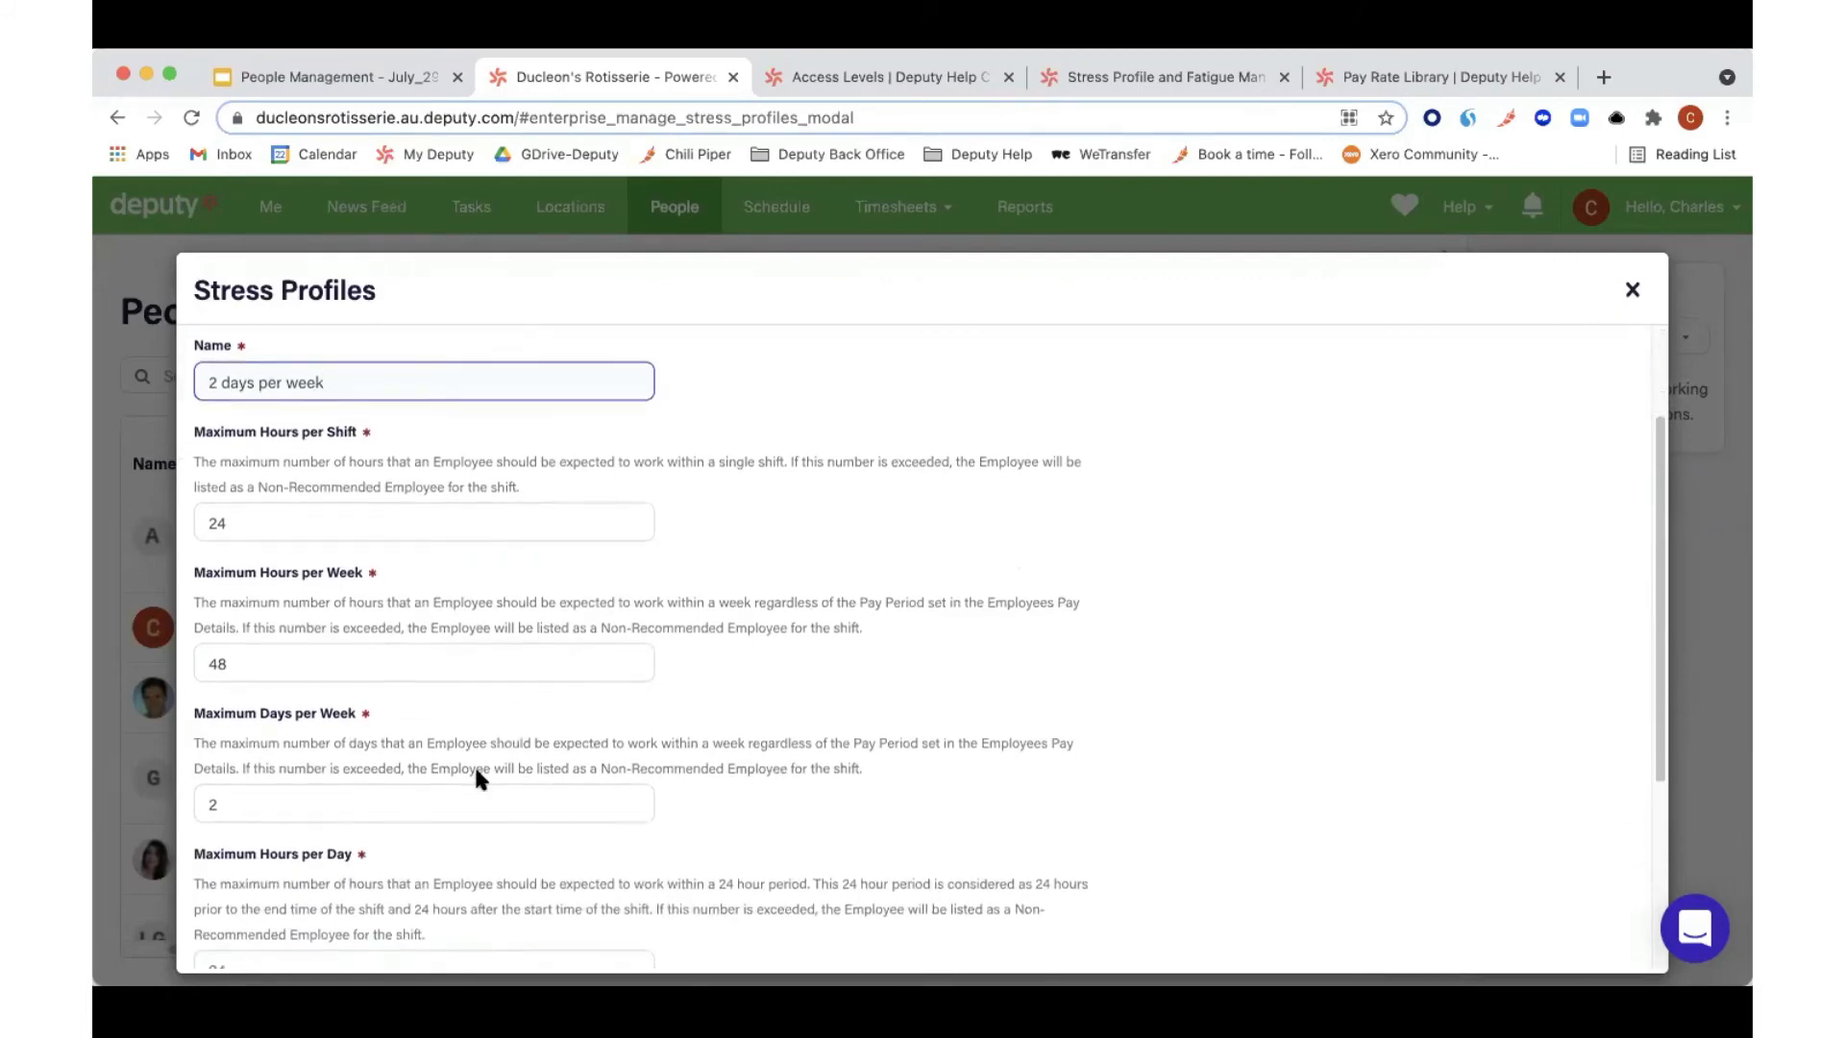
{"action": "scroll", "coordinate": [478, 774], "scroll_direction": "up", "scroll_amount": 5}
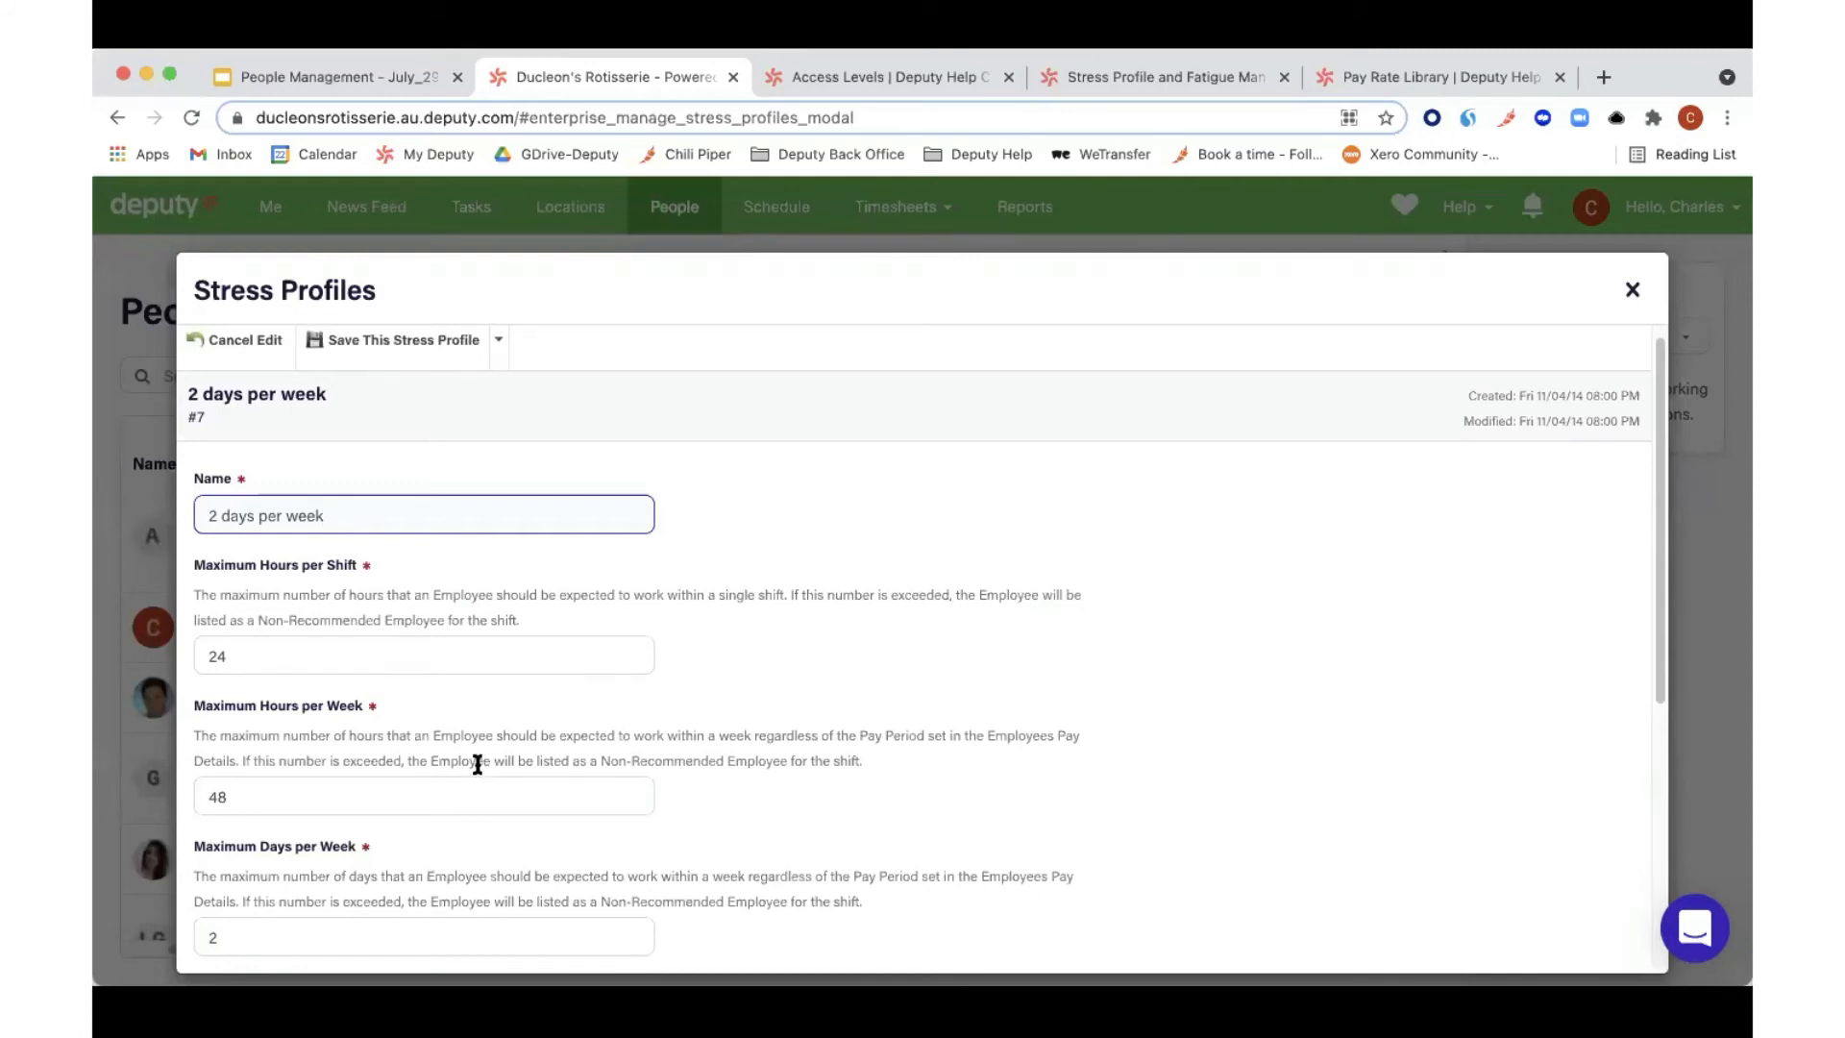
{"action": "scroll", "coordinate": [473, 767], "scroll_direction": "down", "scroll_amount": 1}
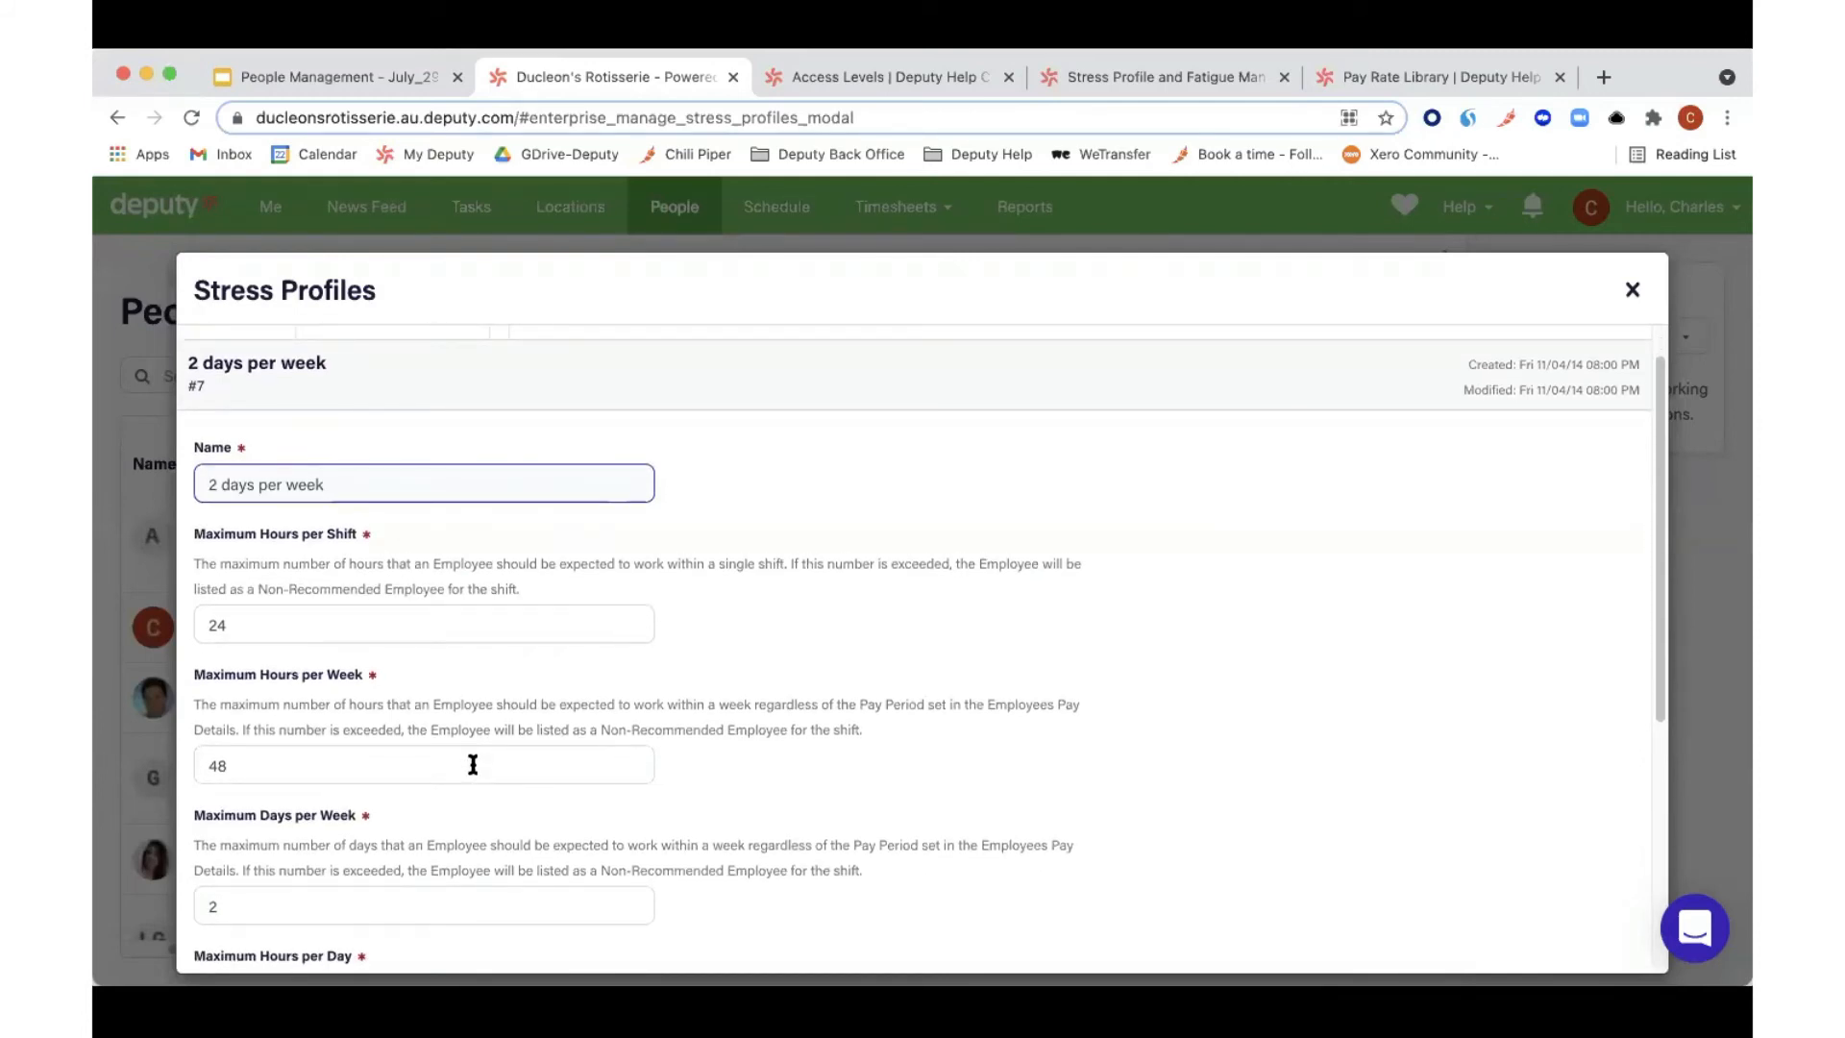
{"action": "scroll", "coordinate": [473, 764], "scroll_direction": "down", "scroll_amount": 3}
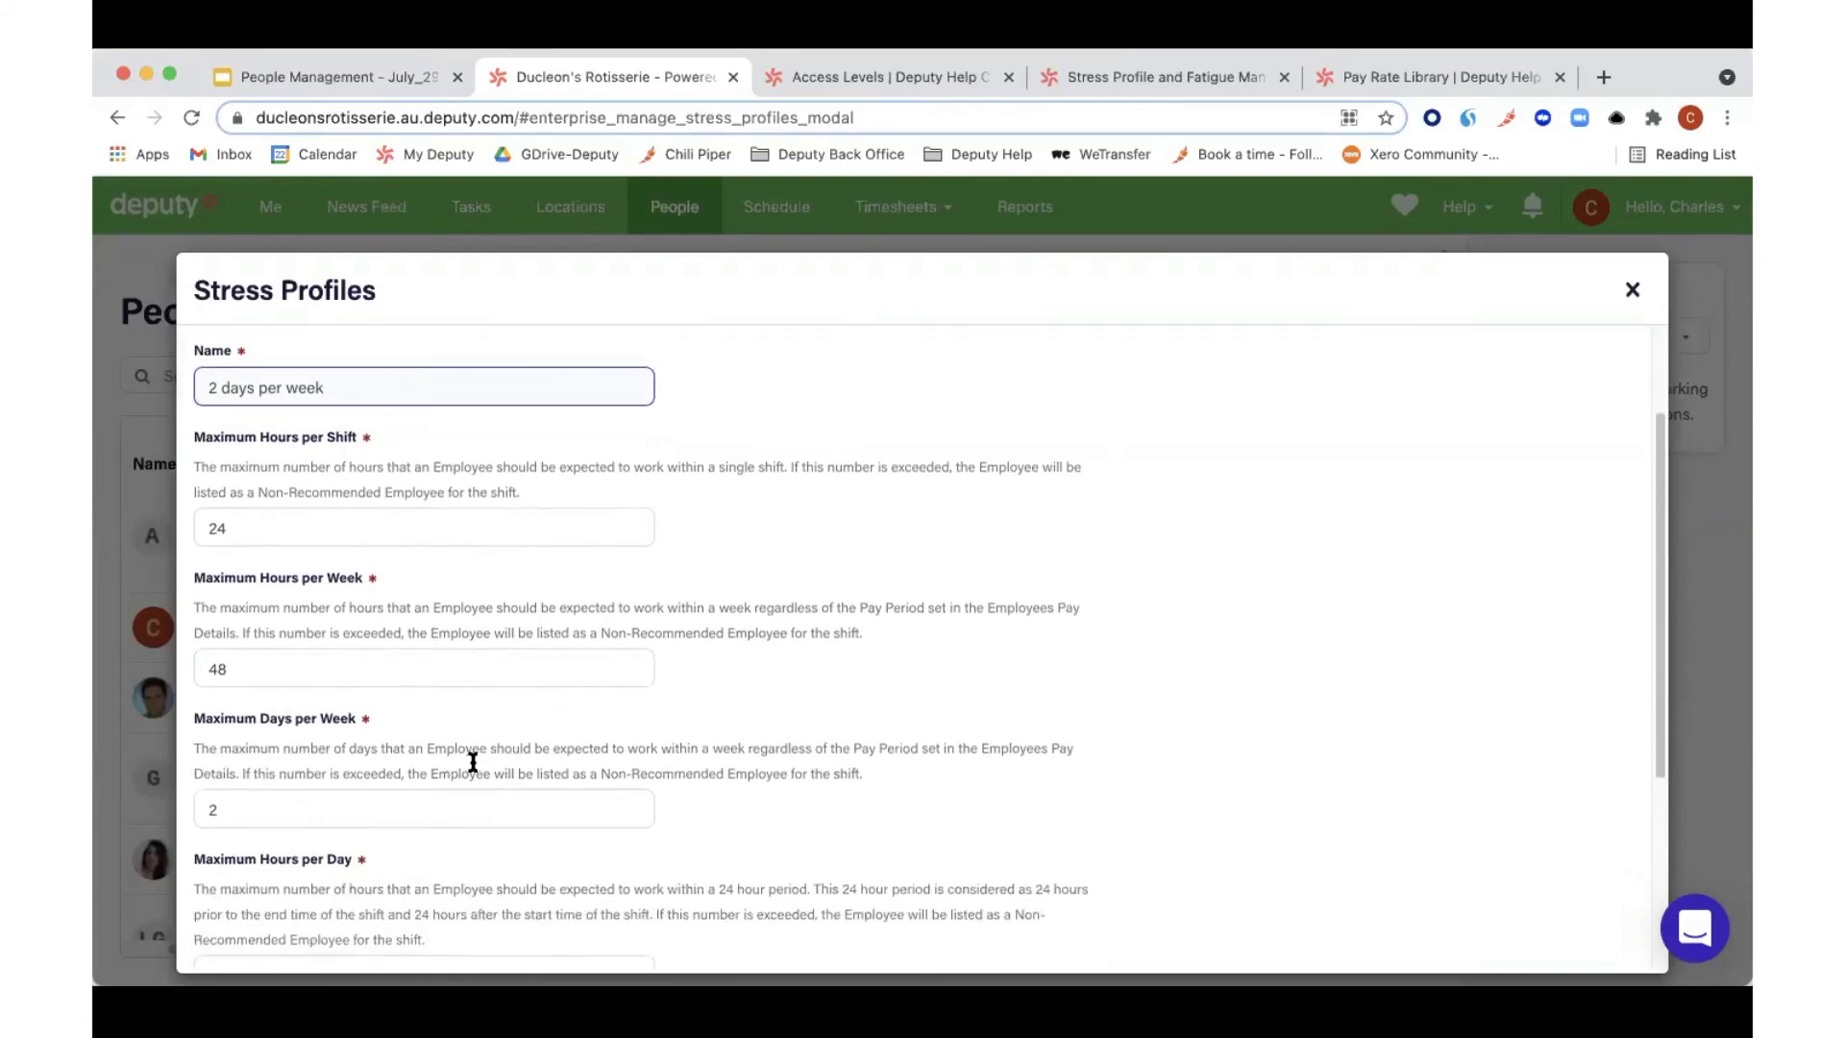
{"action": "scroll", "coordinate": [473, 762], "scroll_direction": "down", "scroll_amount": 5}
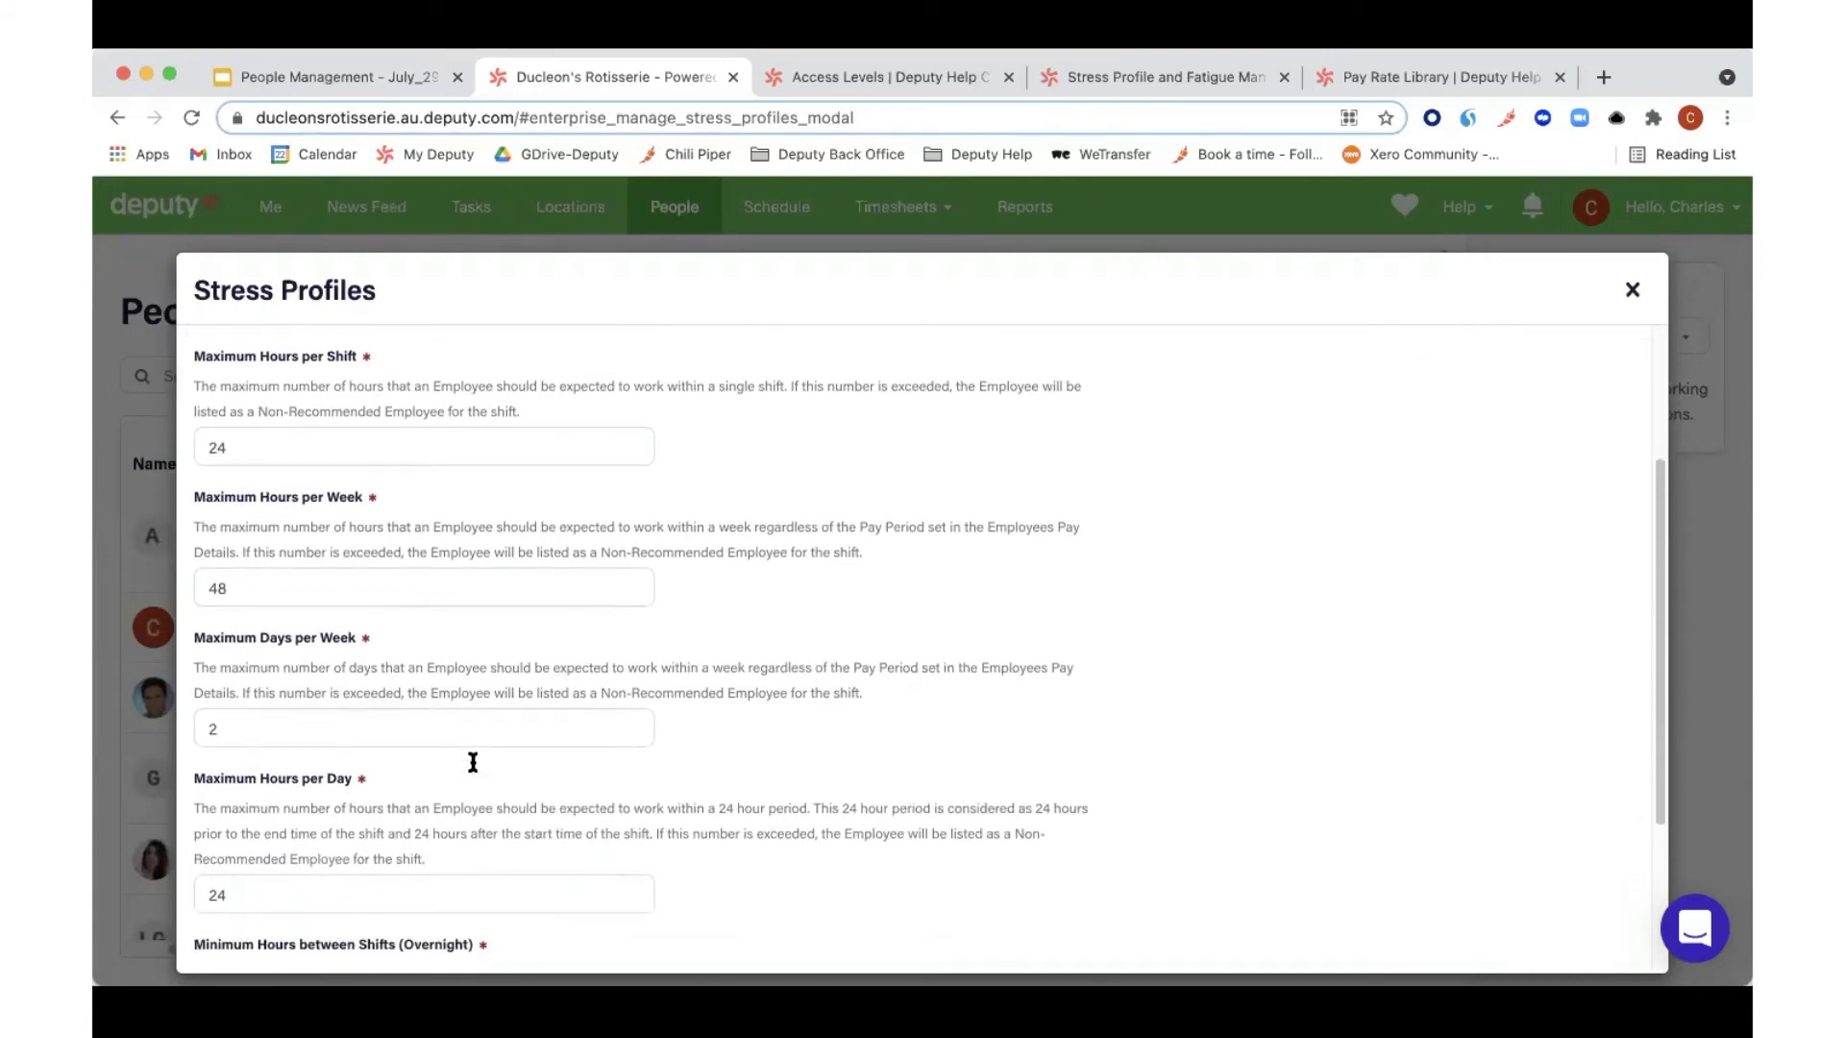
{"action": "scroll", "coordinate": [473, 762], "scroll_direction": "down", "scroll_amount": 1}
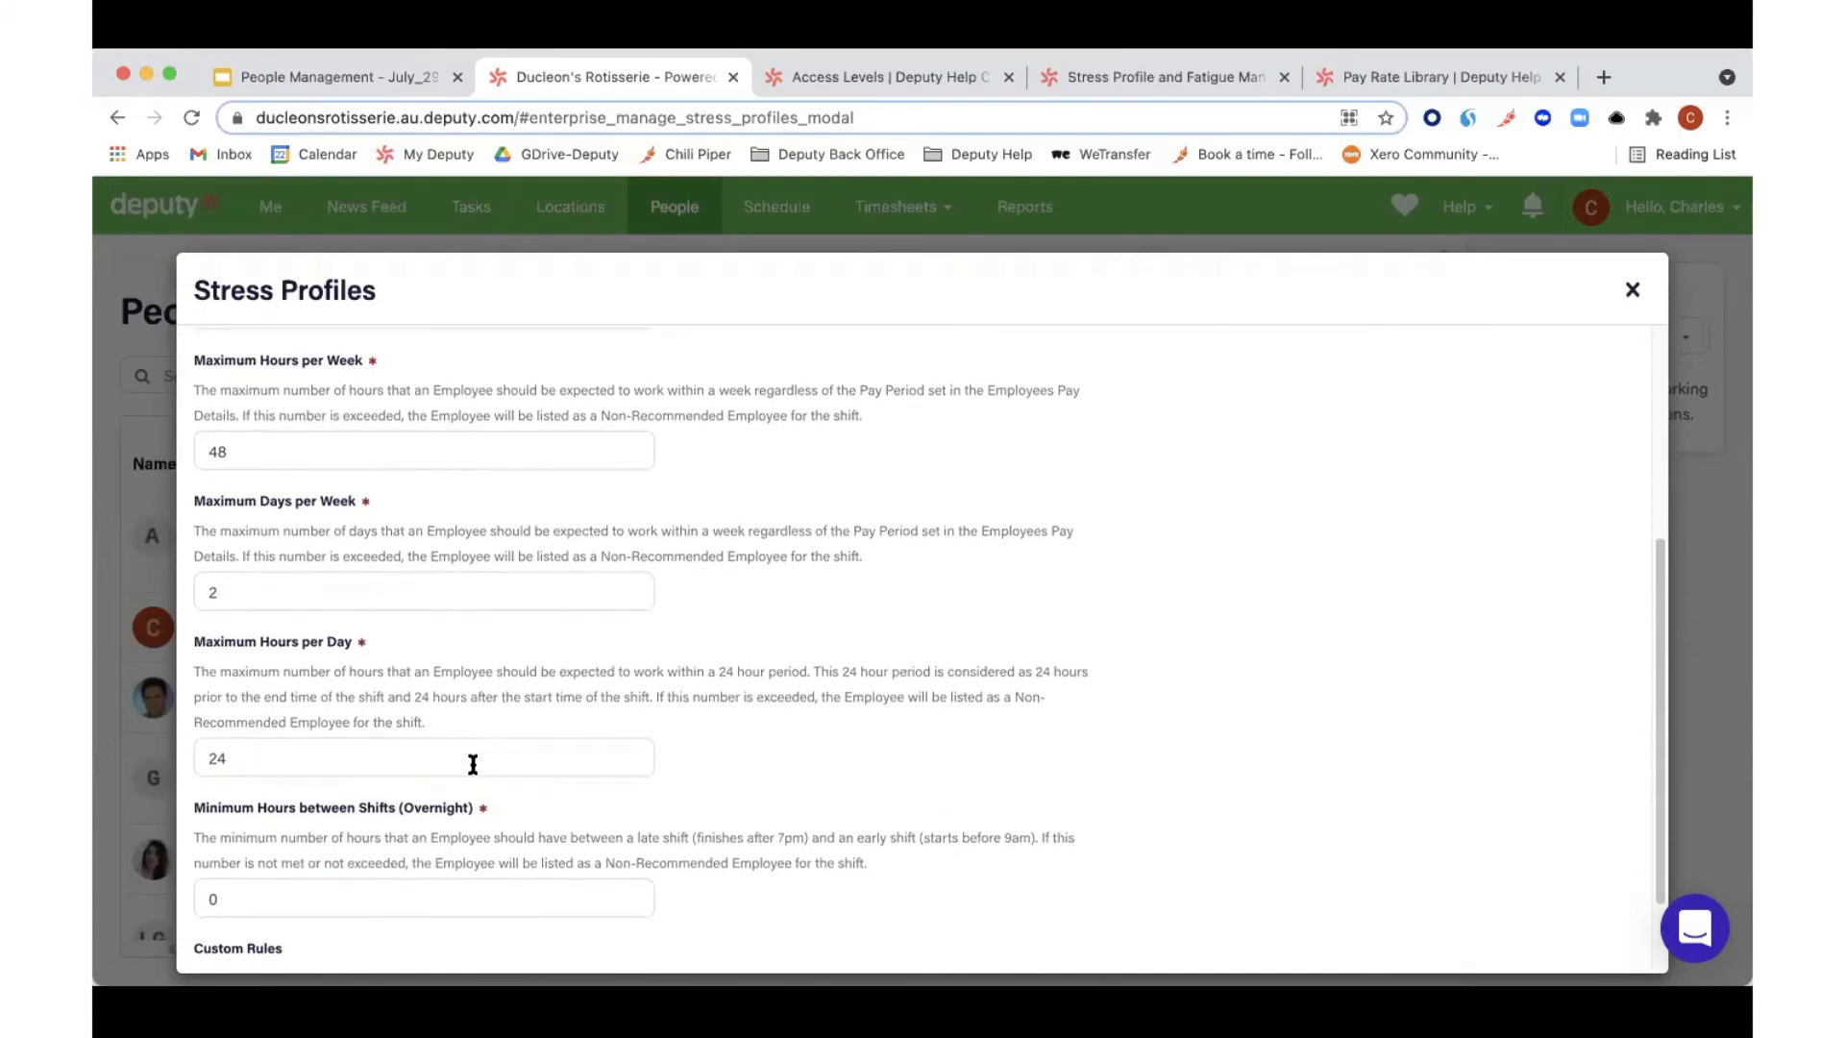
{"action": "scroll", "coordinate": [615, 530], "scroll_direction": "up", "scroll_amount": 8}
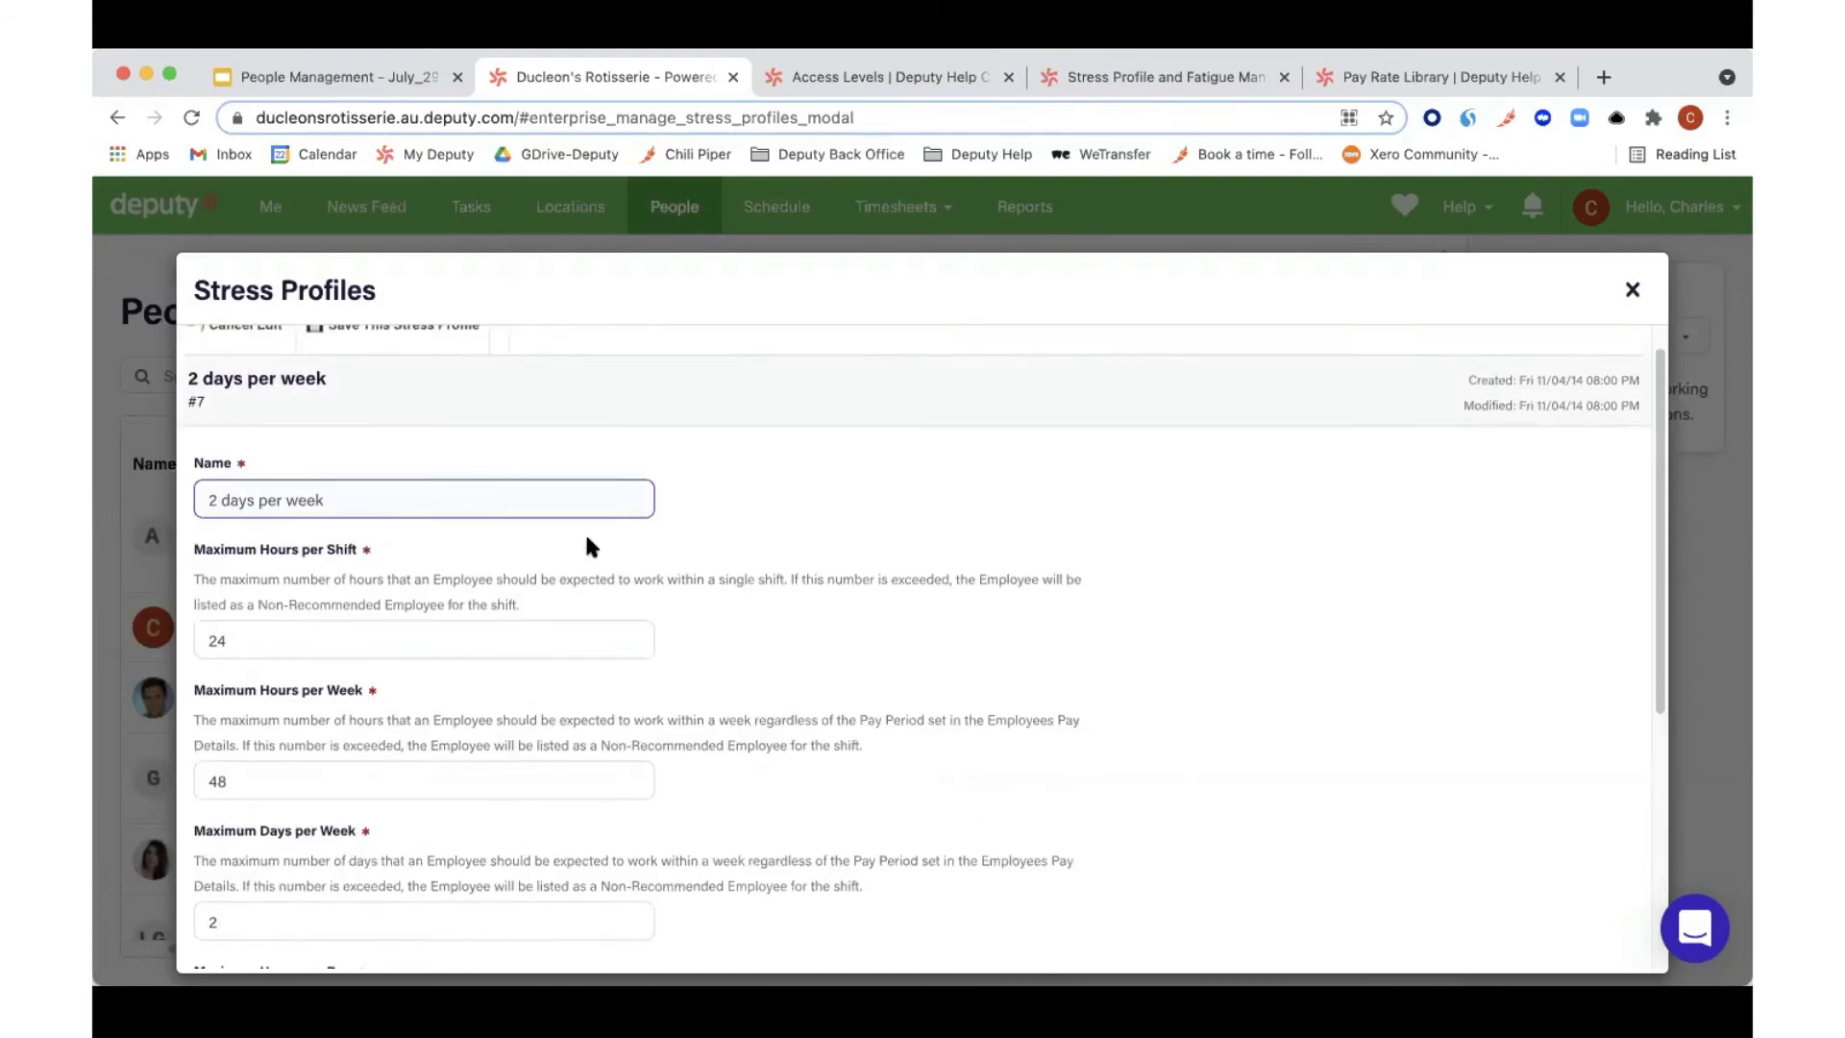
{"action": "scroll", "coordinate": [394, 672], "scroll_direction": "up", "scroll_amount": 1}
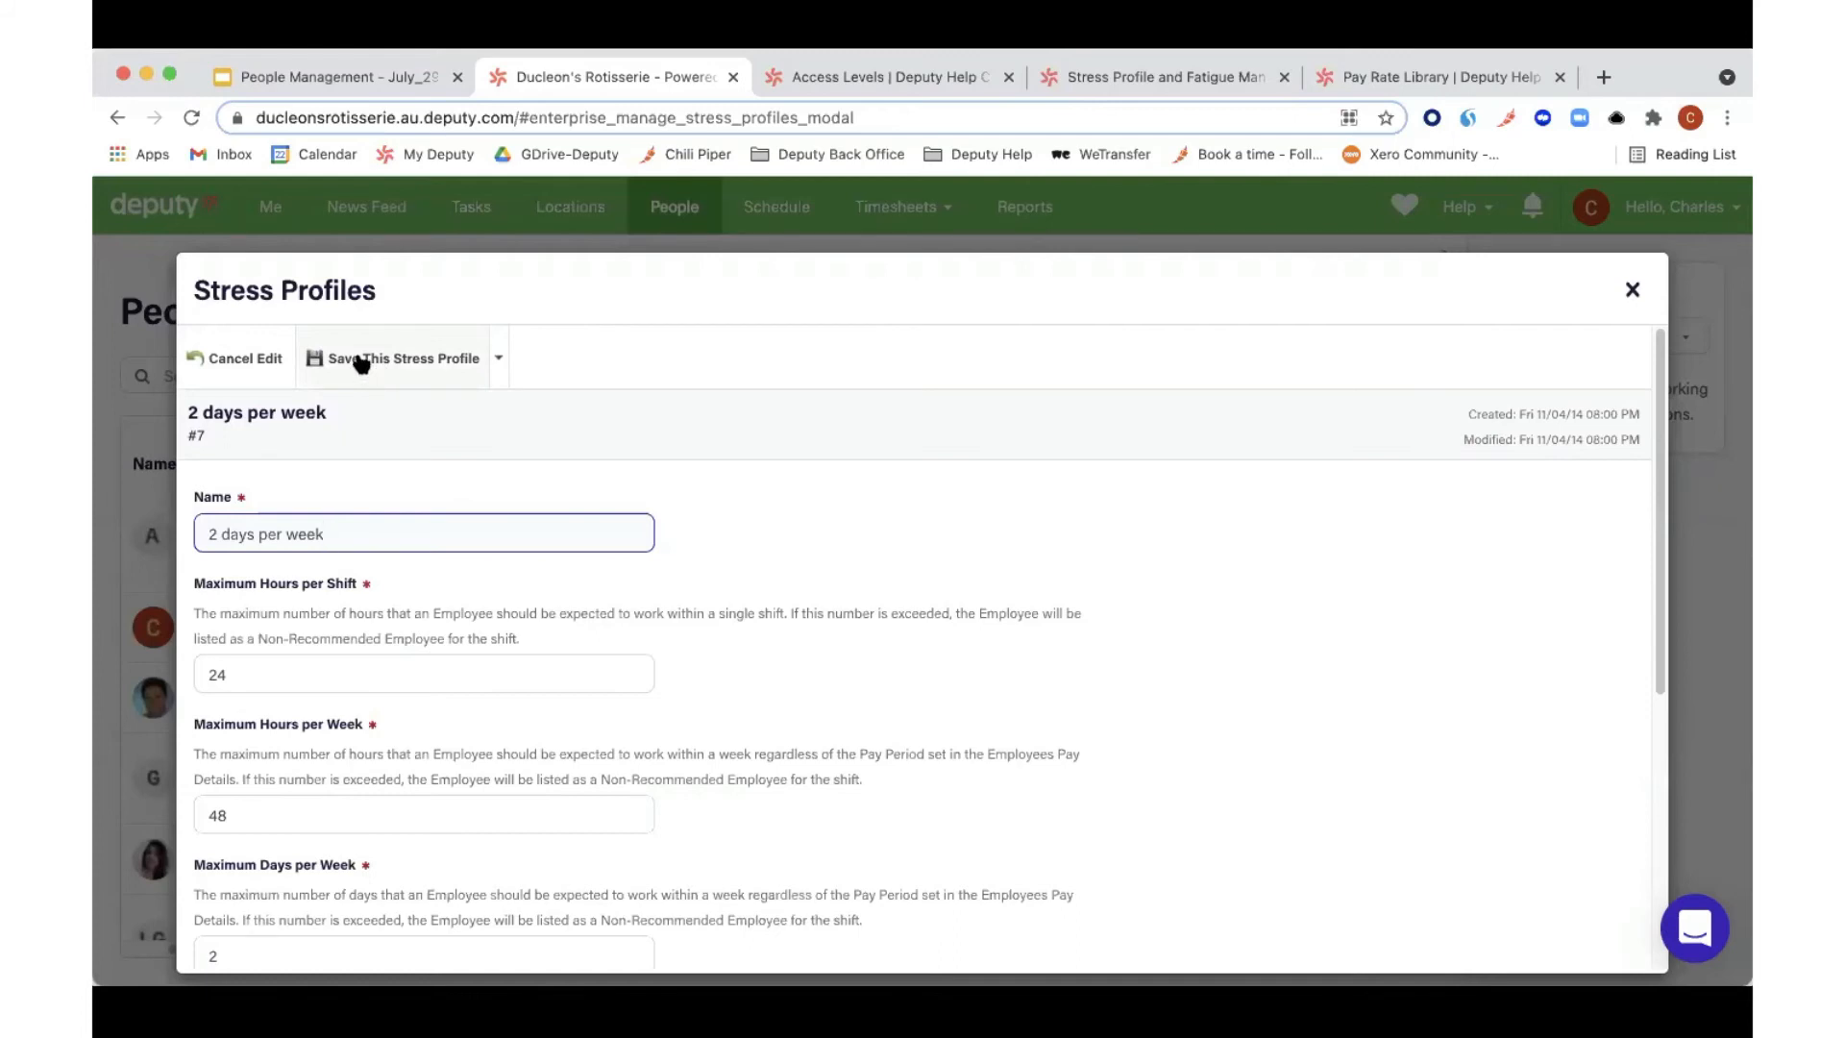
{"action": "left_click", "coordinate": [252, 363]}
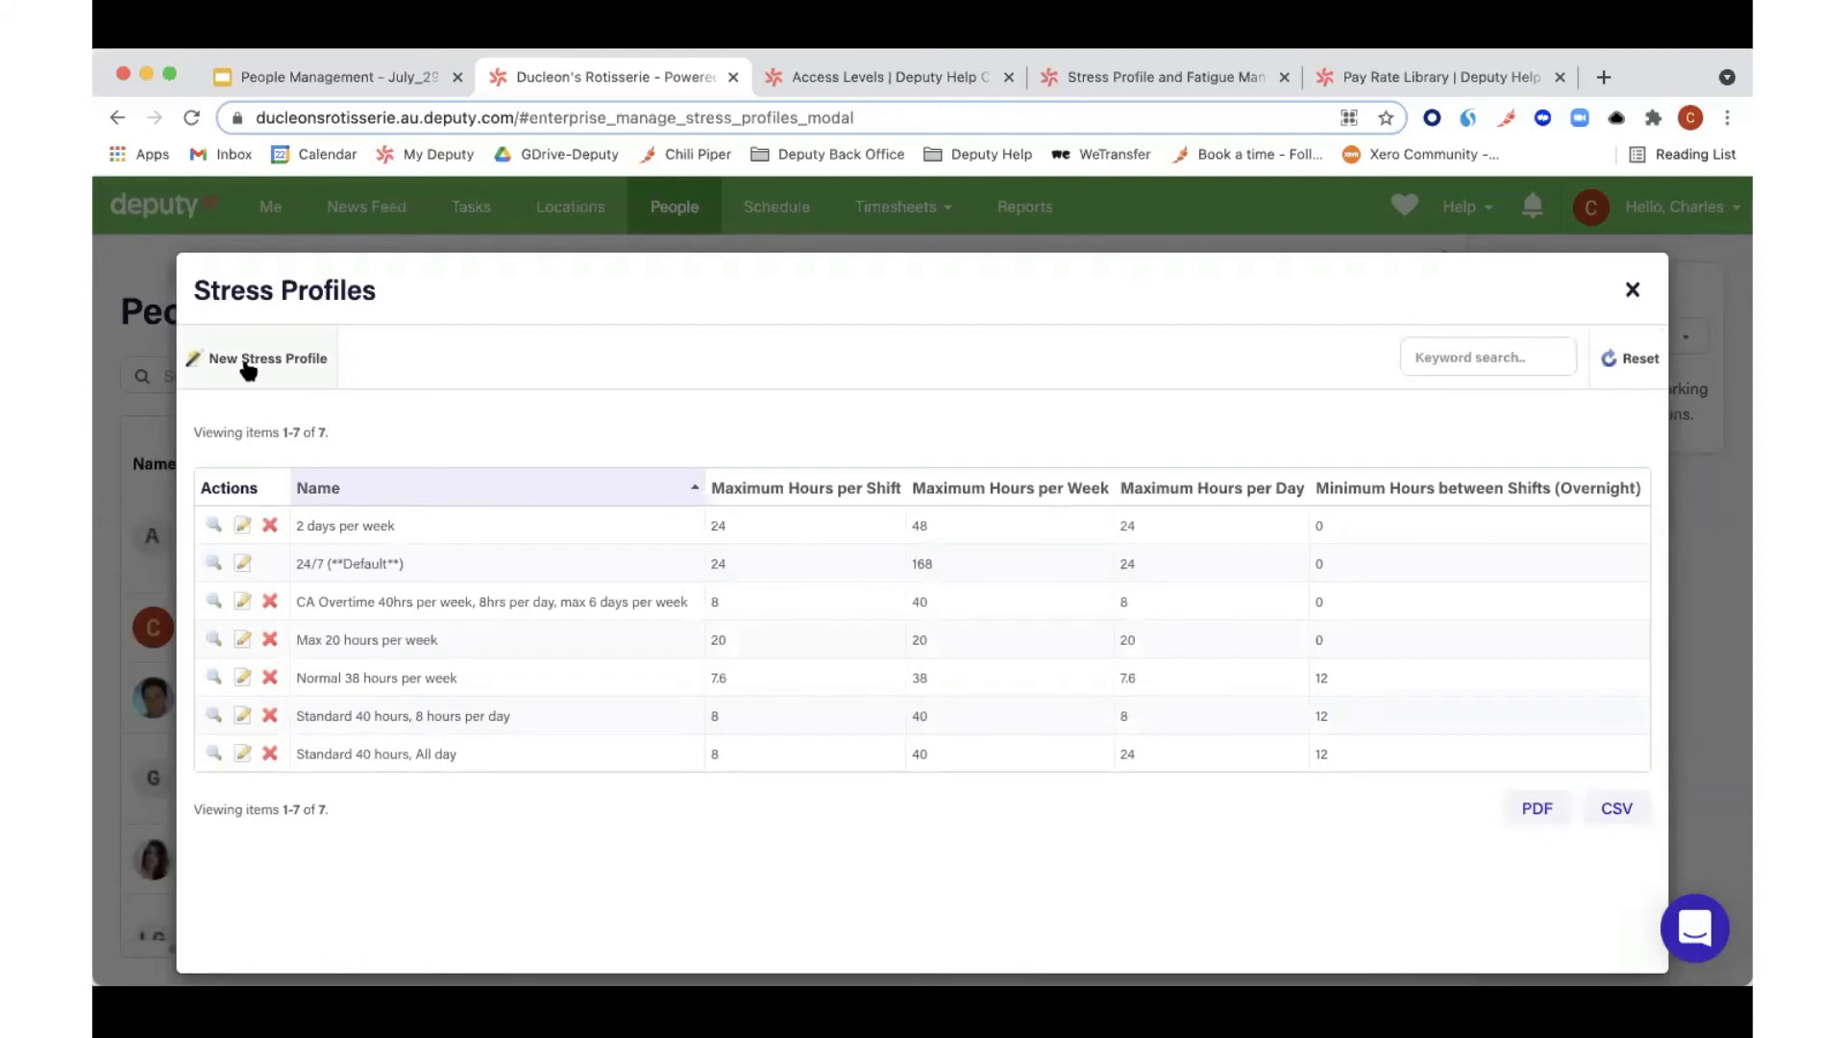
Step: Start a new stress profile and name it "Stress Profile test"
{"action": "left_click", "coordinate": [248, 369]}
{"action": "left_click", "coordinate": [302, 499]}
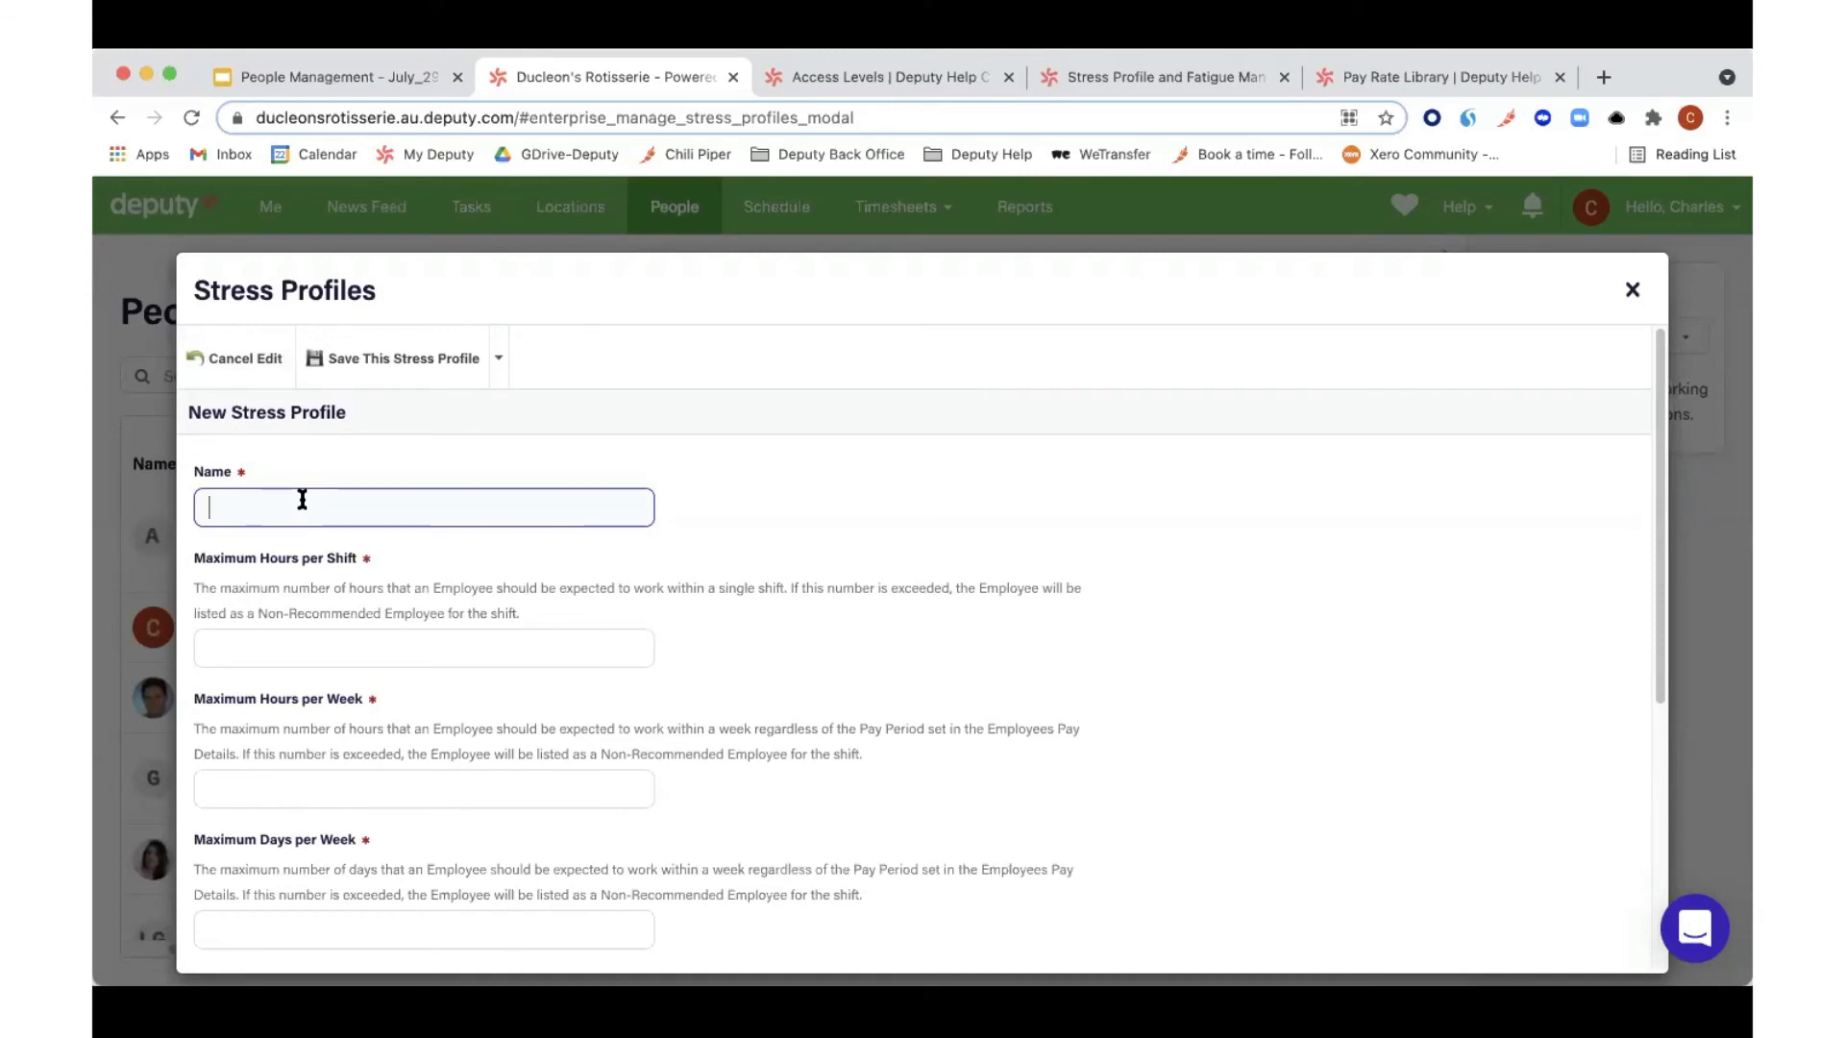
{"action": "type", "text": "Stress Profile"}
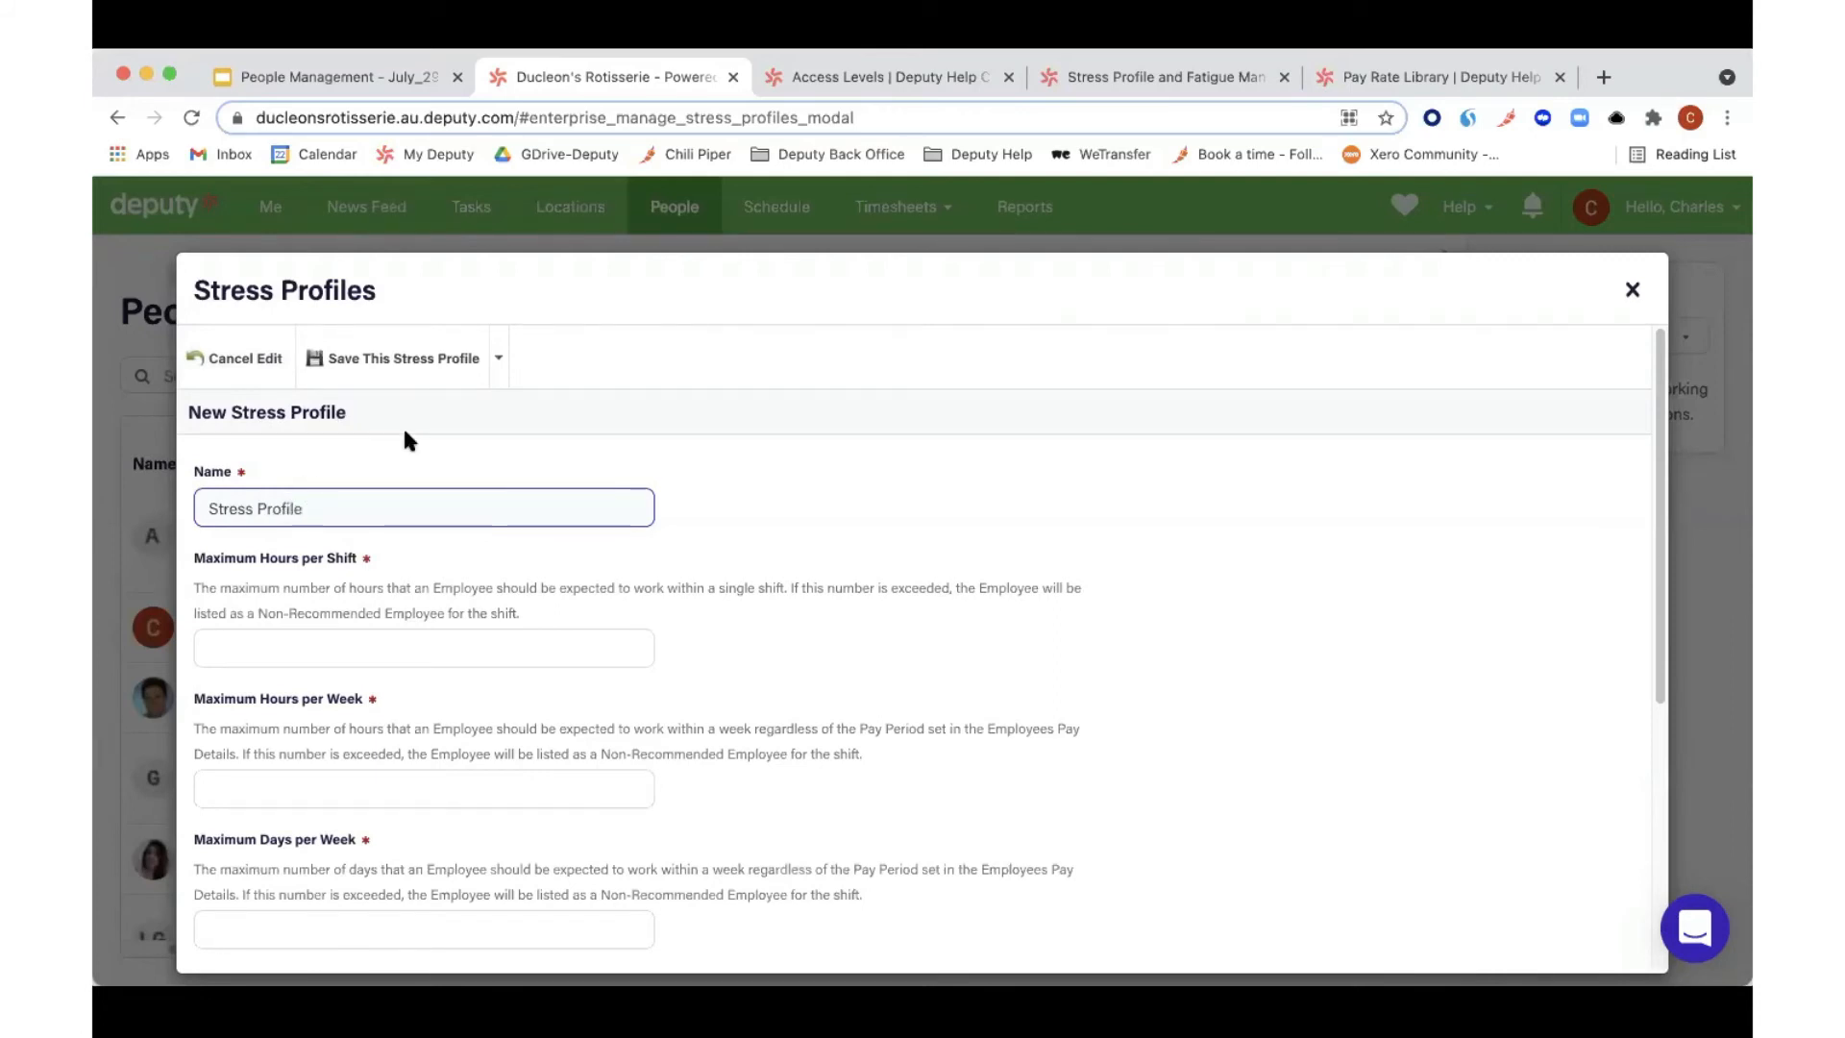
{"action": "type", "text": " test"}
{"action": "left_click", "coordinate": [861, 484]}
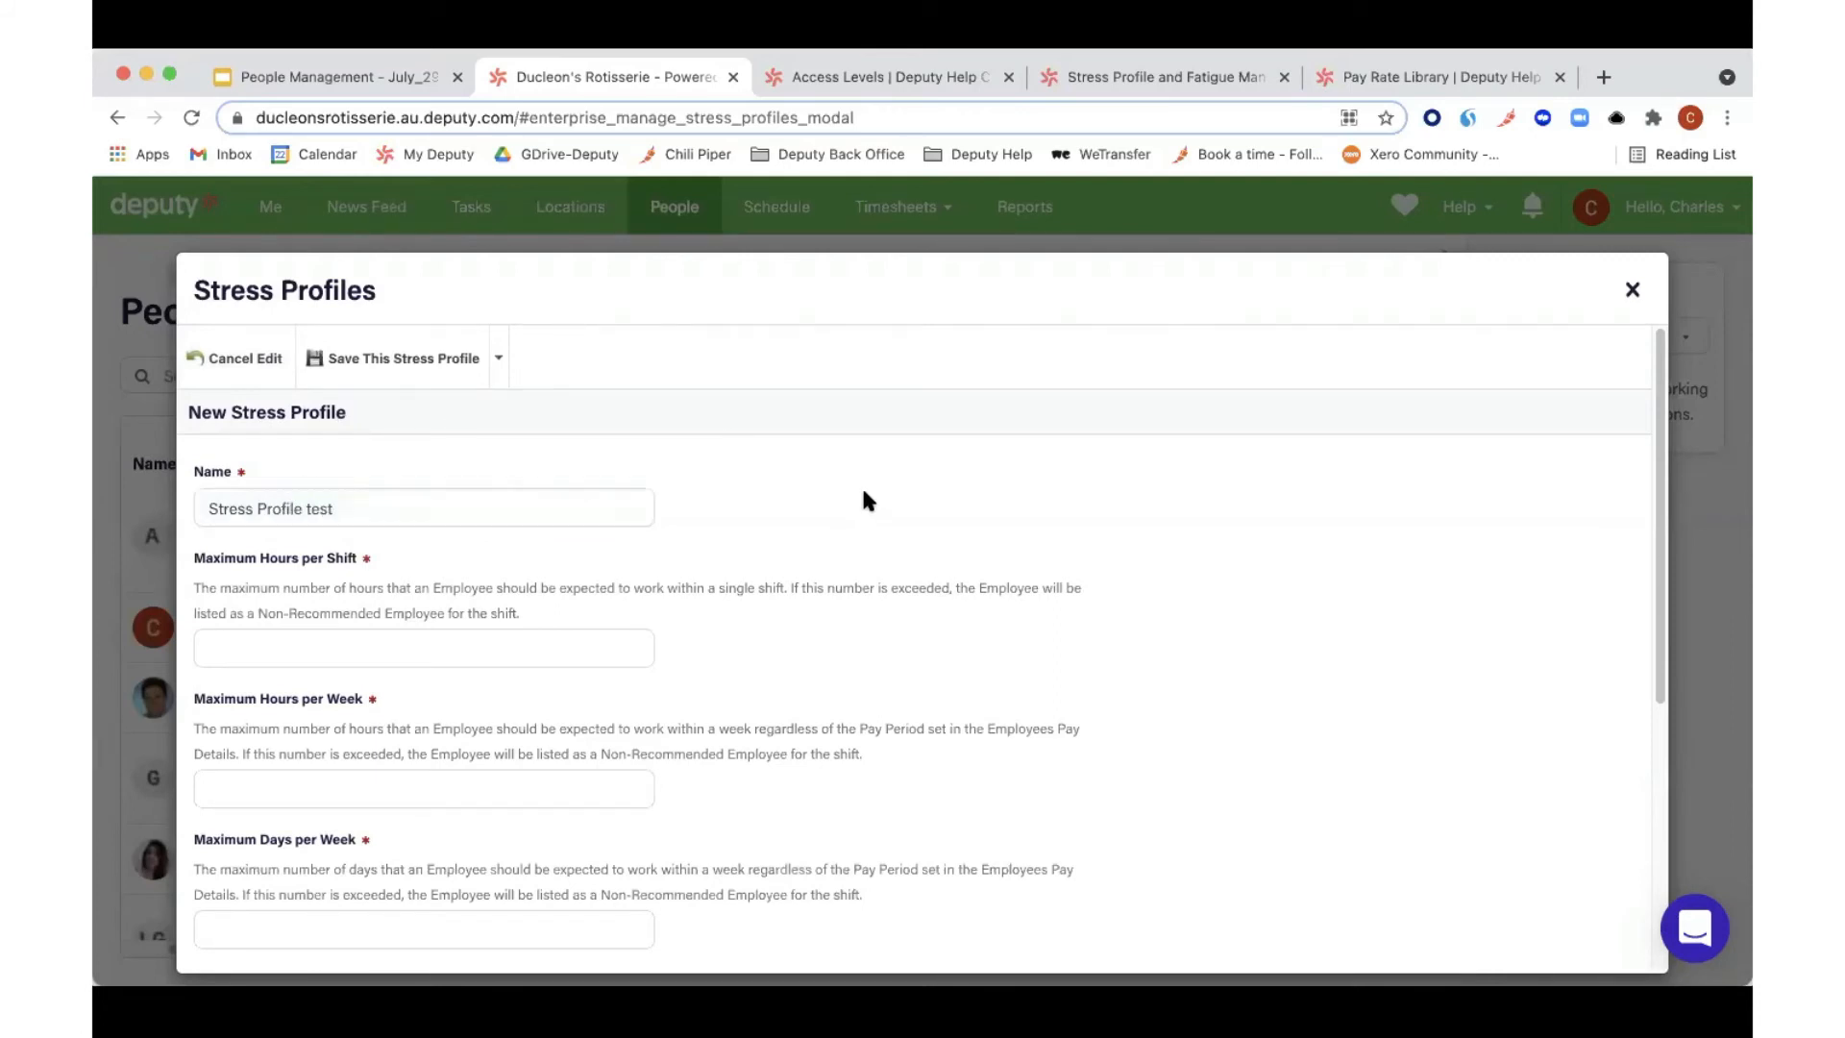
Step: Set the new stress profile's maximum hours per shift to 8 and maximum hours per week to 40
{"action": "scroll", "coordinate": [806, 492], "scroll_direction": "down", "scroll_amount": 1}
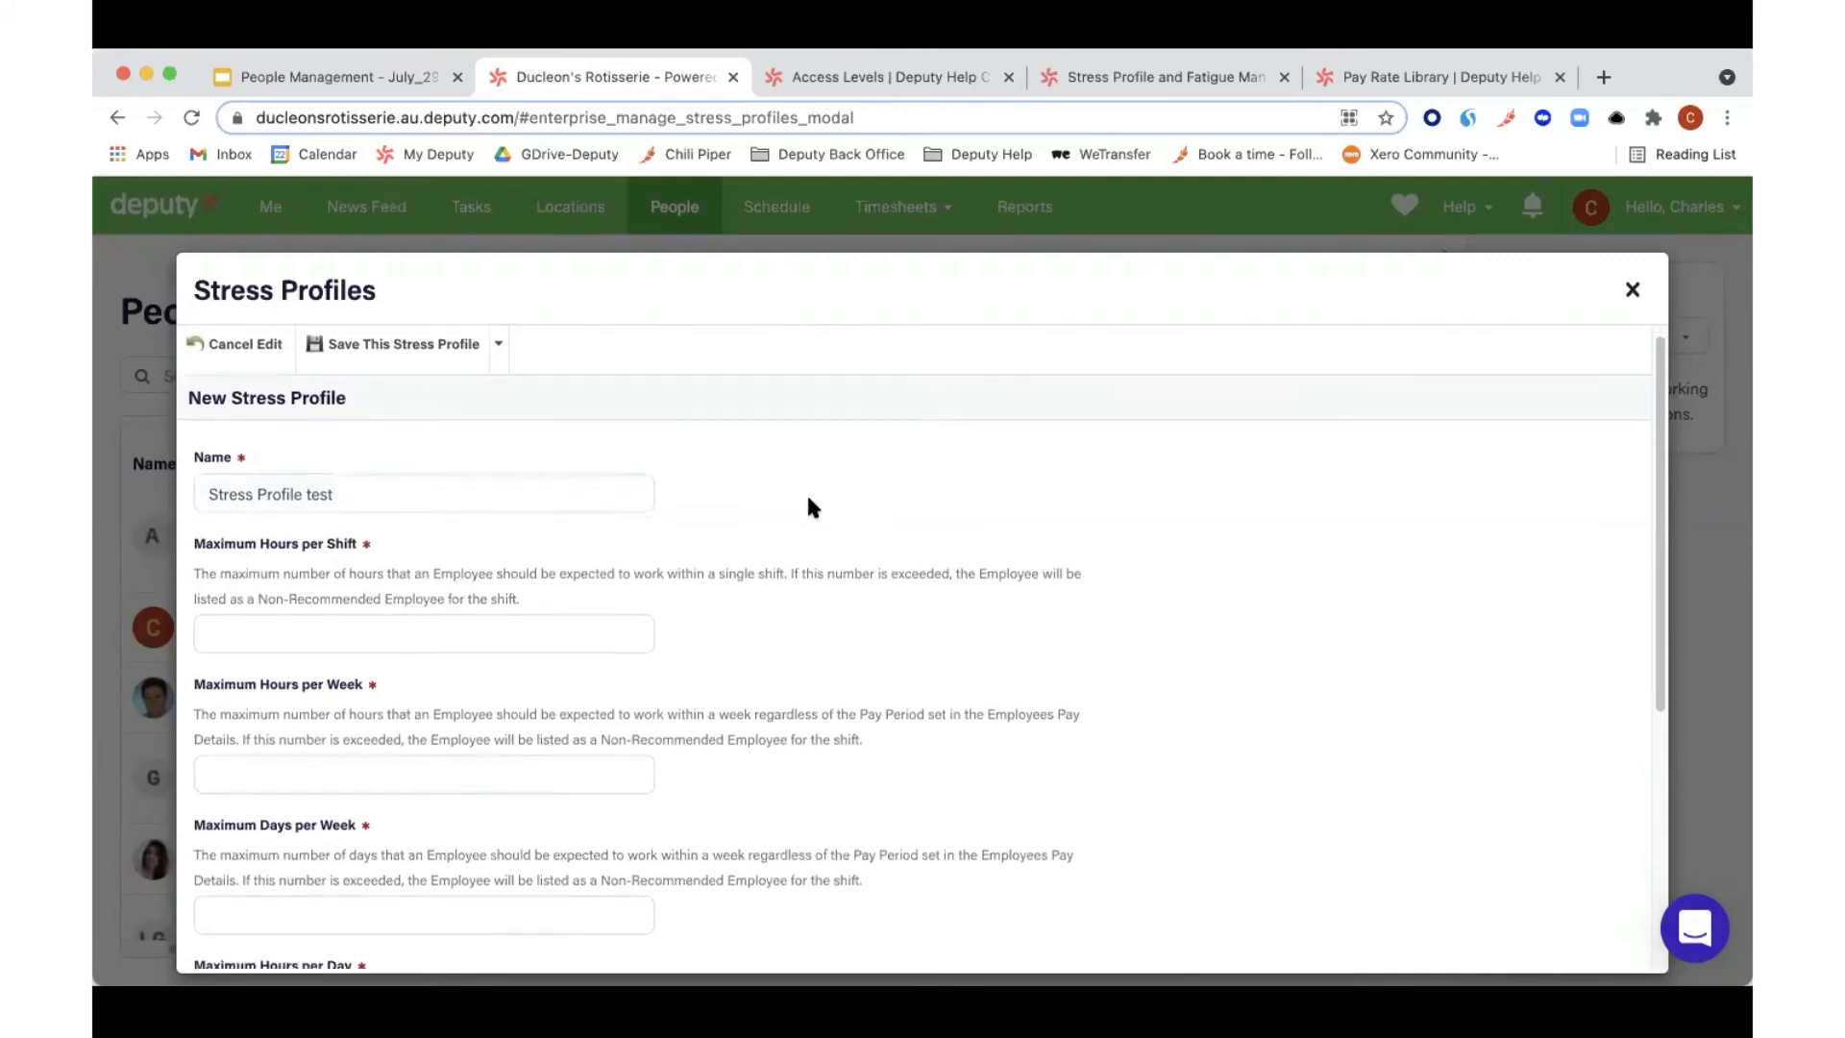
{"action": "left_click", "coordinate": [295, 630]}
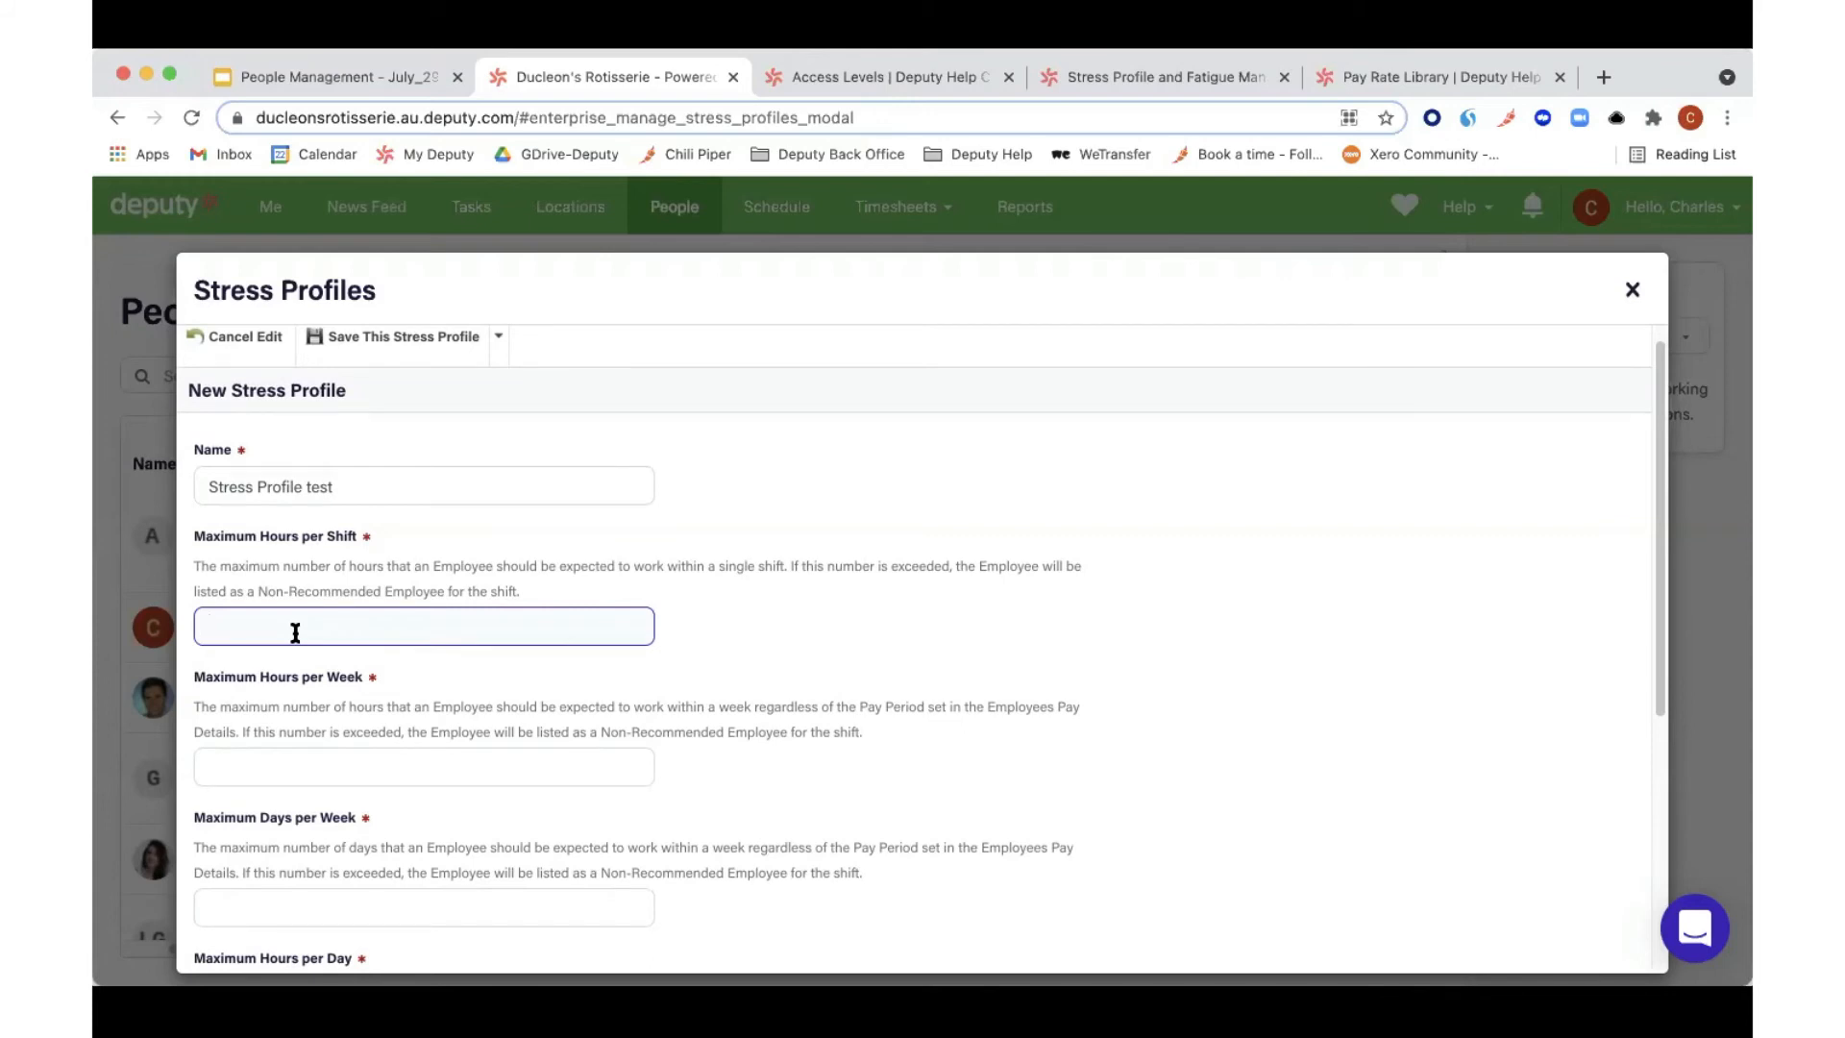
{"action": "type", "text": "8"}
{"action": "scroll", "coordinate": [299, 624], "scroll_direction": "down", "scroll_amount": 2}
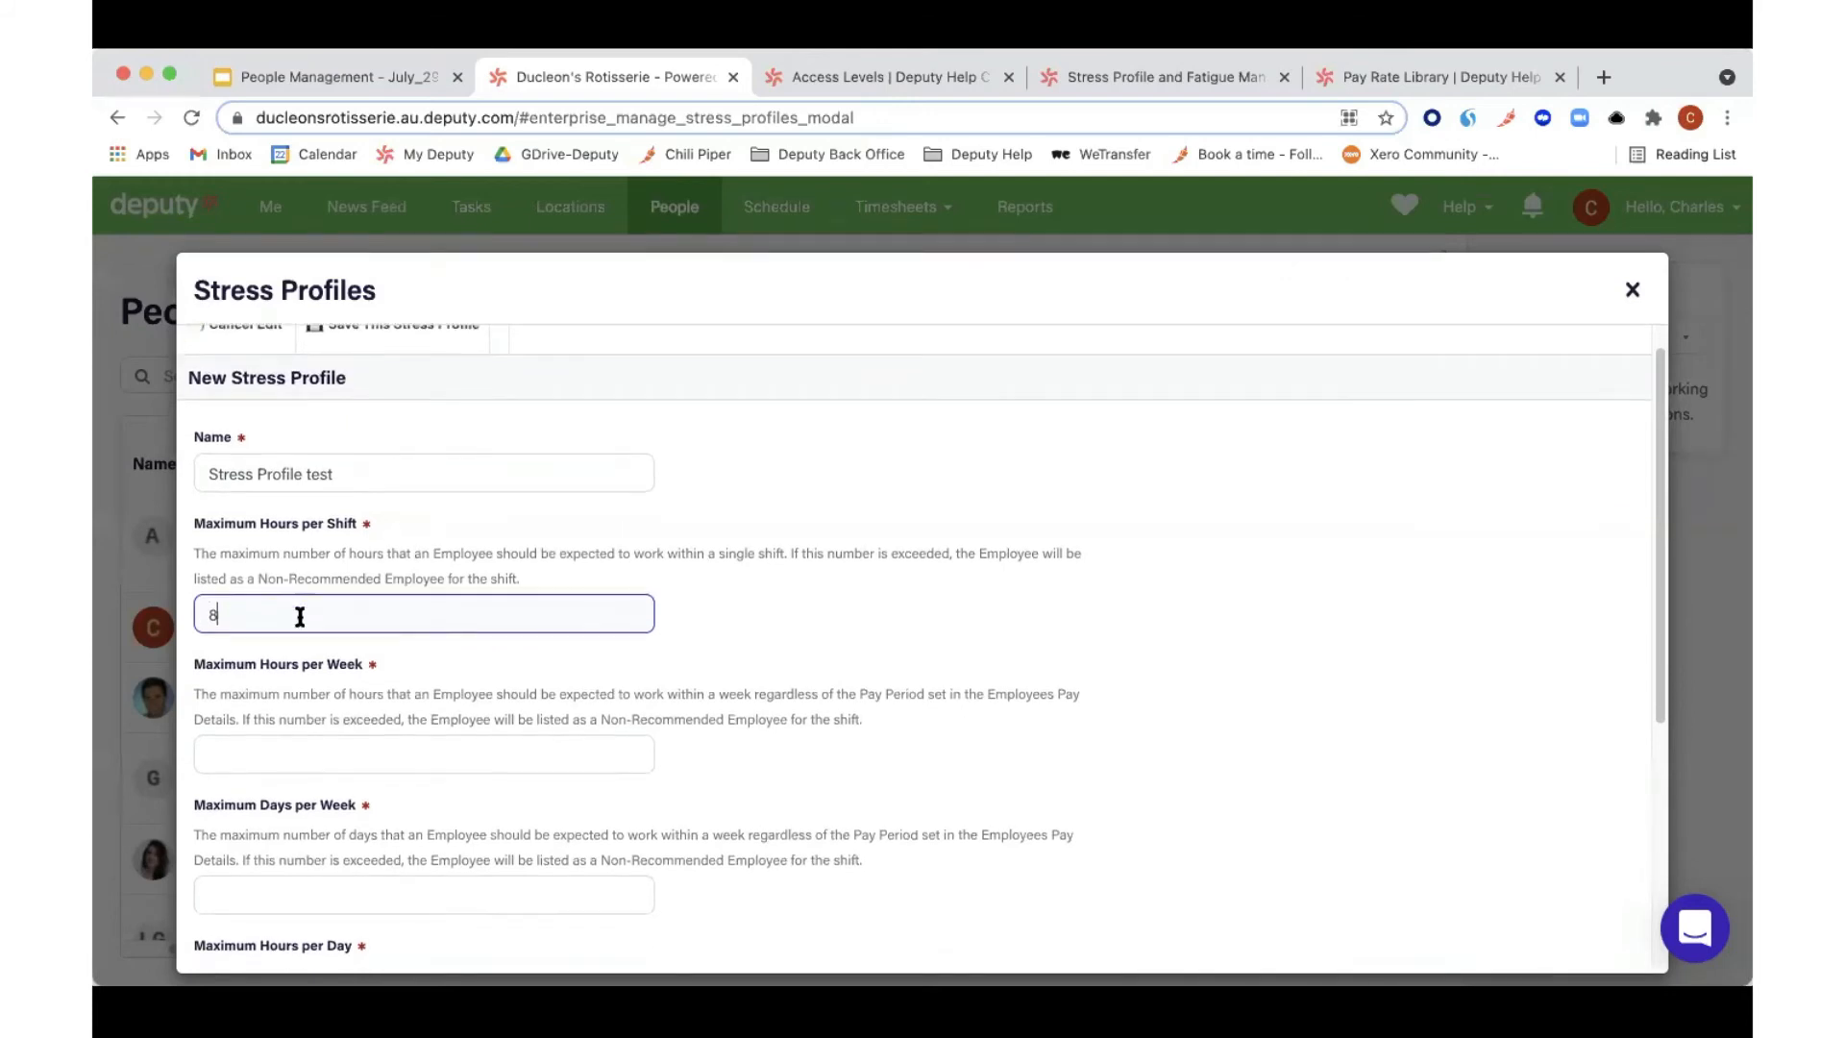
{"action": "left_click", "coordinate": [329, 663]}
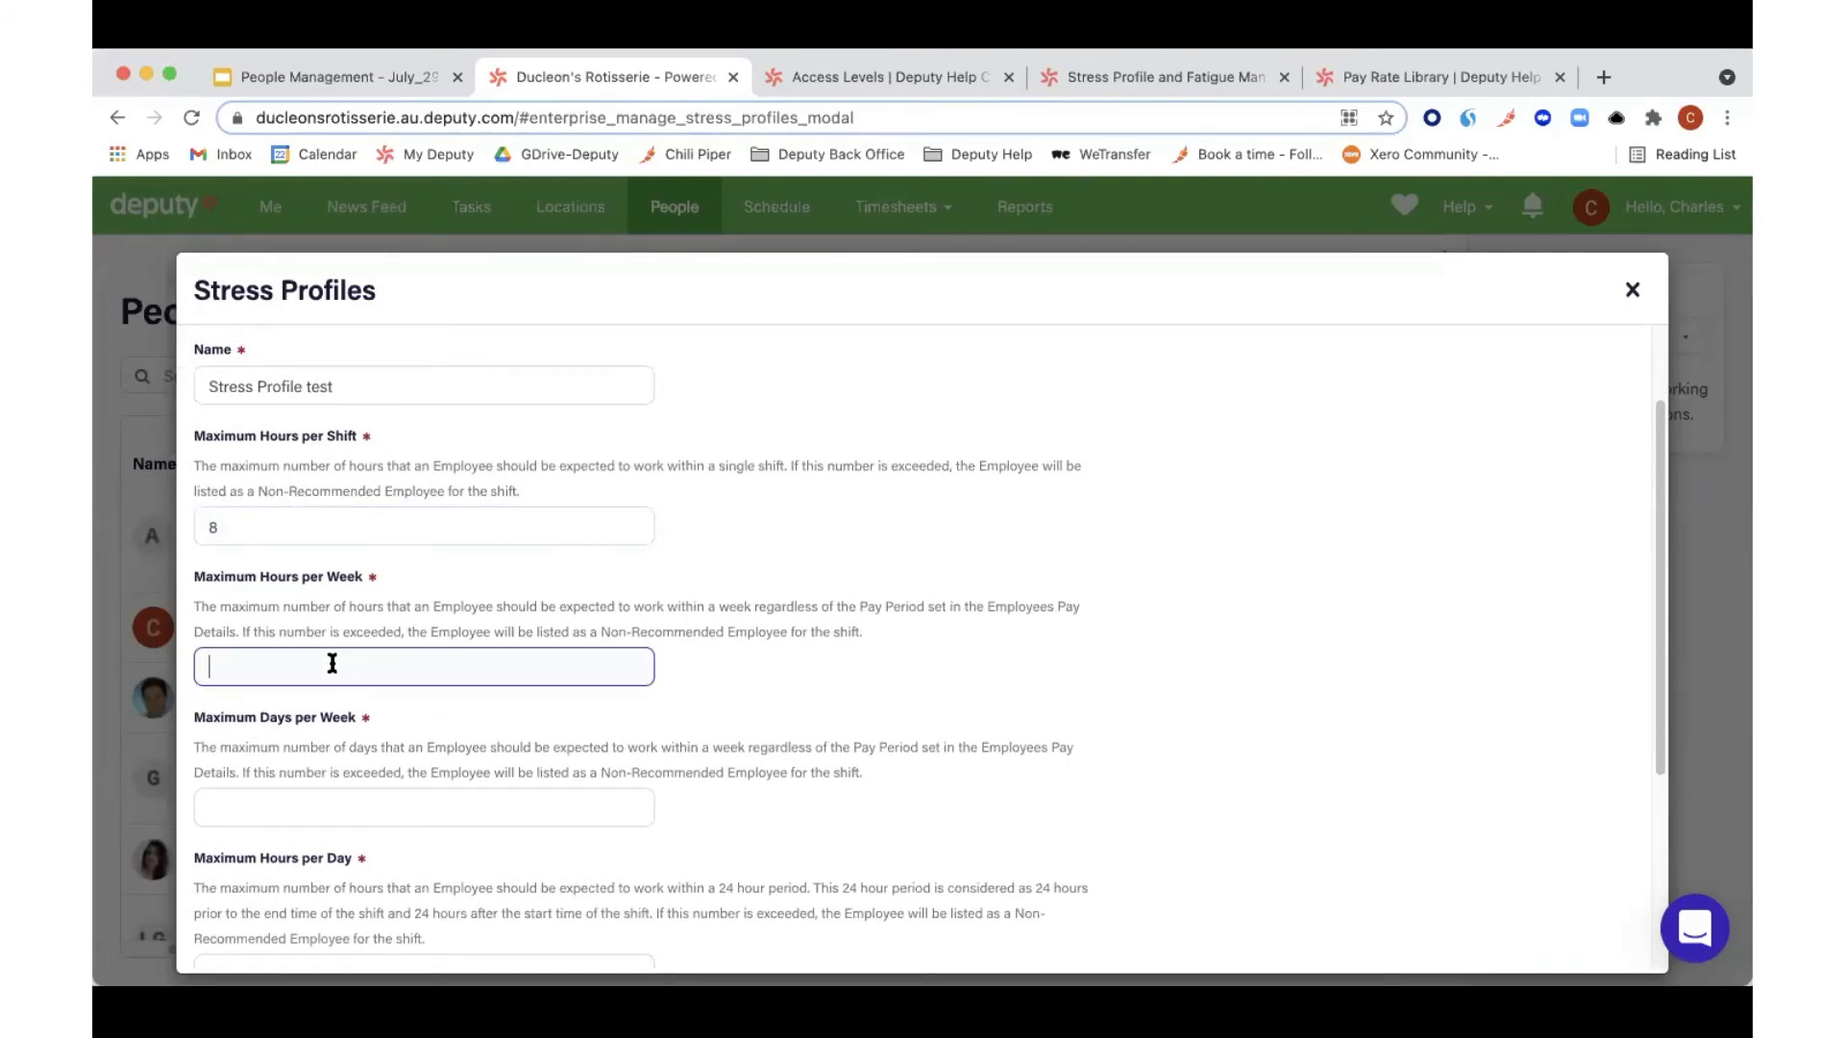
{"action": "type", "text": "40"}
Step: Set the new stress profile's maximum days per week to 6 and maximum hours per day to 12
{"action": "scroll", "coordinate": [374, 663], "scroll_direction": "down", "scroll_amount": 1}
{"action": "left_click", "coordinate": [357, 743]}
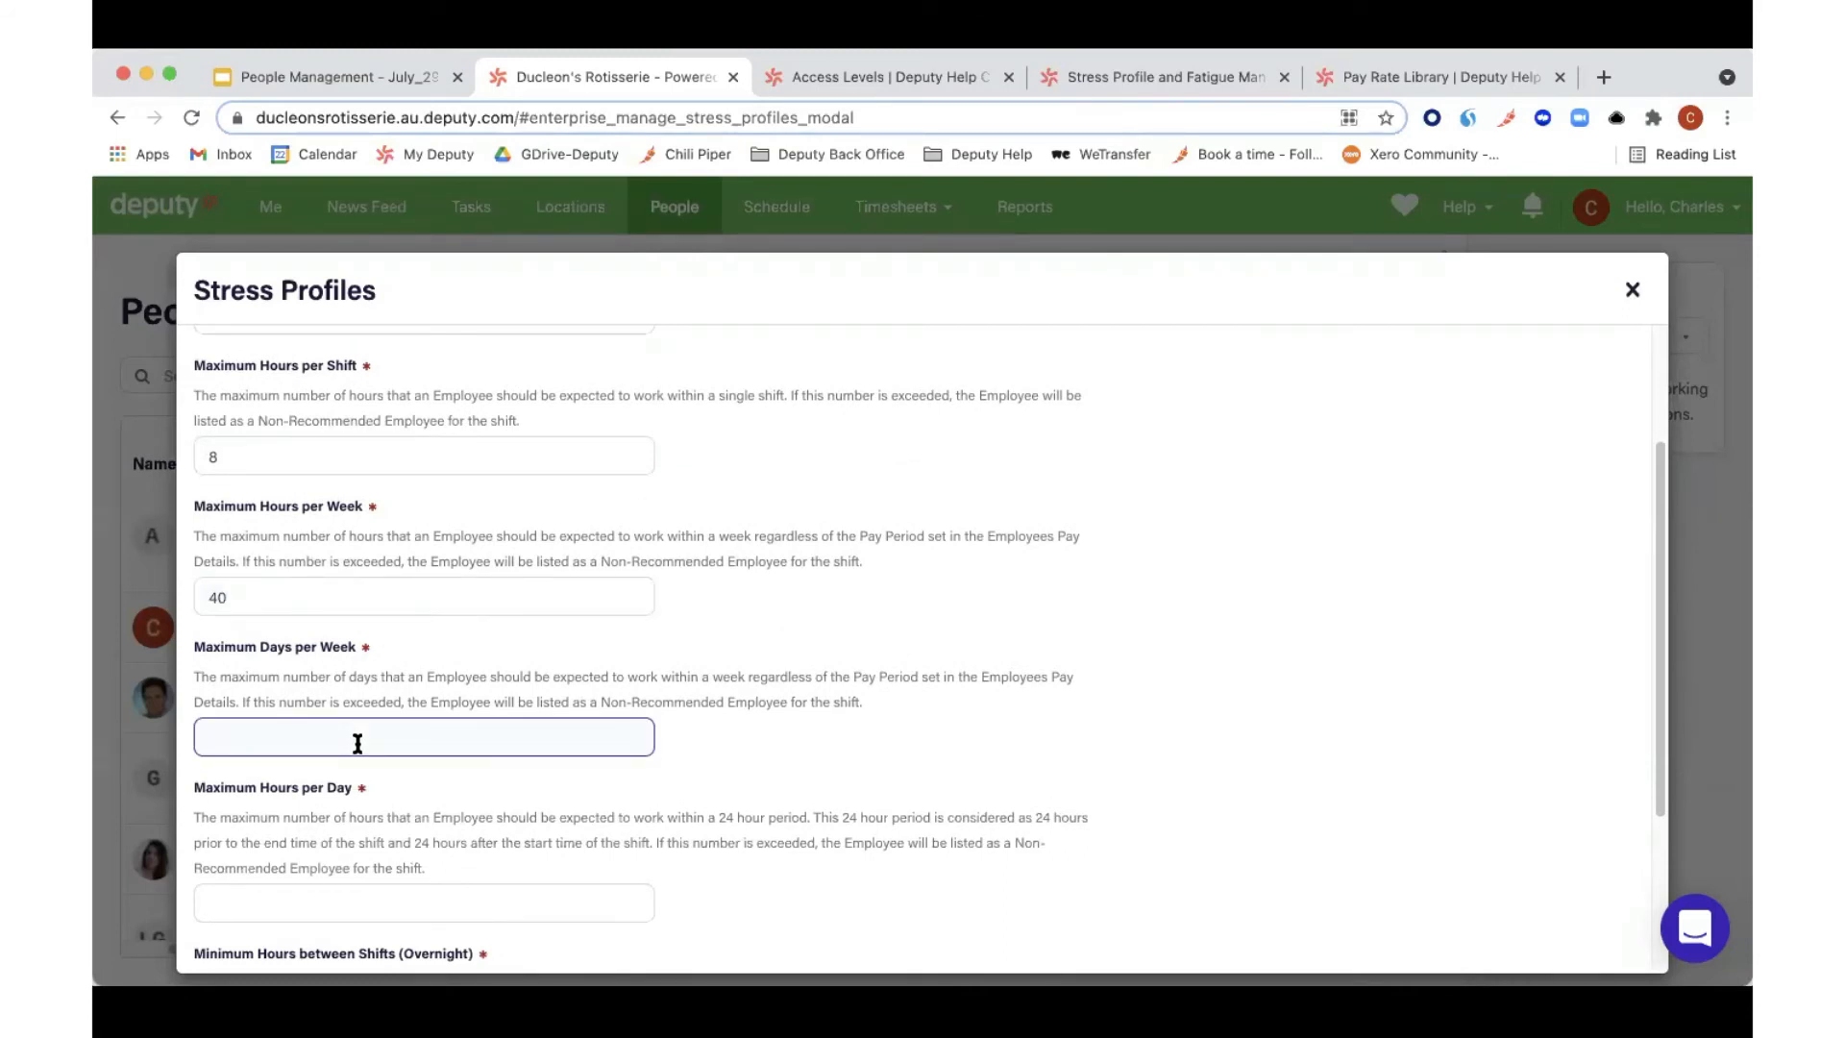
{"action": "type", "text": "6"}
{"action": "scroll", "coordinate": [359, 741], "scroll_direction": "down", "scroll_amount": 2}
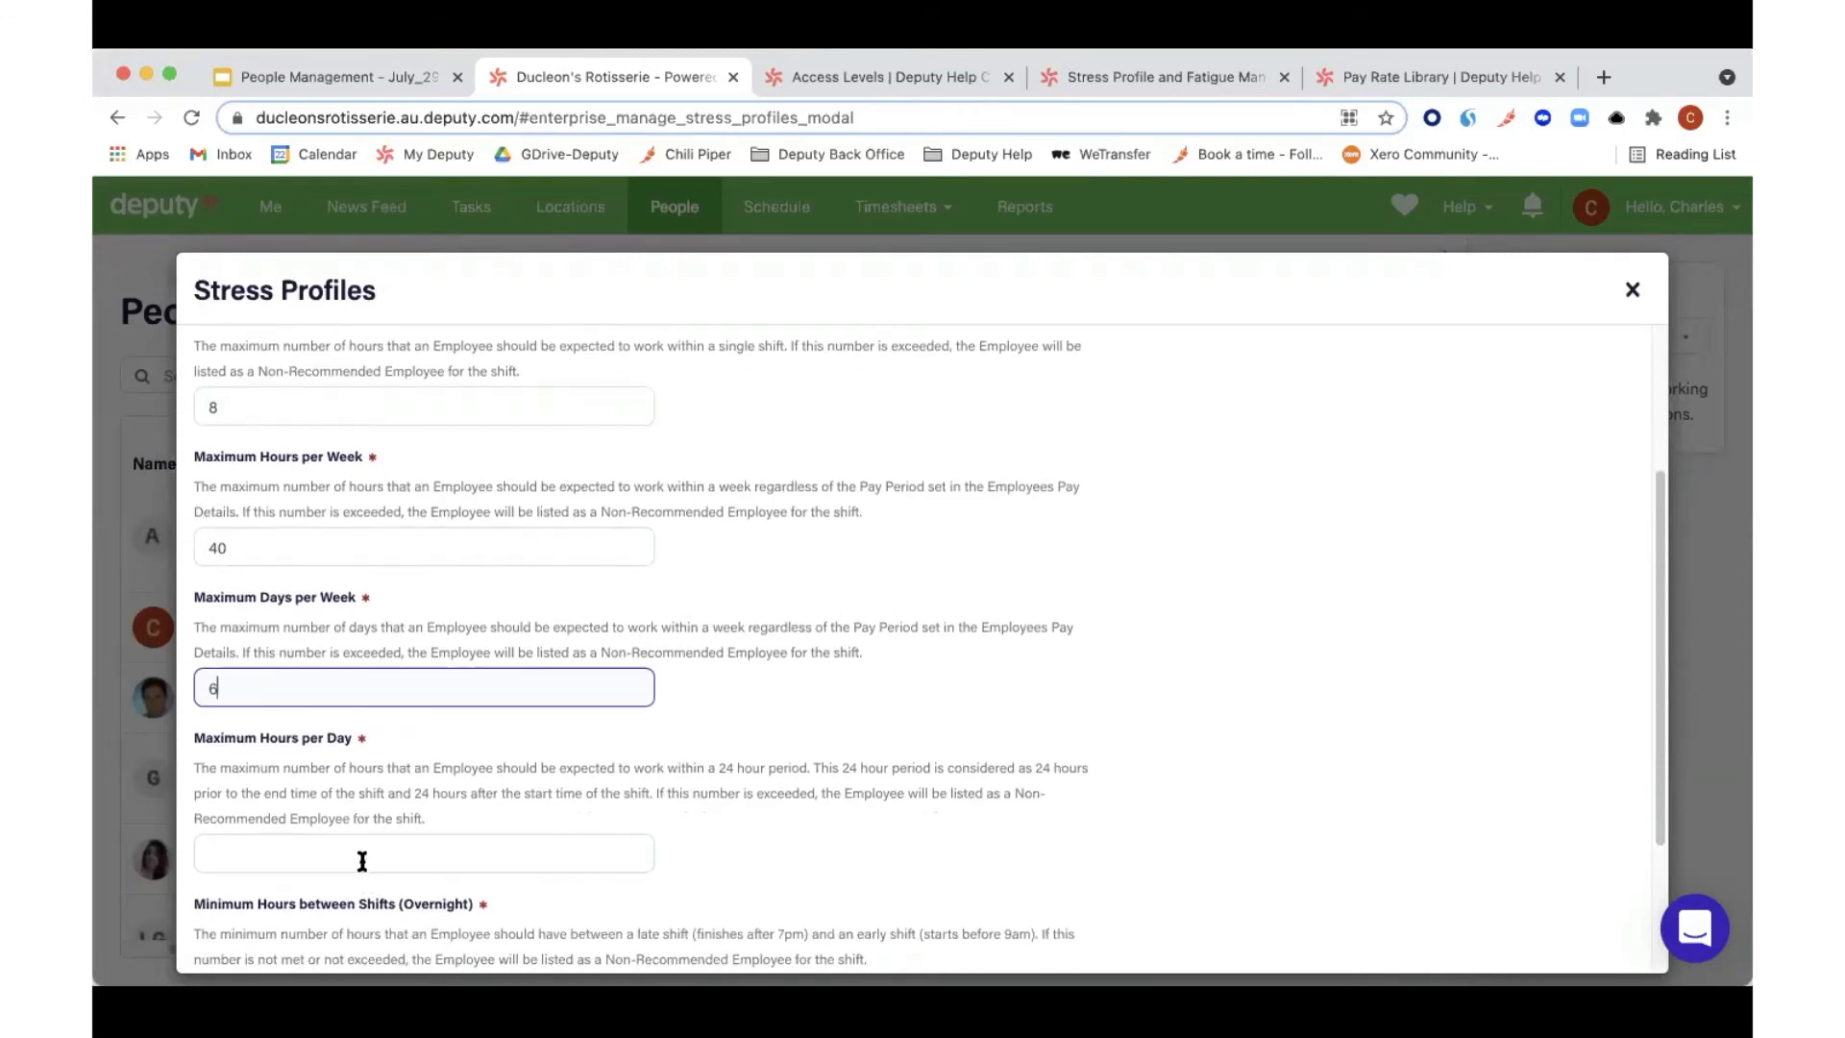
{"action": "left_click", "coordinate": [362, 861]}
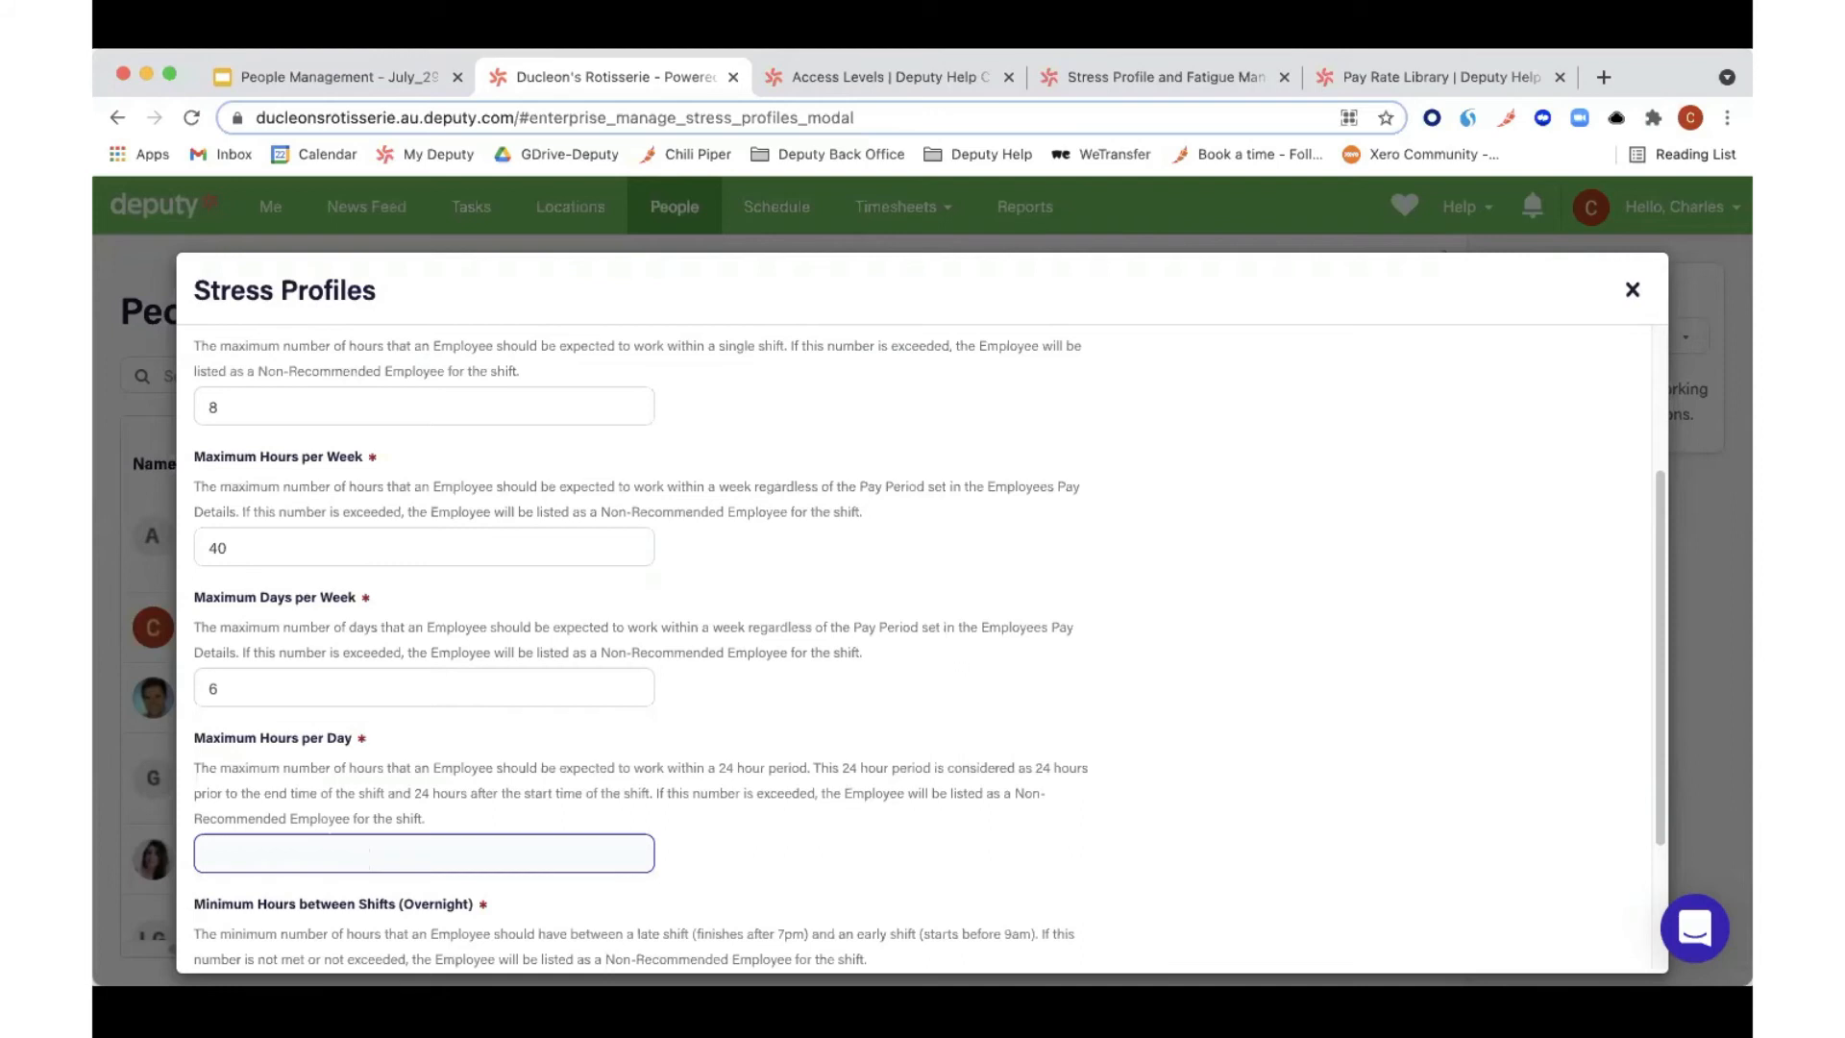
{"action": "type", "text": "12"}
{"action": "scroll", "coordinate": [597, 796], "scroll_direction": "down", "scroll_amount": 3}
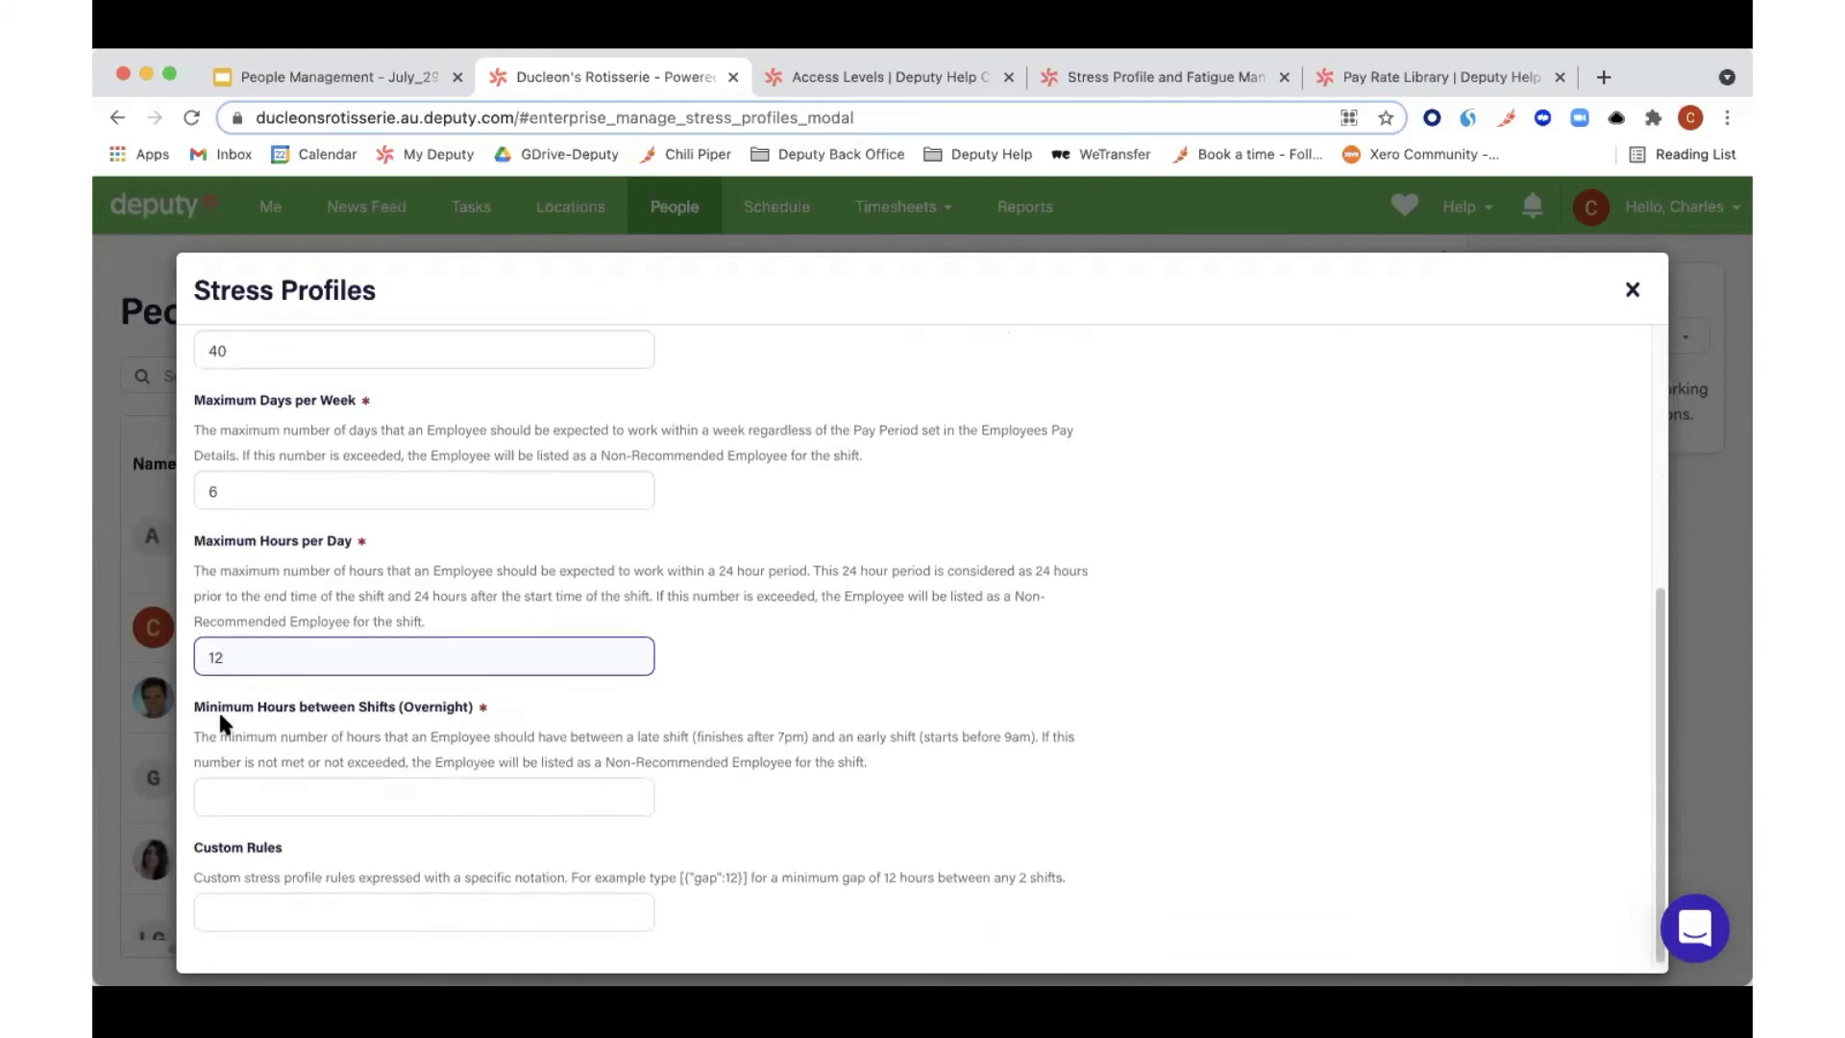
Step: Set the new stress profile's minimum hours between overnight shifts to 24 and save the profile
{"action": "left_click", "coordinate": [410, 800]}
{"action": "type", "text": "24"}
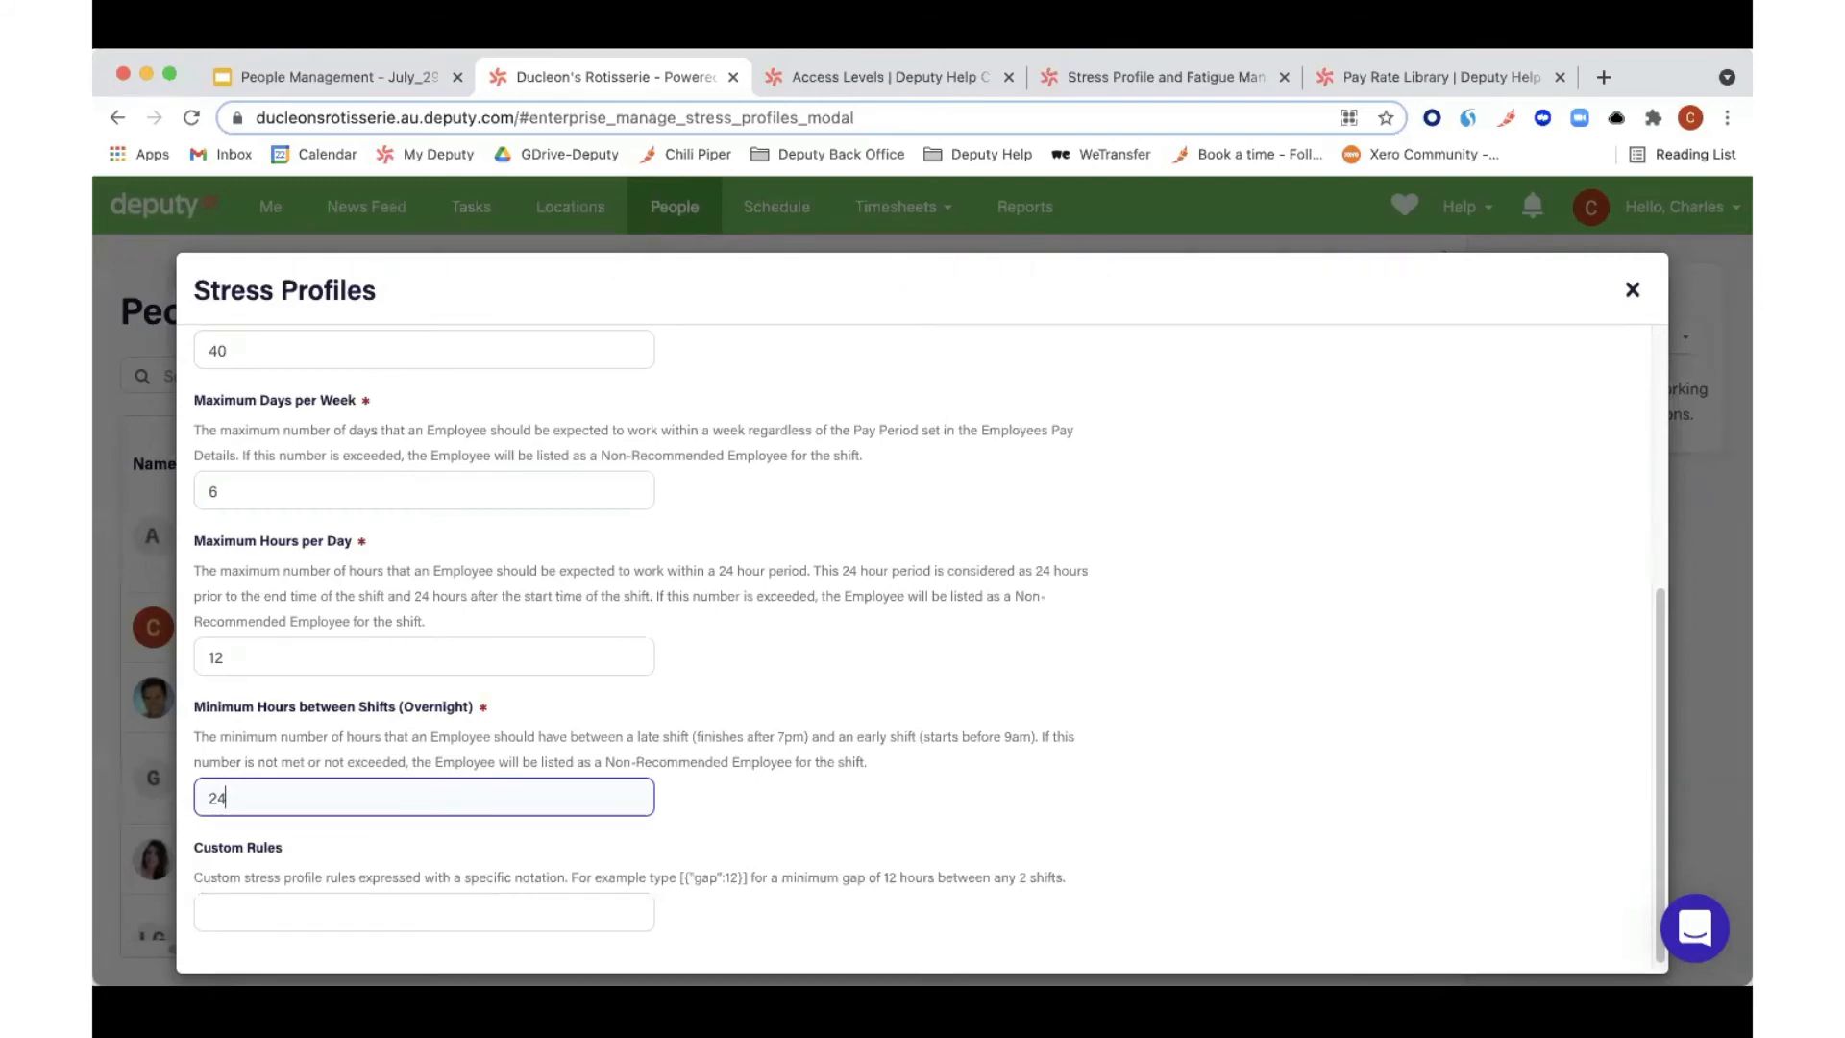
{"action": "scroll", "coordinate": [410, 796], "scroll_direction": "down", "scroll_amount": 1}
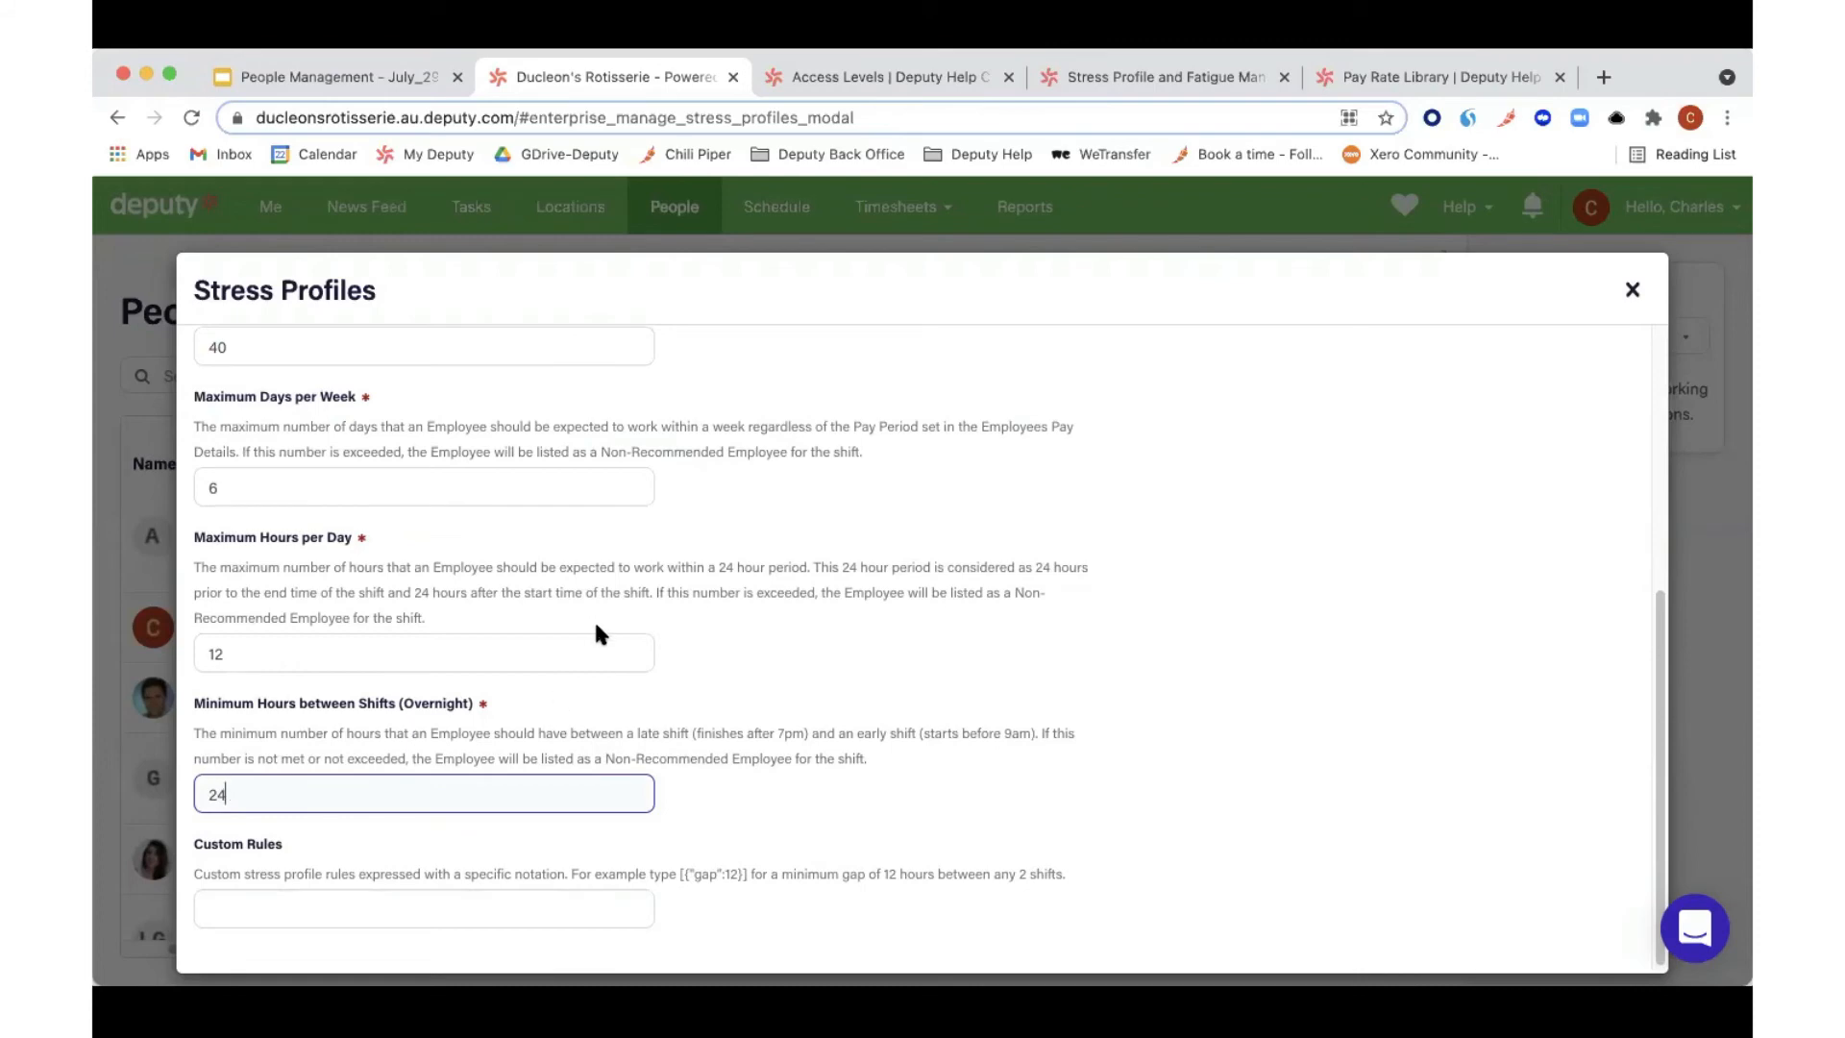
{"action": "scroll", "coordinate": [595, 635], "scroll_direction": "up", "scroll_amount": 5}
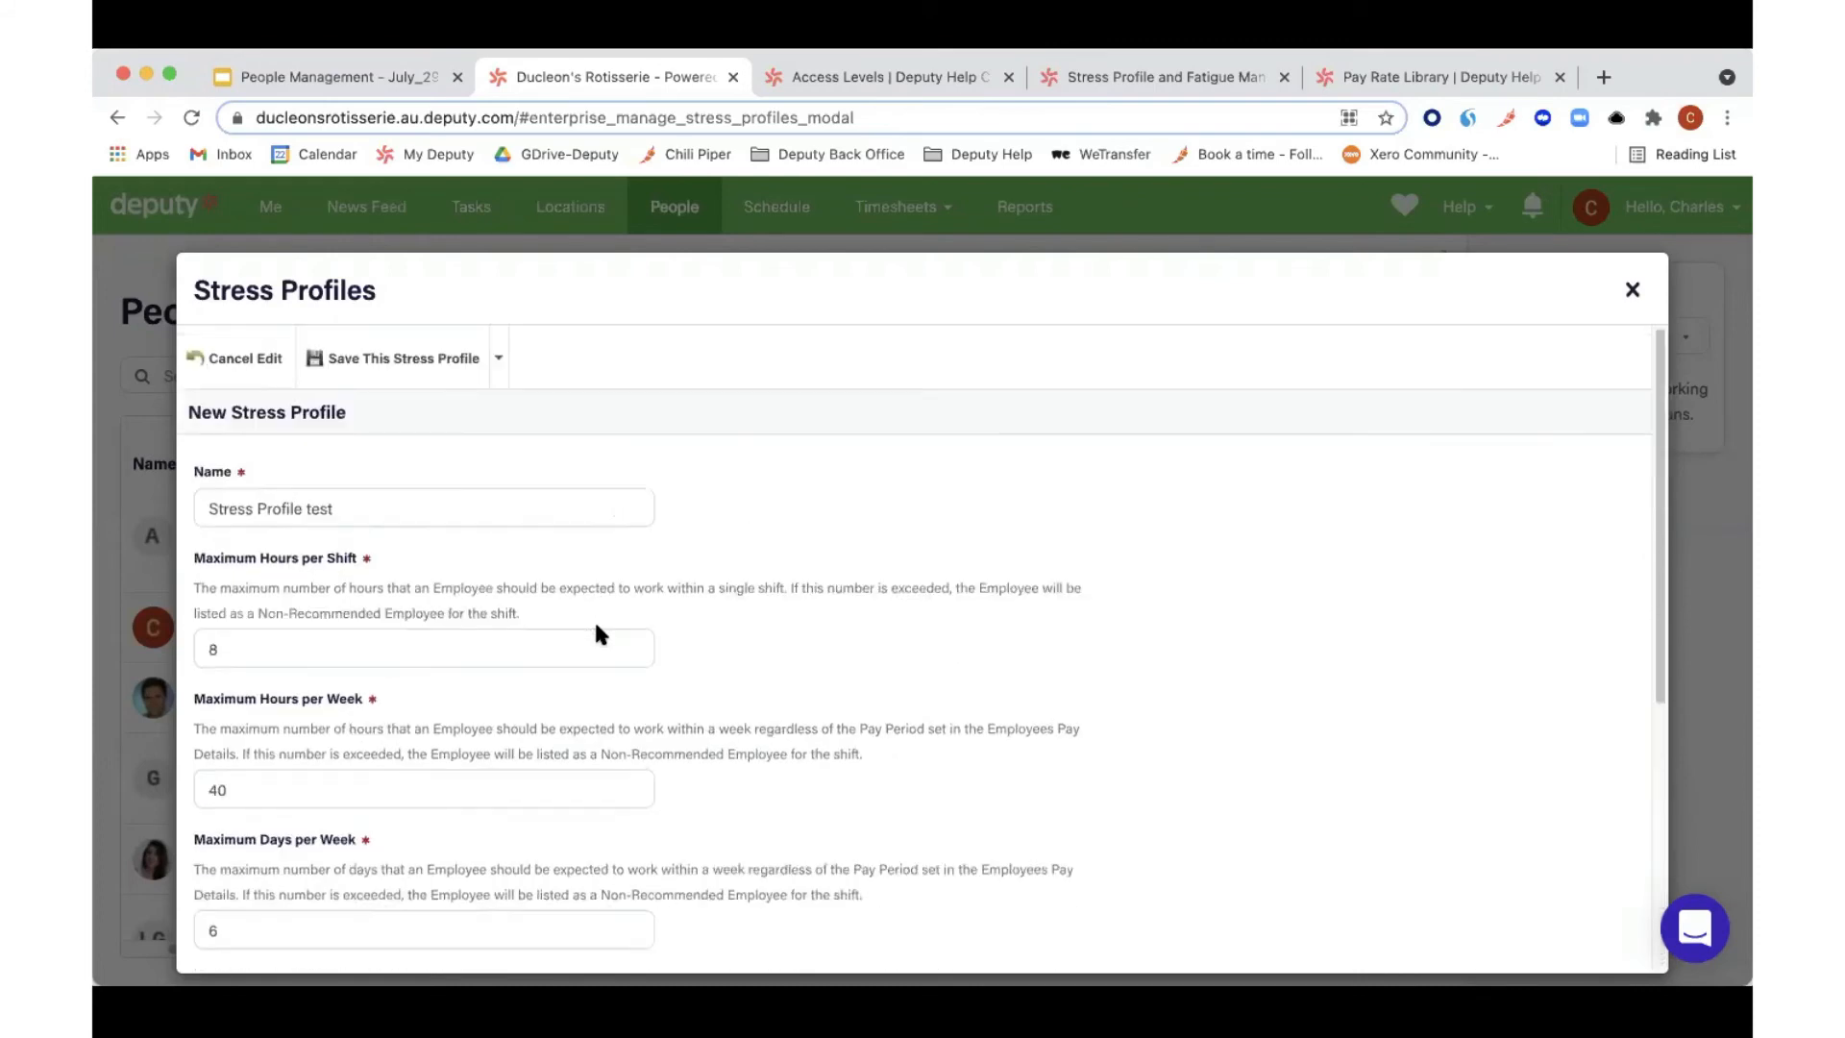
{"action": "left_click", "coordinate": [394, 362]}
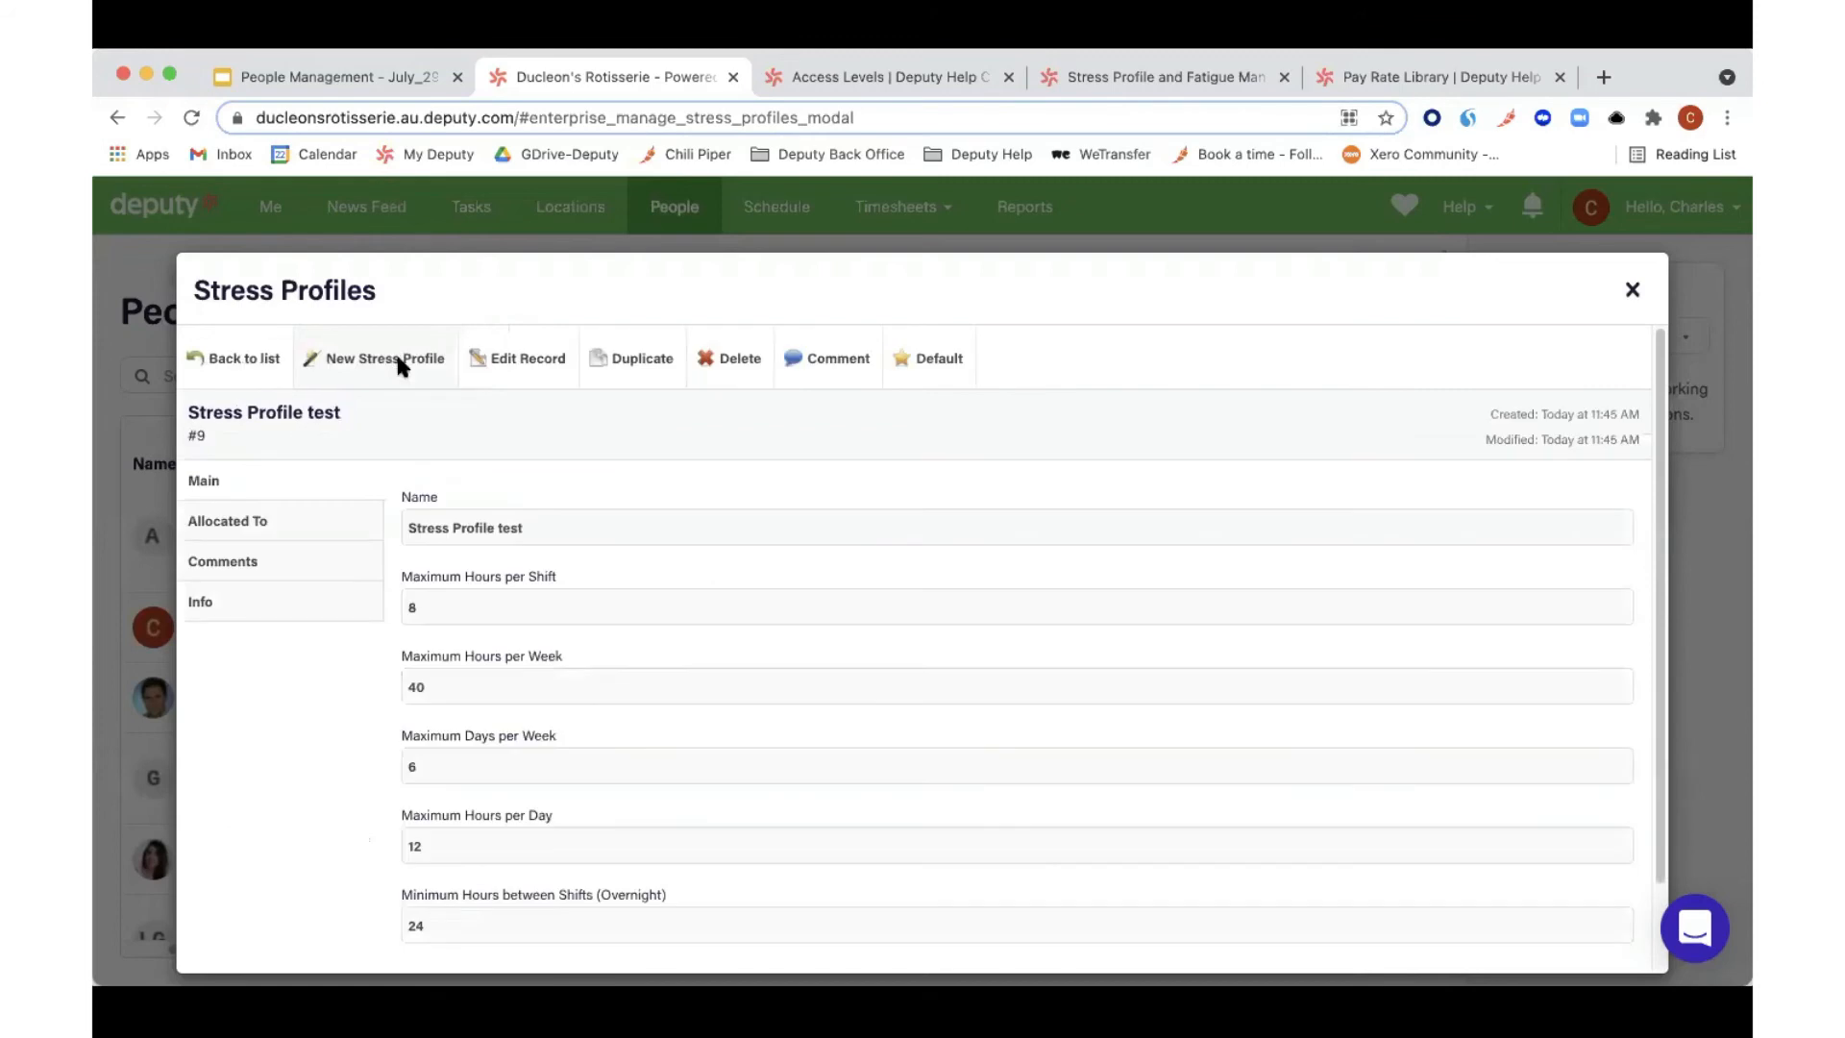
Step: Review the saved stress profile's limits, allocated employees, comments and record information
{"action": "scroll", "coordinate": [683, 607], "scroll_direction": "down", "scroll_amount": 1}
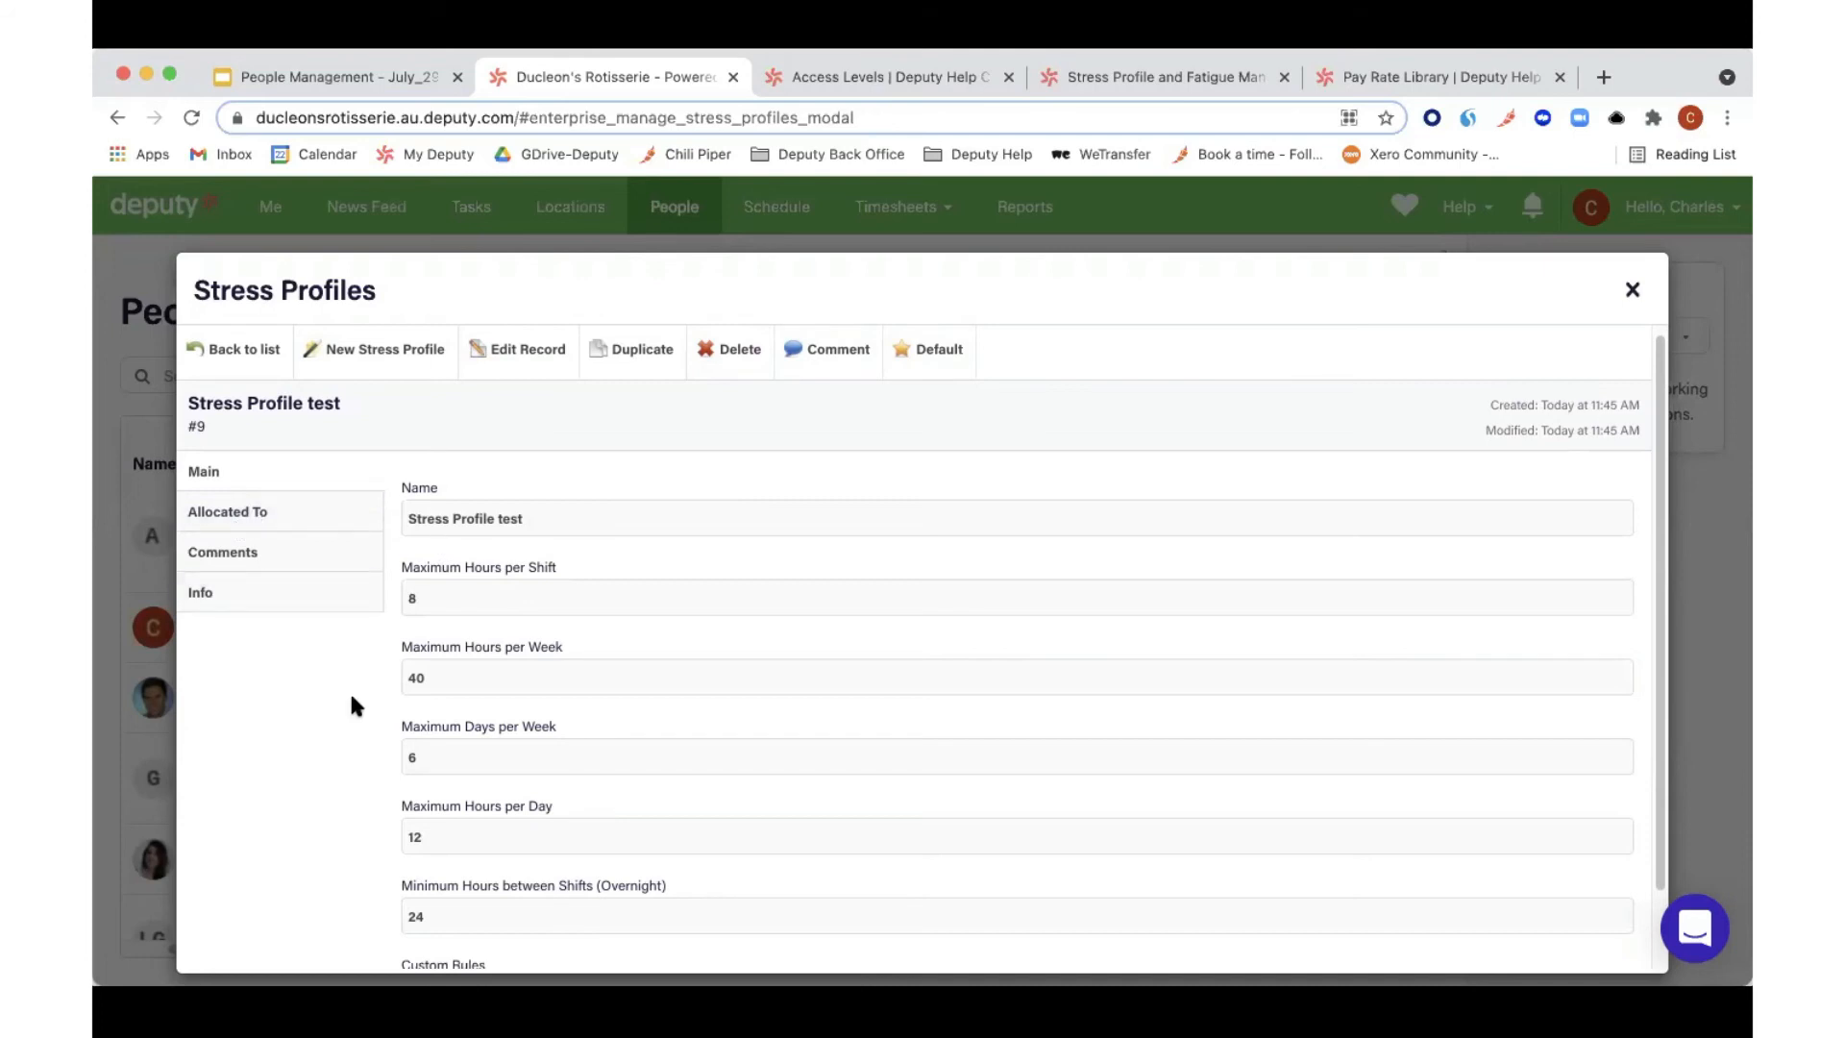
{"action": "left_click", "coordinate": [290, 510]}
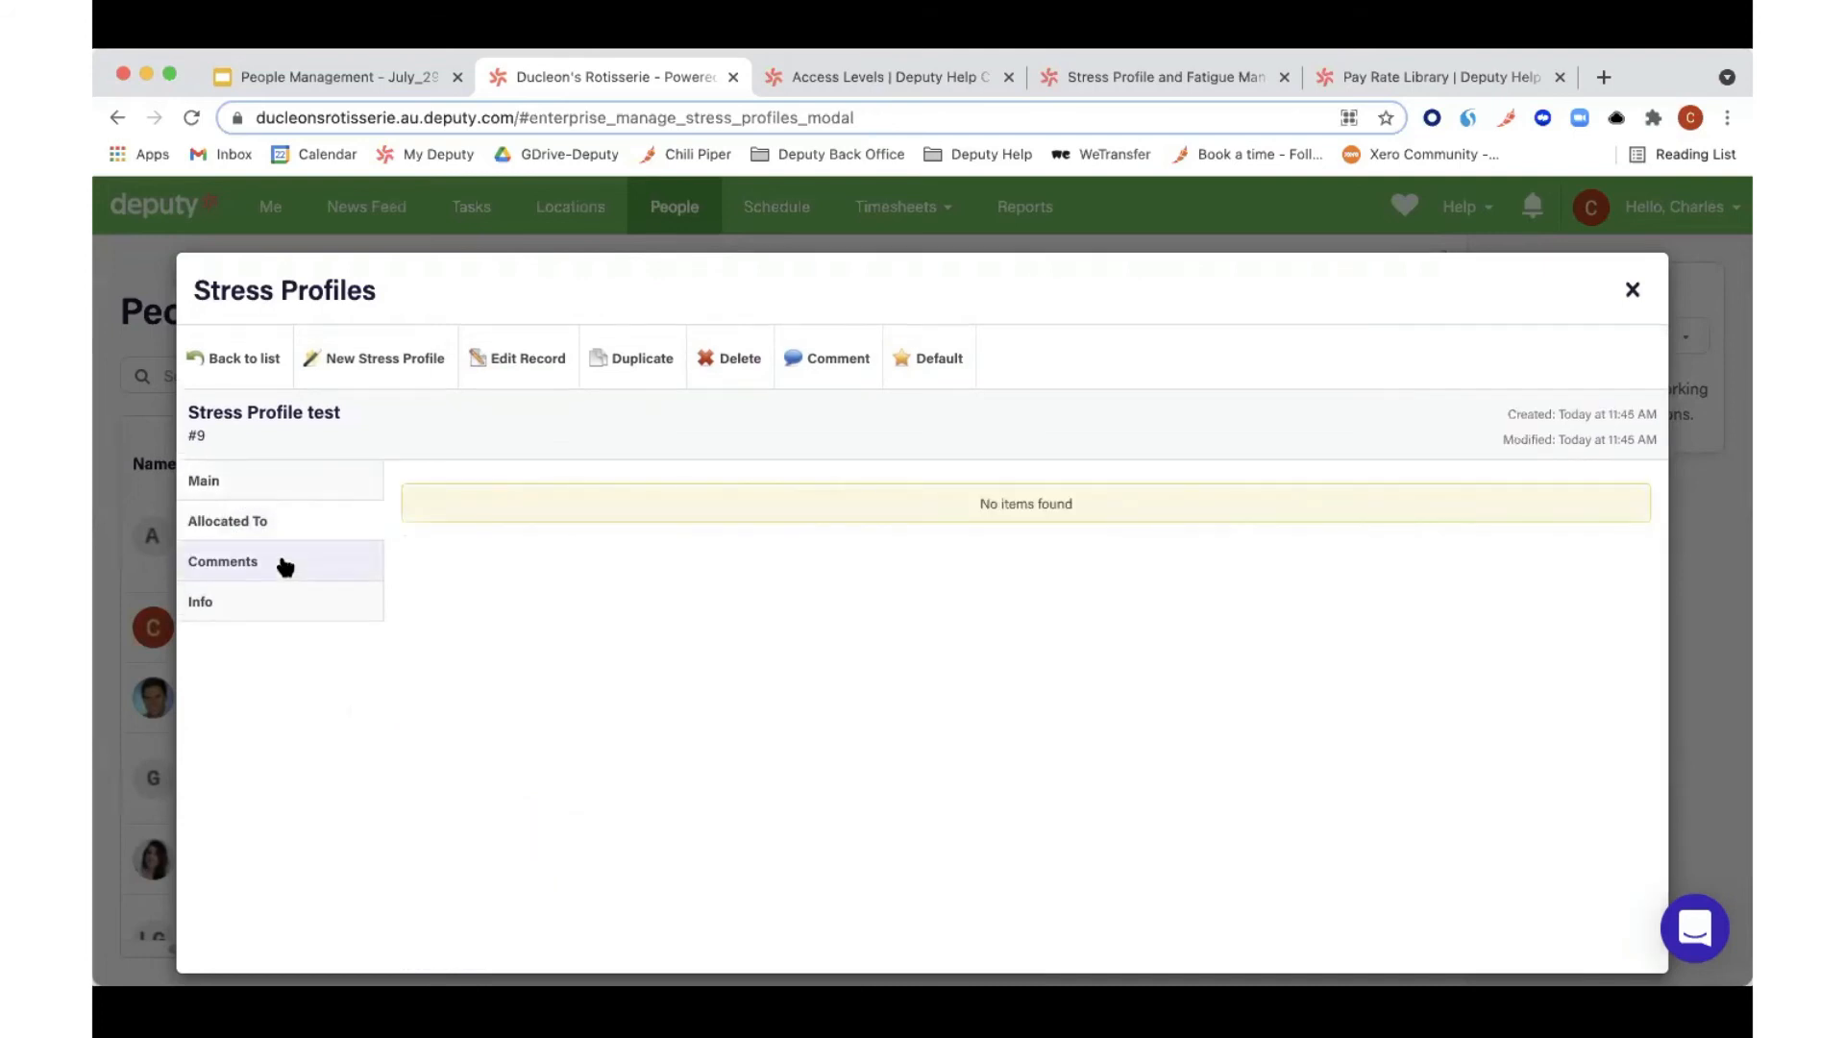
{"action": "left_click", "coordinate": [285, 565]}
{"action": "left_click", "coordinate": [280, 602]}
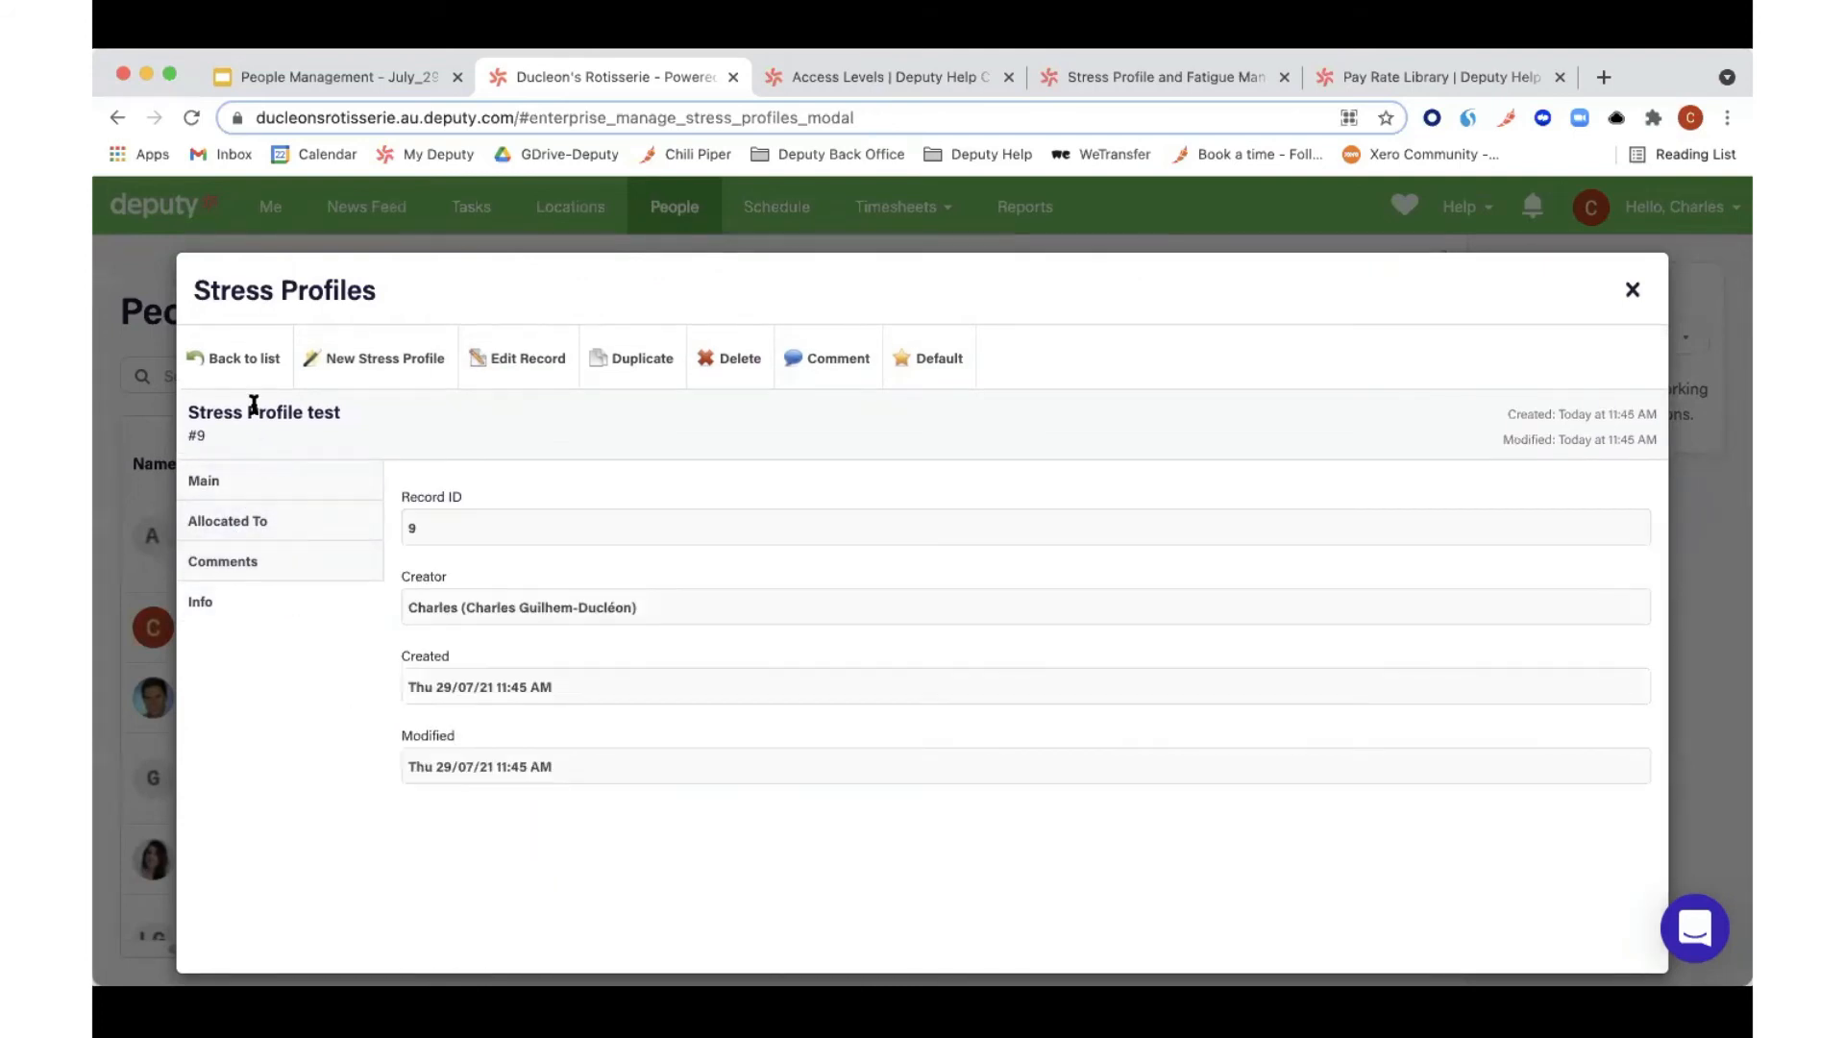
Step: Return to the stress profile list, delete "Stress Profile test" and close the stress profile management
{"action": "left_click", "coordinate": [243, 370]}
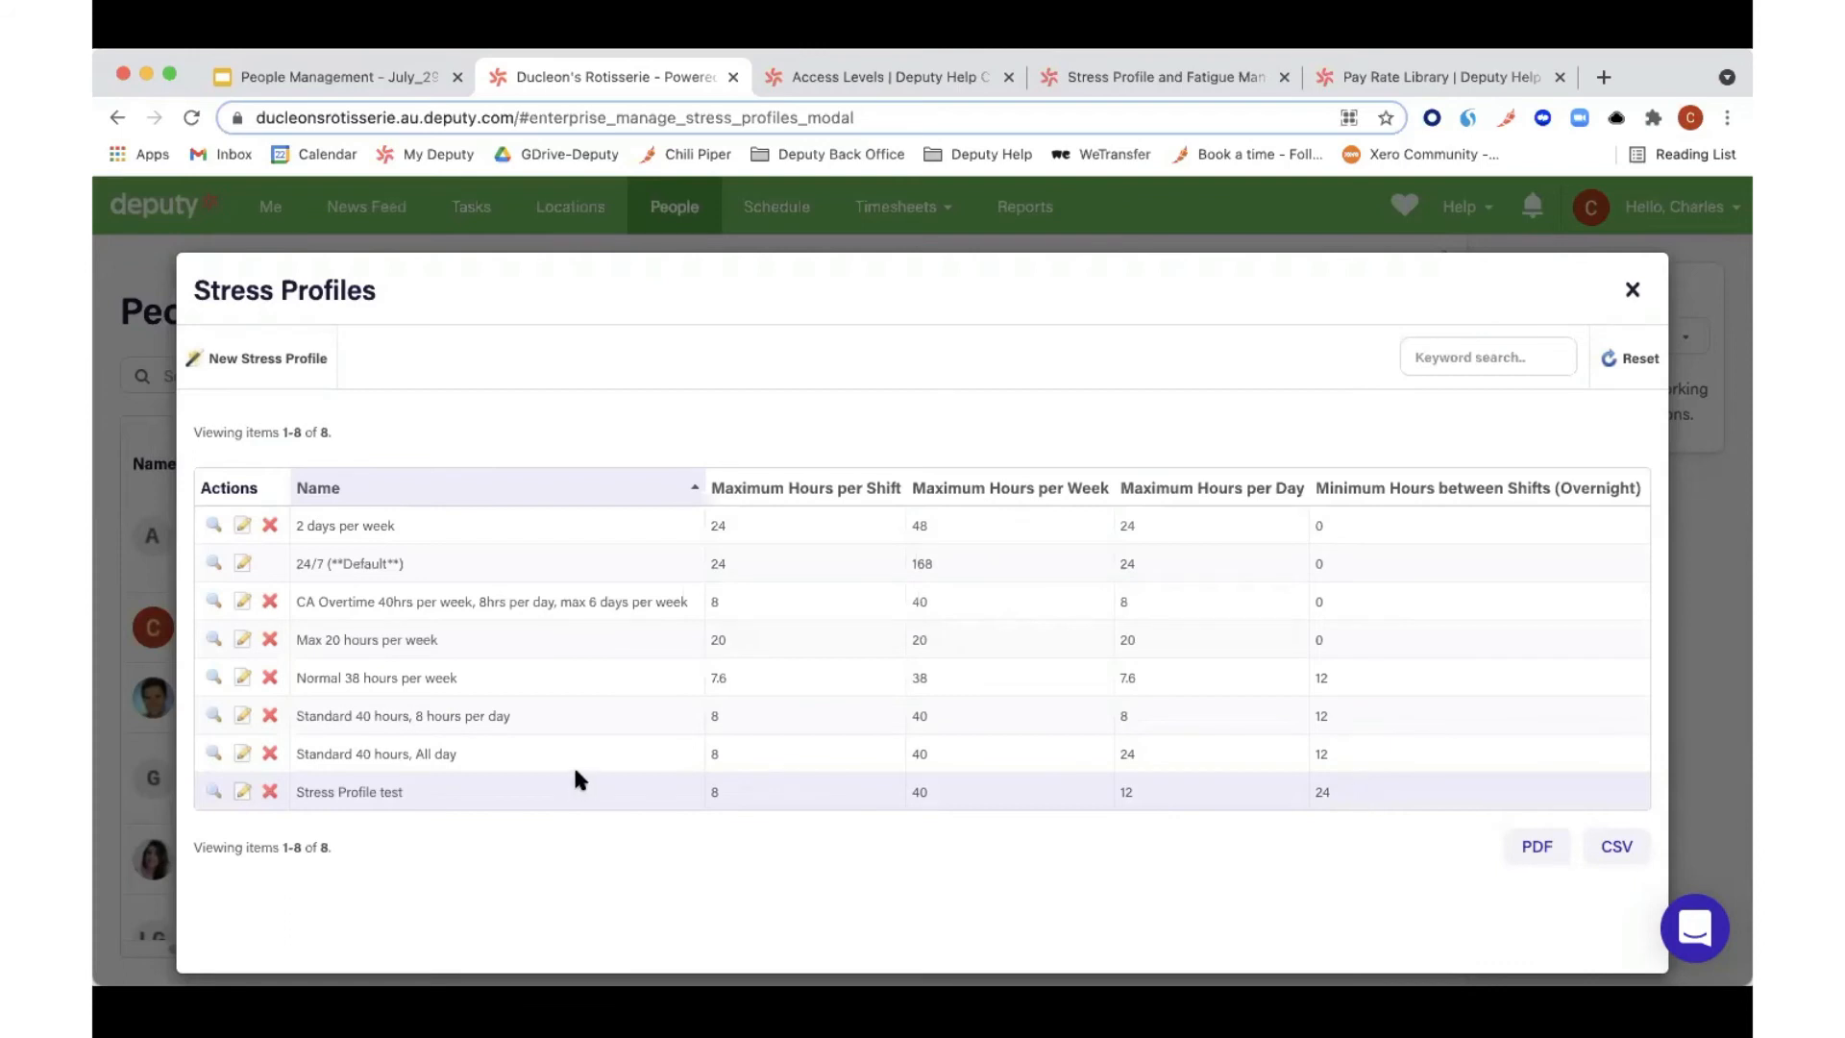
{"action": "left_click", "coordinate": [270, 792]}
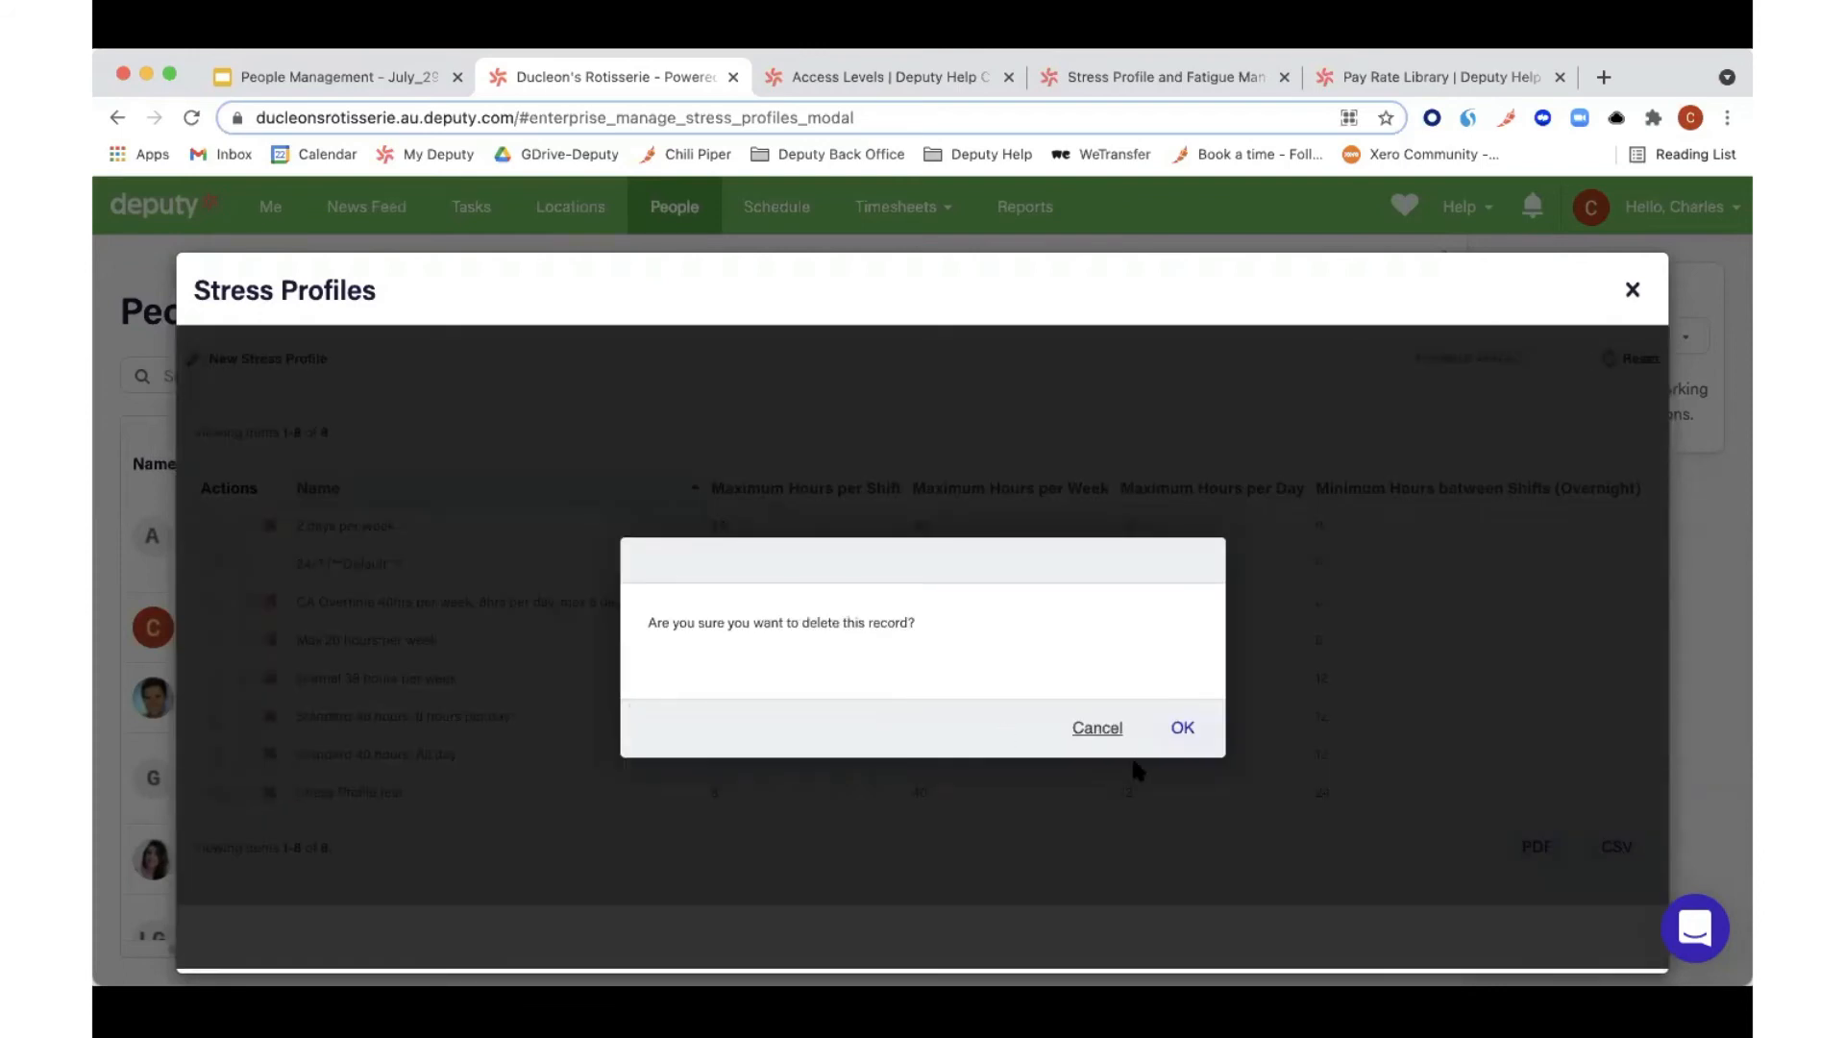
{"action": "left_click", "coordinate": [1181, 728]}
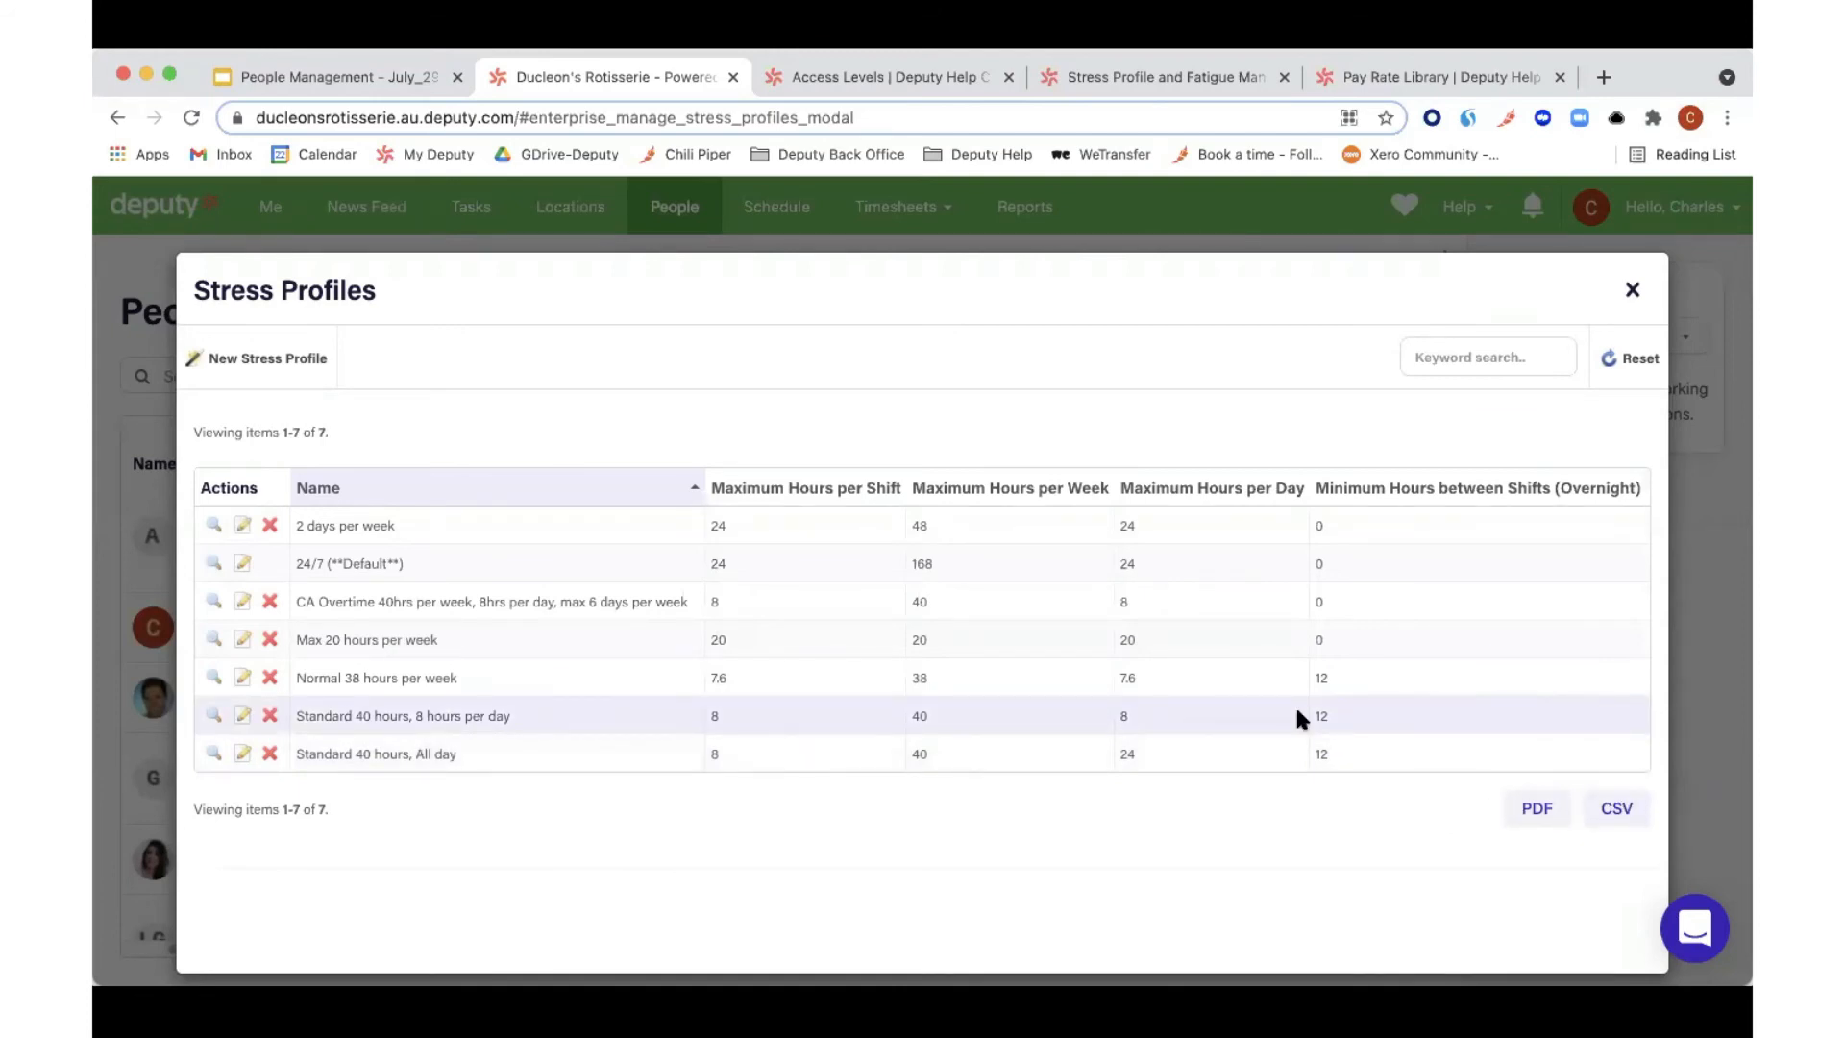
{"action": "left_click", "coordinate": [1634, 290]}
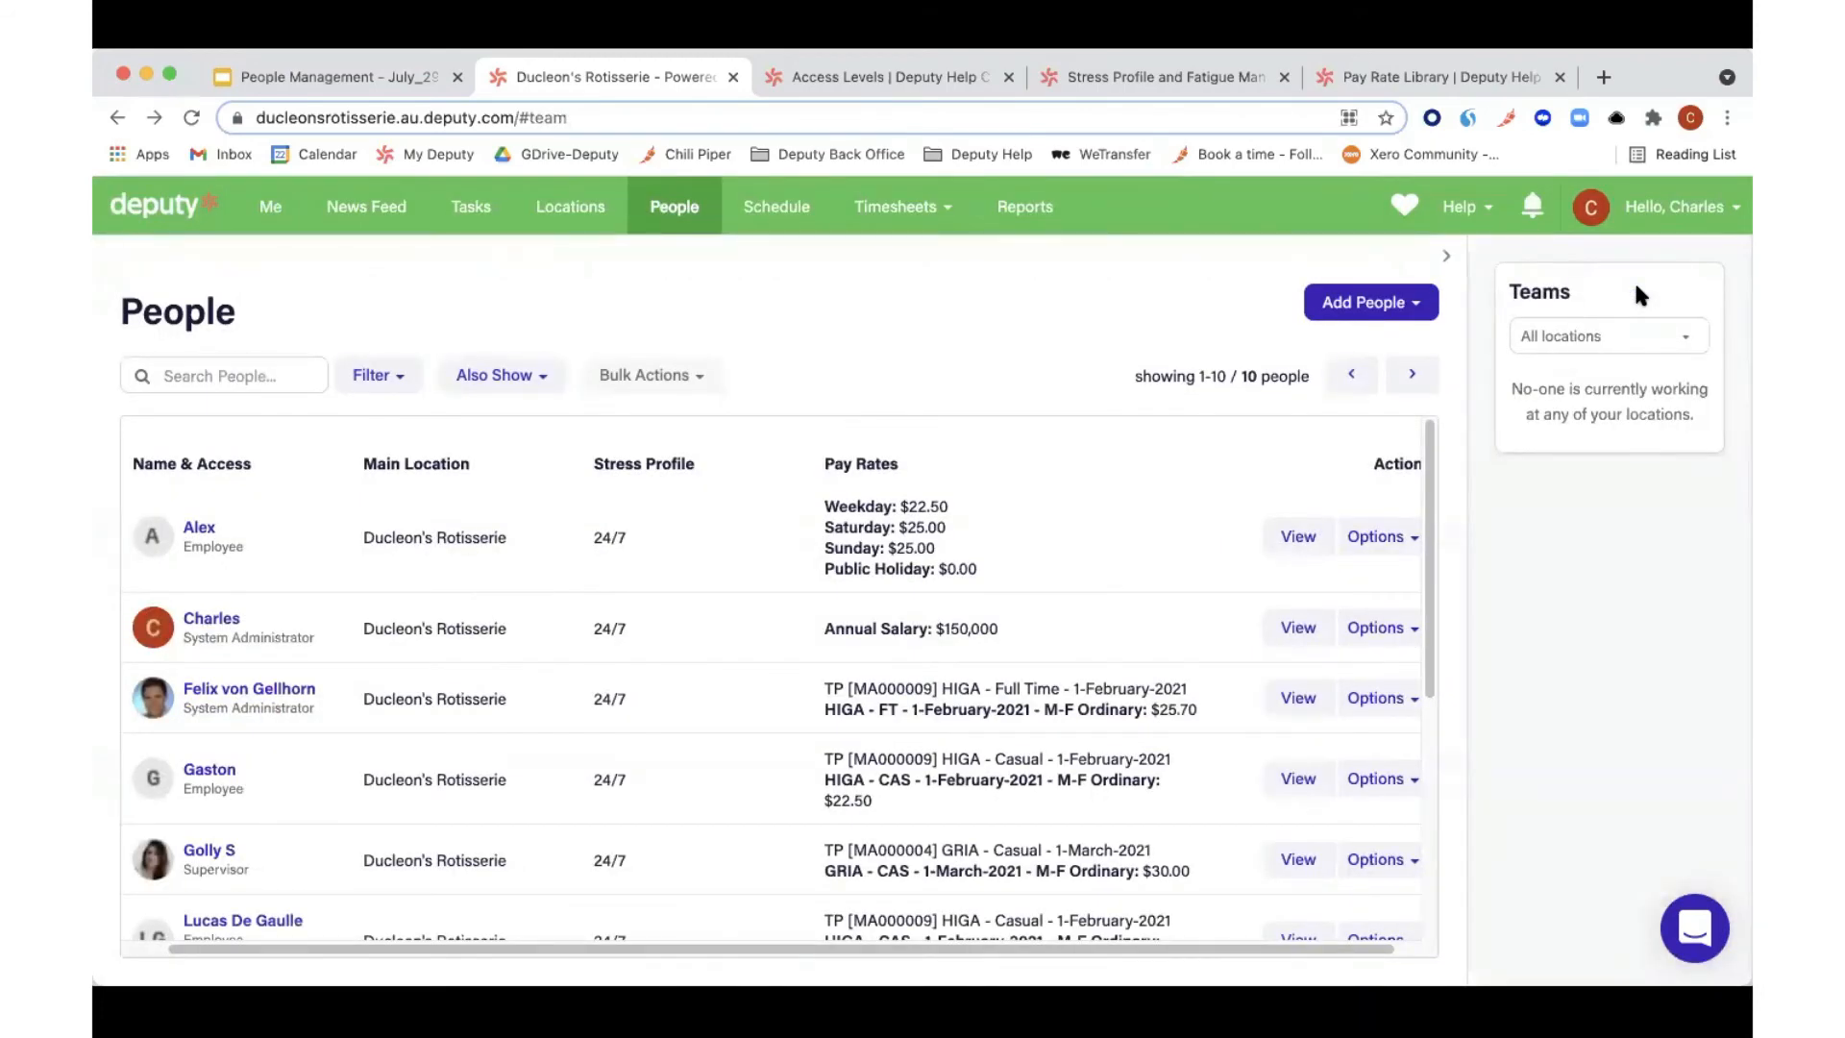
Step: Start onboarding an employee, look over the invitation form's fields and open its onboarding settings
{"action": "left_click", "coordinate": [1406, 306]}
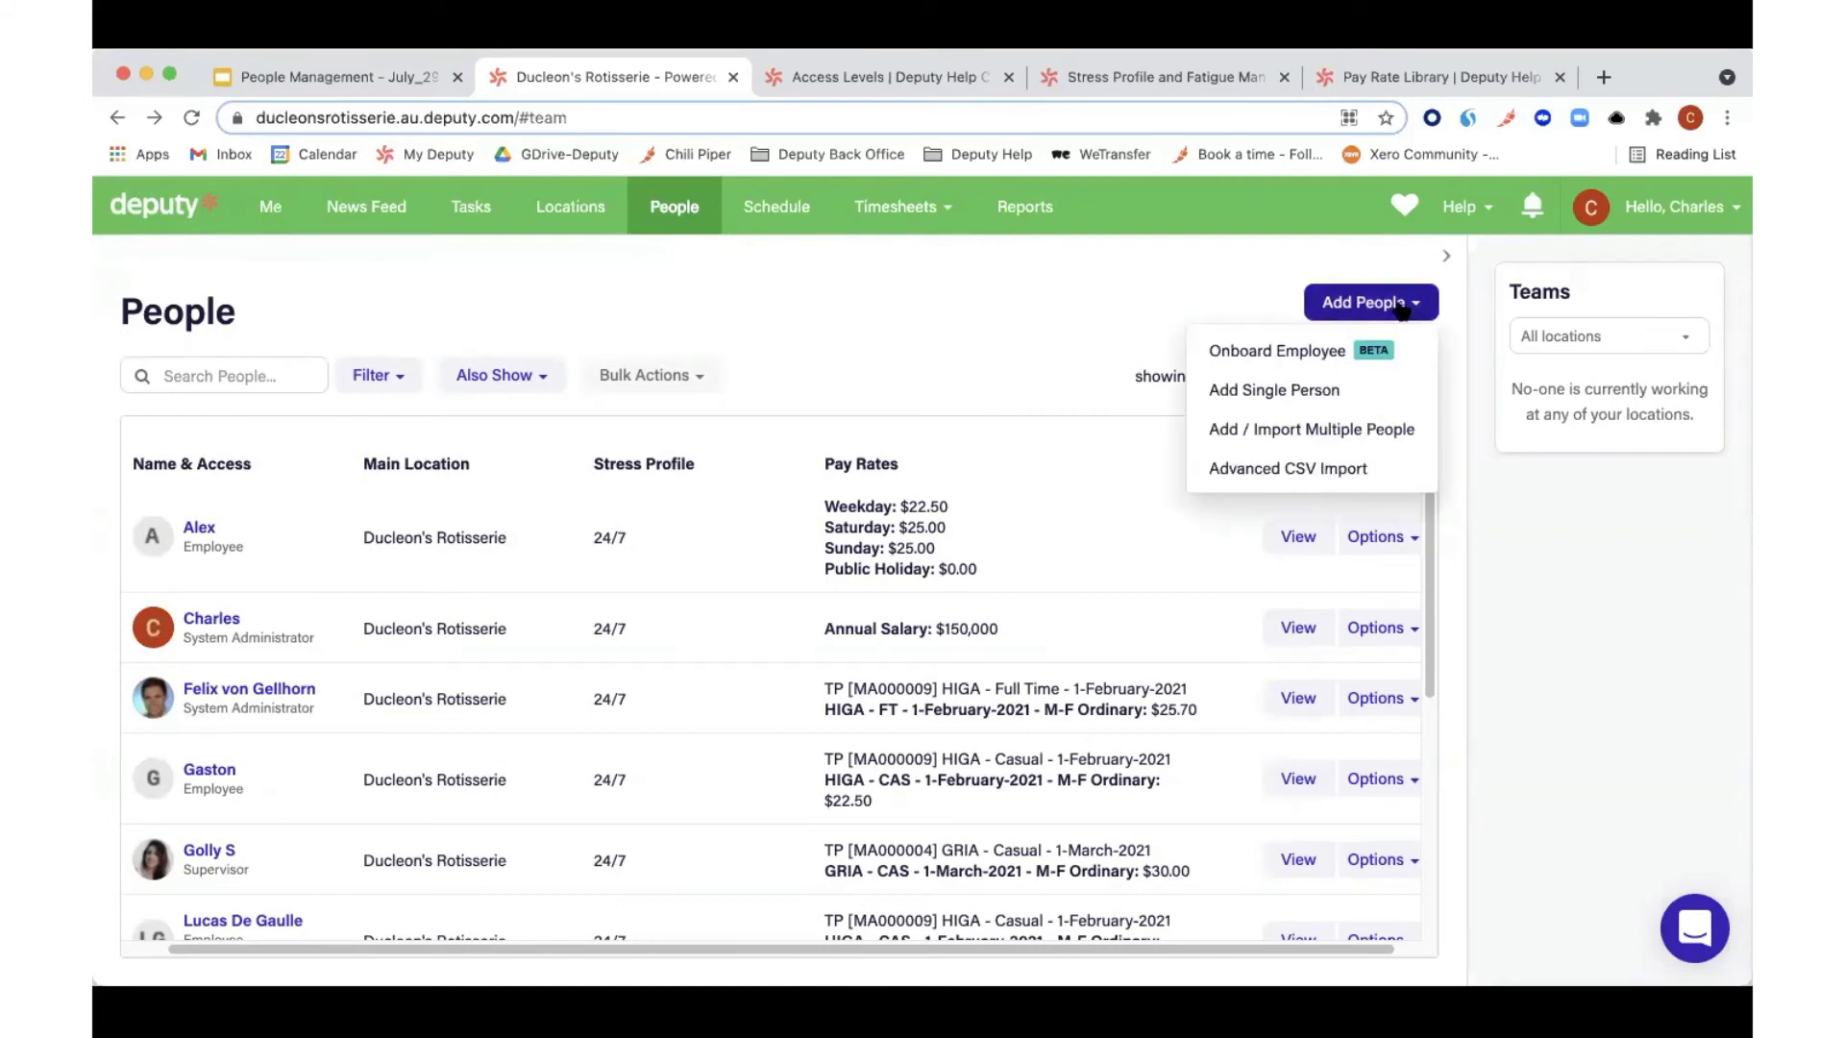
{"action": "left_click", "coordinate": [1352, 363]}
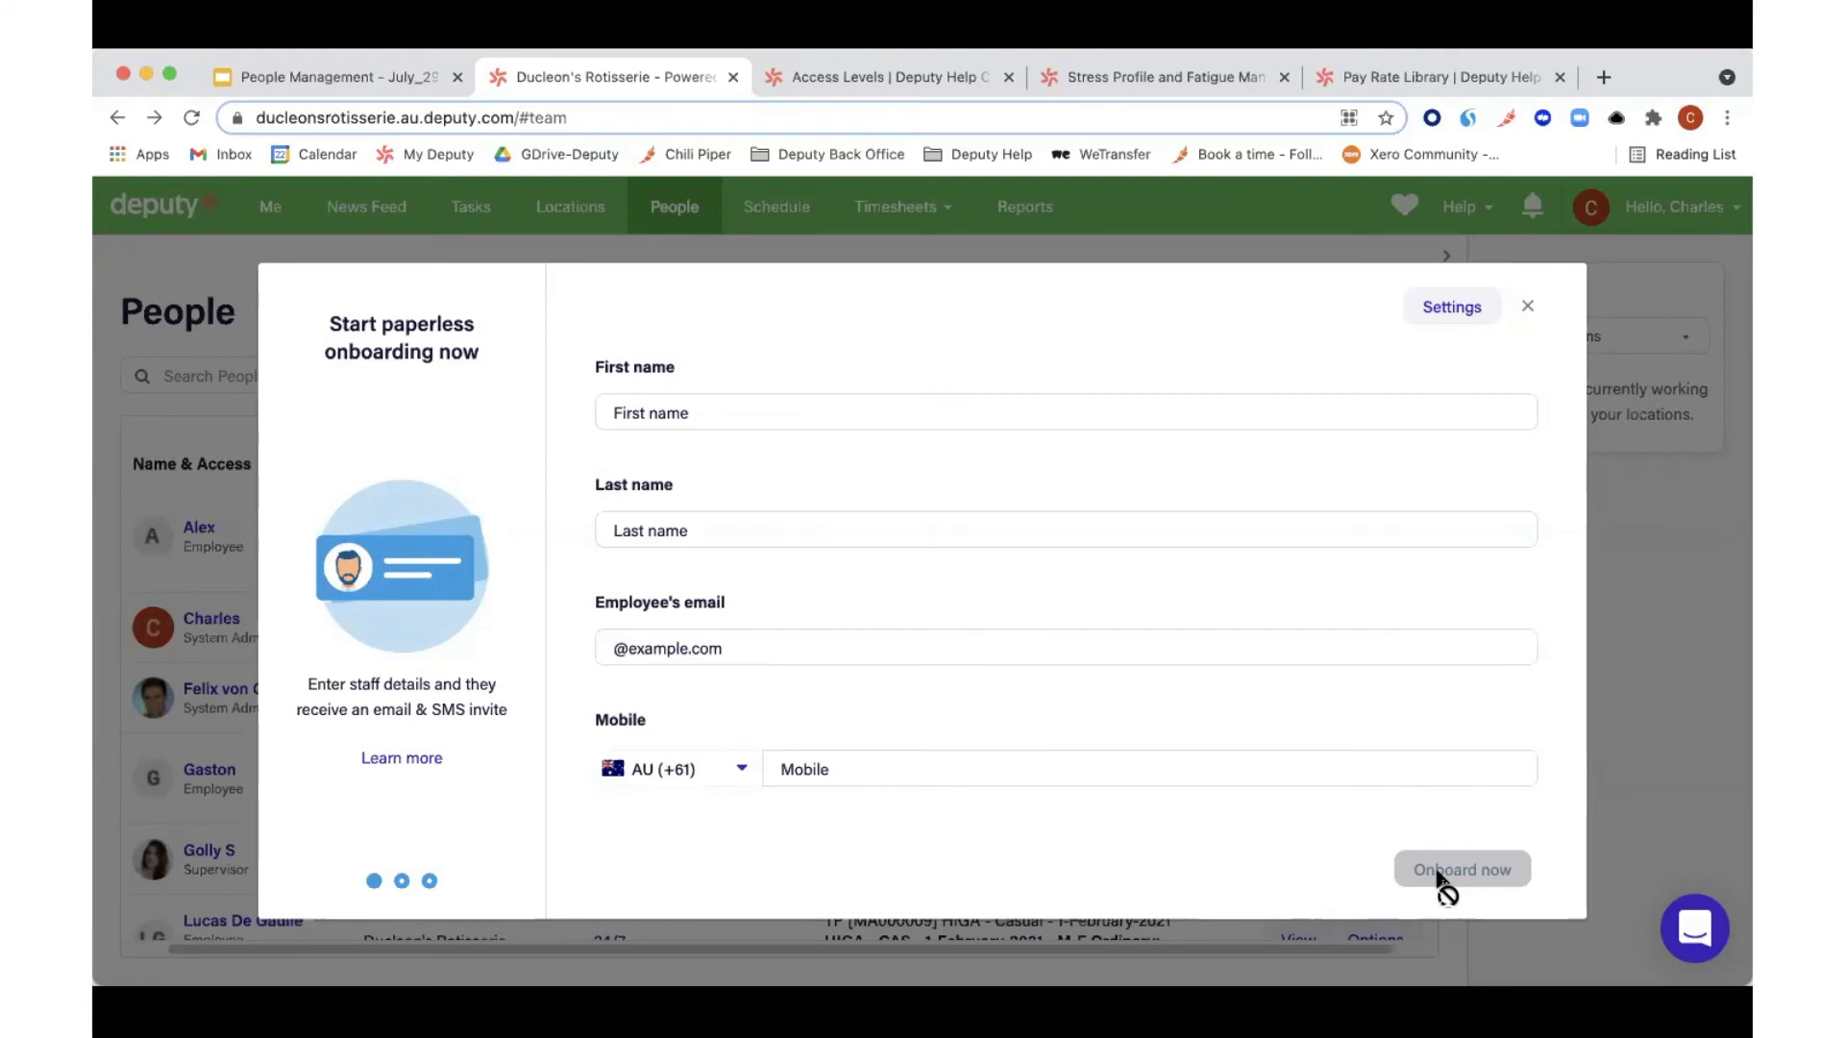
{"action": "left_click", "coordinate": [1446, 312]}
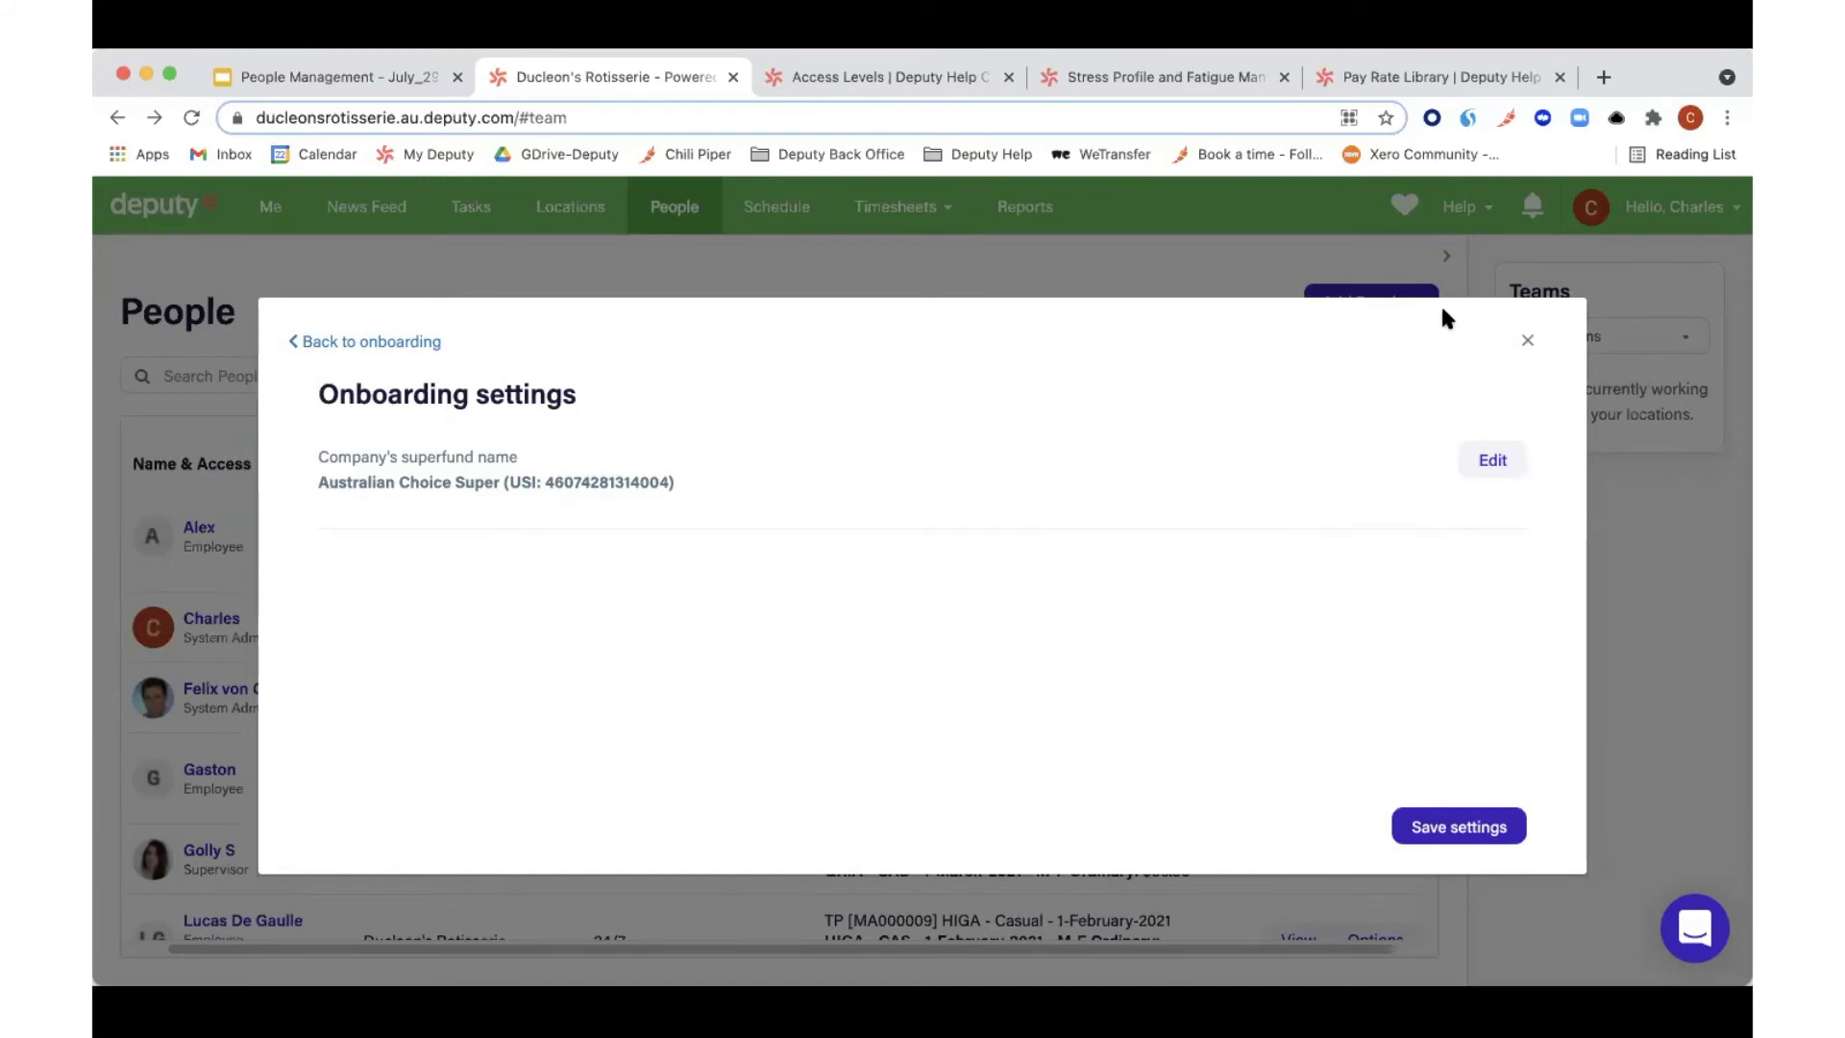
Step: Search for "aus" as the company's default super fund, clear the search and leave the onboarding settings without saving
{"action": "left_click", "coordinate": [1491, 463]}
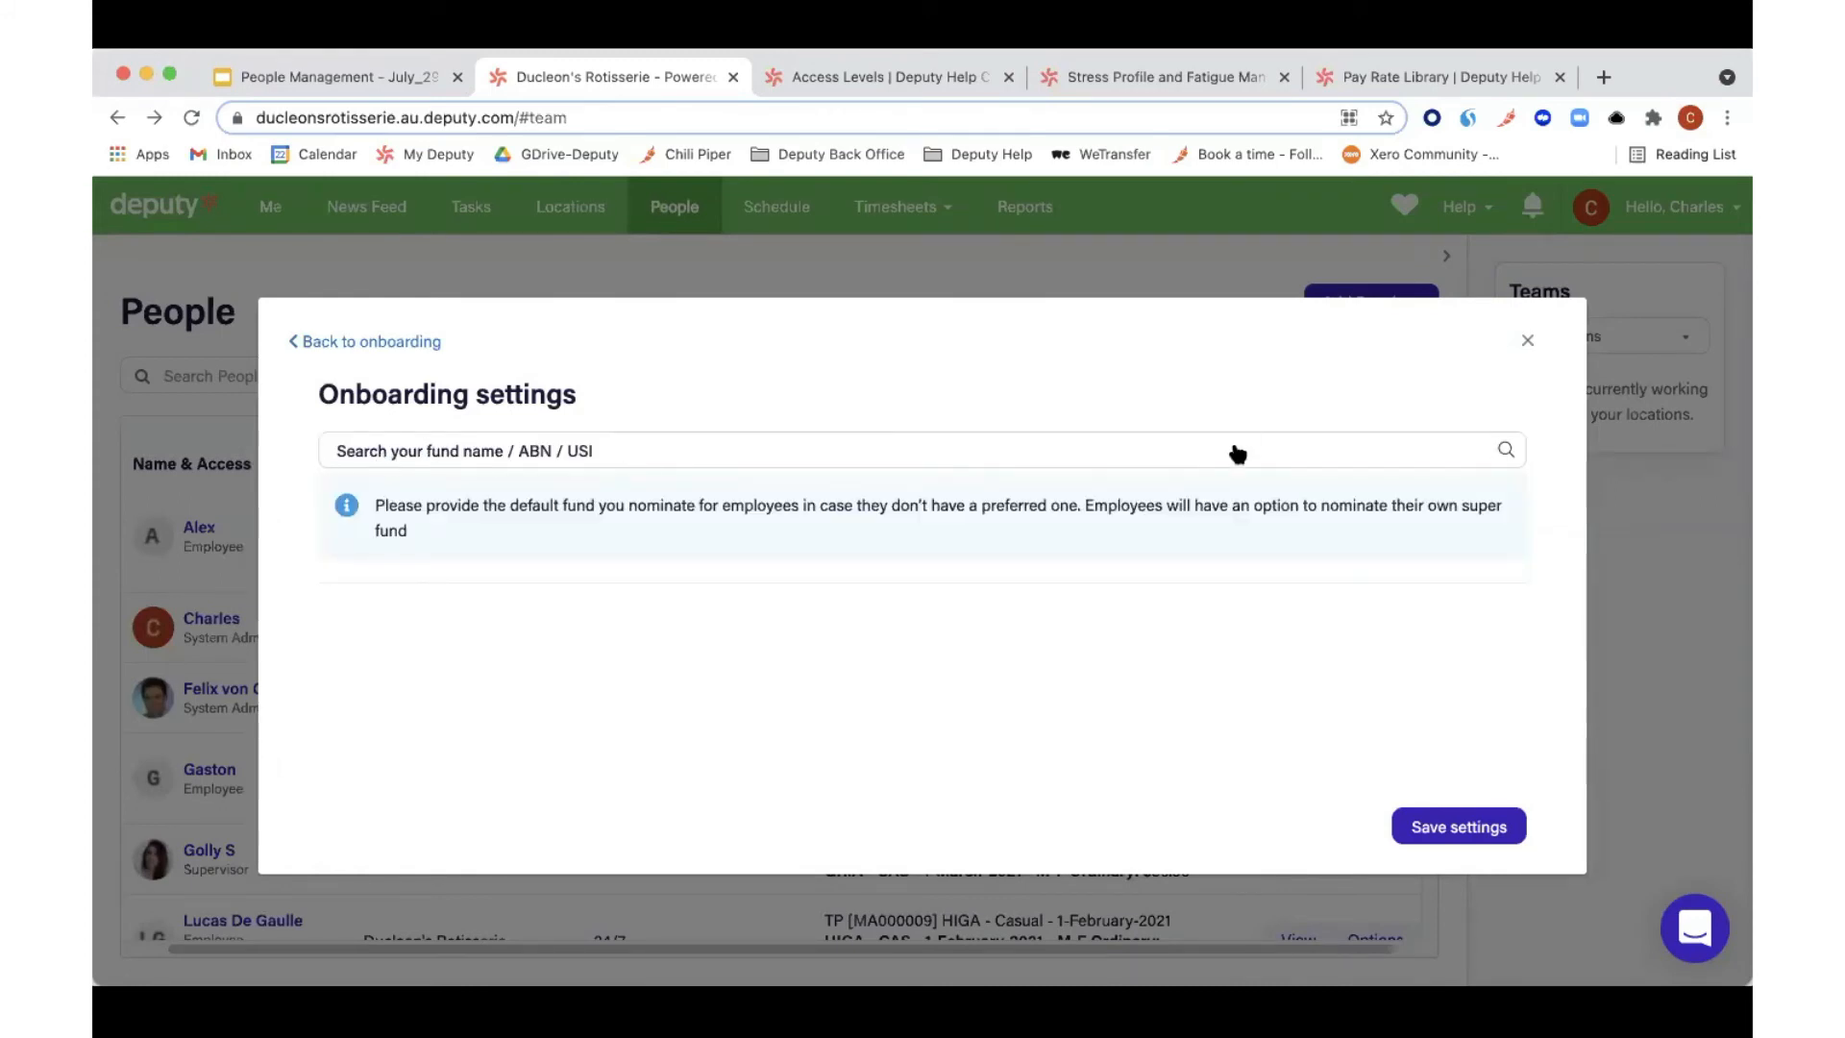
{"action": "left_click", "coordinate": [1238, 455]}
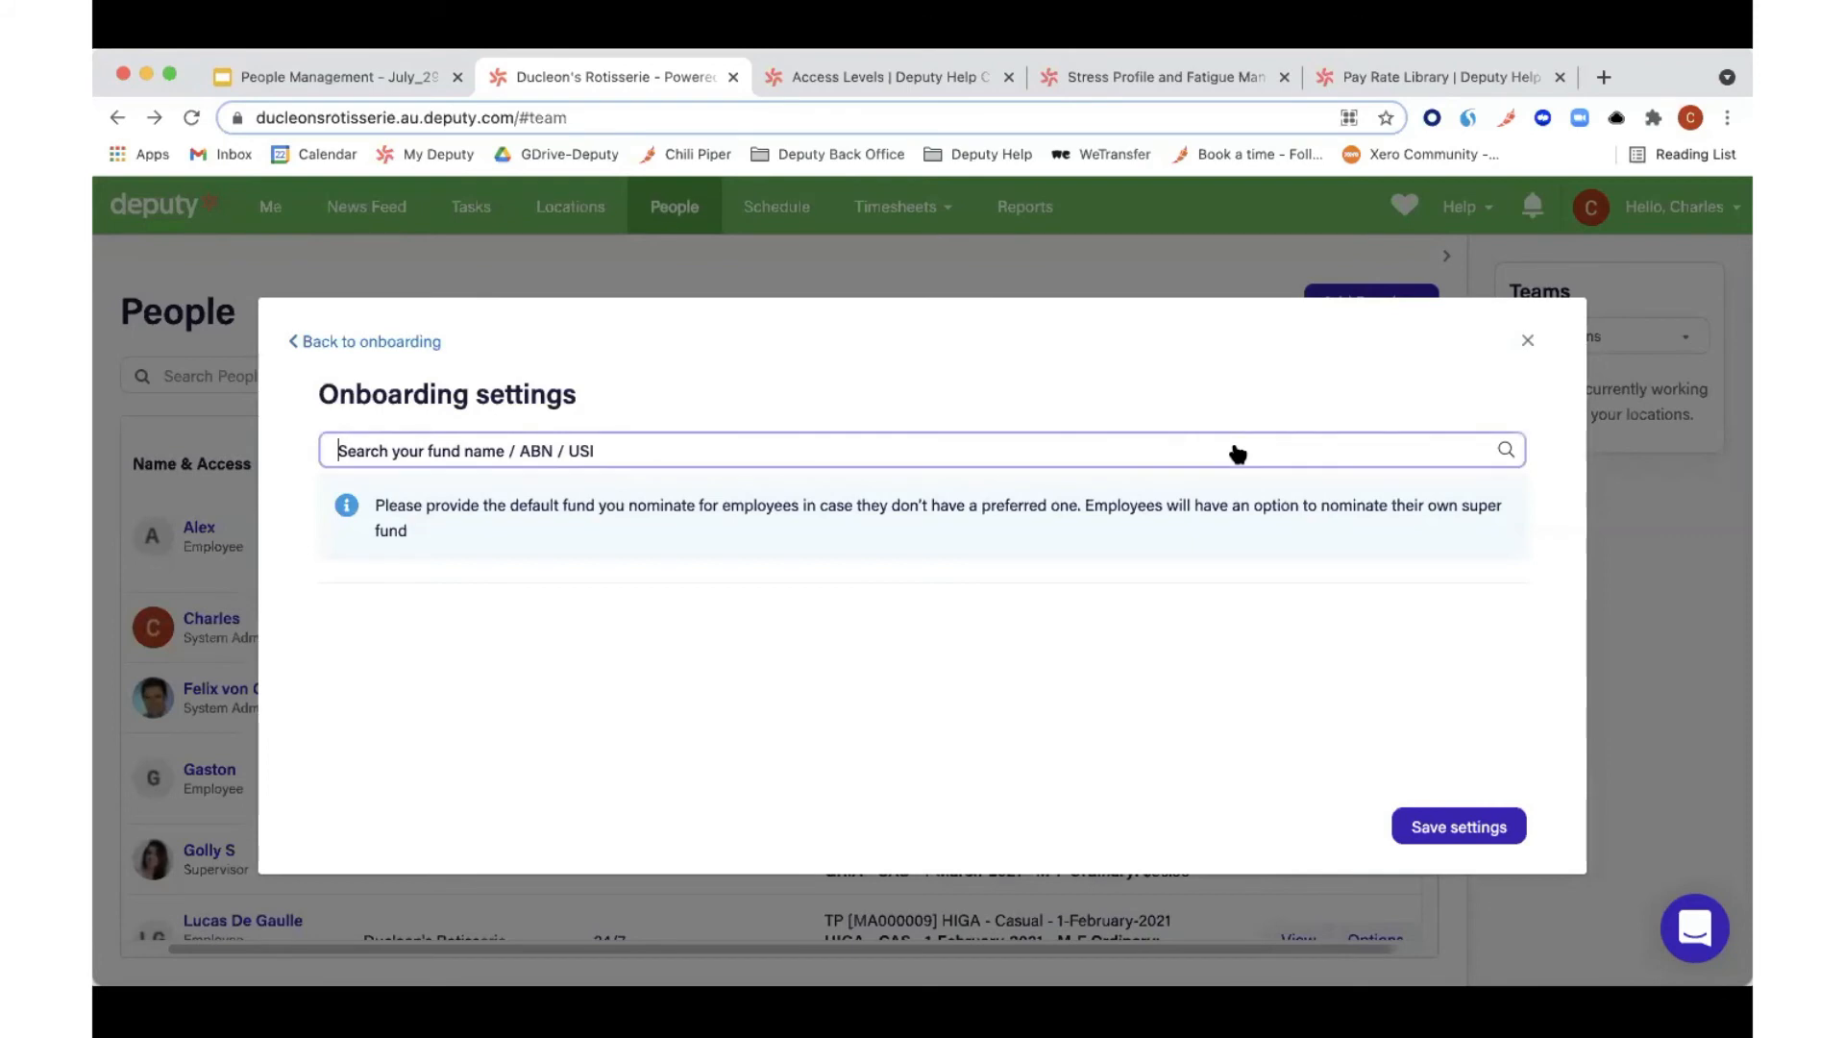
{"action": "type", "text": "aus"}
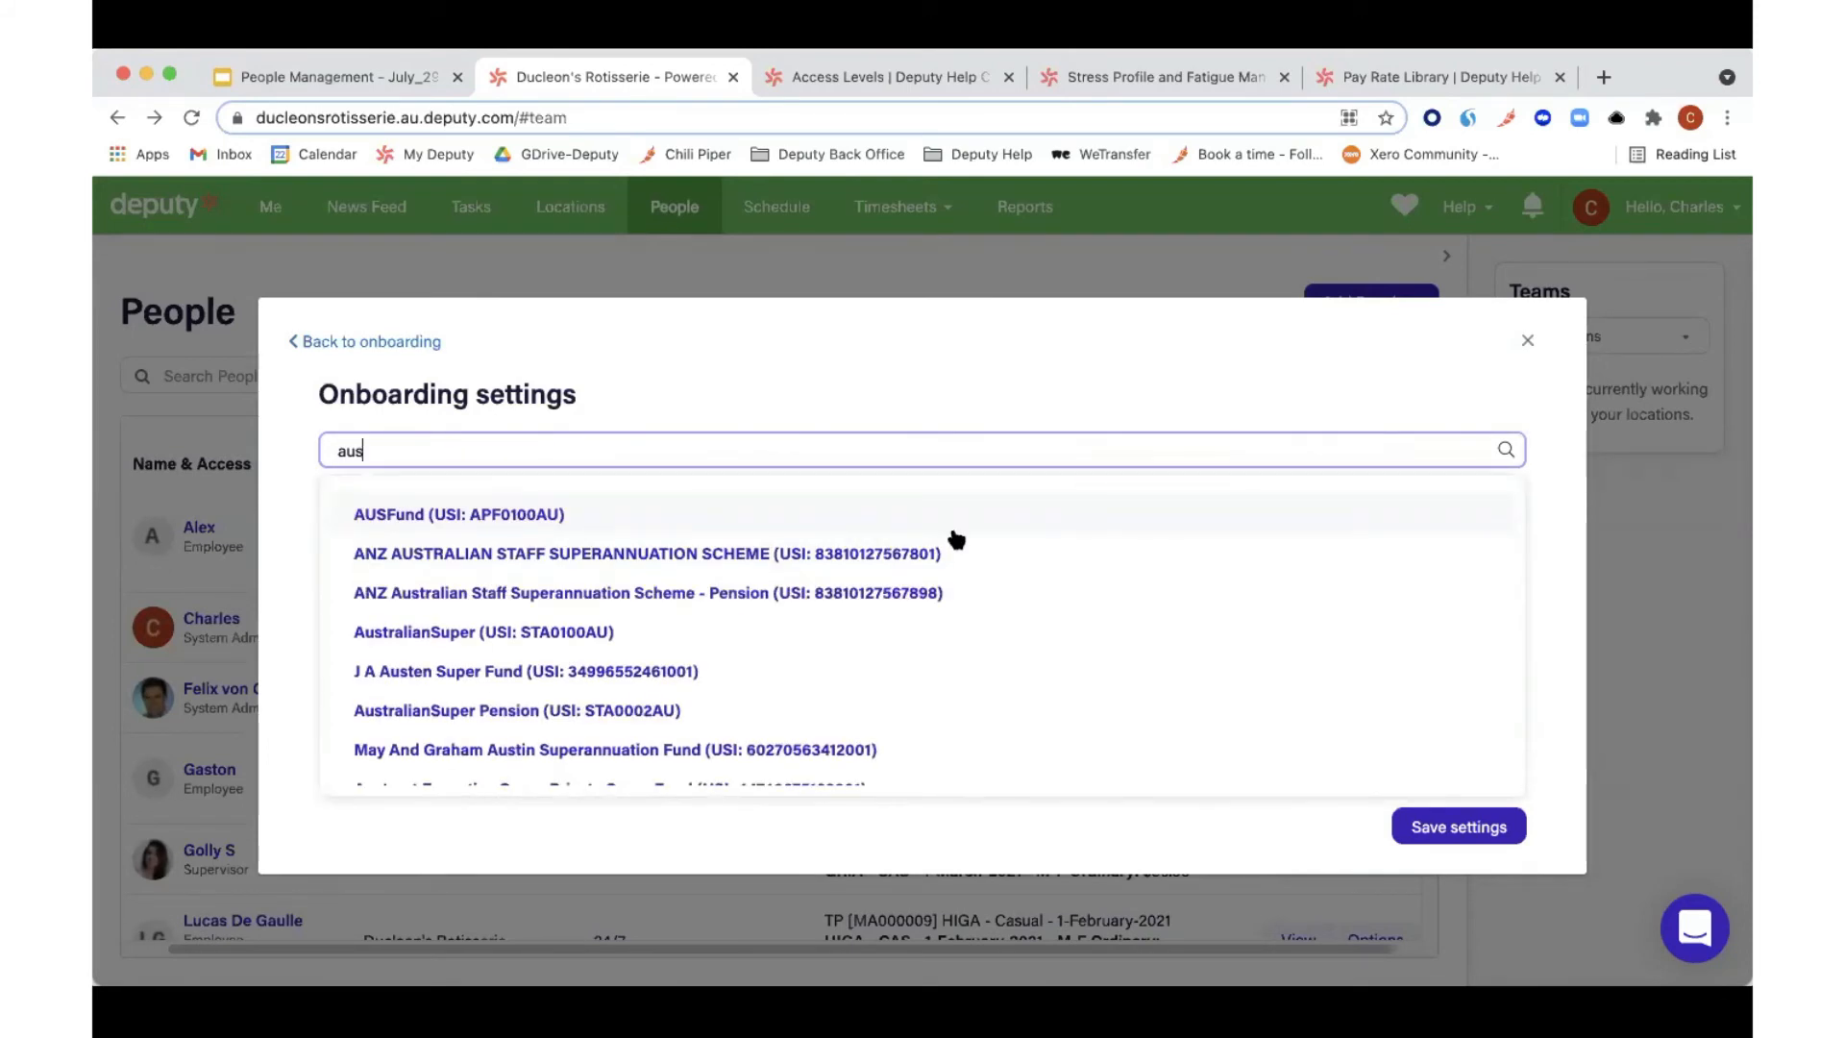
{"action": "scroll", "coordinate": [955, 558], "scroll_direction": "down", "scroll_amount": 3}
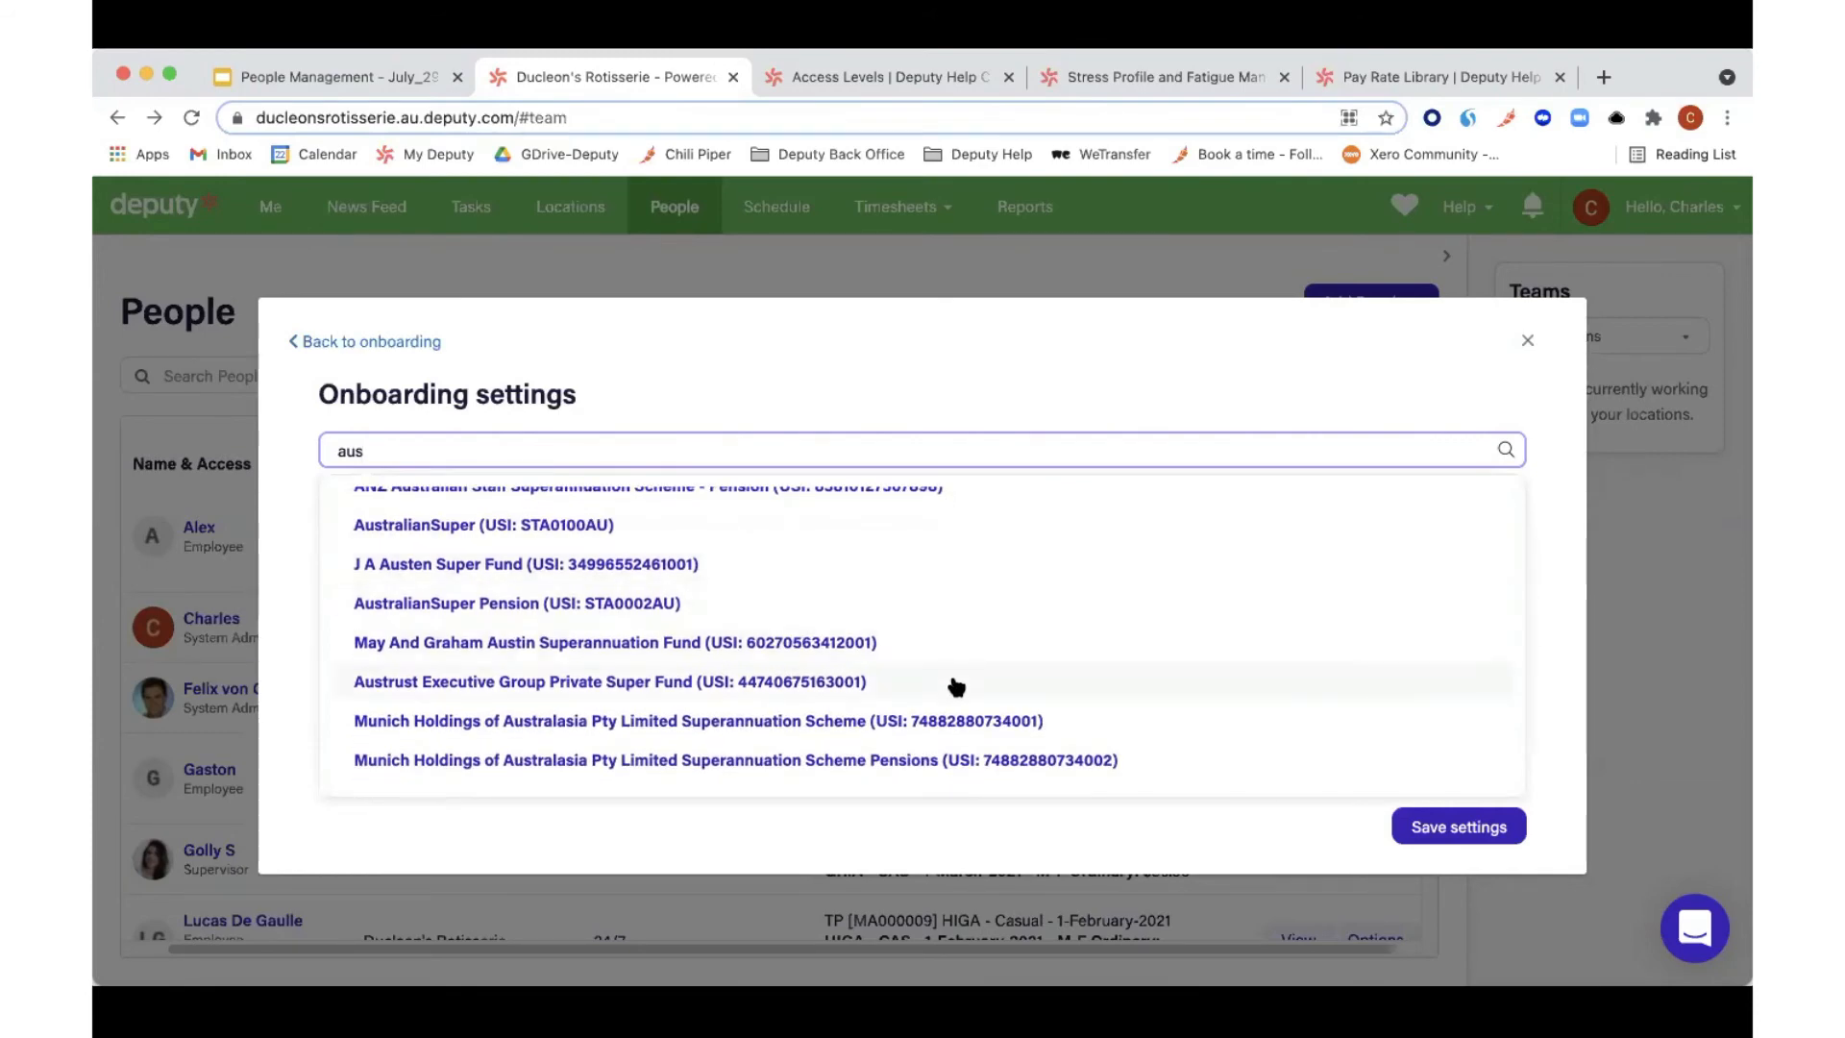
{"action": "scroll", "coordinate": [917, 683], "scroll_direction": "up", "scroll_amount": 3}
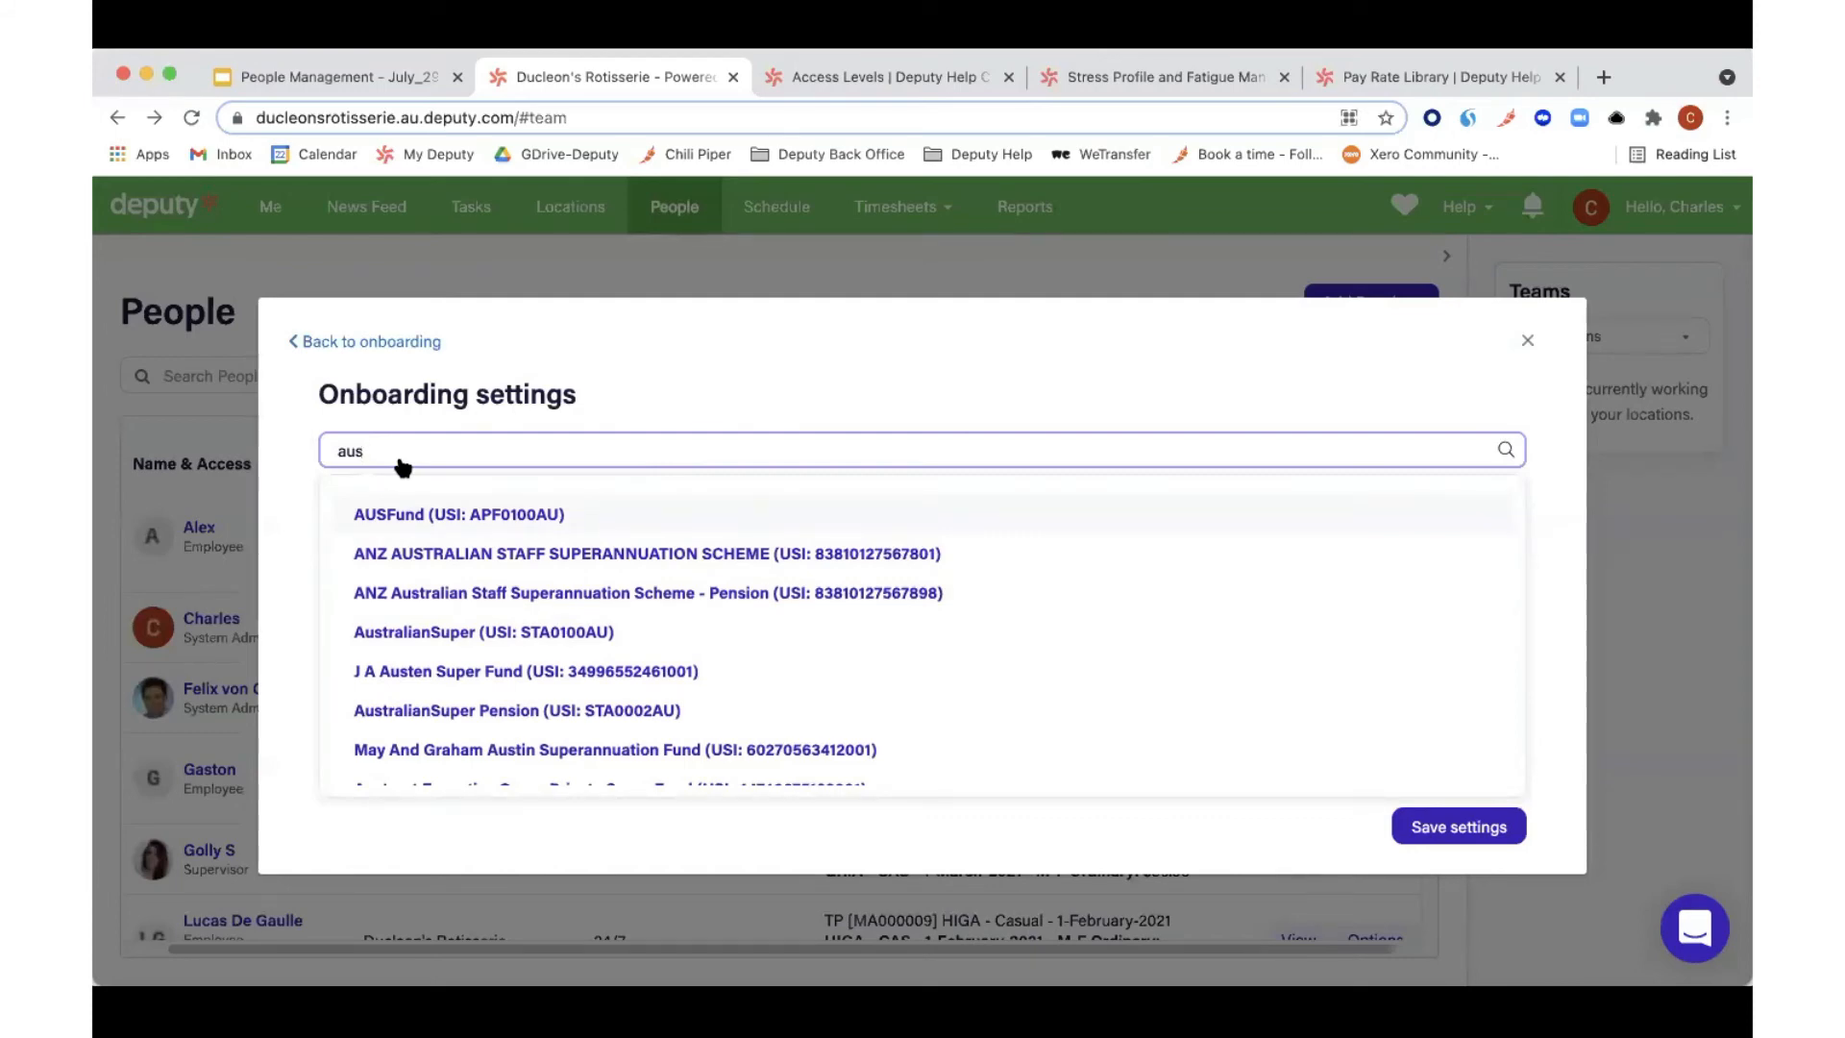
{"action": "key", "text": "BackSpace"}
{"action": "key", "text": "BackSpace"}
{"action": "key", "text": "BackSpace"}
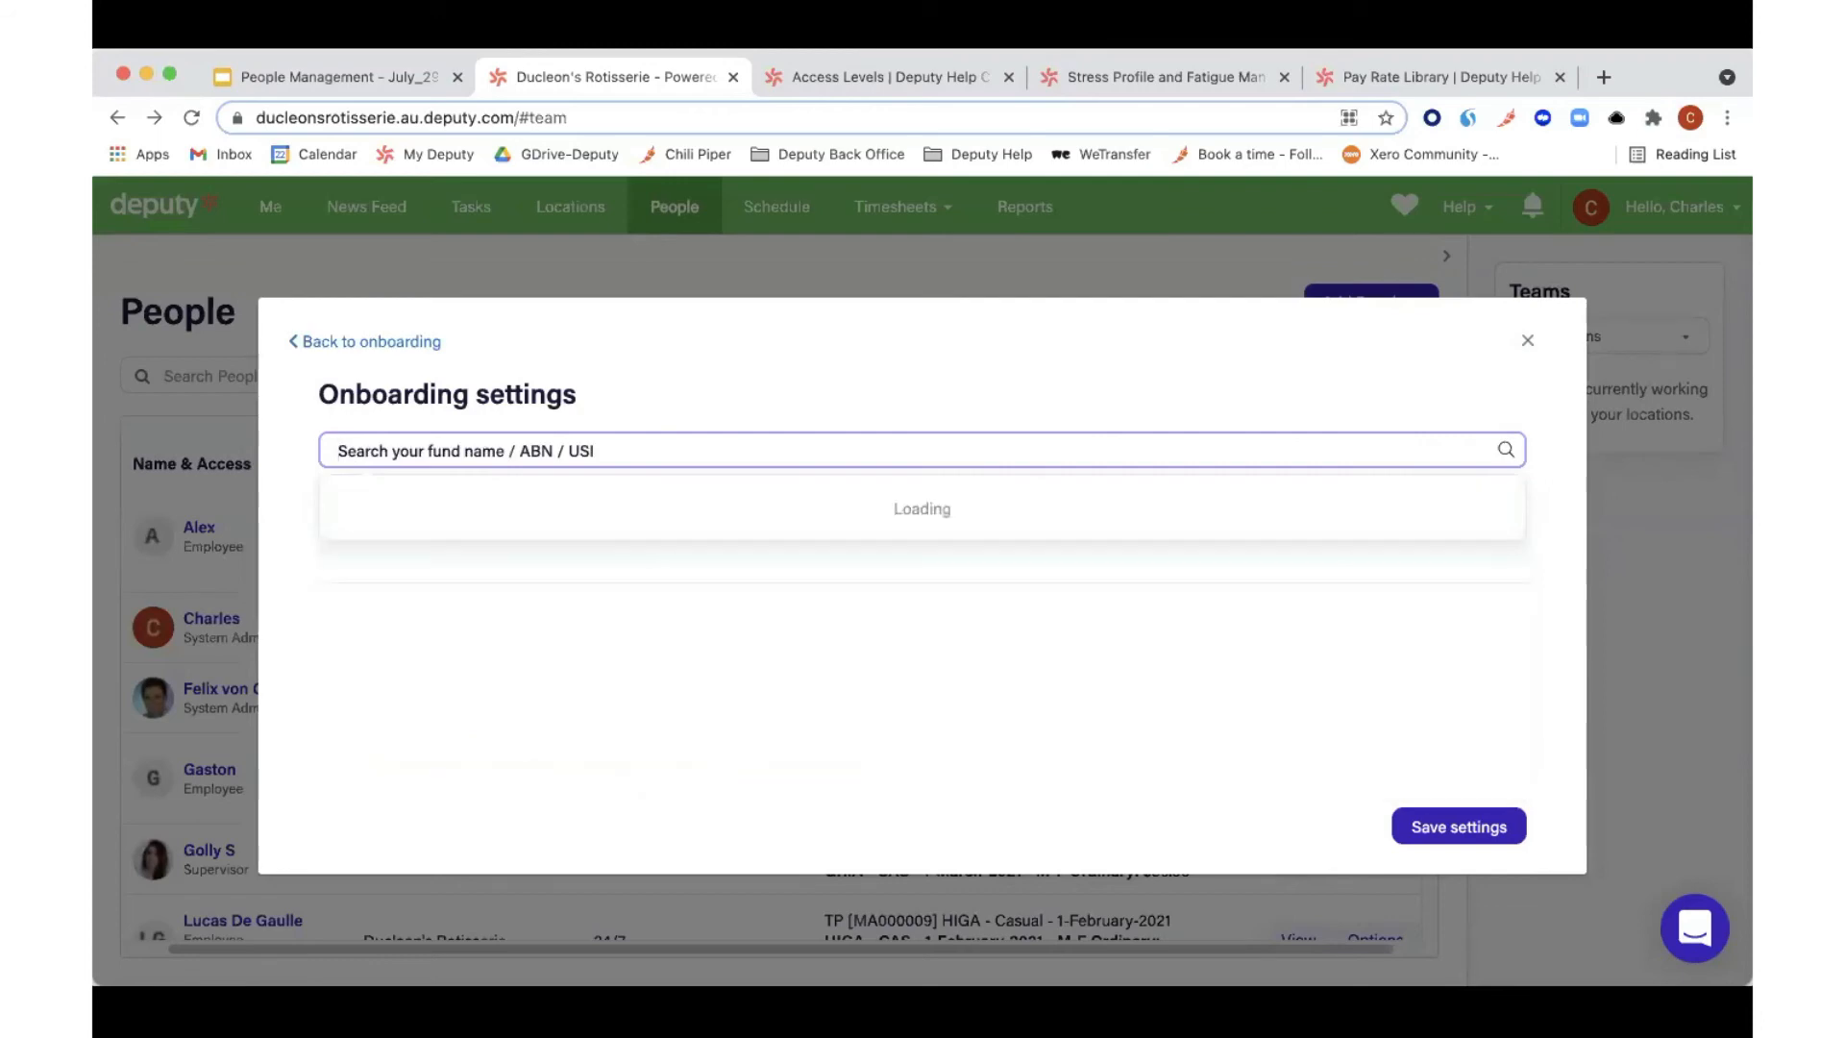
{"action": "left_click", "coordinate": [786, 372]}
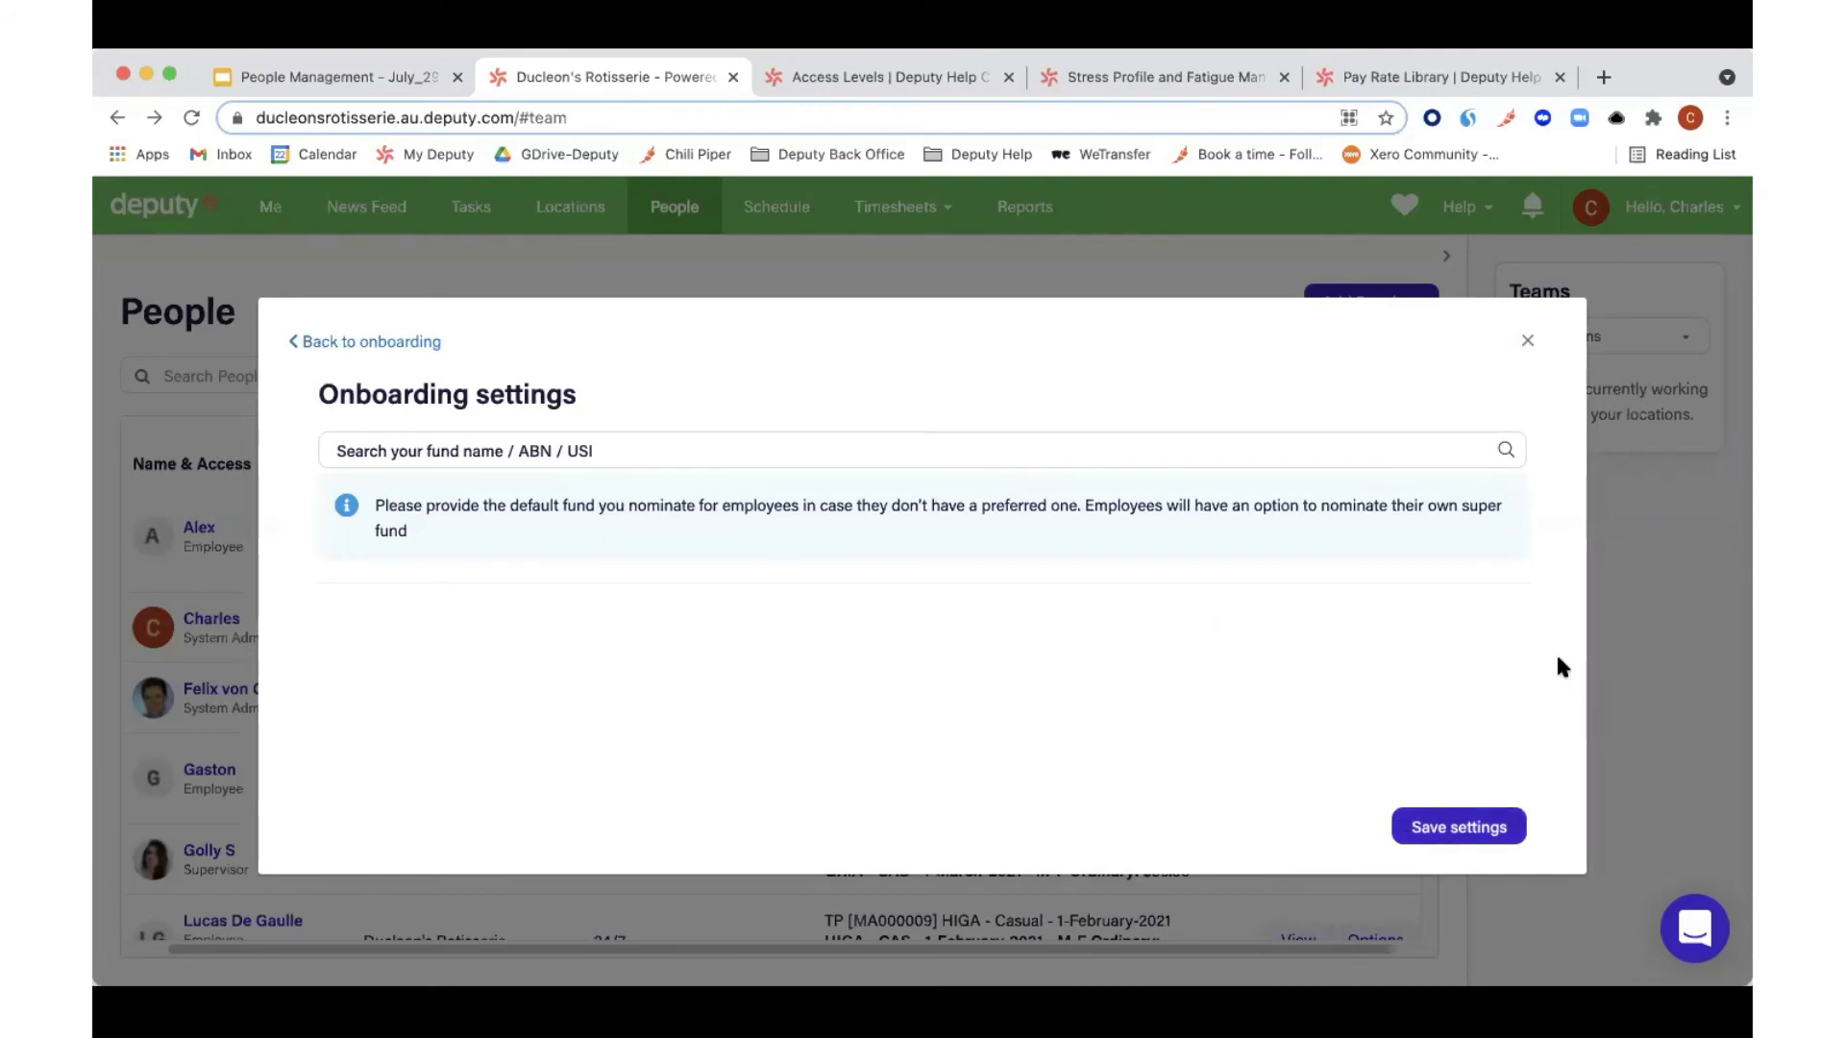
{"action": "left_click", "coordinate": [1526, 341]}
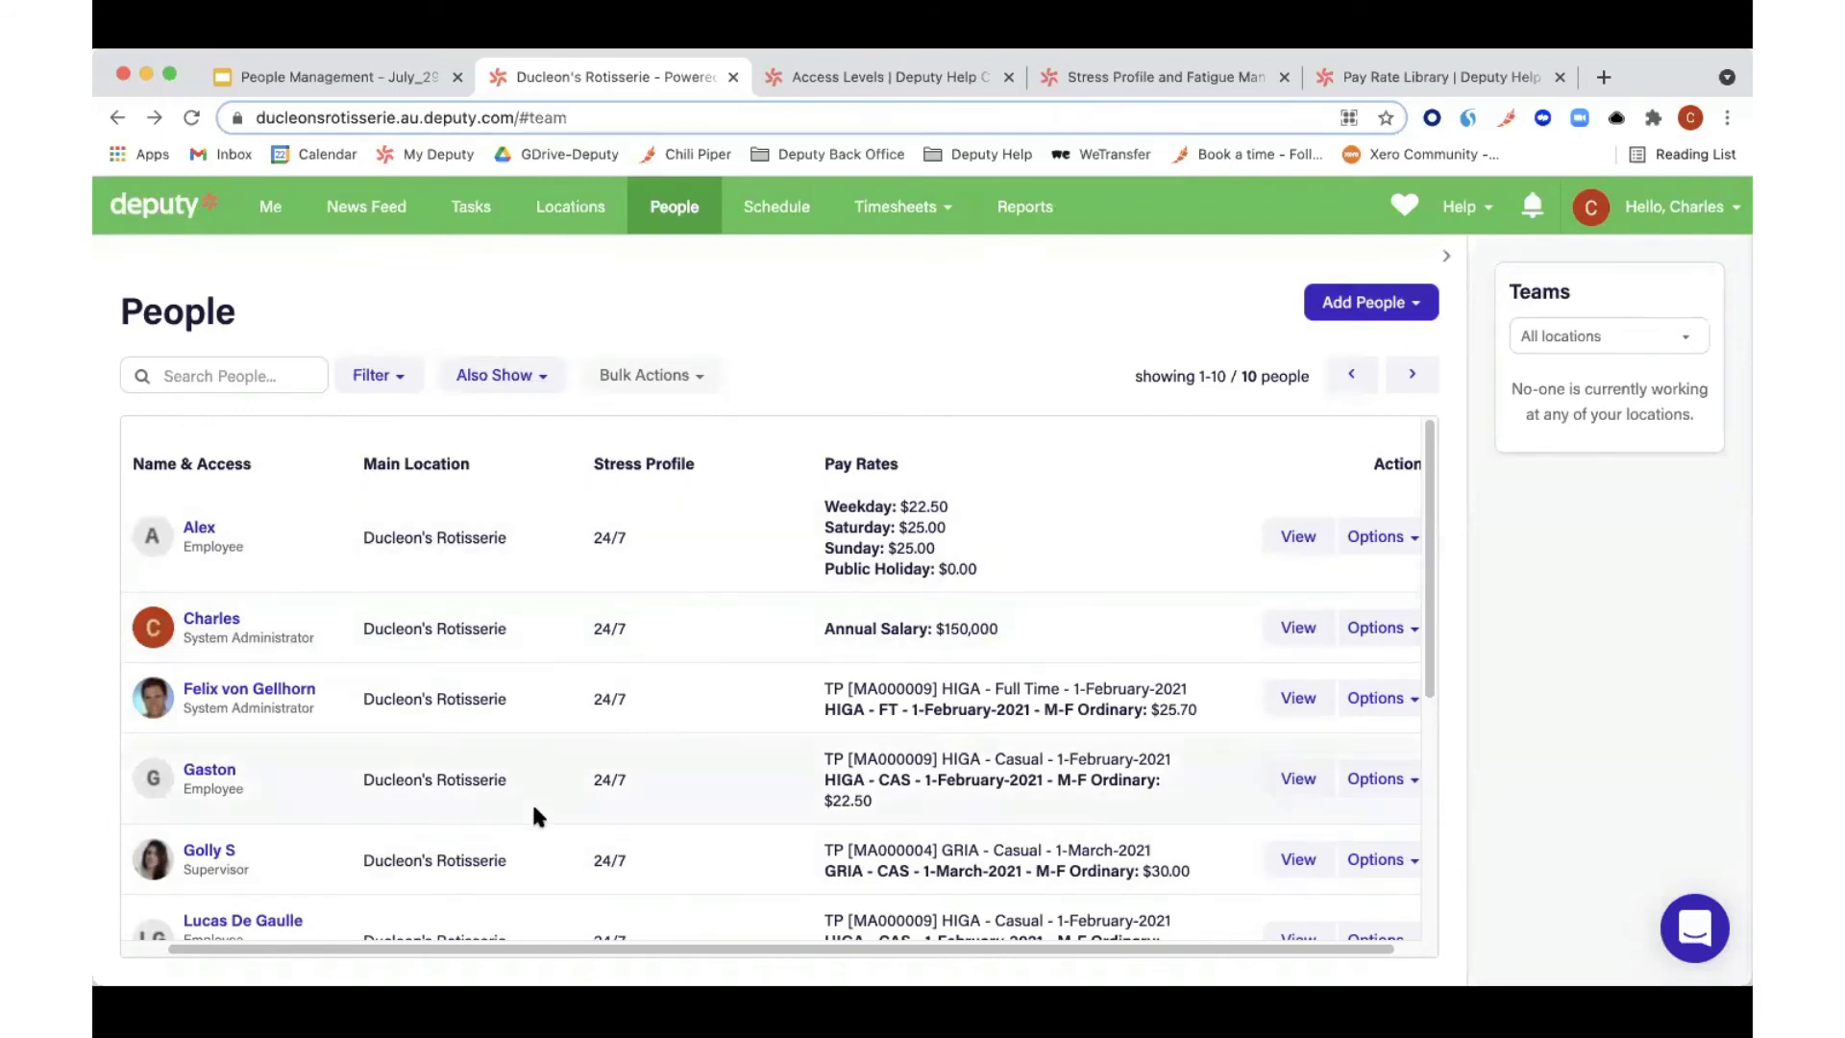
Step: Open the salaried system administrator's profile for editing and show its HR forms
{"action": "left_click", "coordinate": [1384, 636]}
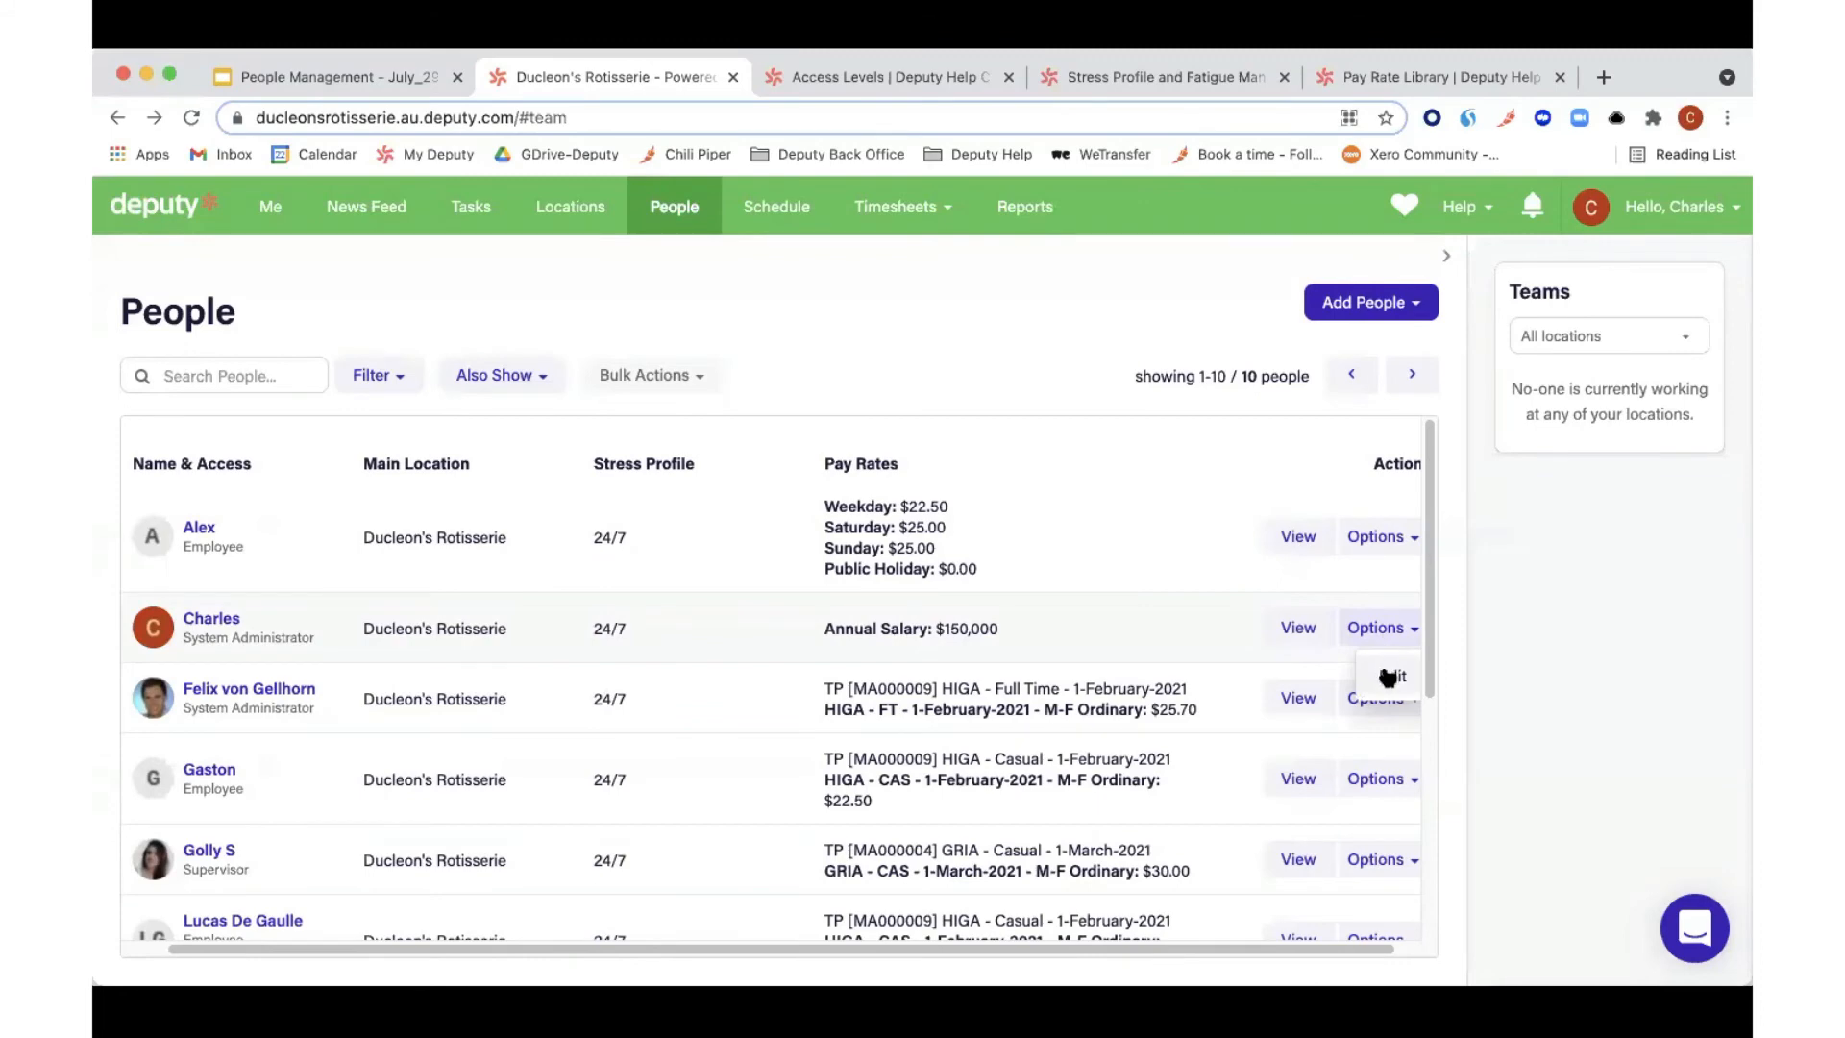
{"action": "left_click", "coordinate": [1384, 671]}
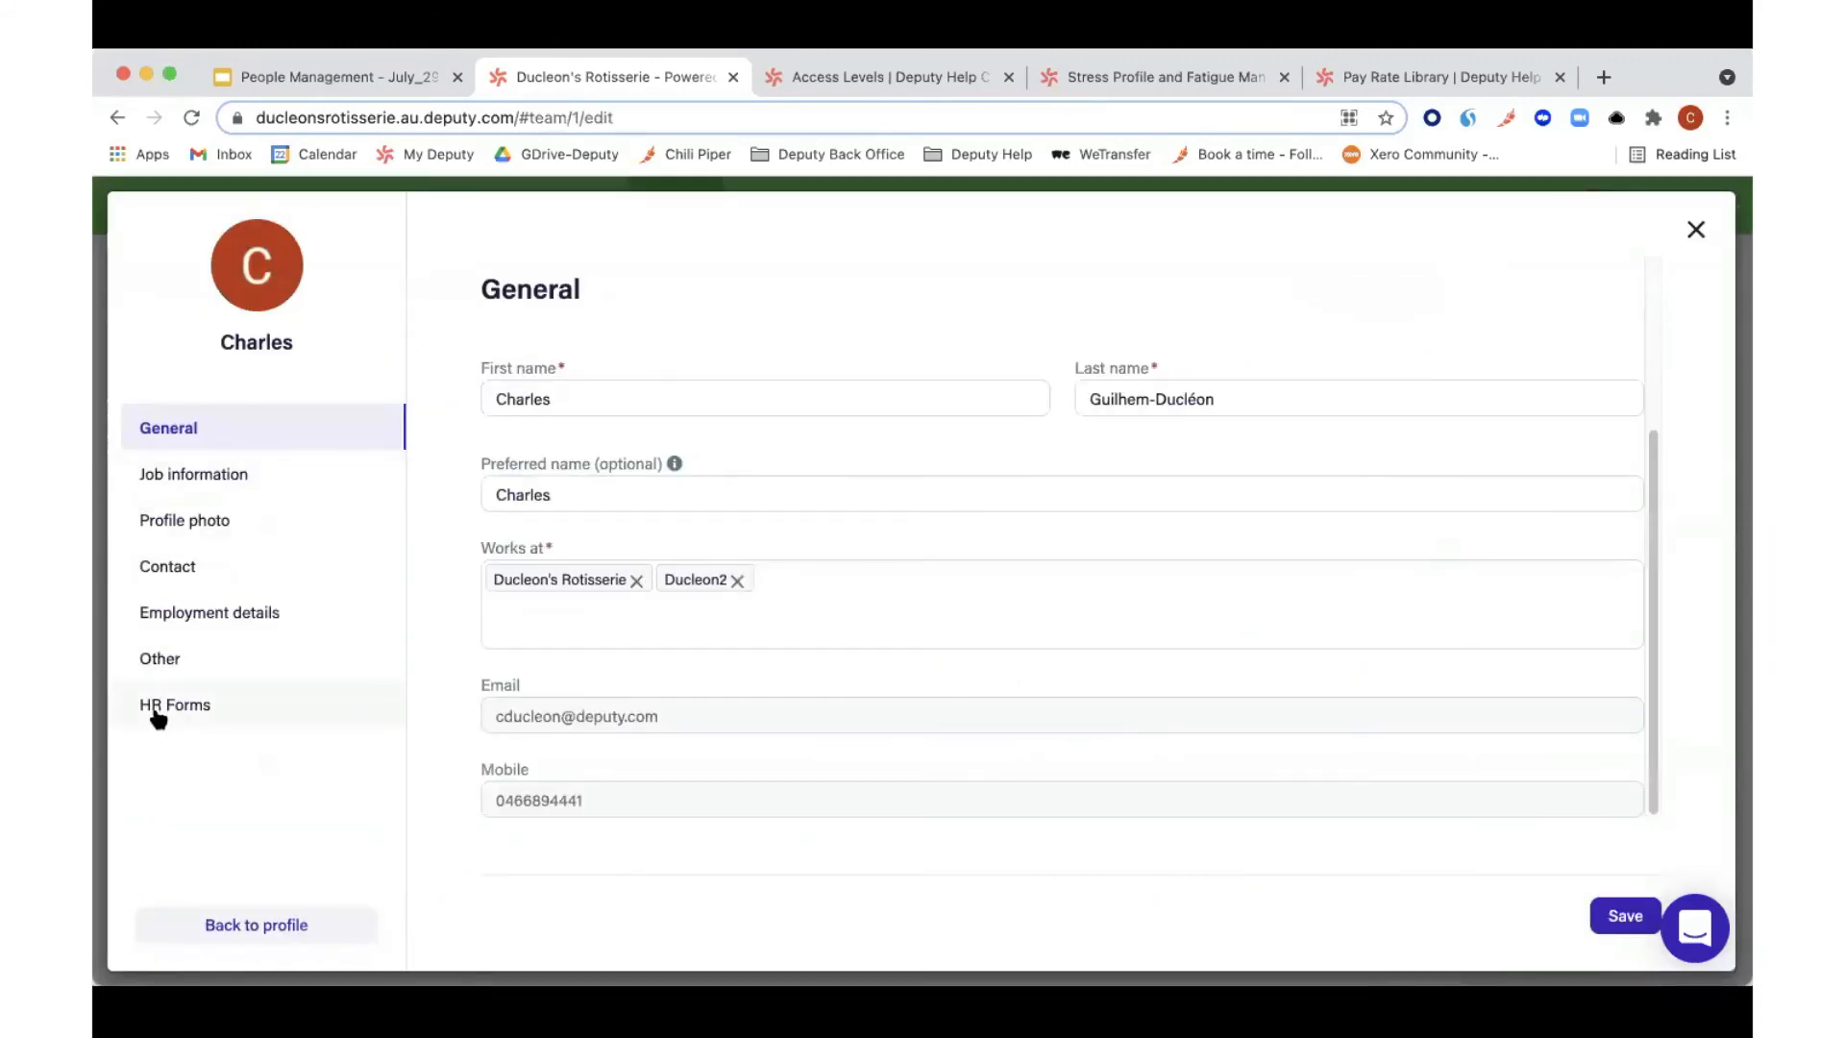
{"action": "left_click", "coordinate": [154, 713]}
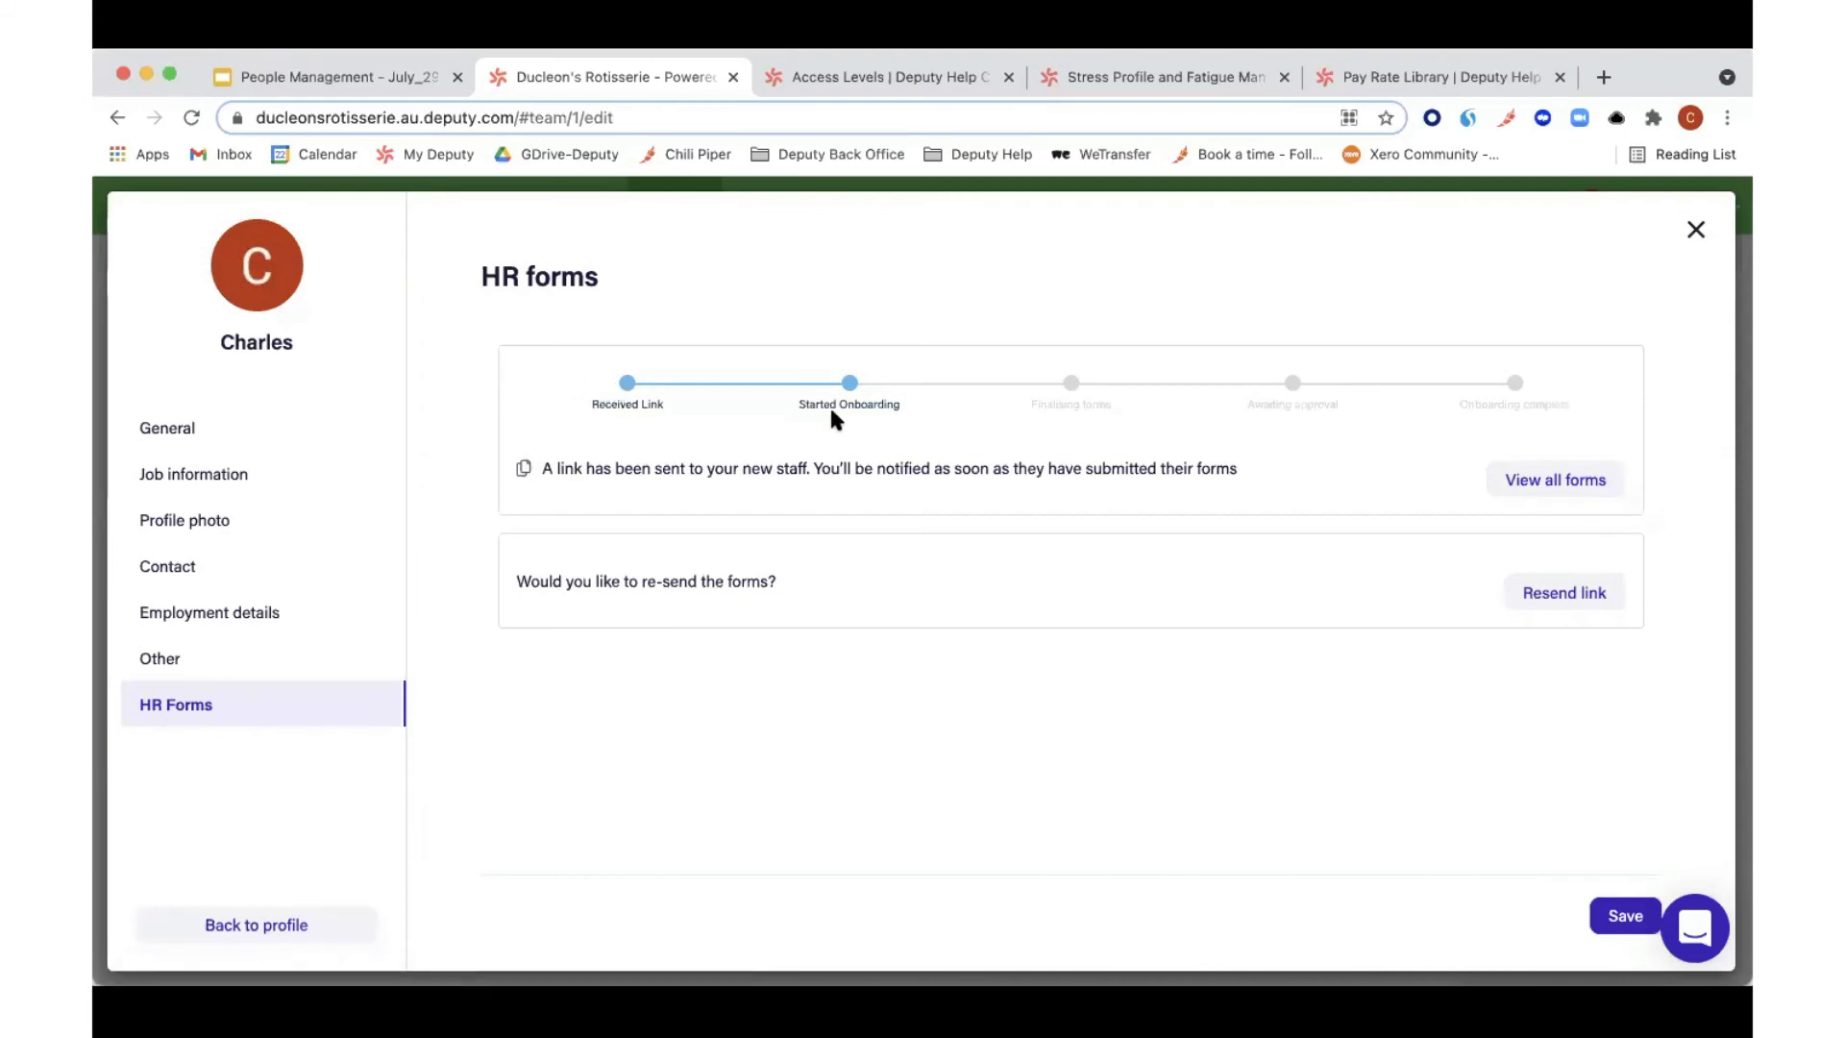
Step: Review all of the employee's onboarding forms, from personal and bank details to the emergency contact, and return to the profile
{"action": "left_click", "coordinate": [1558, 486]}
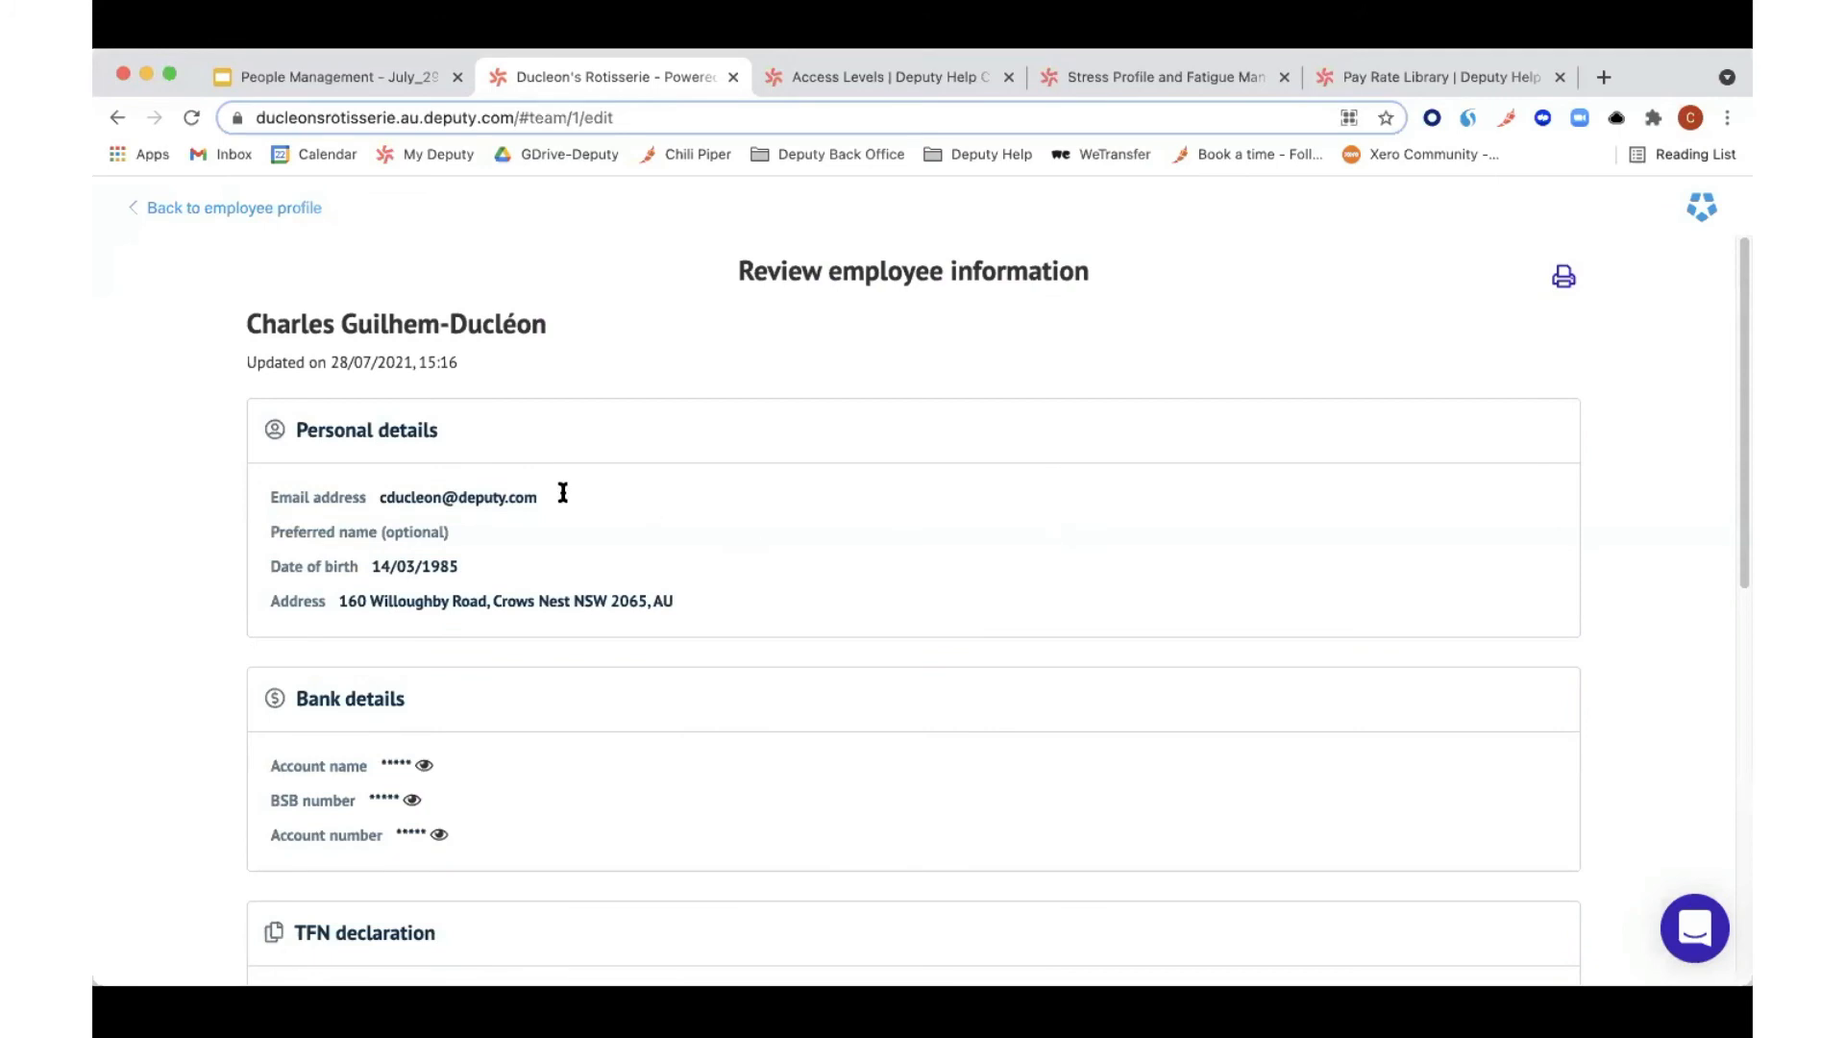
{"action": "scroll", "coordinate": [526, 715], "scroll_direction": "down", "scroll_amount": 1}
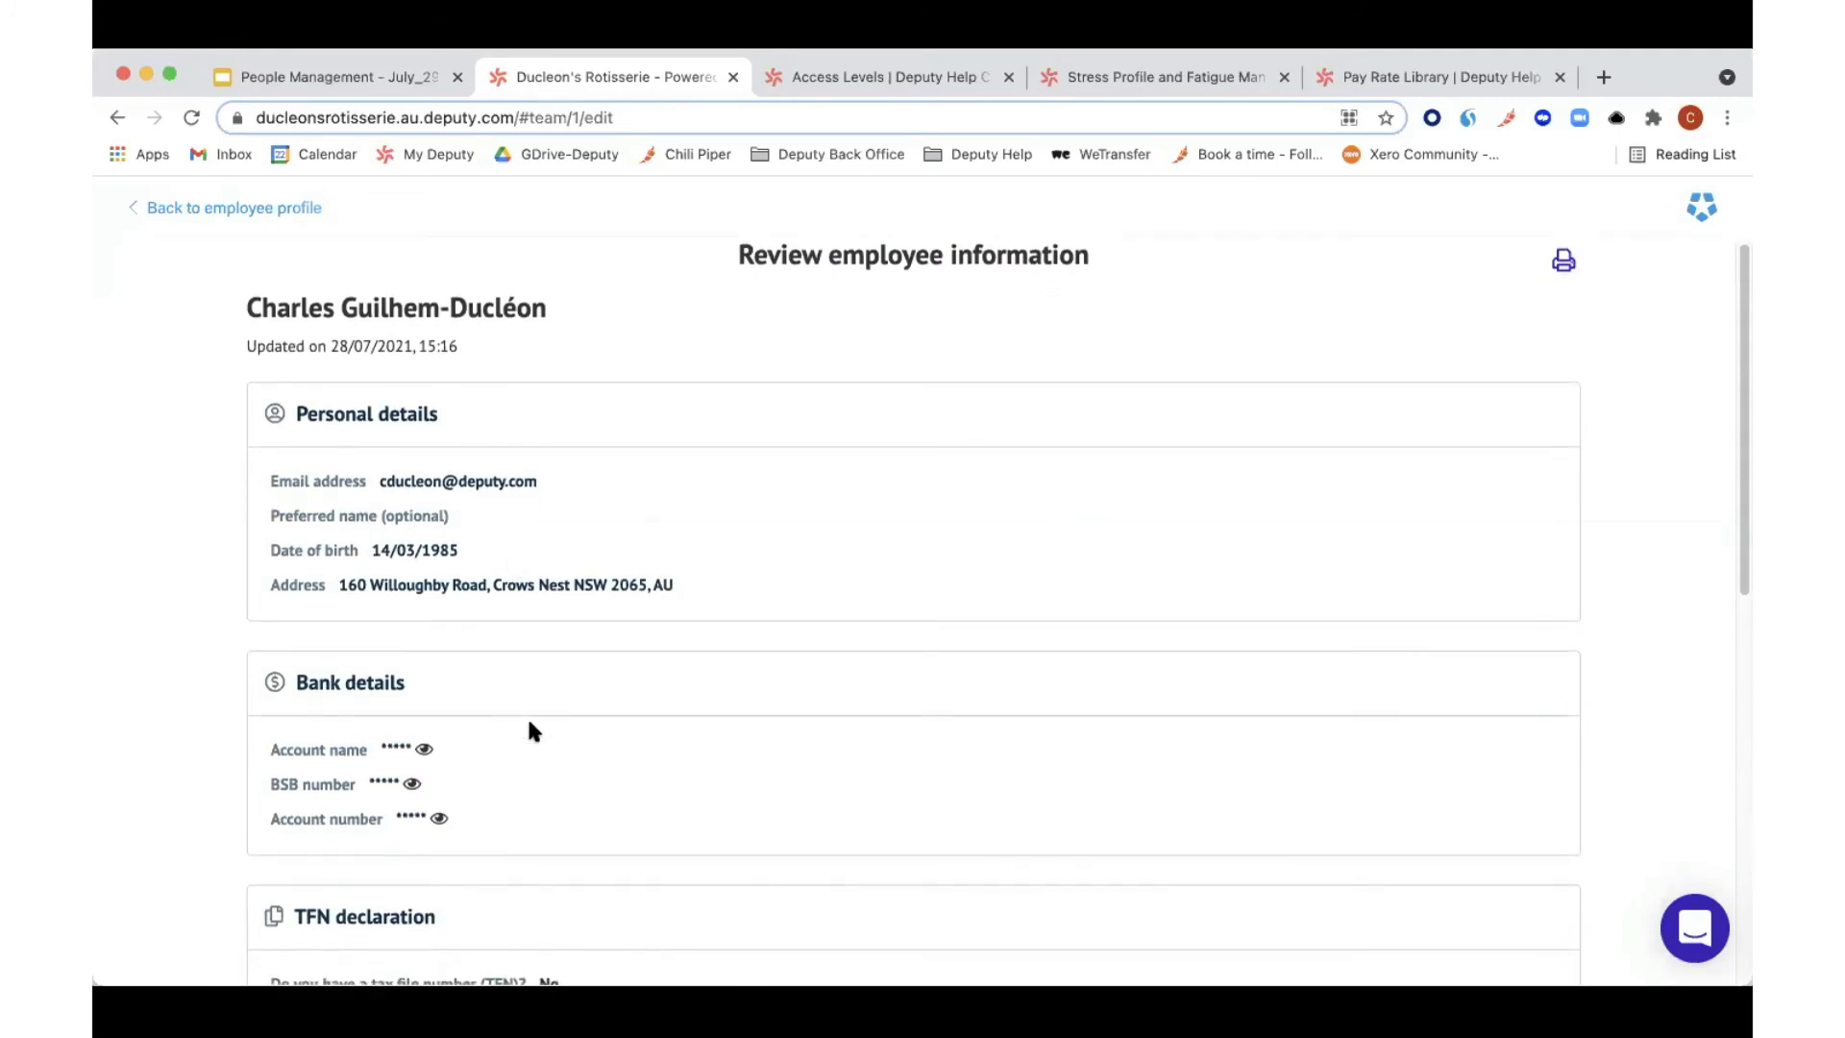
{"action": "scroll", "coordinate": [531, 730], "scroll_direction": "down", "scroll_amount": 5}
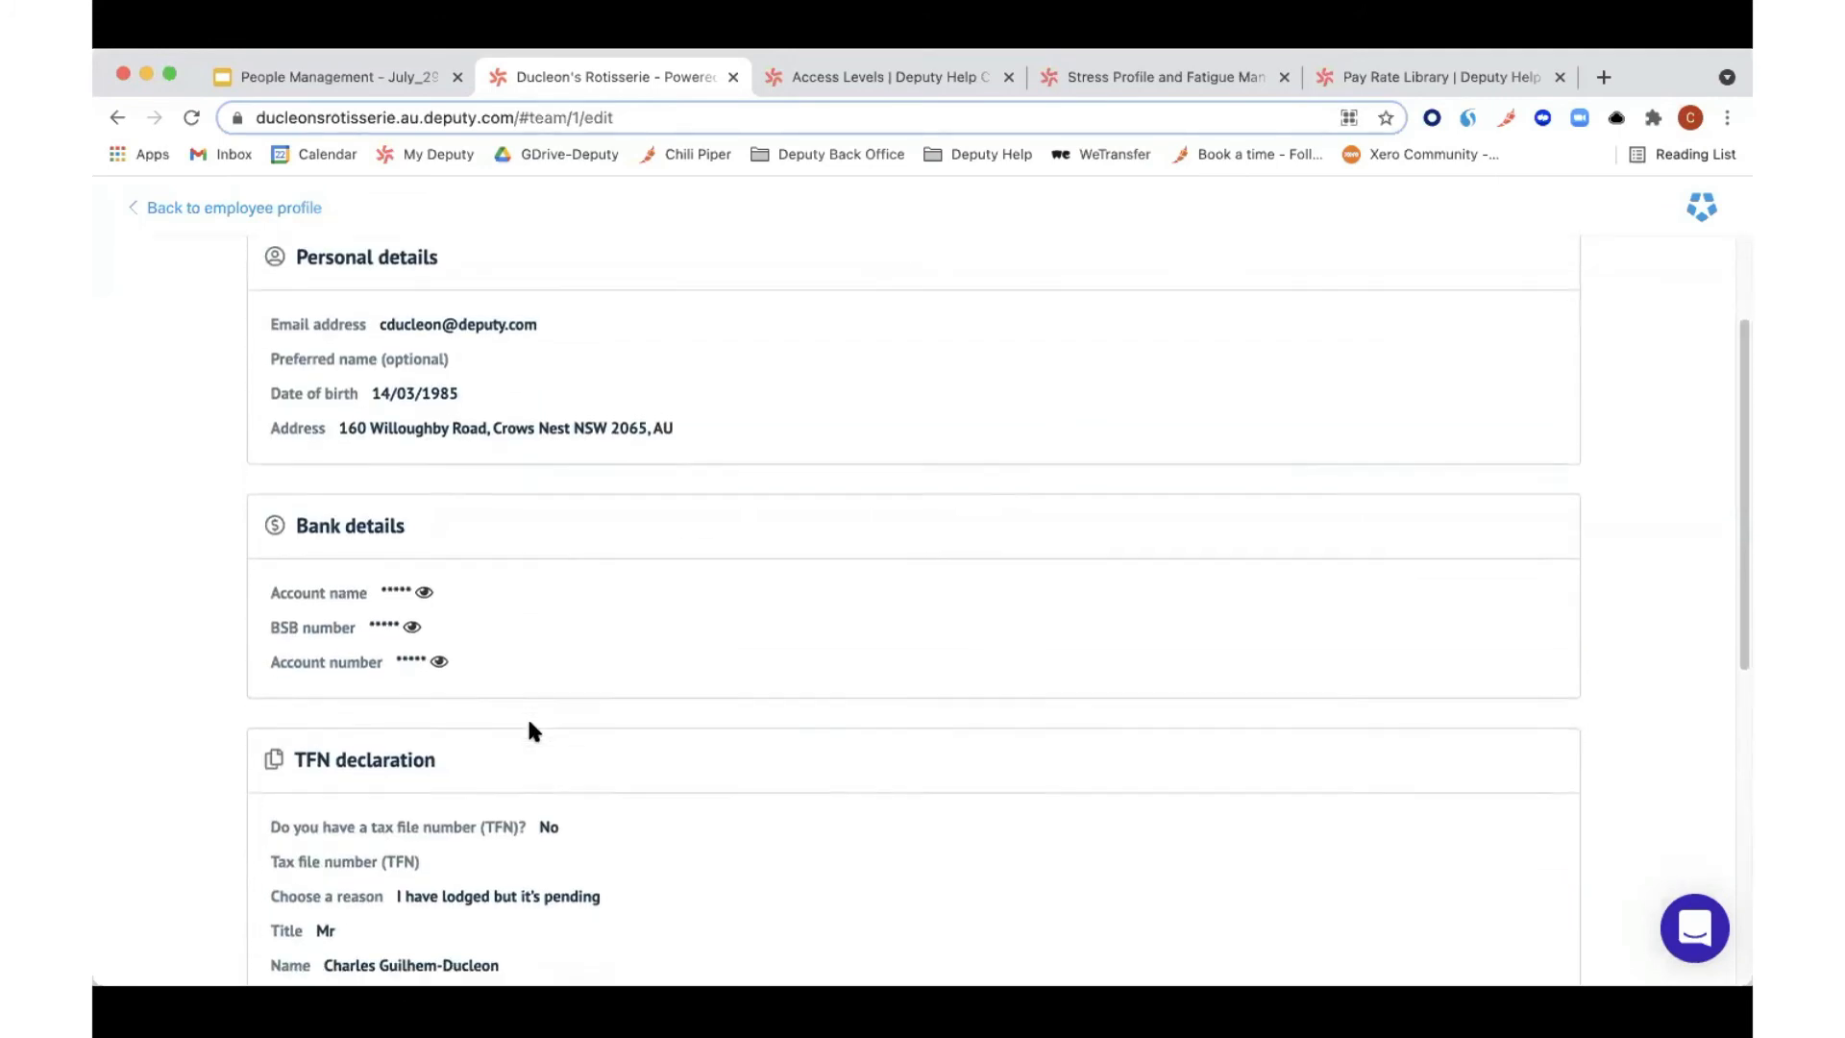
{"action": "scroll", "coordinate": [534, 730], "scroll_direction": "down", "scroll_amount": 8}
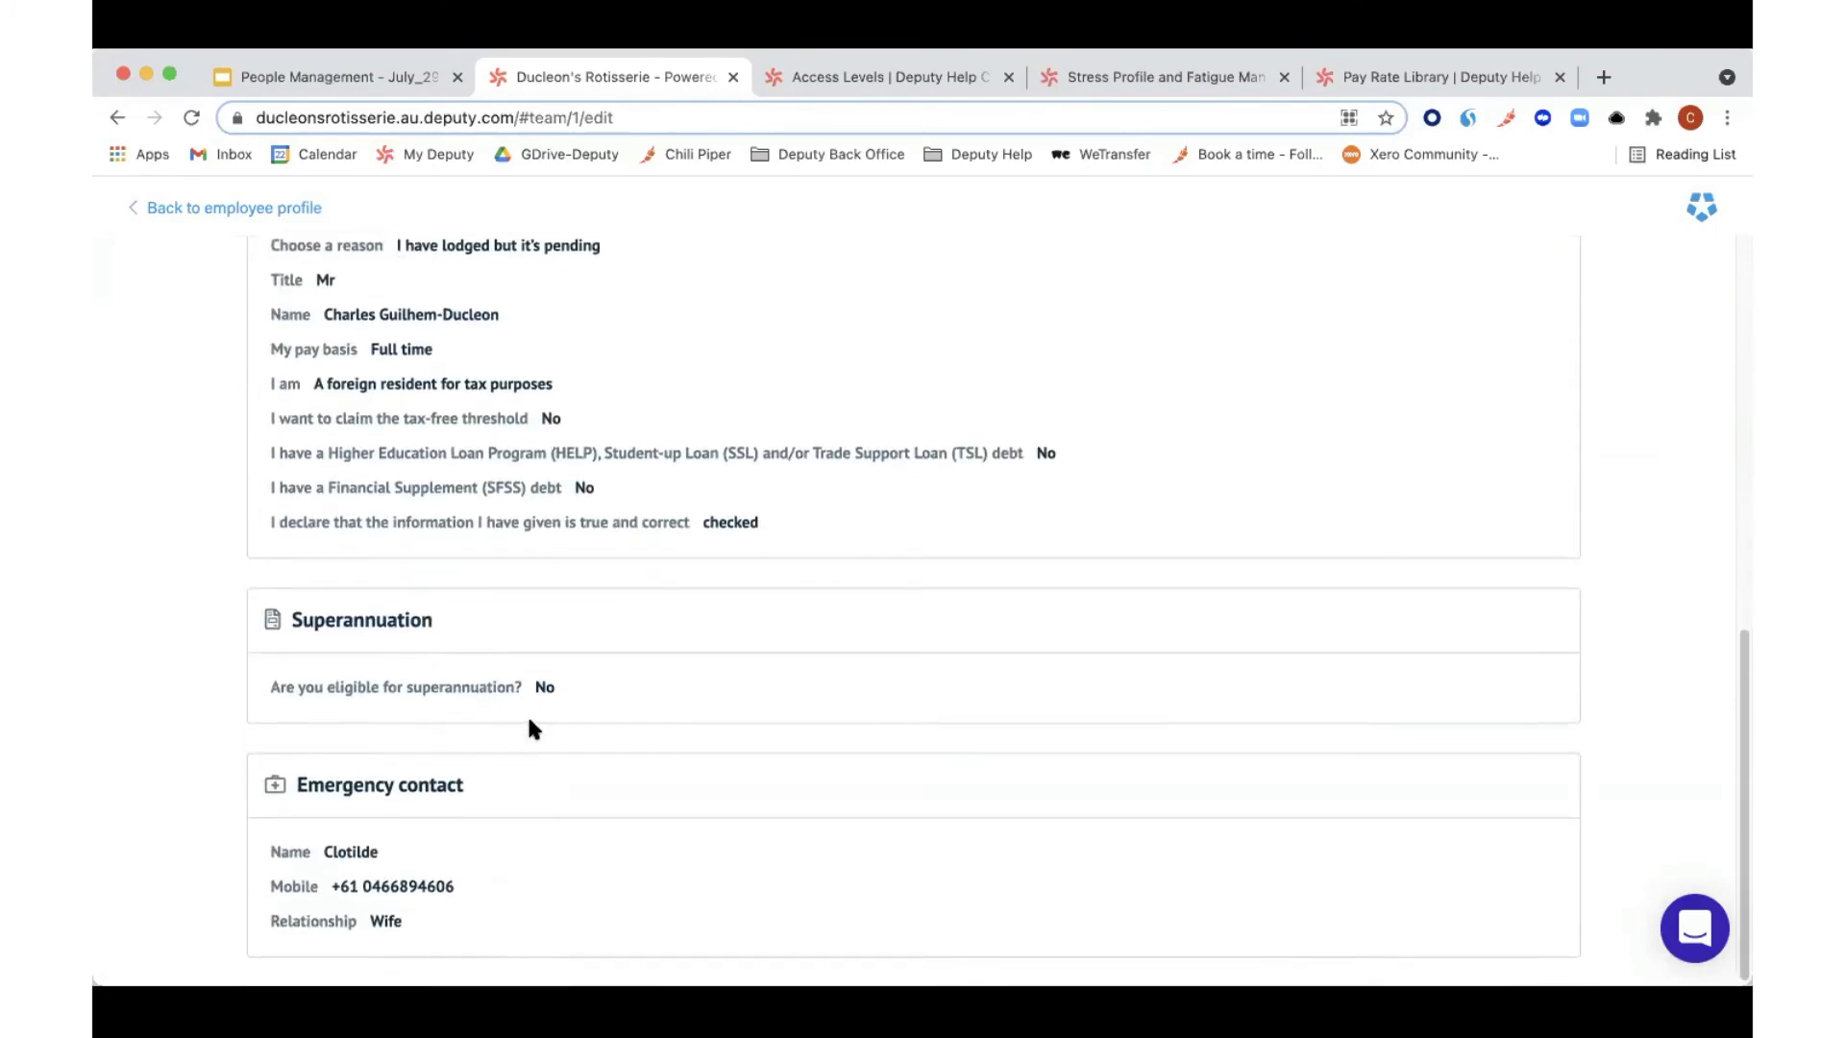
{"action": "scroll", "coordinate": [533, 719], "scroll_direction": "up", "scroll_amount": 15}
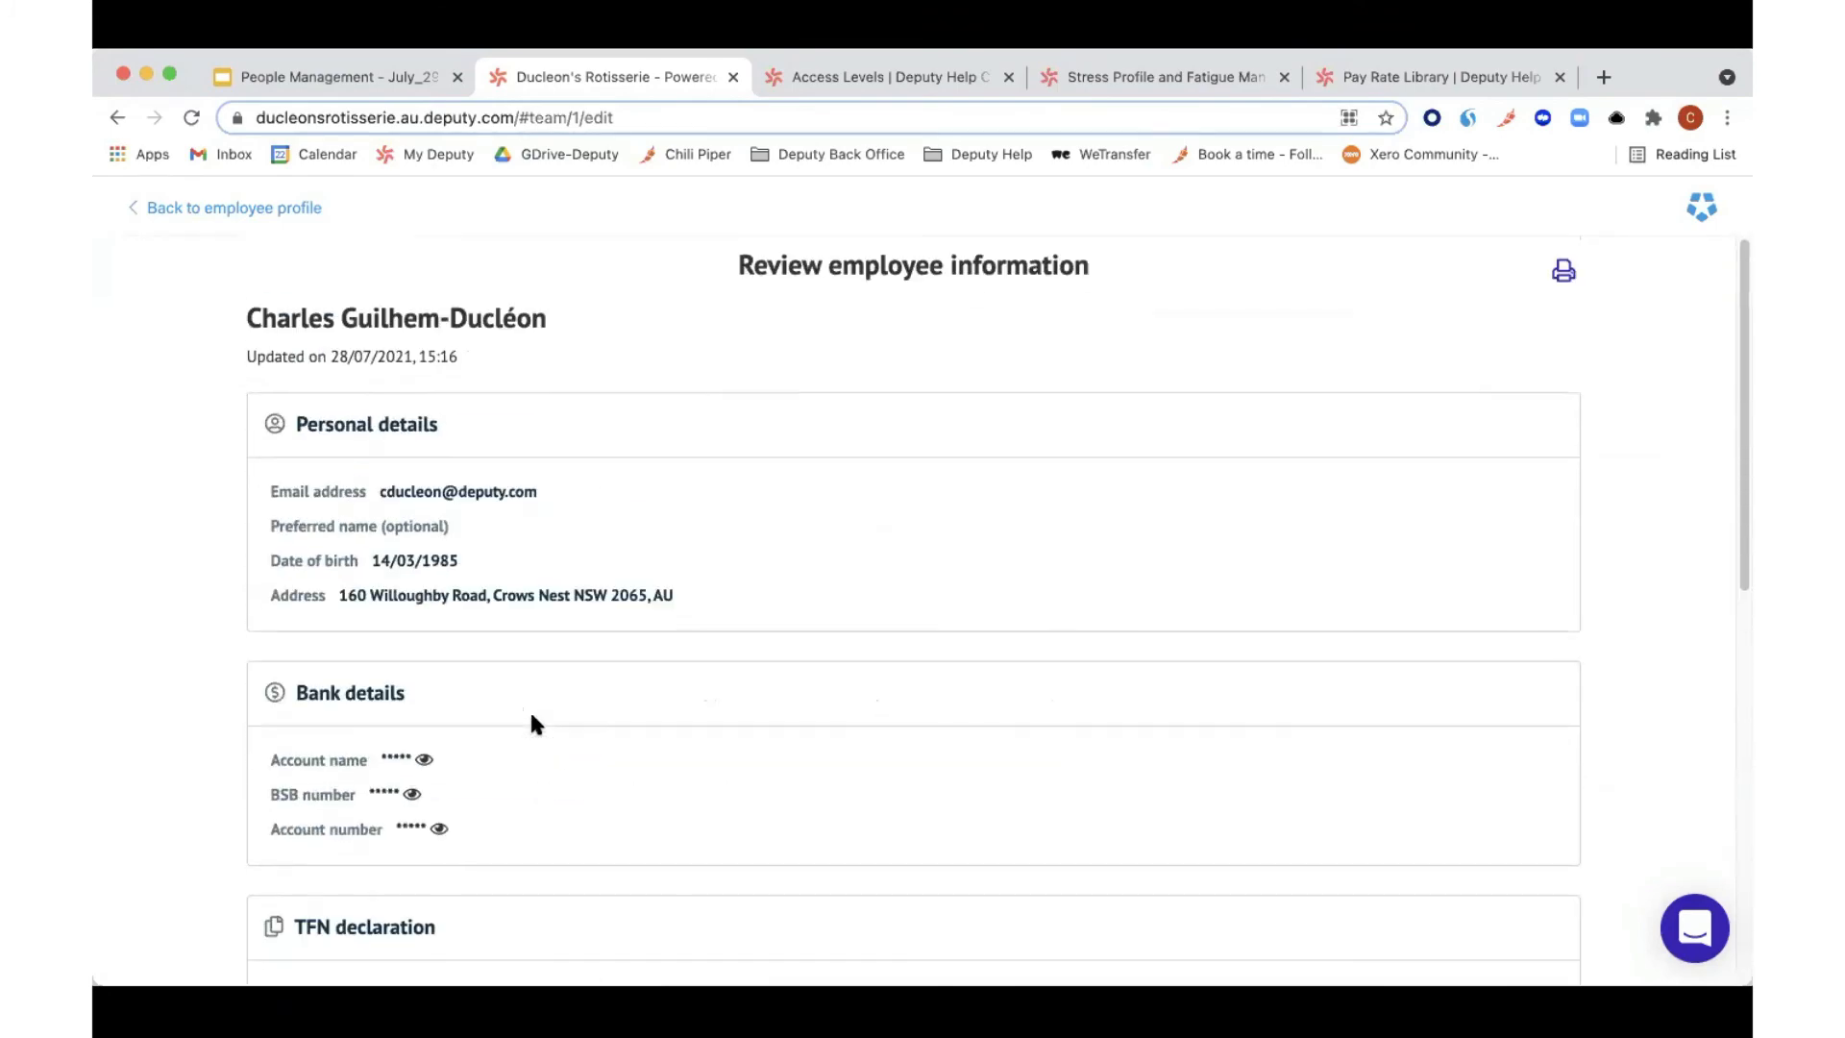
{"action": "left_click", "coordinate": [204, 206]}
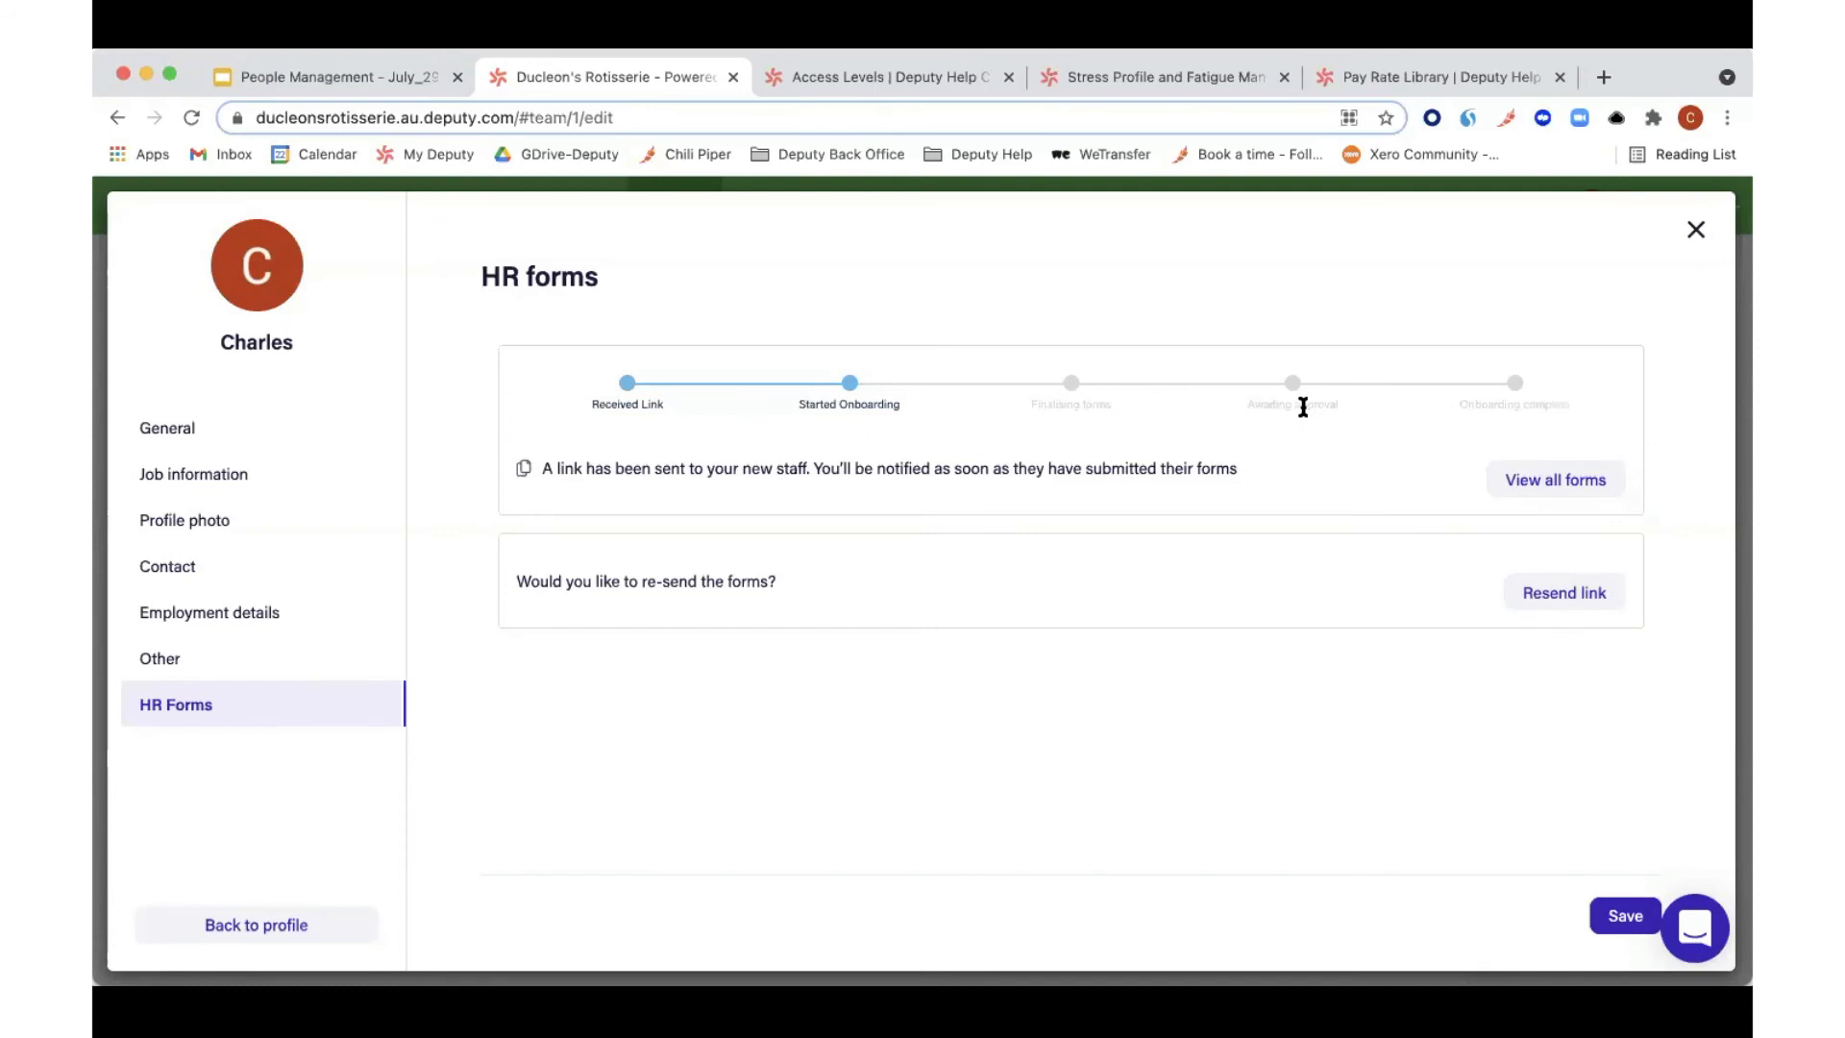
Step: Examine the approval and completion stages of the onboarding progress and close the employee profile
{"action": "left_click_drag", "start_coordinate": [1248, 403], "coordinate": [1336, 405]}
{"action": "left_click_drag", "start_coordinate": [1458, 404], "coordinate": [1567, 418]}
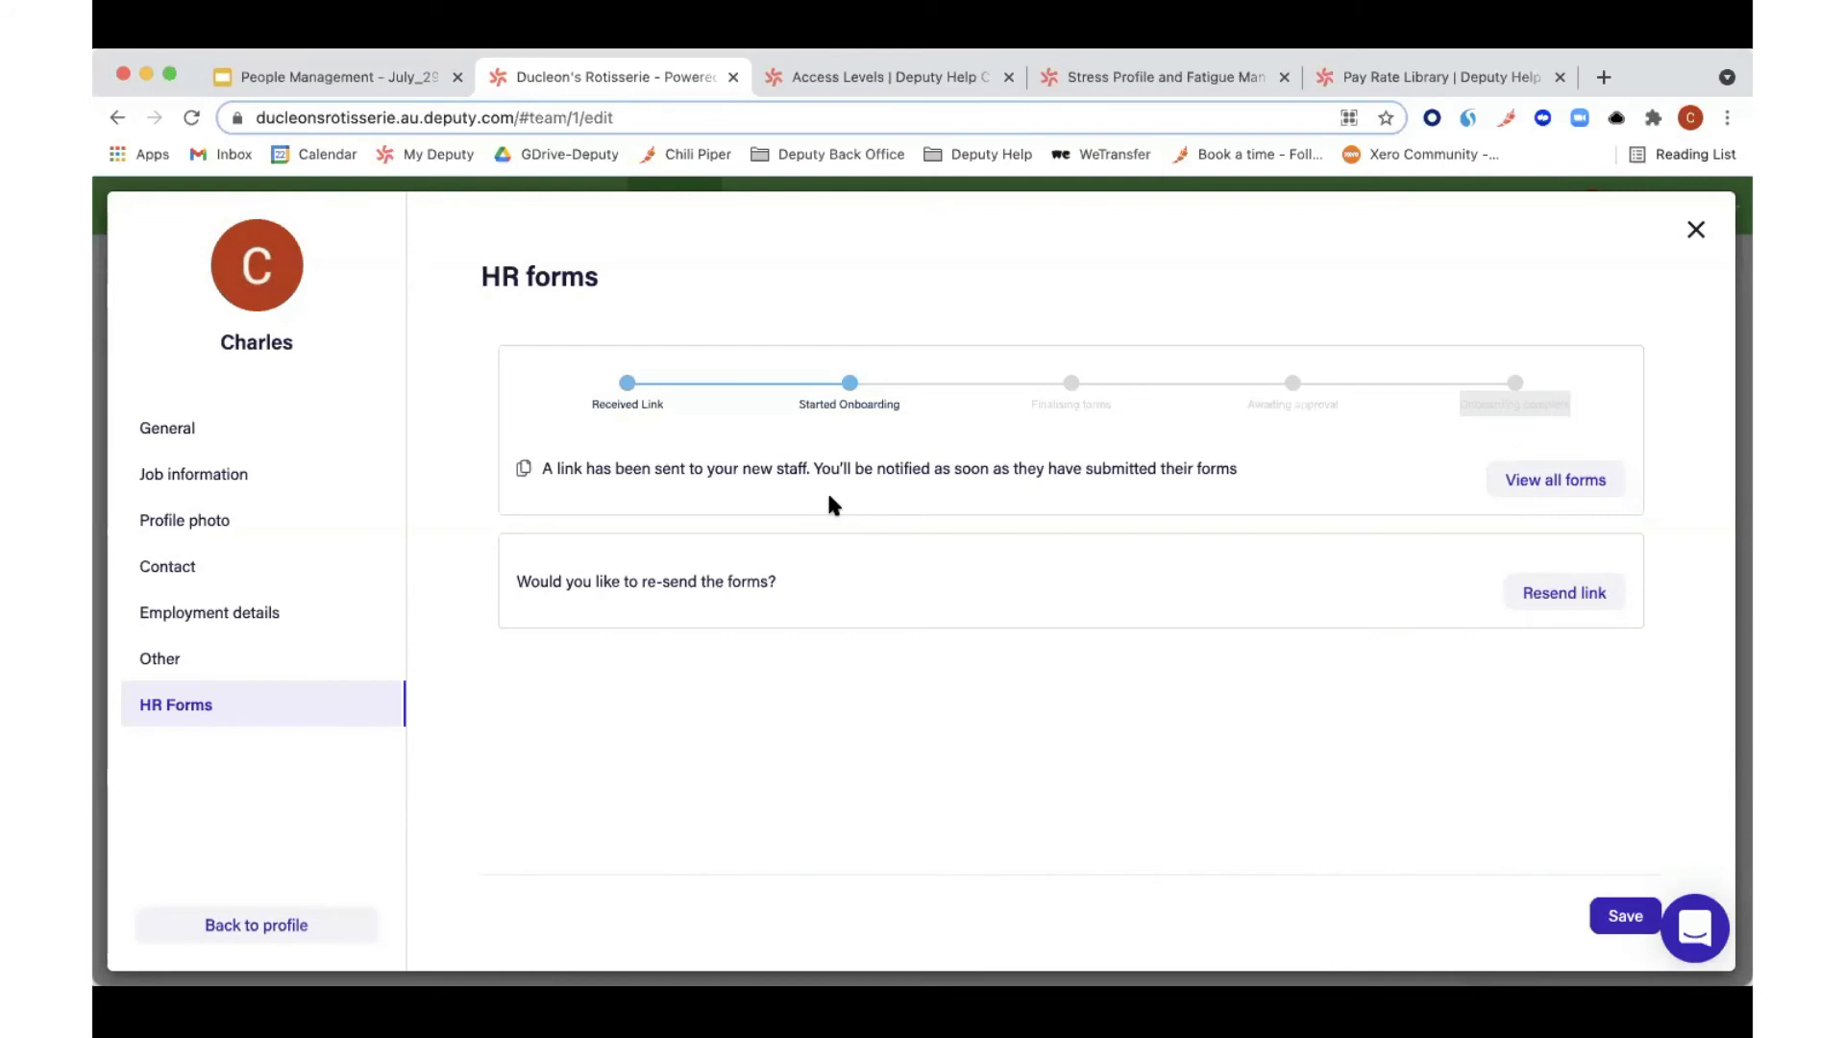
{"action": "left_click", "coordinate": [1697, 232]}
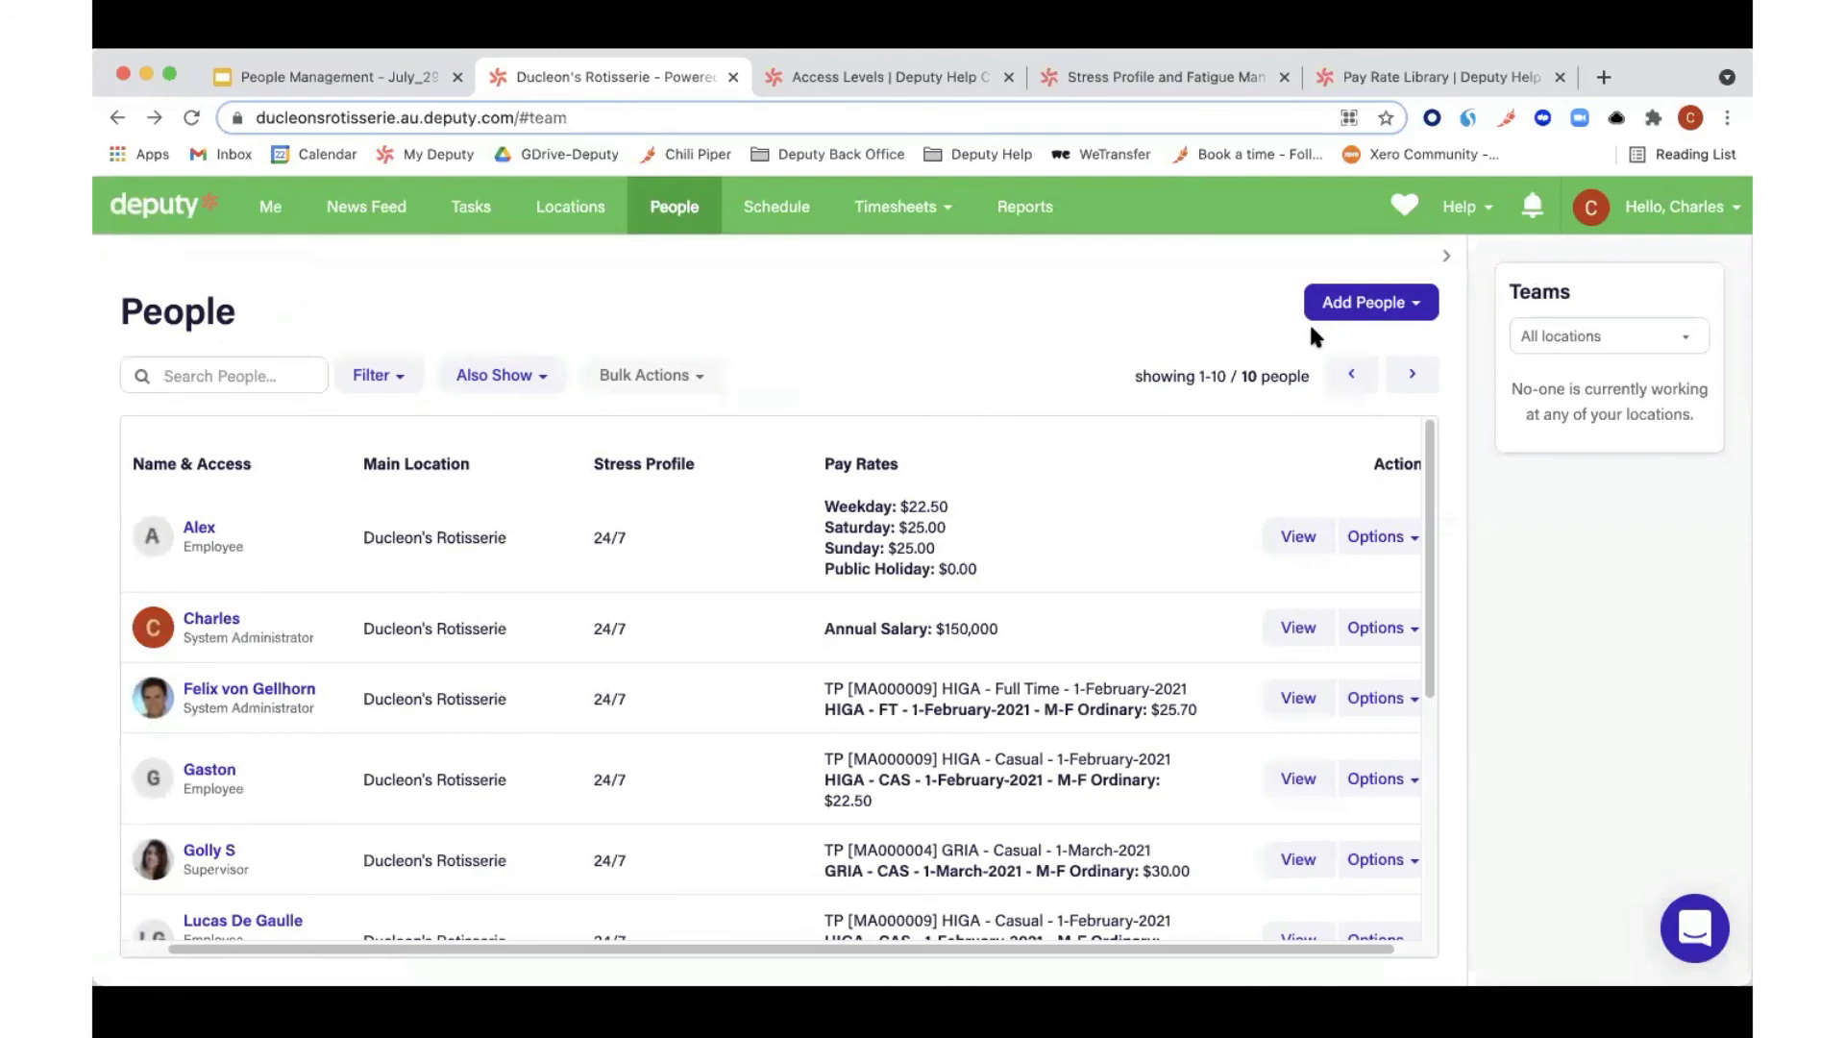
Step: Open the form for adding or importing multiple people, look through its payroll import sources and manual entry section, and cancel it
{"action": "left_click", "coordinate": [1370, 320]}
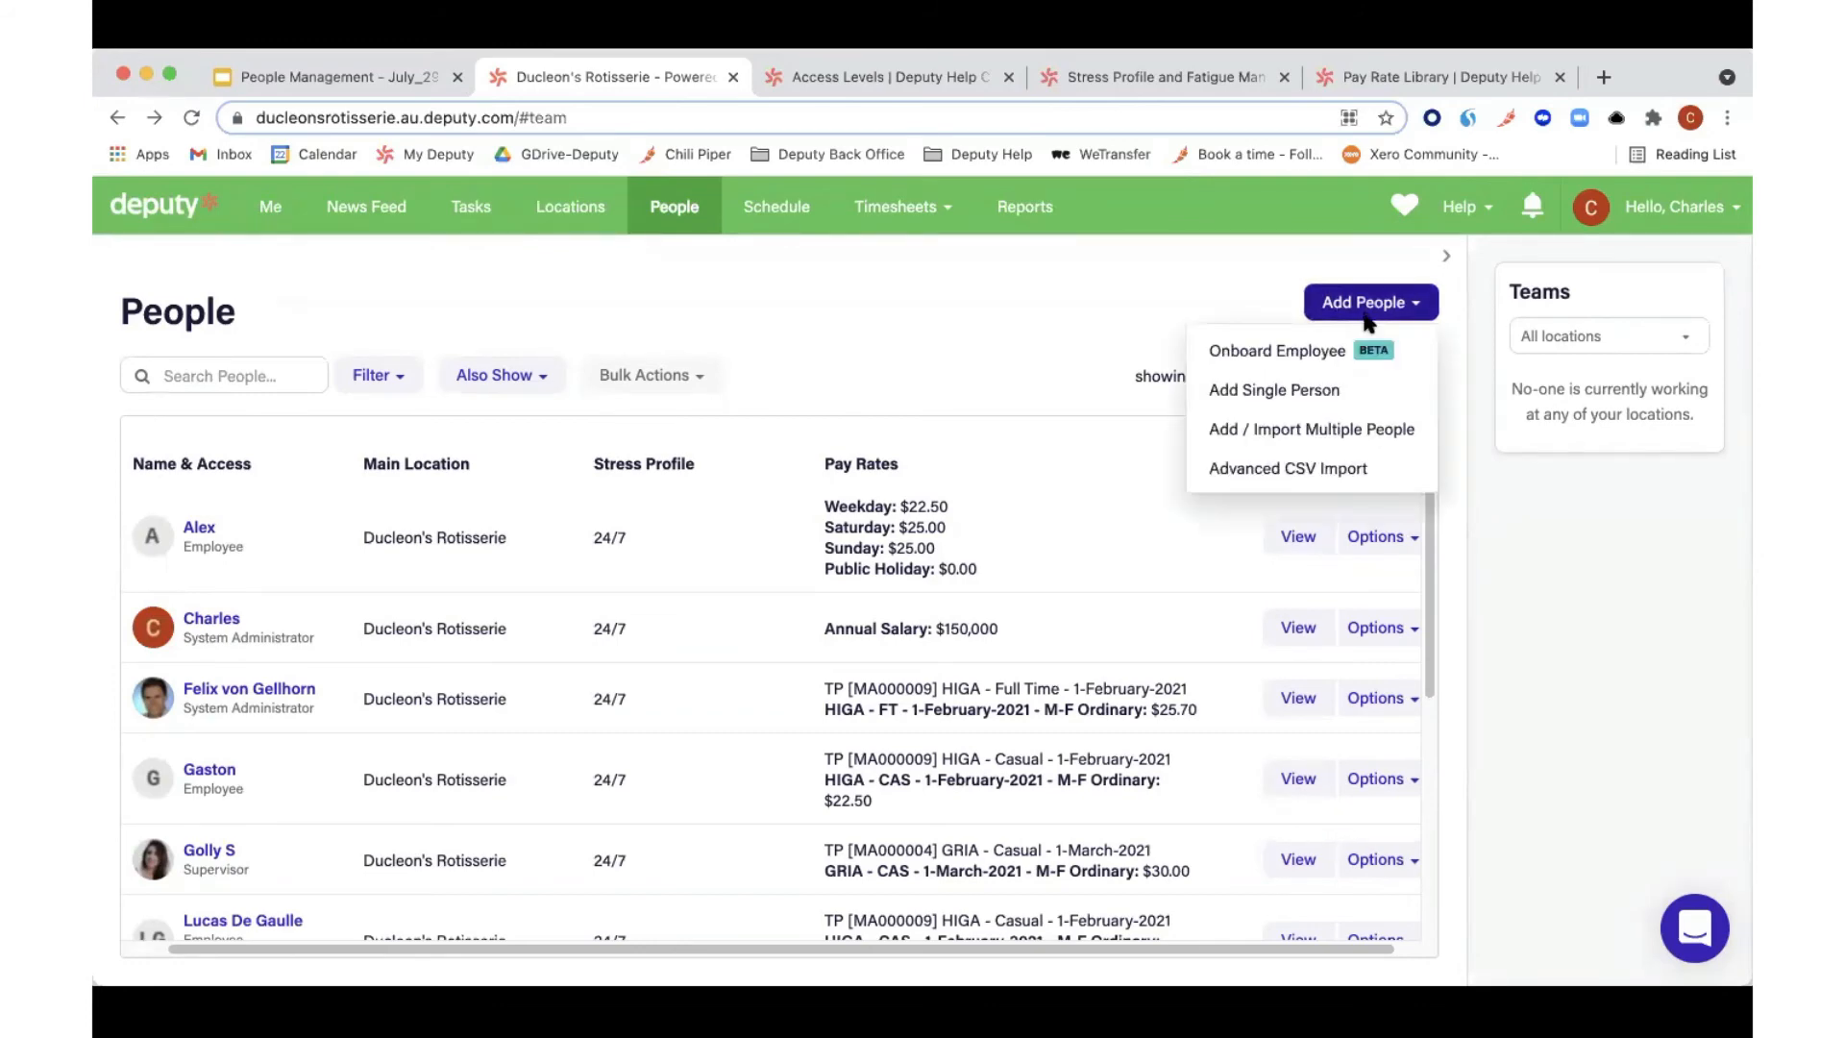
{"action": "left_click", "coordinate": [1351, 431]}
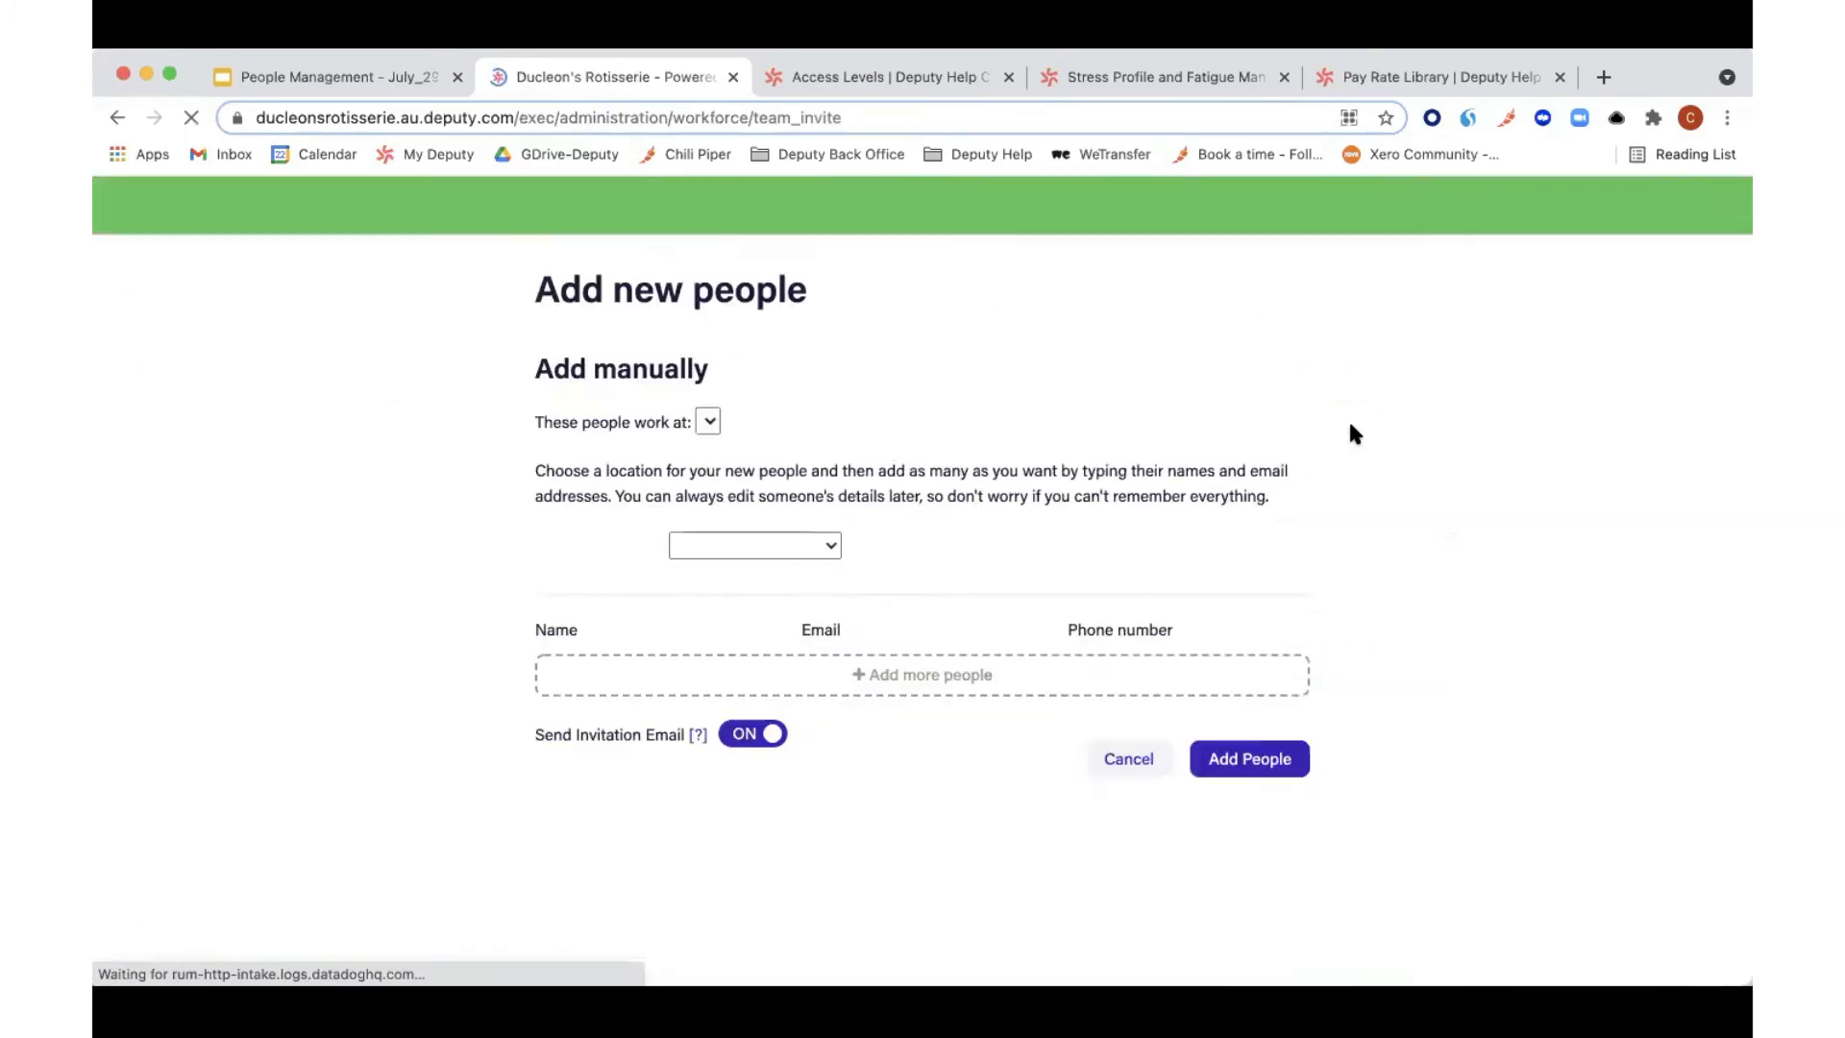
{"action": "left_click", "coordinate": [796, 812]}
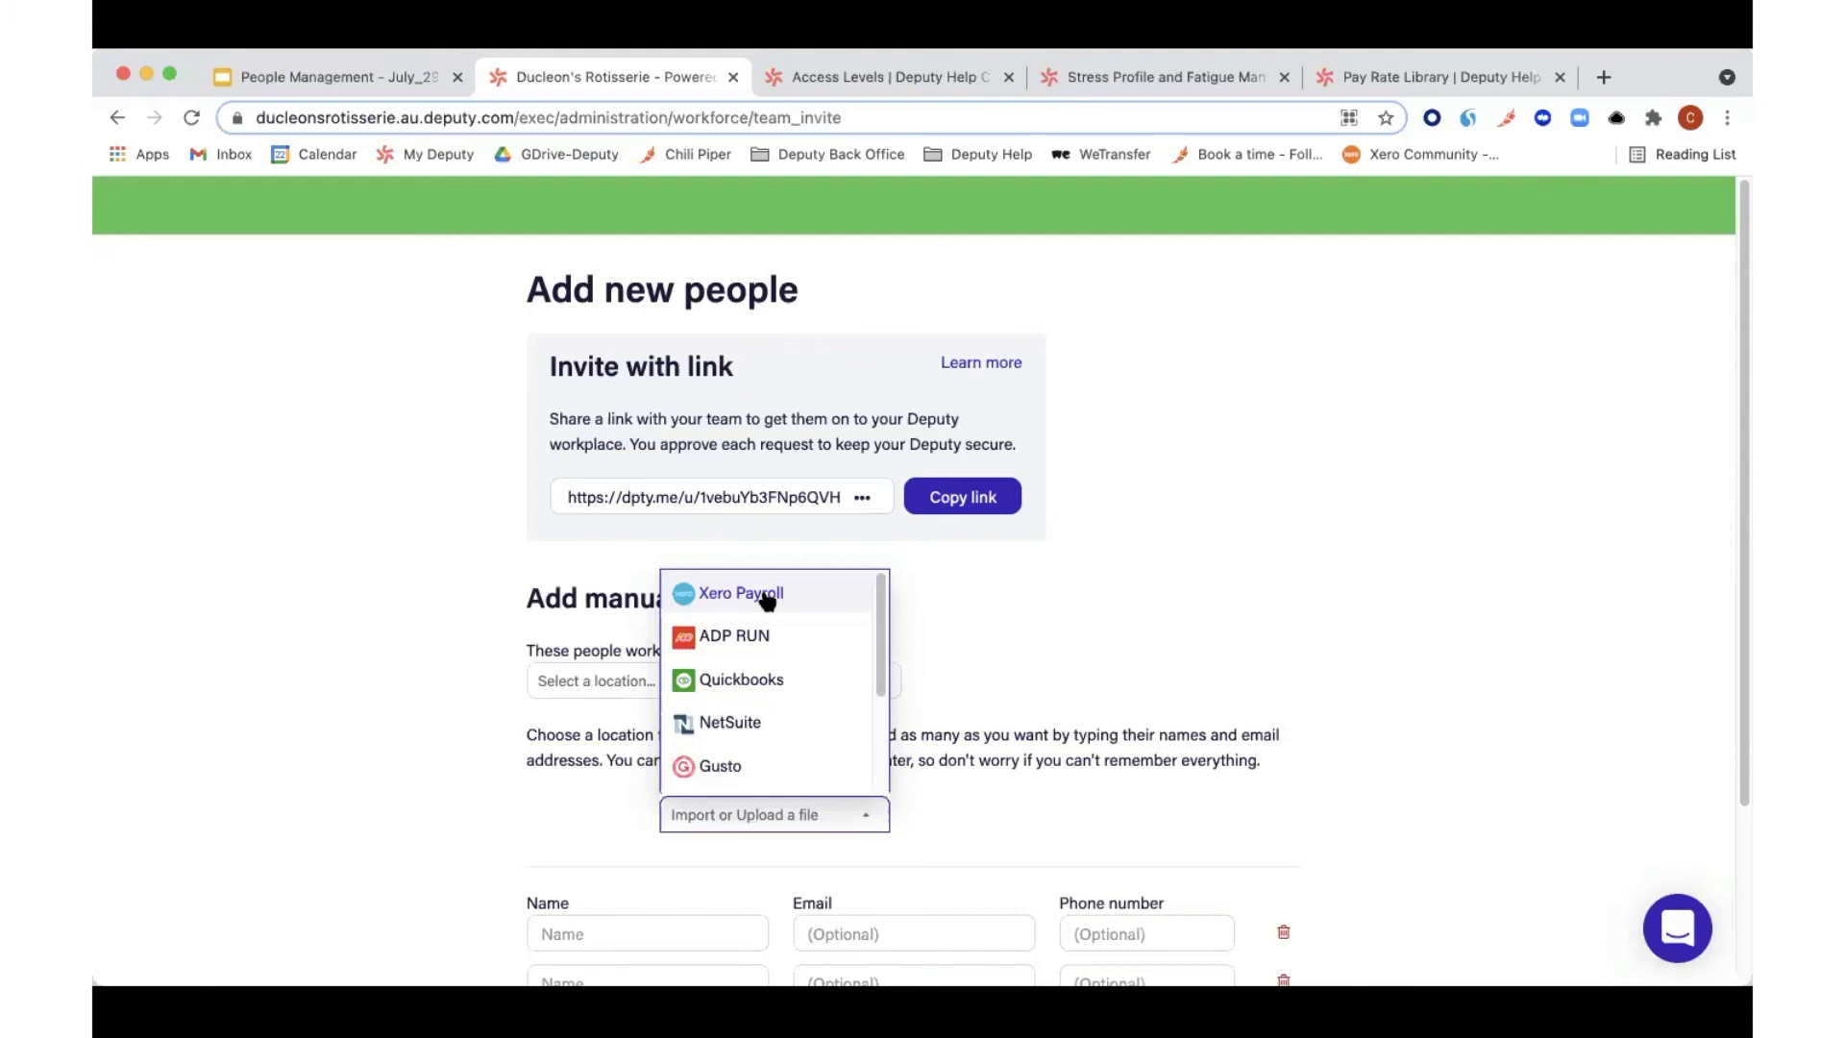
{"action": "left_click", "coordinate": [1363, 678]}
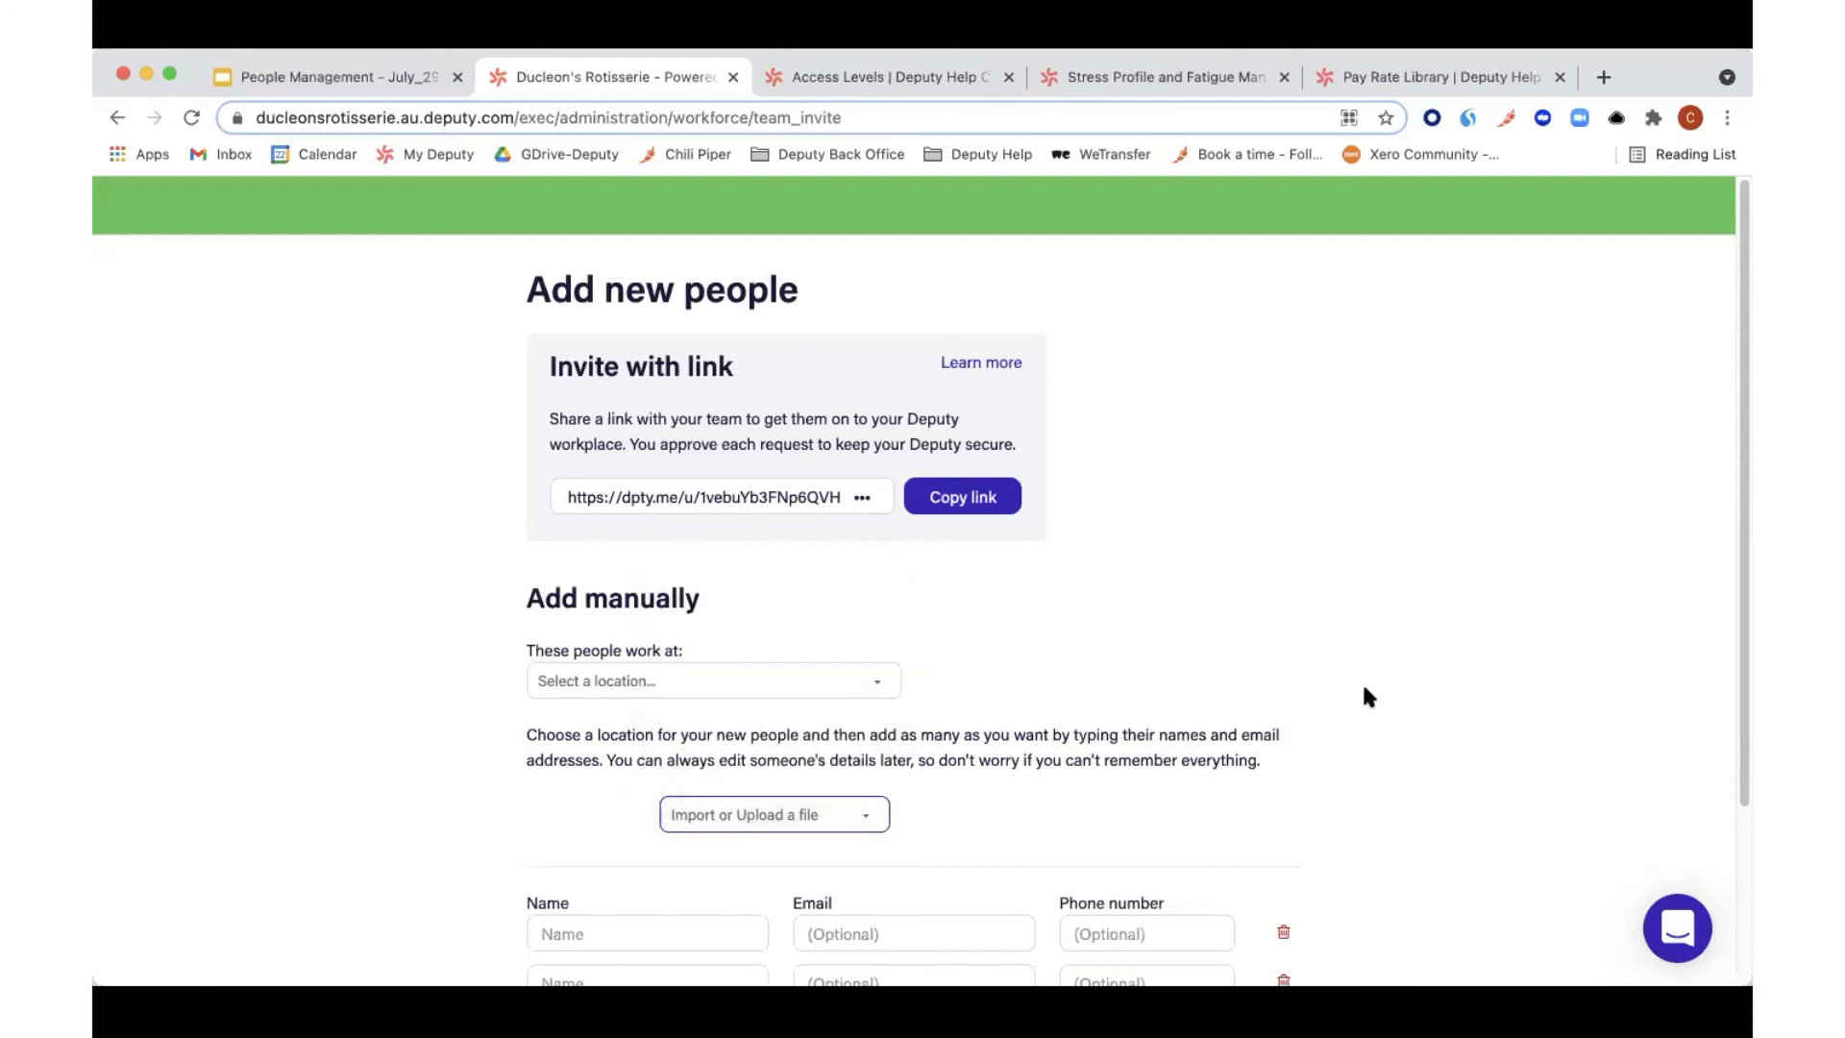
{"action": "scroll", "coordinate": [1433, 767], "scroll_direction": "down", "scroll_amount": 1}
{"action": "scroll", "coordinate": [1432, 775], "scroll_direction": "down", "scroll_amount": 3}
{"action": "left_click", "coordinate": [1117, 942]}
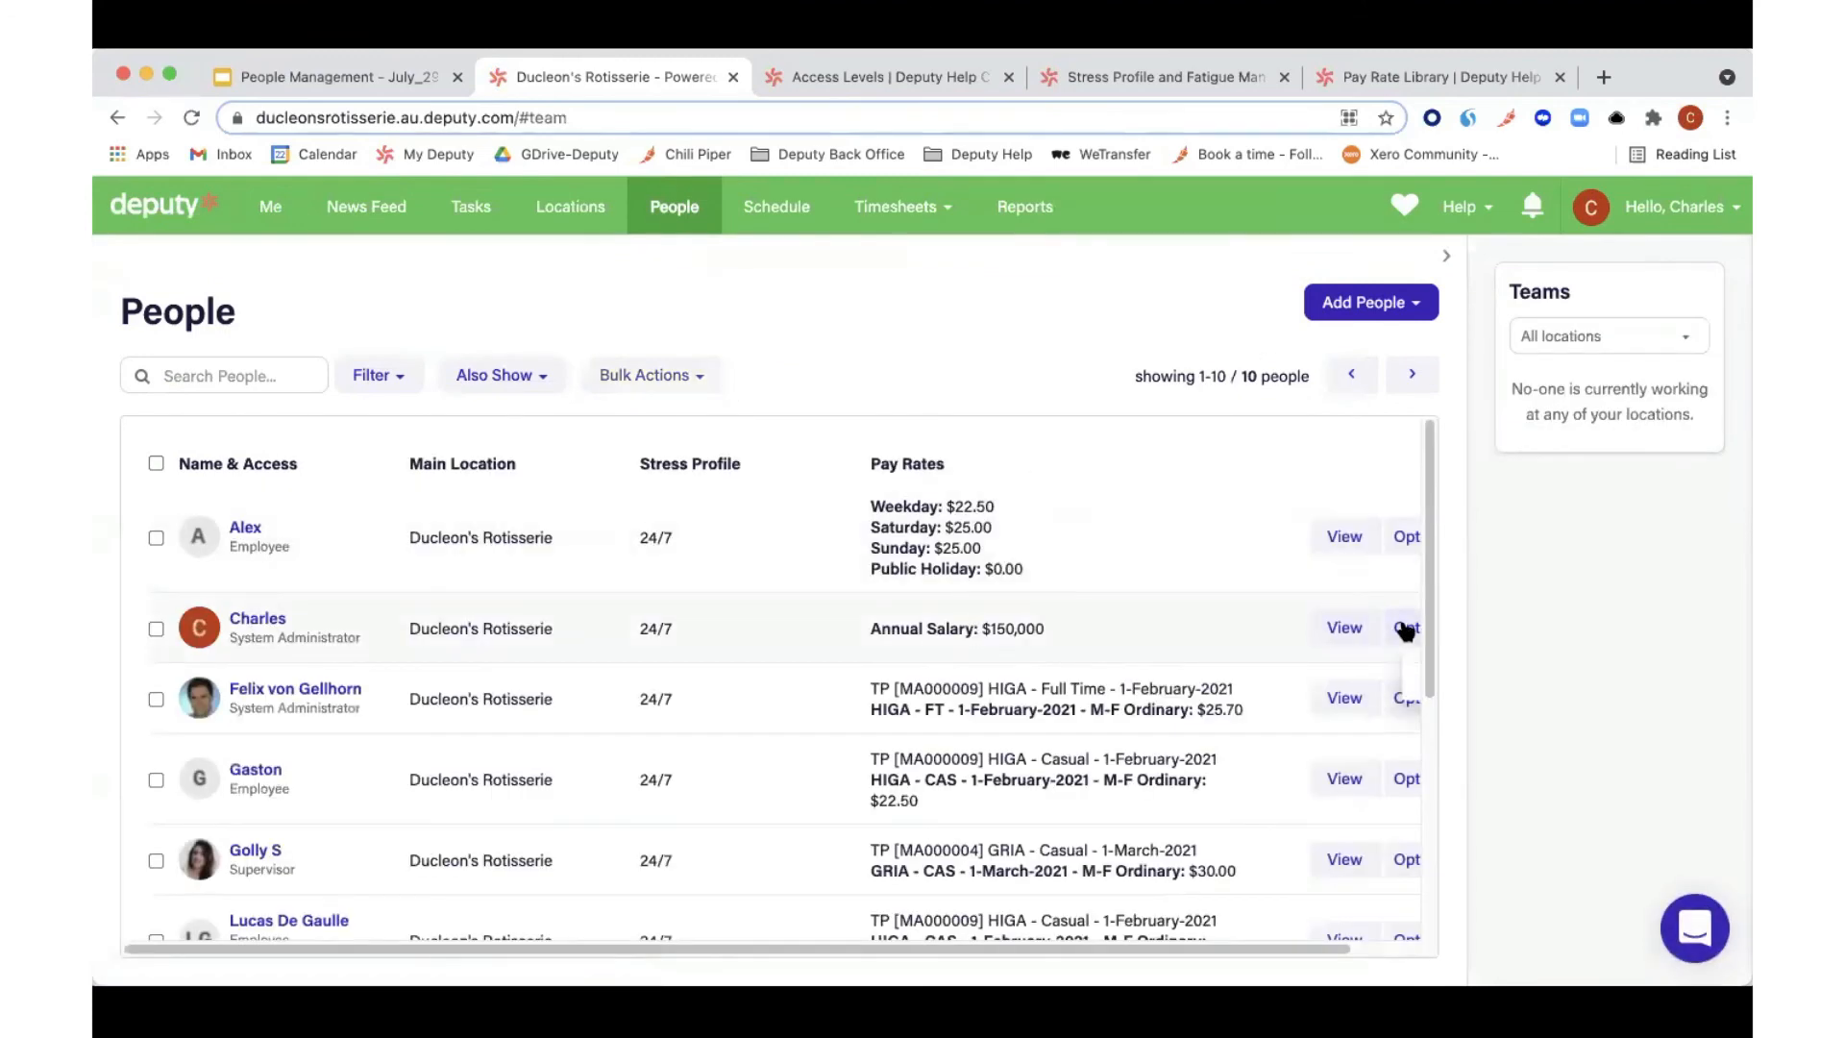
Step: Open the salaried system administrator's HR forms for editing and review the submitted personal, bank and TFN declaration details
{"action": "left_click_drag", "start_coordinate": [862, 949], "coordinate": [970, 947]}
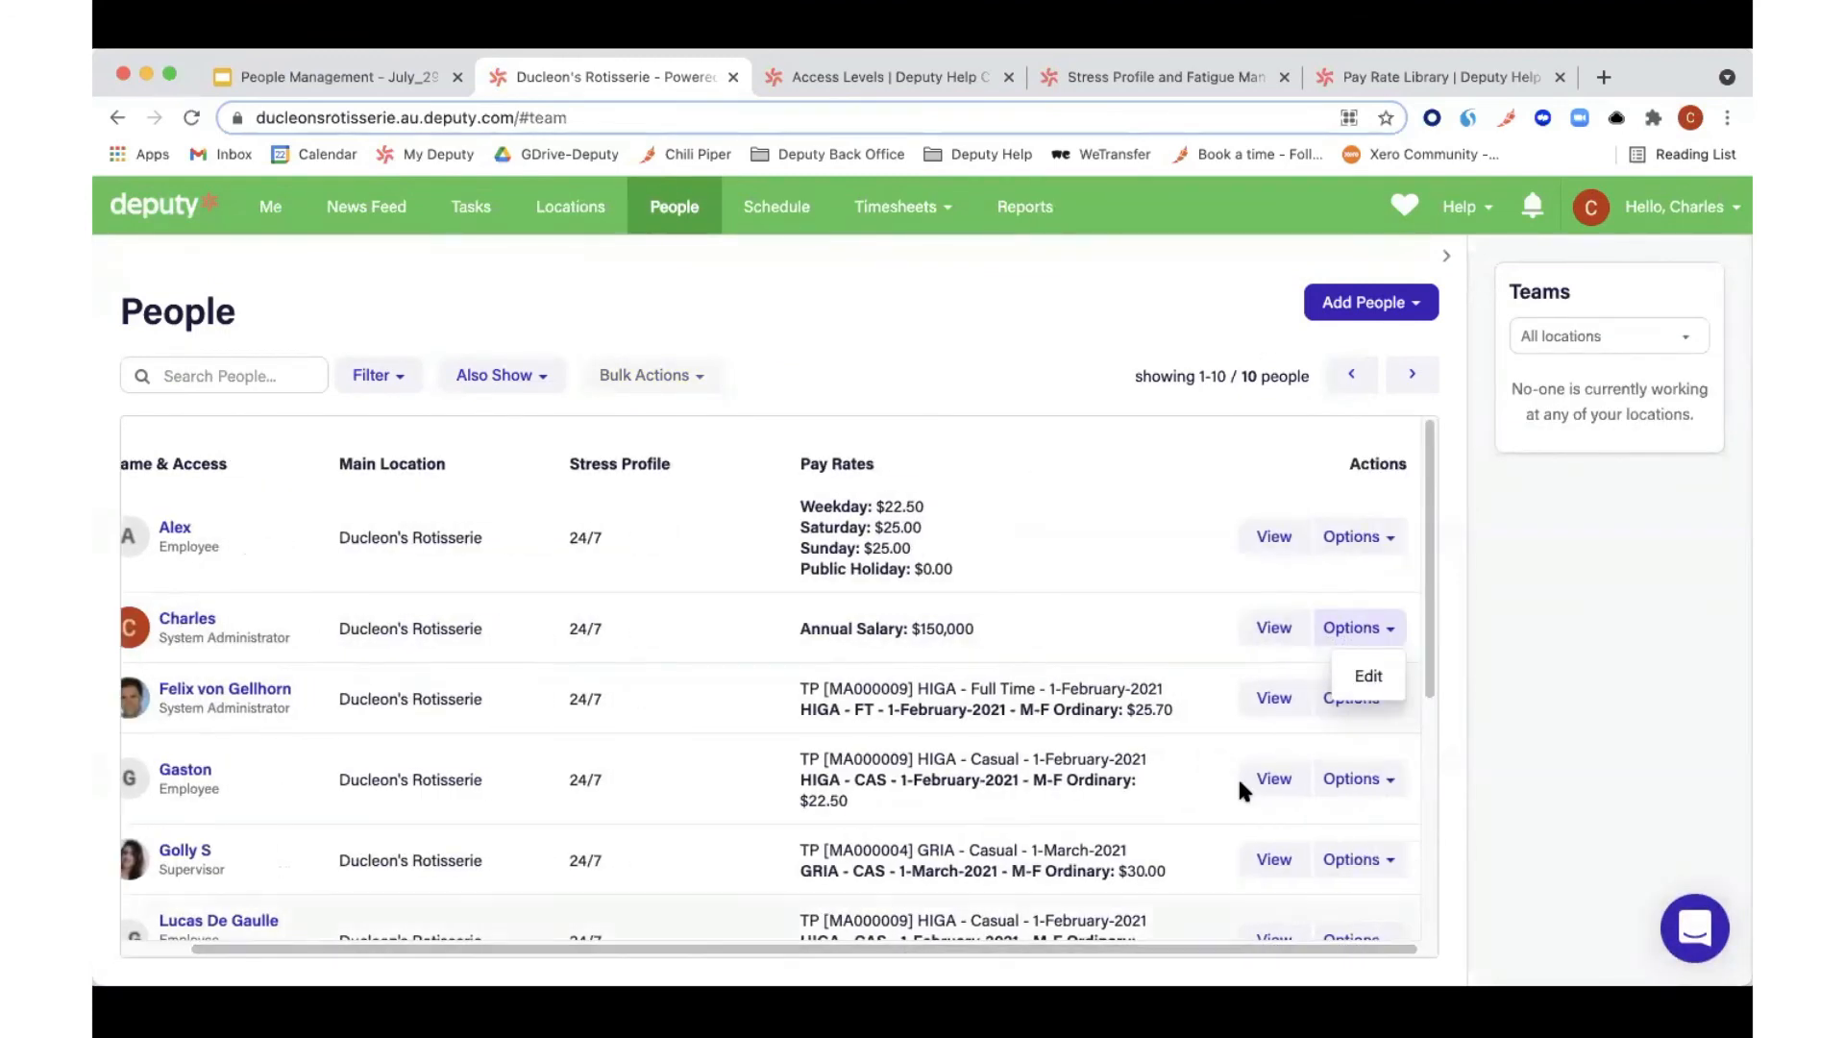
{"action": "left_click", "coordinate": [1368, 674]}
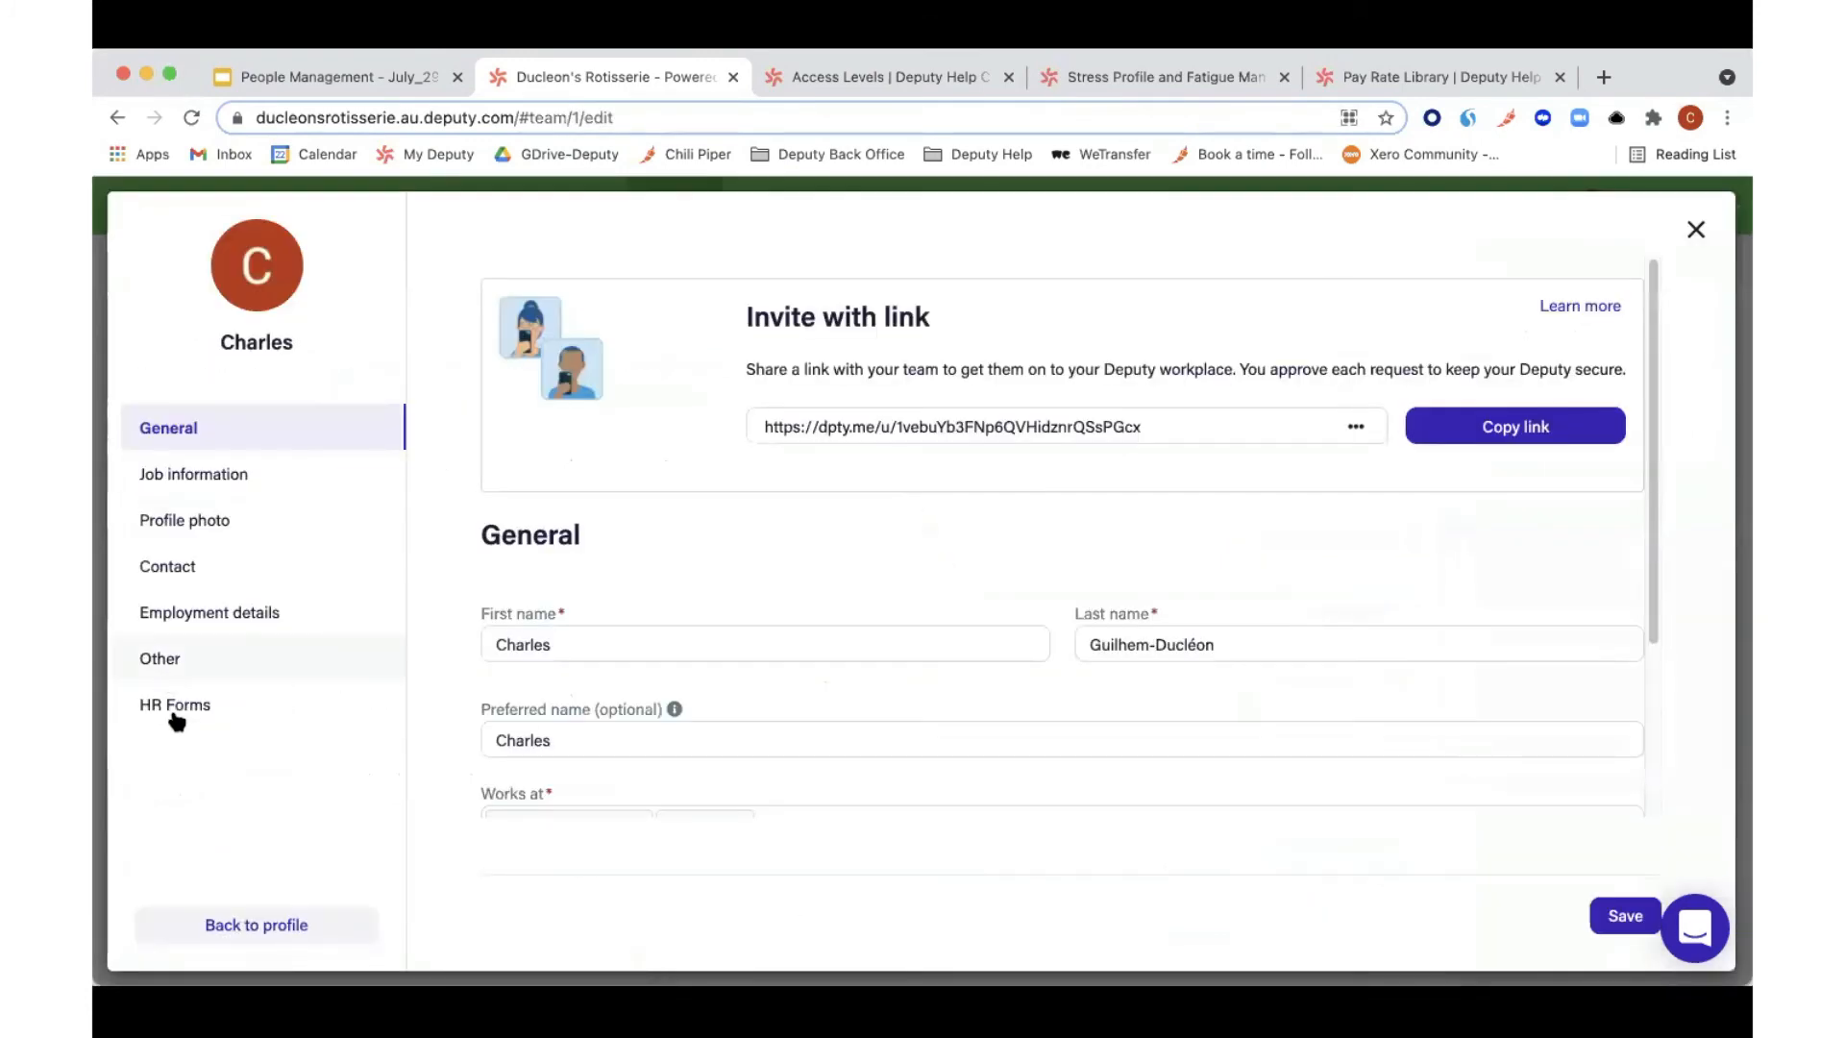
{"action": "left_click", "coordinate": [185, 705]}
{"action": "left_click", "coordinate": [1597, 485]}
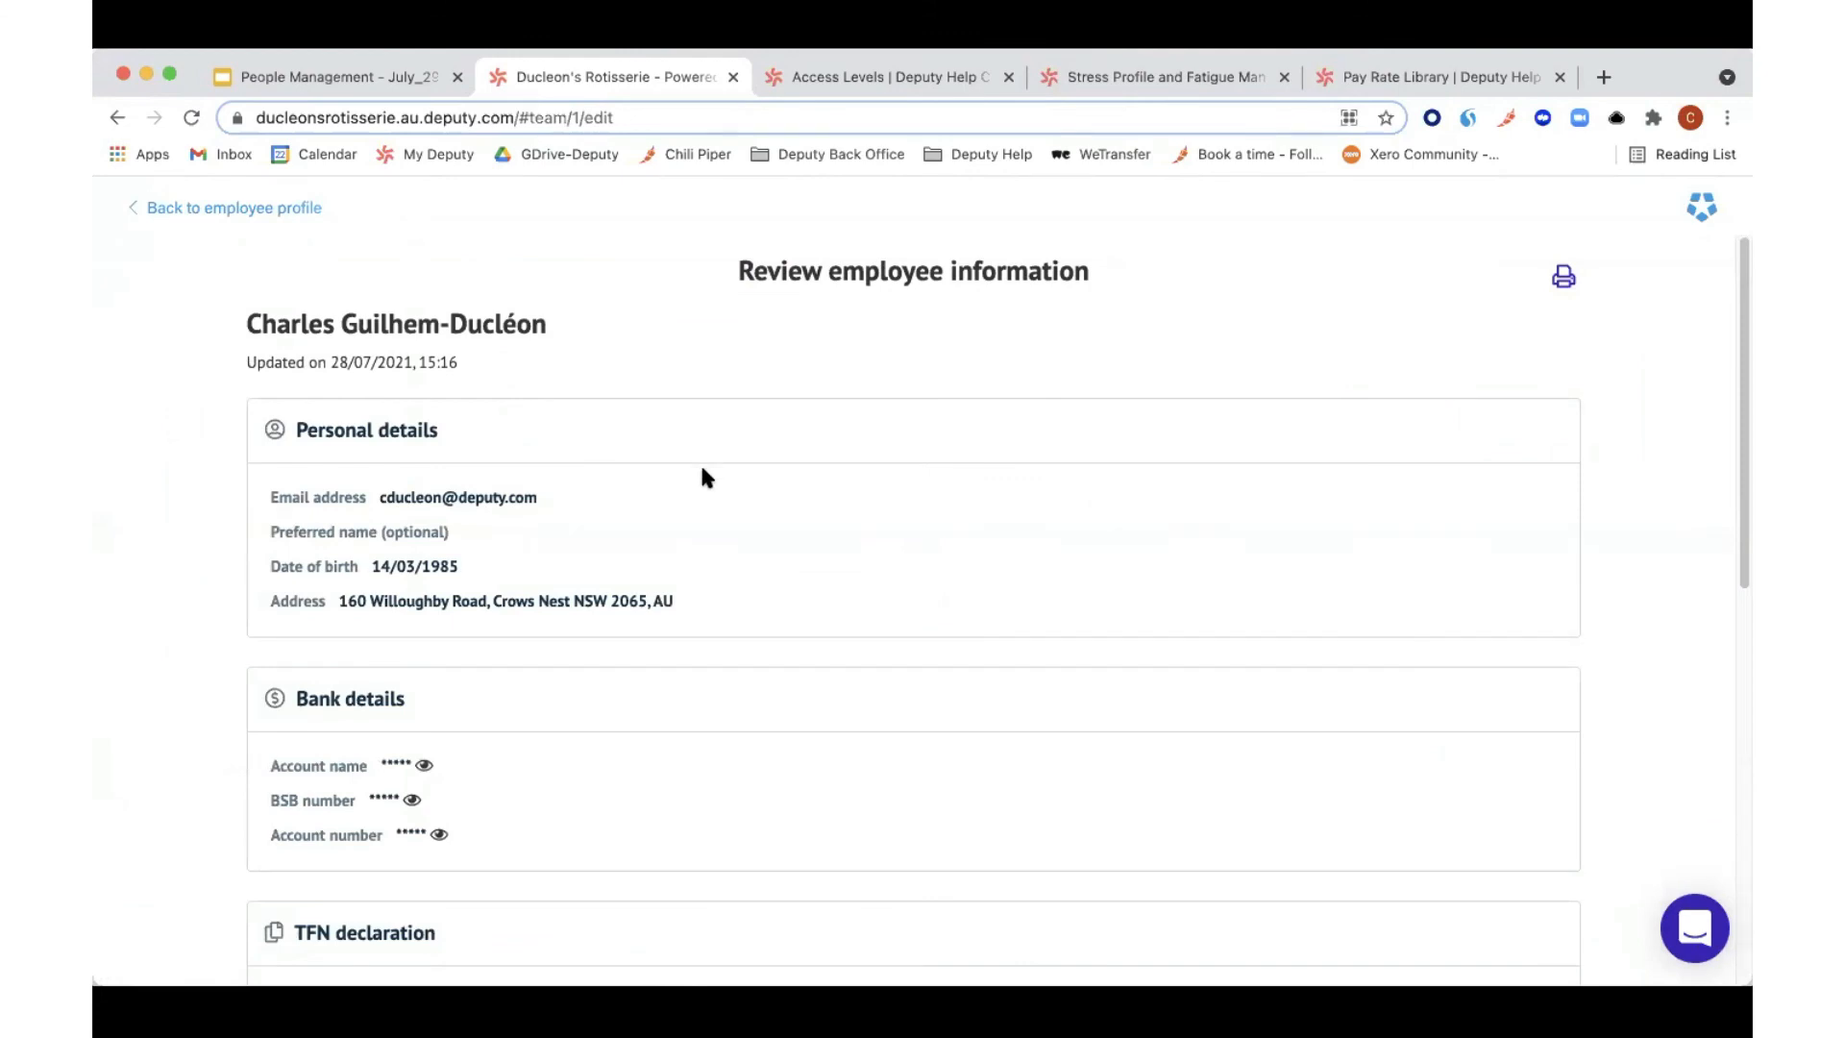
{"action": "scroll", "coordinate": [704, 478], "scroll_direction": "down", "scroll_amount": 4}
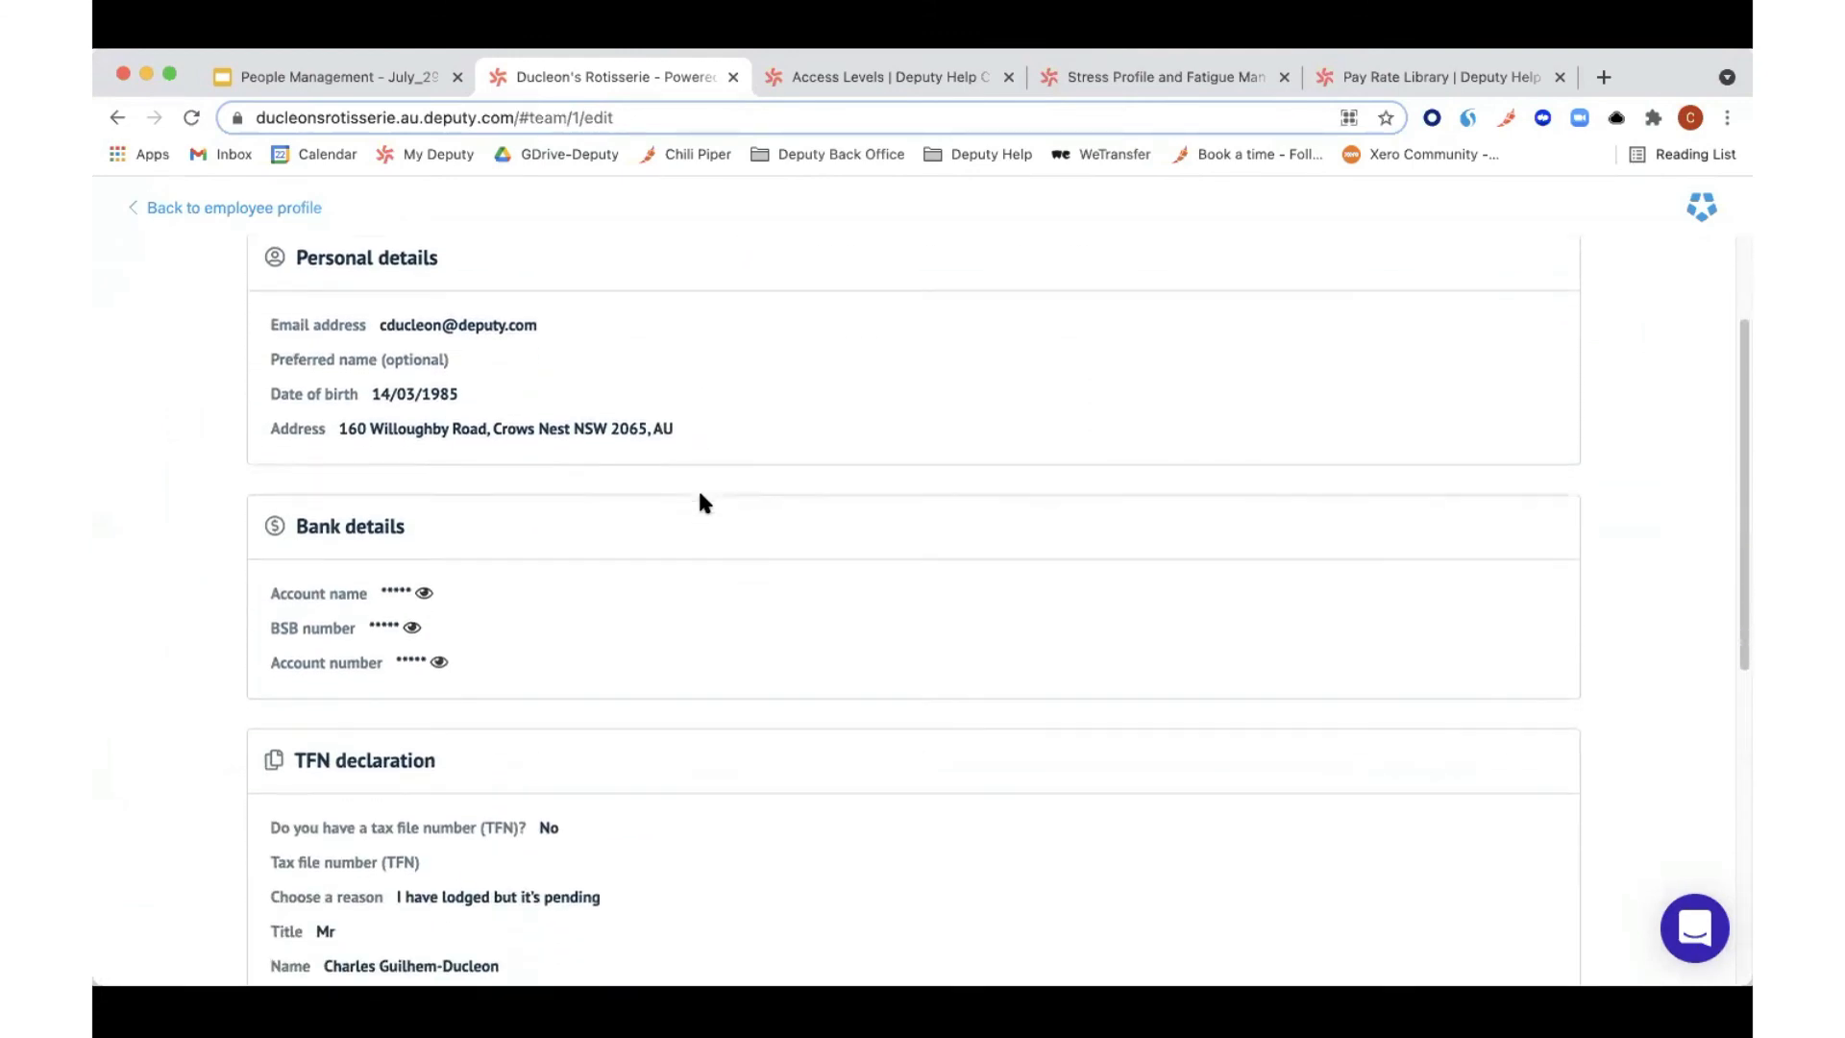
{"action": "scroll", "coordinate": [578, 586], "scroll_direction": "down", "scroll_amount": 2}
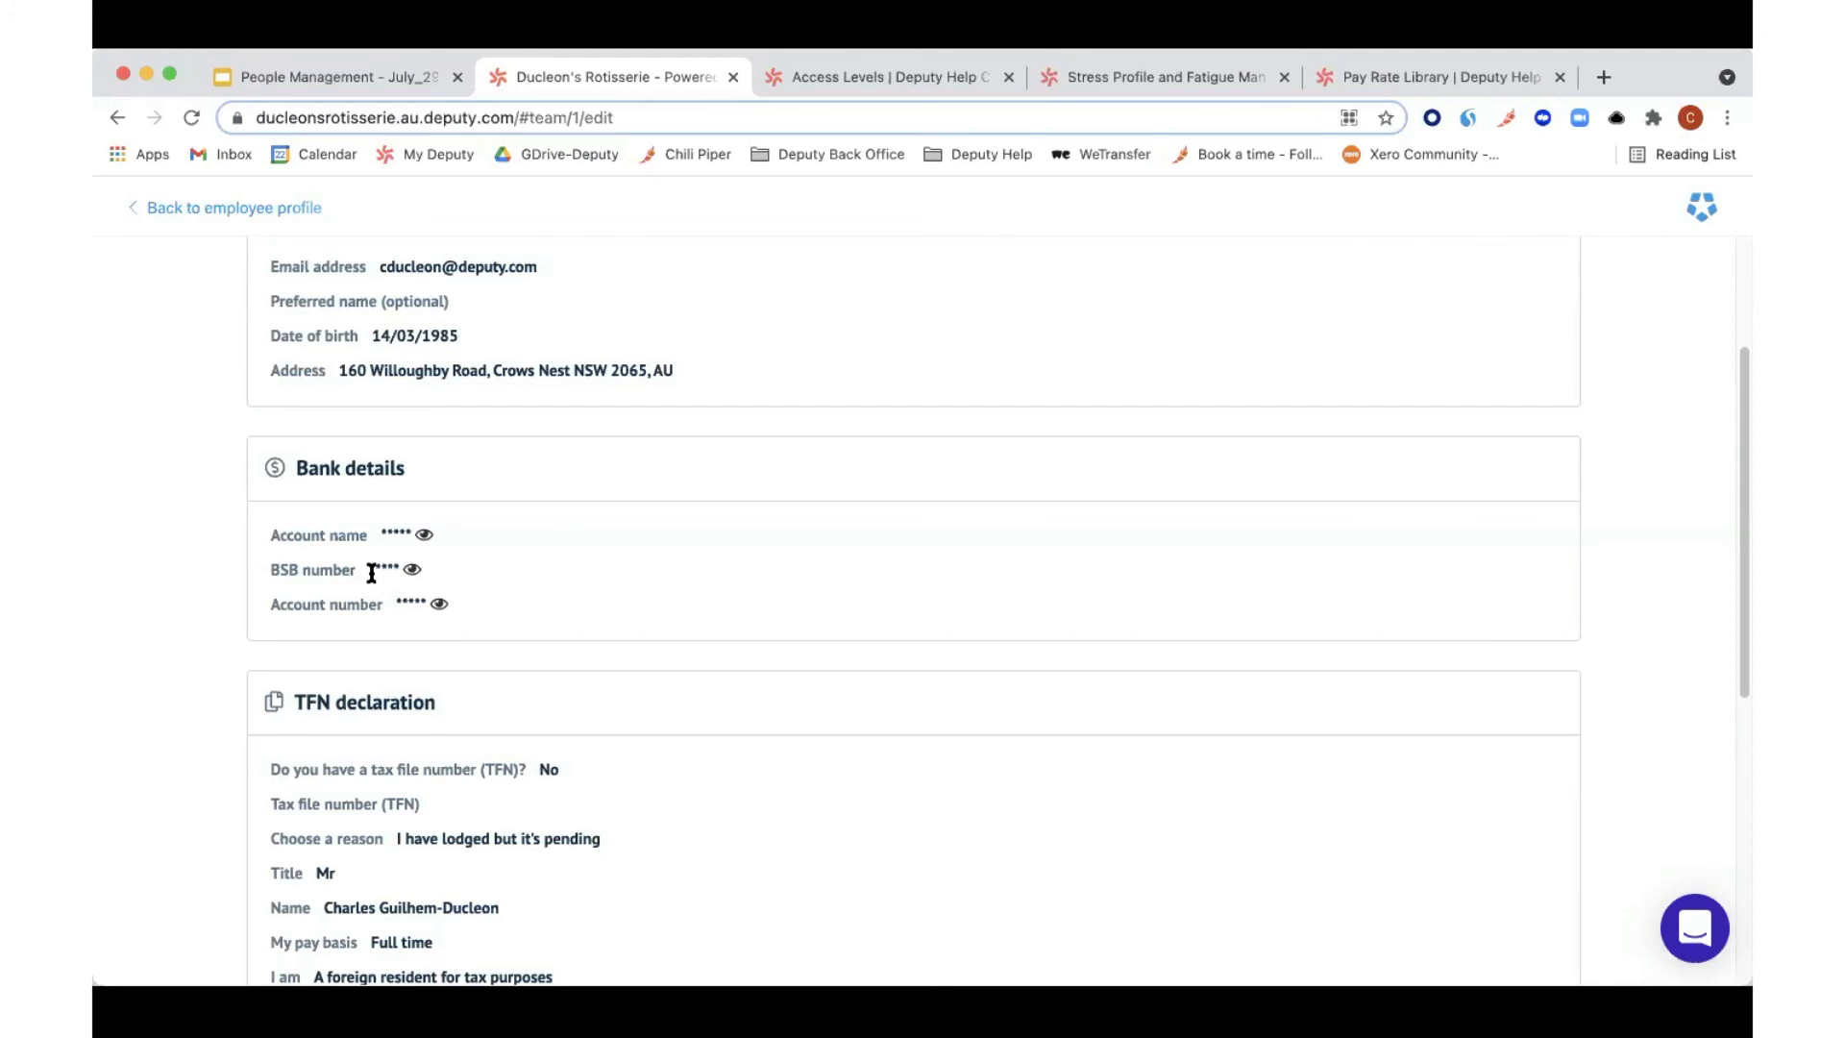
Step: Switch to the People Management deck in Google Slides and present the Recap slide
{"action": "left_click", "coordinate": [366, 71]}
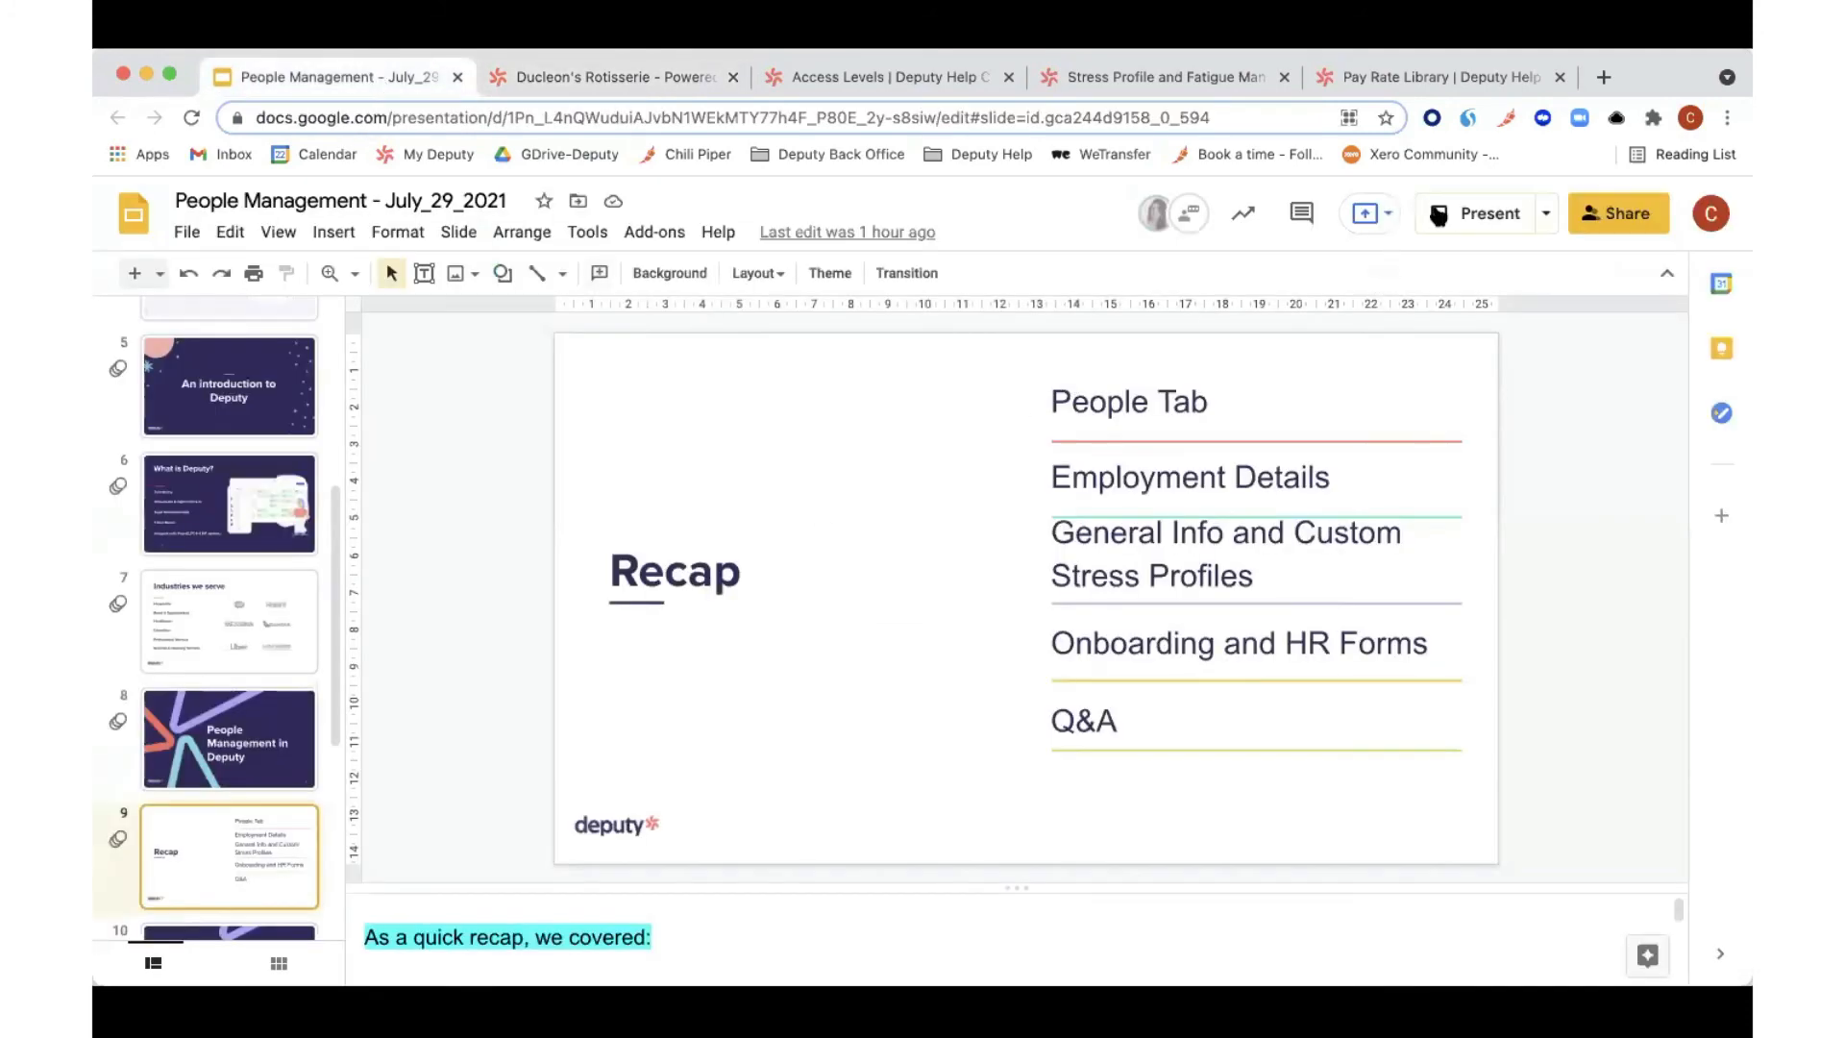
{"action": "left_click", "coordinate": [1458, 215]}
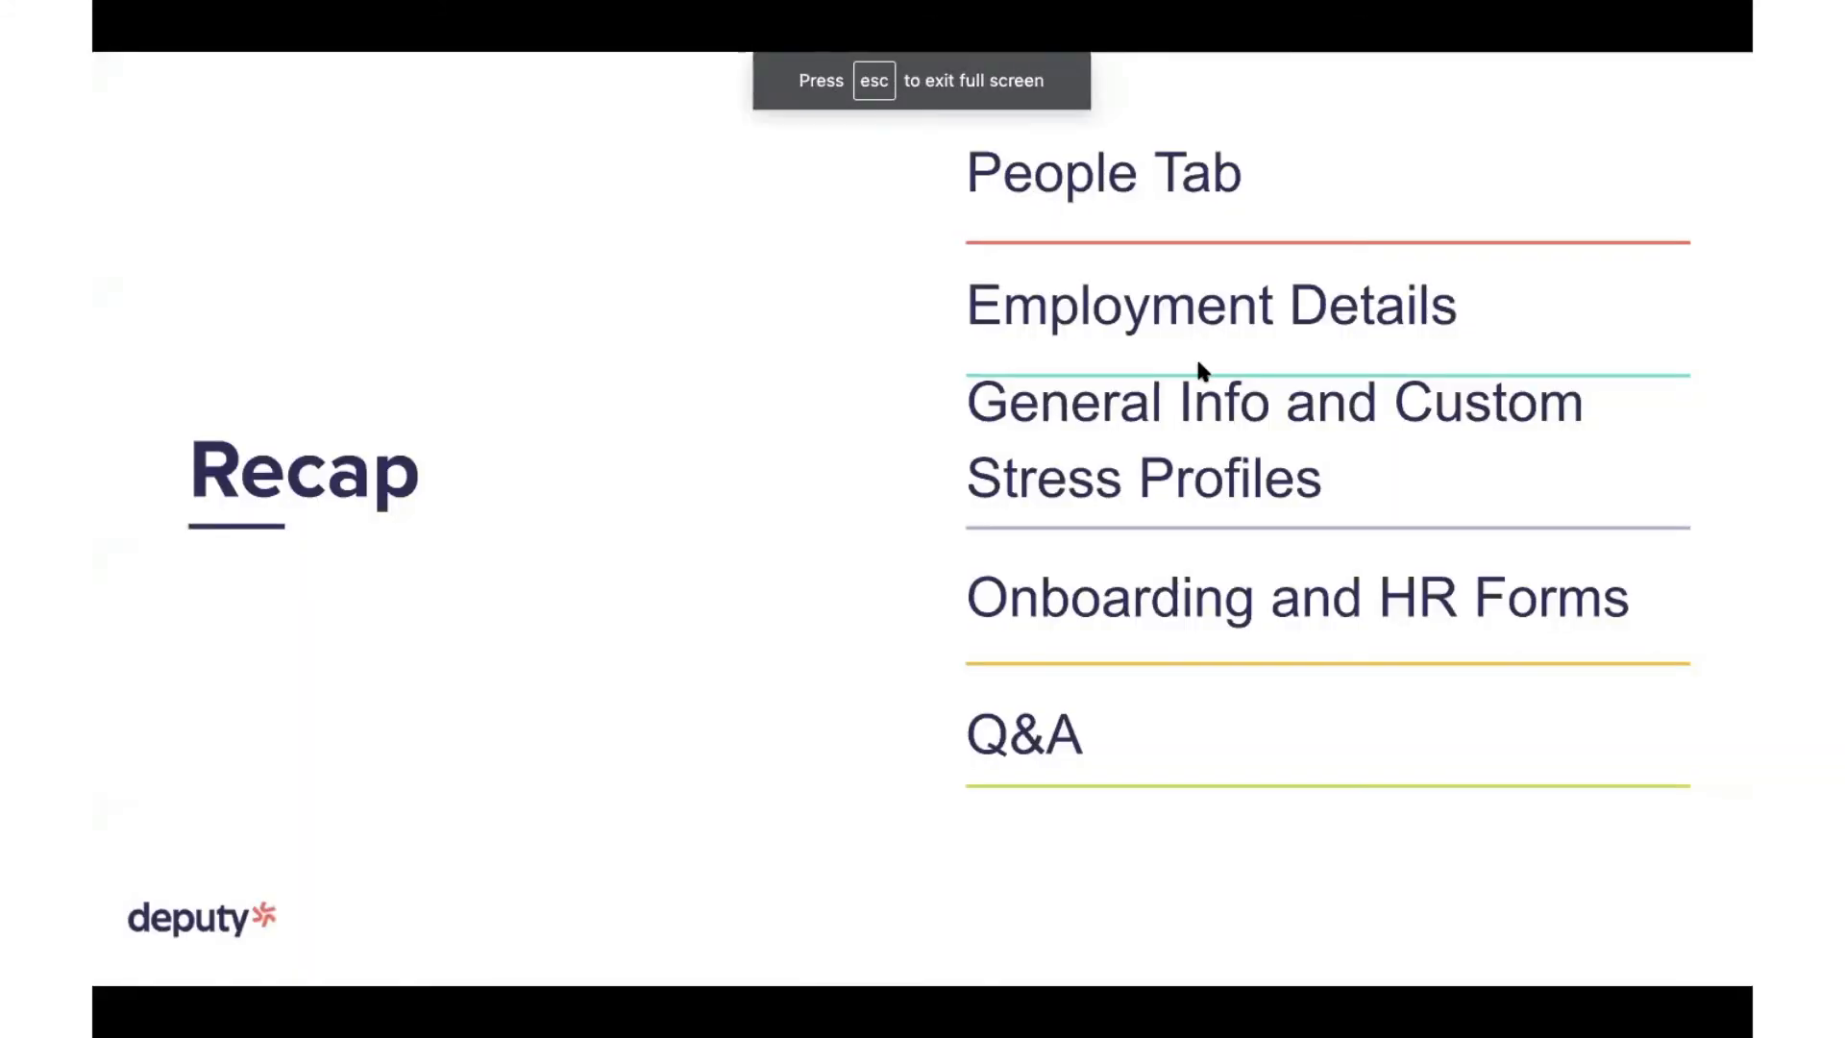
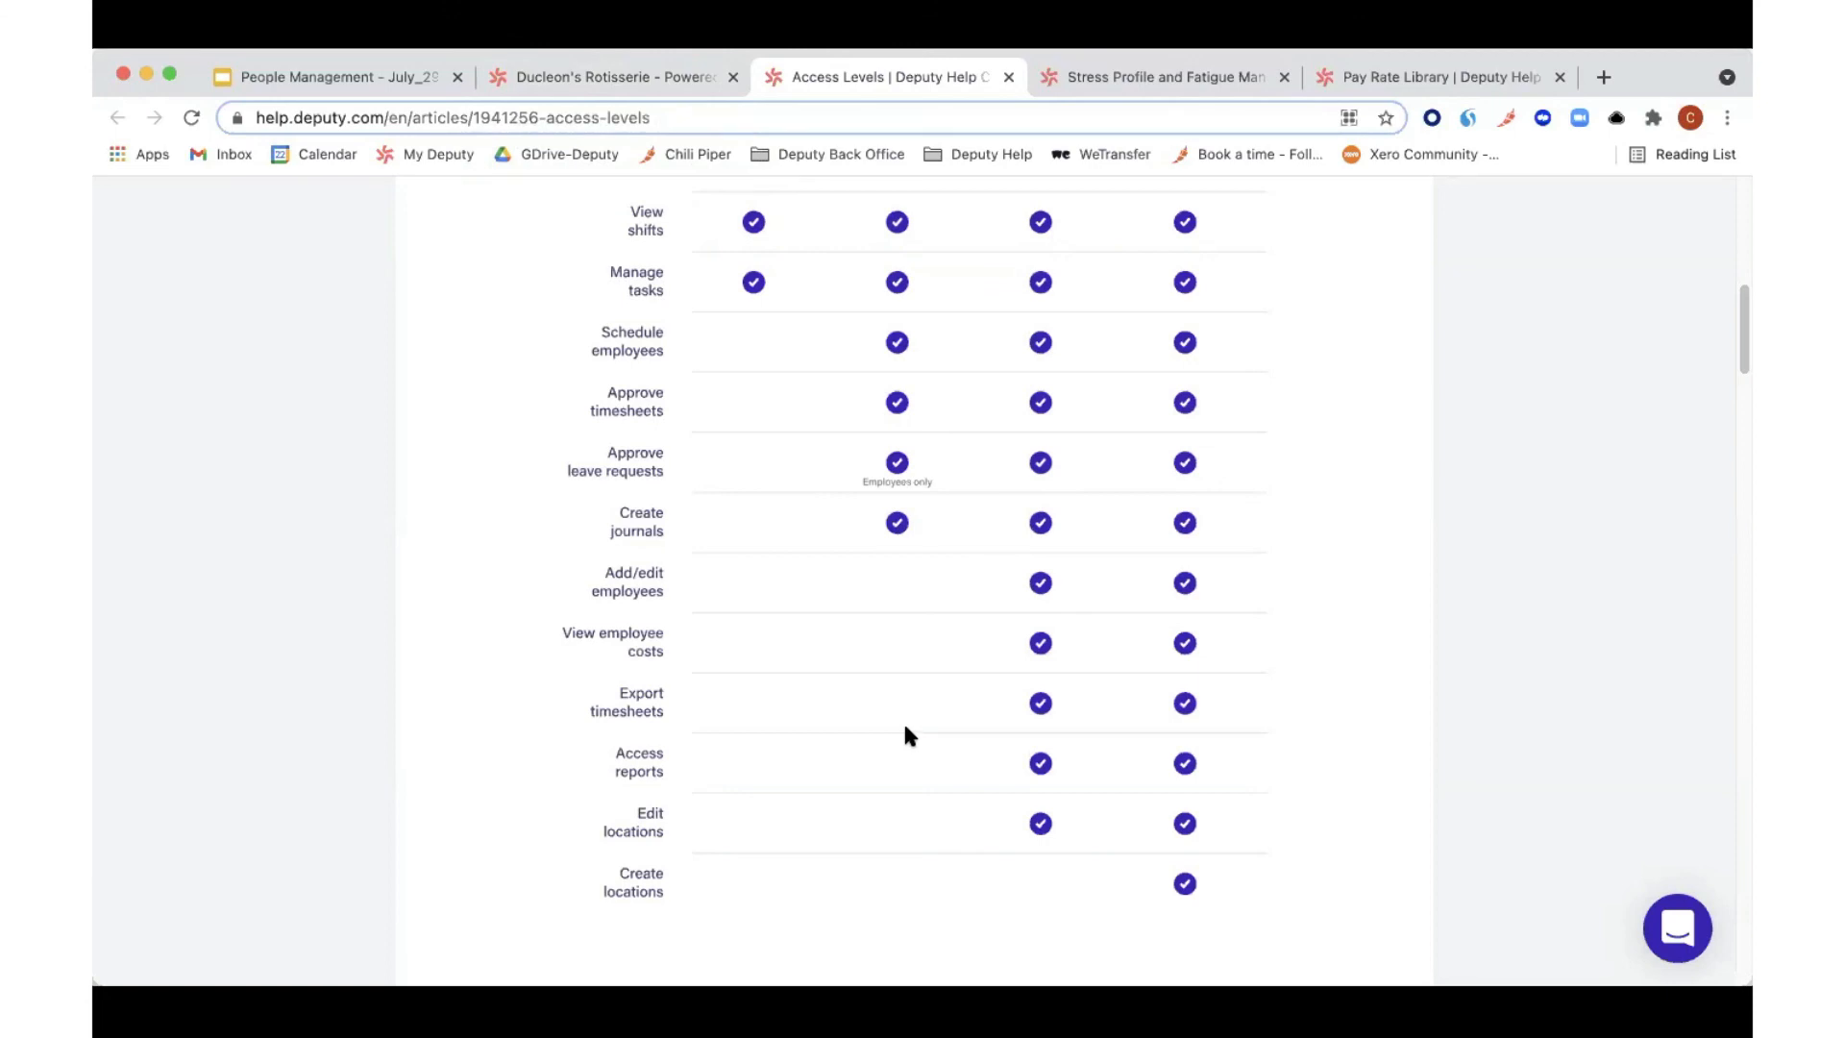
Step: Return to Deputy, leave the employee information review and close the employee's profile
{"action": "left_click", "coordinate": [578, 73]}
{"action": "scroll", "coordinate": [884, 317], "scroll_direction": "up", "scroll_amount": 3}
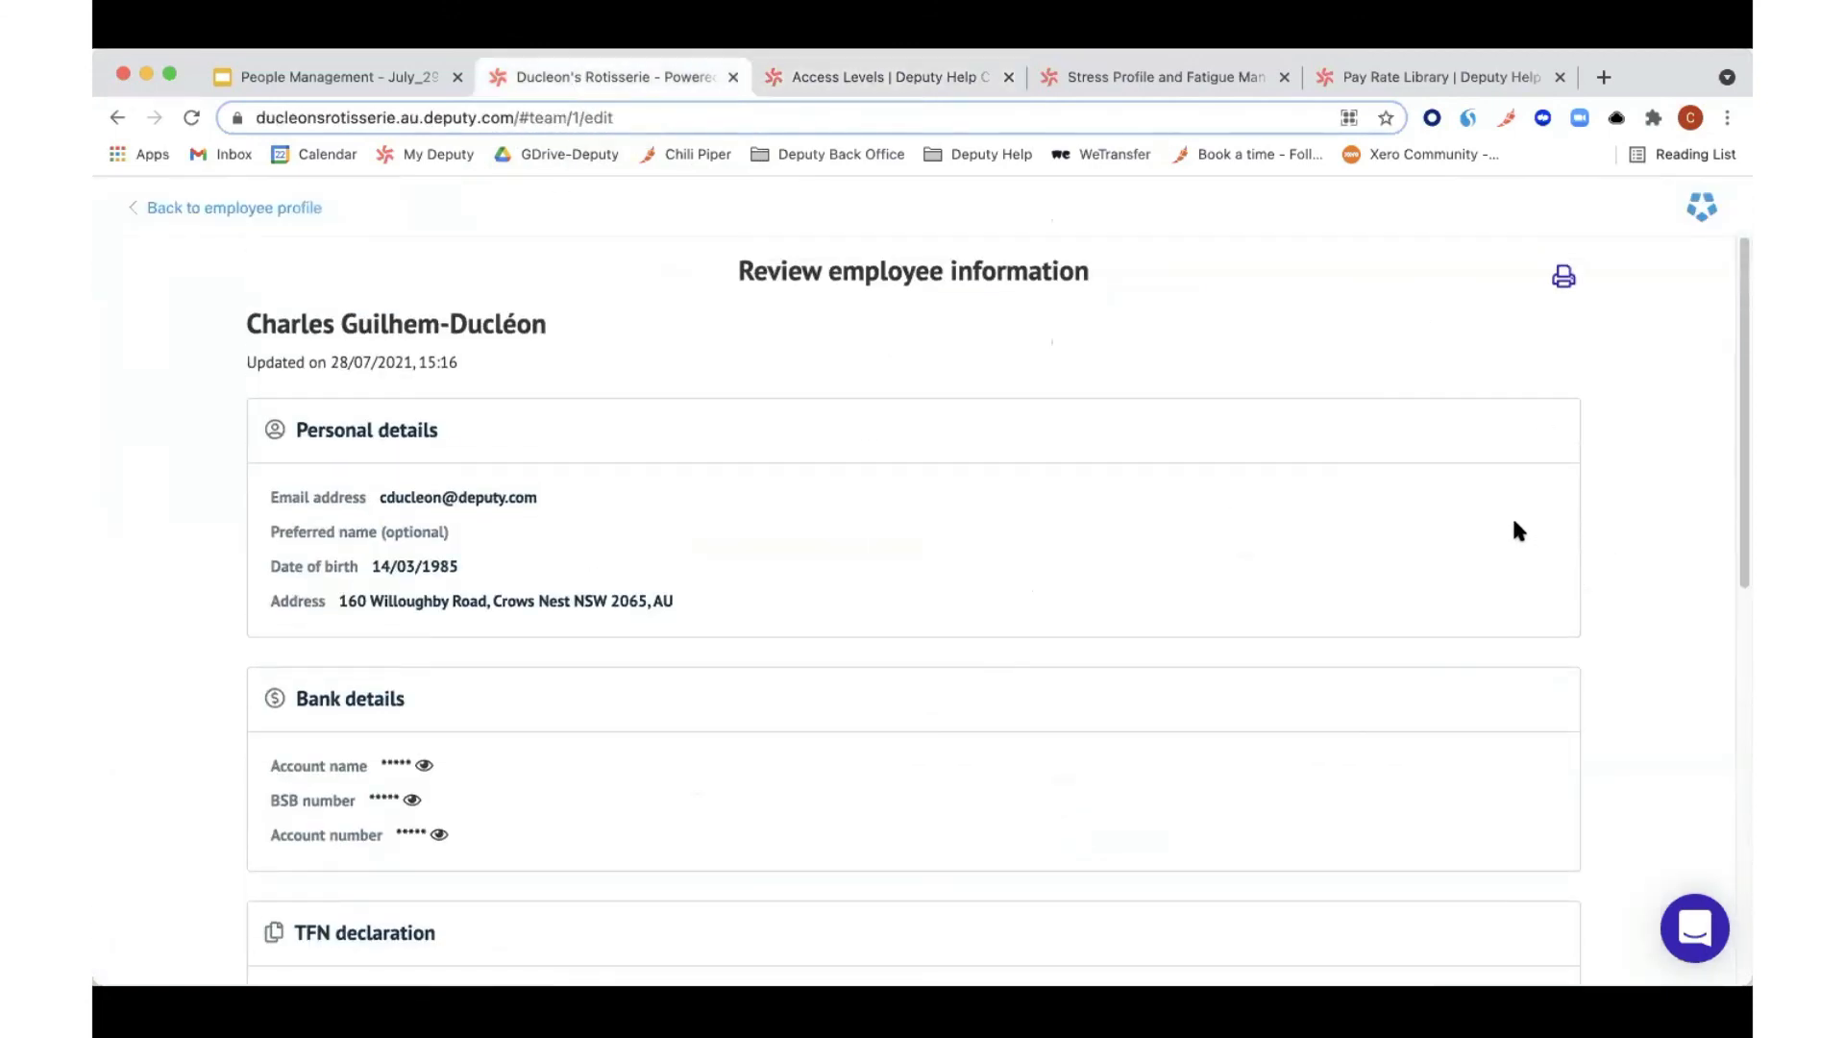
{"action": "left_click", "coordinate": [255, 207]}
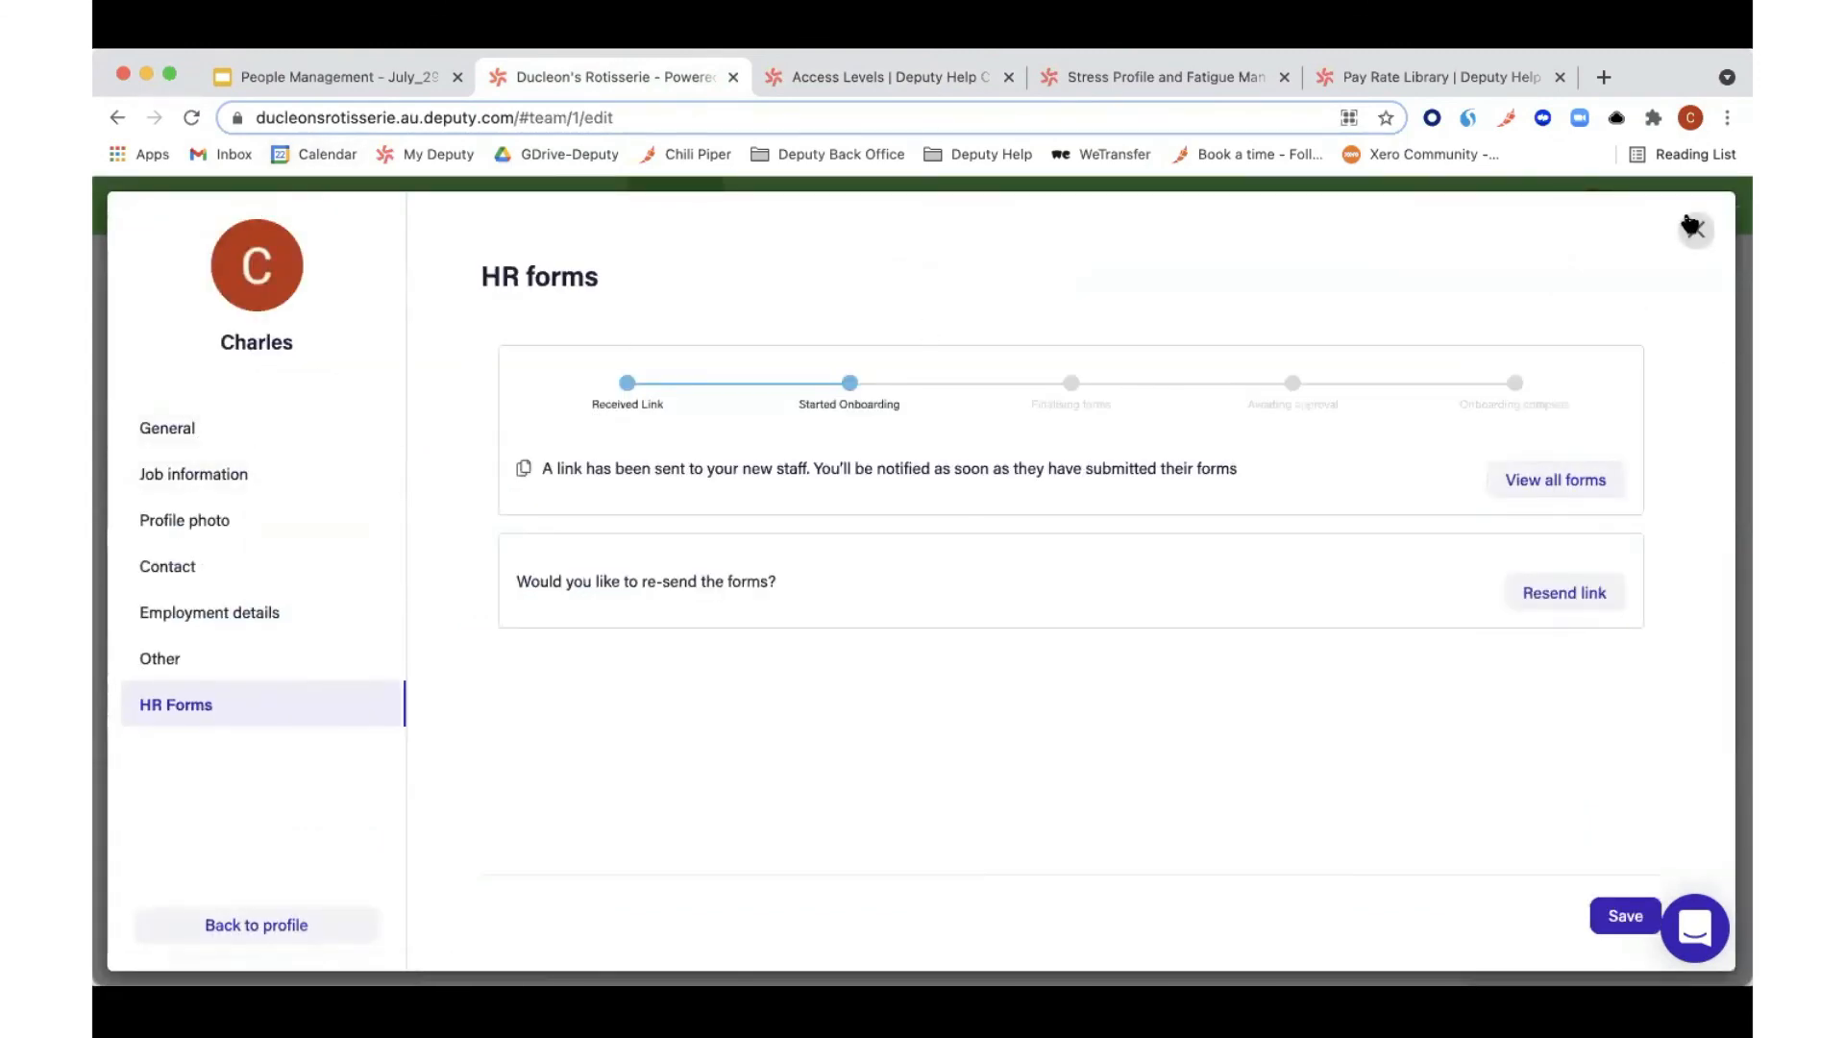
{"action": "left_click", "coordinate": [1691, 225]}
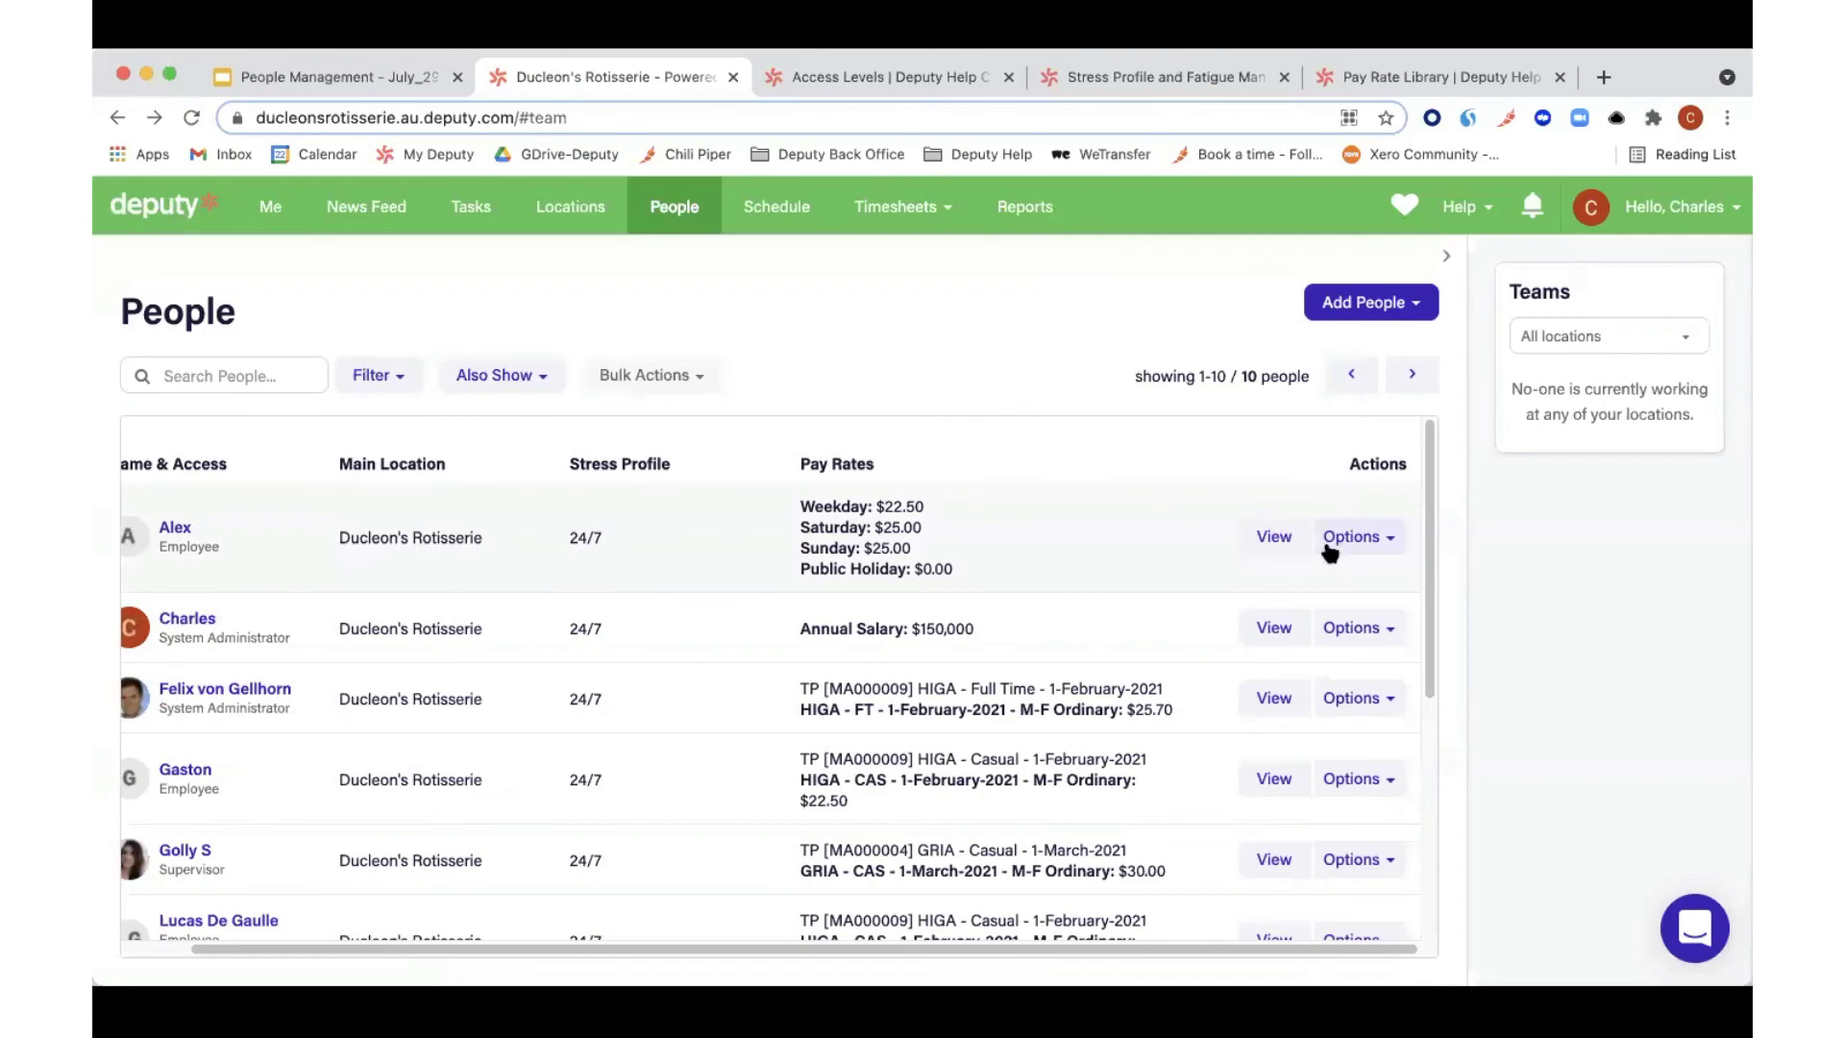
Step: Open the full-time HIGA system administrator's profile for editing and look at the general and job information
{"action": "scroll", "coordinate": [1330, 553], "scroll_direction": "down", "scroll_amount": 1}
{"action": "left_click", "coordinate": [1350, 643]}
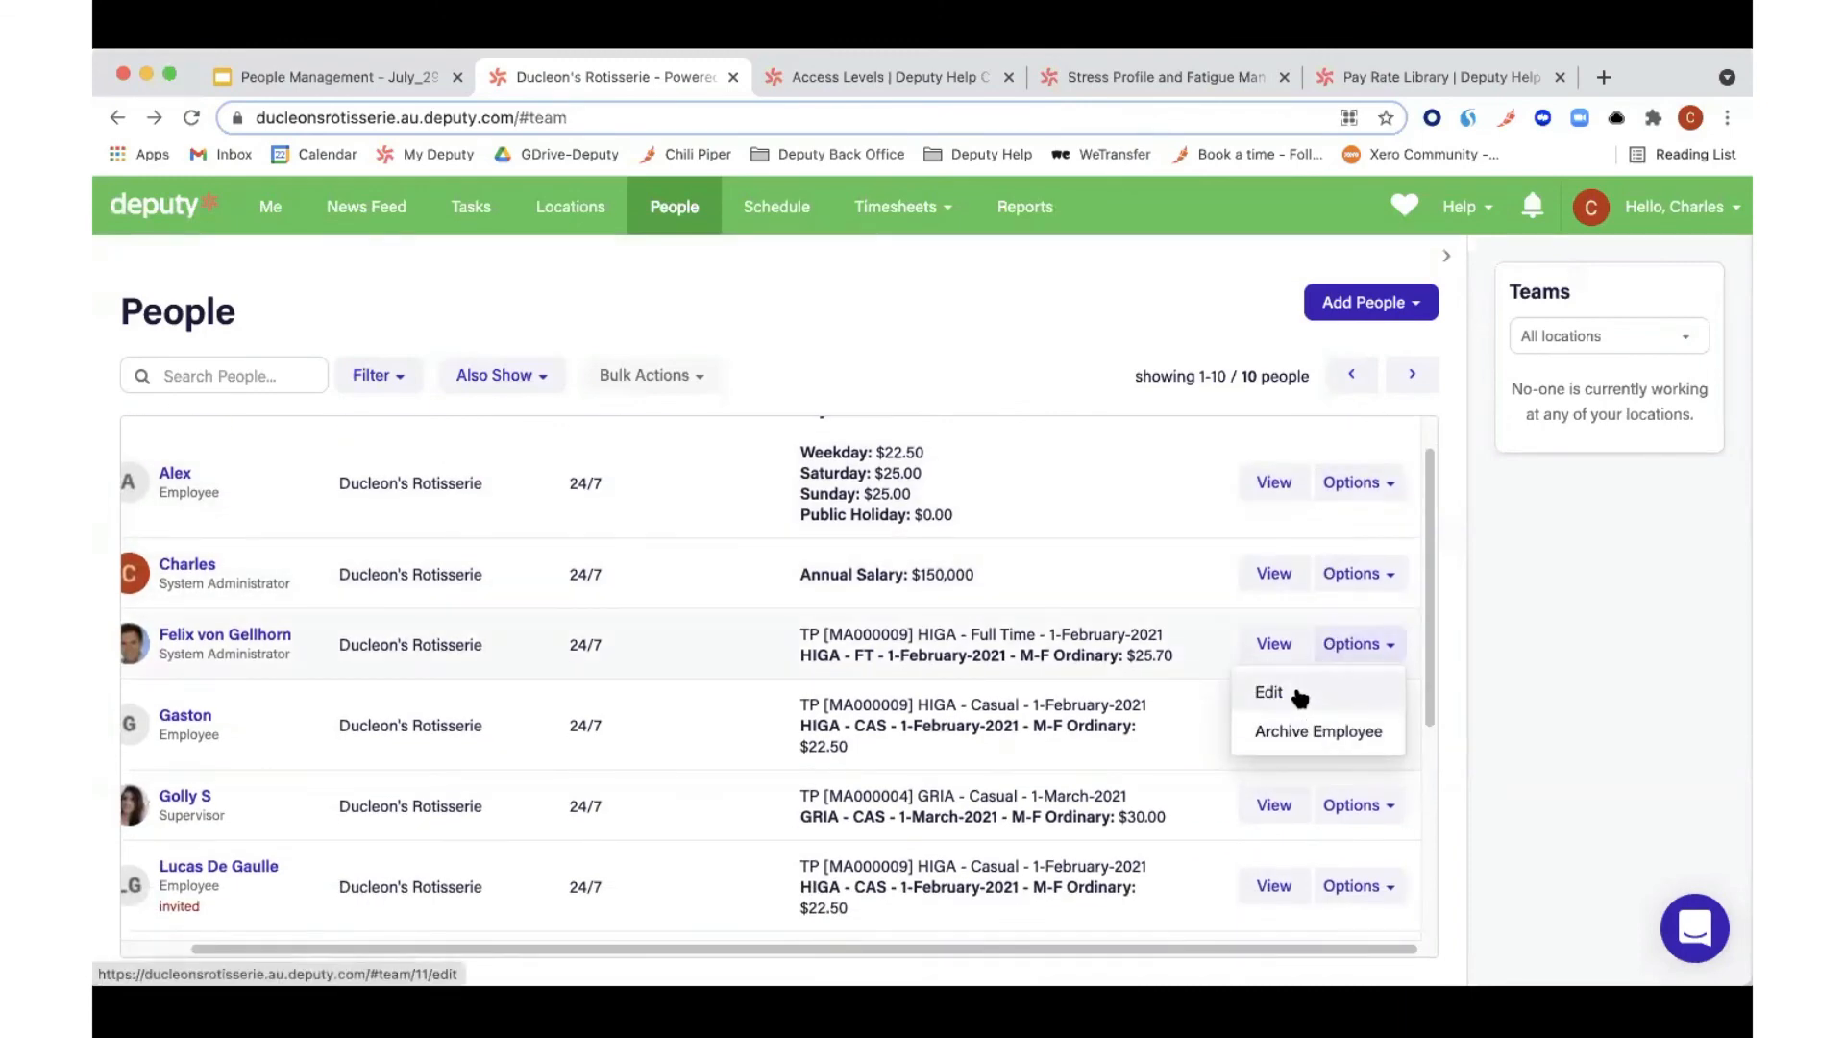
{"action": "left_click", "coordinate": [1268, 693]}
{"action": "scroll", "coordinate": [853, 679], "scroll_direction": "down", "scroll_amount": 1}
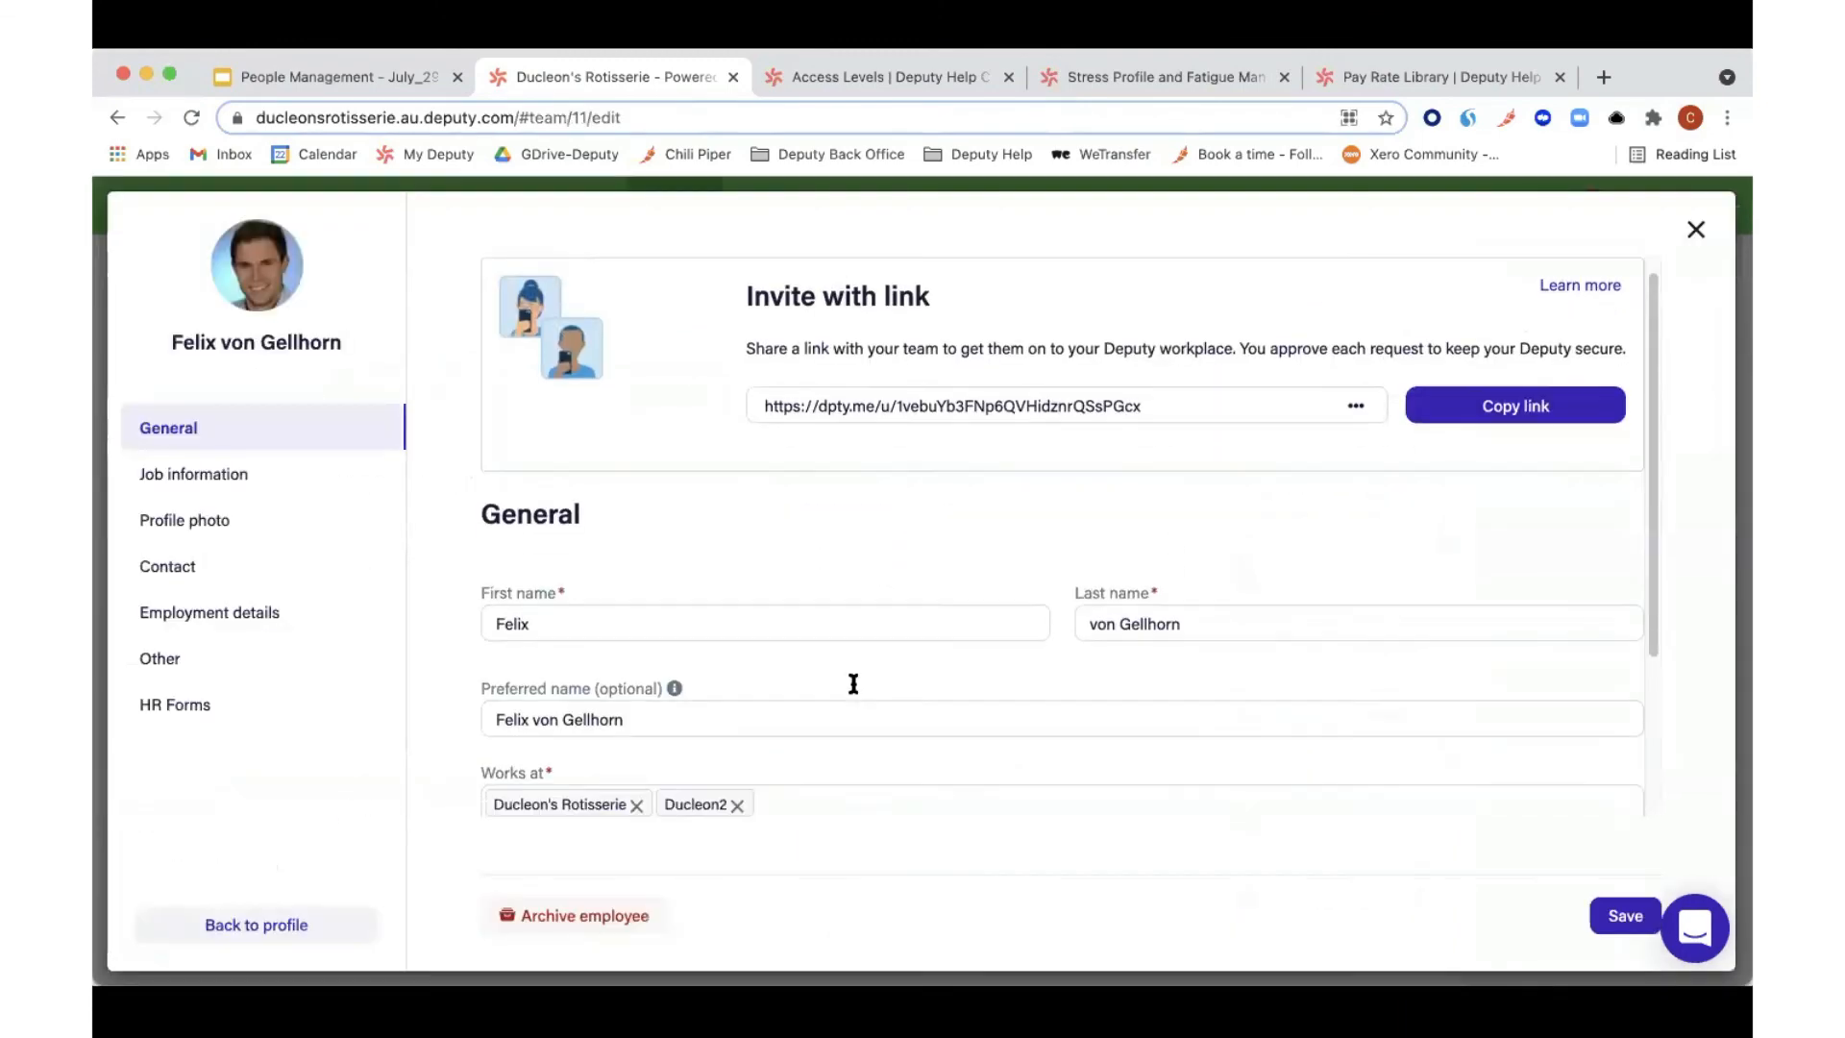
{"action": "left_click", "coordinate": [252, 471]}
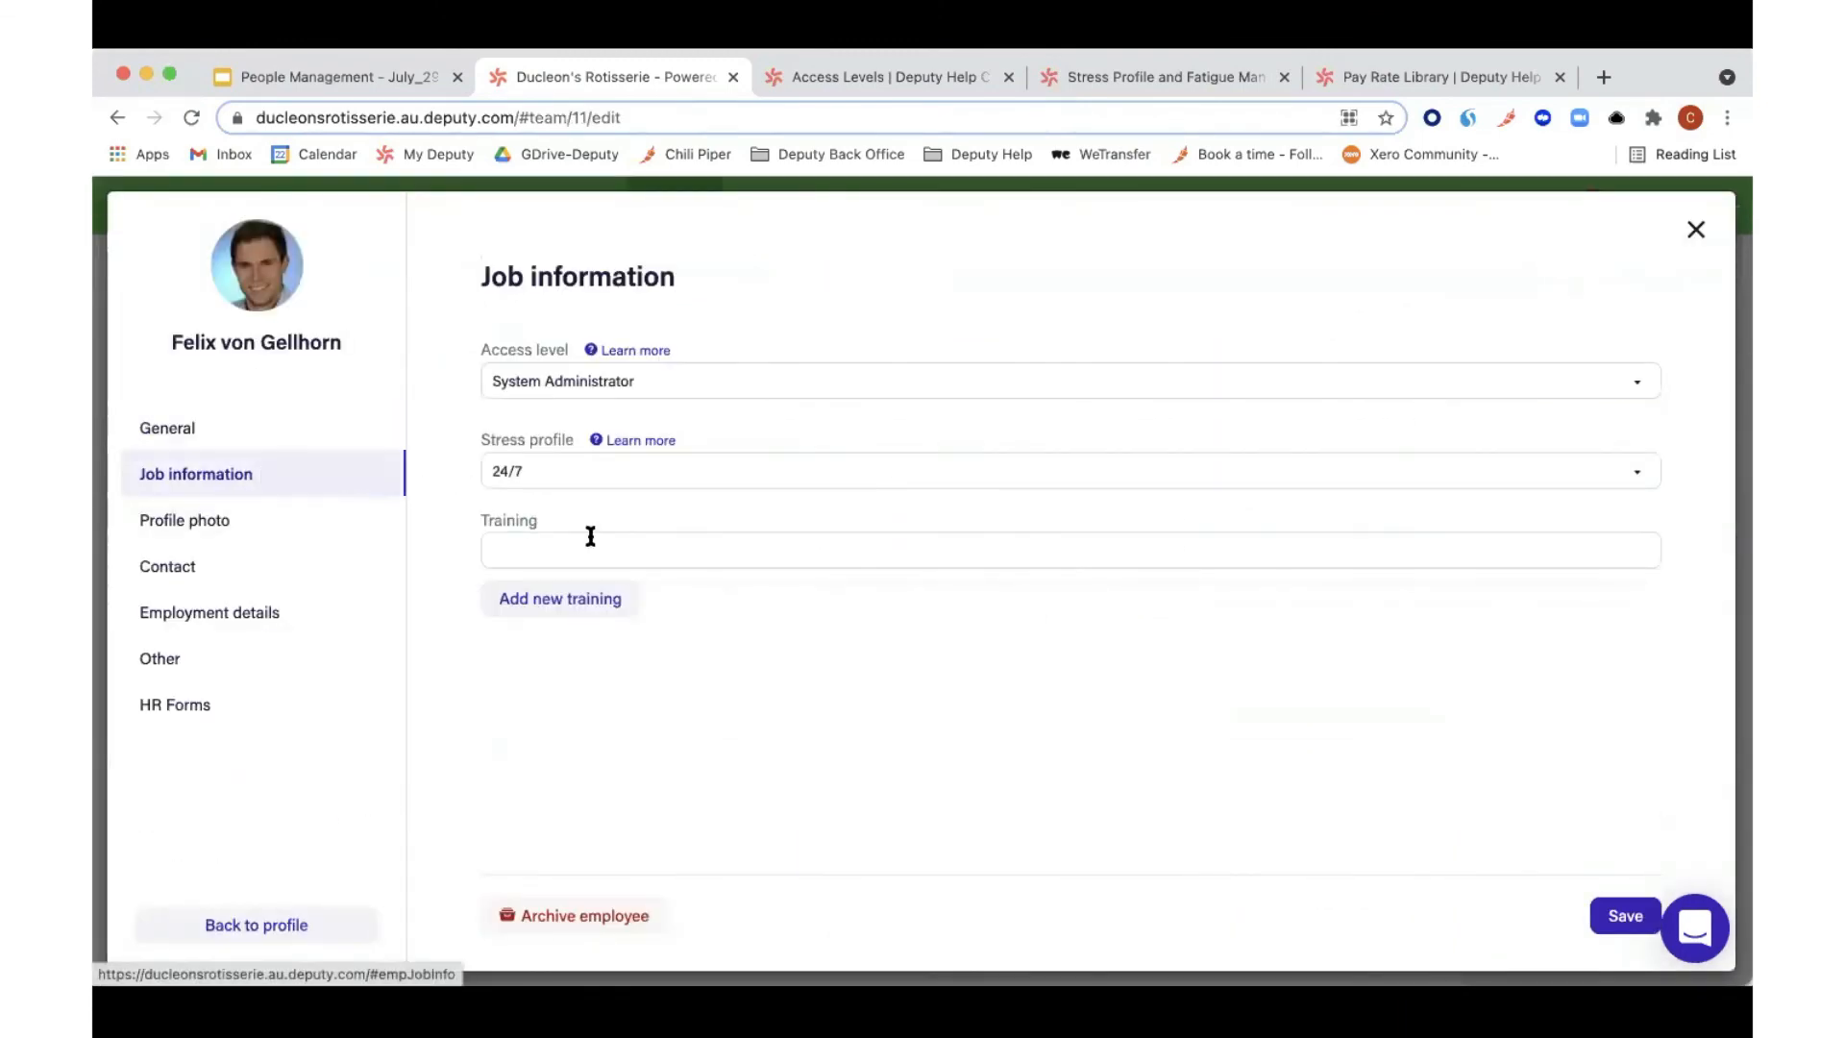
Step: In the employment details, set the HIGA full-time M-F Ordinary pay rate to $24 per hour
{"action": "left_click", "coordinate": [208, 612]}
{"action": "left_click", "coordinate": [860, 593]}
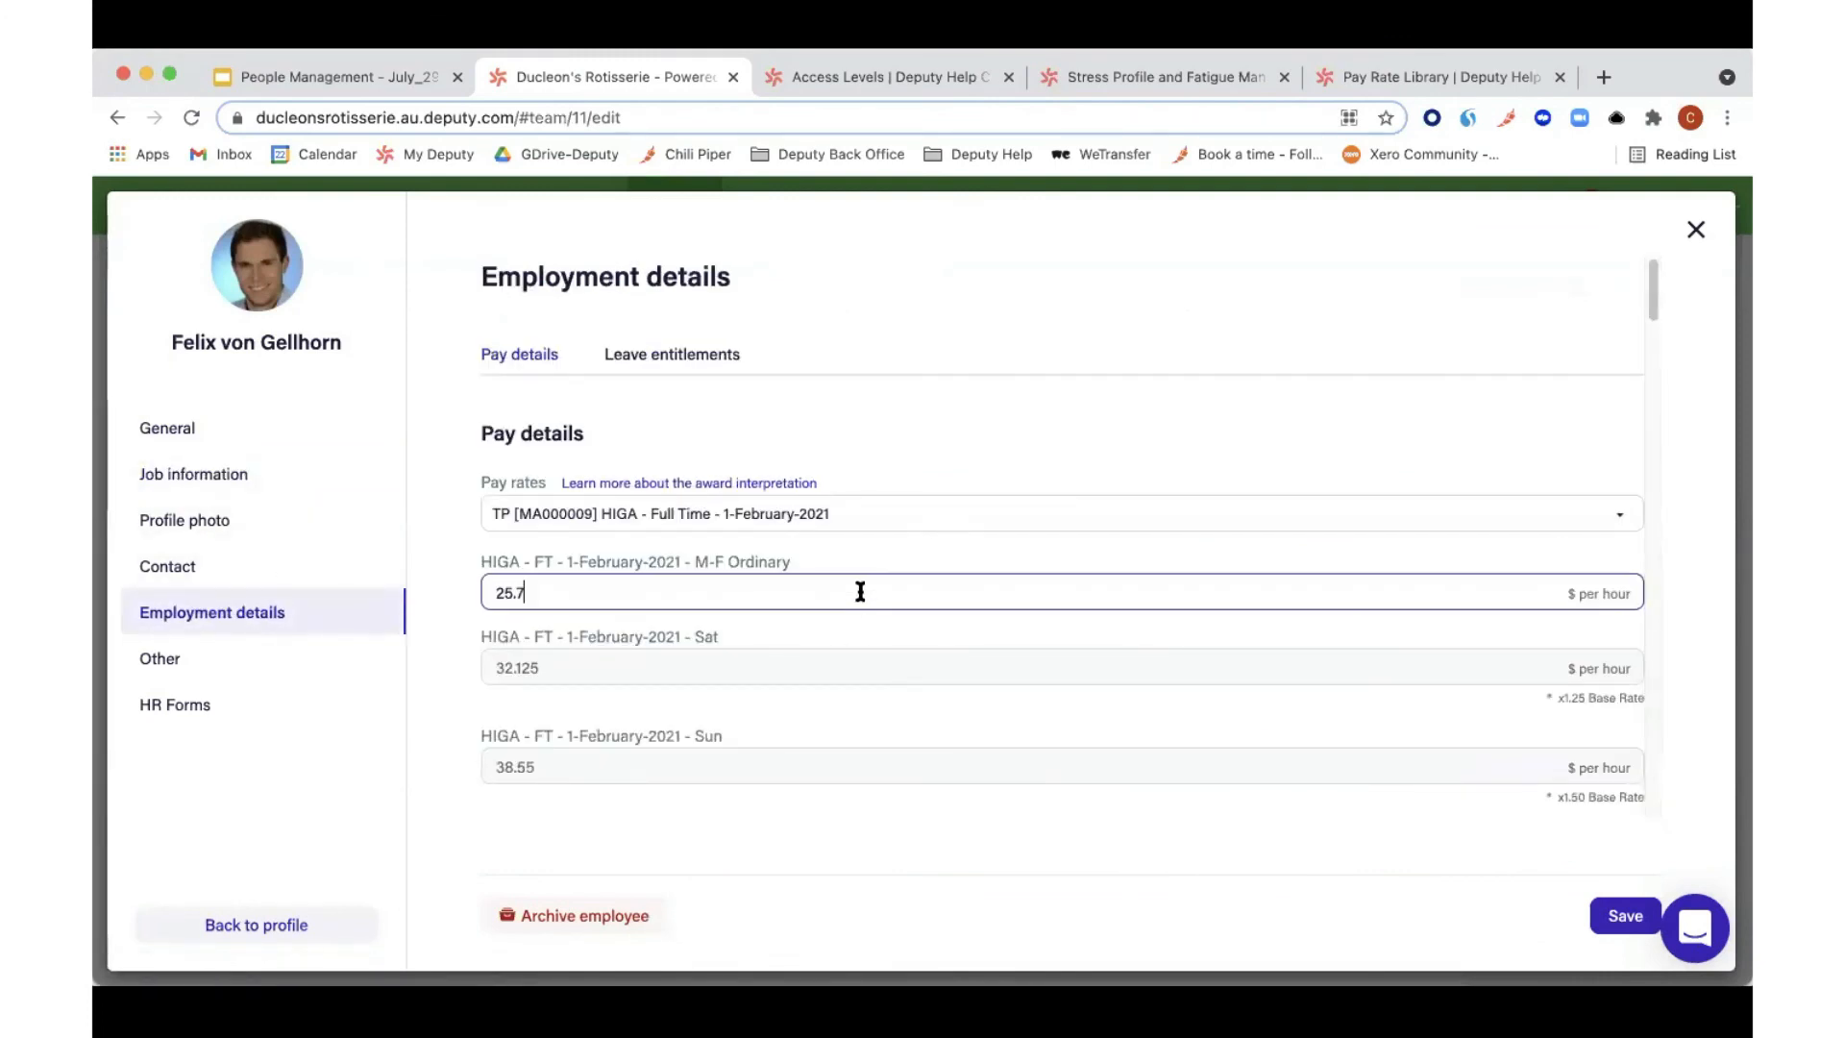
{"action": "key", "text": "BackSpace"}
{"action": "key", "text": "BackSpace"}
{"action": "key", "text": "BackSpace"}
{"action": "type", "text": "4"}
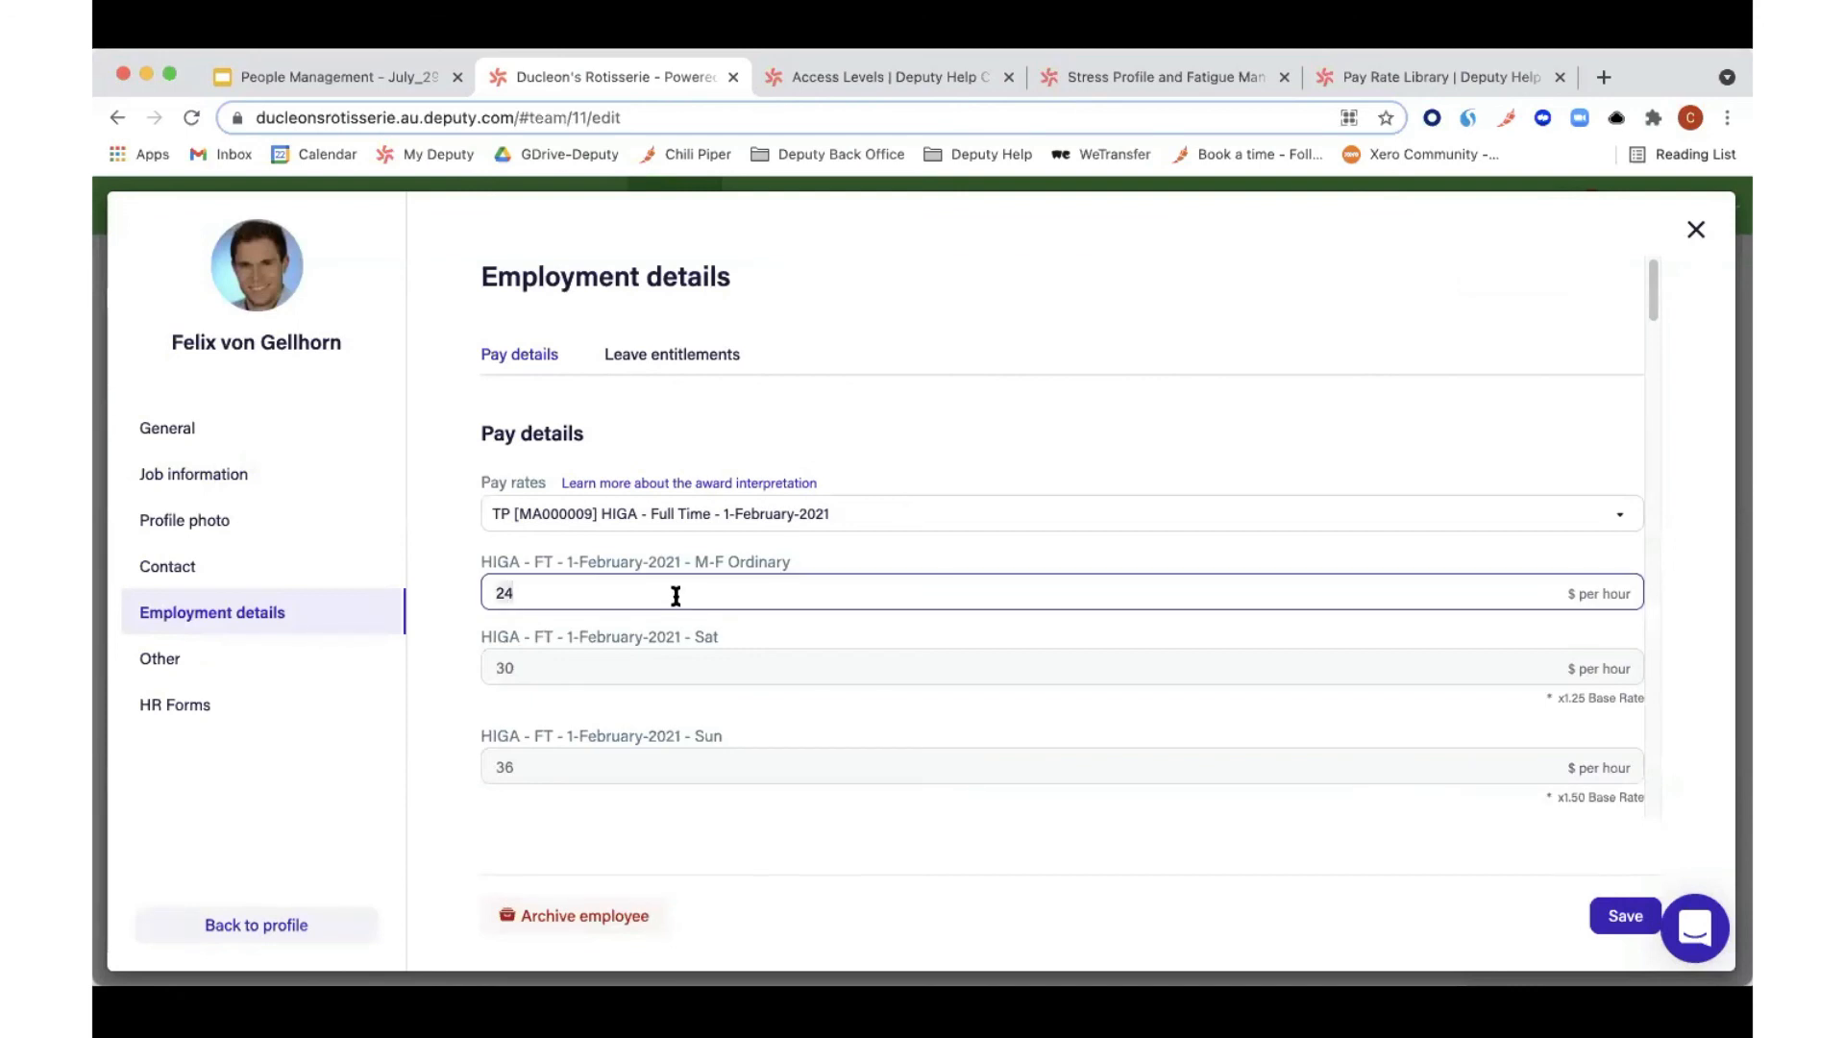
Step: Set the M-F Ordinary pay rate back to 25.7 and close the profile without saving
{"action": "key", "text": "BackSpace"}
{"action": "type", "text": "5.7"}
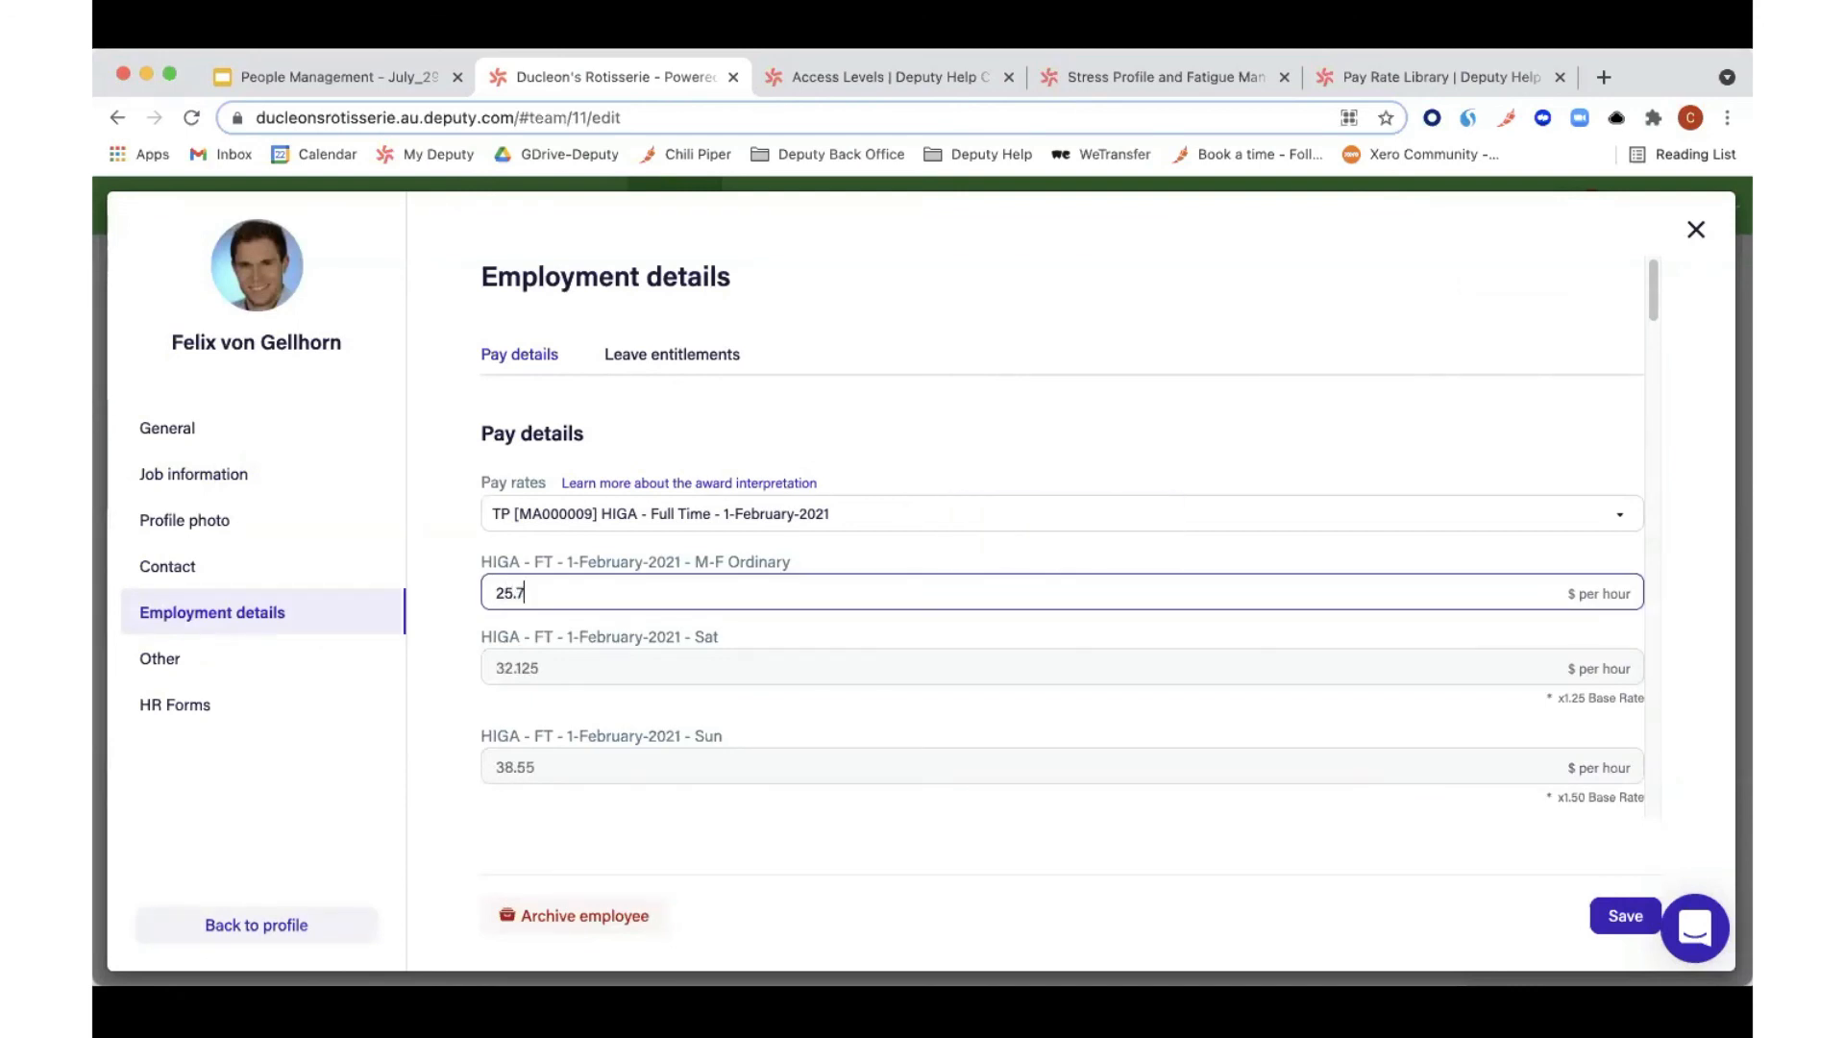
{"action": "left_click", "coordinate": [1004, 434]}
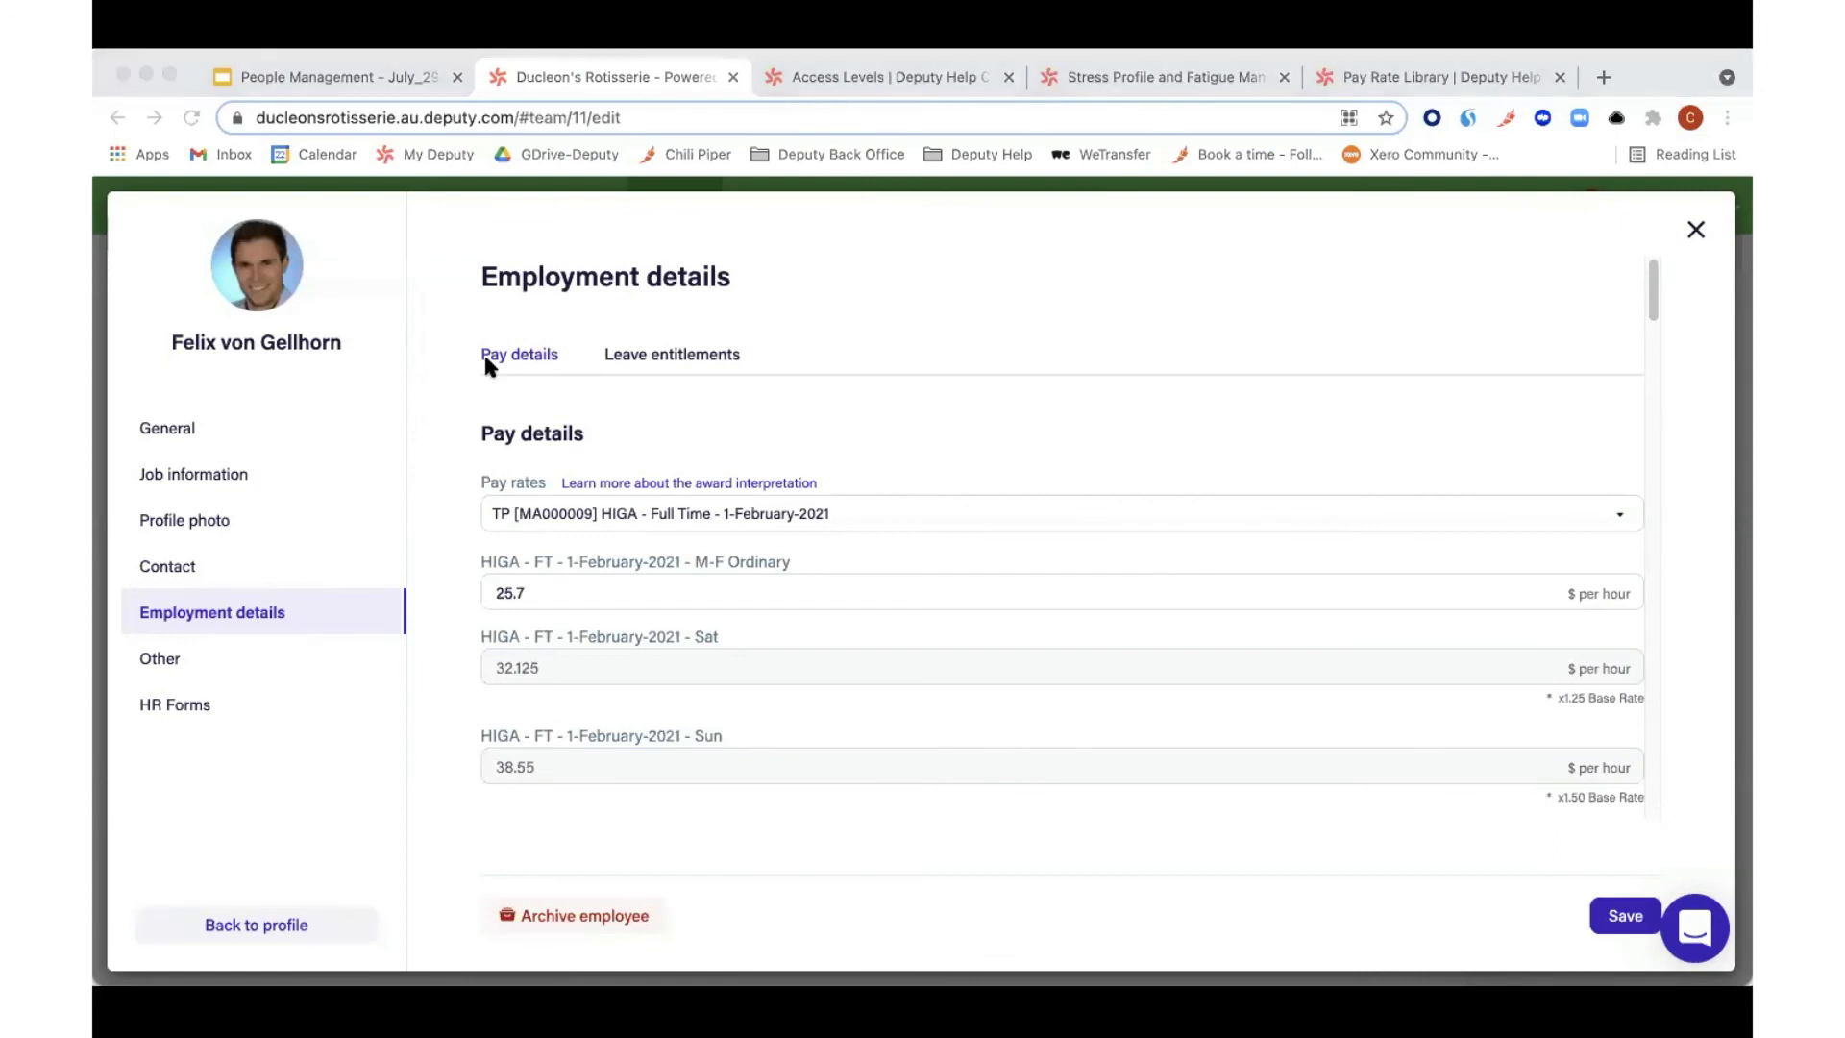
{"action": "left_click", "coordinate": [402, 349]}
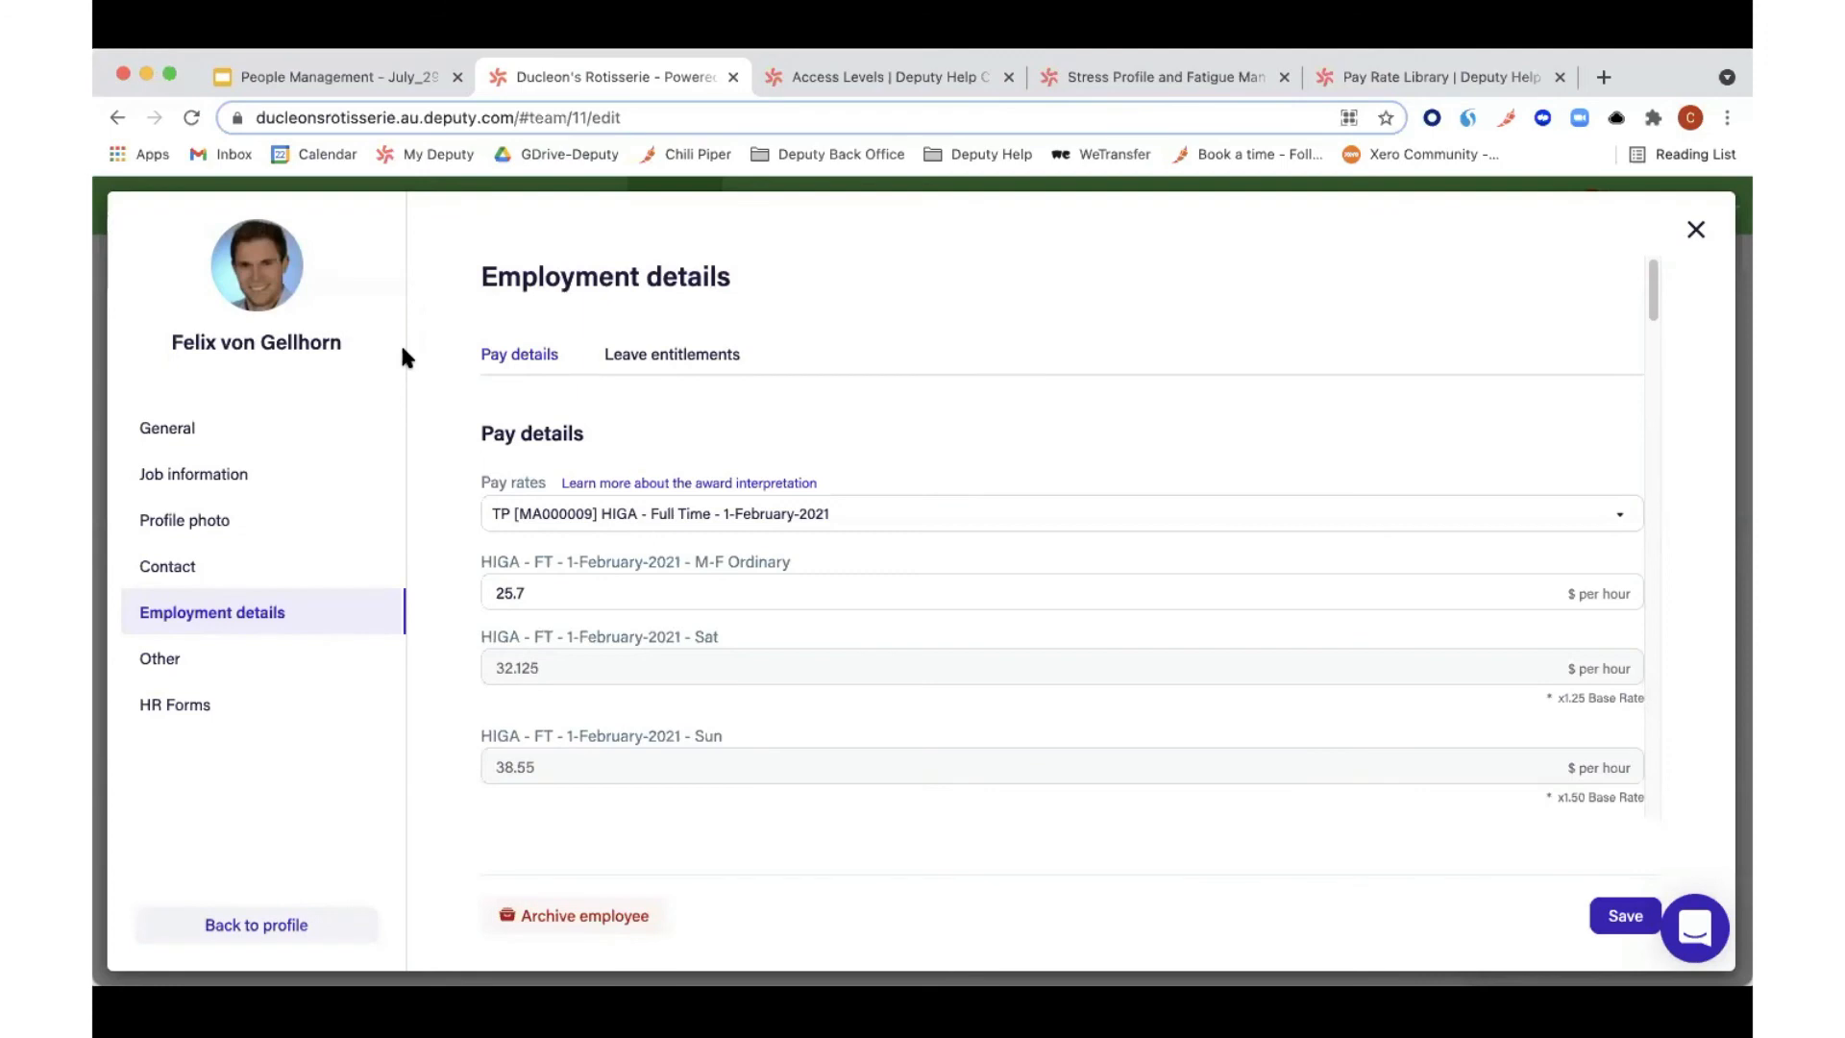
{"action": "left_click", "coordinate": [1693, 231]}
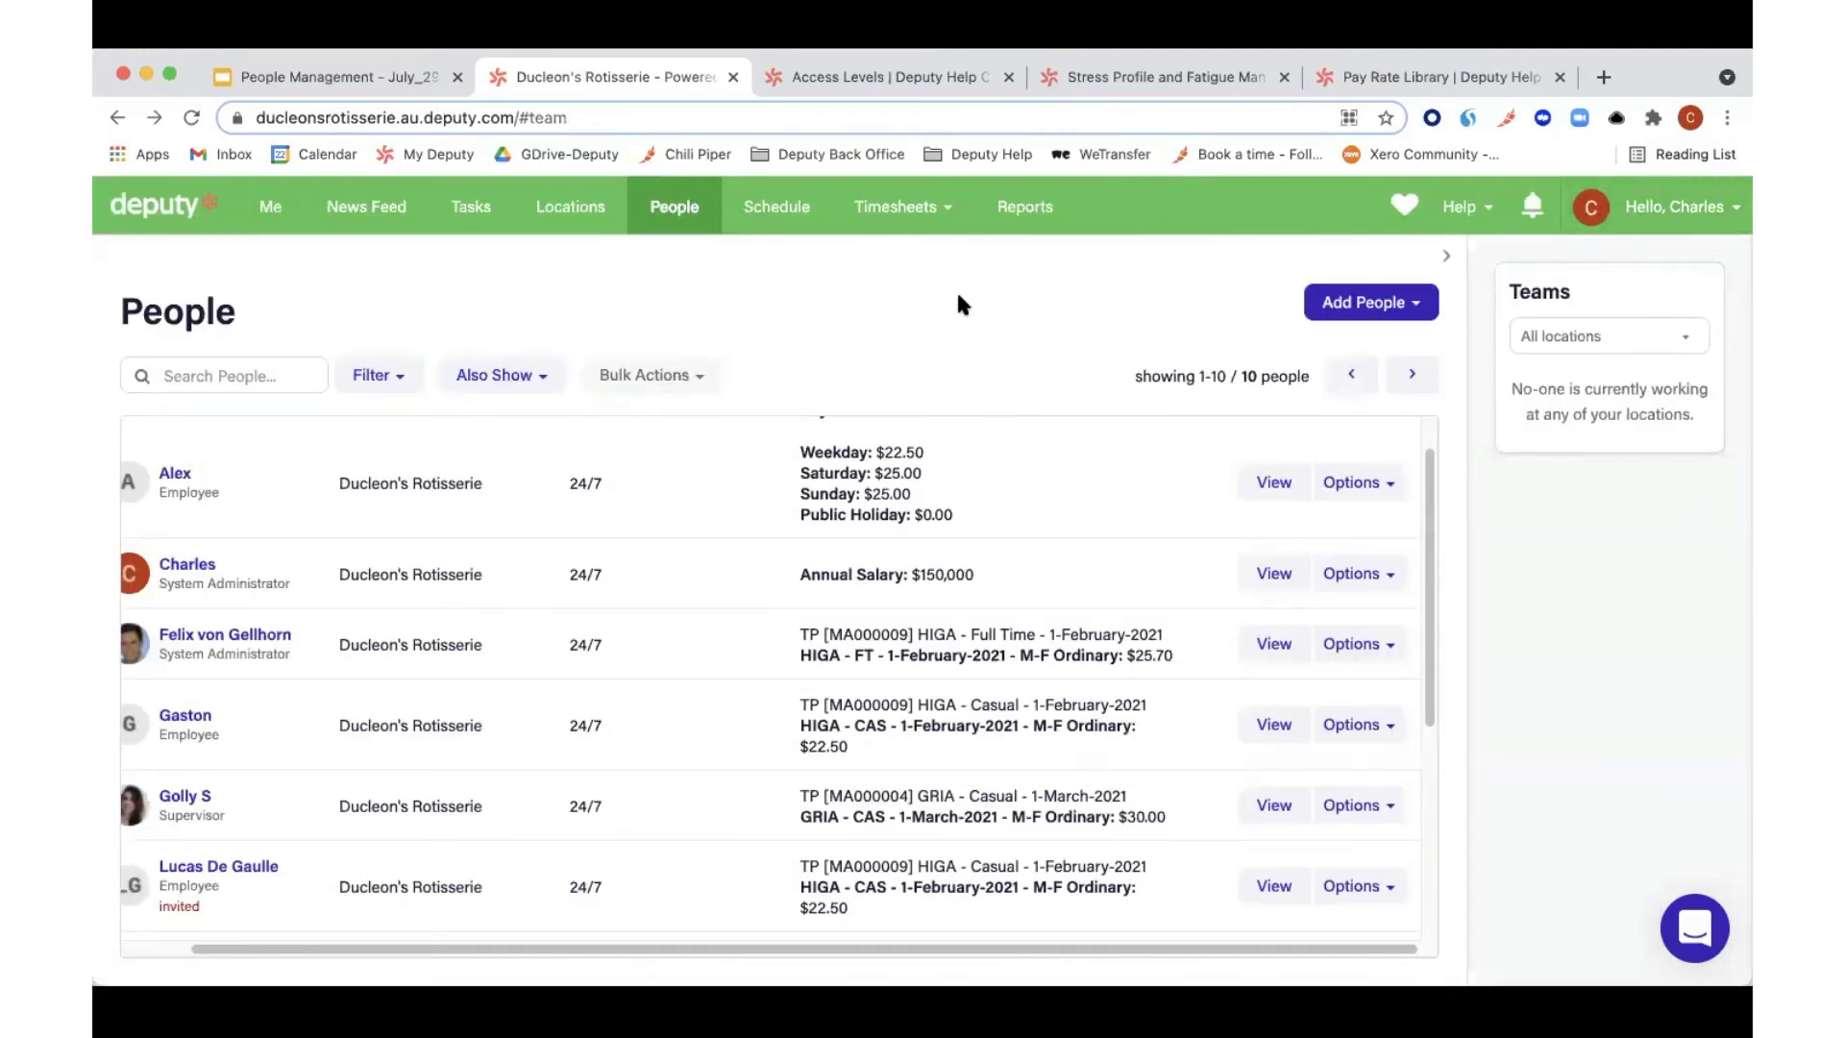
Step: Open the Ducleon's Rotisserie location settings and examine the scheduling options down to employees' visibility of each other's schedules
{"action": "left_click", "coordinate": [567, 210]}
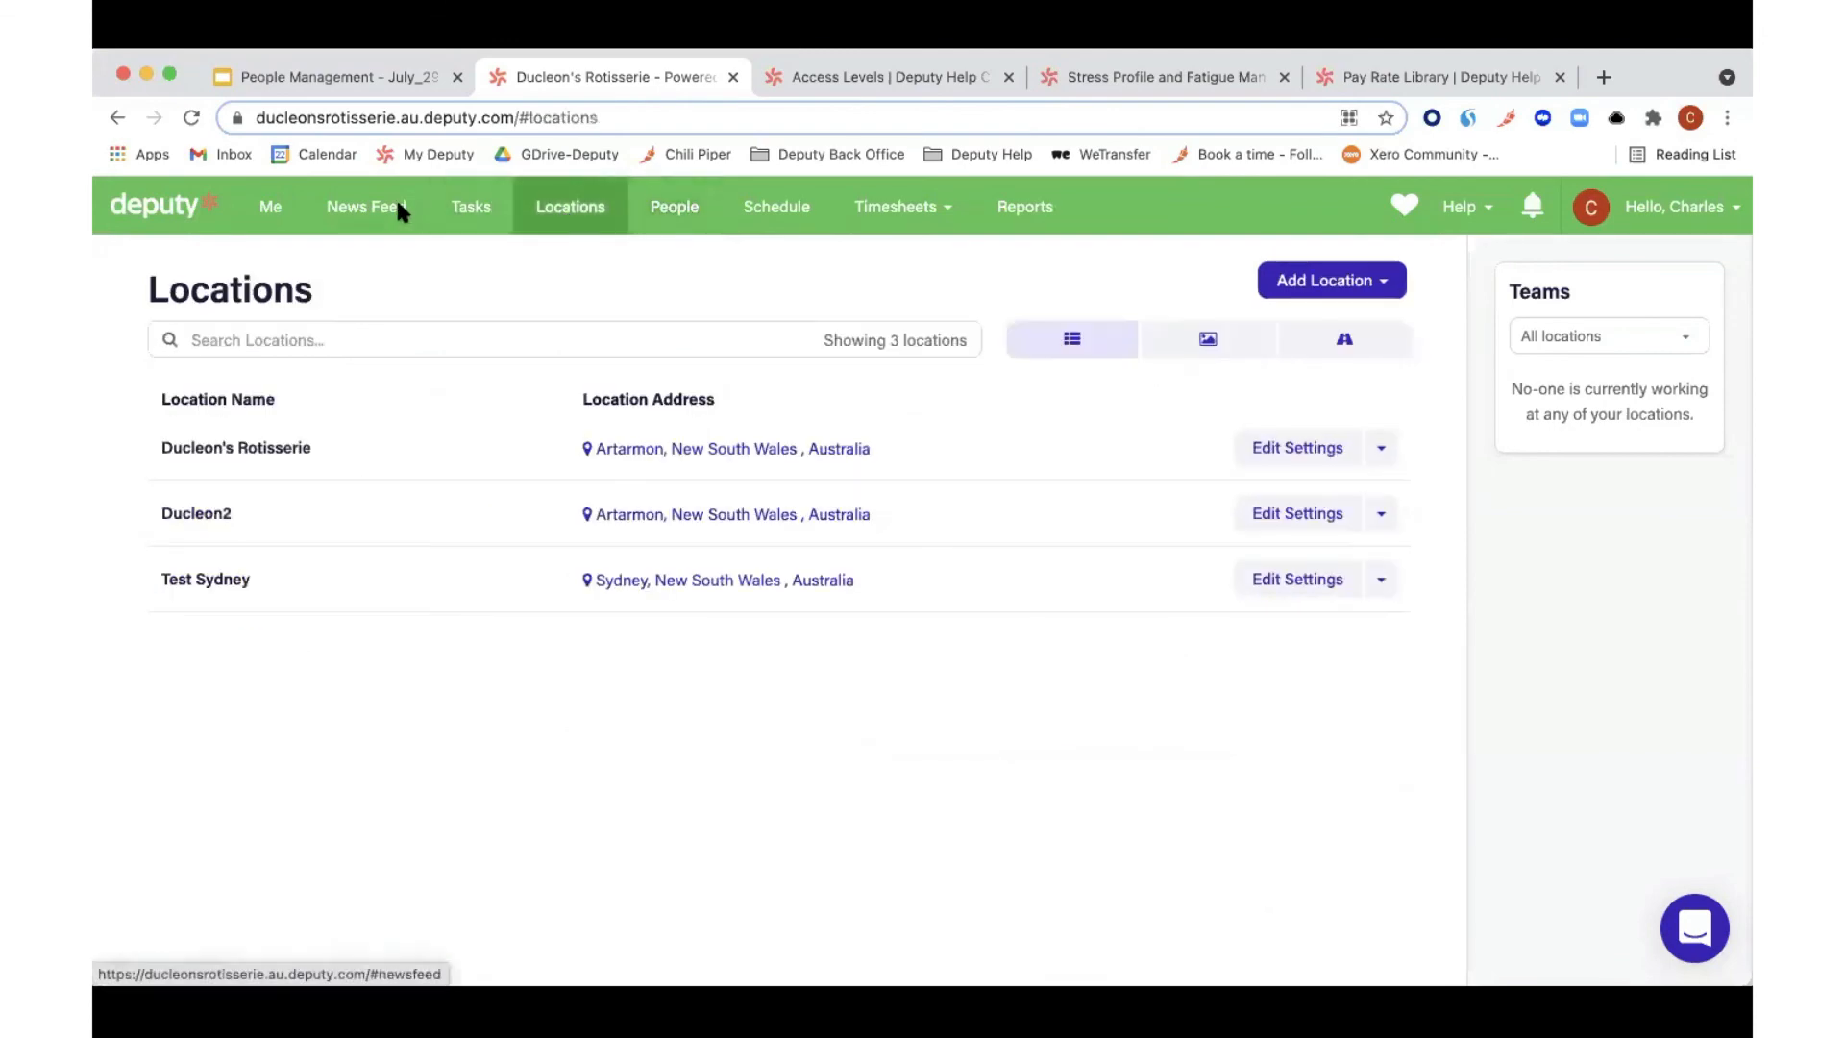
{"action": "left_click", "coordinate": [1290, 458]}
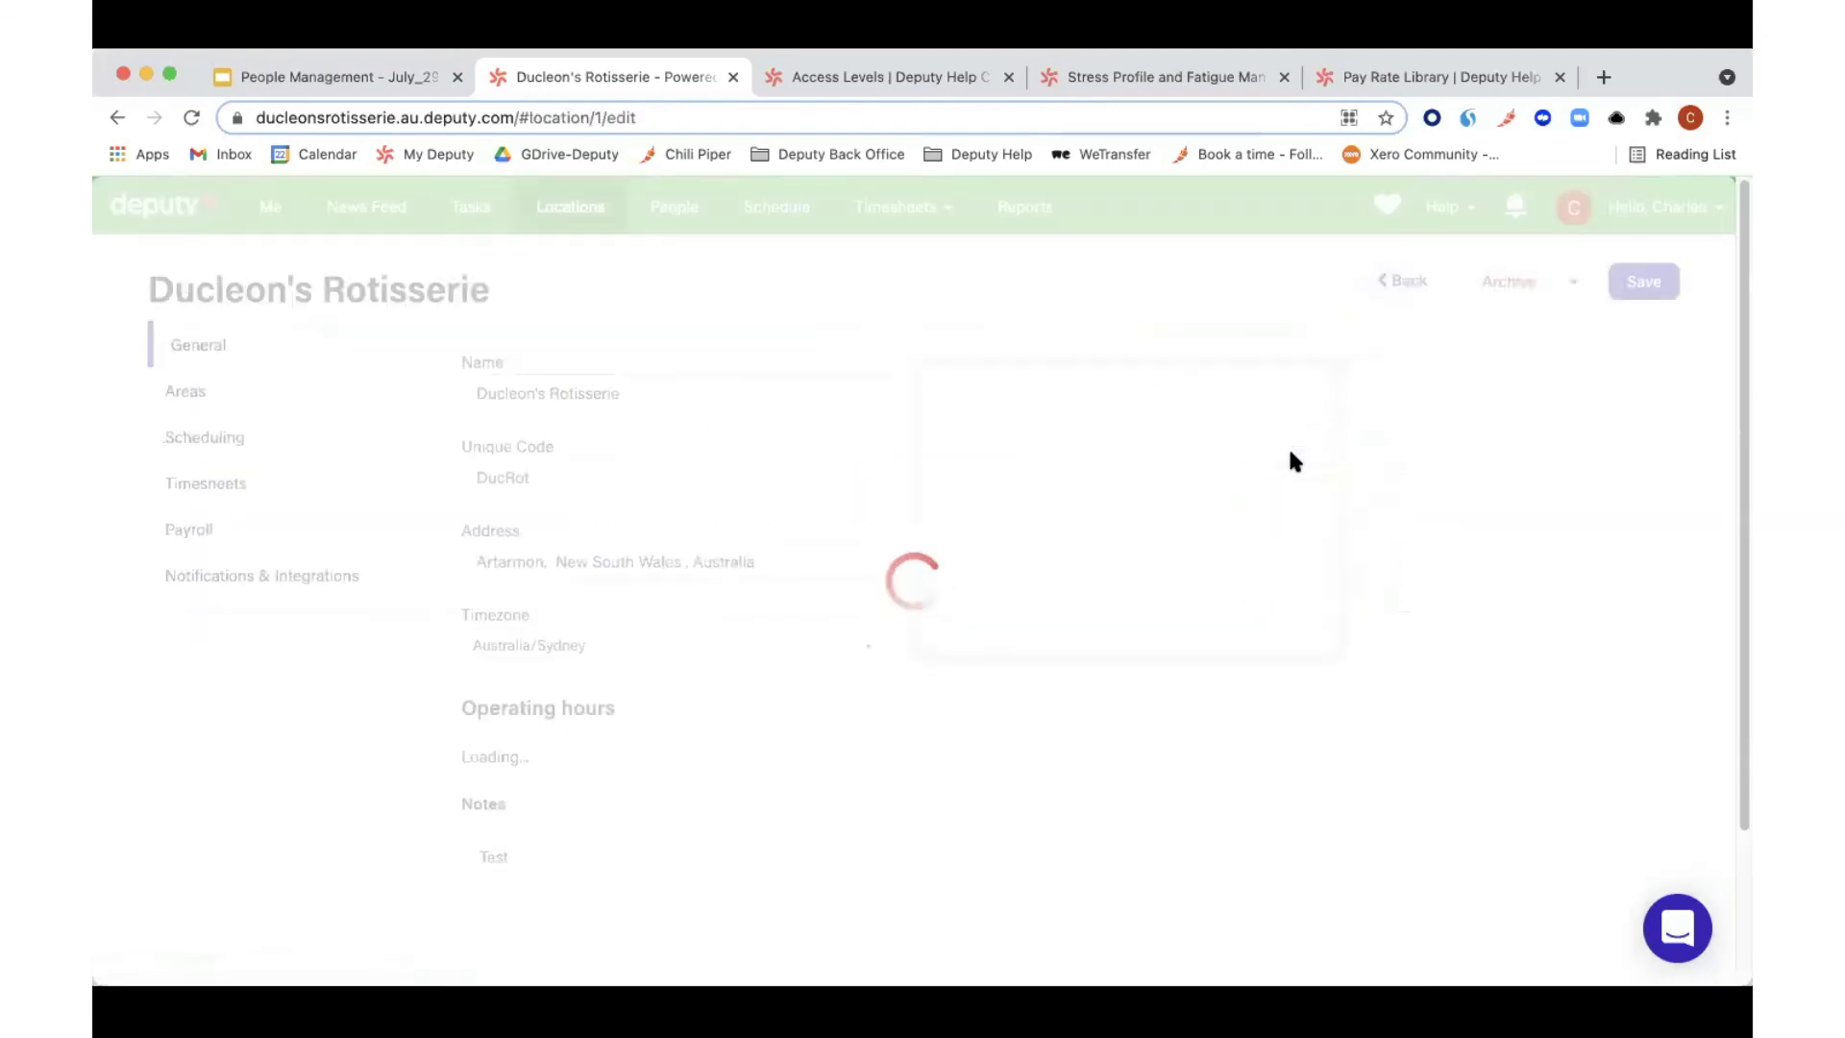
{"action": "left_click", "coordinate": [229, 437]}
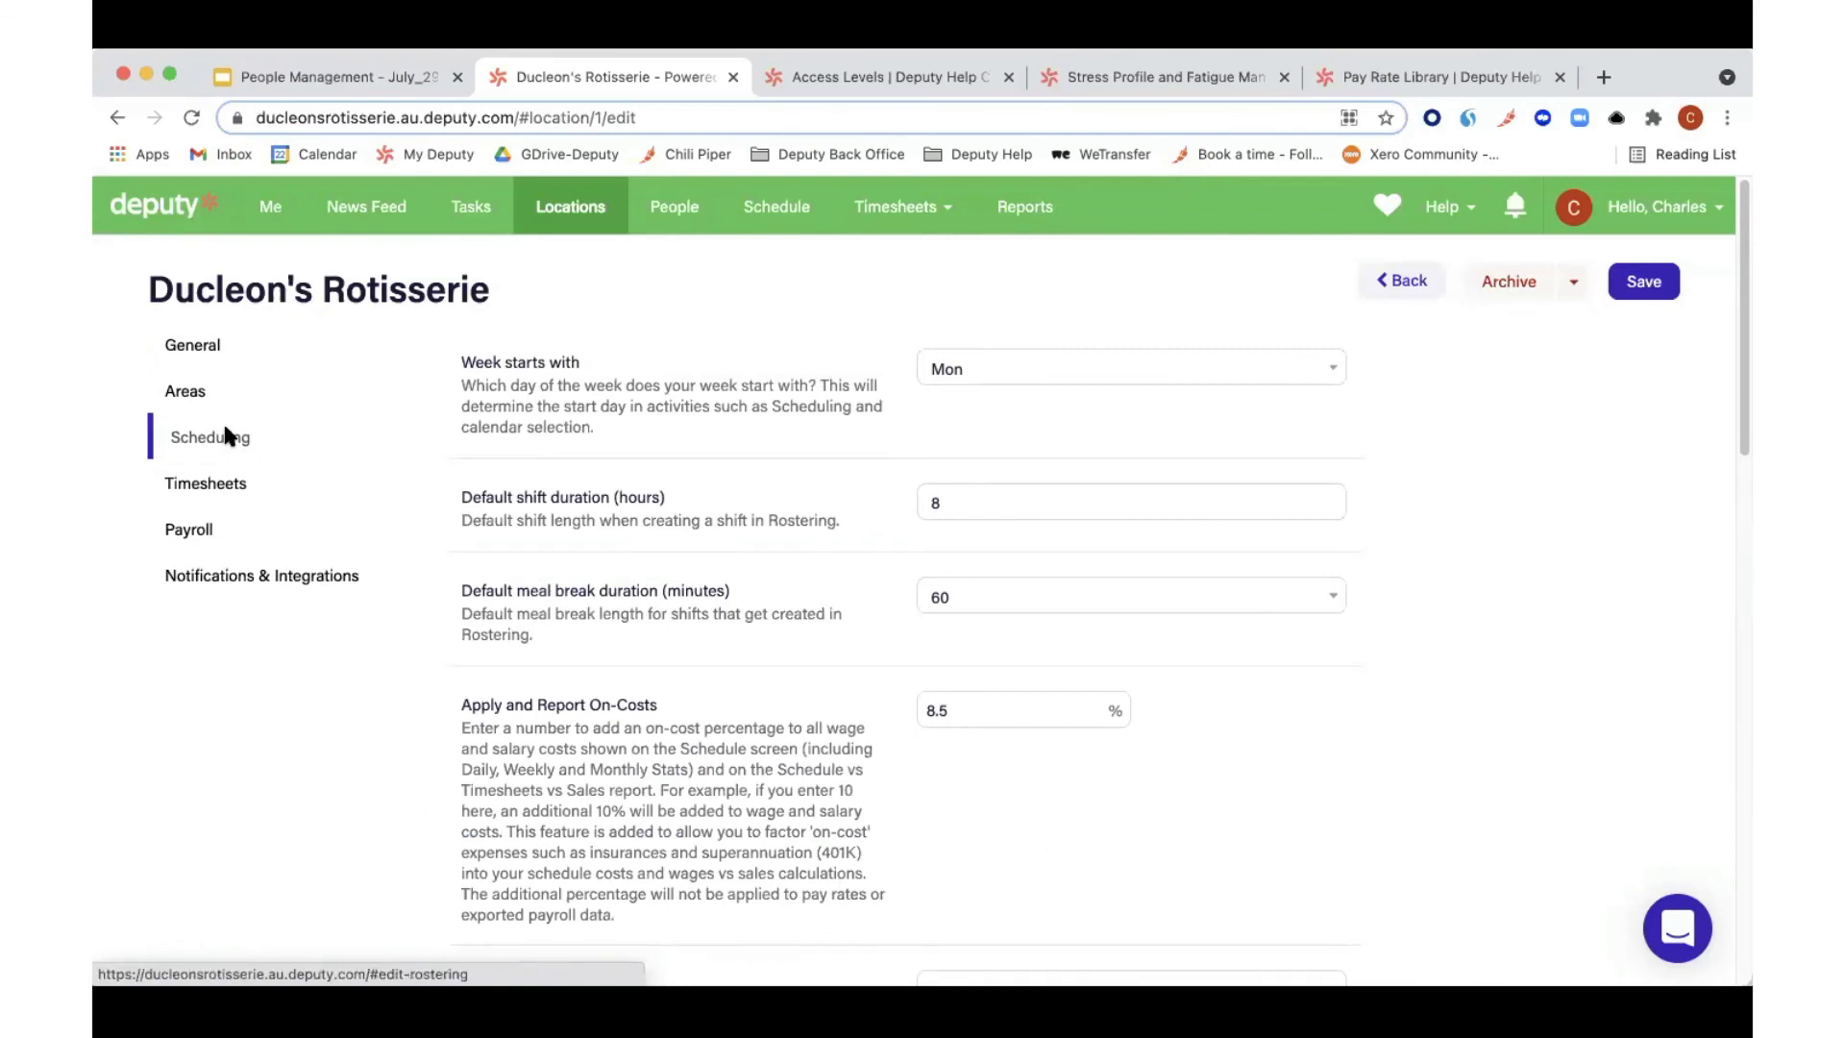
{"action": "scroll", "coordinate": [715, 432], "scroll_direction": "down", "scroll_amount": 1}
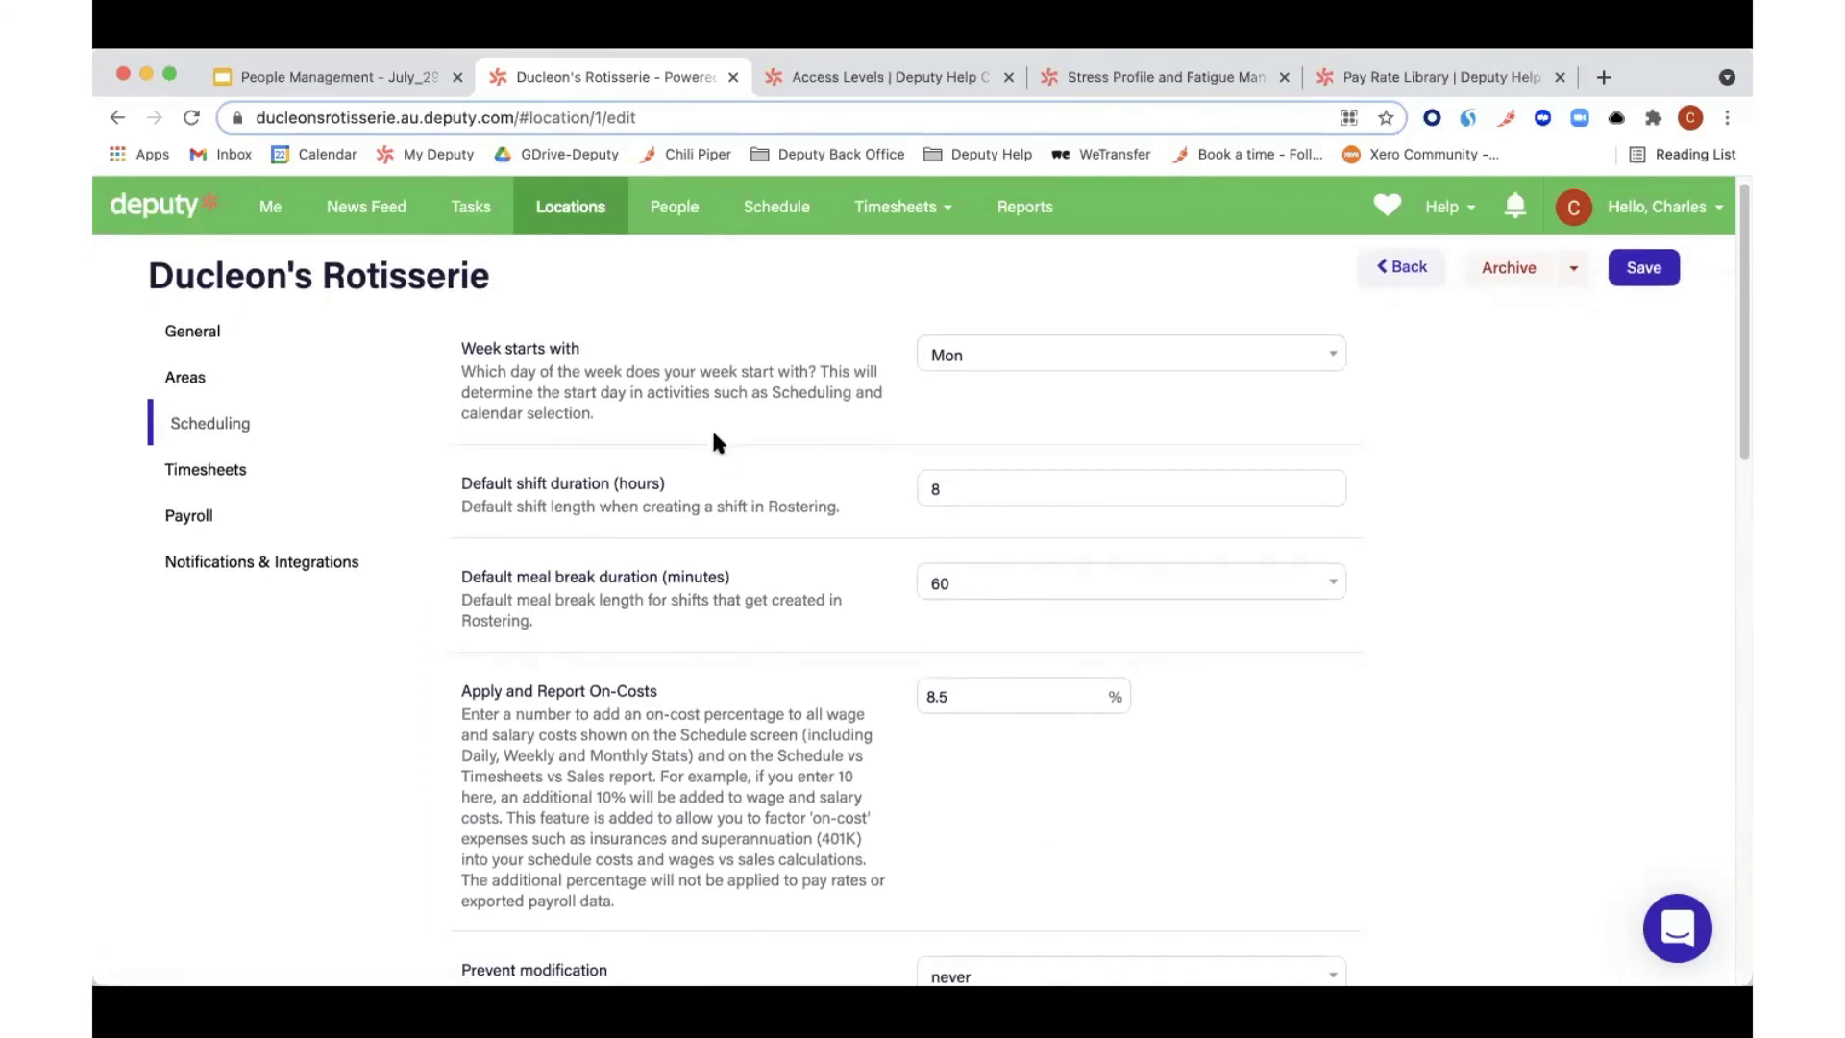
{"action": "scroll", "coordinate": [715, 442], "scroll_direction": "down", "scroll_amount": 4}
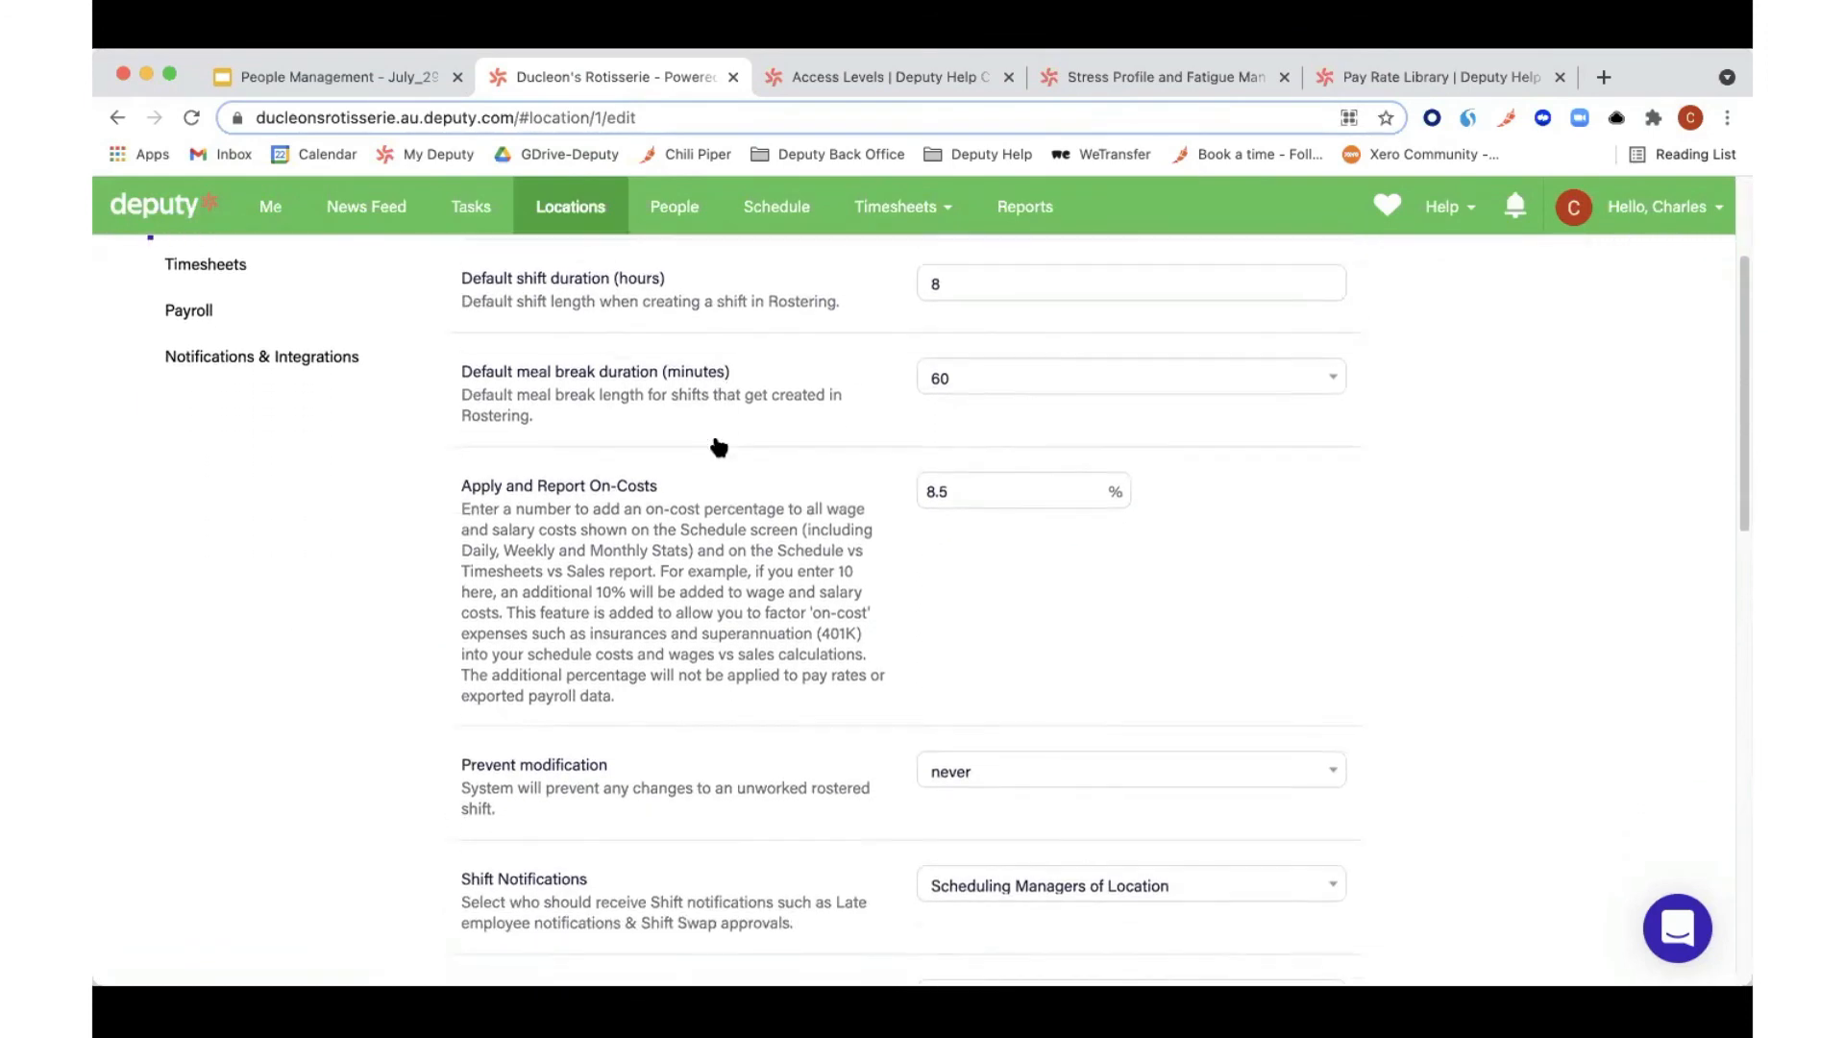
{"action": "scroll", "coordinate": [717, 442], "scroll_direction": "down", "scroll_amount": 5}
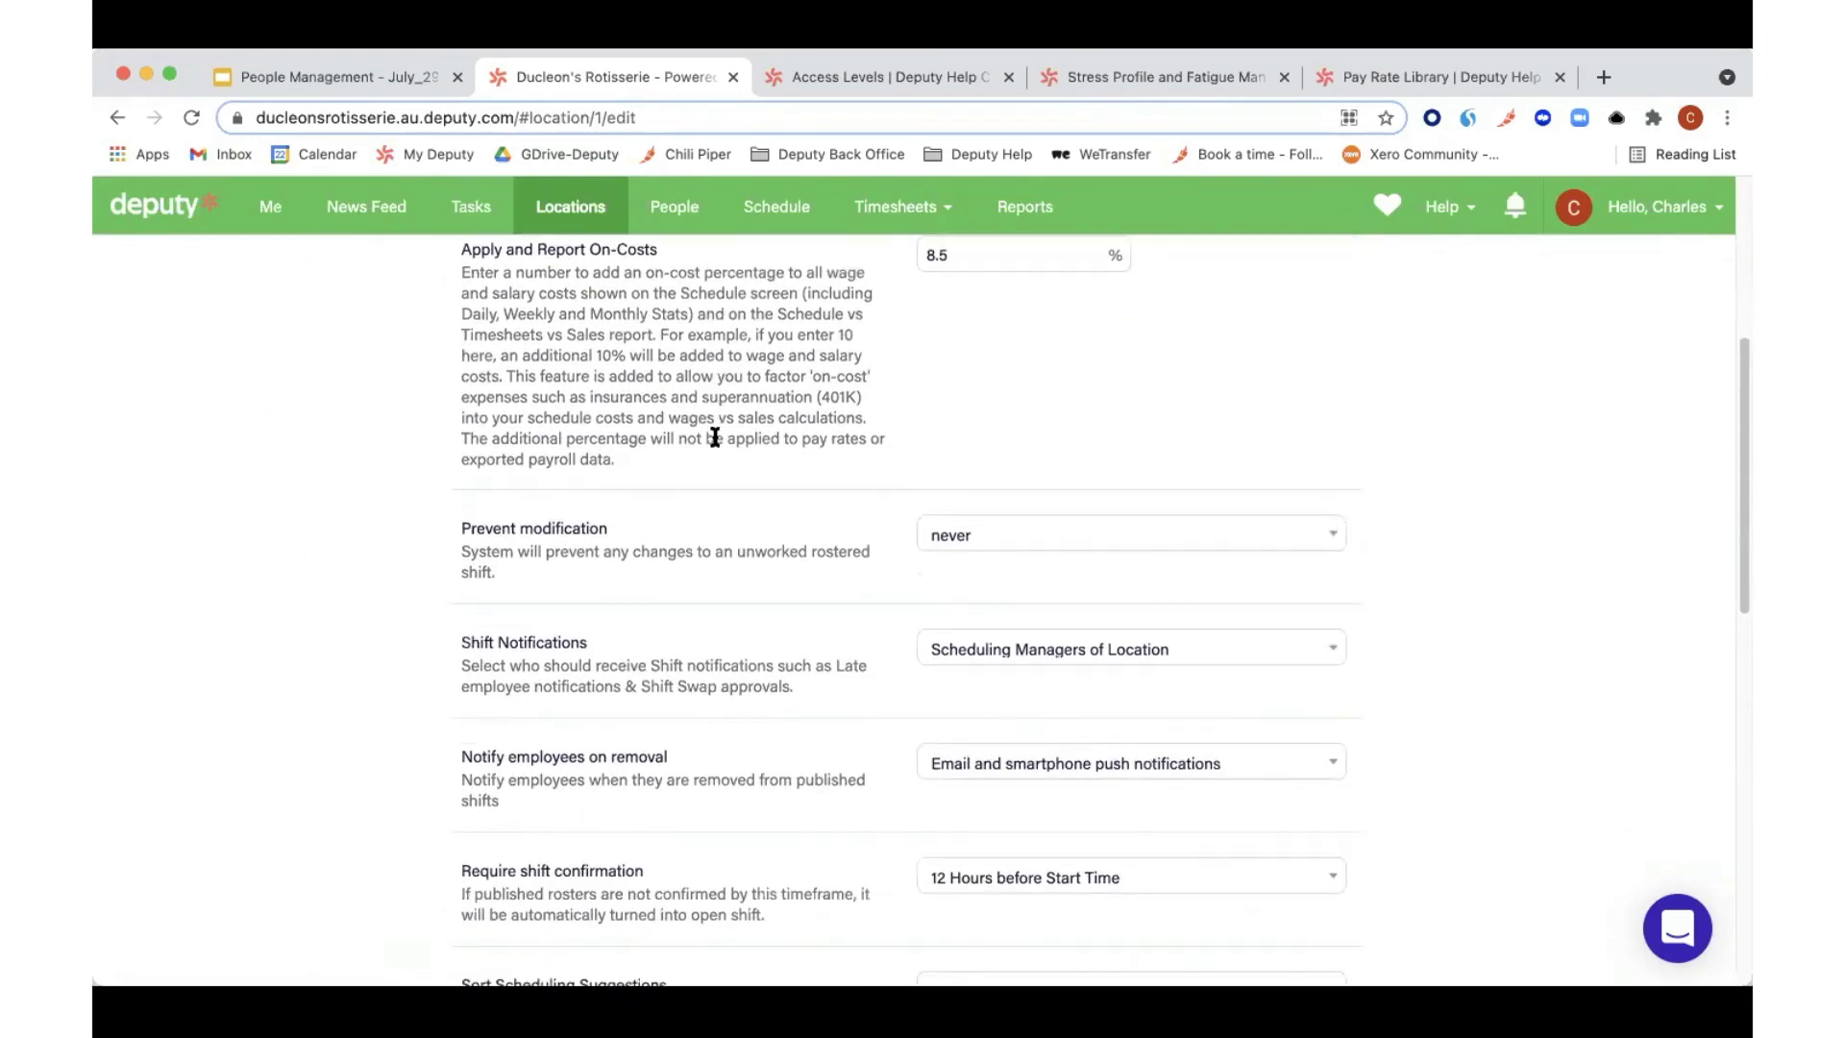
{"action": "scroll", "coordinate": [714, 437], "scroll_direction": "down", "scroll_amount": 9}
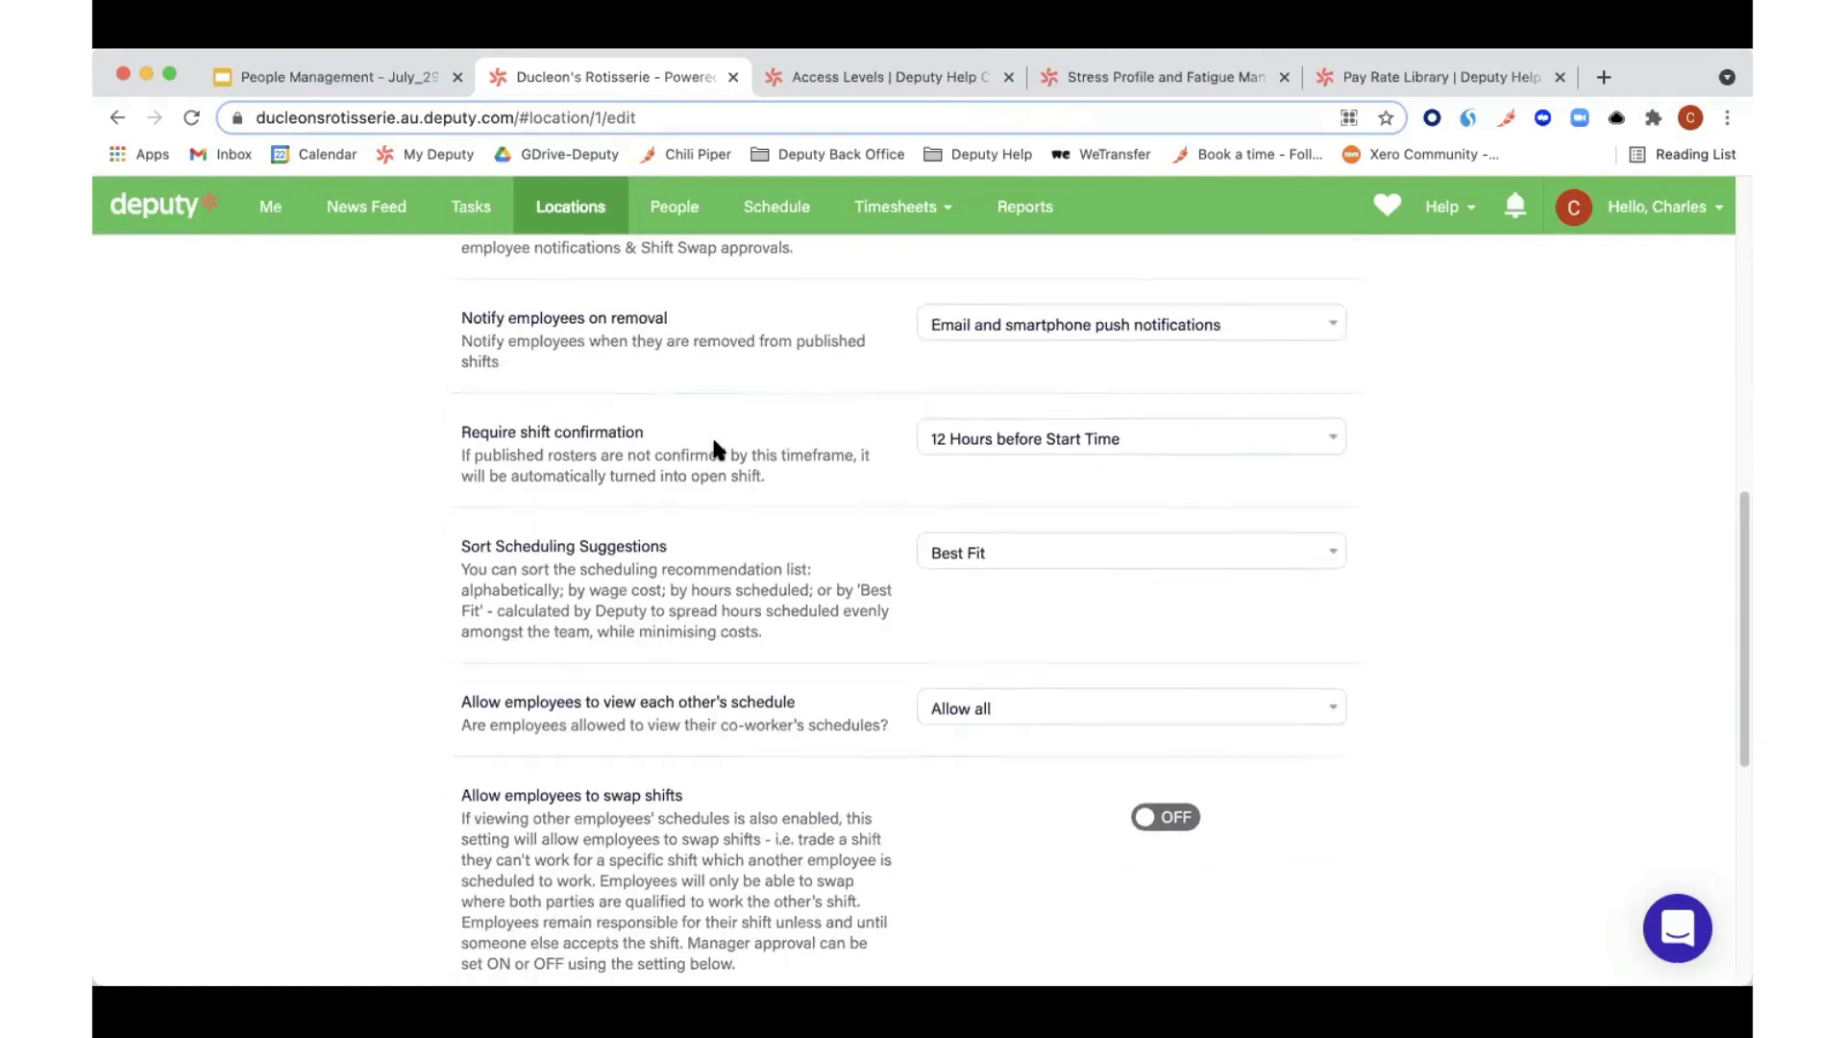
{"action": "scroll", "coordinate": [713, 447], "scroll_direction": "down", "scroll_amount": 1}
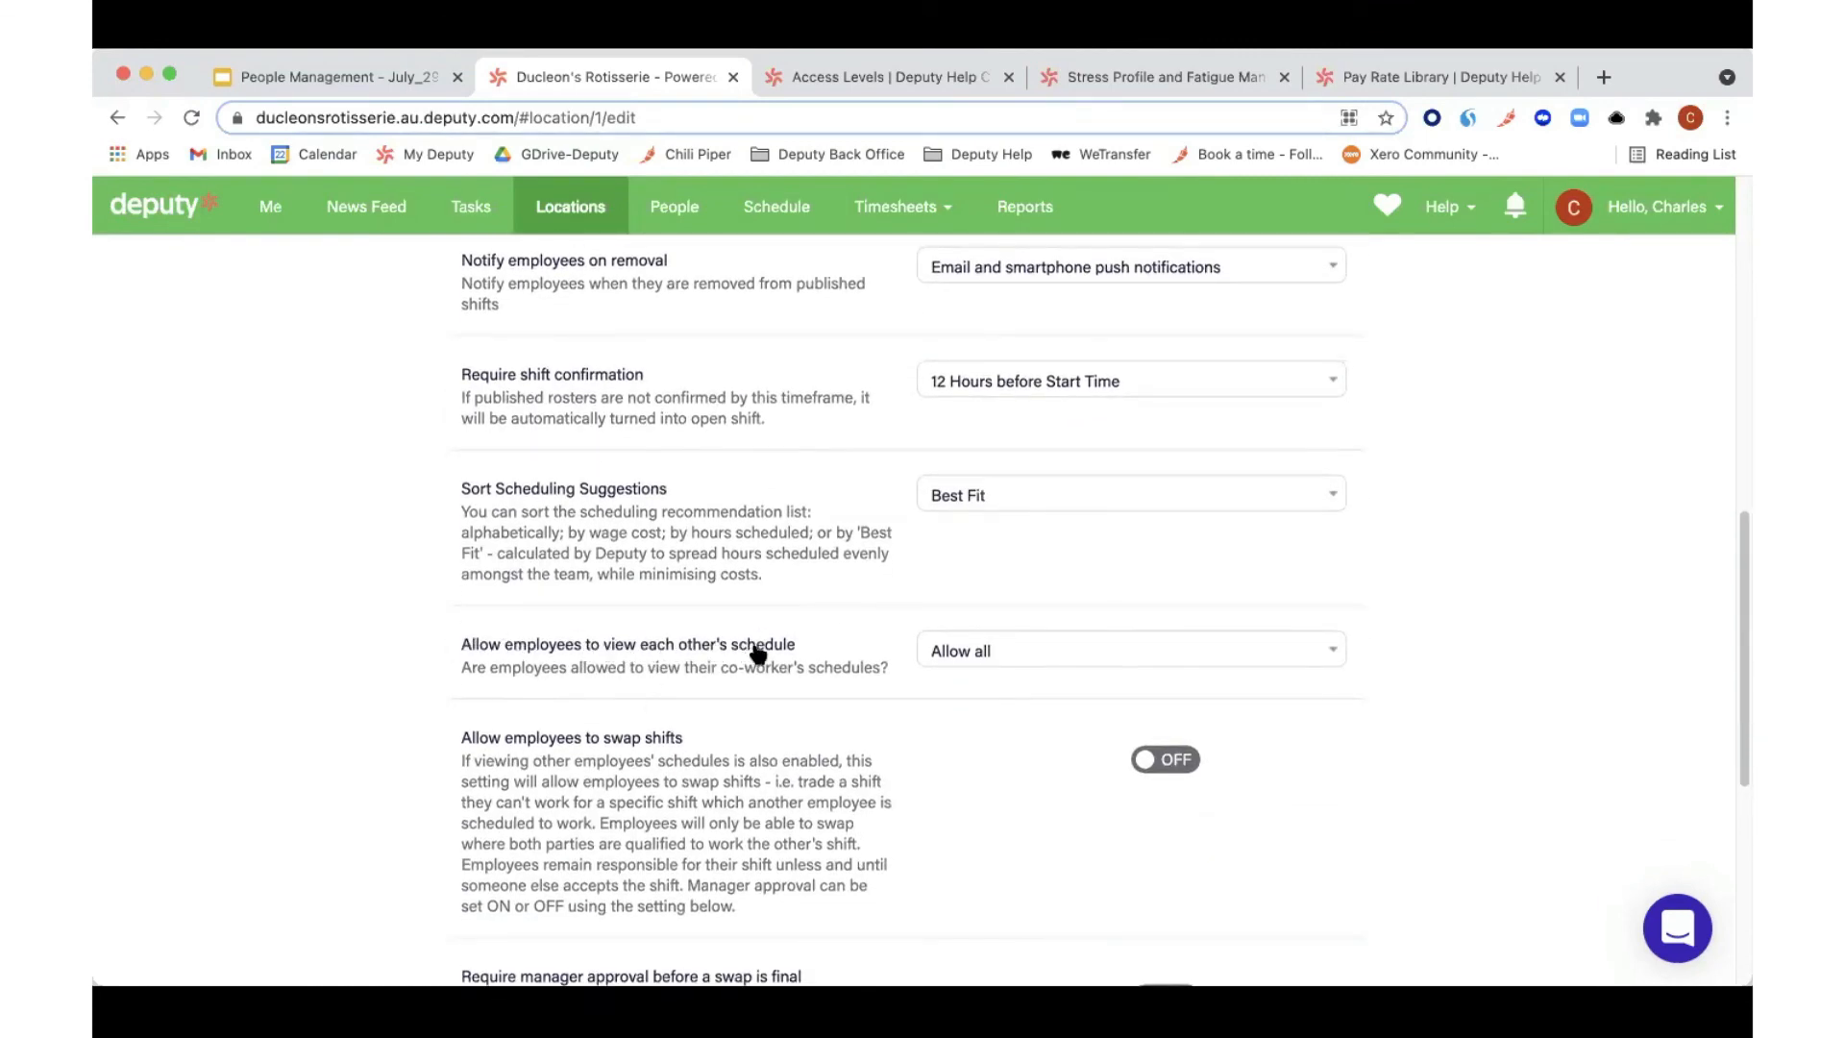
{"action": "scroll", "coordinate": [757, 654], "scroll_direction": "down", "scroll_amount": 1}
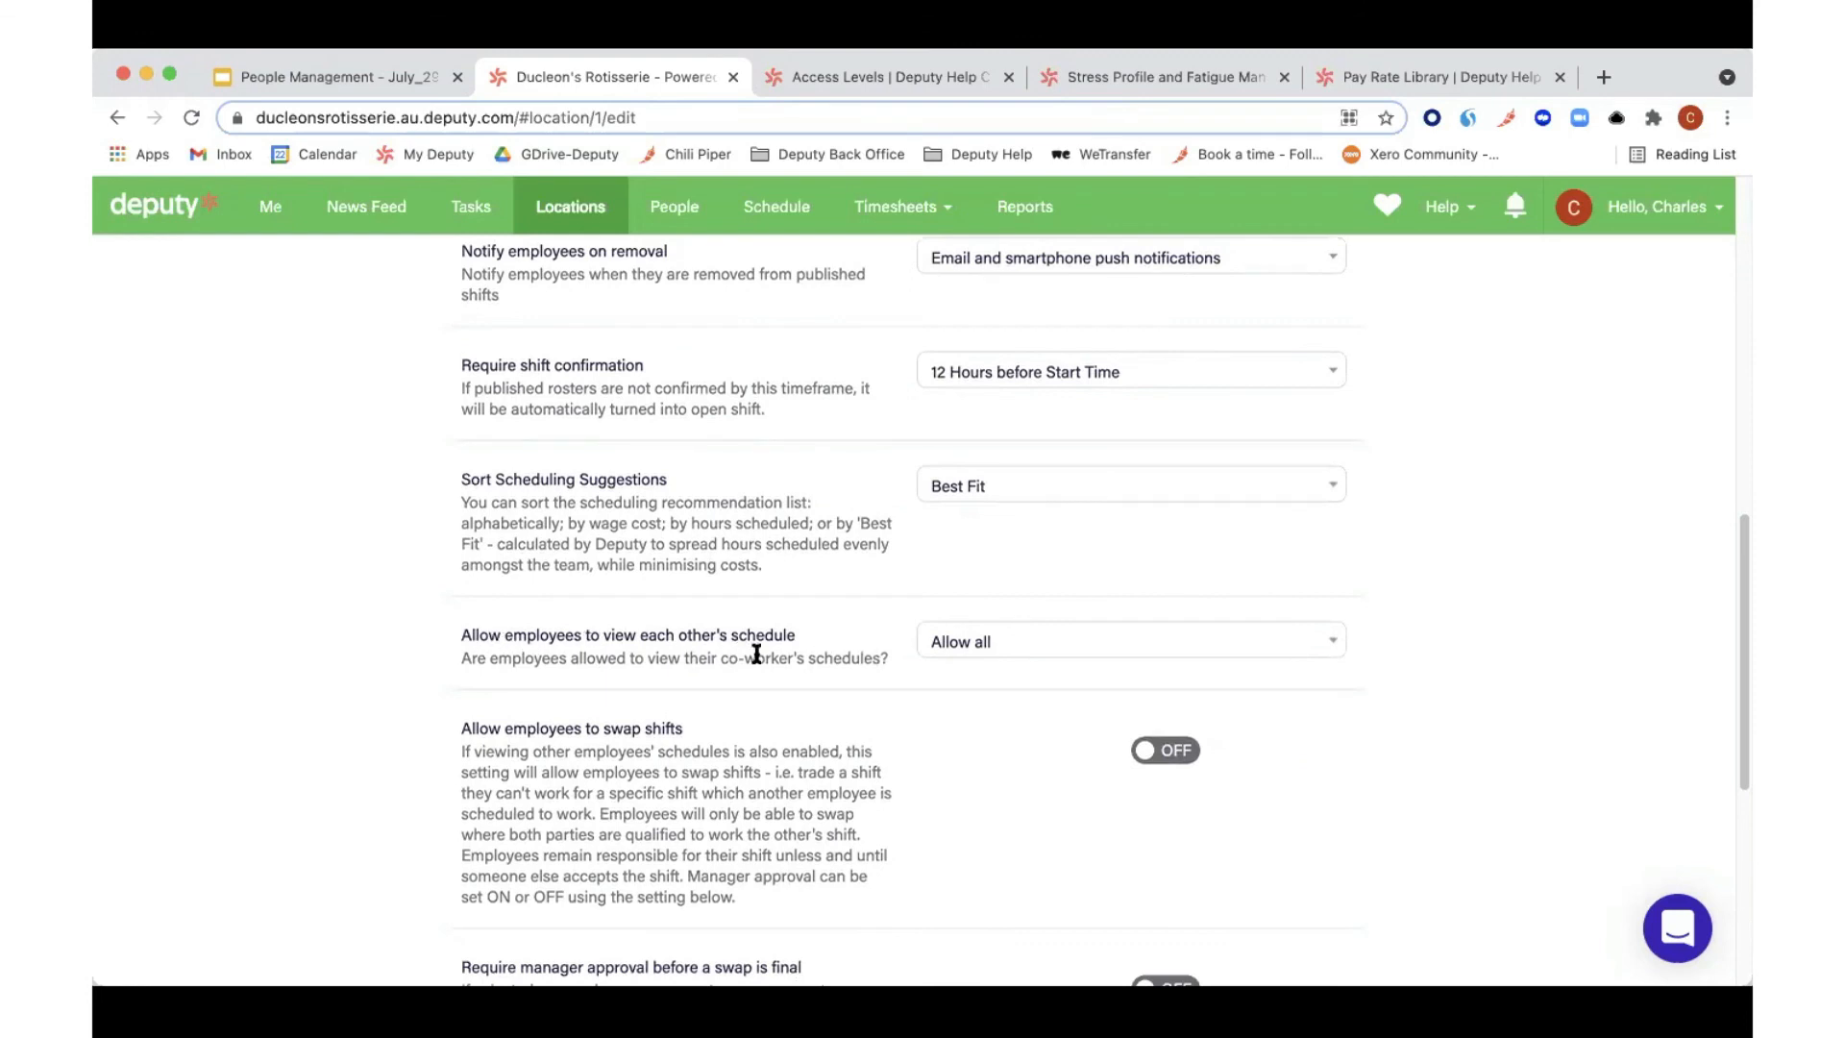
Step: Set employees' viewing of each other's schedules to "Allow none. Completely block all visibility" and dismiss the shift swap notice
{"action": "left_click", "coordinate": [1023, 639]}
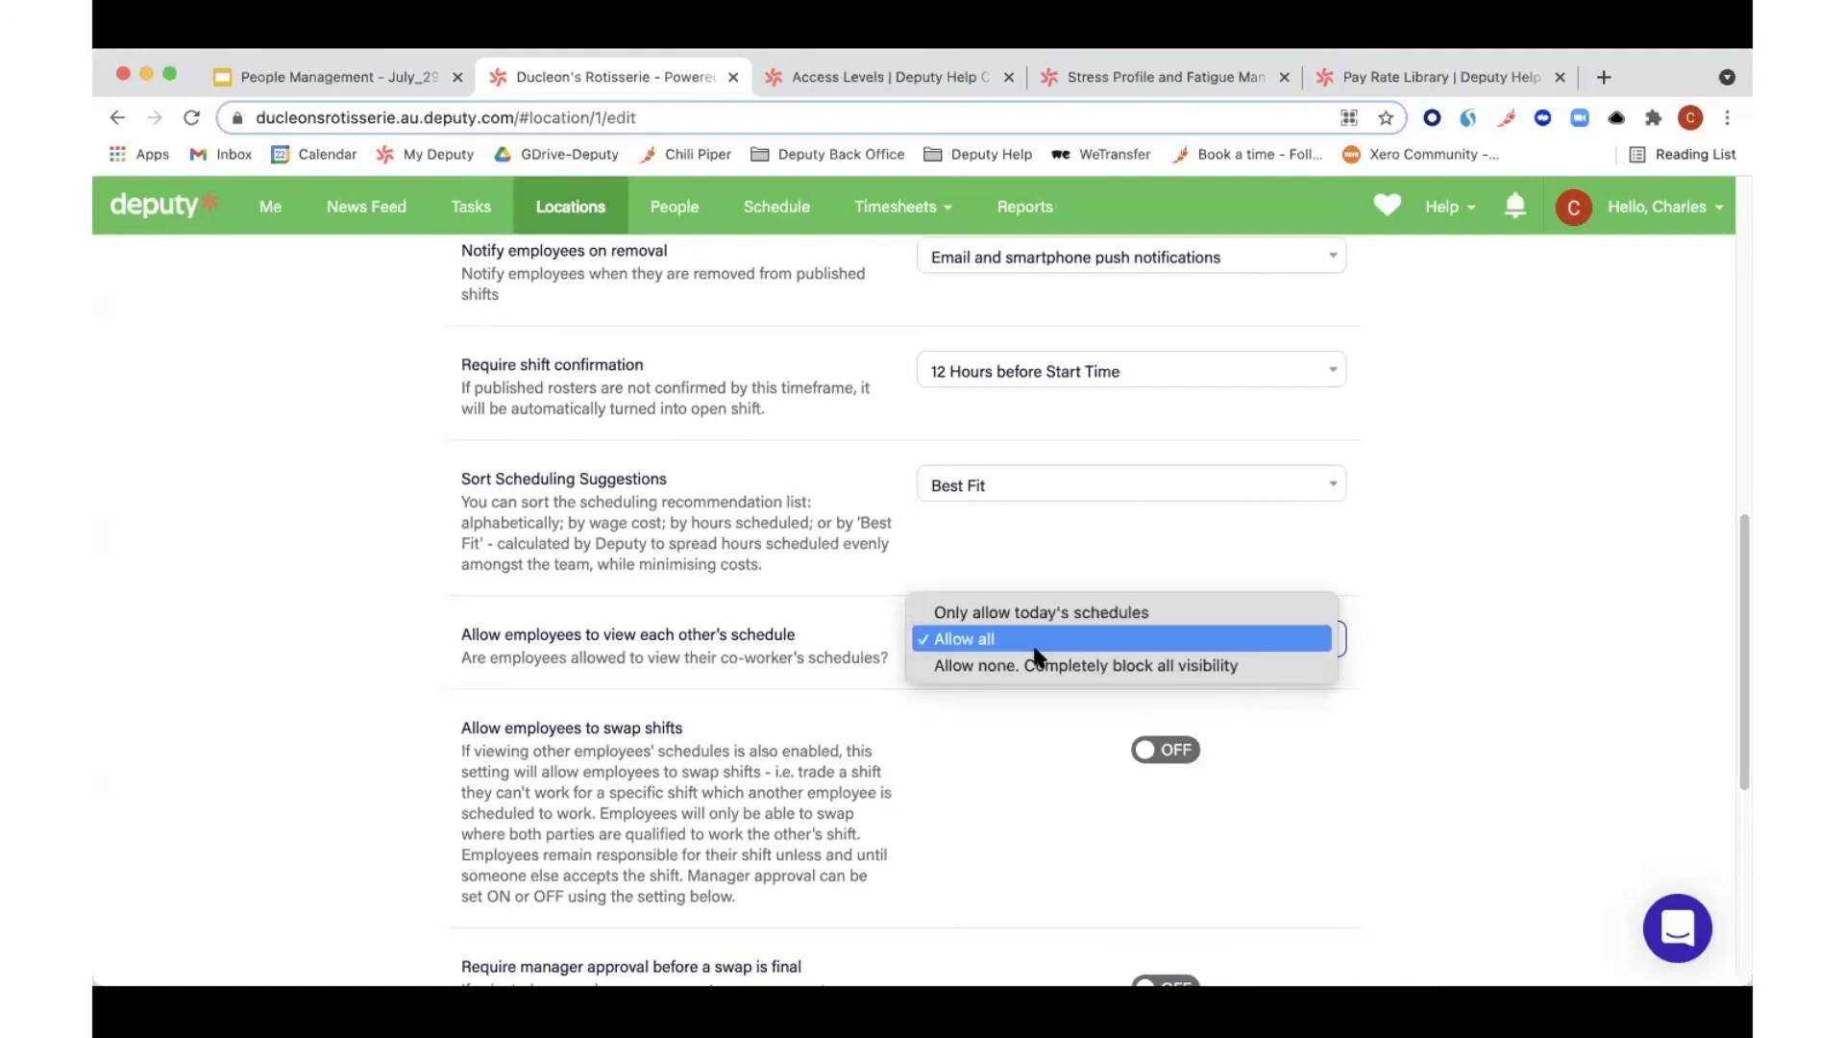
{"action": "left_click", "coordinate": [1036, 665]}
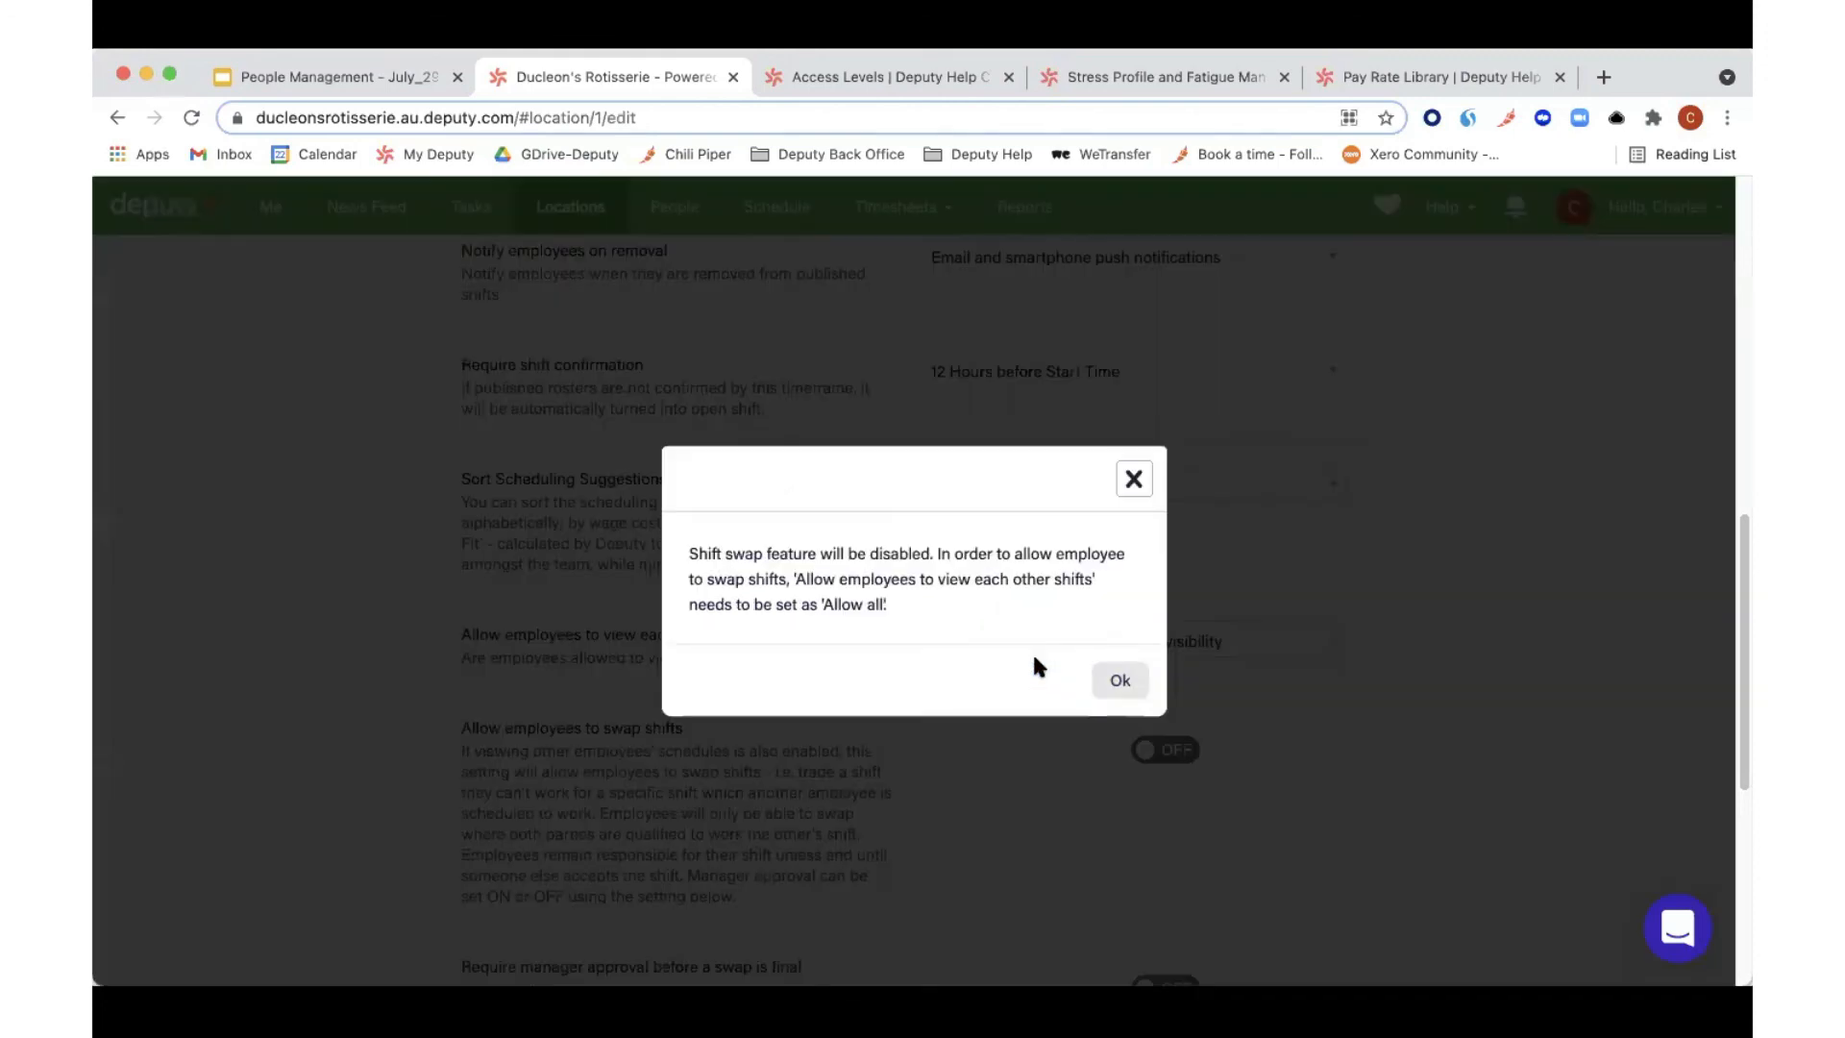
{"action": "left_click", "coordinate": [1131, 481]}
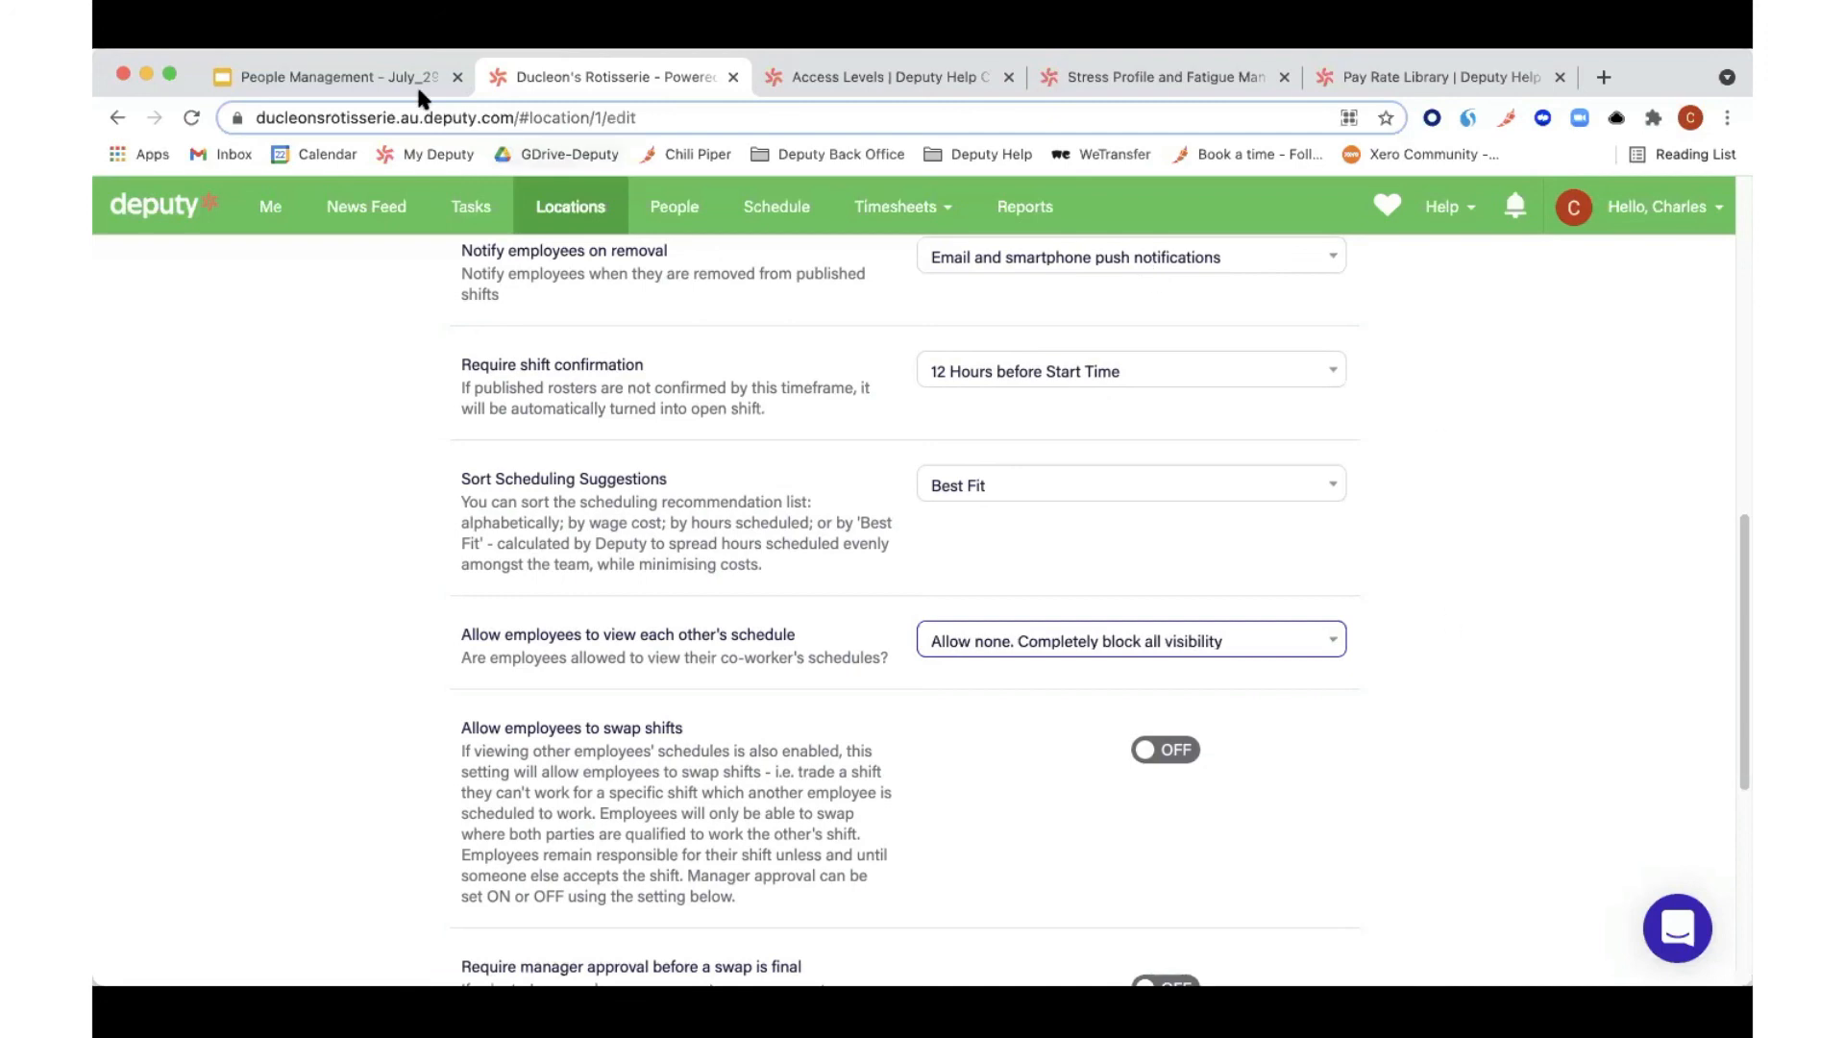
Step: Switch to the People Management deck in Google Slides and present the Q&A slide
{"action": "left_click", "coordinate": [344, 64]}
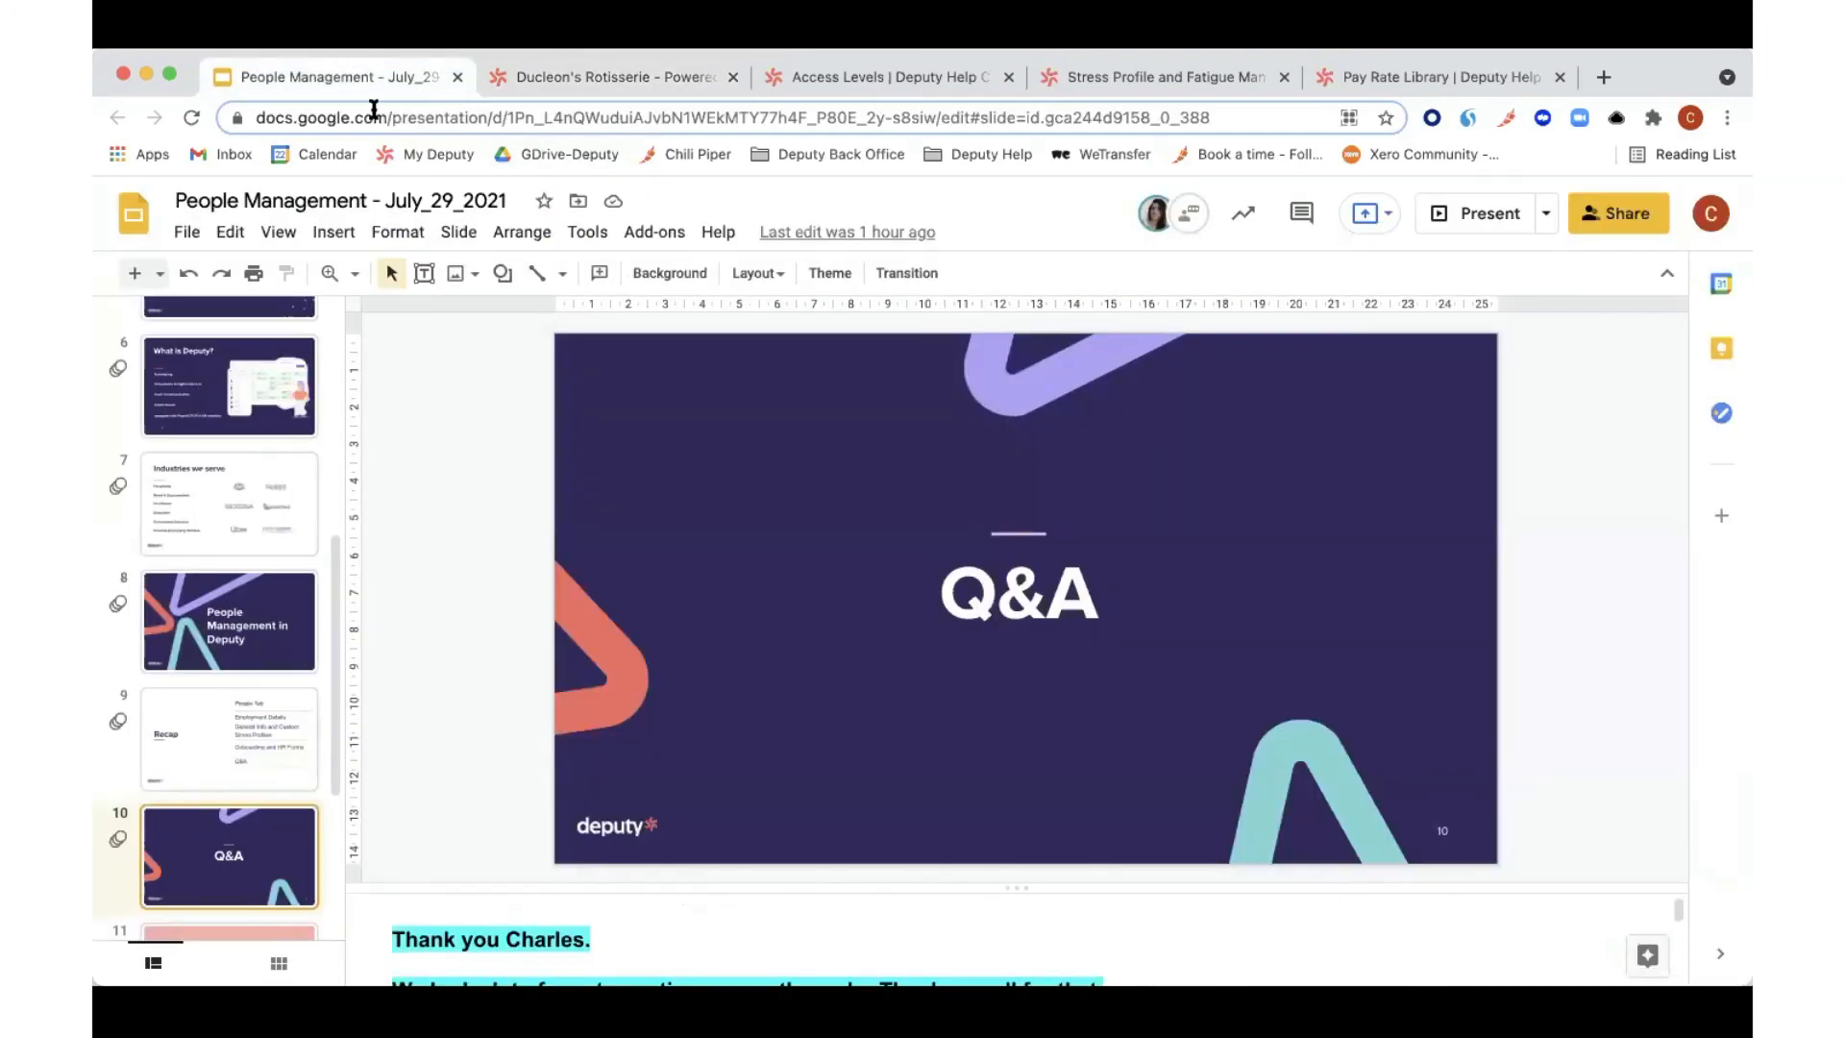
{"action": "left_click", "coordinate": [1469, 215]}
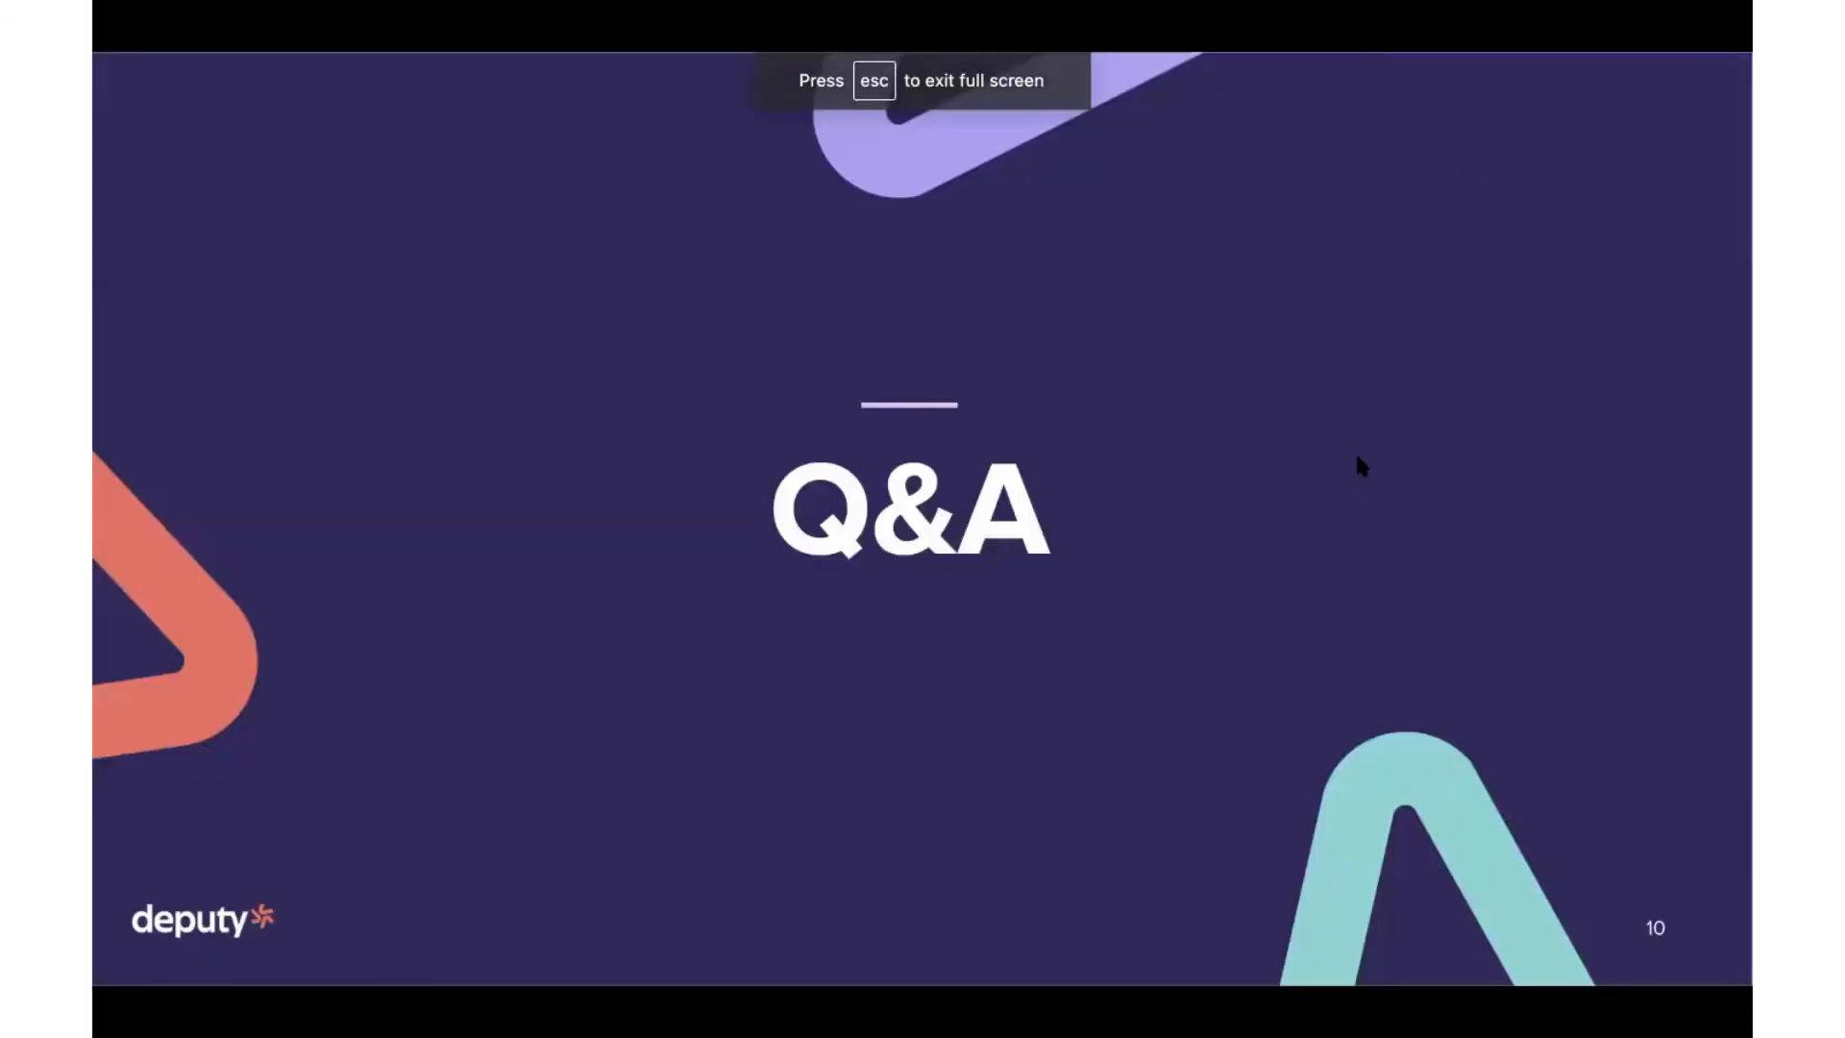